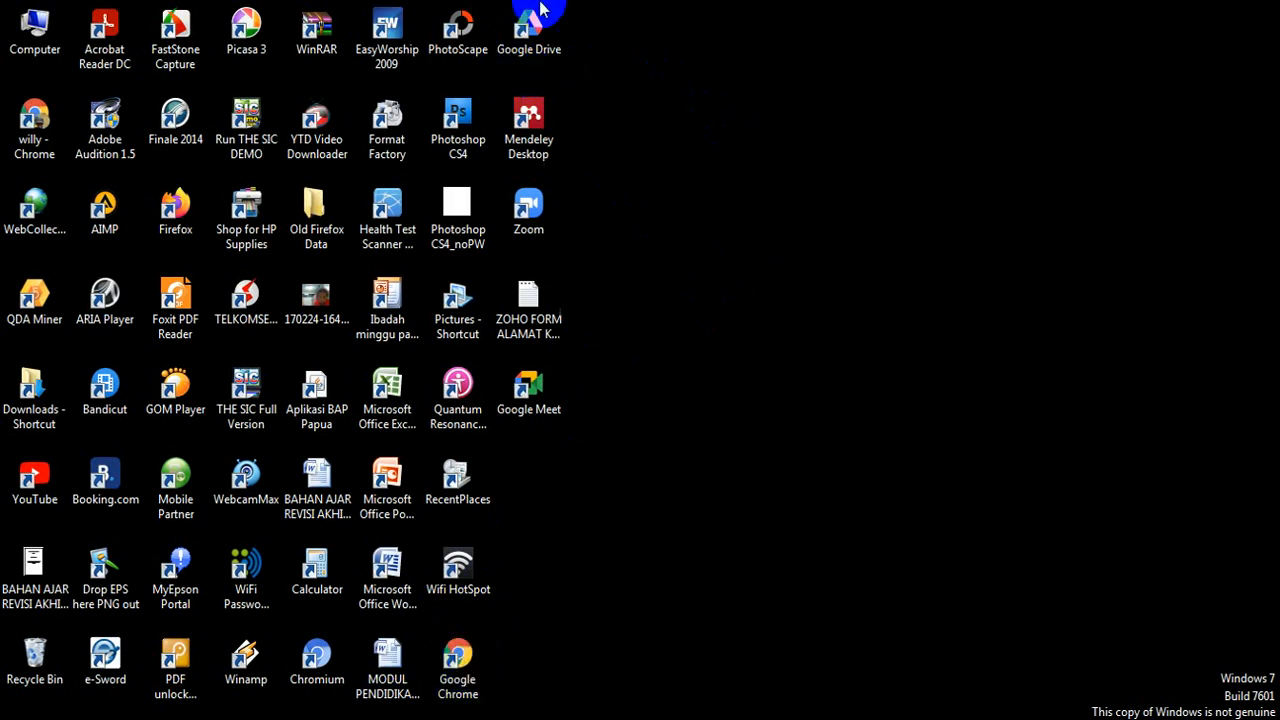
Step: Launch Chrome in Guest mode, search Google for 'Google', then select the search box
{"action": "double_click", "coordinate": [458, 666]}
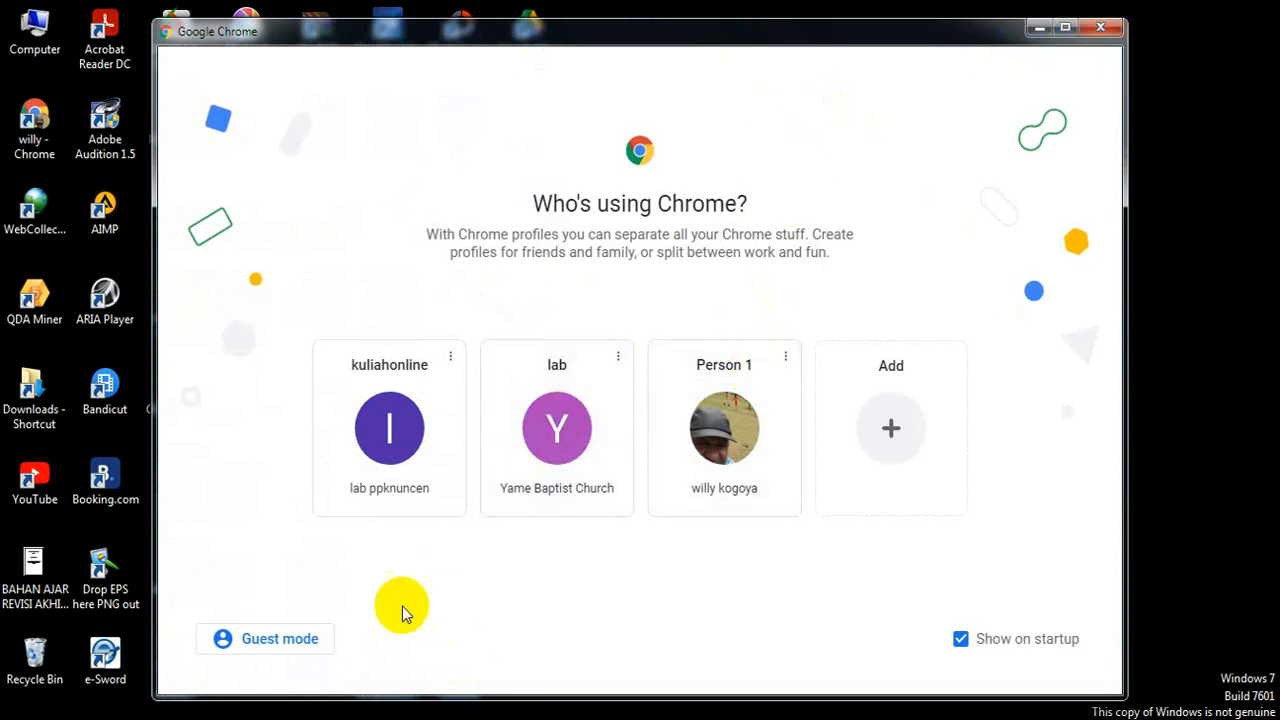
{"action": "left_click", "coordinate": [285, 647]}
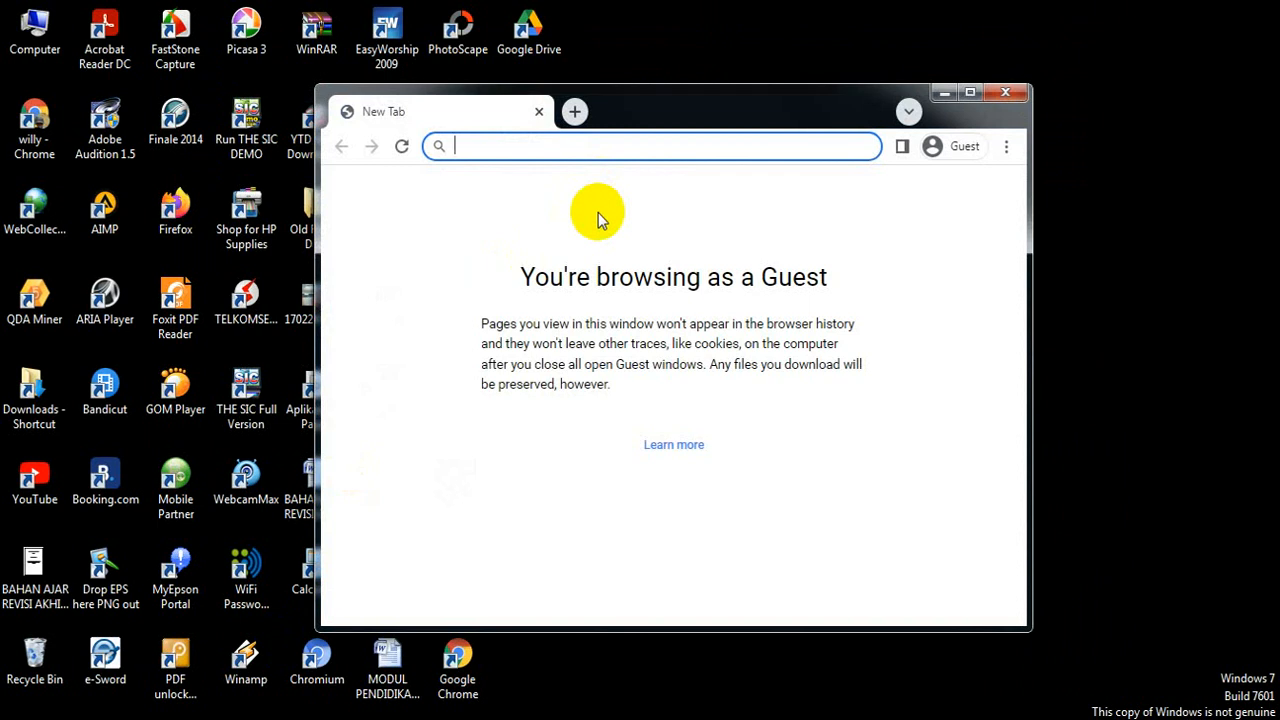
{"action": "type", "text": "GO"}
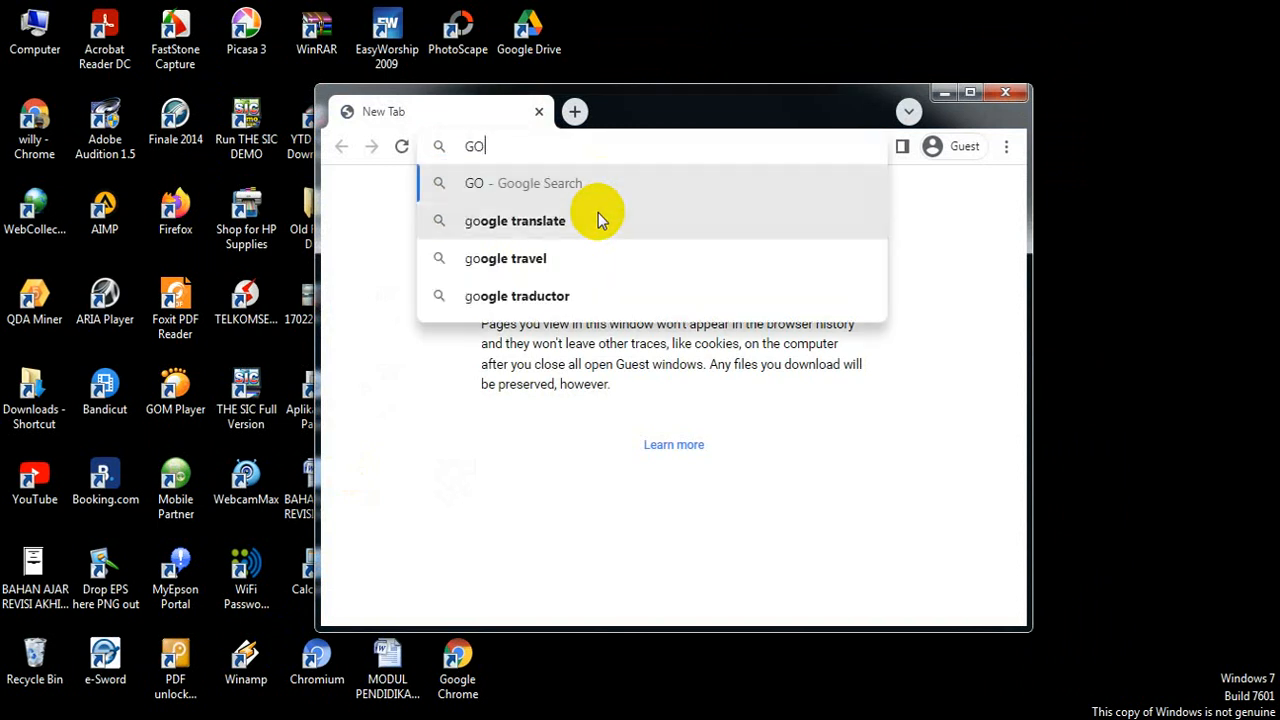
{"action": "key", "text": "BackSpace"}
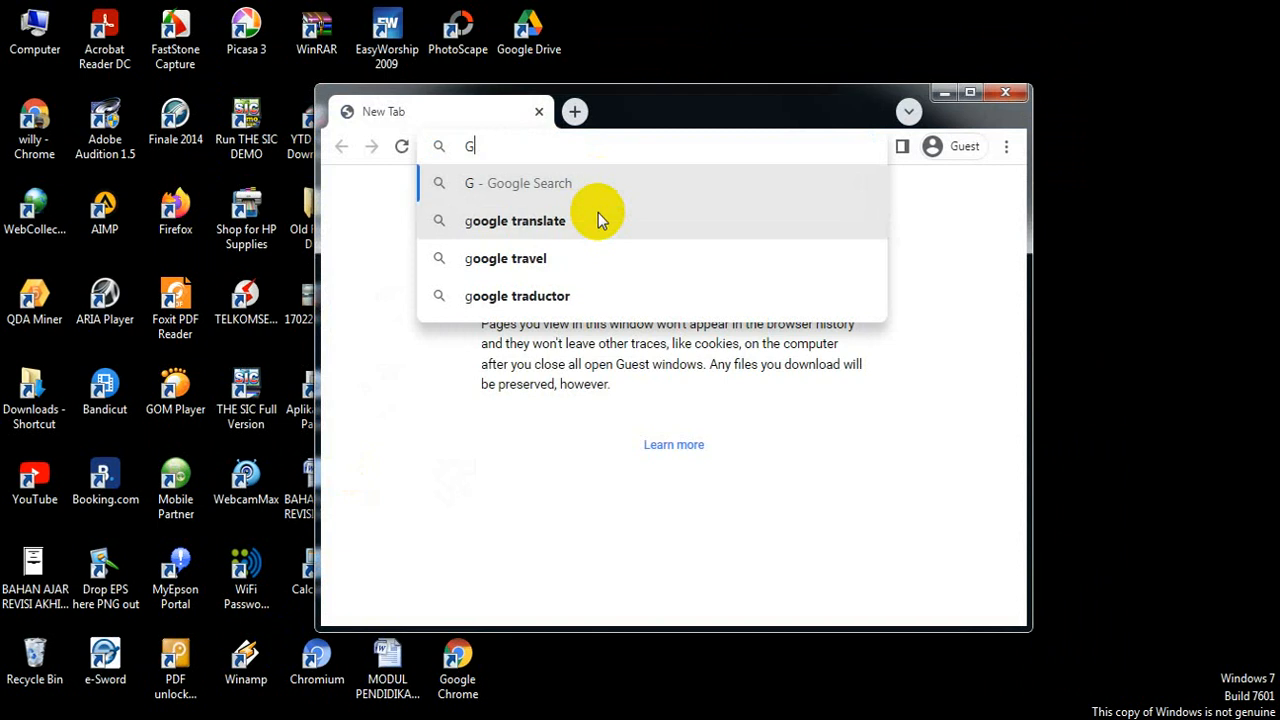
{"action": "type", "text": "oo"}
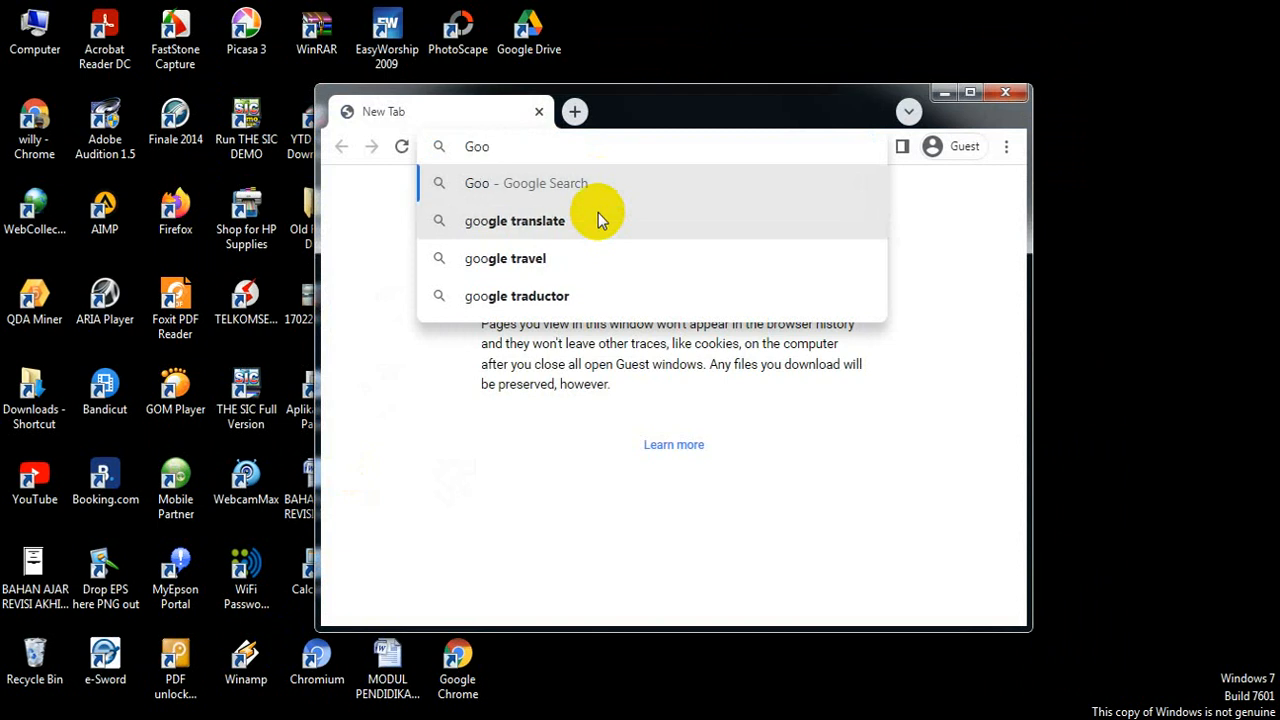
{"action": "type", "text": "gle"}
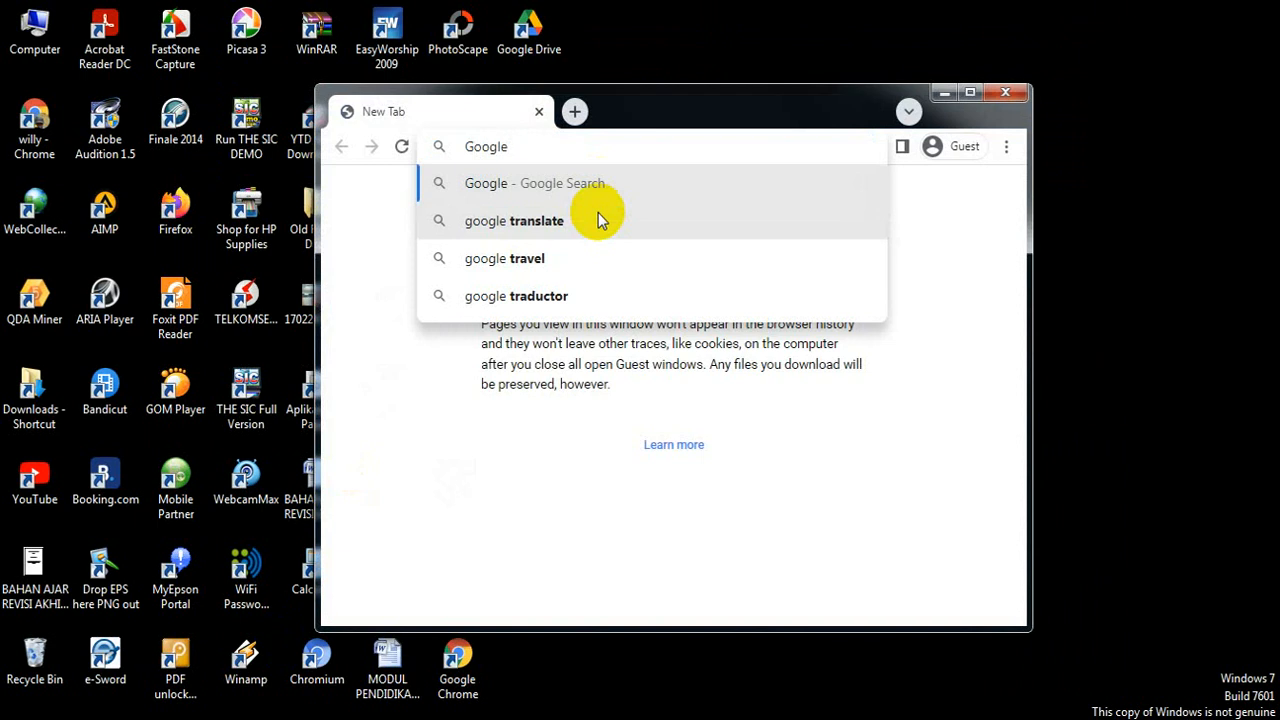
{"action": "key", "text": "Return"}
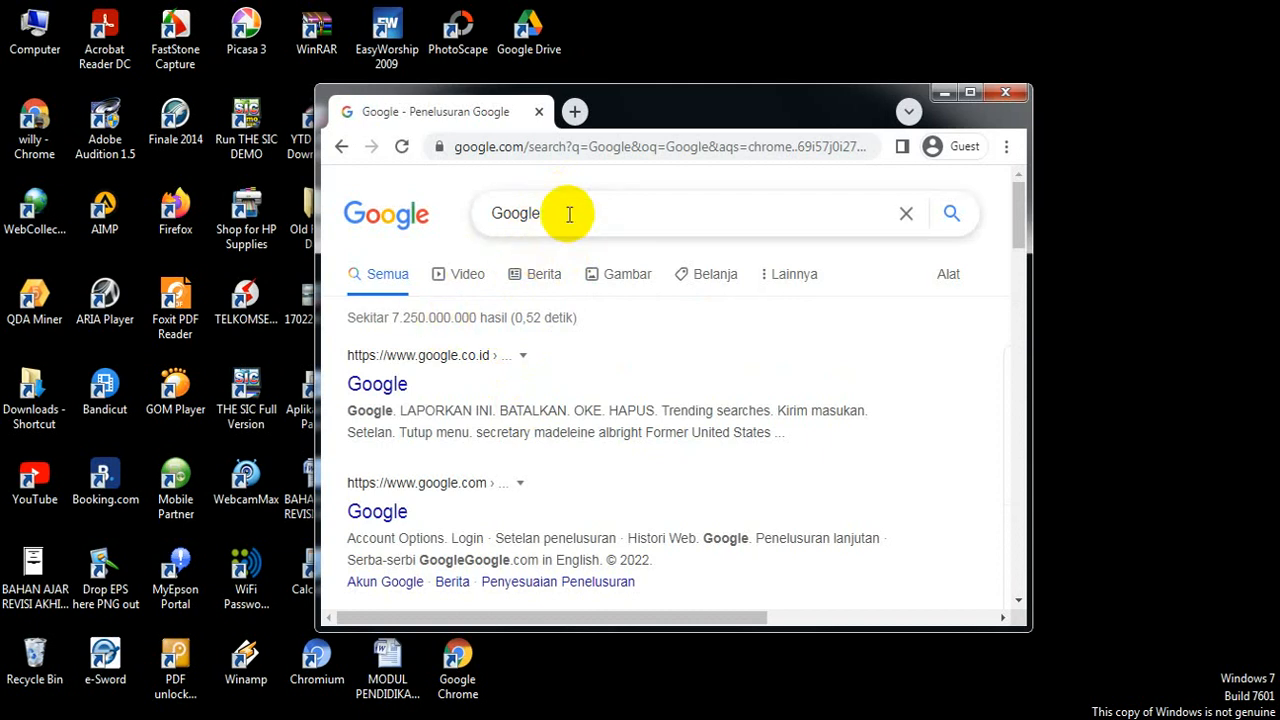
{"action": "left_click", "coordinate": [571, 214]}
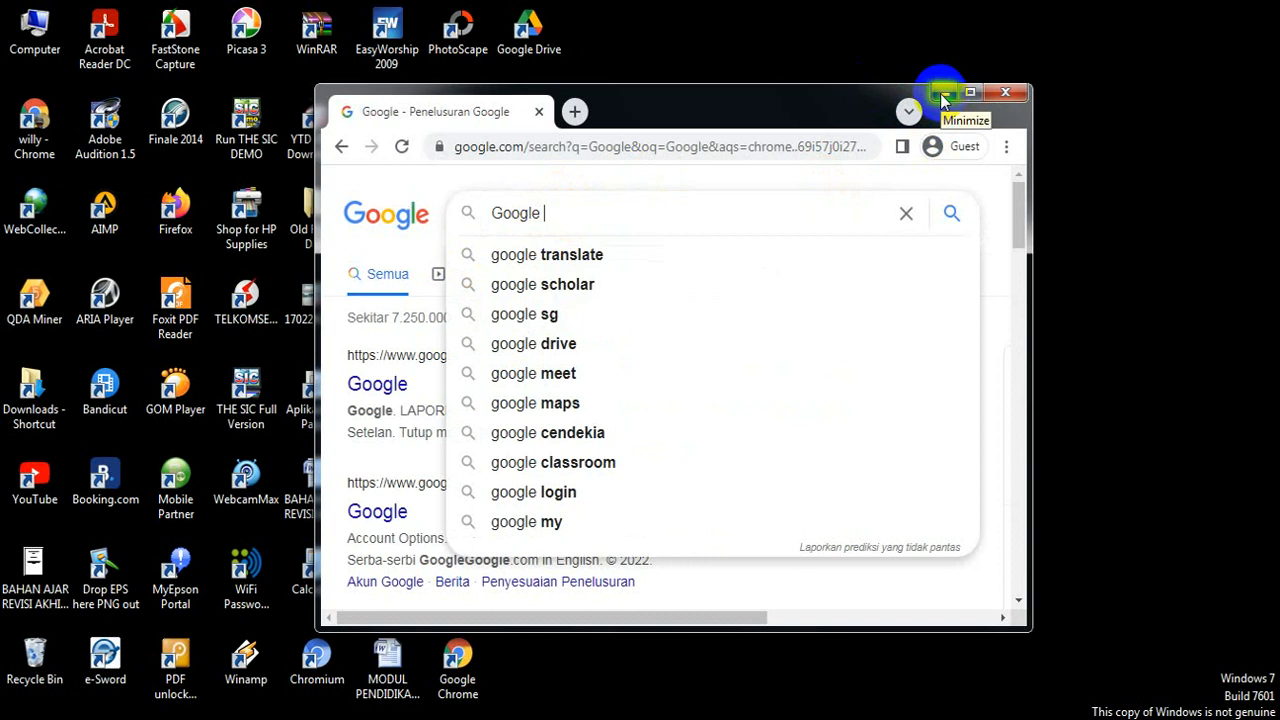
{"action": "left_click", "coordinate": [942, 93]}
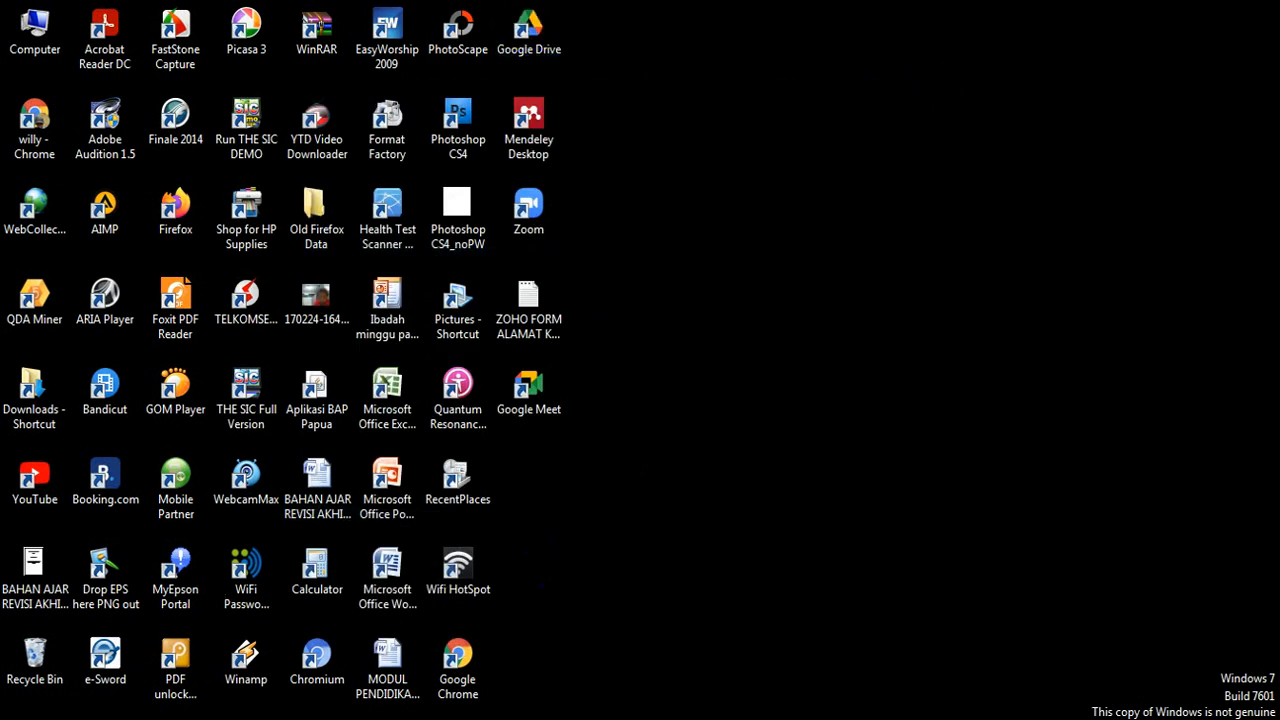
{"action": "left_click", "coordinate": [163, 714]}
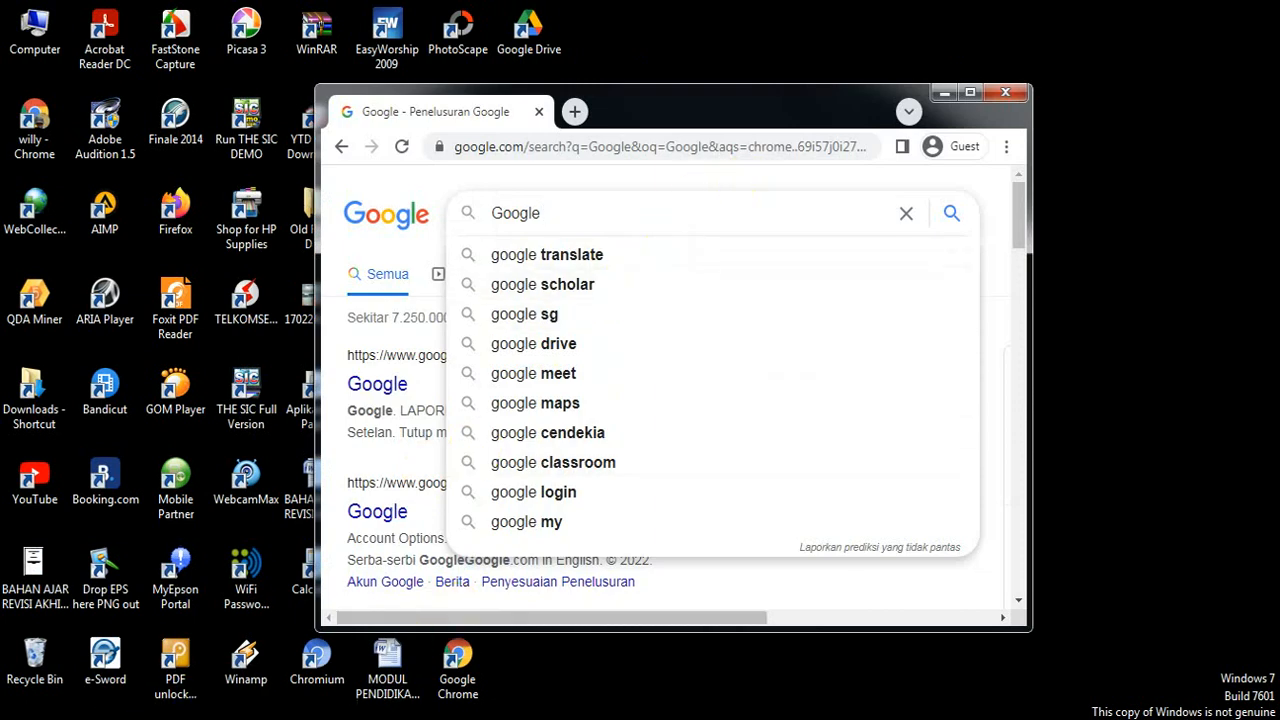
{"action": "mouse_move", "coordinate": [122, 716]}
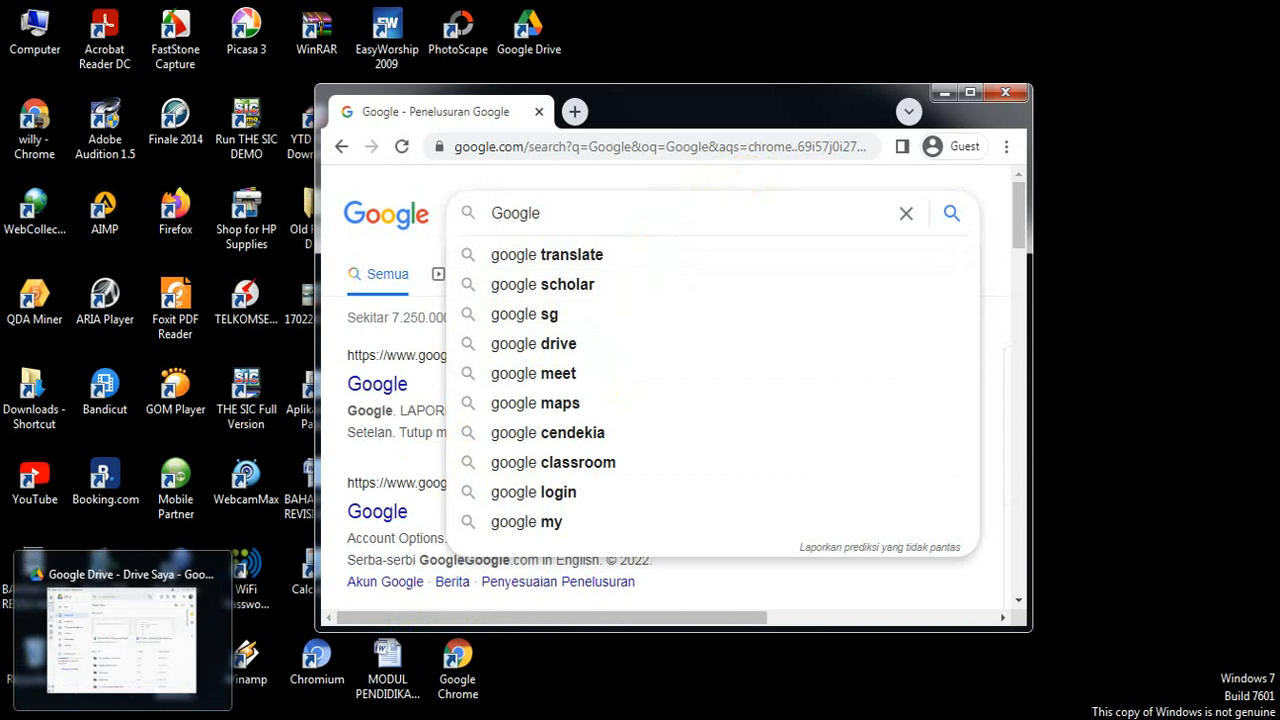
{"action": "left_click", "coordinate": [122, 640]}
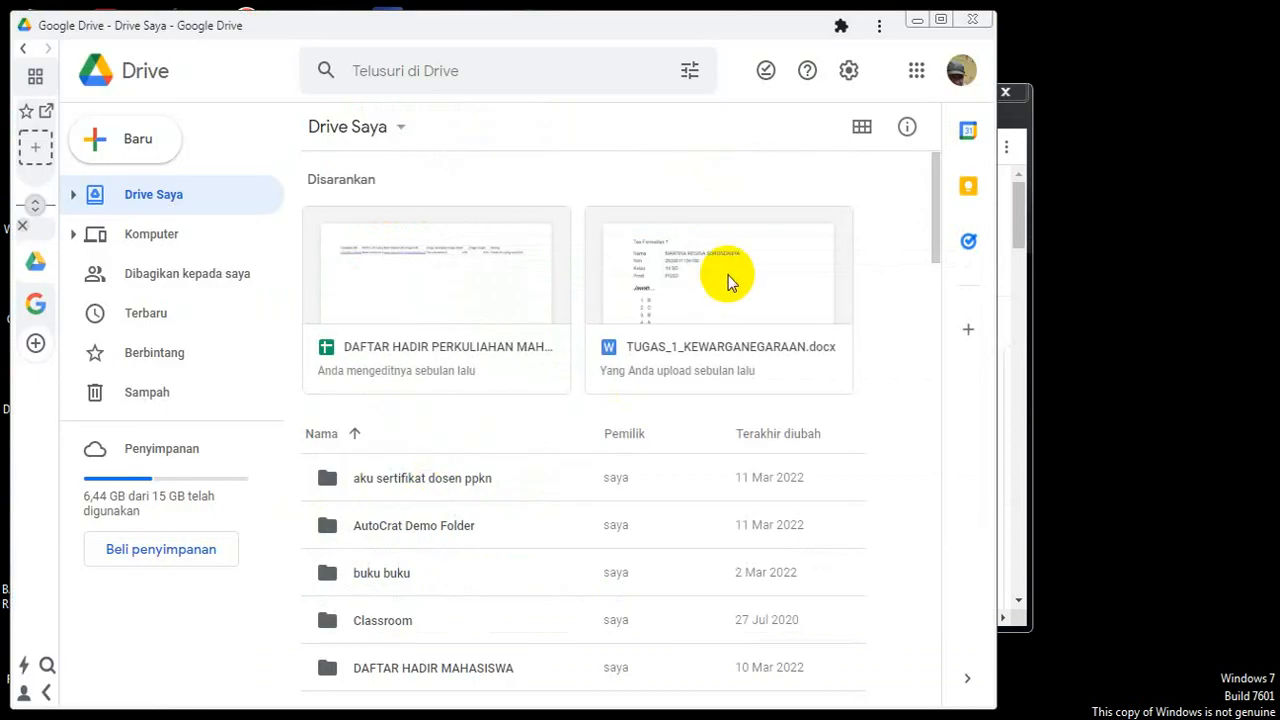
{"action": "left_click", "coordinate": [917, 75]}
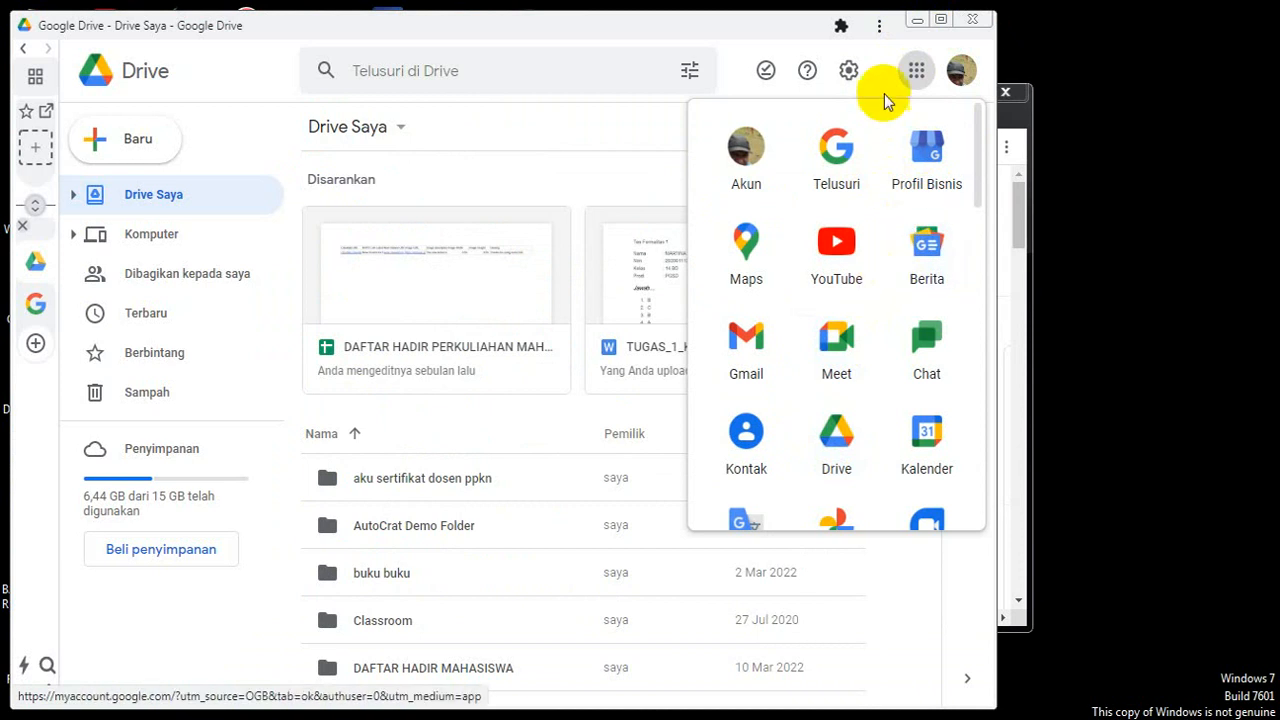
{"action": "left_click", "coordinate": [918, 22]}
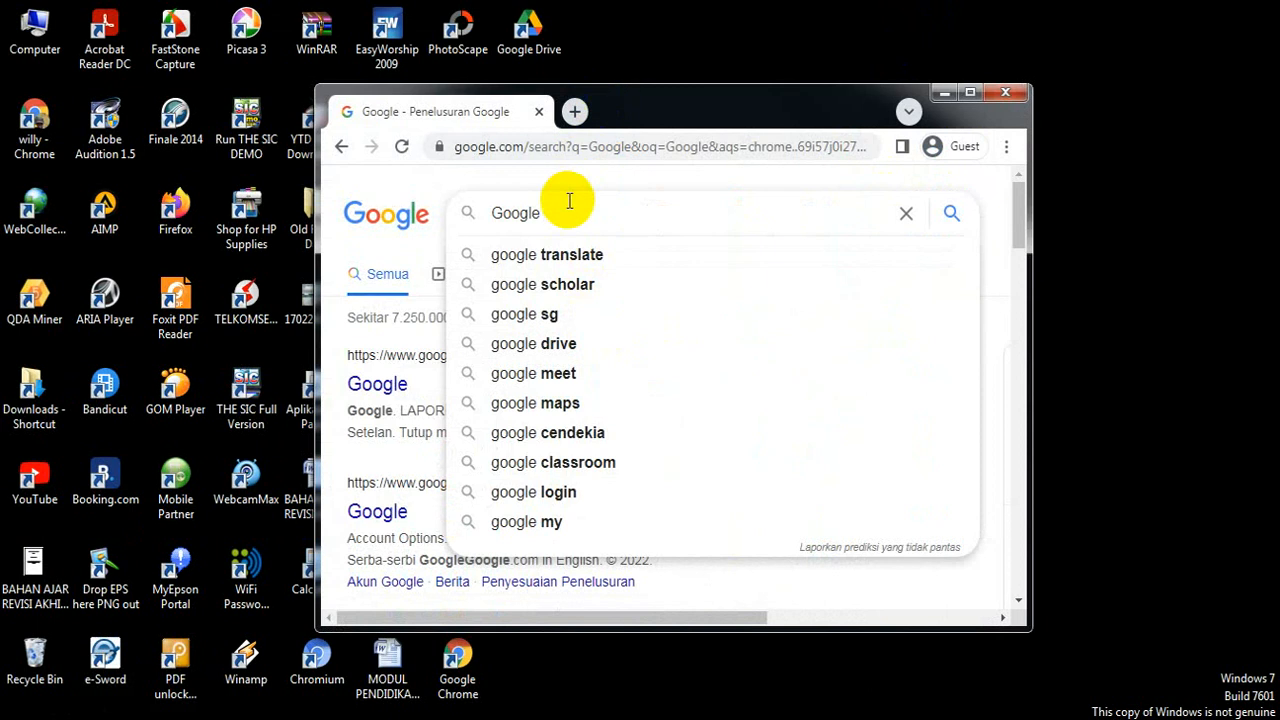
Step: Add 'dr' to the search query and minimize the Chrome window
{"action": "type", "text": "dr"}
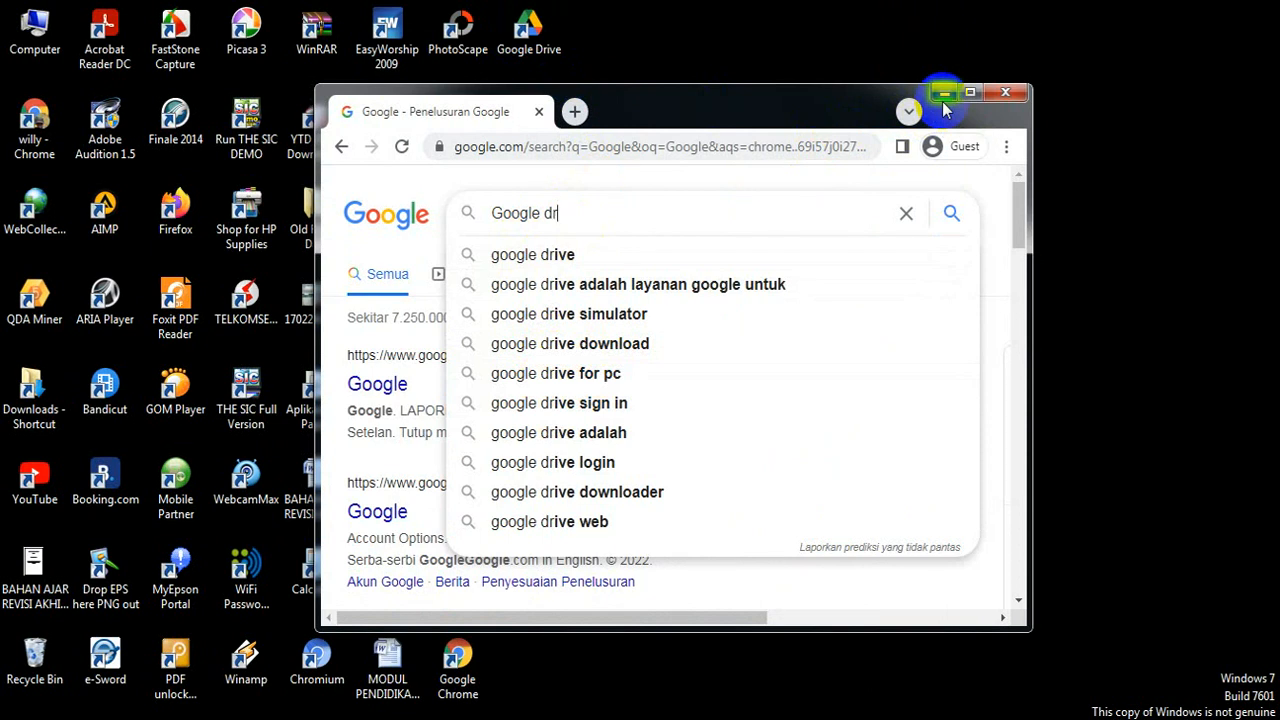
{"action": "left_click", "coordinate": [948, 95]}
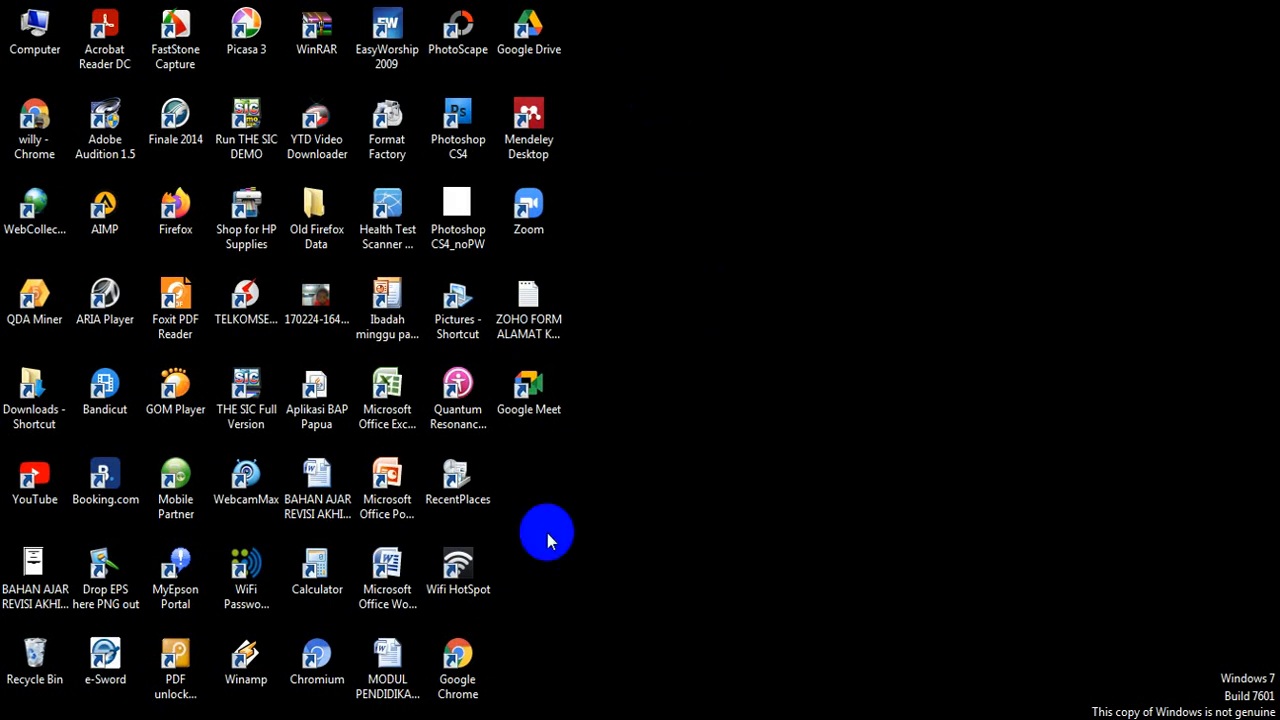
Step: Restore the other account's Drive window listing SERTIFIKAT KEGIATAN and sertifikat rakorda 1
{"action": "left_click", "coordinate": [385, 585]}
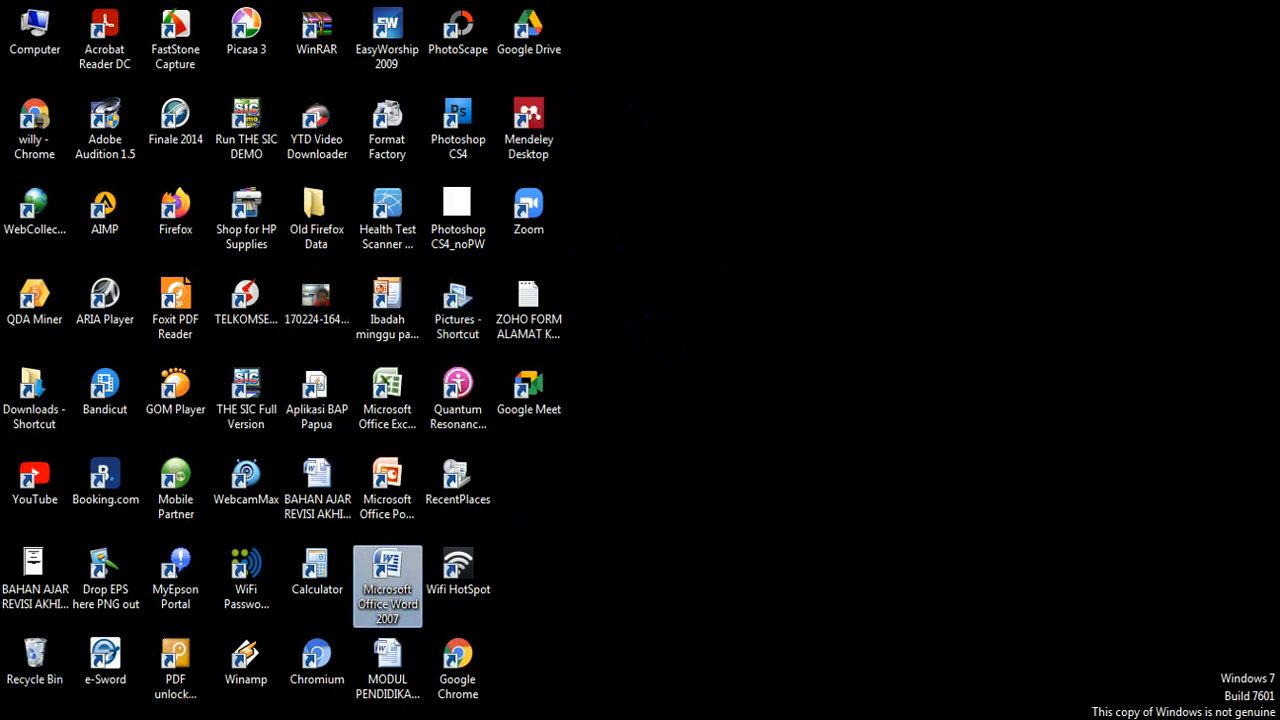
{"action": "left_click", "coordinate": [92, 719]}
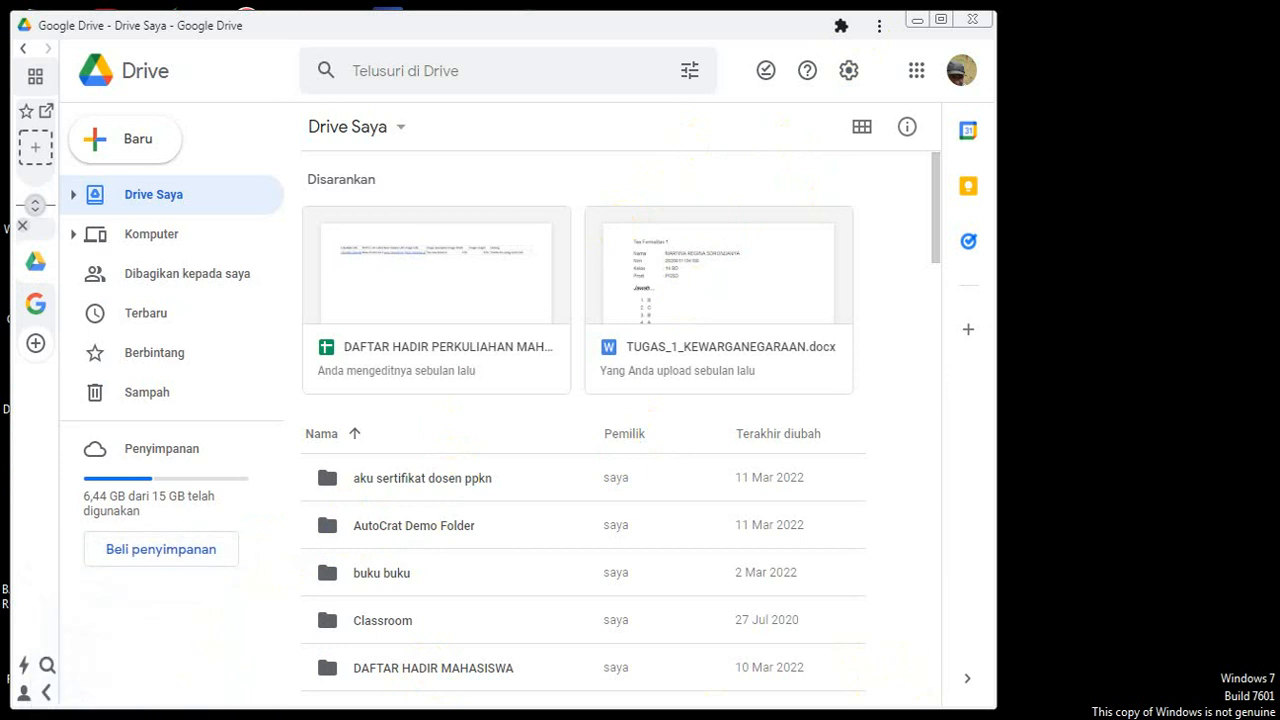
{"action": "mouse_move", "coordinate": [878, 718]}
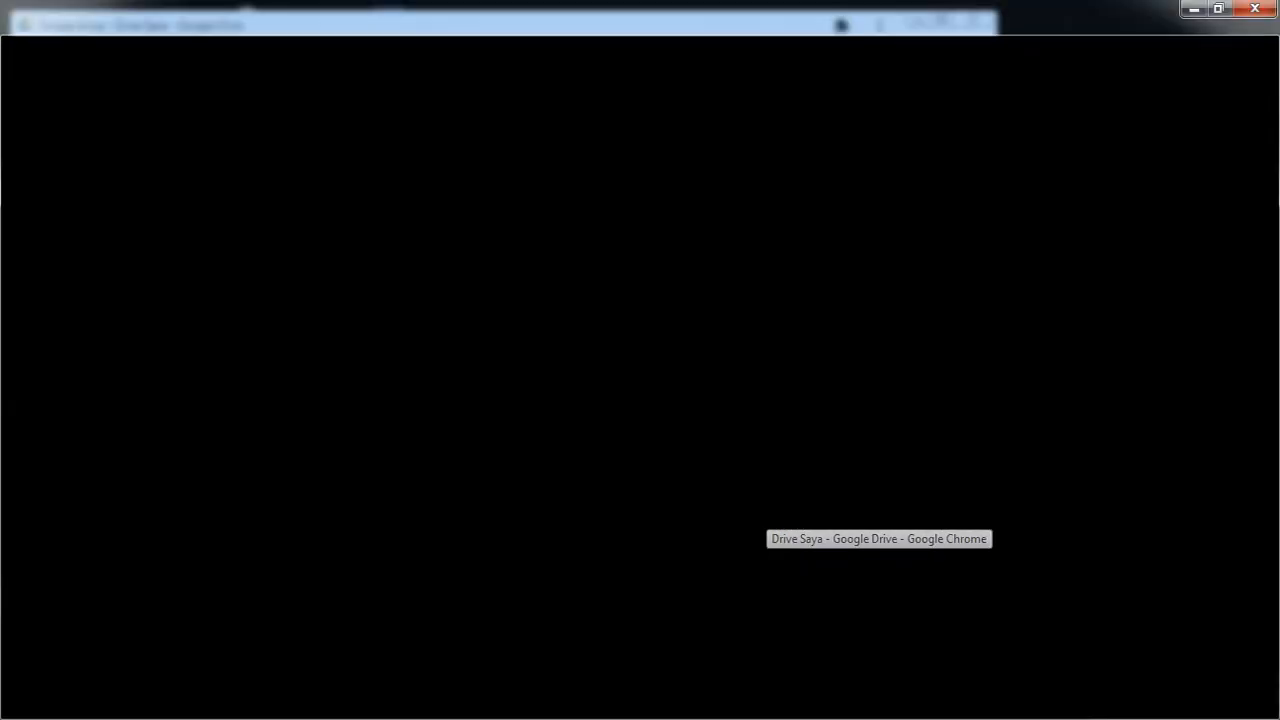
{"action": "left_click", "coordinate": [878, 640]}
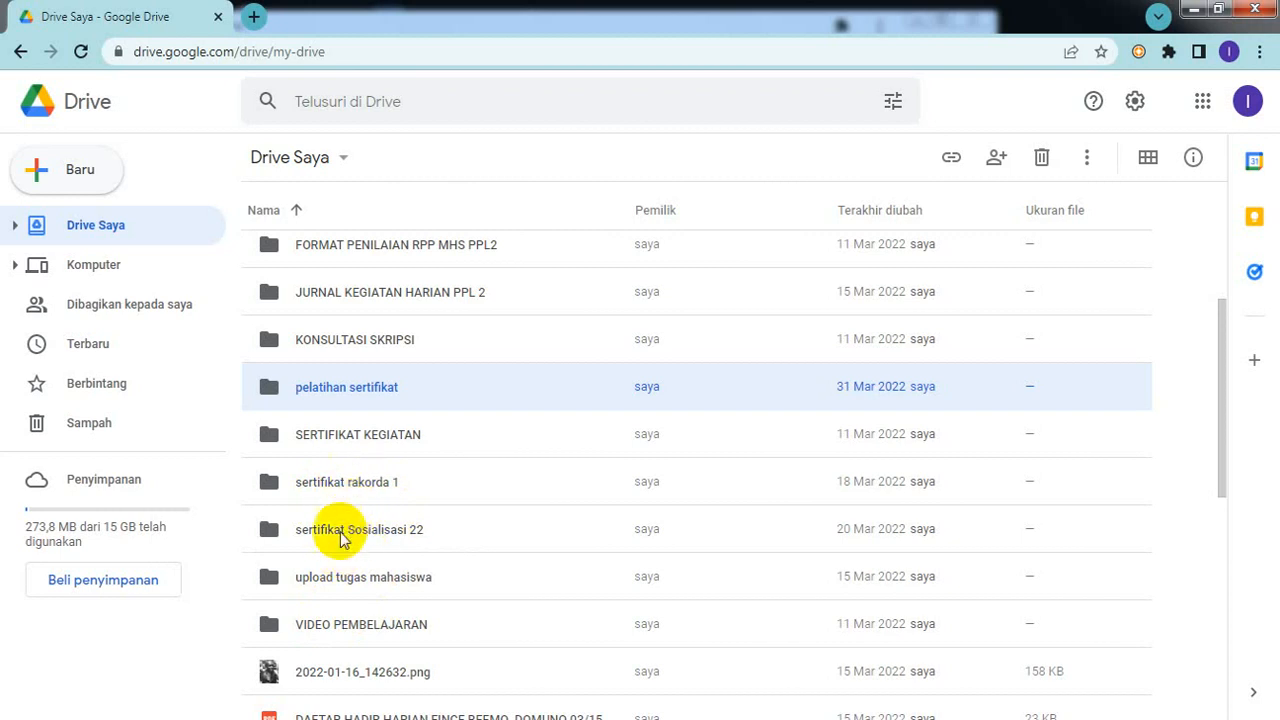
Step: Open the sertifikat rakorda 1 folder, select both certificate PDFs, then return to Drive Saya
{"action": "double_click", "coordinate": [370, 482]}
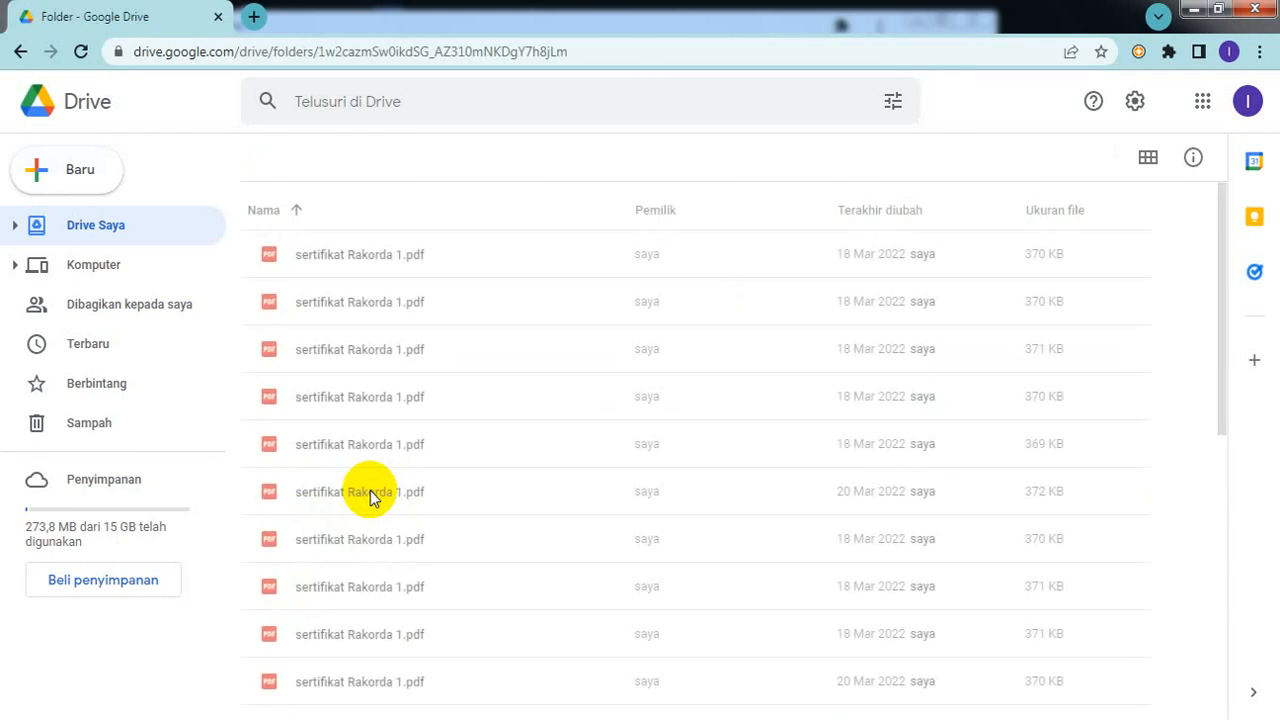
{"action": "left_click", "coordinate": [291, 298]}
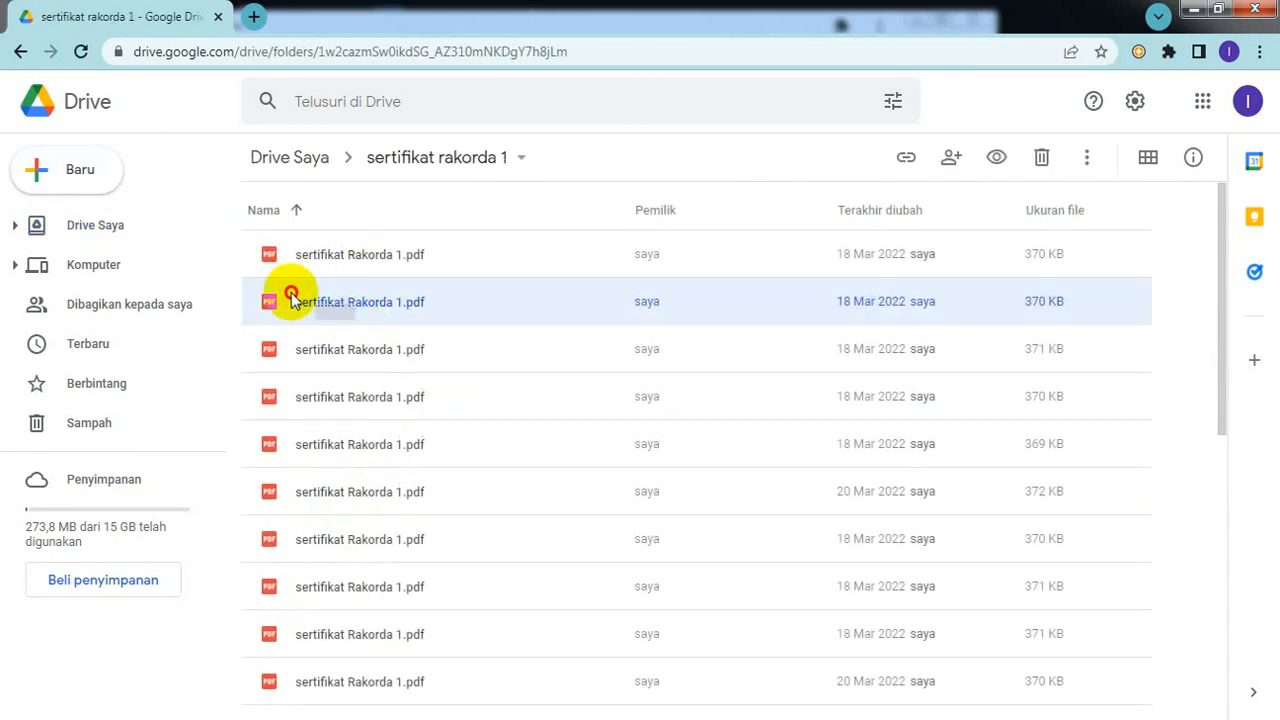
{"action": "key", "text": "shift+Up"}
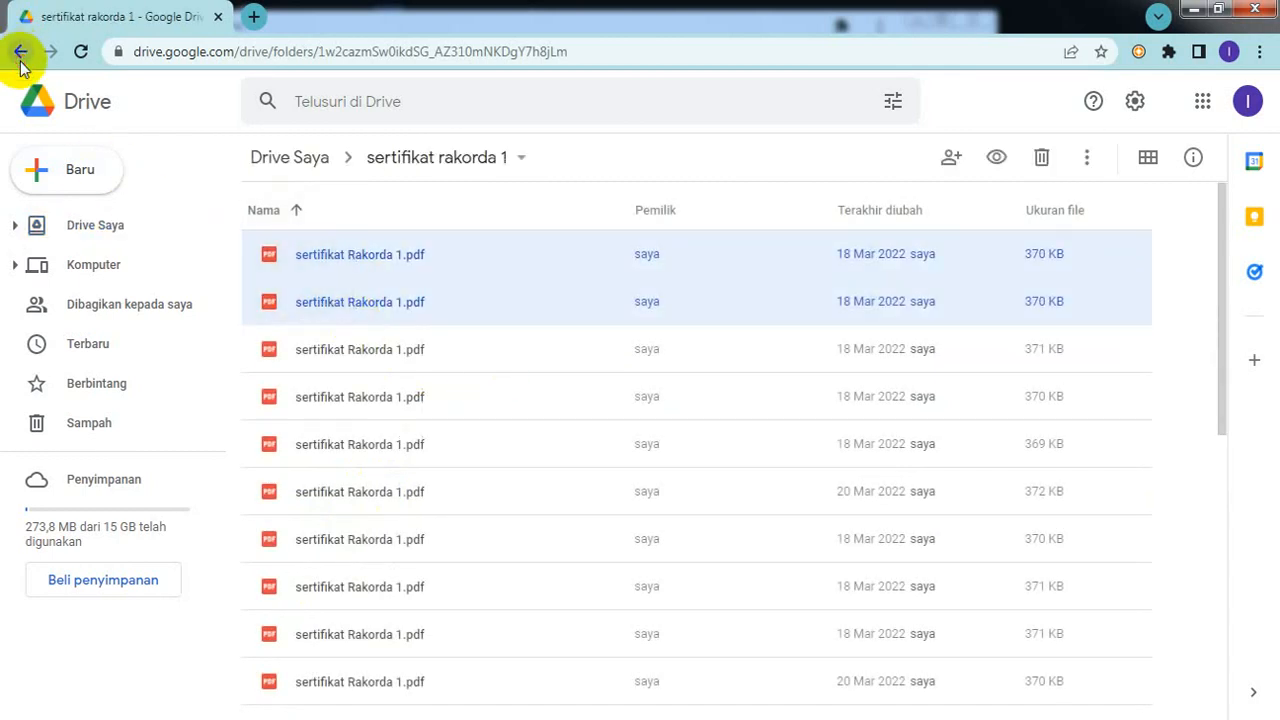
{"action": "left_click", "coordinate": [20, 55]}
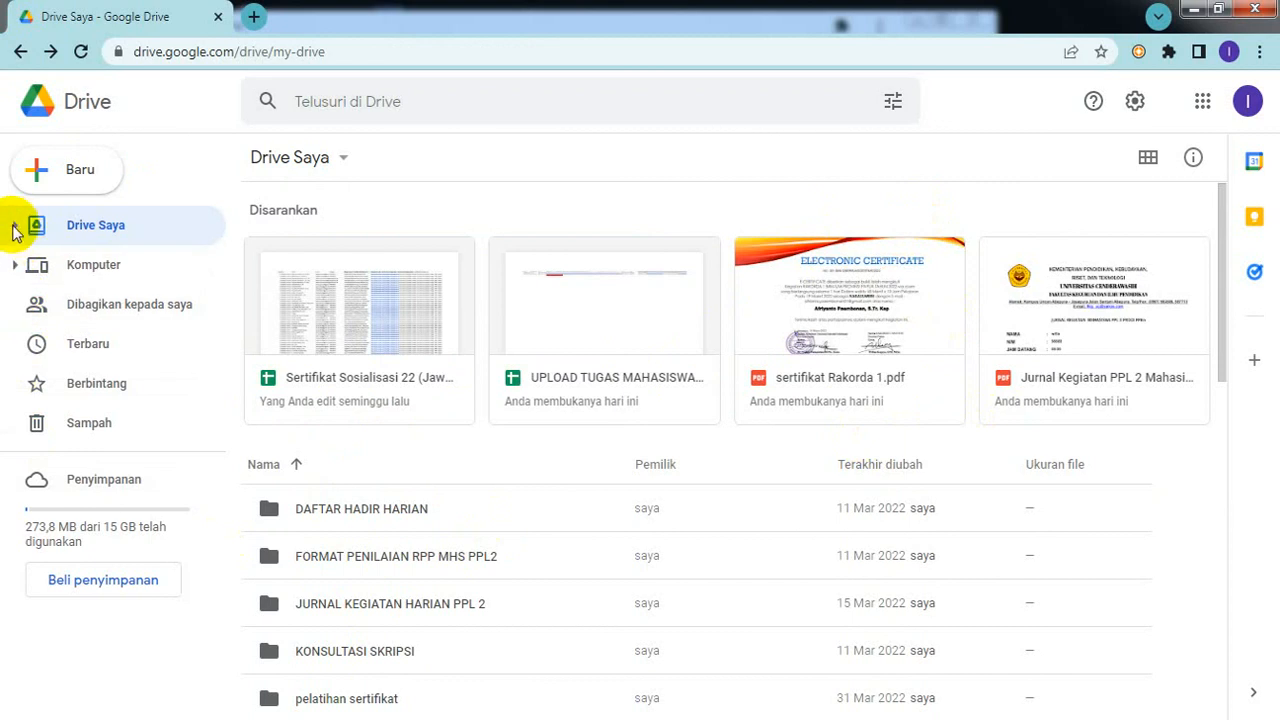
Step: Expand Drive Saya and view sertifikat Sosialisasi 22 and pelatihan sertifikat folders
{"action": "left_click", "coordinate": [15, 226]}
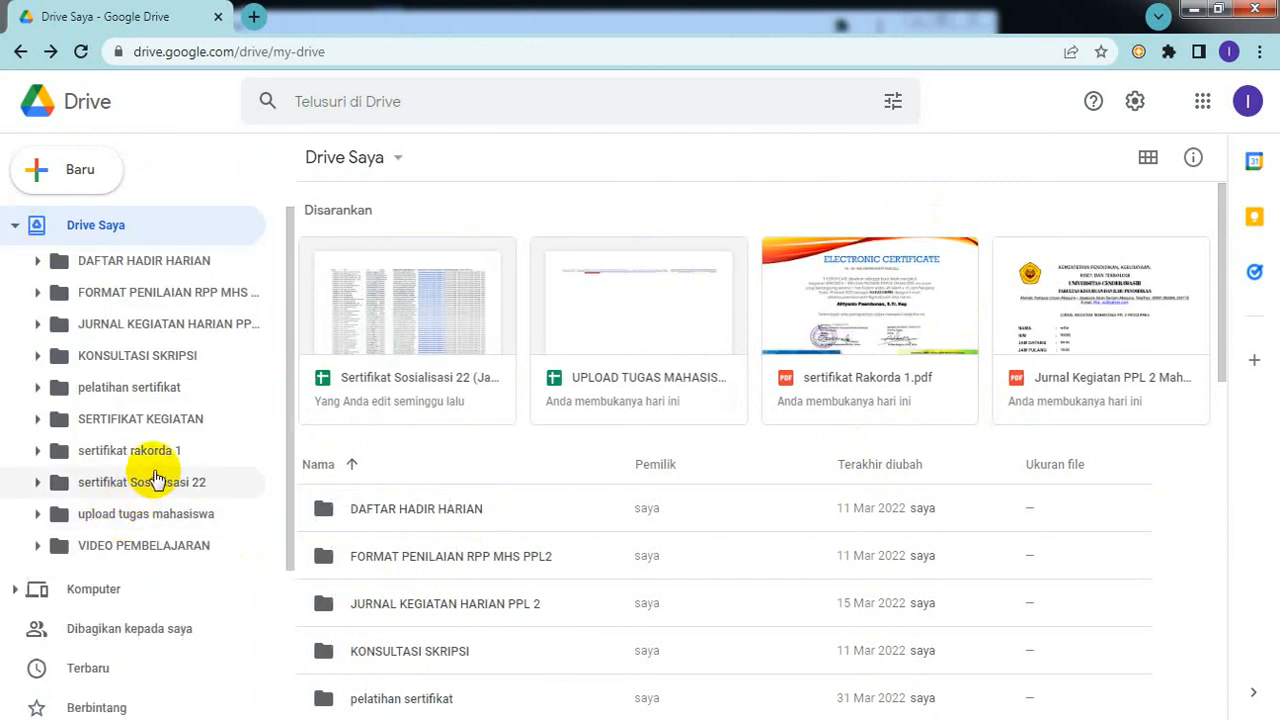
{"action": "left_click", "coordinate": [142, 481]}
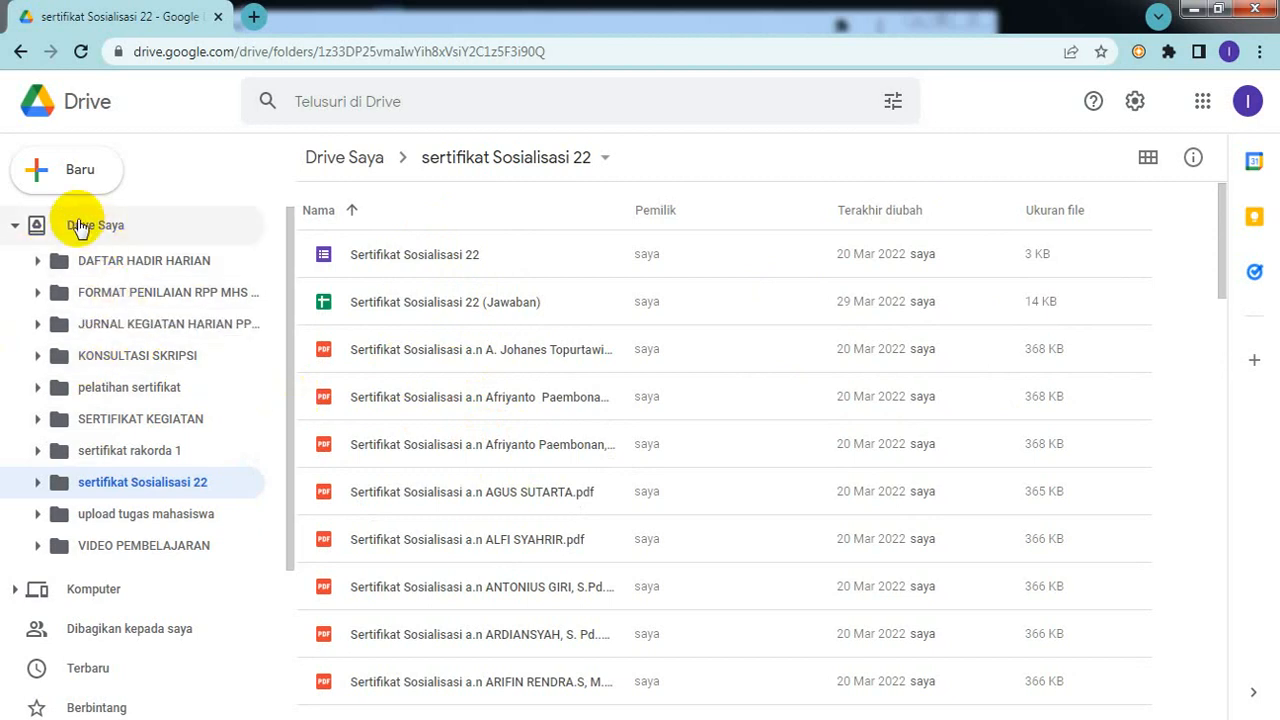
{"action": "left_click", "coordinate": [128, 388]}
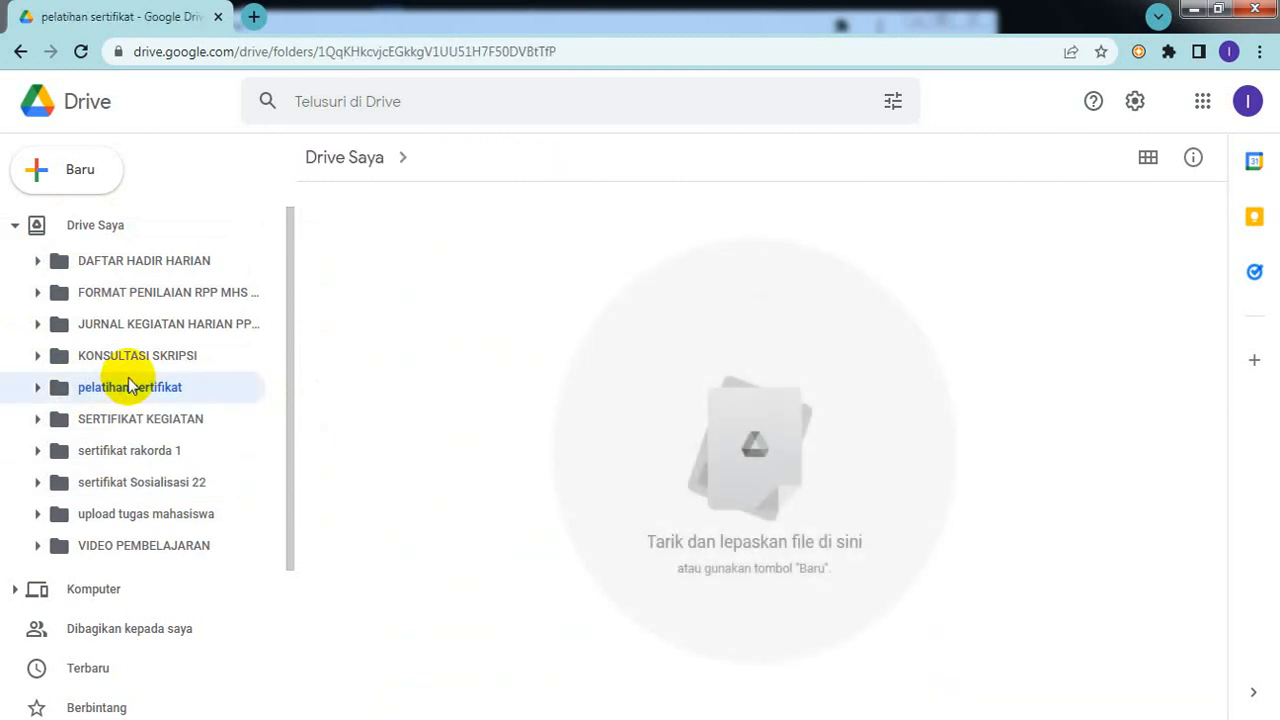
{"action": "left_click", "coordinate": [81, 225]}
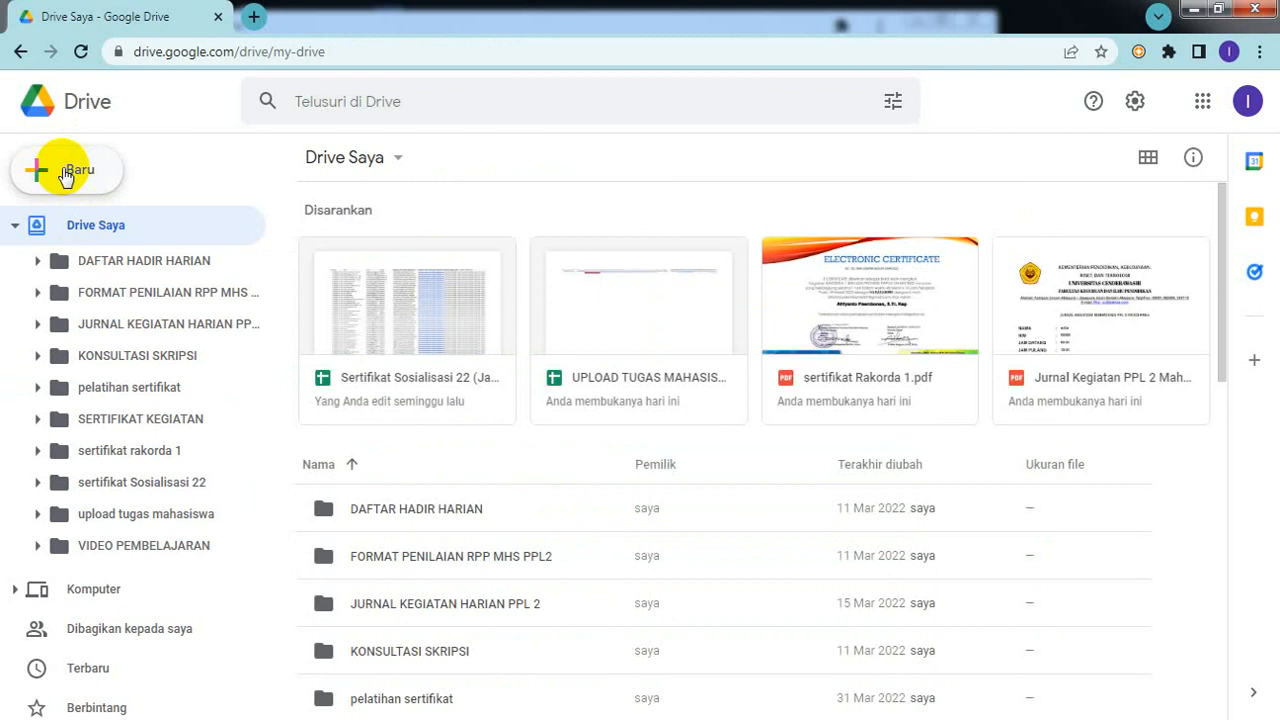
Step: Cancel a new folder started from Baru and open the pelatihan sertifikat folder
{"action": "left_click", "coordinate": [65, 174]}
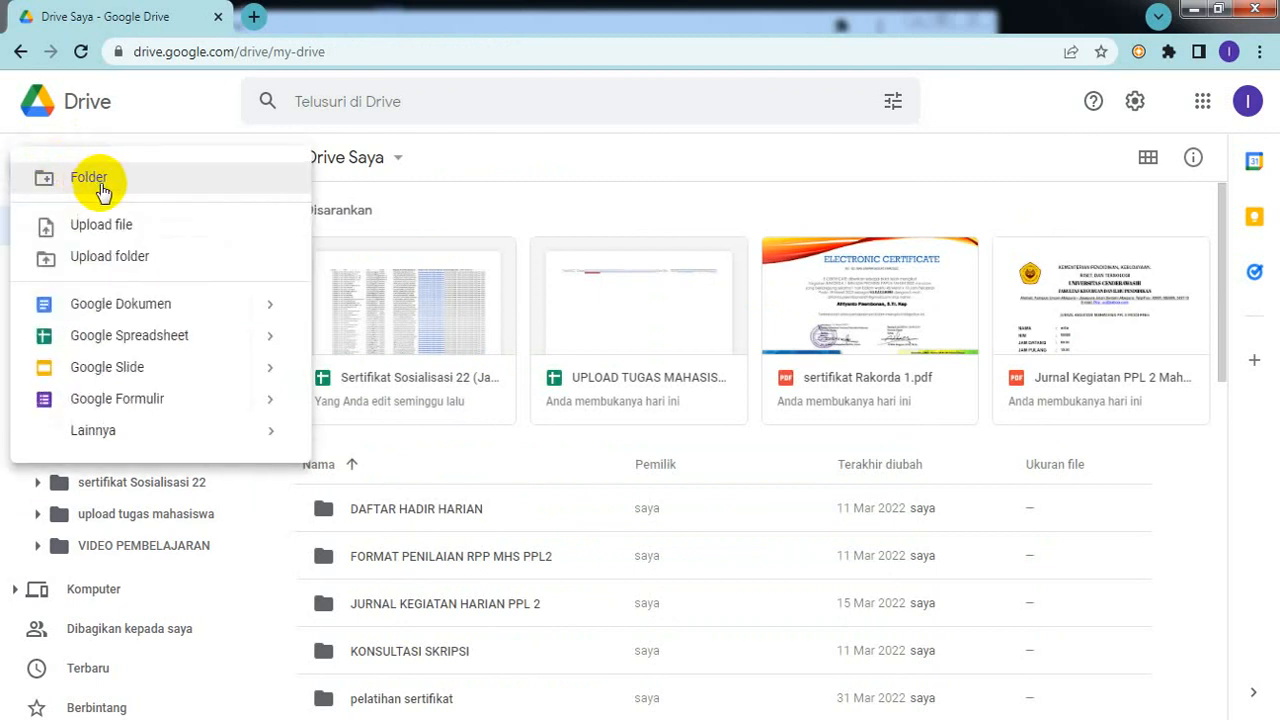
{"action": "left_click", "coordinate": [100, 185]}
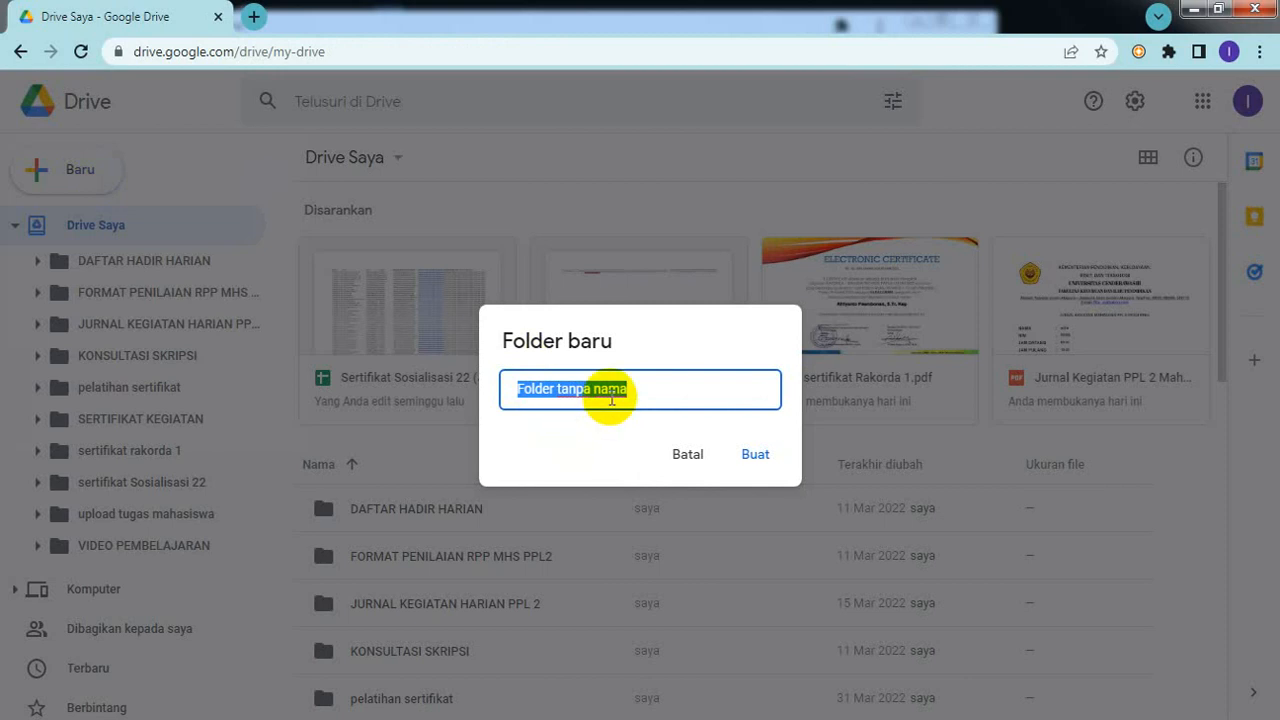
{"action": "left_click", "coordinate": [686, 459]}
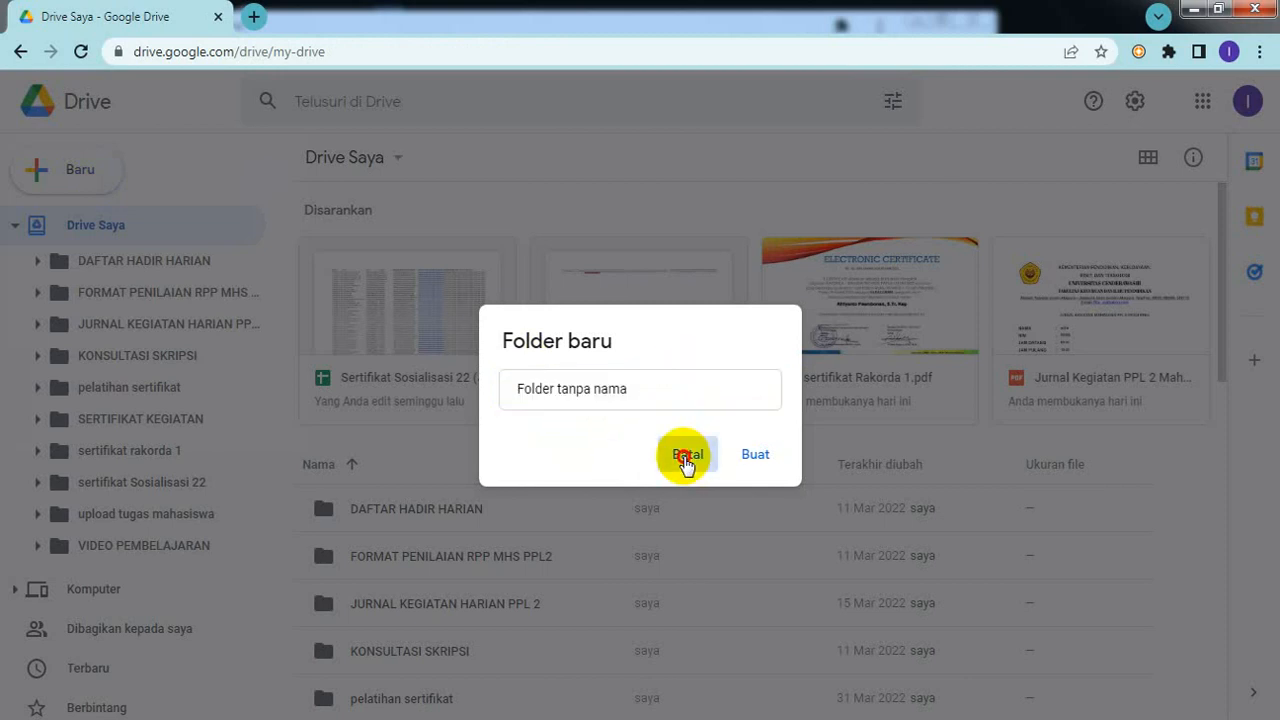
{"action": "left_click", "coordinate": [137, 393]}
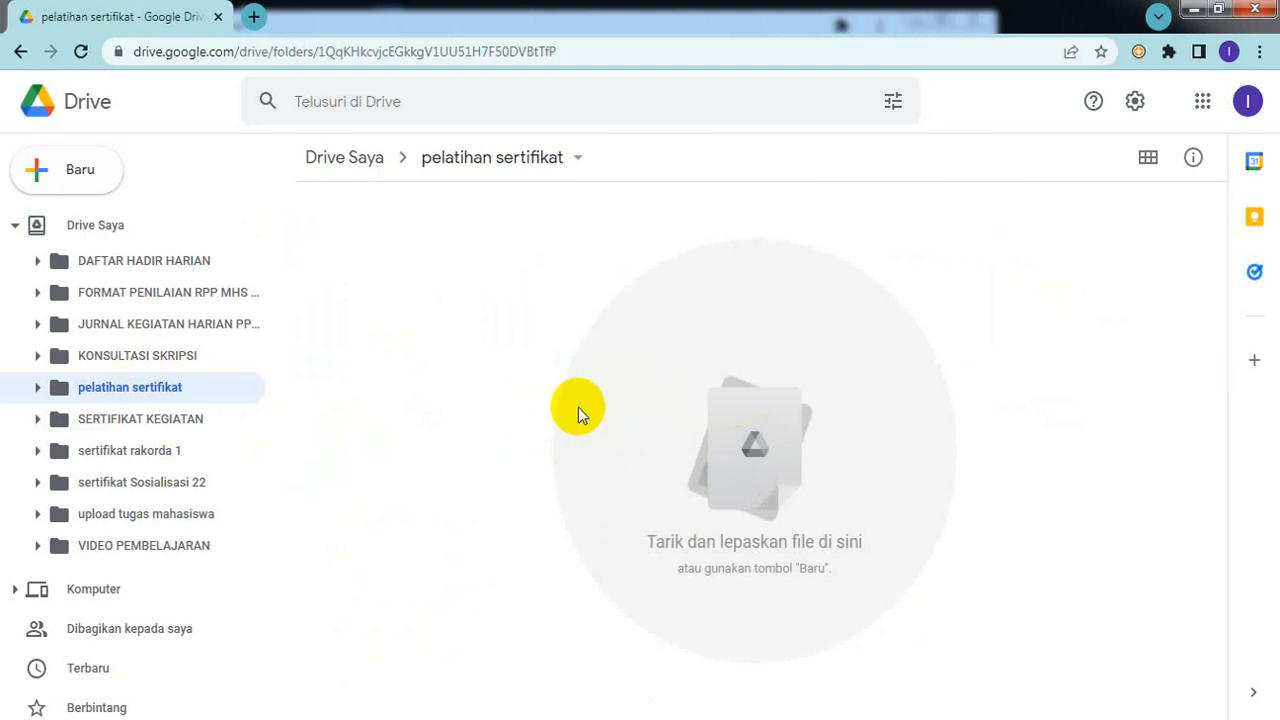
Step: Choose Upload file from the pelatihan sertifikat folder's context menu
{"action": "right_click", "coordinate": [578, 407]}
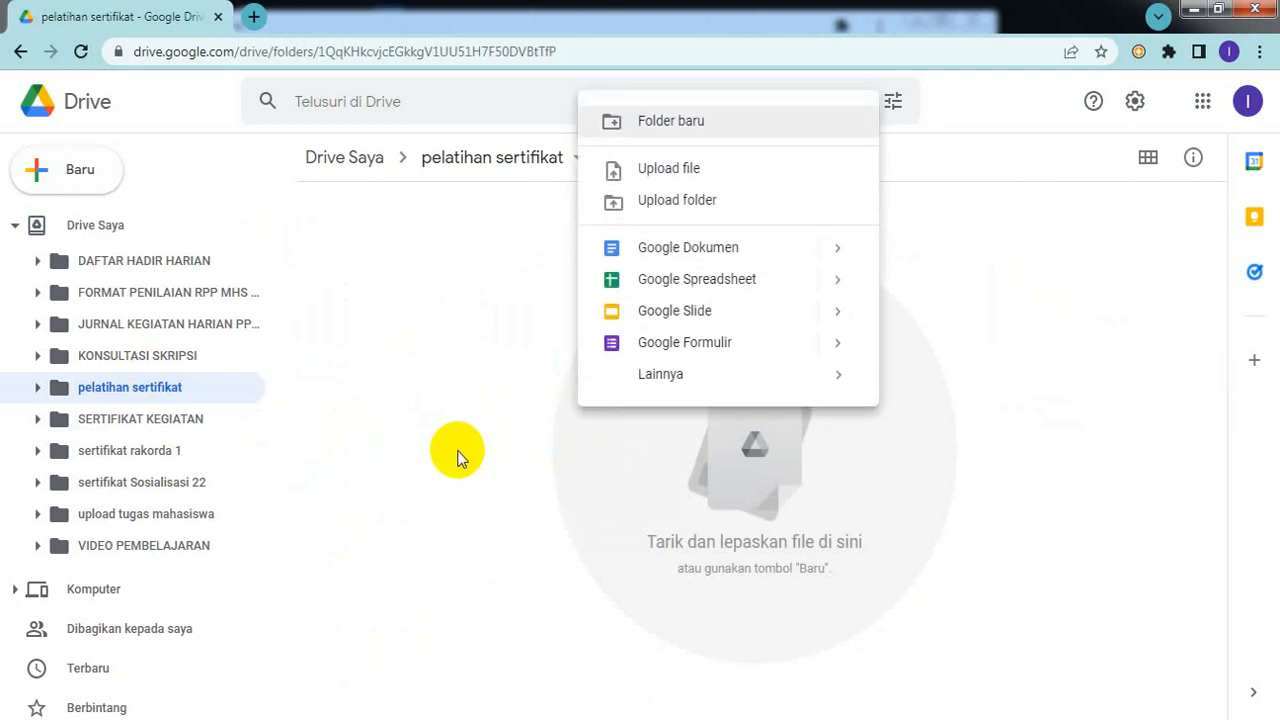
{"action": "left_click", "coordinate": [474, 491]}
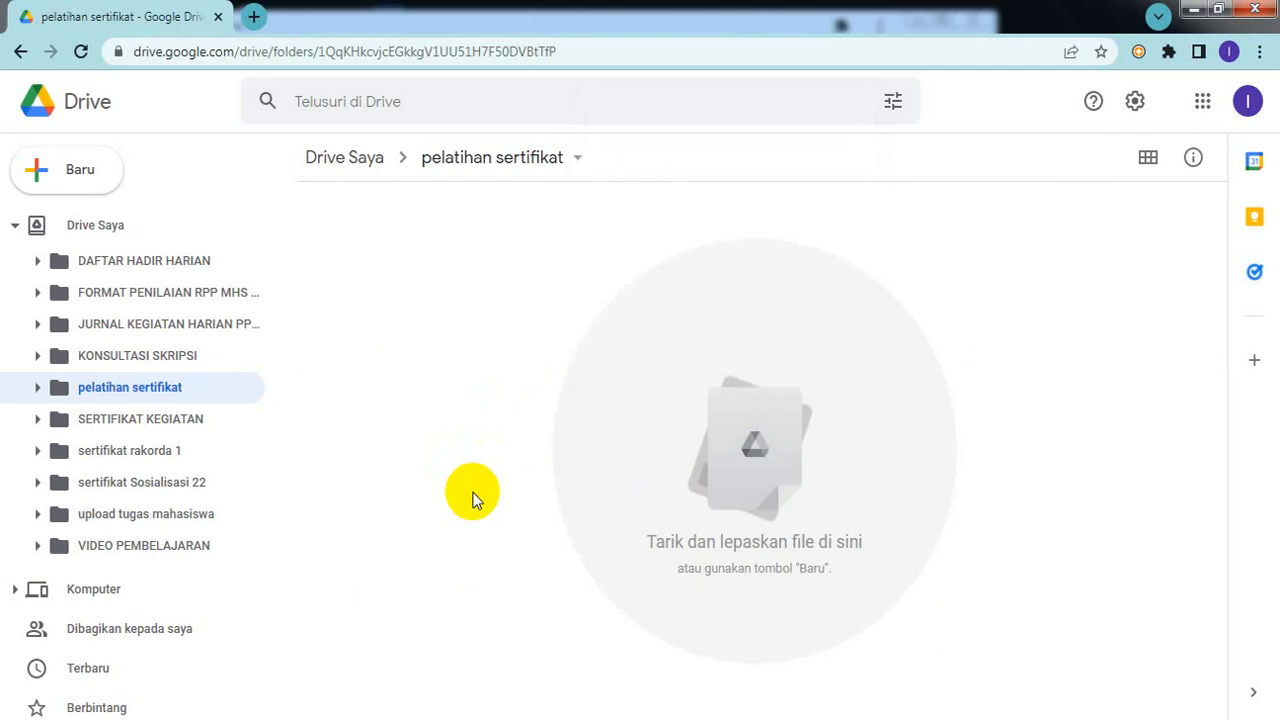
{"action": "right_click", "coordinate": [474, 402]}
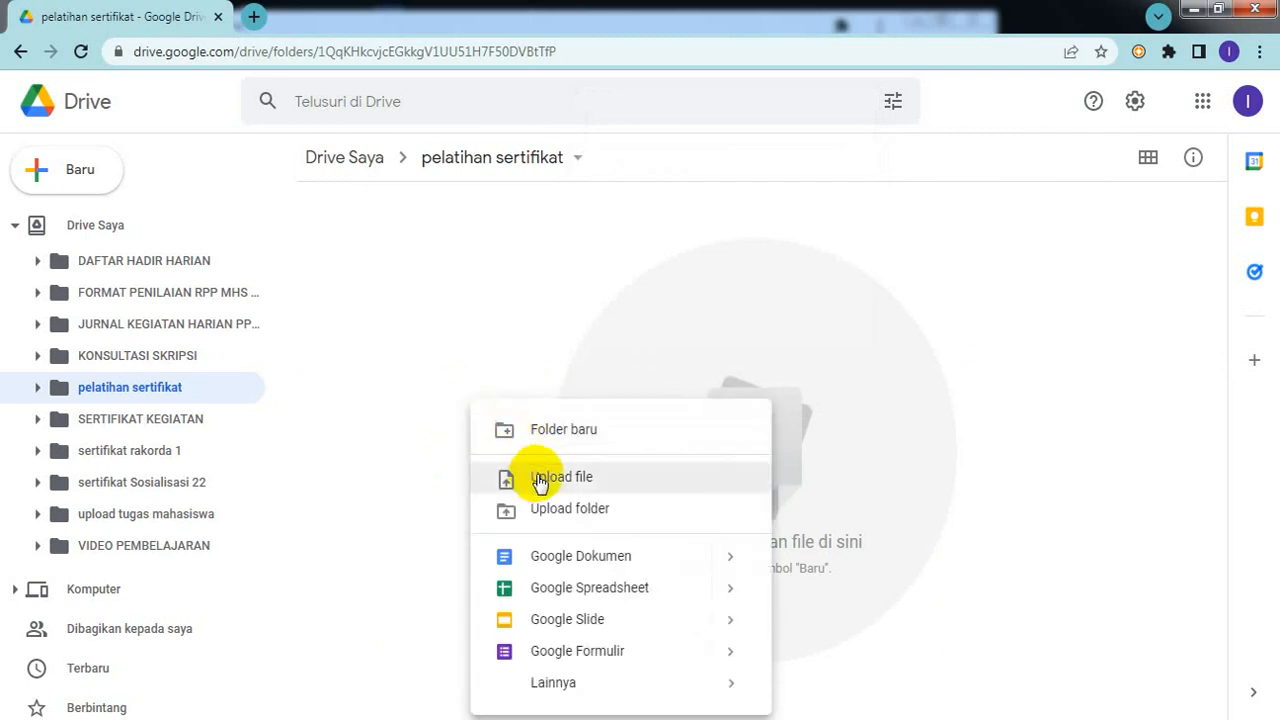
{"action": "left_click", "coordinate": [537, 480]}
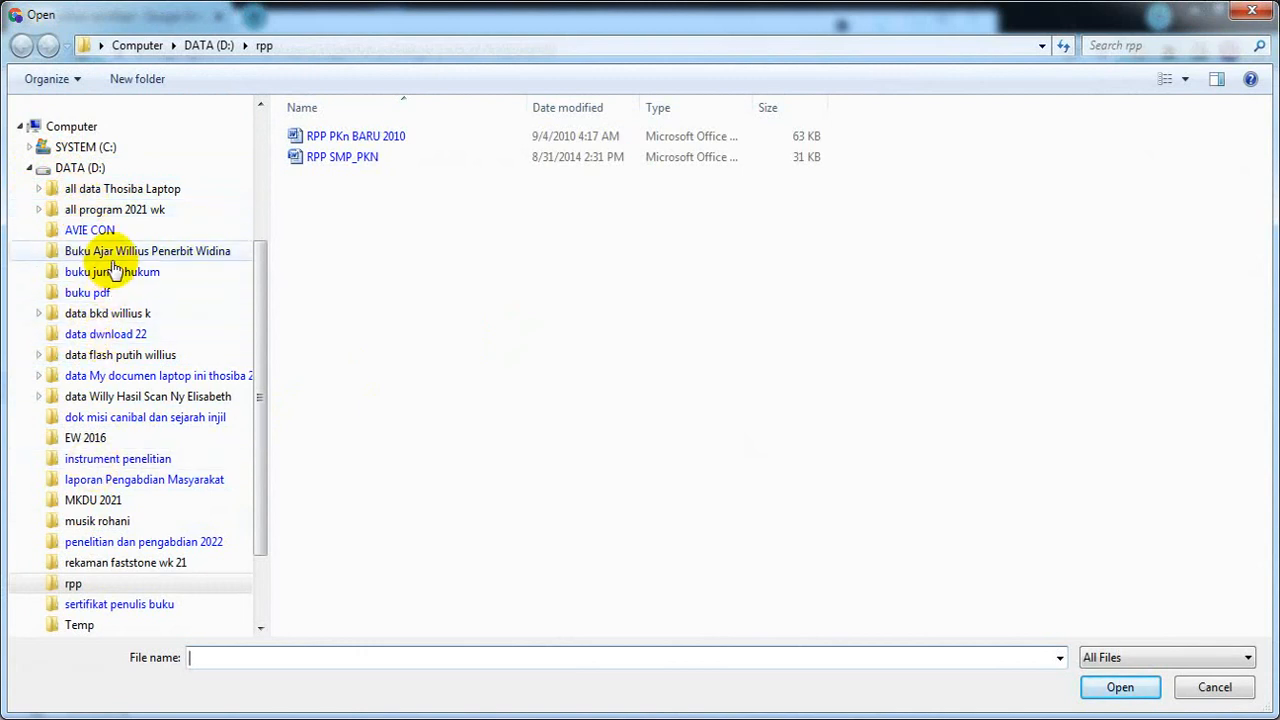
Step: Browse all data Thosiba Laptop and DATA (D:), then close the Open dialog without uploading
{"action": "left_click", "coordinate": [118, 197]}
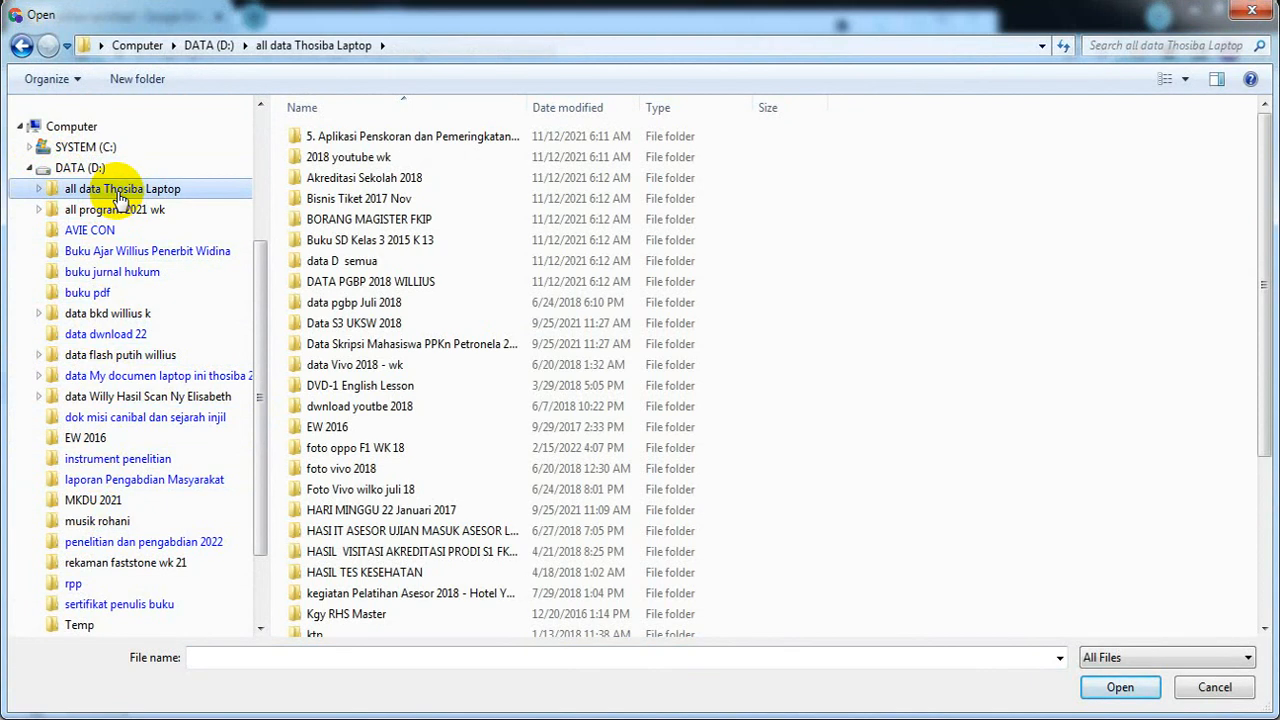
{"action": "left_click", "coordinate": [72, 170]}
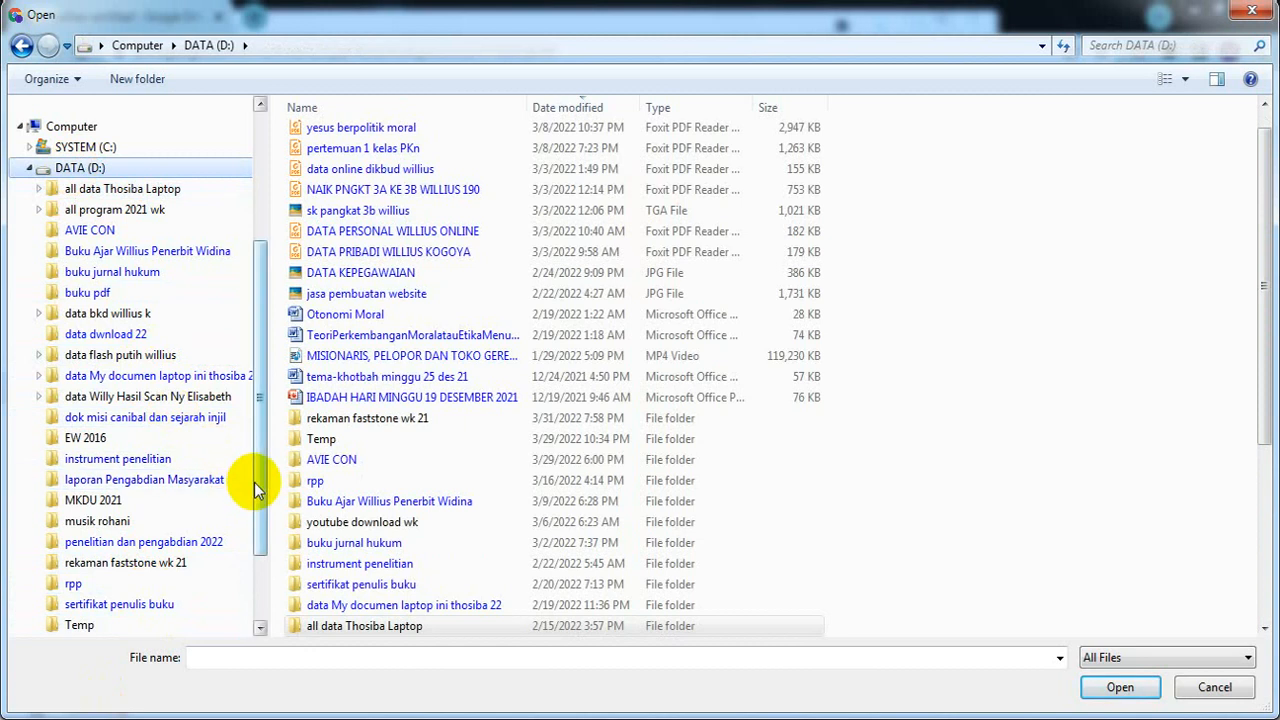
{"action": "left_click_drag", "start_coordinate": [264, 482], "coordinate": [257, 605]}
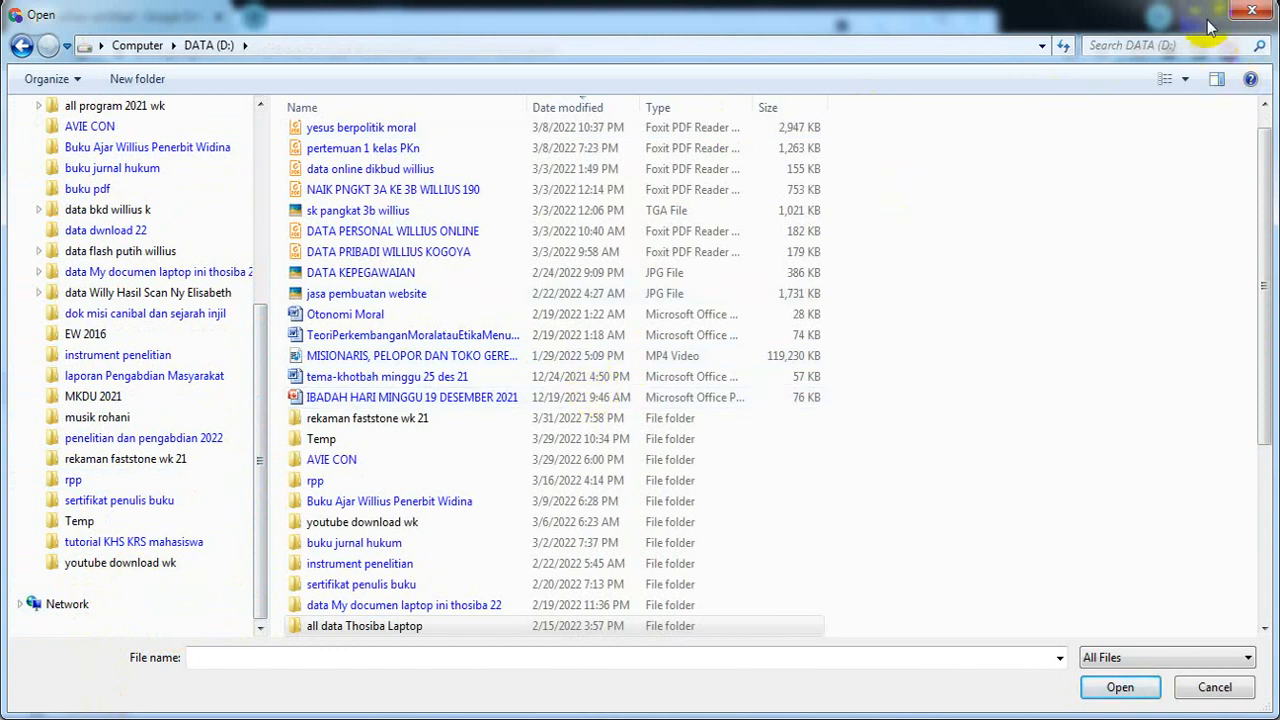
{"action": "left_click", "coordinate": [21, 44]}
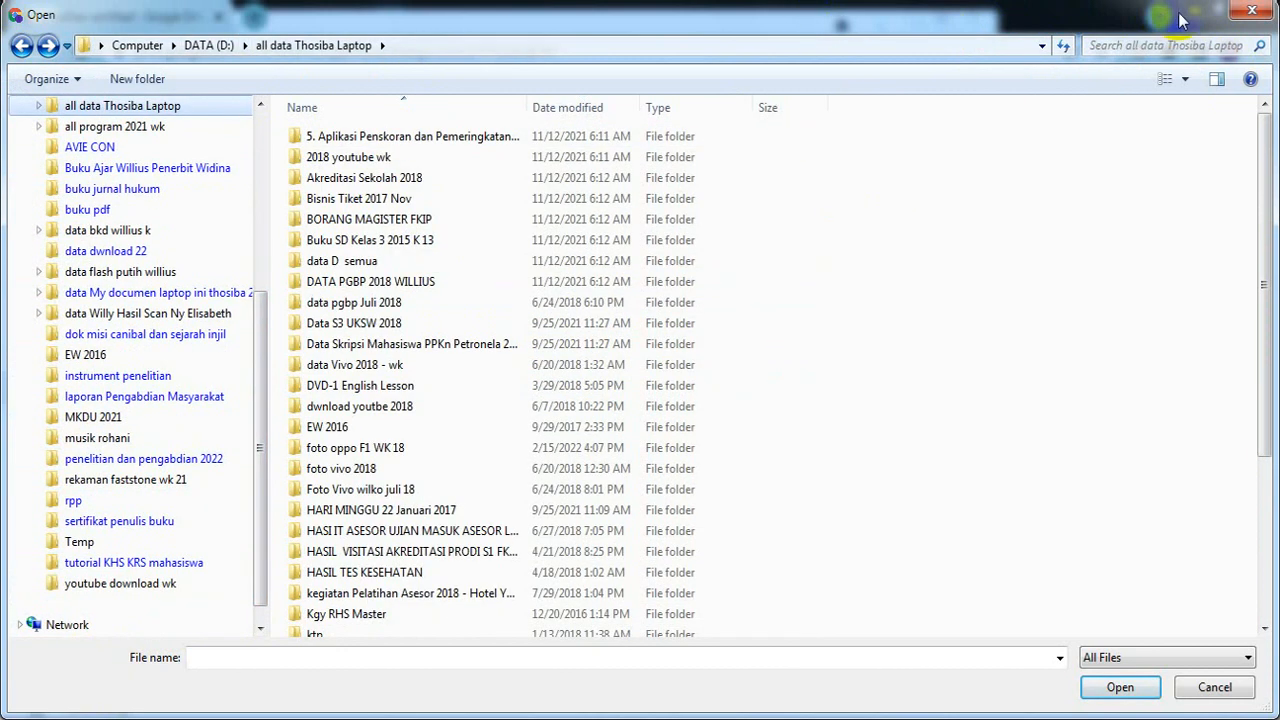
{"action": "left_click", "coordinate": [1254, 16]}
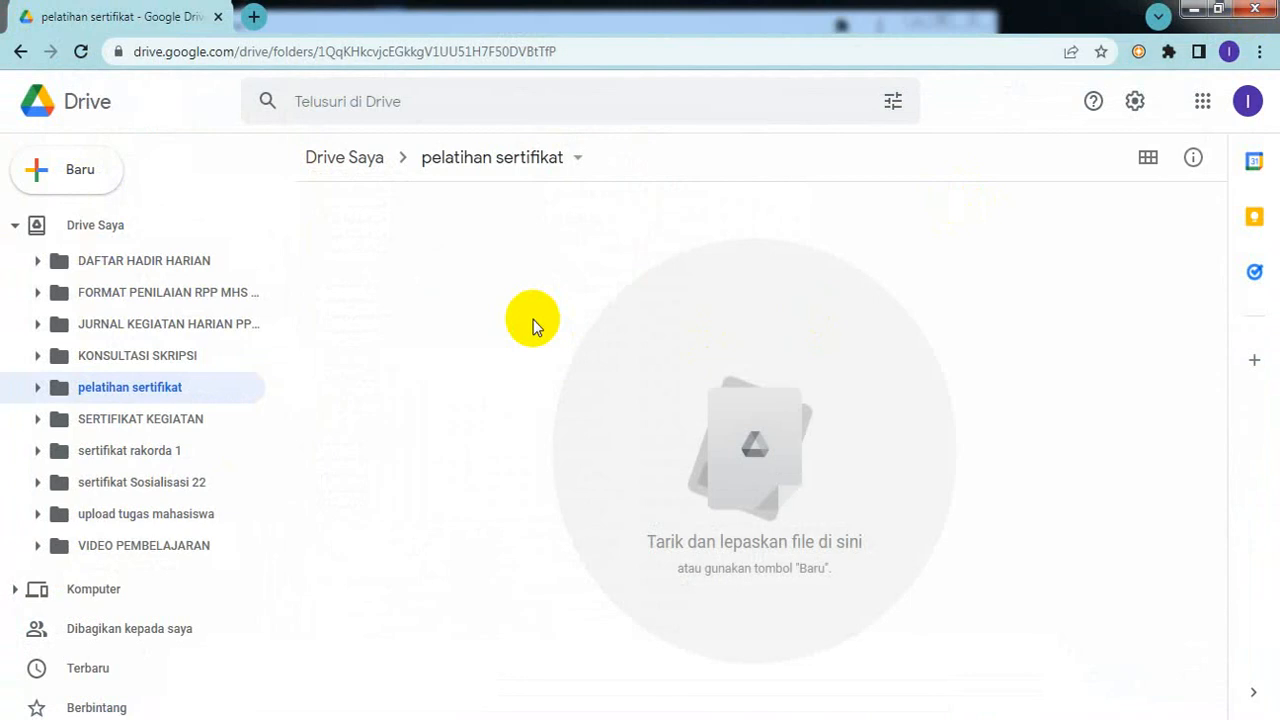
{"action": "right_click", "coordinate": [599, 406]}
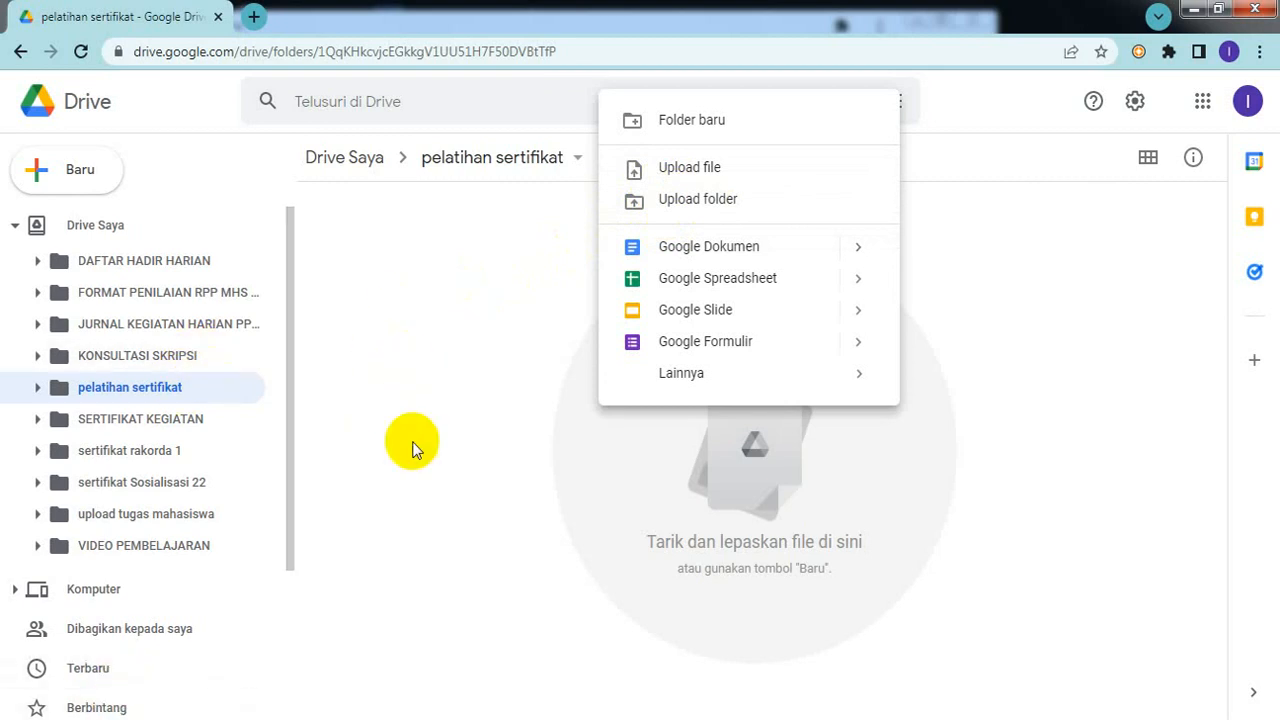
{"action": "left_click", "coordinate": [717, 205]}
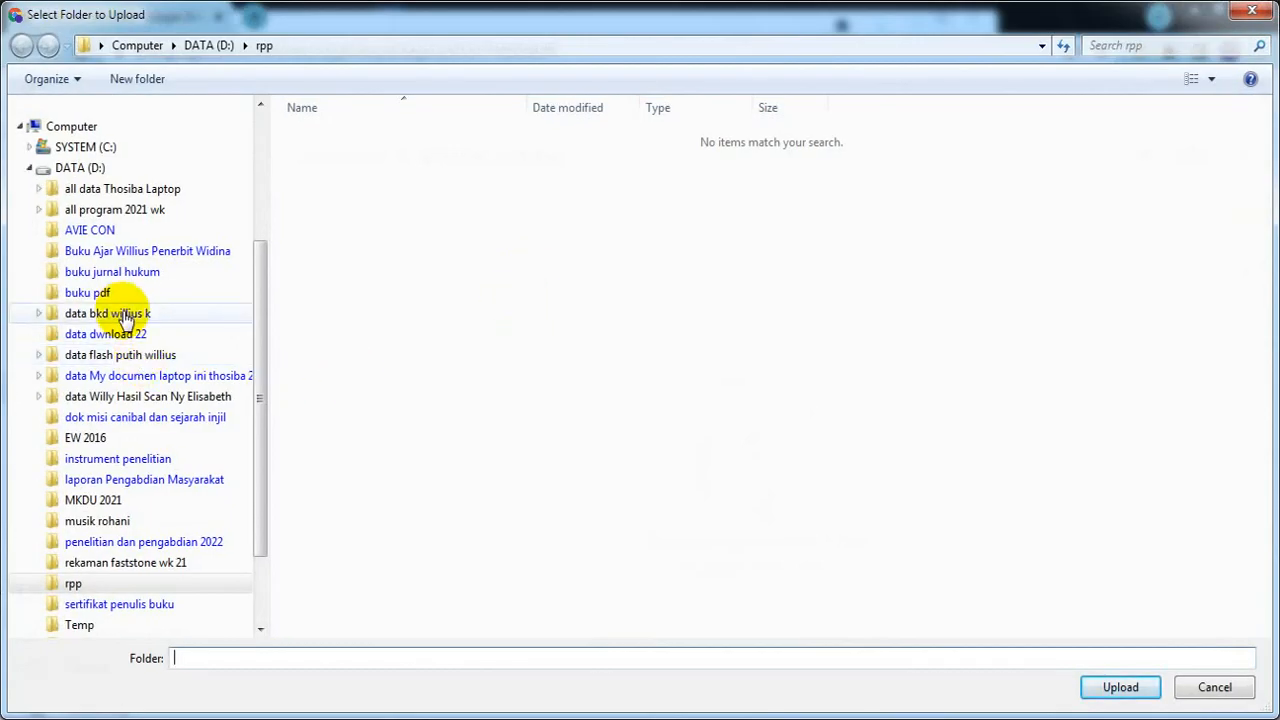
{"action": "left_click", "coordinate": [512, 369]}
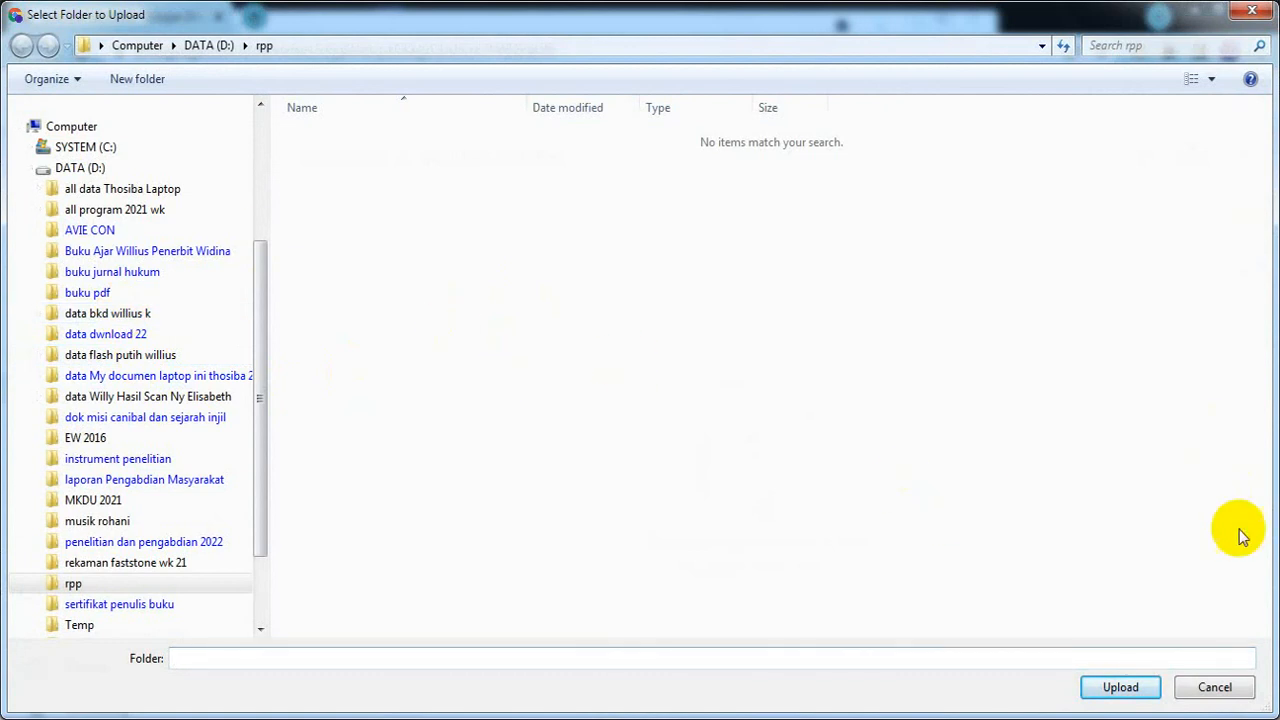
{"action": "left_click", "coordinate": [1212, 690]}
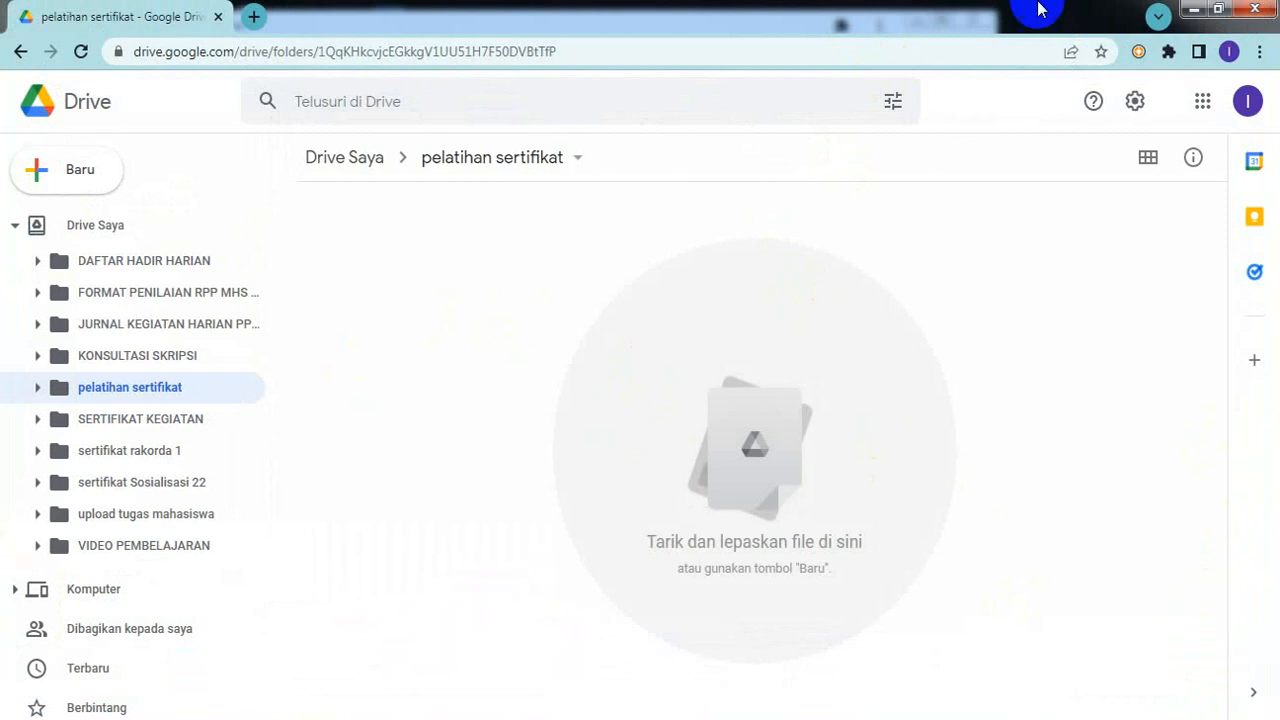
Step: Open a new Chrome window under the other lab profile
{"action": "left_click", "coordinate": [1229, 55]}
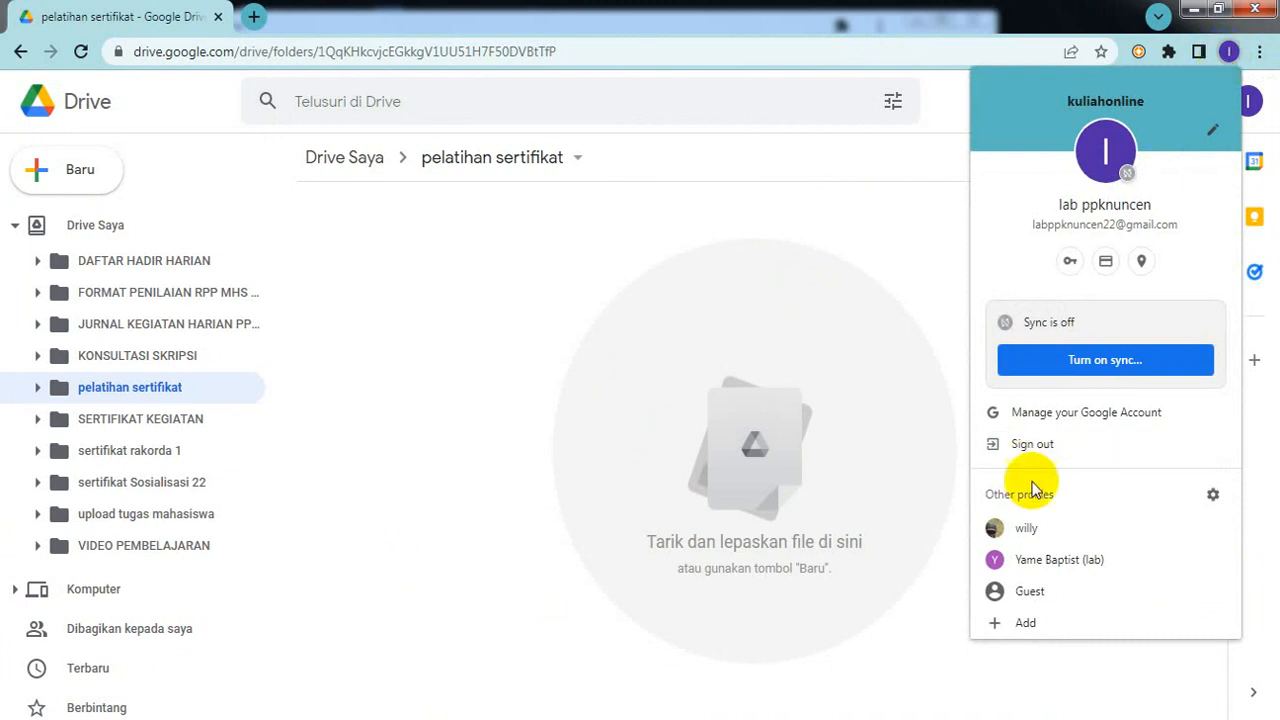
{"action": "left_click", "coordinate": [1035, 562]}
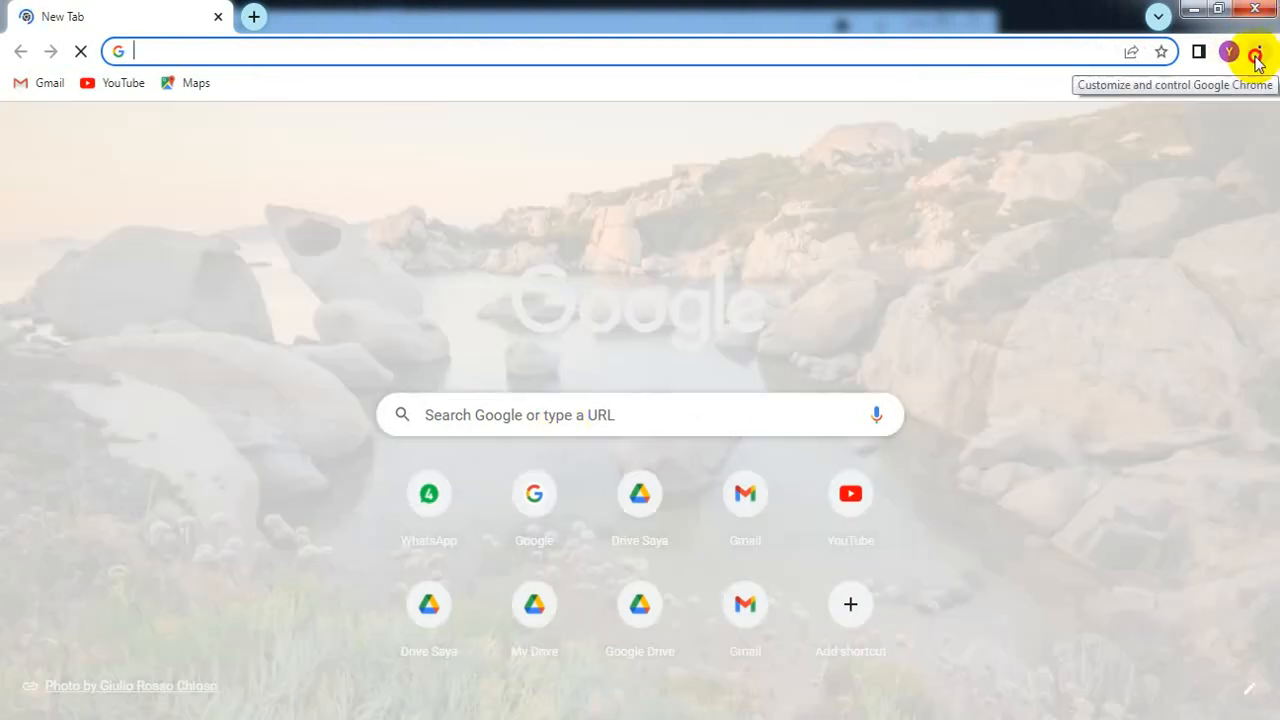
Step: Open this profile's Drive from Google apps and go to the sertifikat 3 kegiatan folder
{"action": "left_click", "coordinate": [1257, 60]}
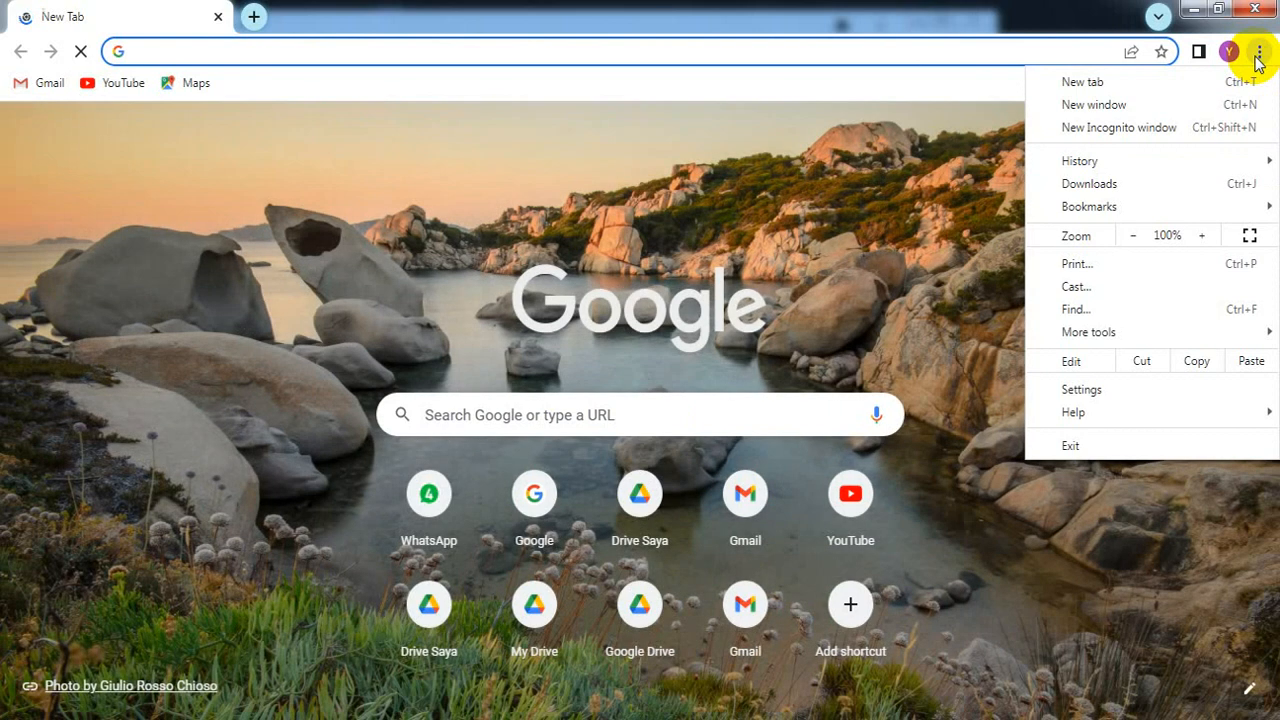
{"action": "left_click", "coordinate": [802, 283]}
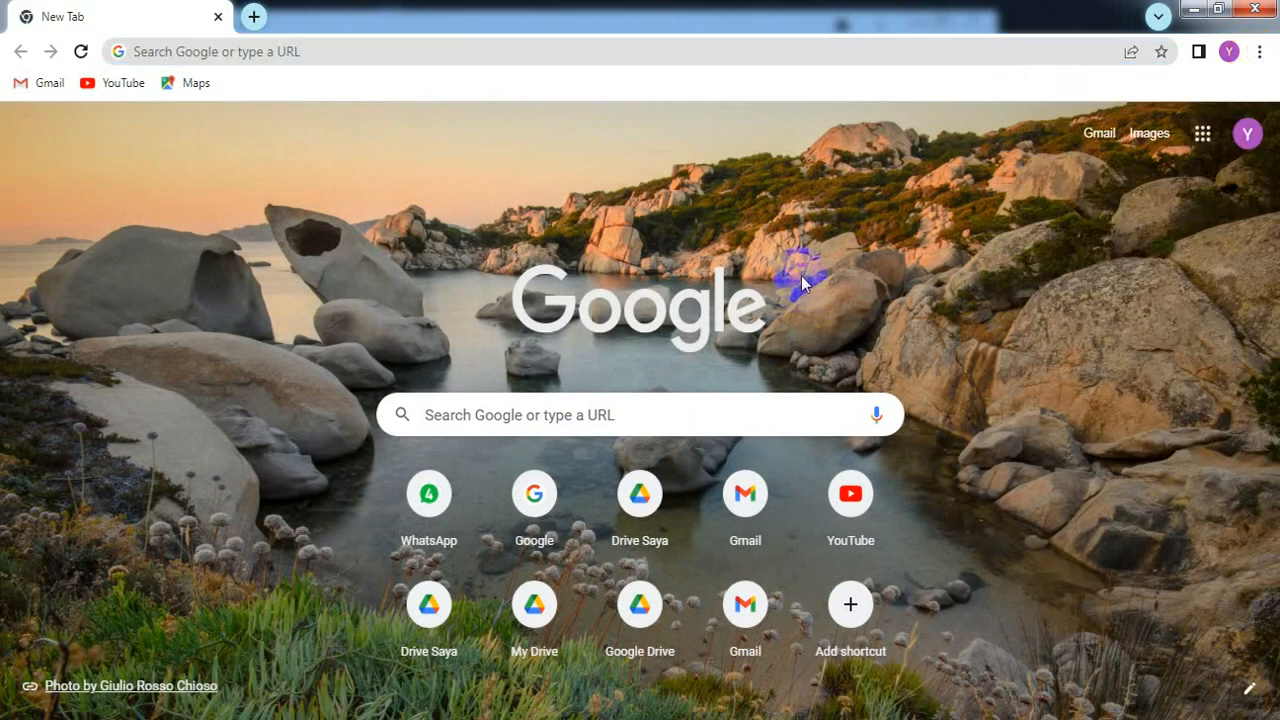
{"action": "left_click", "coordinate": [1202, 134]}
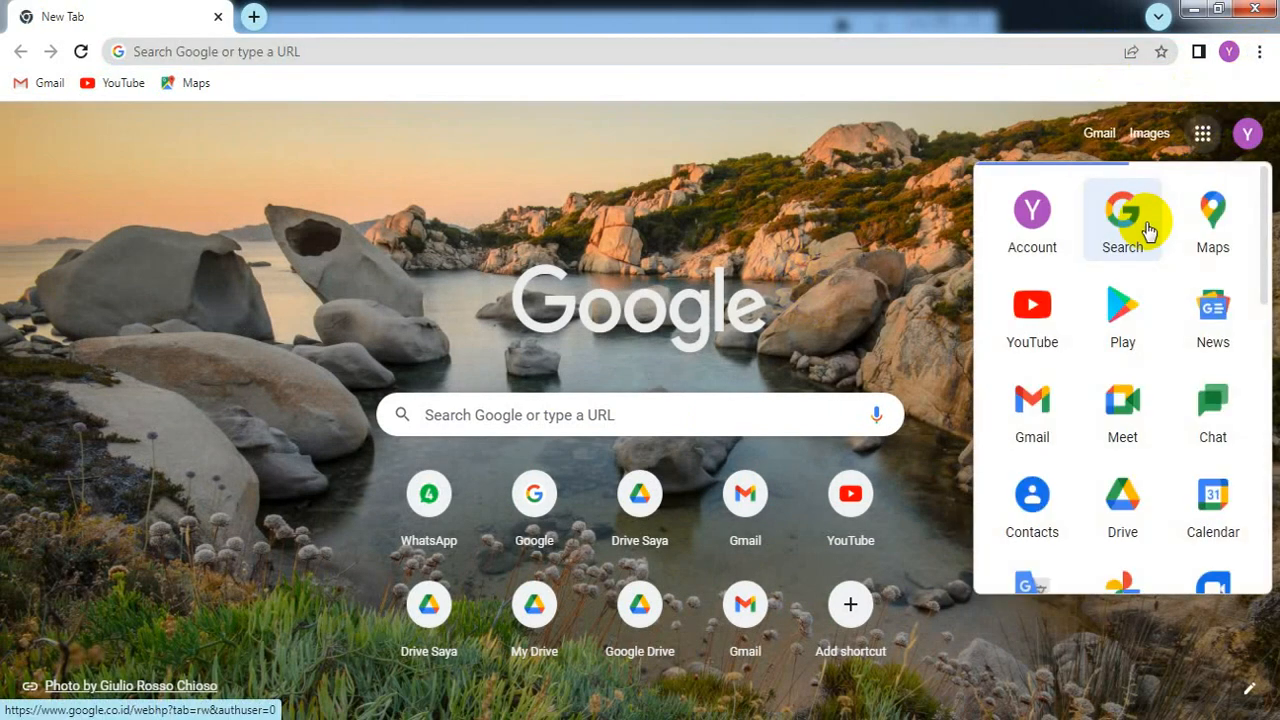
{"action": "left_click", "coordinate": [1110, 495]}
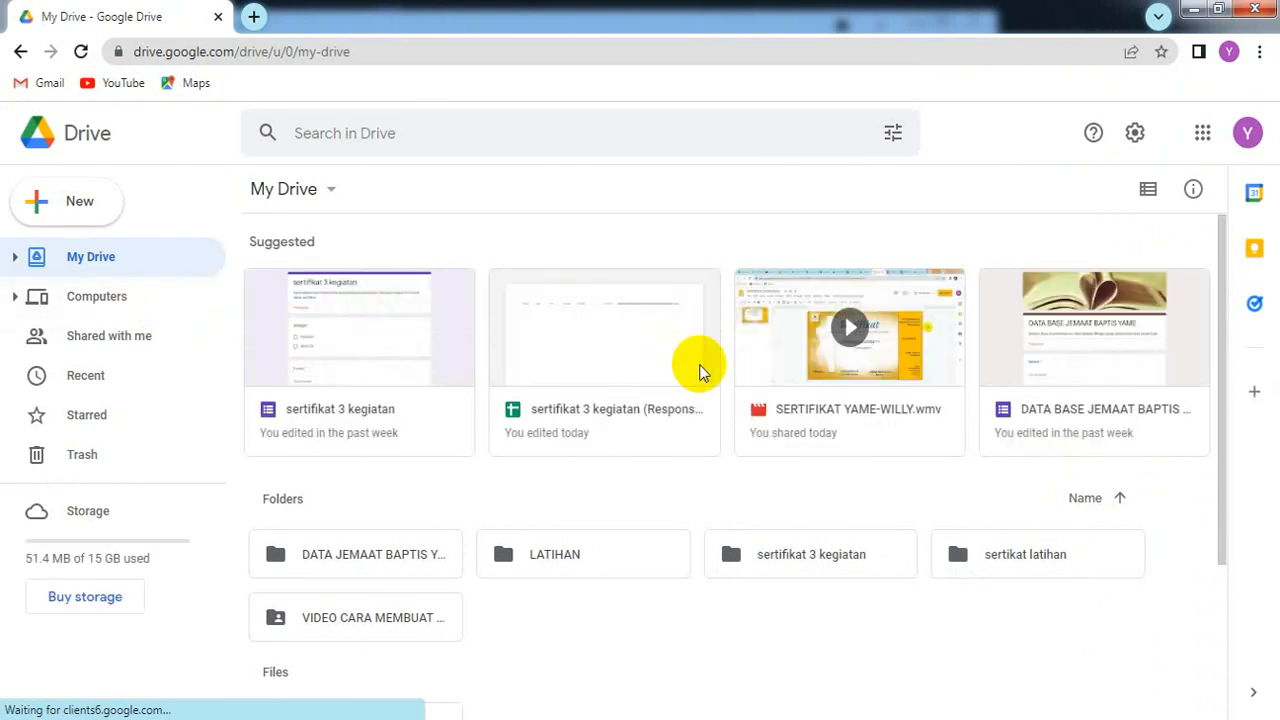
{"action": "left_click", "coordinate": [14, 257]}
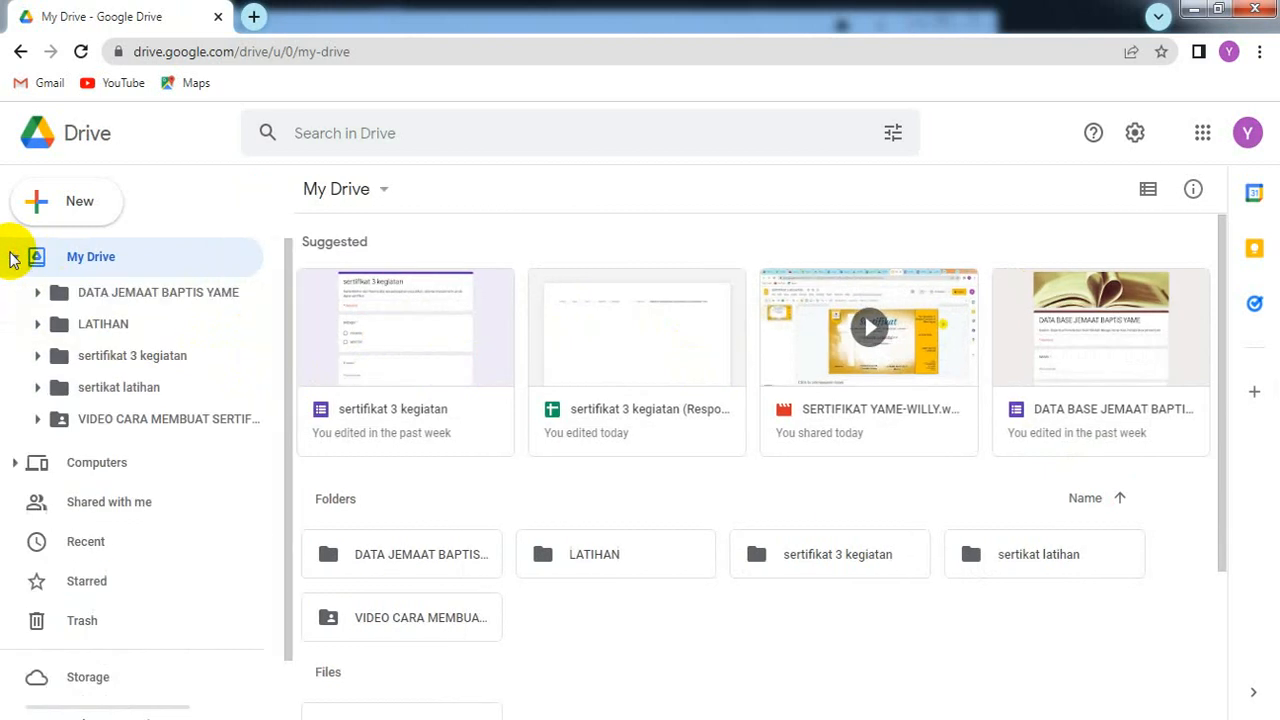
{"action": "left_click", "coordinate": [145, 361]}
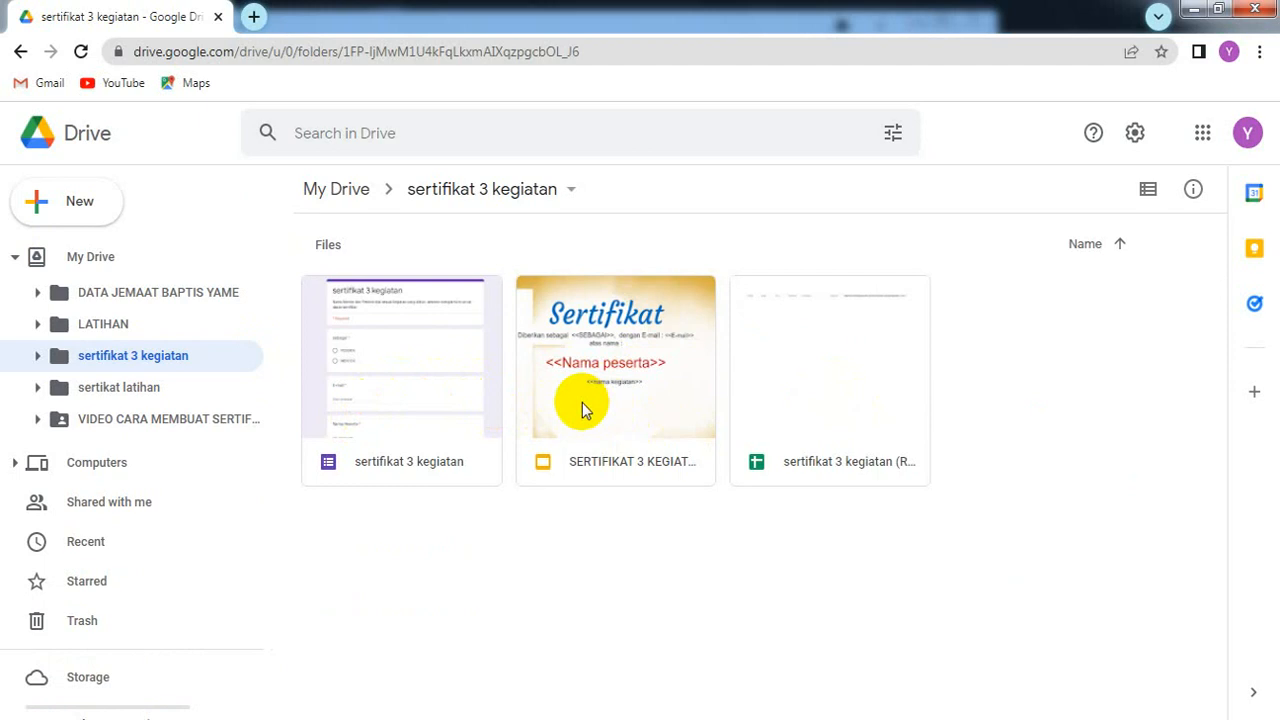
Step: Download SERTIFIKAT 3 KEGIATAN as a .pptx file, then restore the other browser window
{"action": "right_click", "coordinate": [582, 402]}
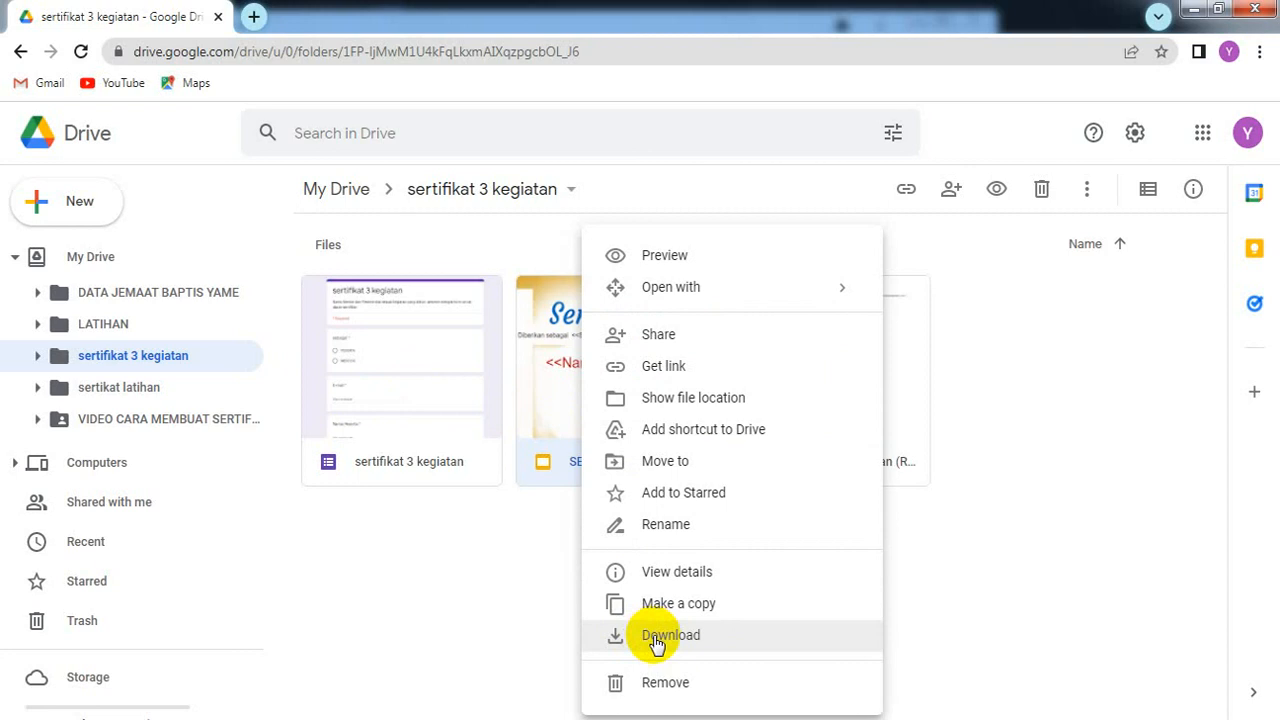
{"action": "left_click", "coordinate": [656, 638]}
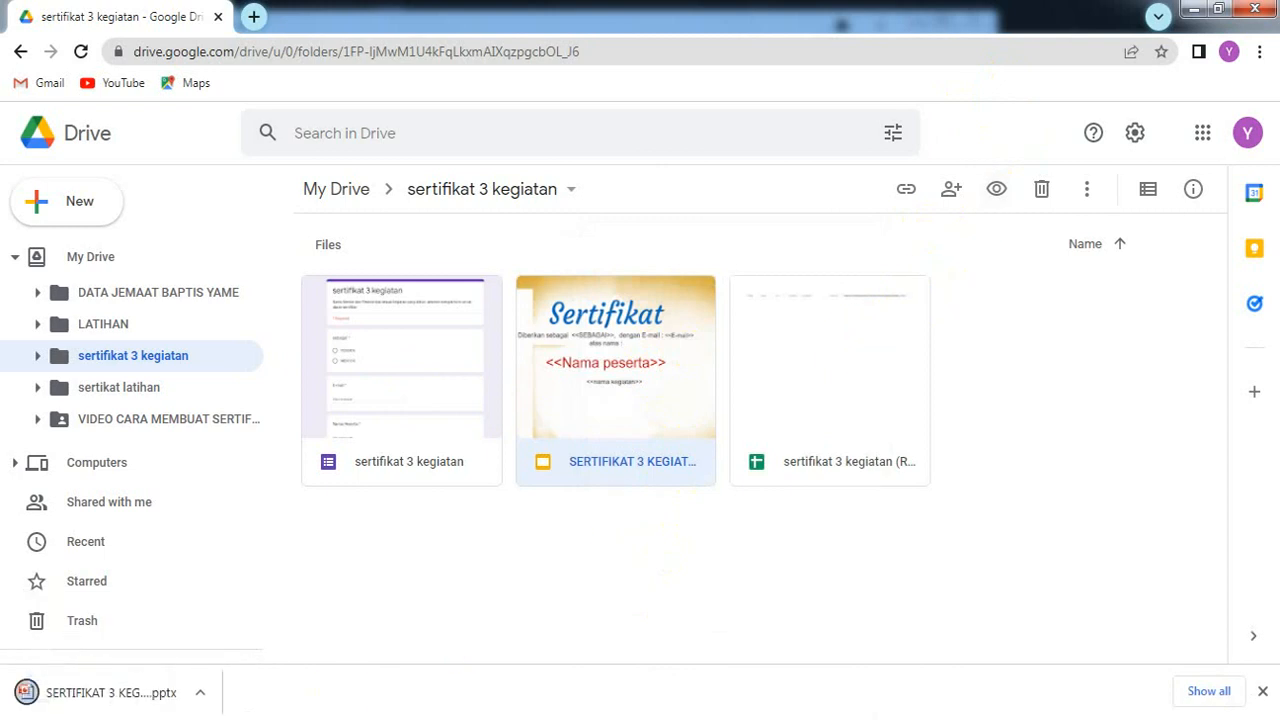
{"action": "left_click", "coordinate": [150, 610]}
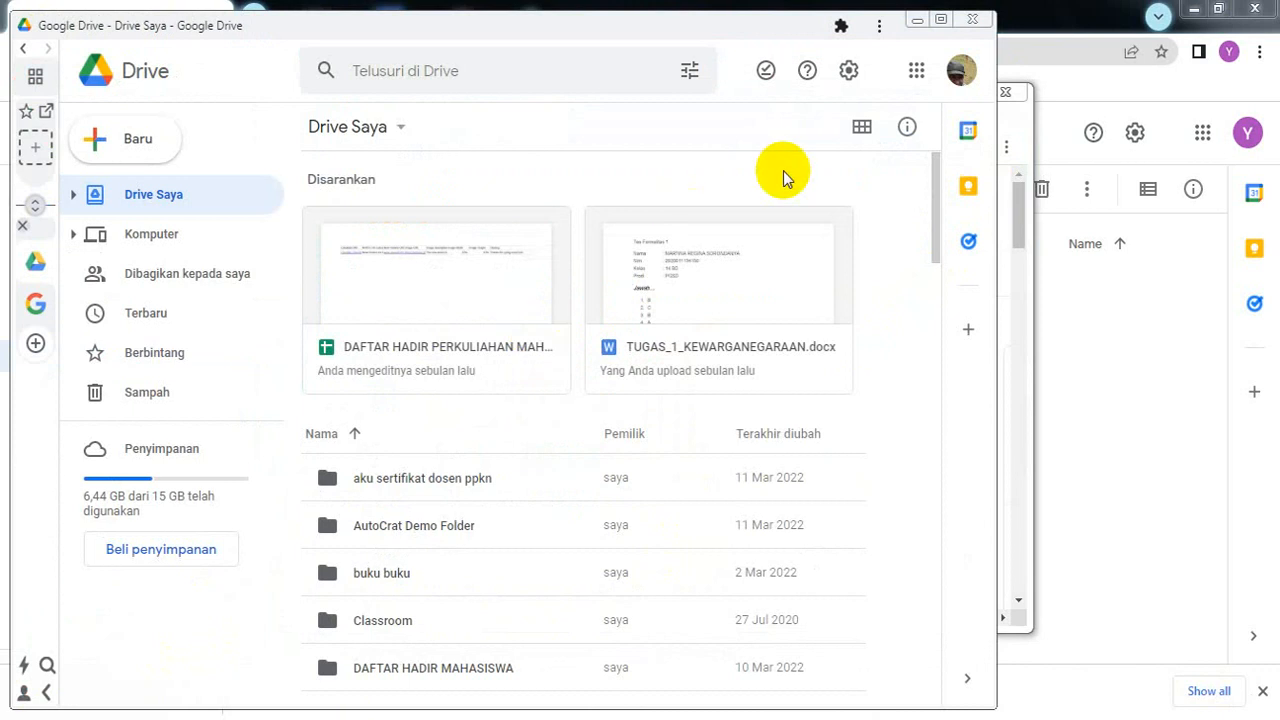
Step: Minimize the extra windows and switch Chrome to the second profile's empty pelatihan sertifikat folder
{"action": "left_click", "coordinate": [918, 22]}
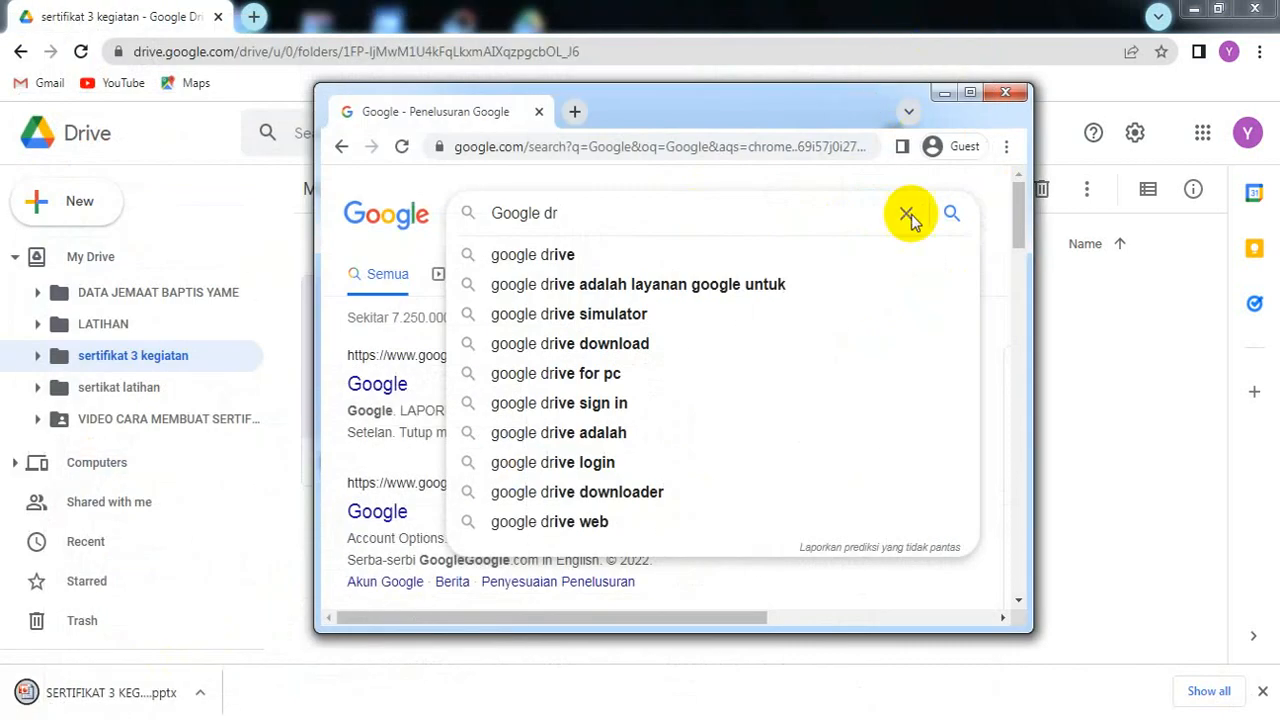
{"action": "left_click", "coordinate": [944, 93]}
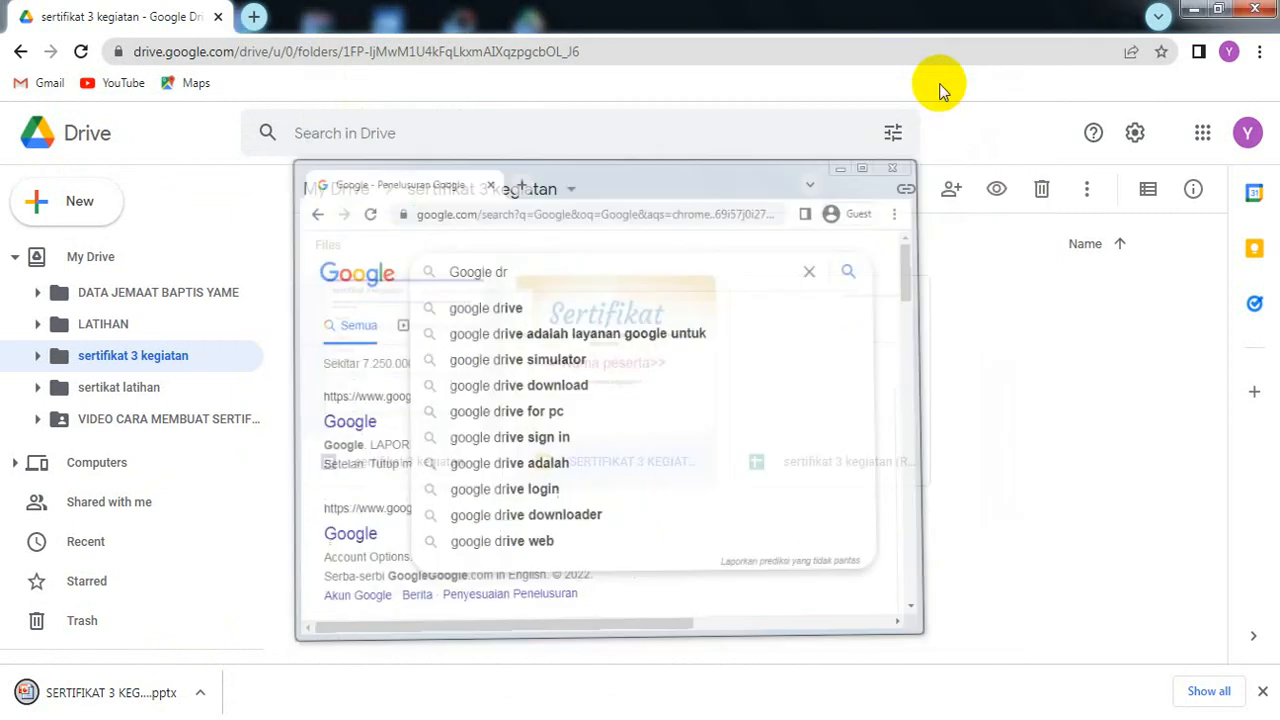
{"action": "left_click", "coordinate": [1229, 52]}
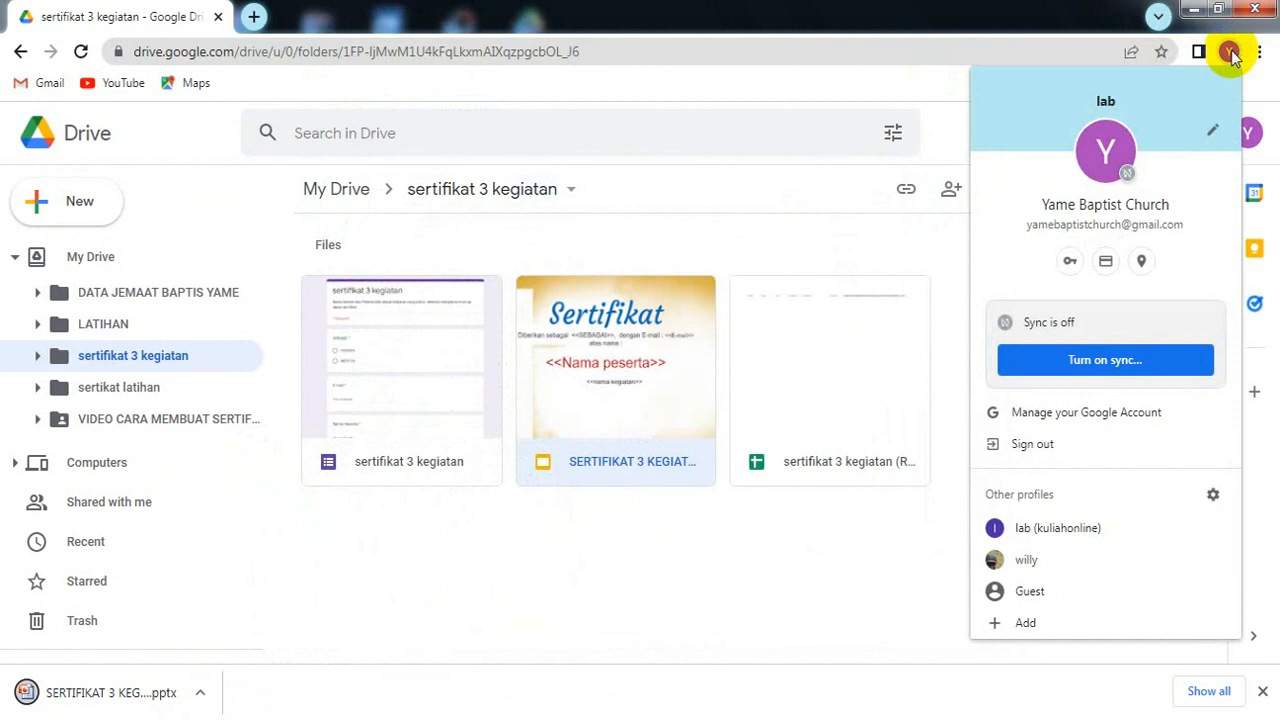
{"action": "left_click", "coordinate": [1055, 538]}
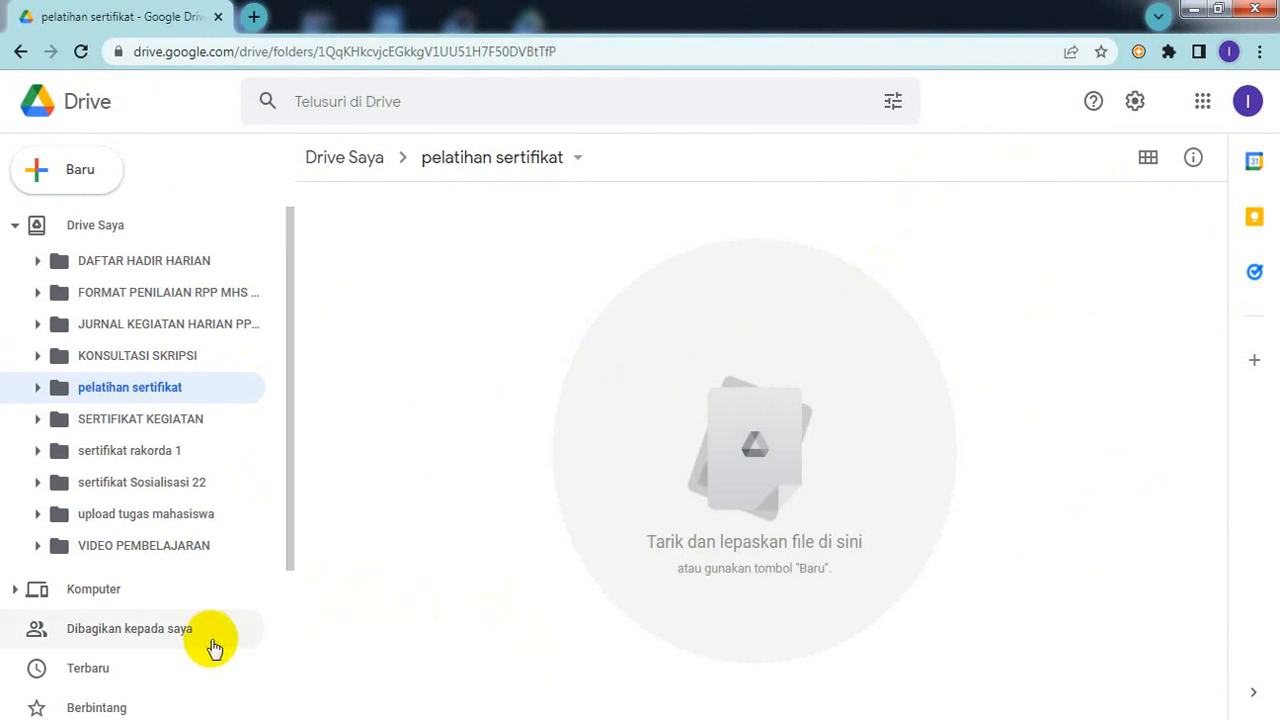
Step: Look inside the Zoom recording folder in Explorer, then bring back the sertifikat 3 kegiatan Drive window
{"action": "mouse_move", "coordinate": [327, 716]}
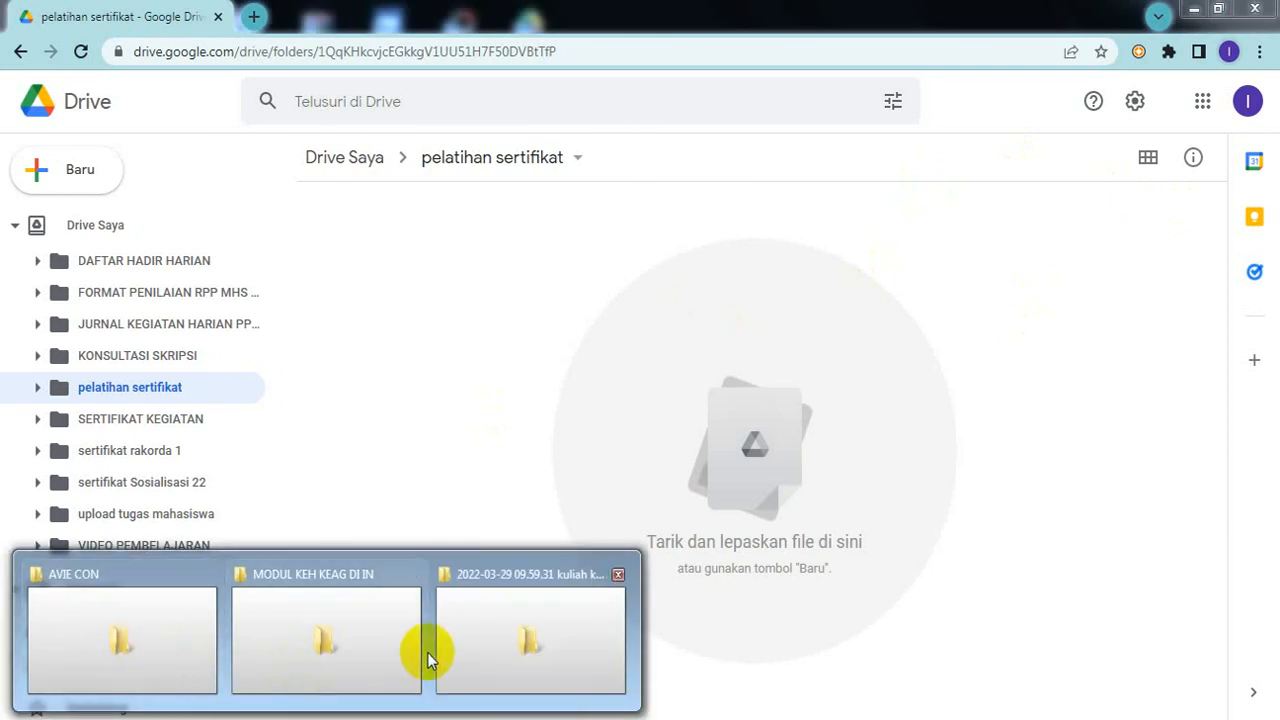
{"action": "left_click", "coordinate": [488, 654]}
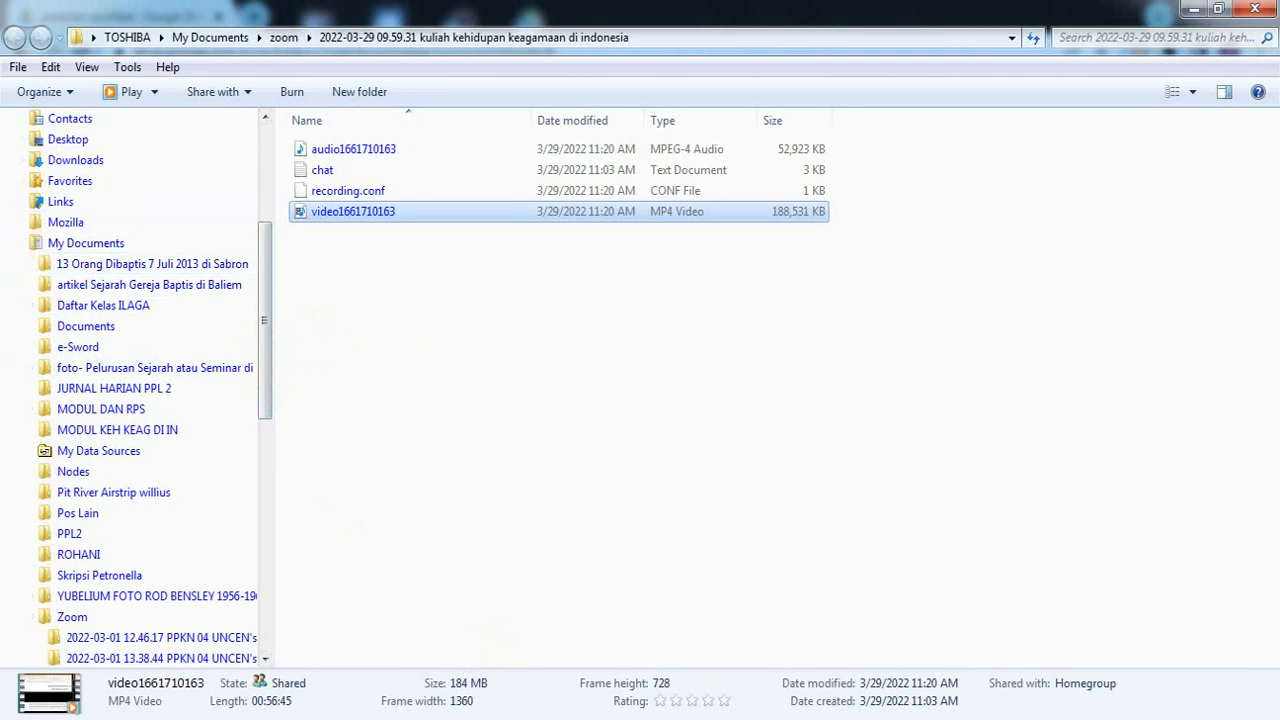
{"action": "mouse_move", "coordinate": [876, 715]}
{"action": "left_click", "coordinate": [800, 510]}
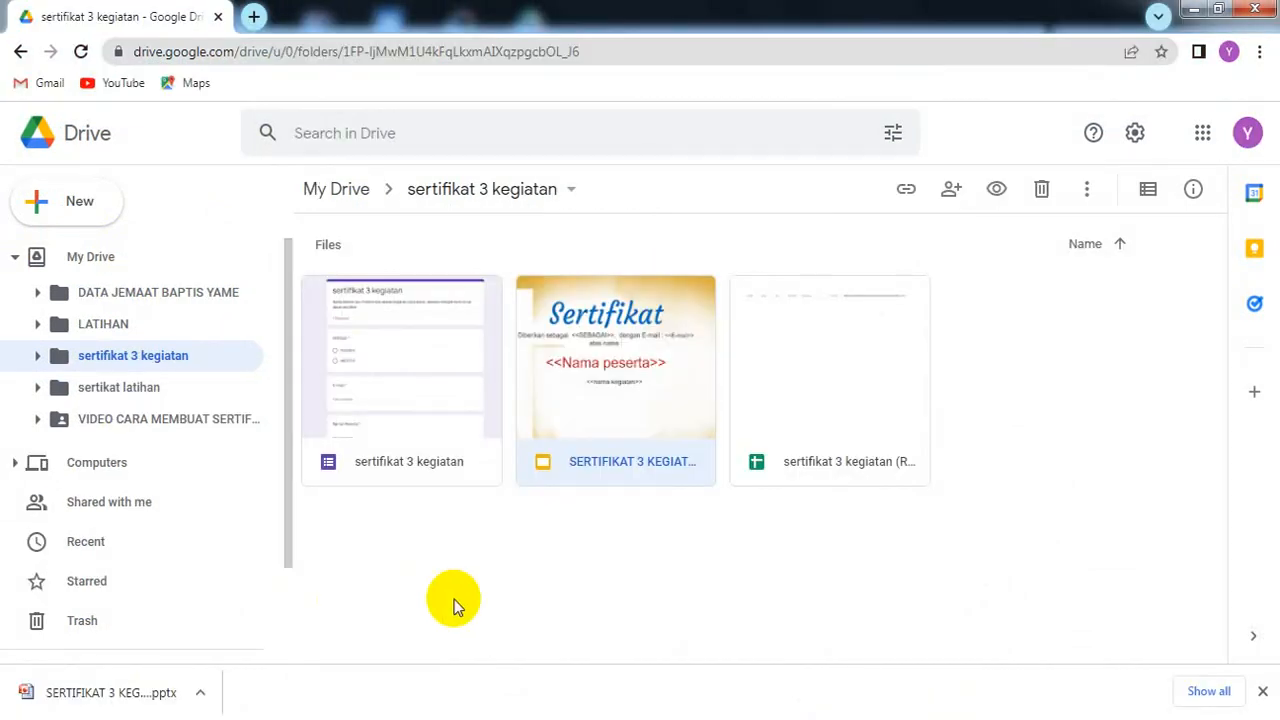
Step: Check the downloaded .pptx's options, then bring up the actions for the SERTIFIKAT 3 KEGIATAN slides
{"action": "left_click", "coordinate": [198, 692]}
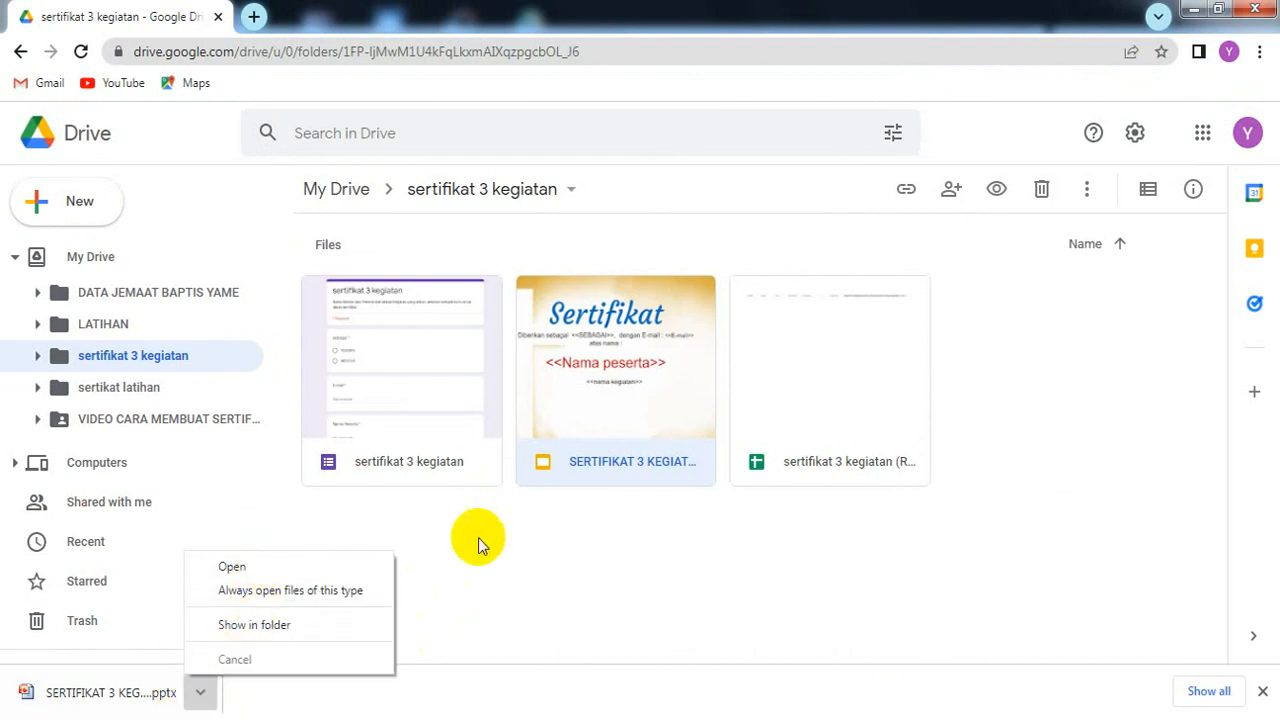
{"action": "left_click", "coordinate": [573, 418]}
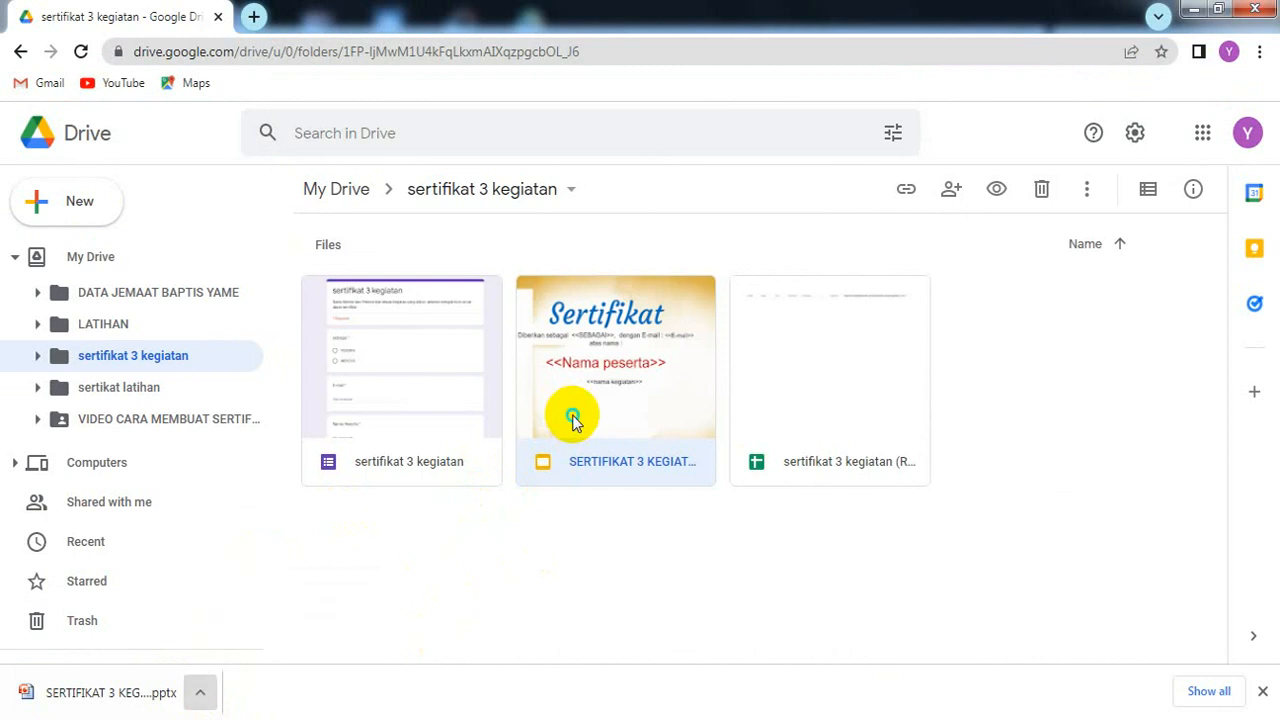
{"action": "right_click", "coordinate": [575, 422]}
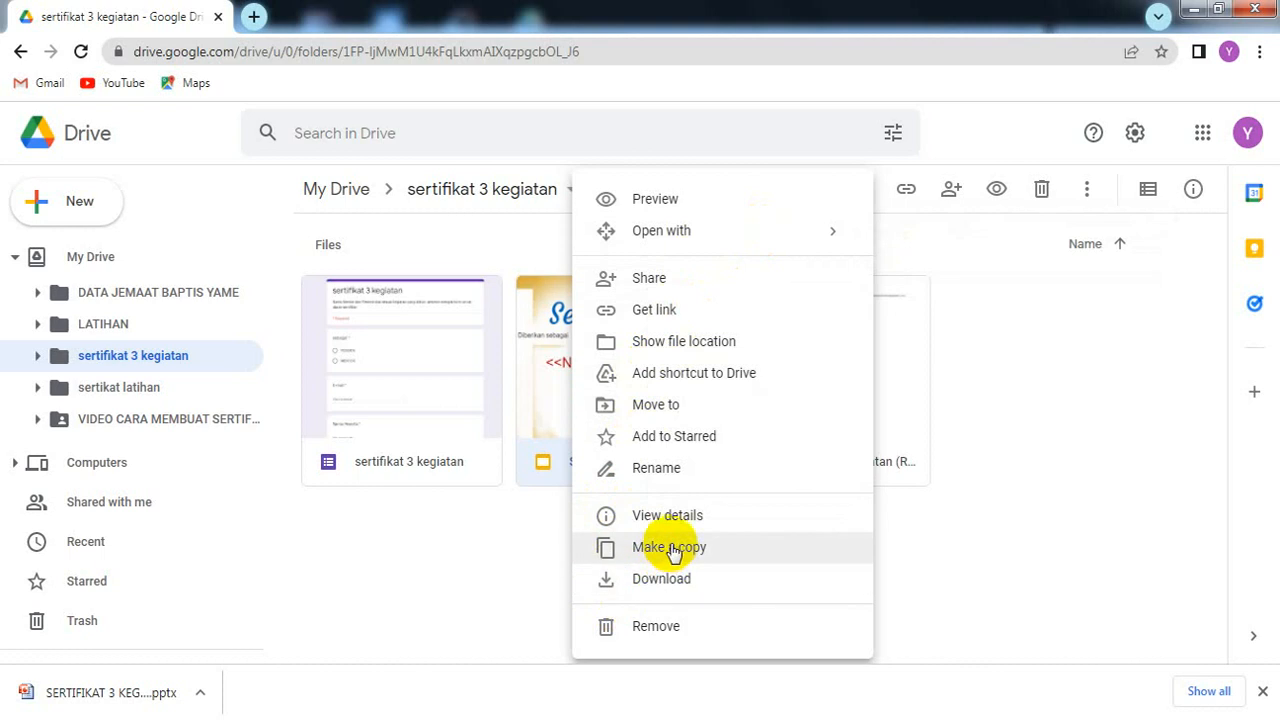
Step: Make a copy of the SERTIFIKAT 3 KEGIATAN slides, producing 'Copy of SERTIFIKAT 3 KEGIATAN'
{"action": "left_click", "coordinate": [525, 403]}
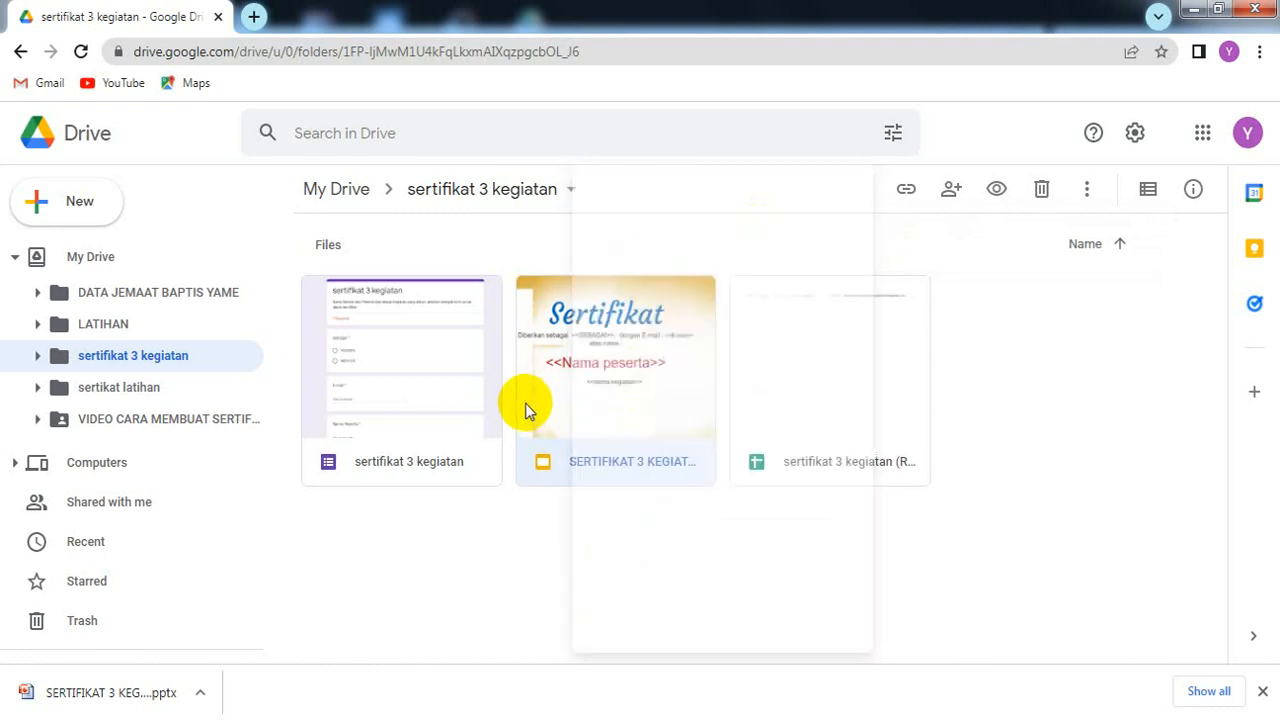
{"action": "right_click", "coordinate": [525, 403]}
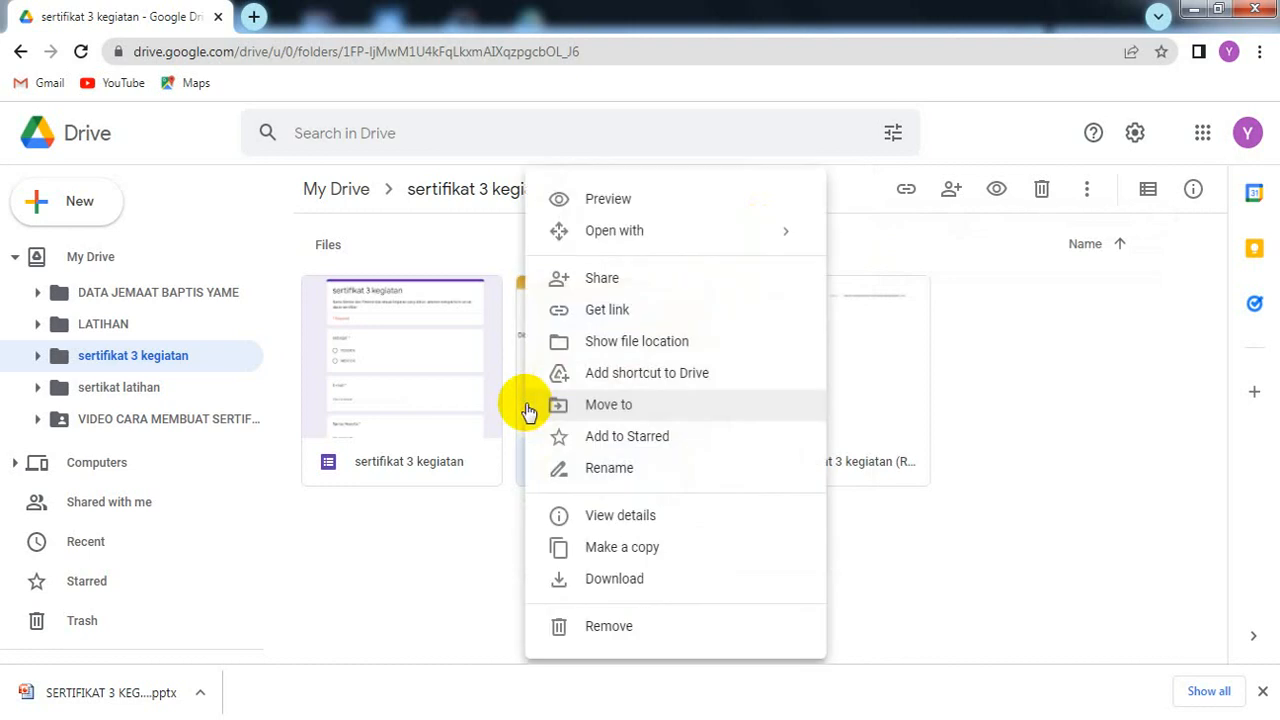
{"action": "left_click", "coordinate": [887, 599]}
{"action": "left_click", "coordinate": [587, 390]}
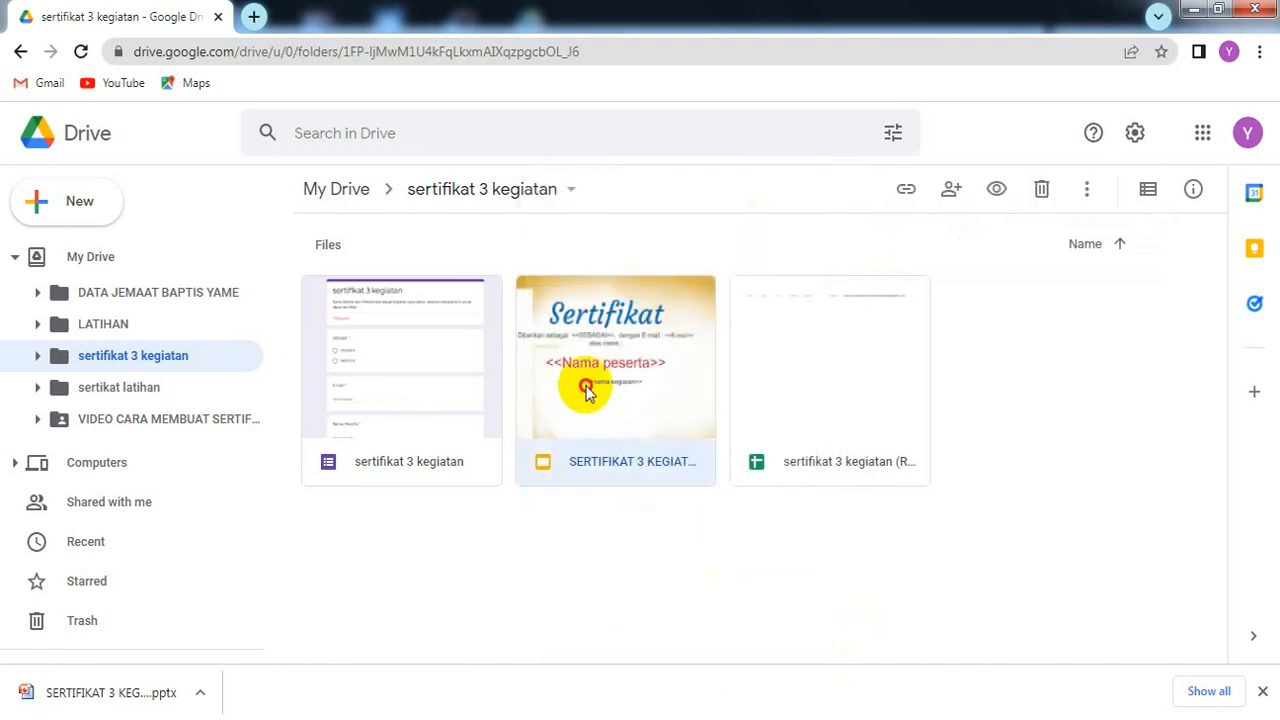
{"action": "right_click", "coordinate": [587, 390]}
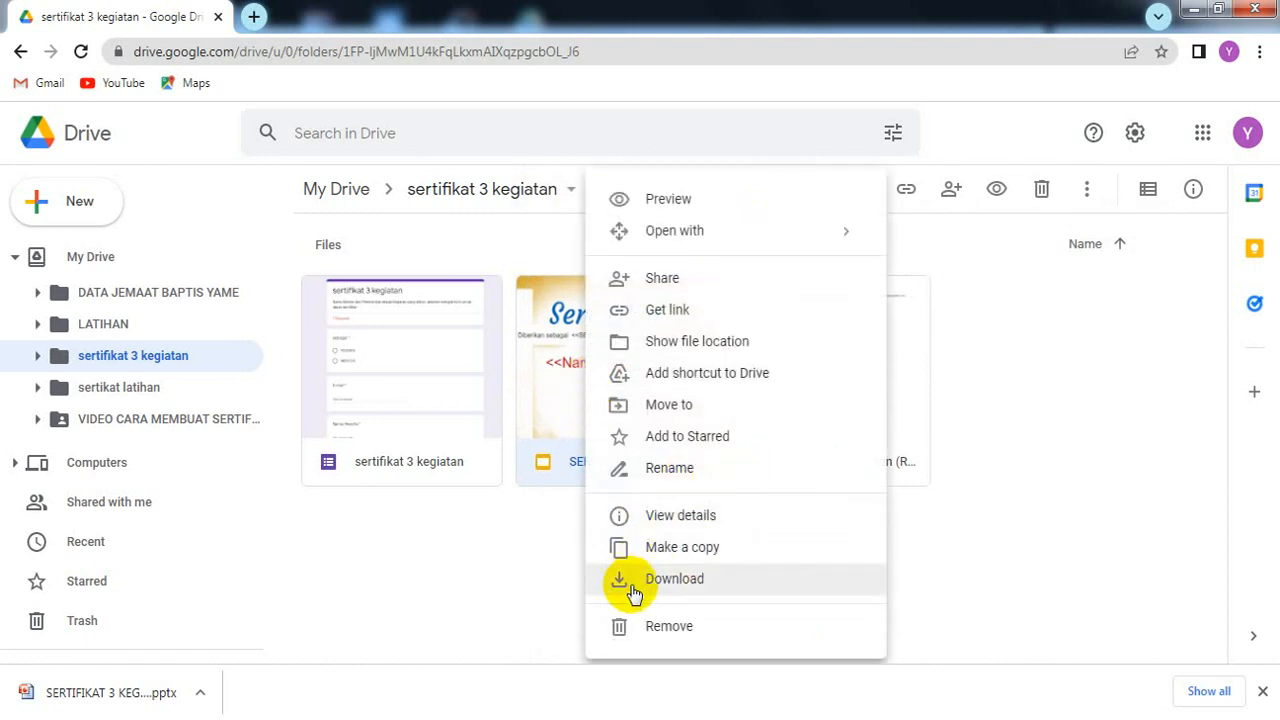
{"action": "left_click", "coordinate": [685, 560]}
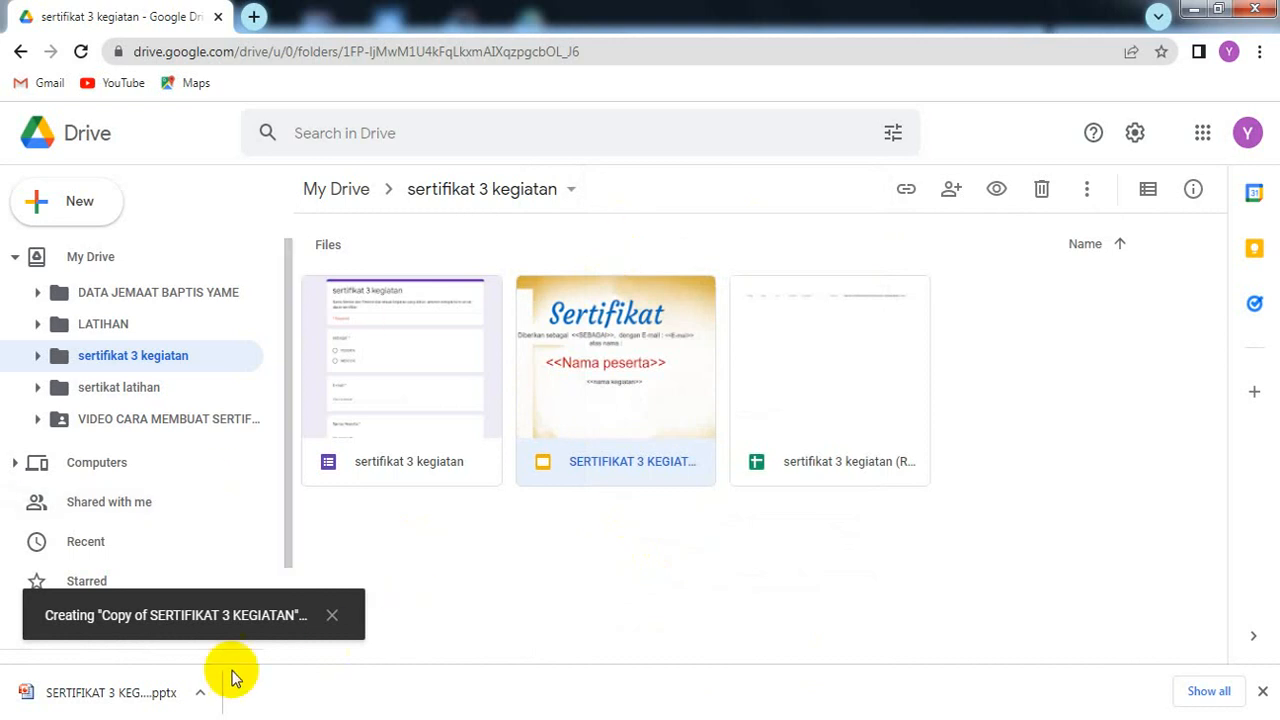
{"action": "left_click", "coordinate": [142, 718]}
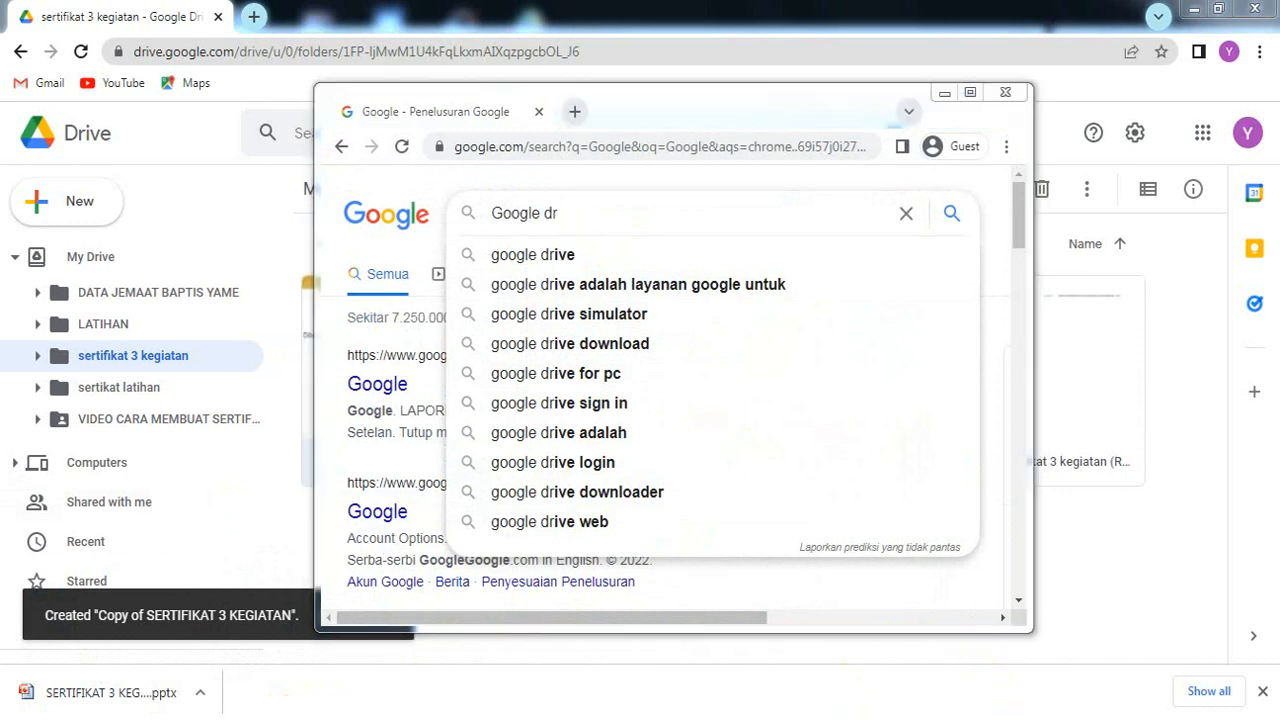
Step: Return to the other account's empty pelatihan sertifikat folder and glance at its add-item menu
{"action": "left_click", "coordinate": [878, 625]}
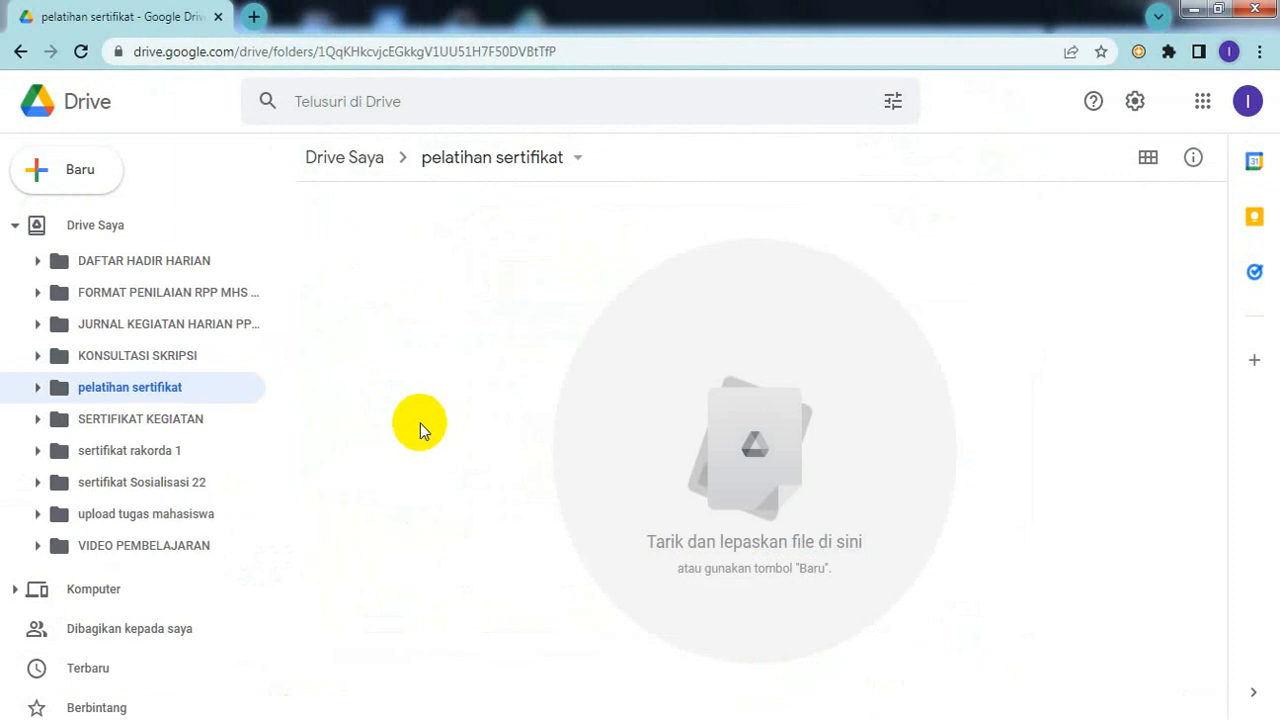
{"action": "right_click", "coordinate": [503, 334]}
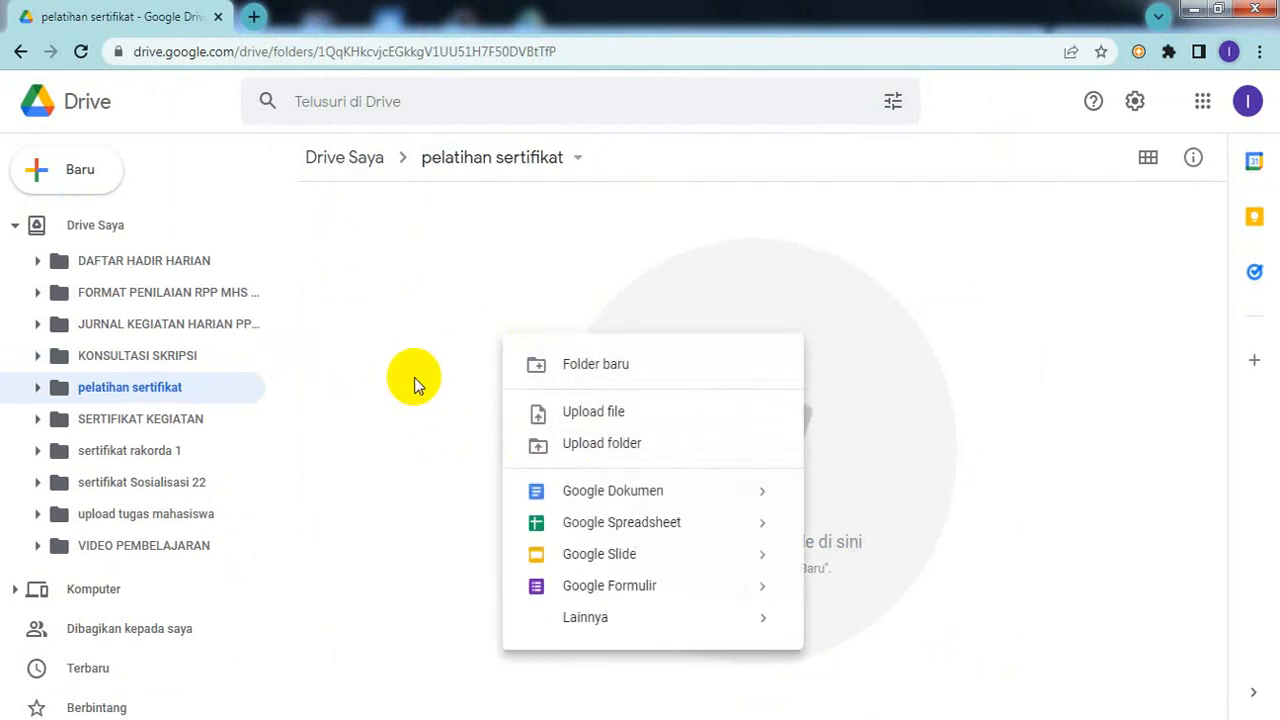
{"action": "mouse_move", "coordinate": [743, 620]}
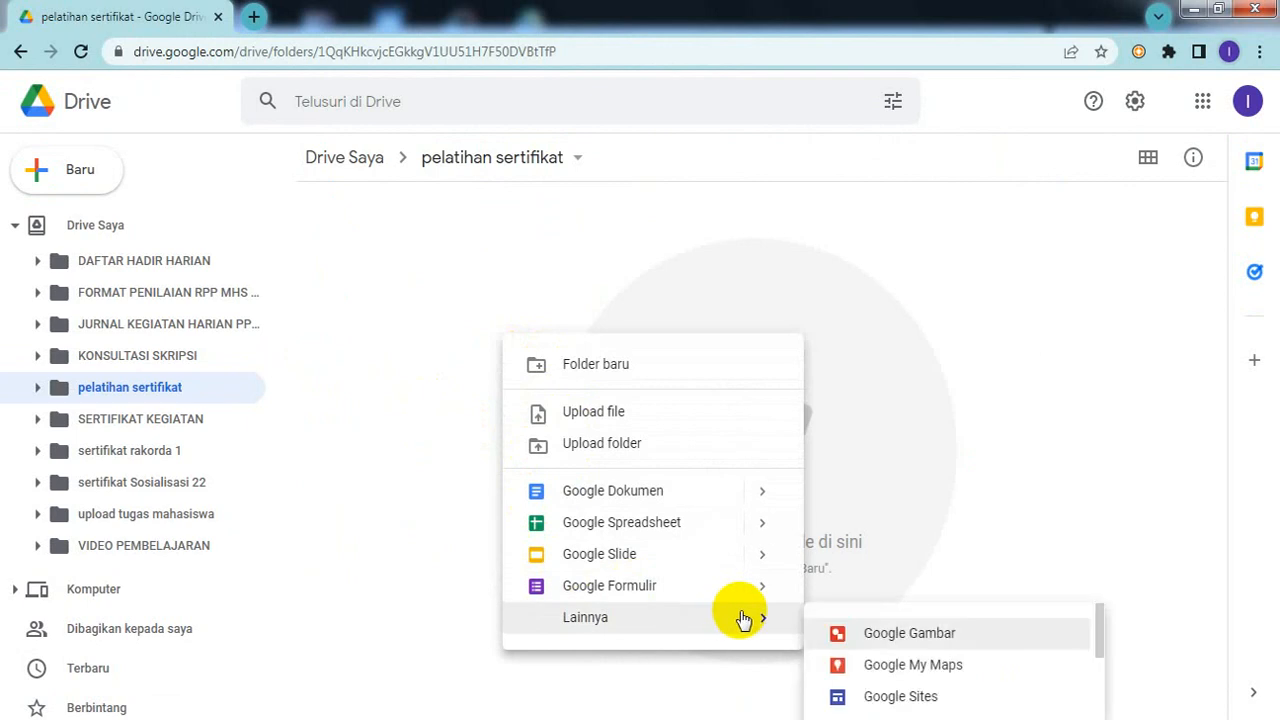
{"action": "left_click", "coordinate": [430, 384]}
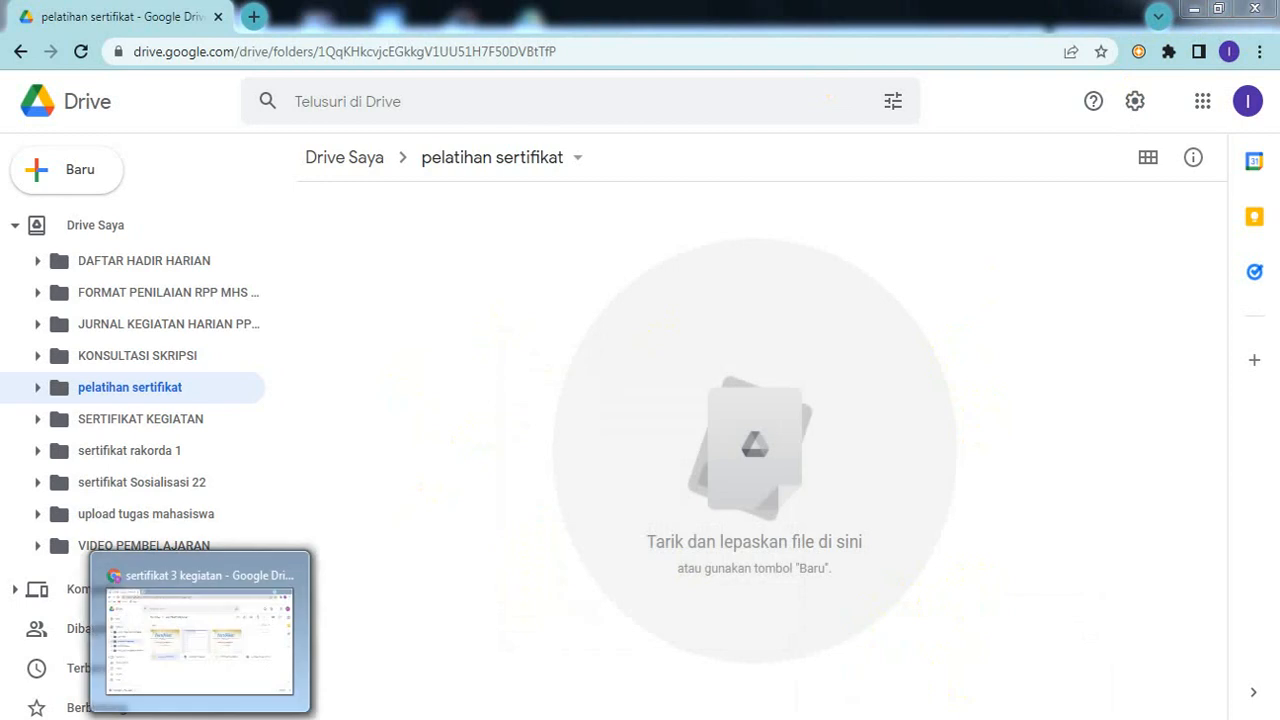
Step: From the sertifikat 3 kegiatan window, open the downloaded SERTIFIKAT 3 KEGIATAN .pptx in PowerPoint
{"action": "left_click", "coordinate": [199, 718]}
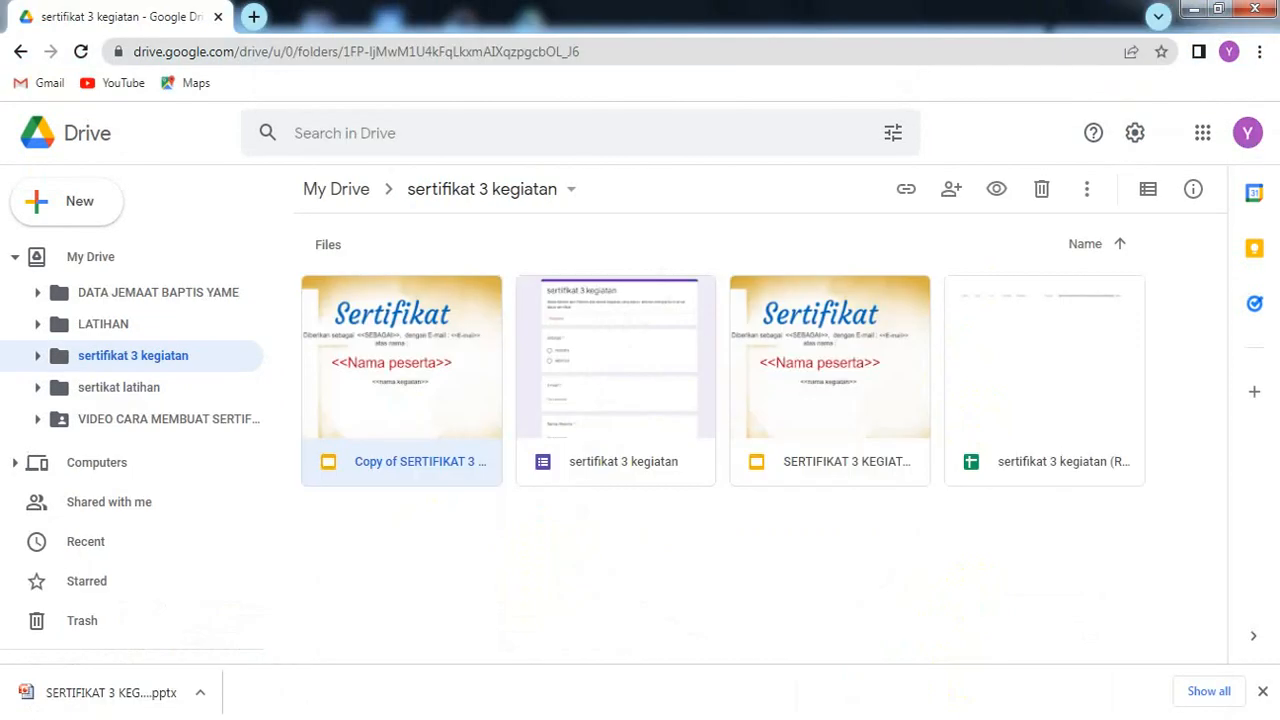
{"action": "left_click", "coordinate": [200, 693]}
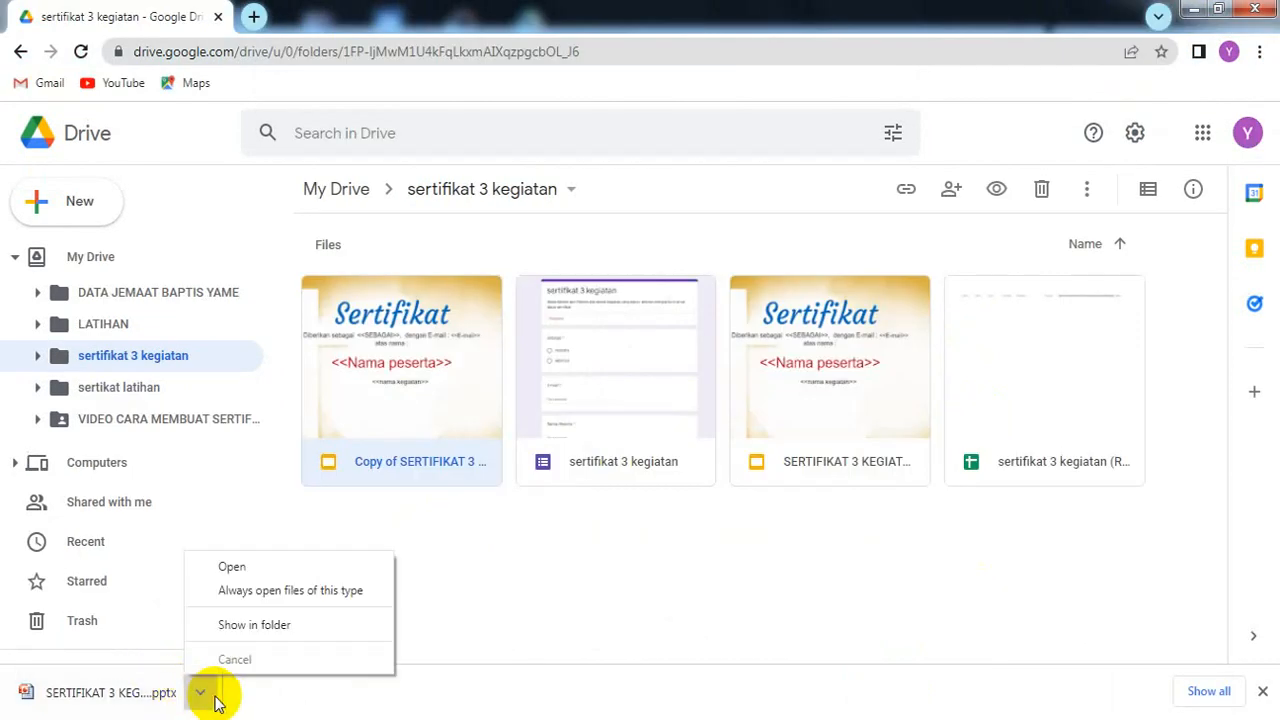
{"action": "left_click", "coordinate": [262, 570]}
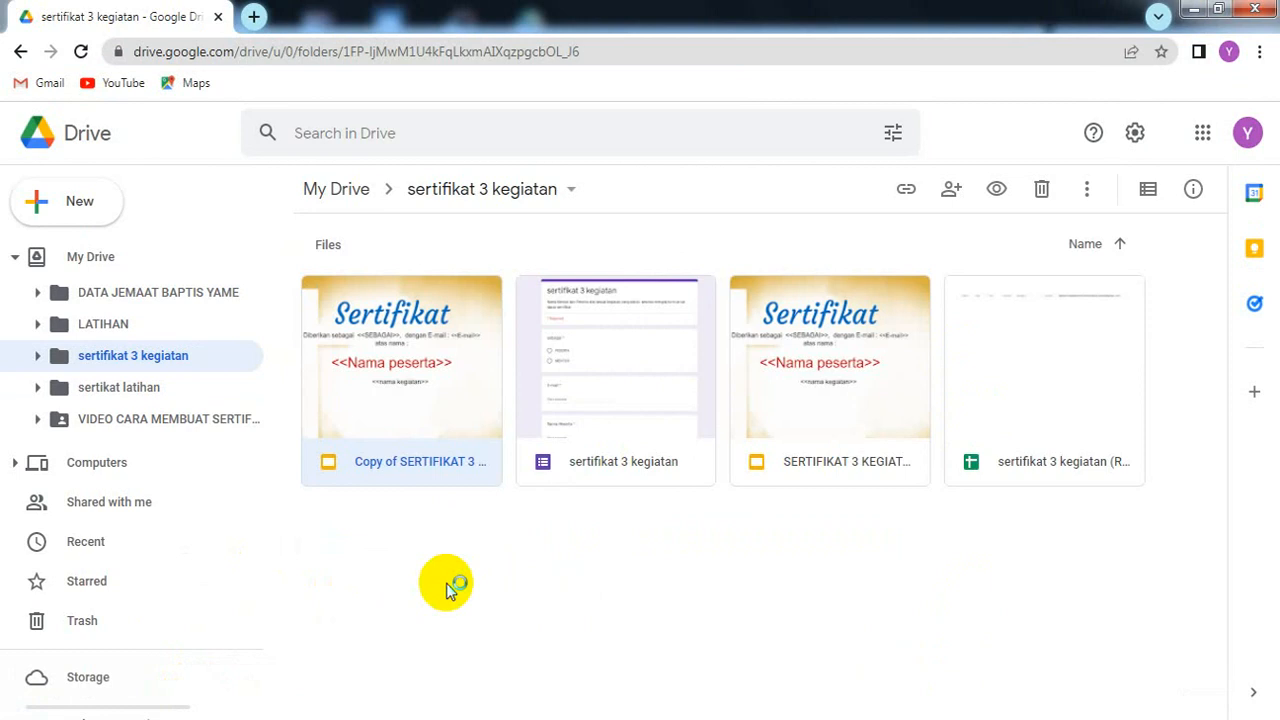
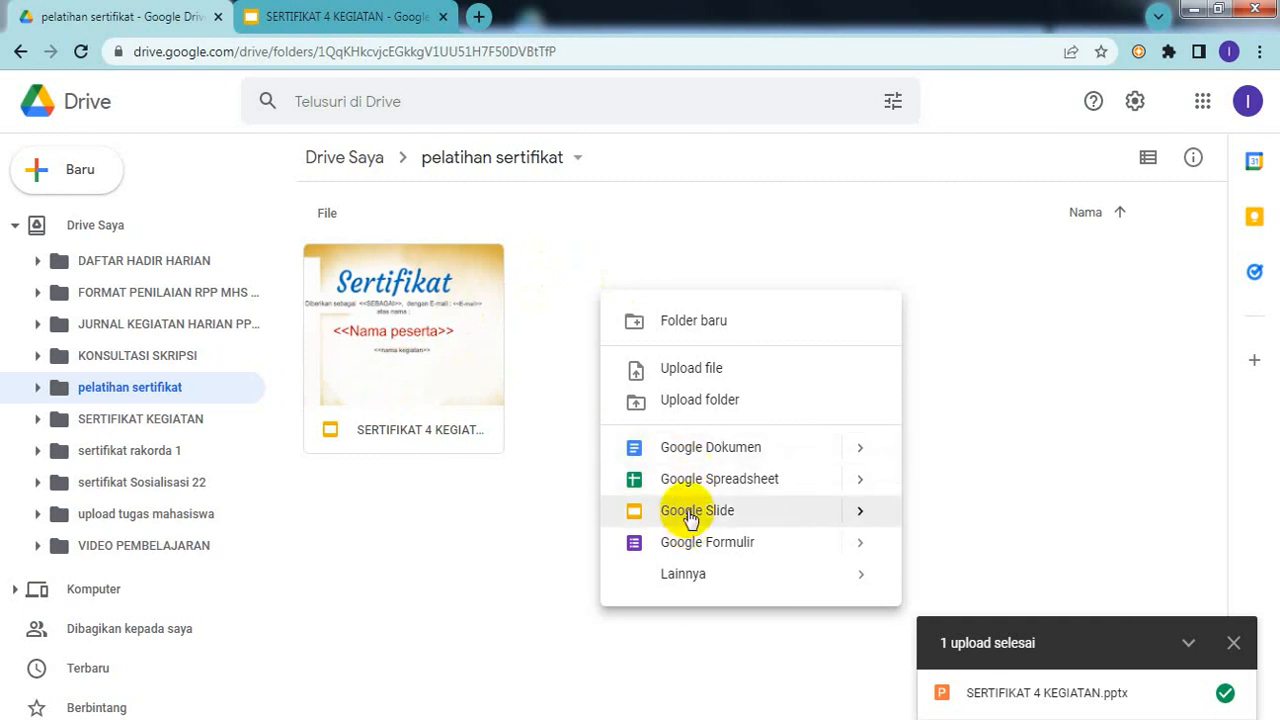
Step: Create a new untitled Google Form, 'Formulir tanpa judul', from the pelatihan sertifikat folder
{"action": "mouse_move", "coordinate": [857, 514]}
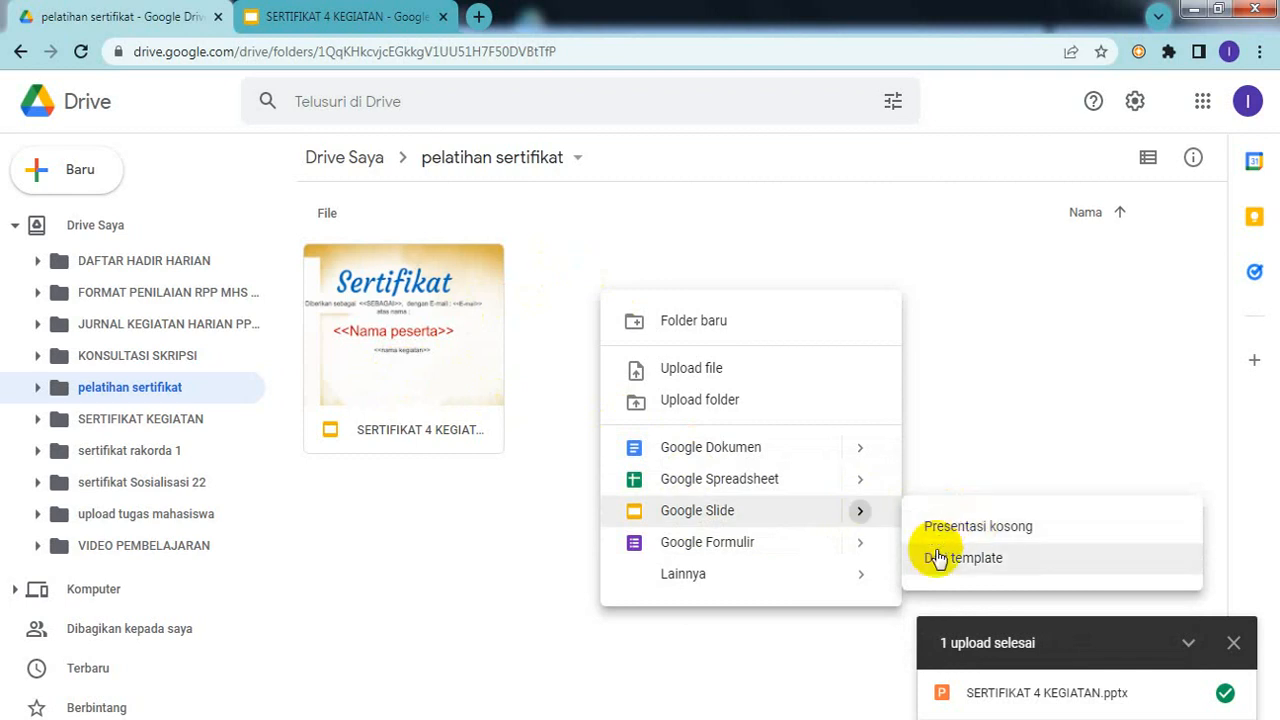
{"action": "mouse_move", "coordinate": [866, 542]}
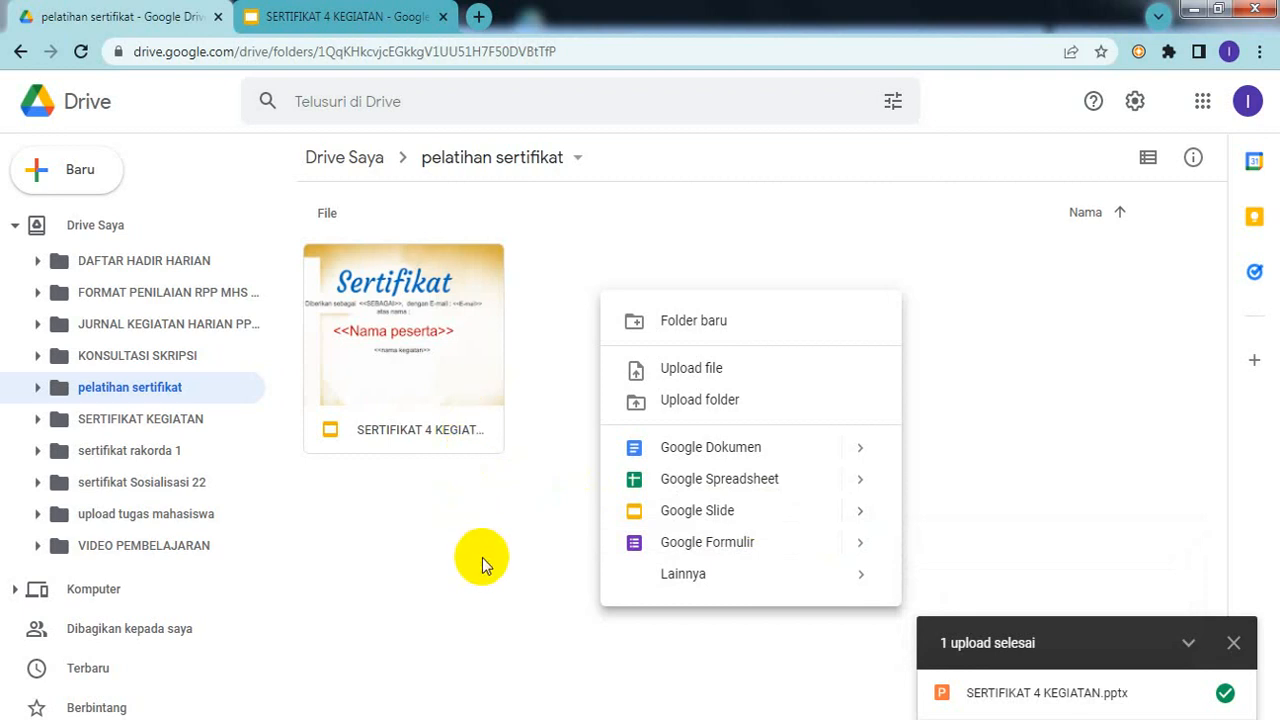
{"action": "left_click", "coordinate": [672, 545]}
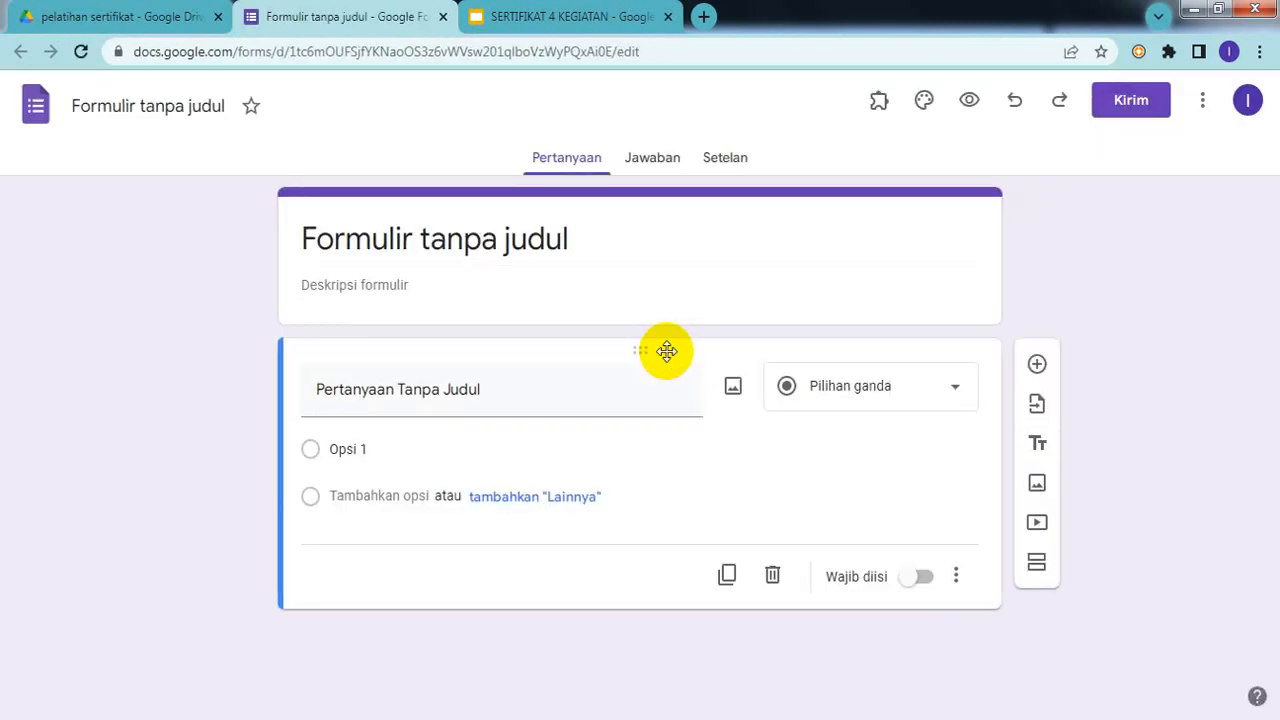
{"action": "left_click", "coordinate": [563, 24]}
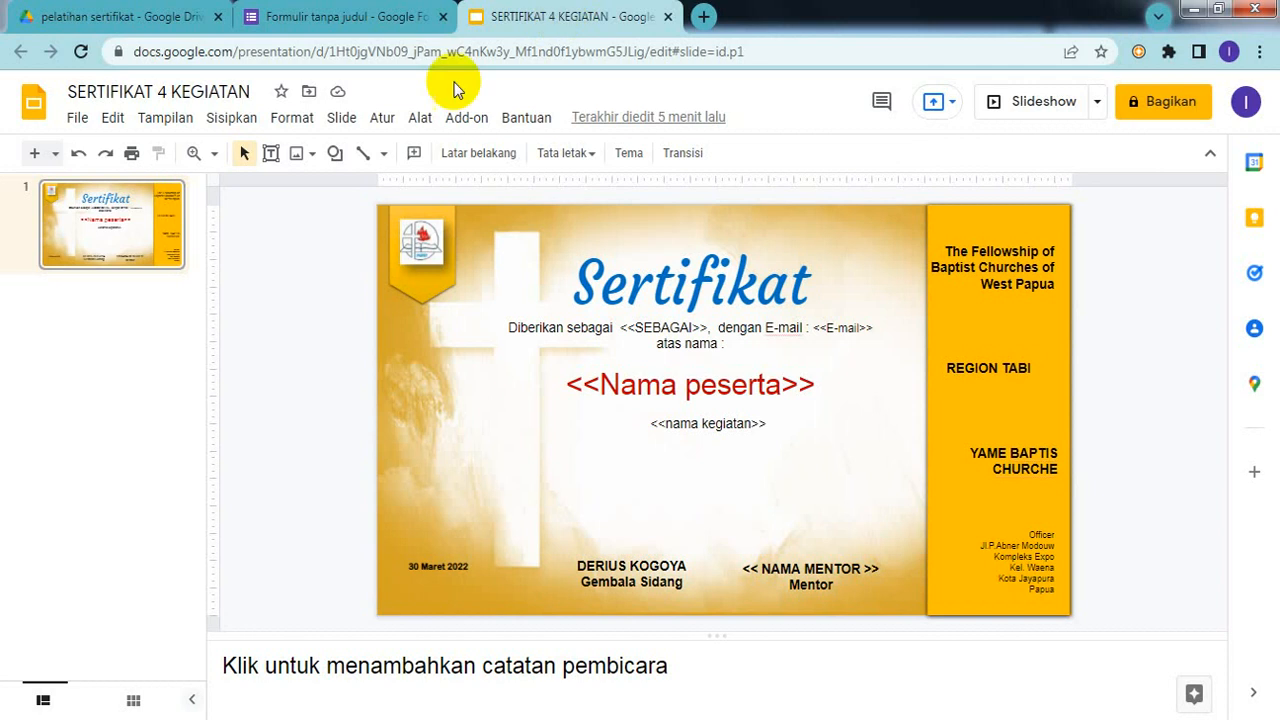
{"action": "left_click", "coordinate": [255, 90]}
{"action": "left_click_drag", "start_coordinate": [255, 90], "coordinate": [48, 92]}
{"action": "key", "text": "ctrl+c"}
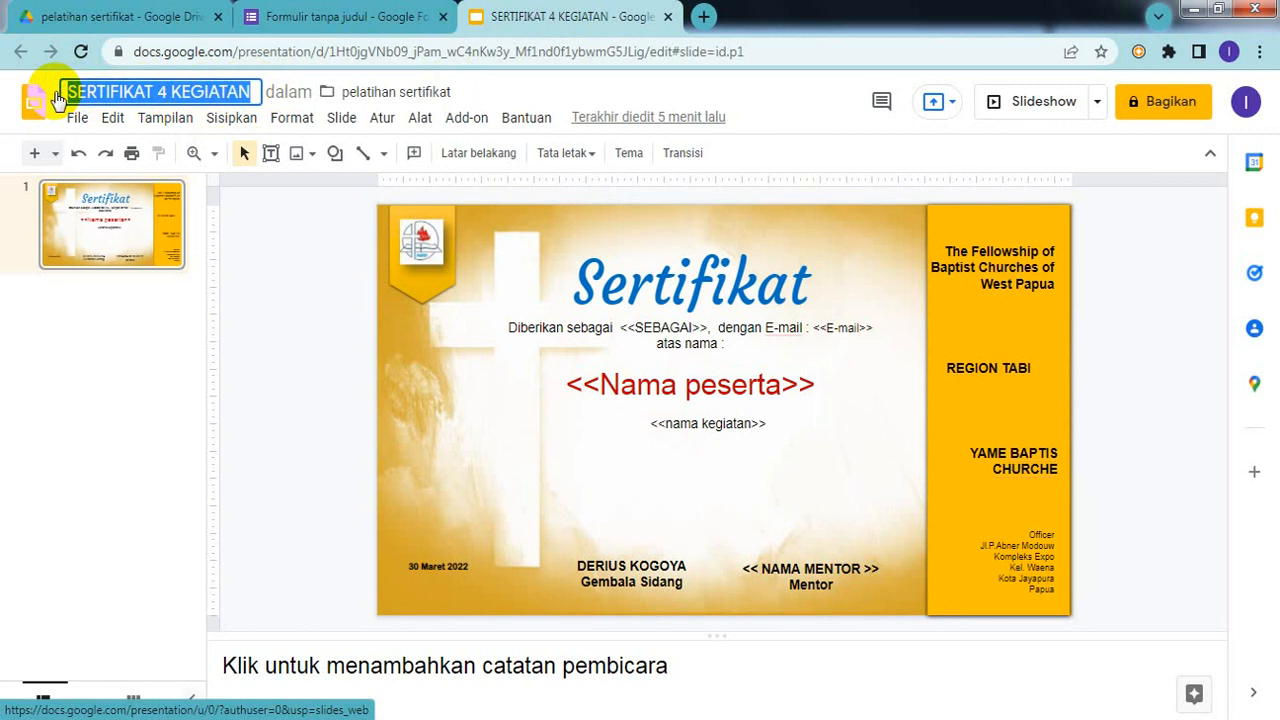
{"action": "left_click", "coordinate": [358, 316]}
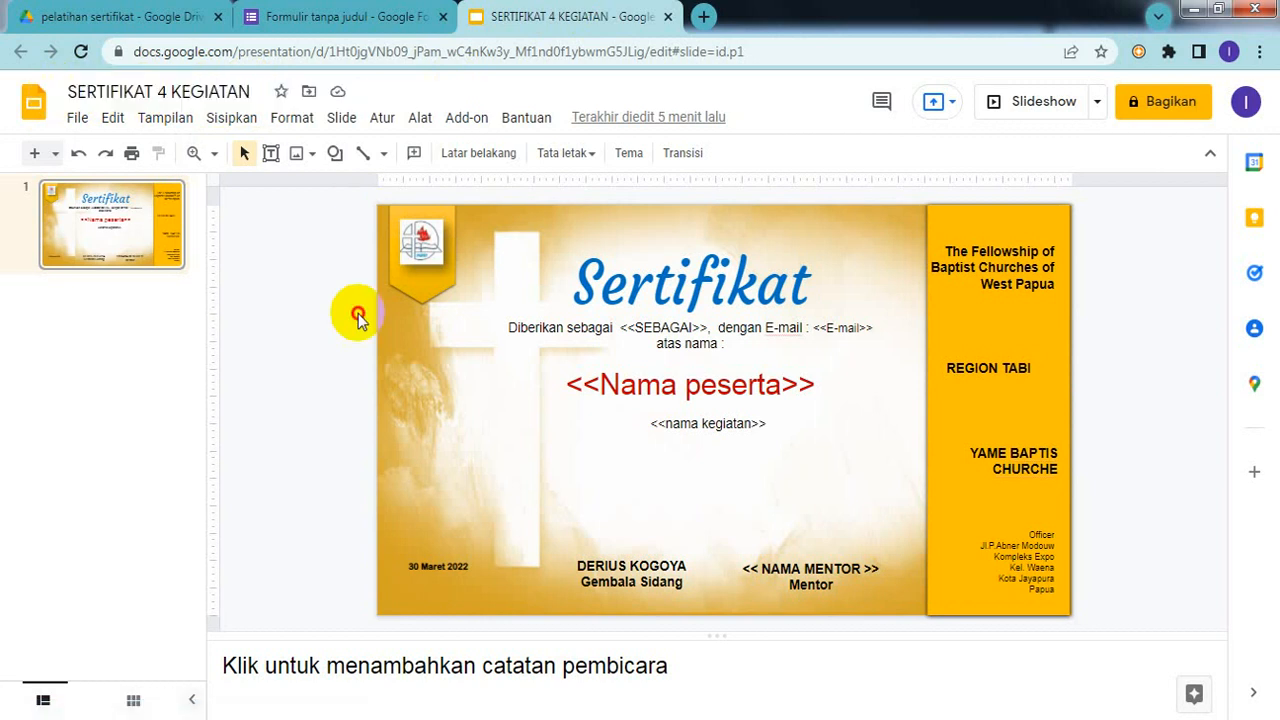
{"action": "left_click", "coordinate": [397, 19]}
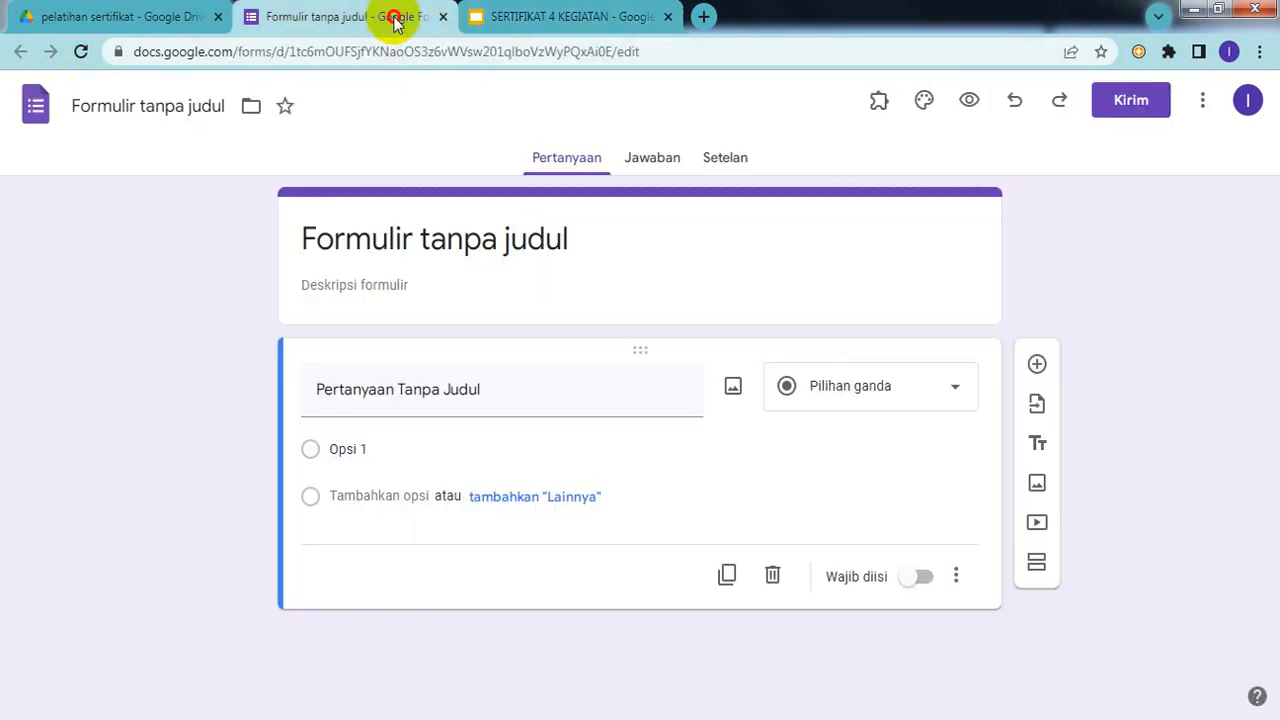
Step: Replace 'Formulir tanpa judul' with 'SERTIFIKAT 4 KEGIATAN' as both form title and file name
{"action": "left_click", "coordinate": [523, 237]}
{"action": "left_click_drag", "start_coordinate": [571, 243], "coordinate": [264, 256]}
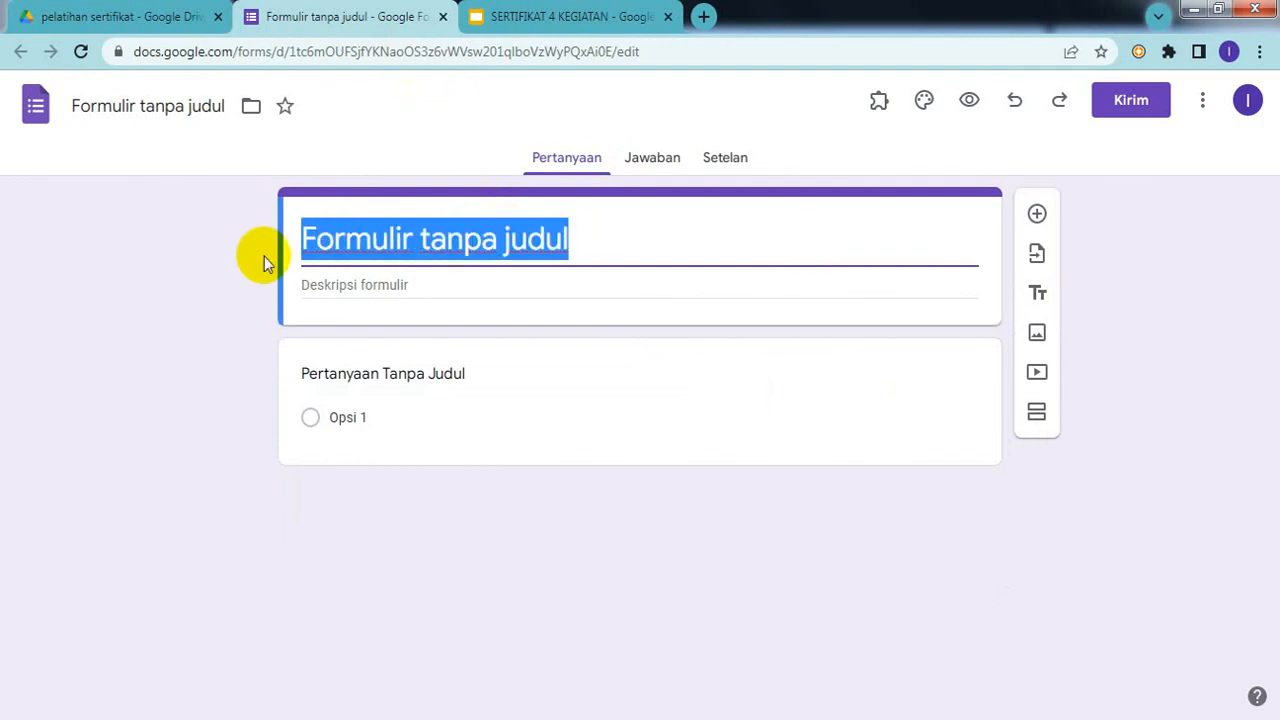
{"action": "key", "text": "ctrl+v"}
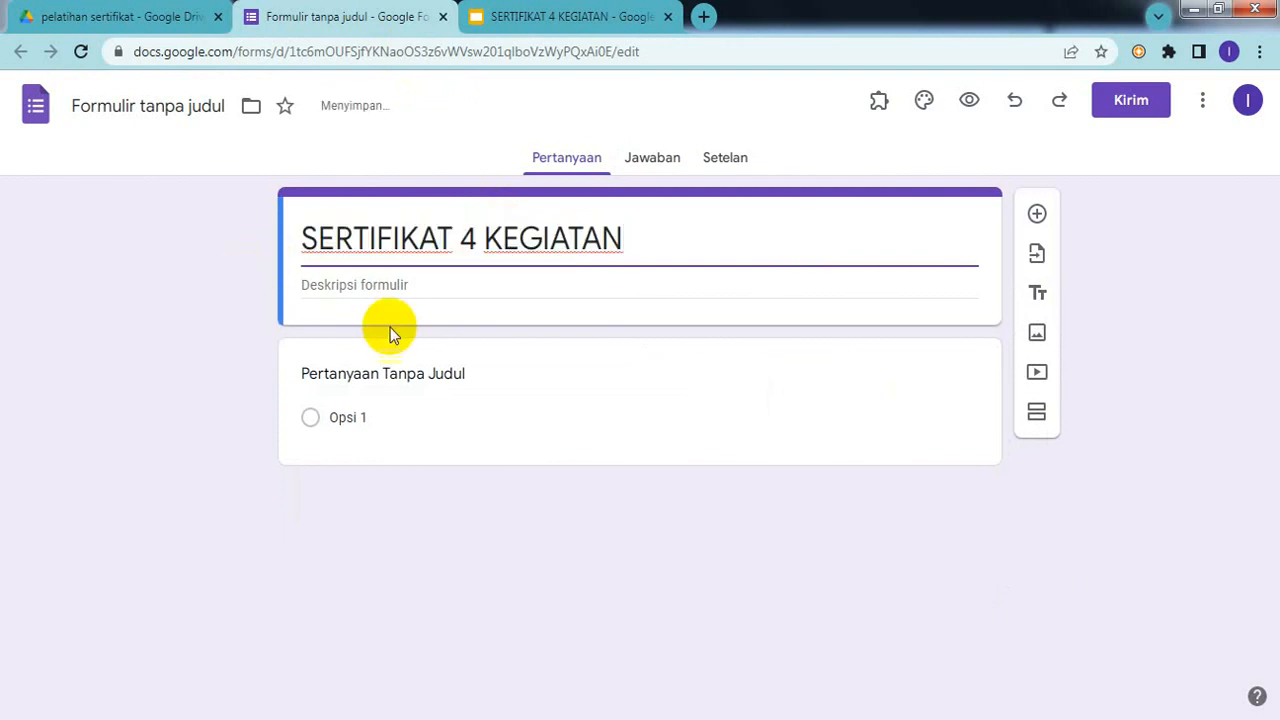
{"action": "left_click_drag", "start_coordinate": [636, 237], "coordinate": [221, 252]}
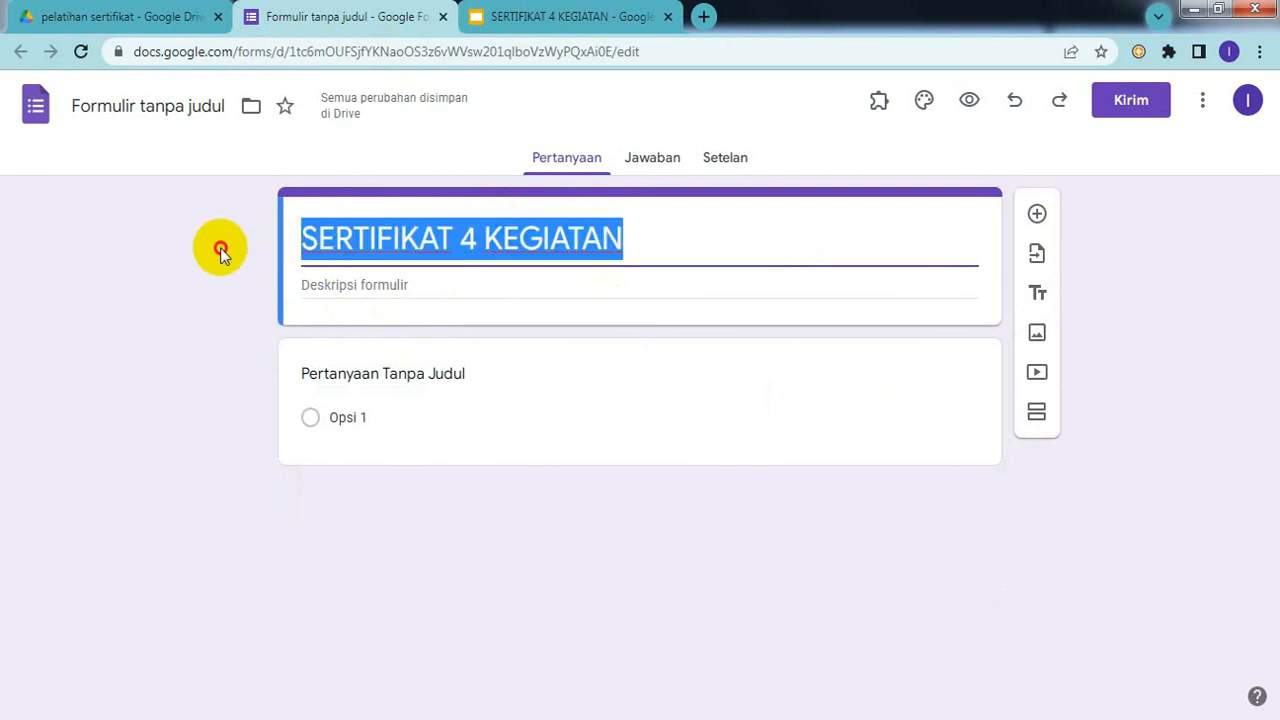
{"action": "left_click", "coordinate": [179, 102]}
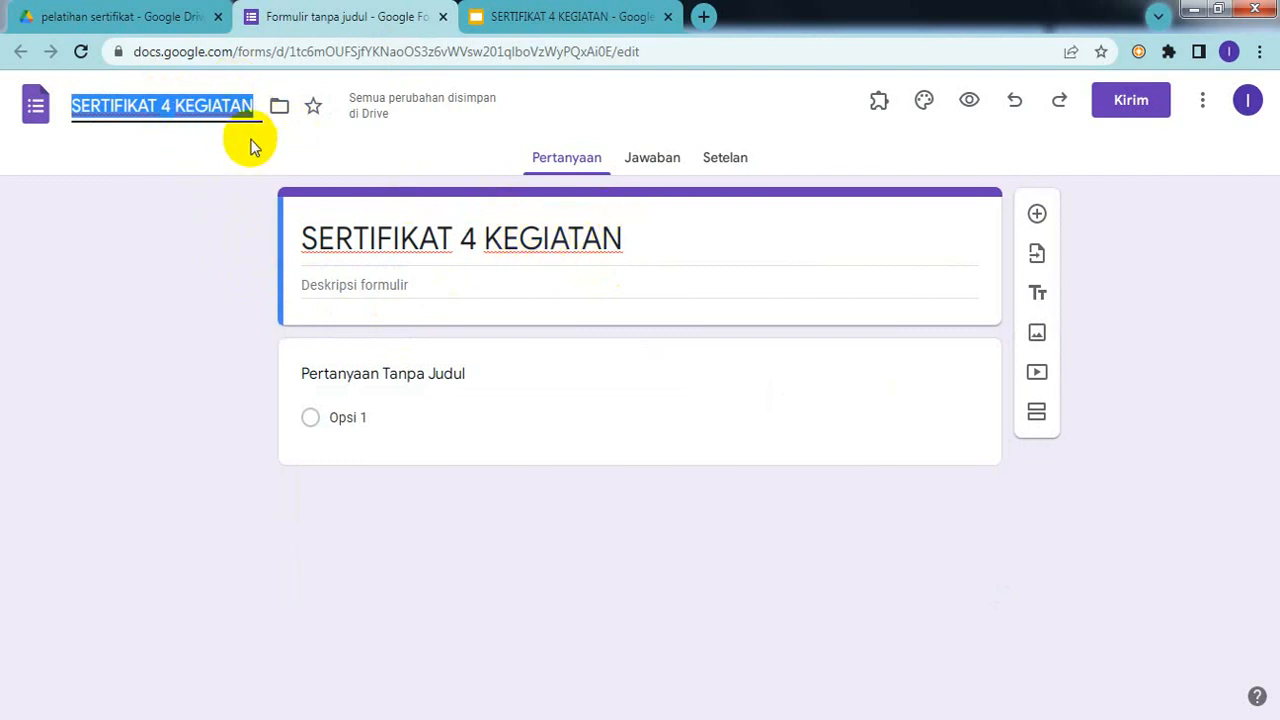
{"action": "left_click", "coordinate": [683, 231]}
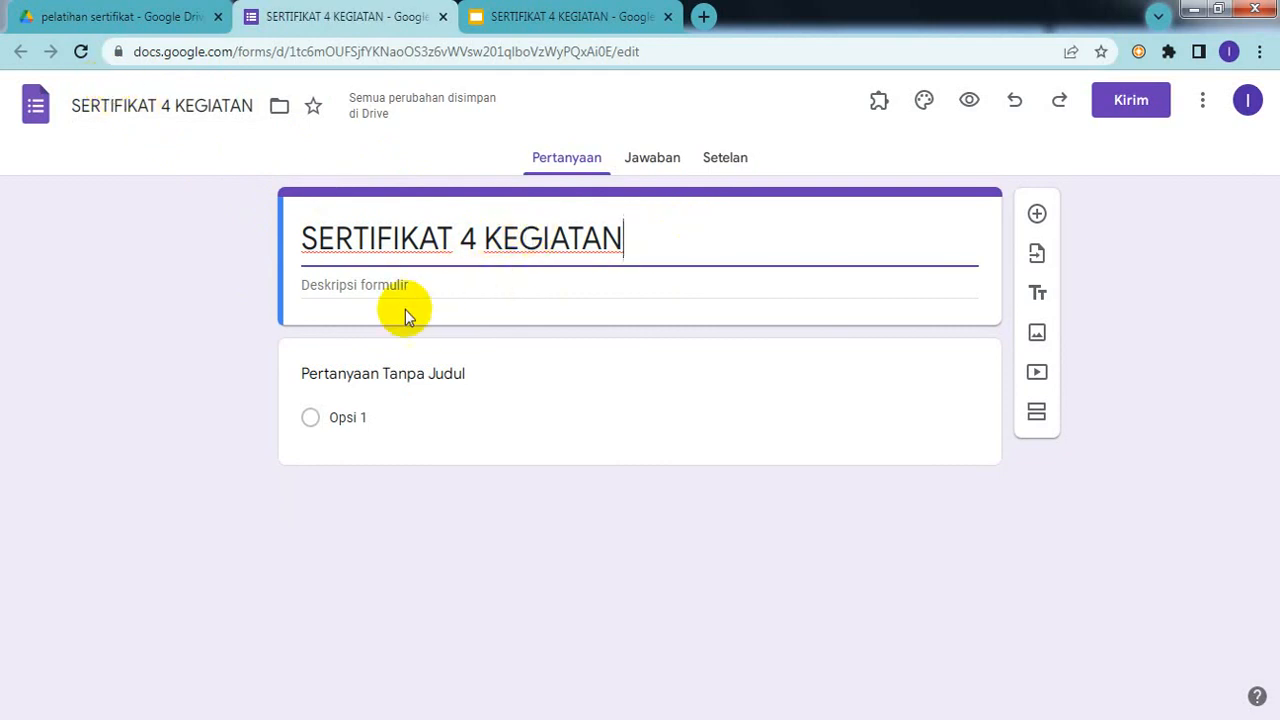
{"action": "left_click", "coordinate": [423, 291]}
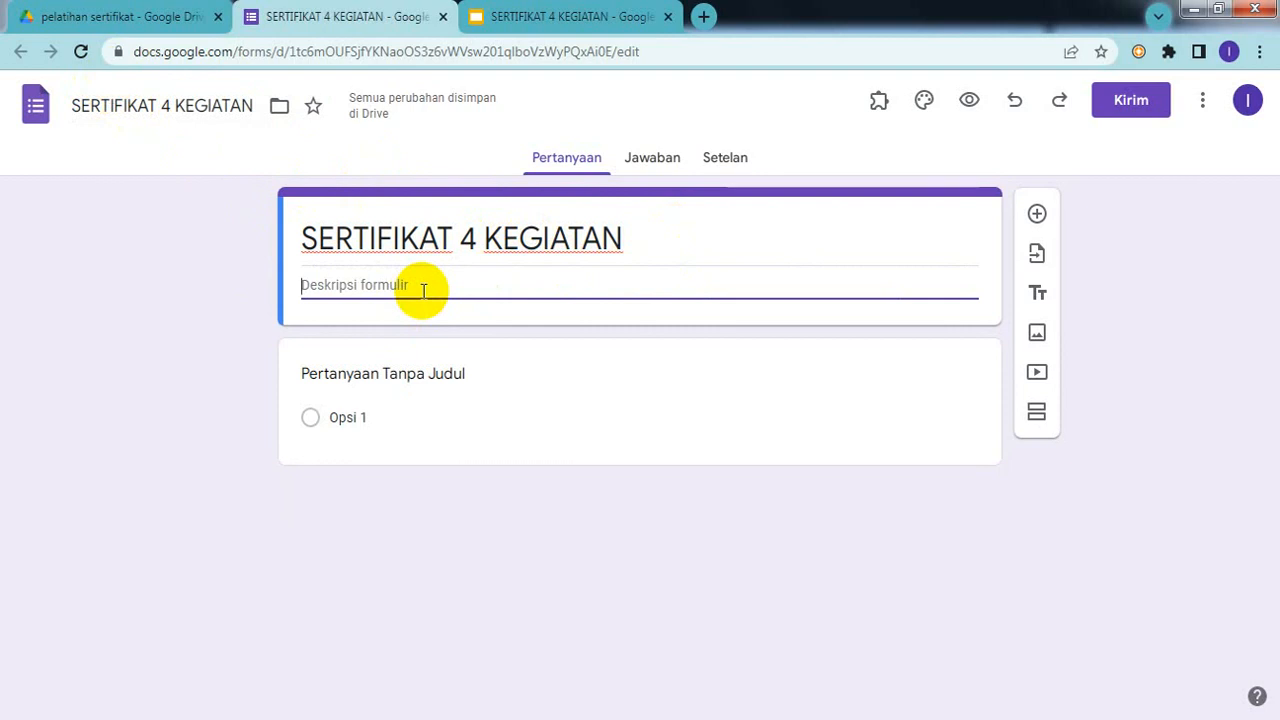
Step: Add the description 'silahkan mengisi formulir untuk sertifikat dengan cermat' and check the certificate placeholders
{"action": "type", "text": "s"}
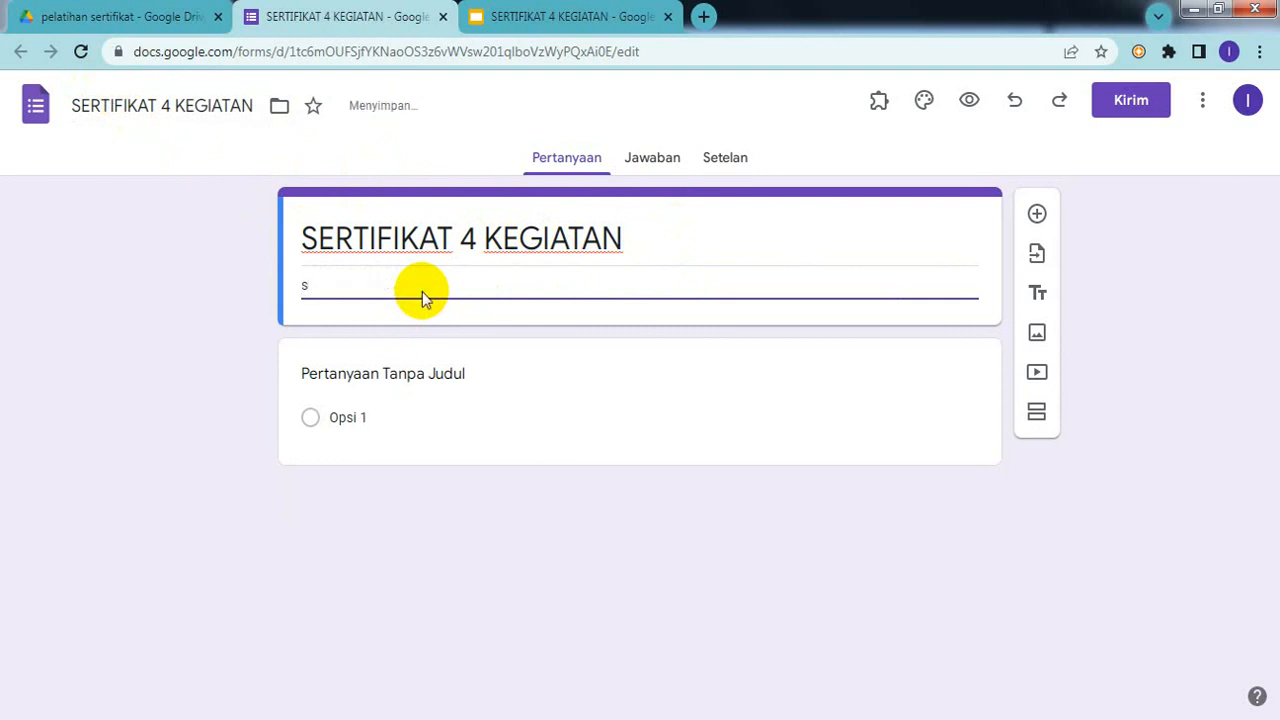
{"action": "type", "text": "i"}
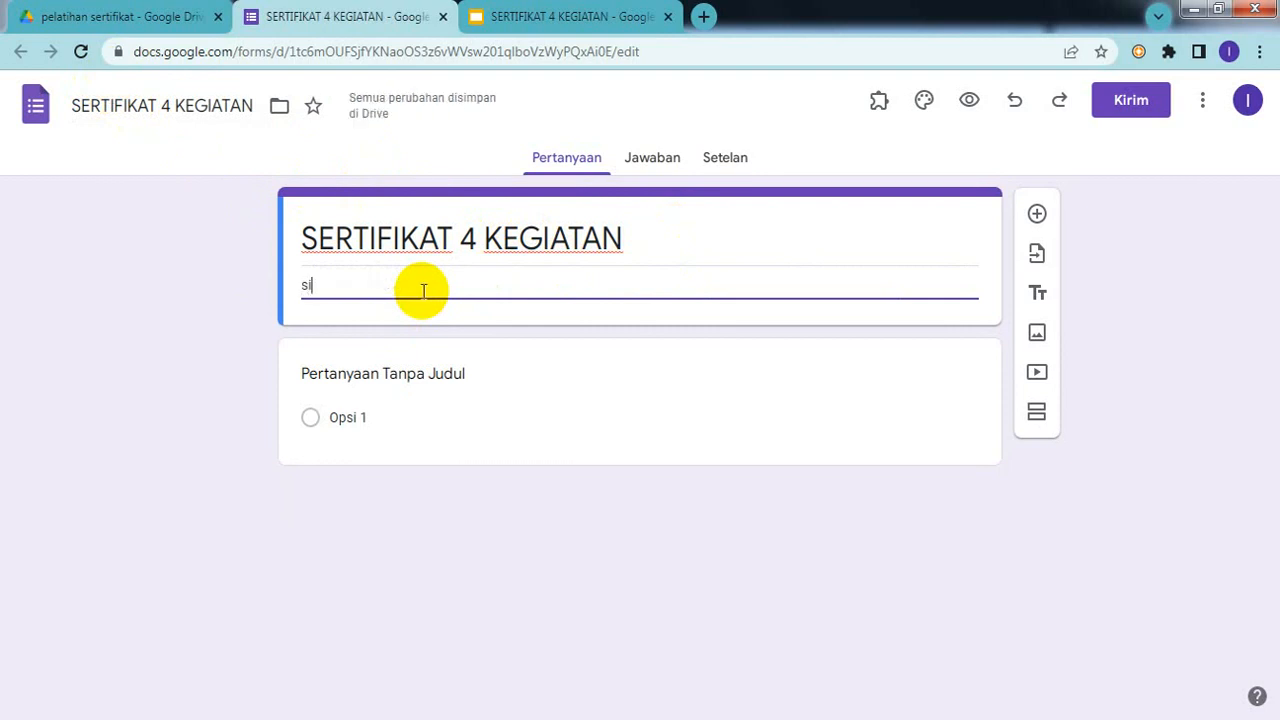
{"action": "type", "text": "lah"}
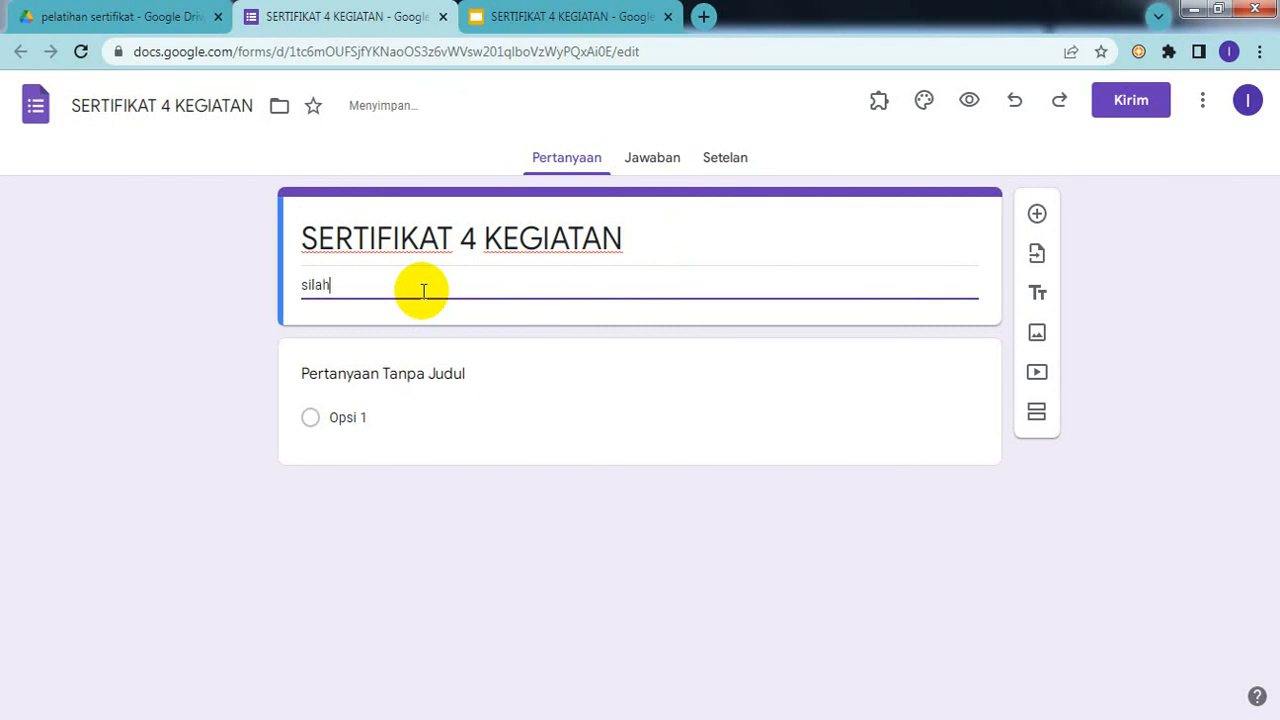
{"action": "type", "text": "kan mengisi formulir untuk "}
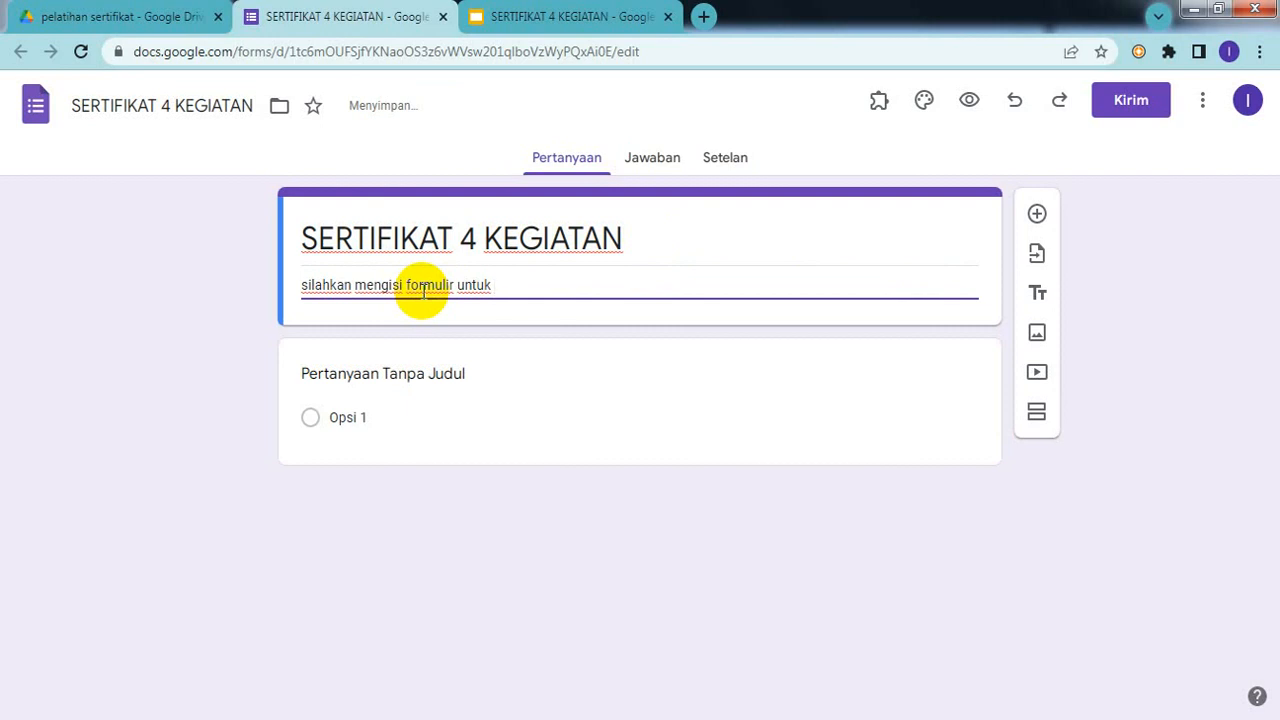
{"action": "type", "text": "sertifikat deng"}
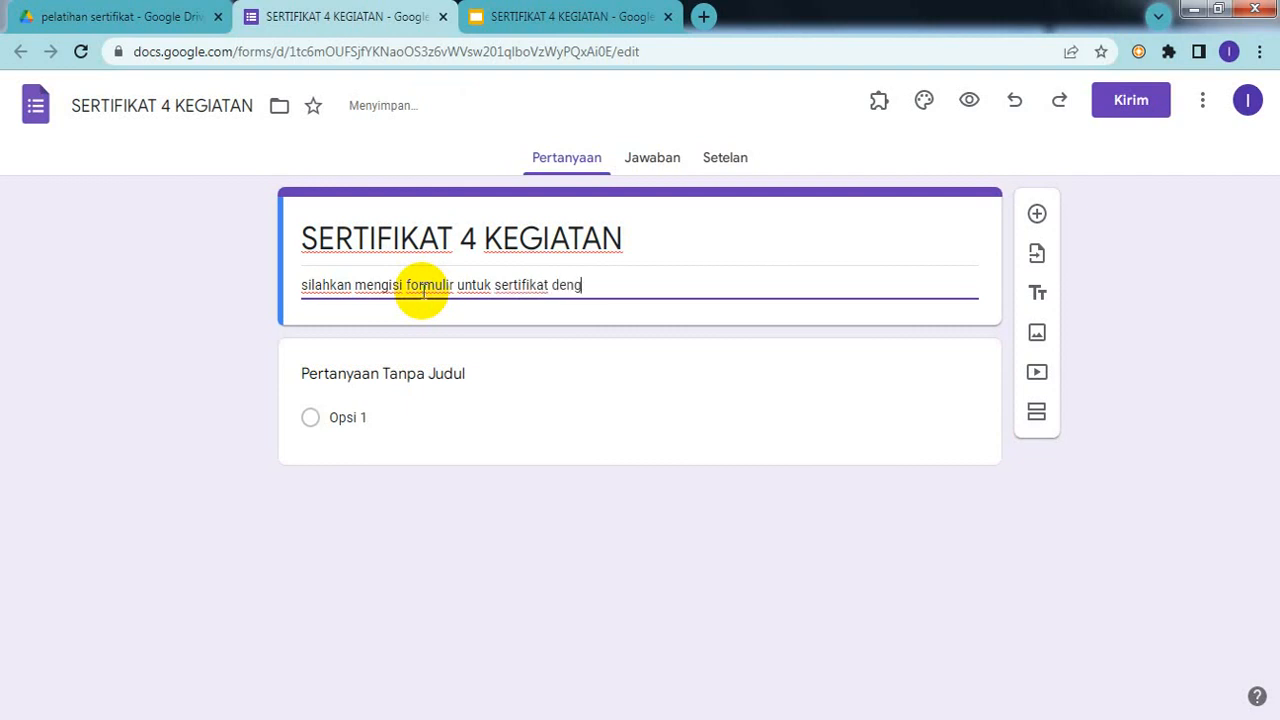
{"action": "type", "text": "an cermat"}
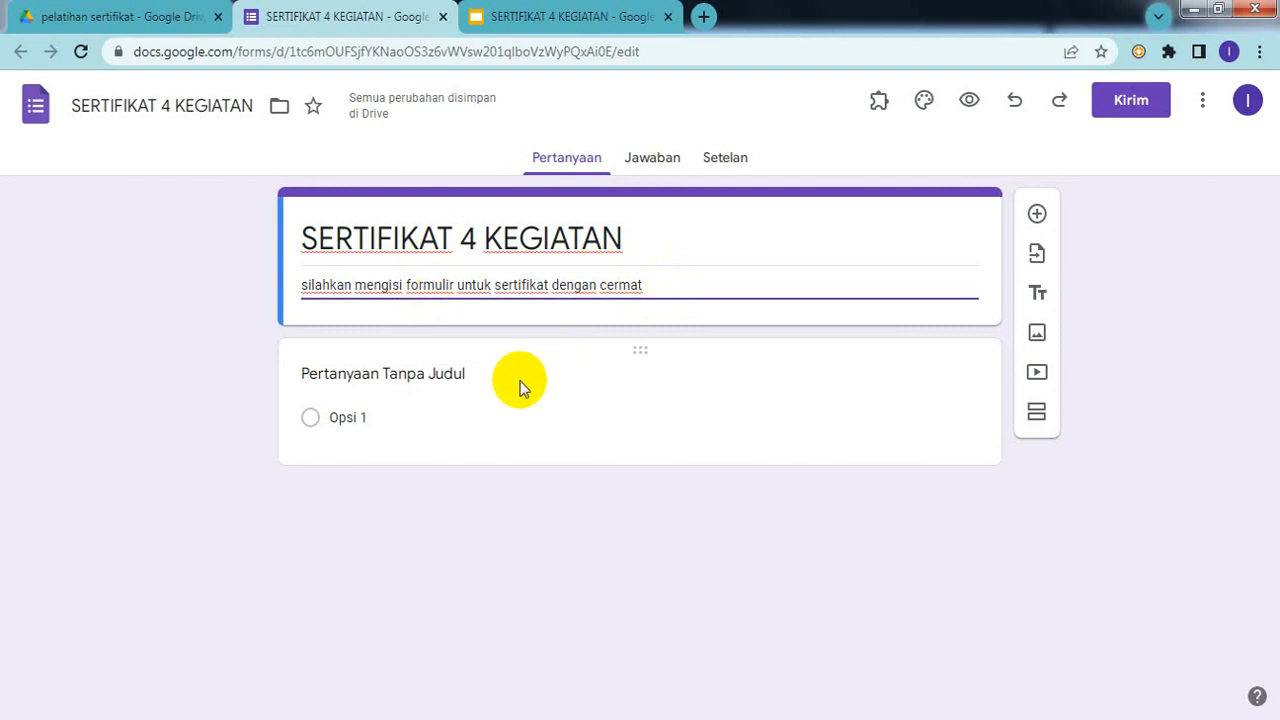
{"action": "left_click", "coordinate": [535, 14]}
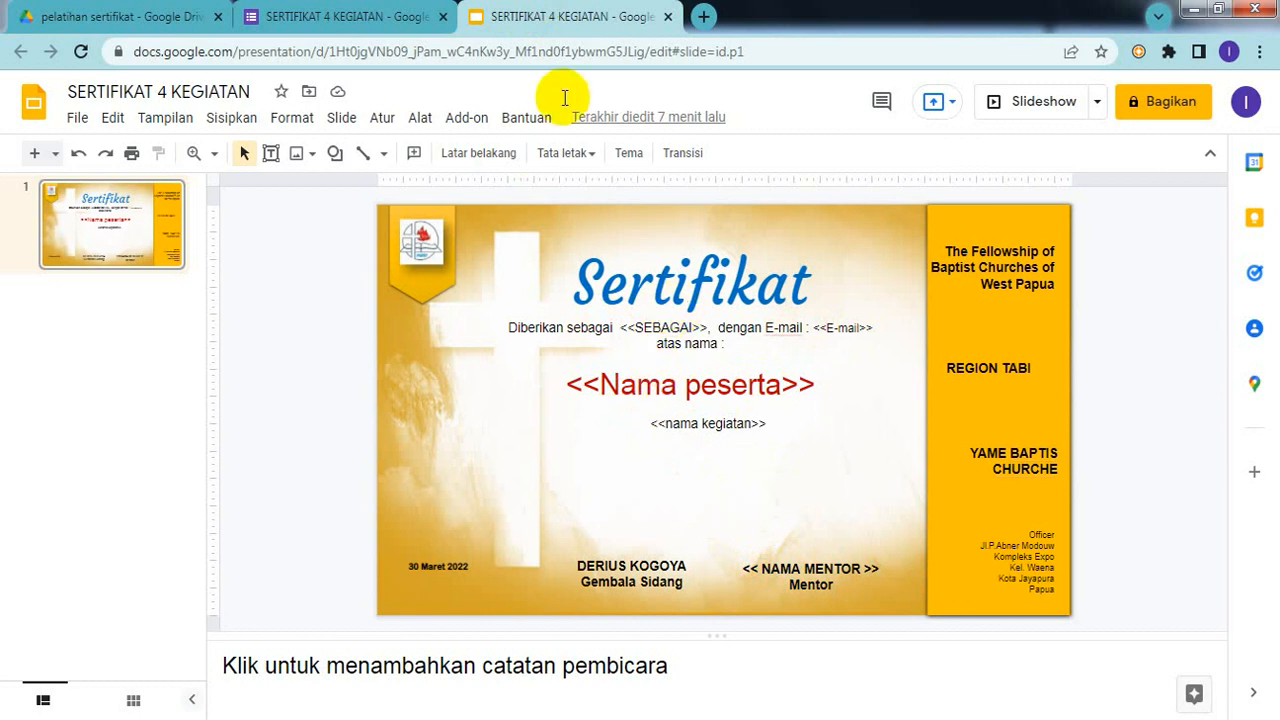
Step: Title the first multiple-choice question 'sebagai', matching the certificate's <<SEBAGAI>> field
{"action": "left_click", "coordinate": [360, 20]}
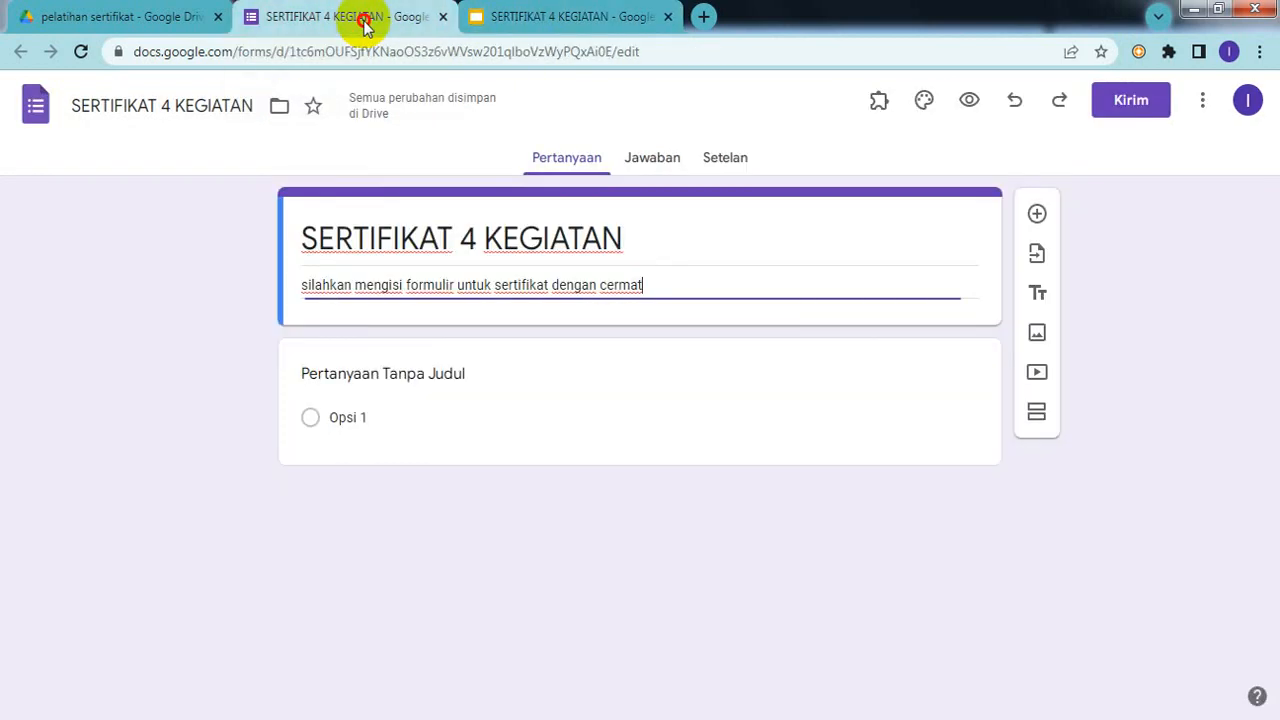
{"action": "left_click", "coordinate": [419, 383]}
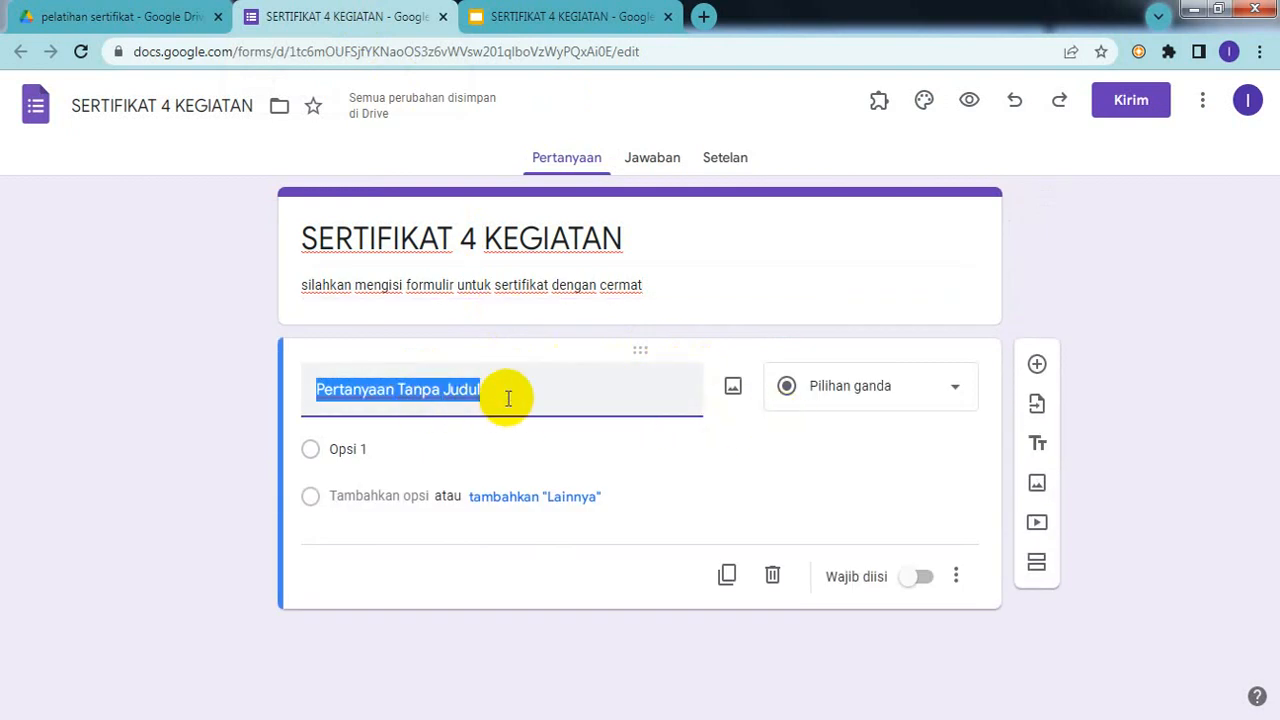
{"action": "left_click", "coordinate": [540, 17]}
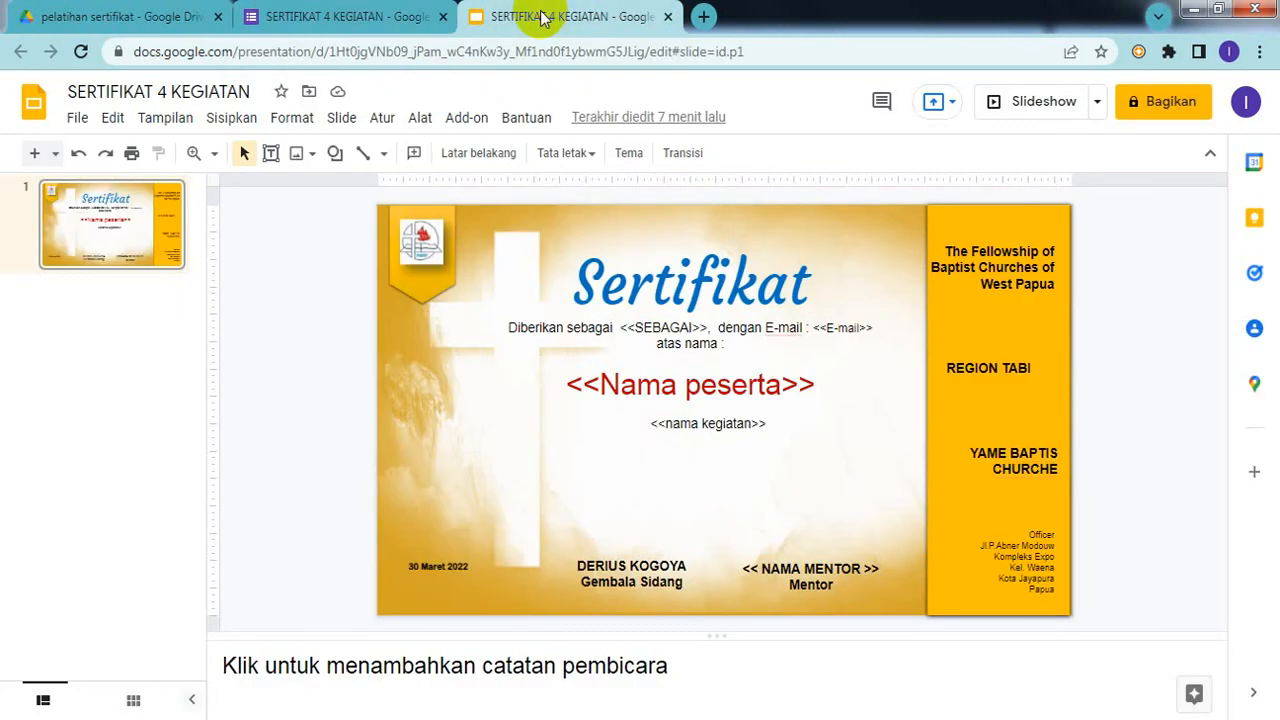
{"action": "left_click", "coordinate": [372, 14]}
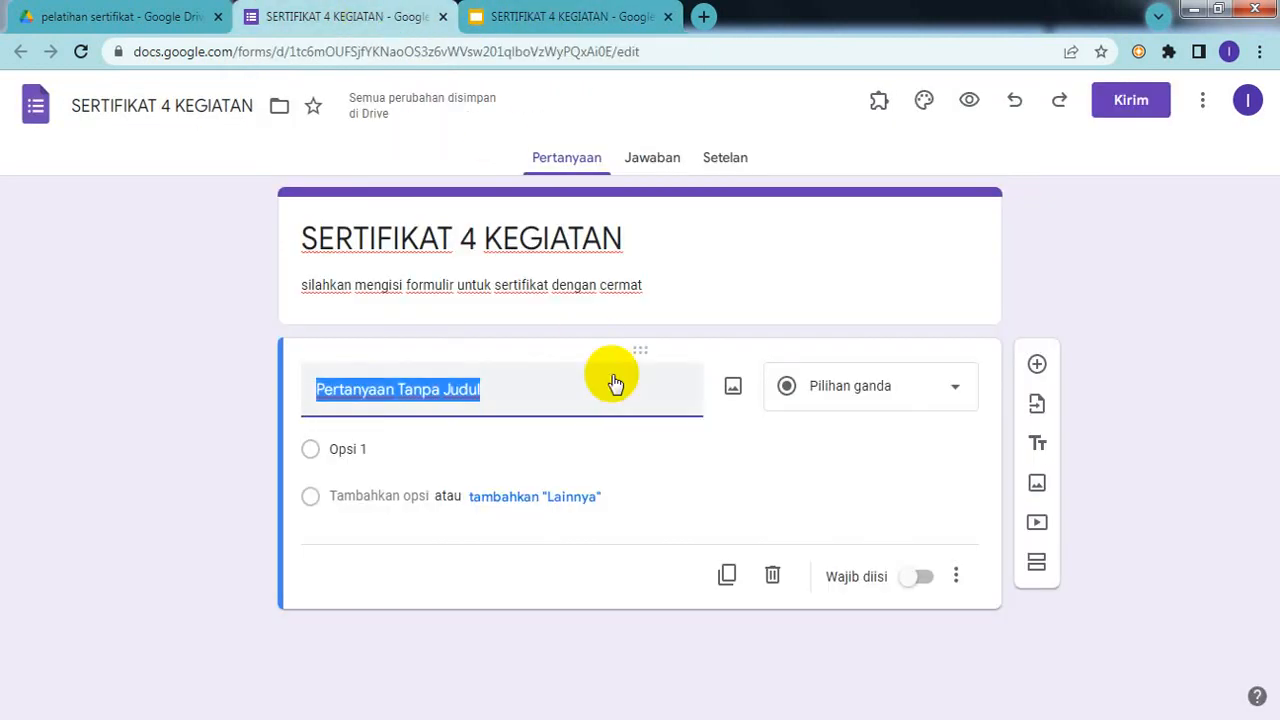
{"action": "type", "text": "seb"}
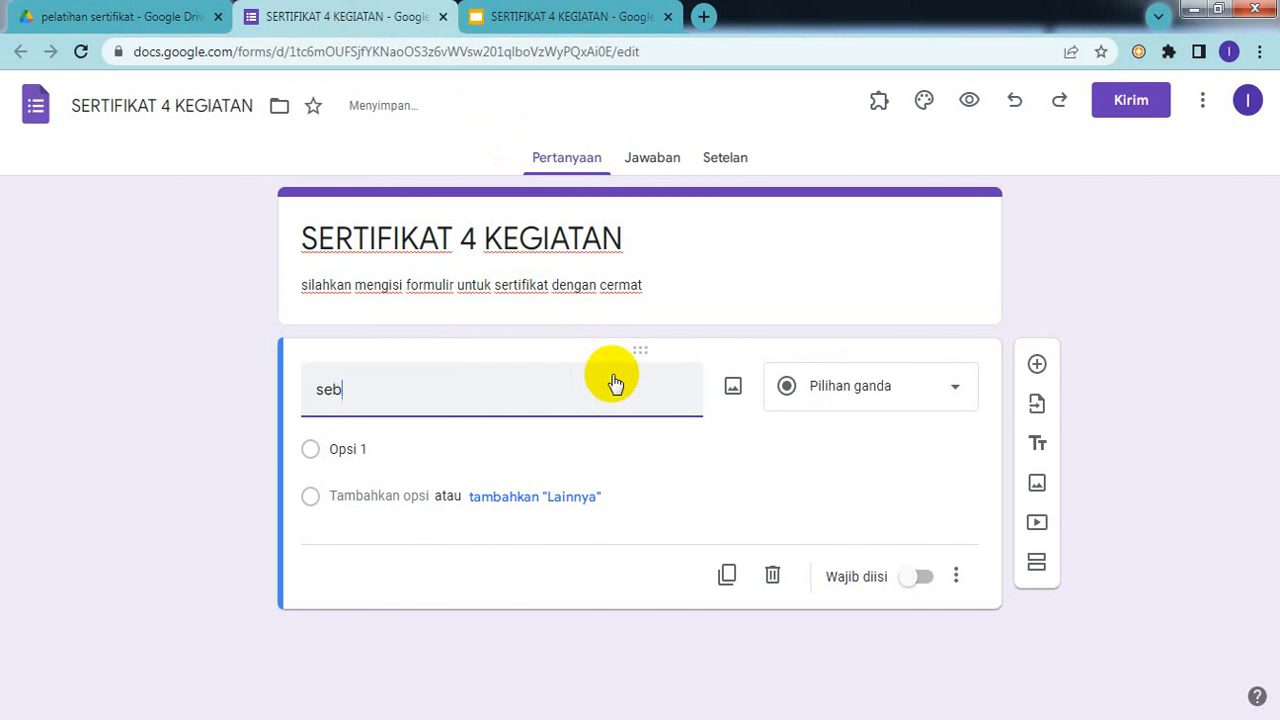
{"action": "type", "text": "a"}
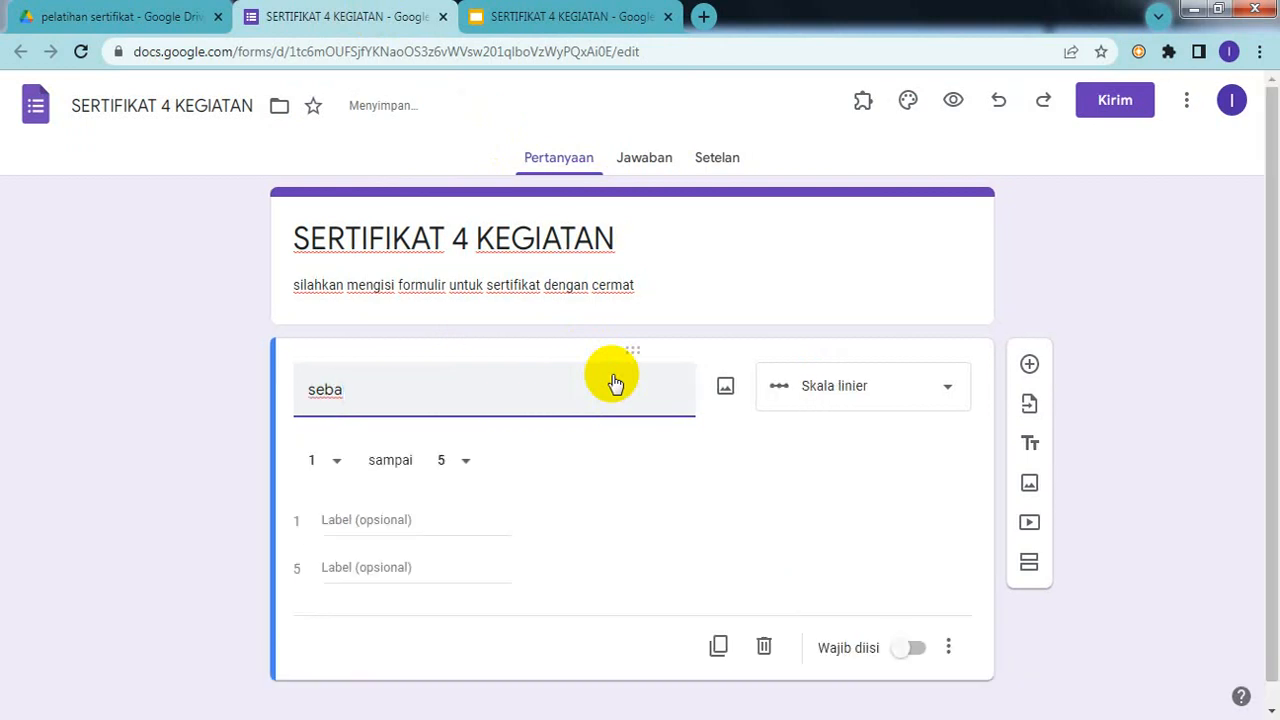
{"action": "type", "text": "gai"}
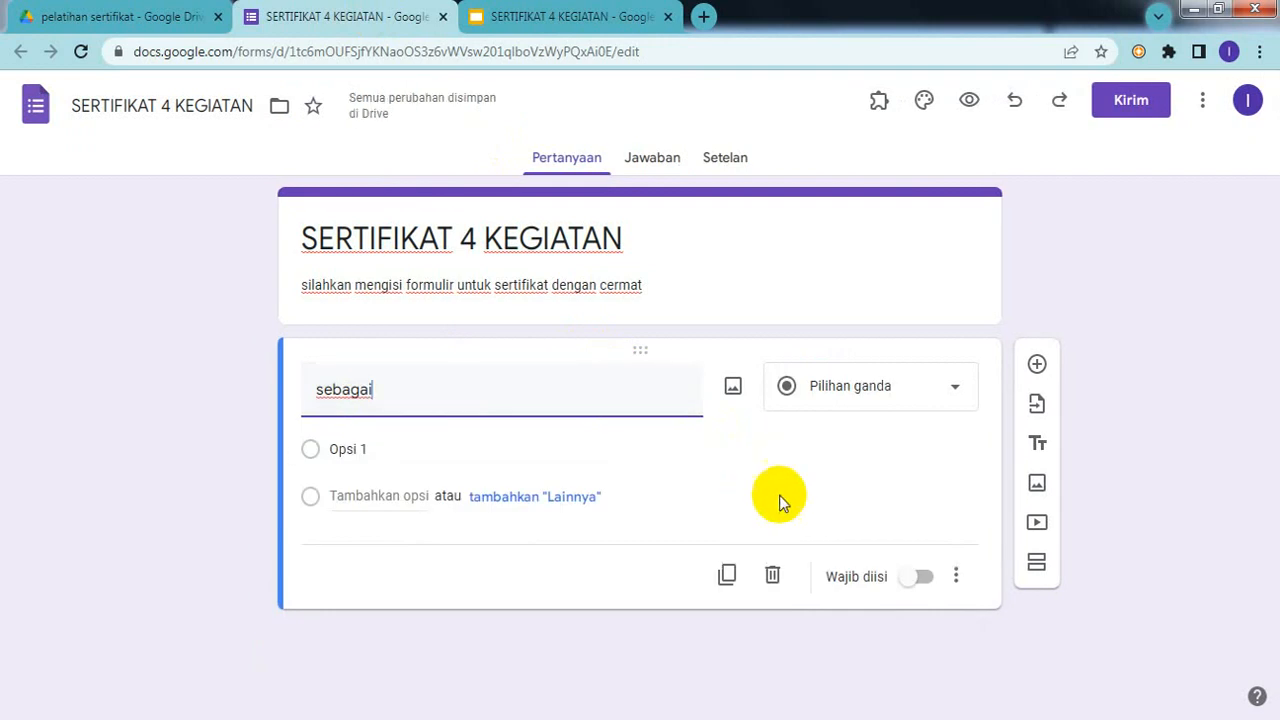
Step: Rename Opsi 1 to 'PESERTA' and add a free-text 'Lainnya' choice
{"action": "left_click", "coordinate": [385, 442]}
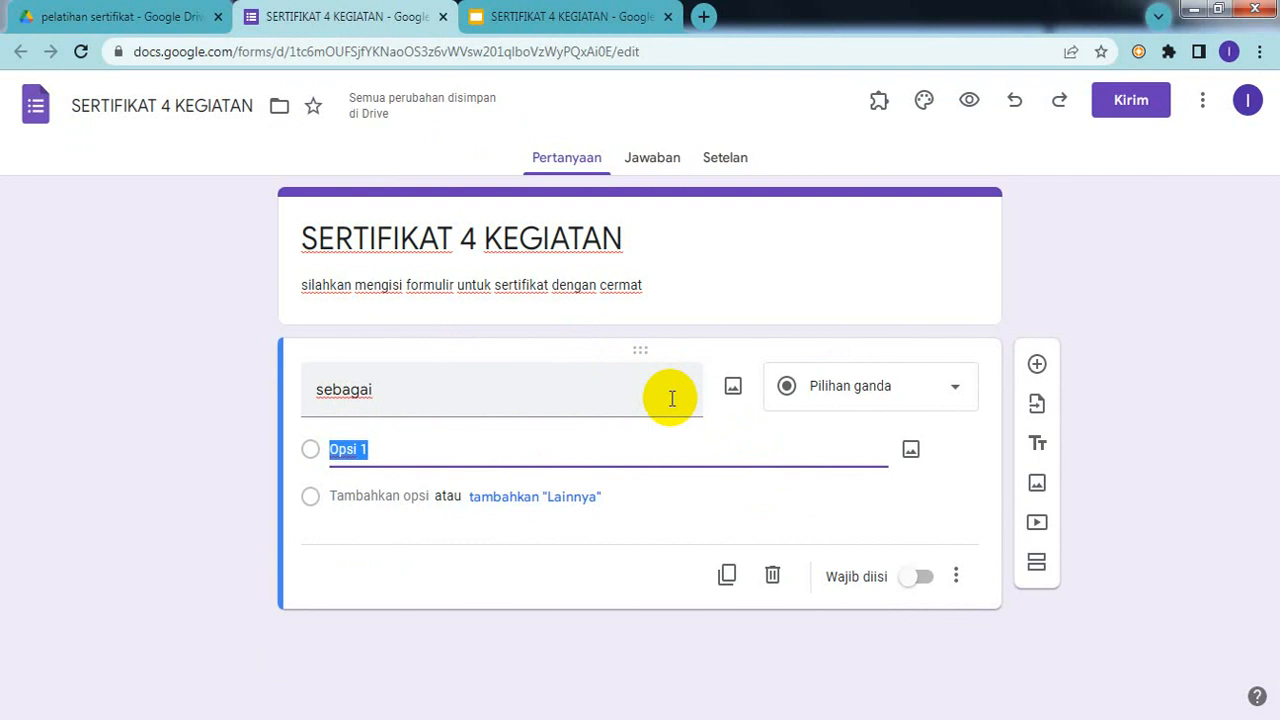
{"action": "type", "text": "PE"}
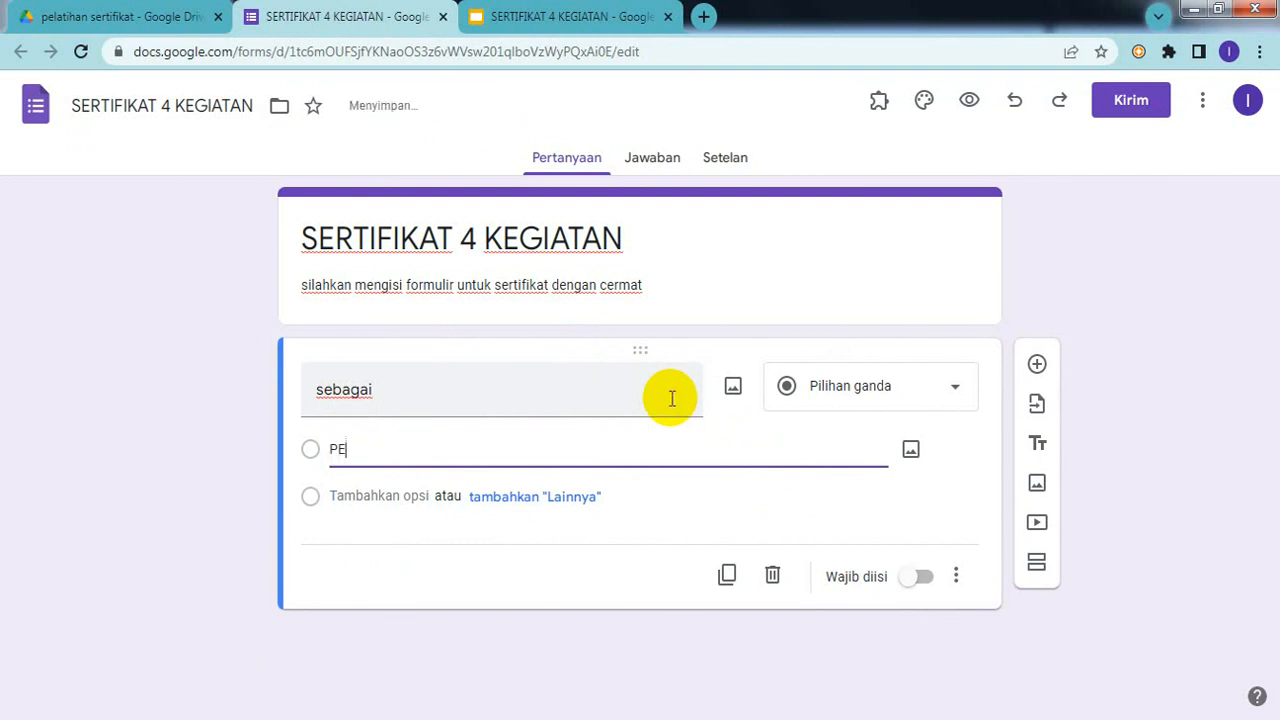
{"action": "type", "text": "SERTA"}
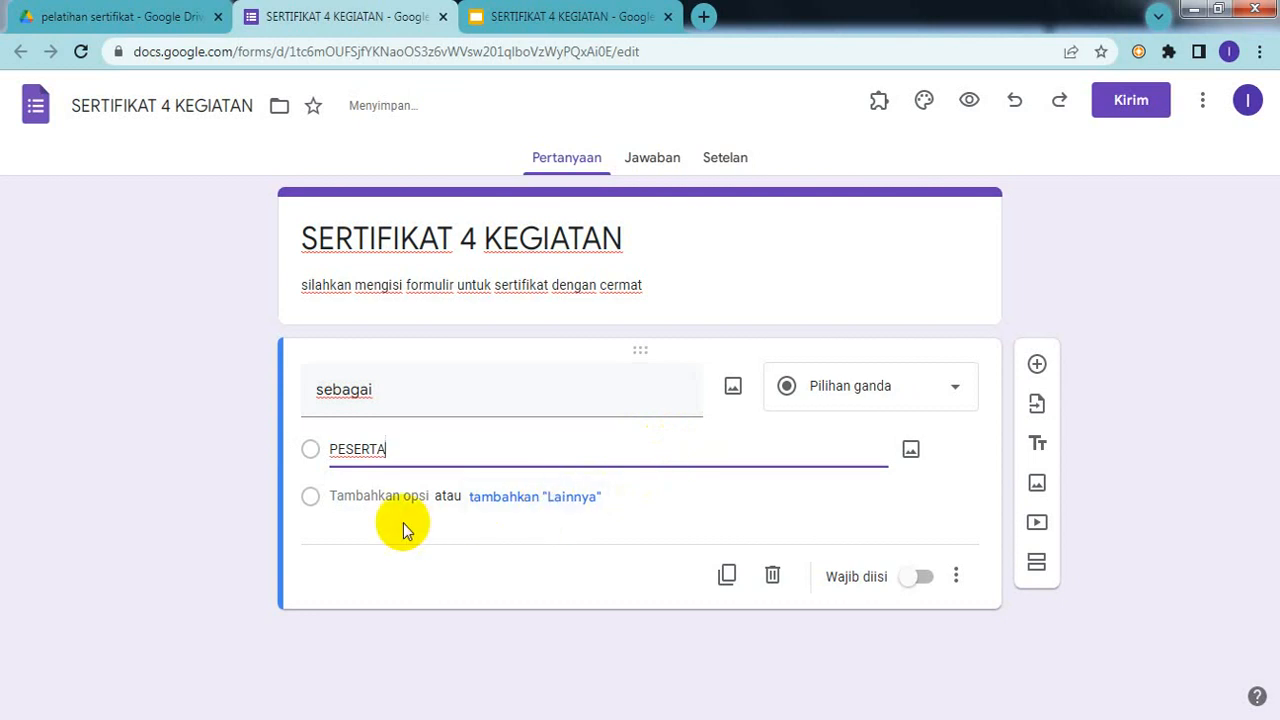
{"action": "left_click", "coordinate": [501, 503]}
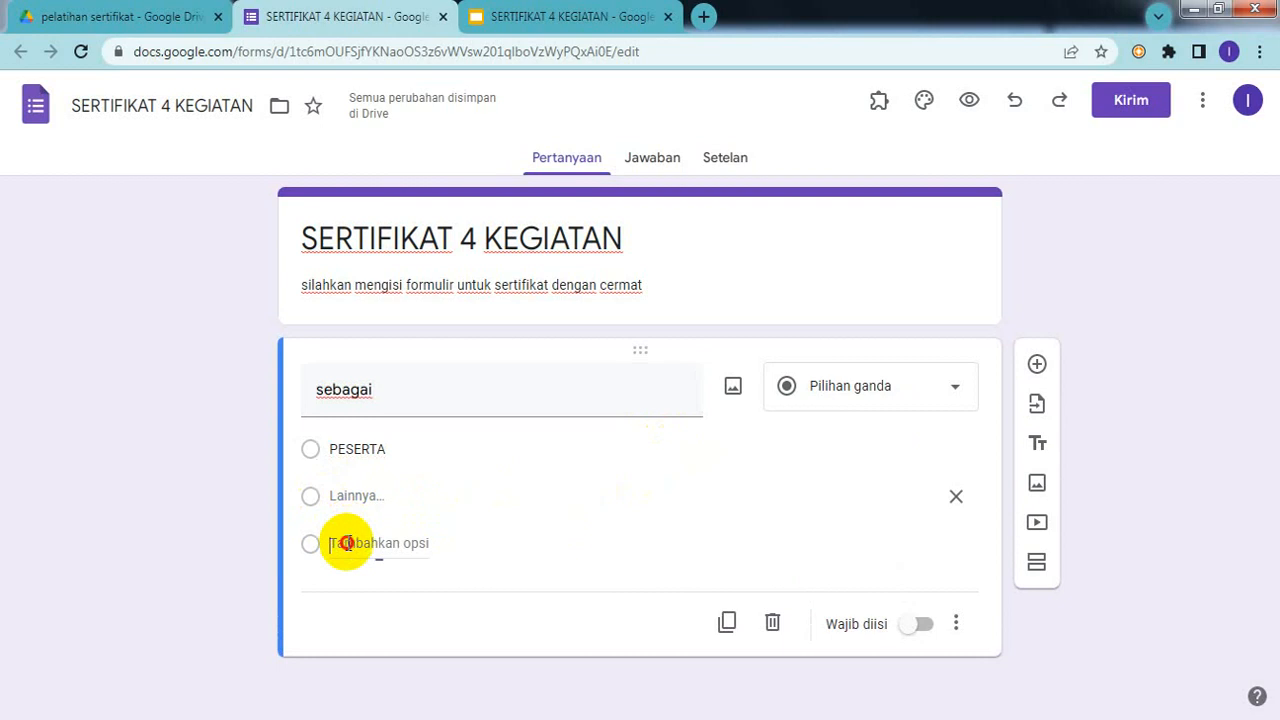
Step: Add 'MENTOR' as the second answer option of the sebagai question
{"action": "left_click", "coordinate": [346, 540]}
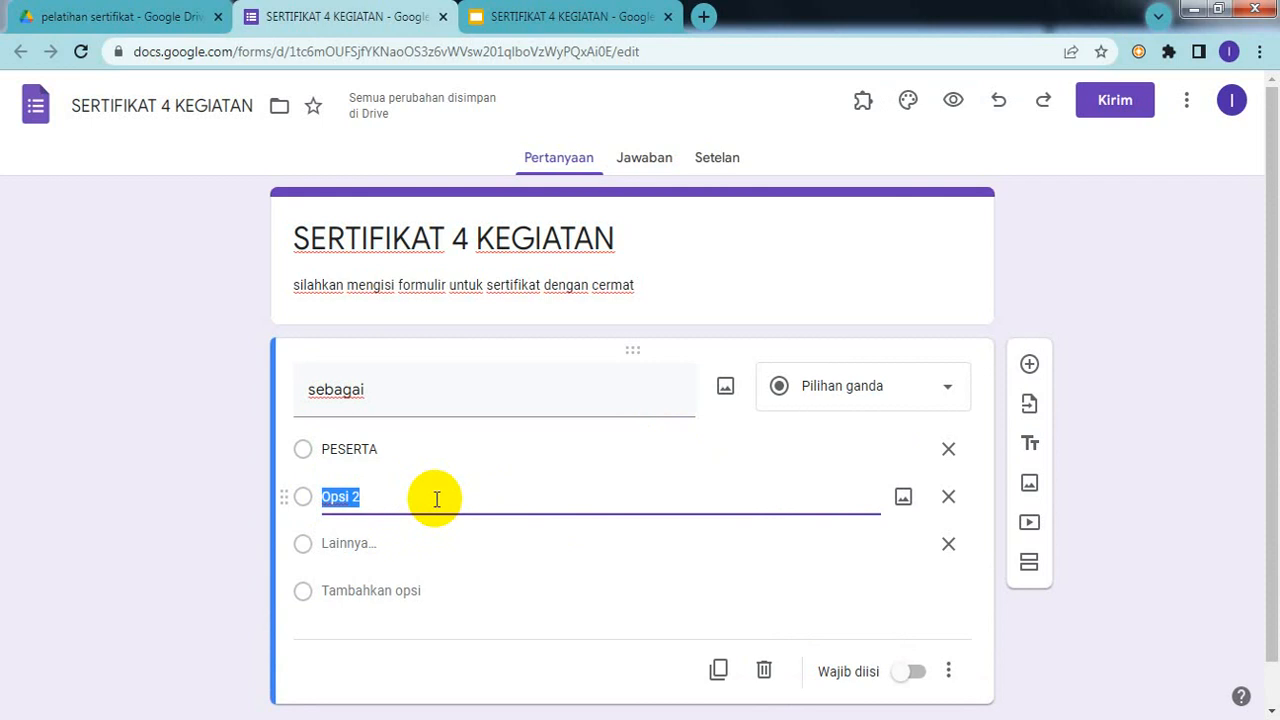
{"action": "type", "text": "MENTOR"}
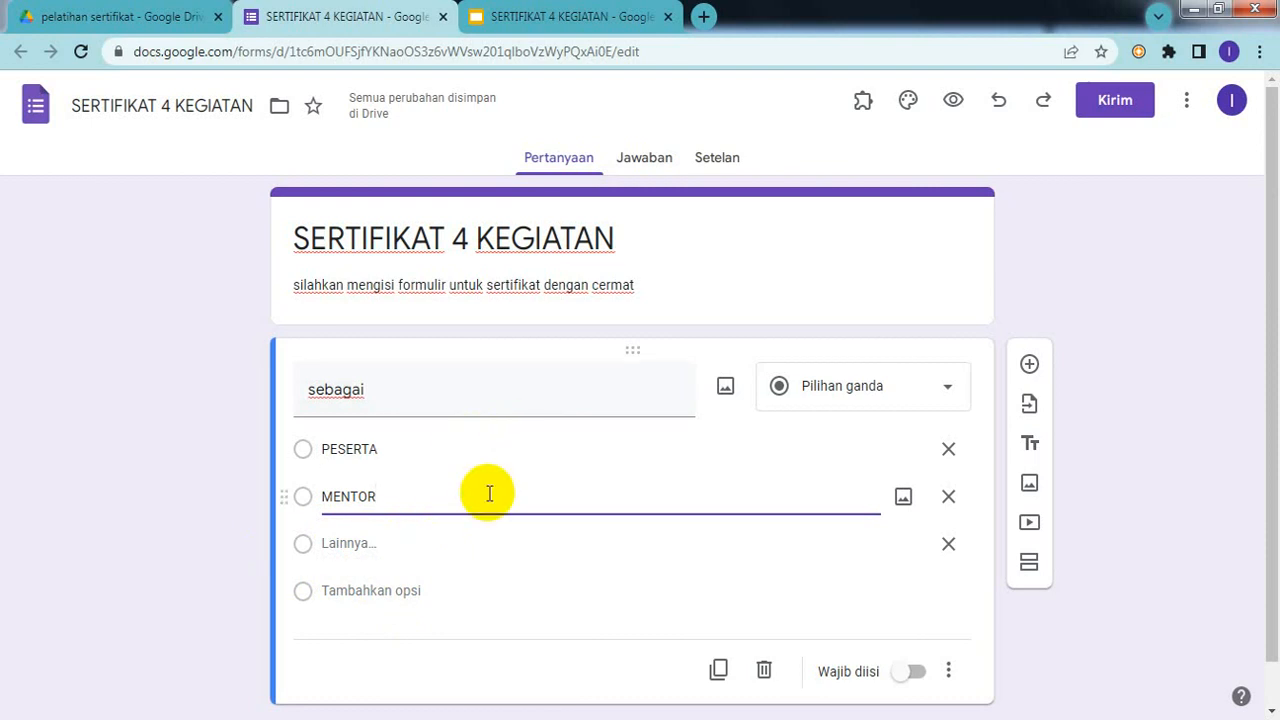
{"action": "left_click", "coordinate": [531, 22]}
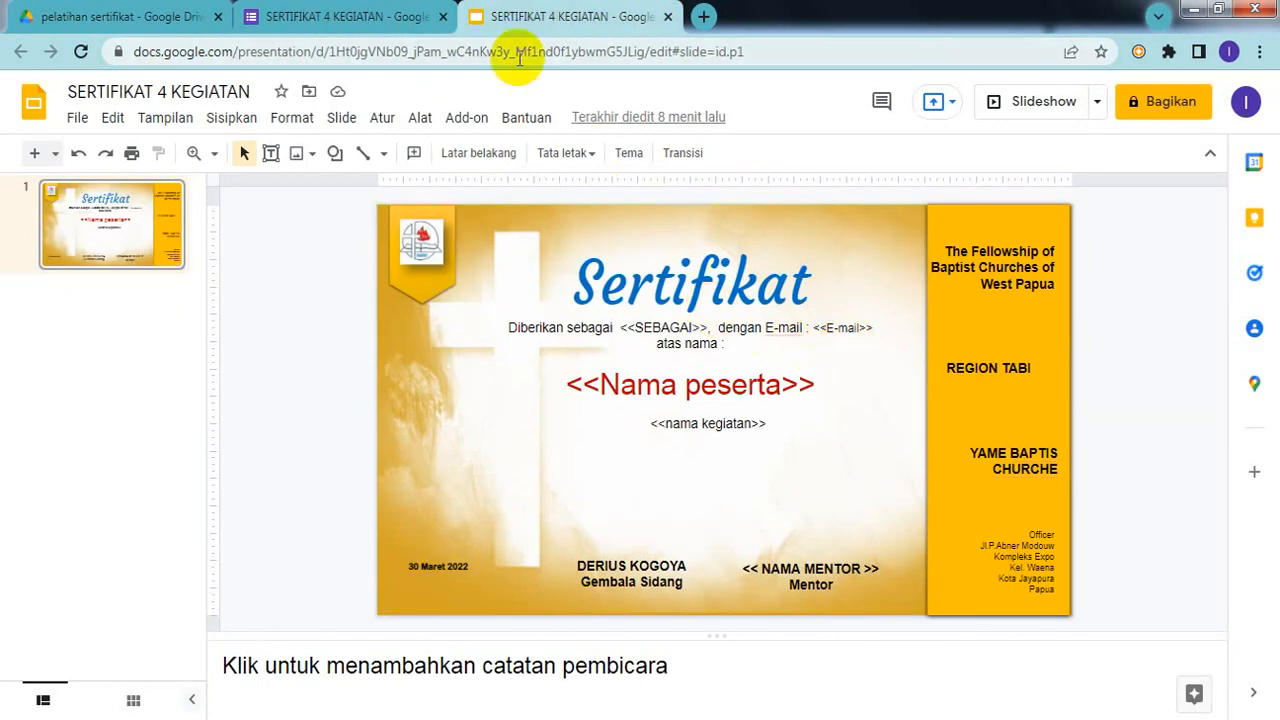
{"action": "left_click", "coordinate": [350, 20]}
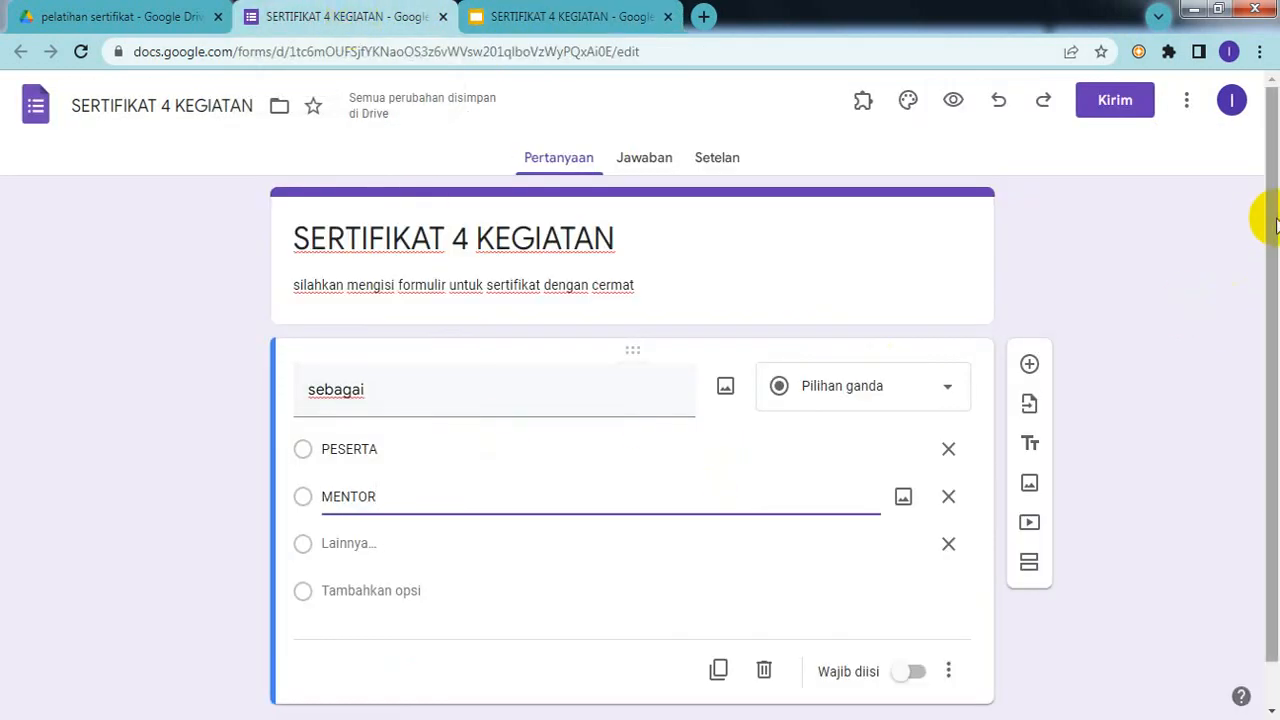
Step: Mark the sebagai question required (Wajib diisi) and duplicate it
{"action": "left_click_drag", "start_coordinate": [1276, 225], "coordinate": [1276, 313]}
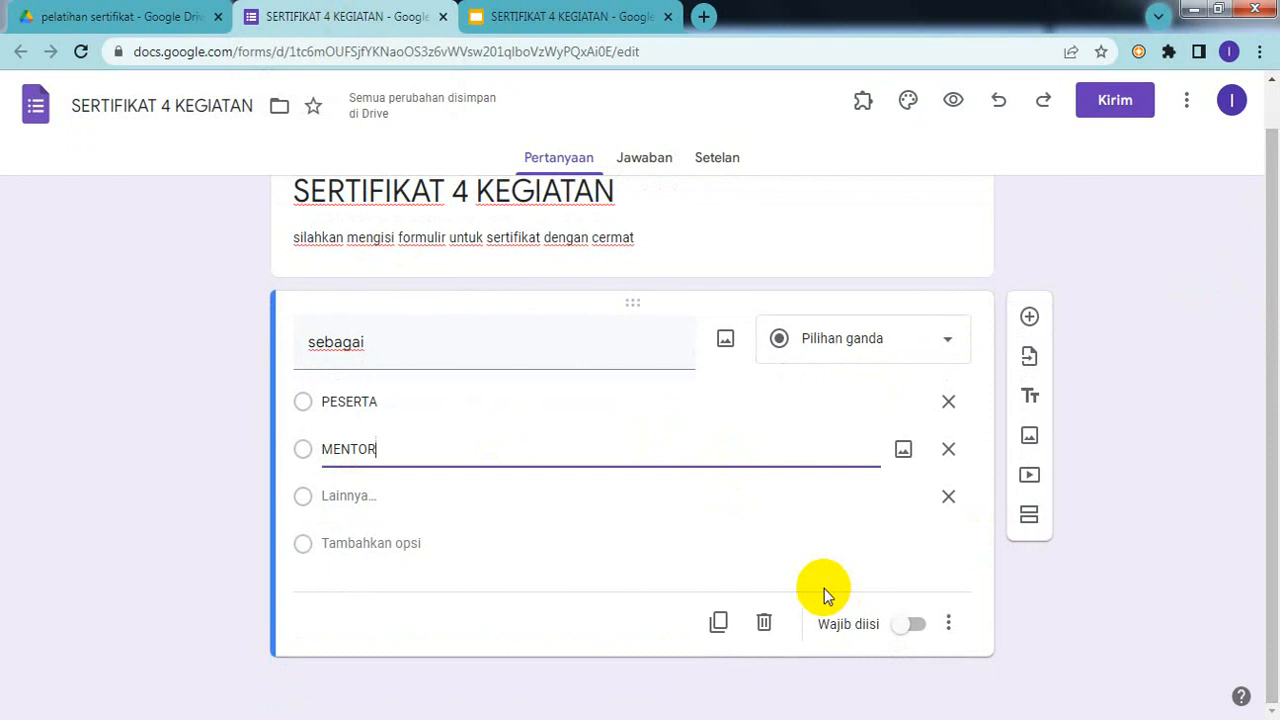
{"action": "left_click", "coordinate": [917, 630]}
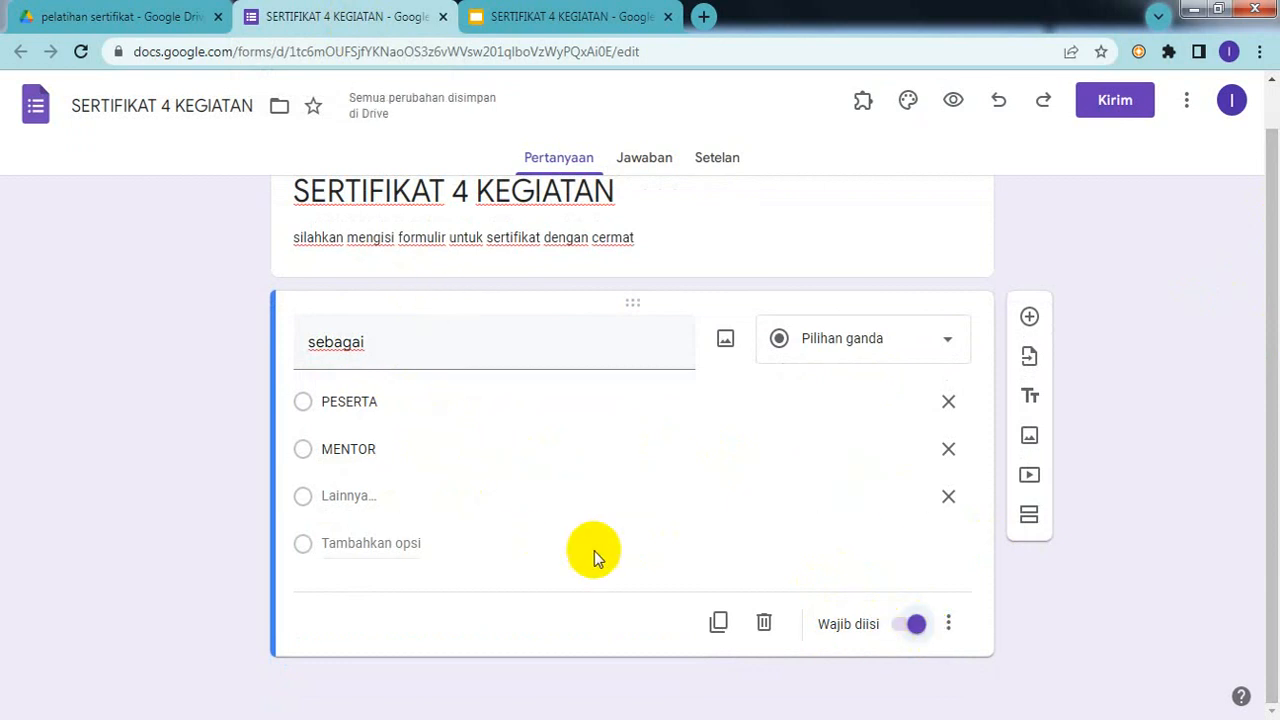
{"action": "left_click", "coordinate": [718, 625]}
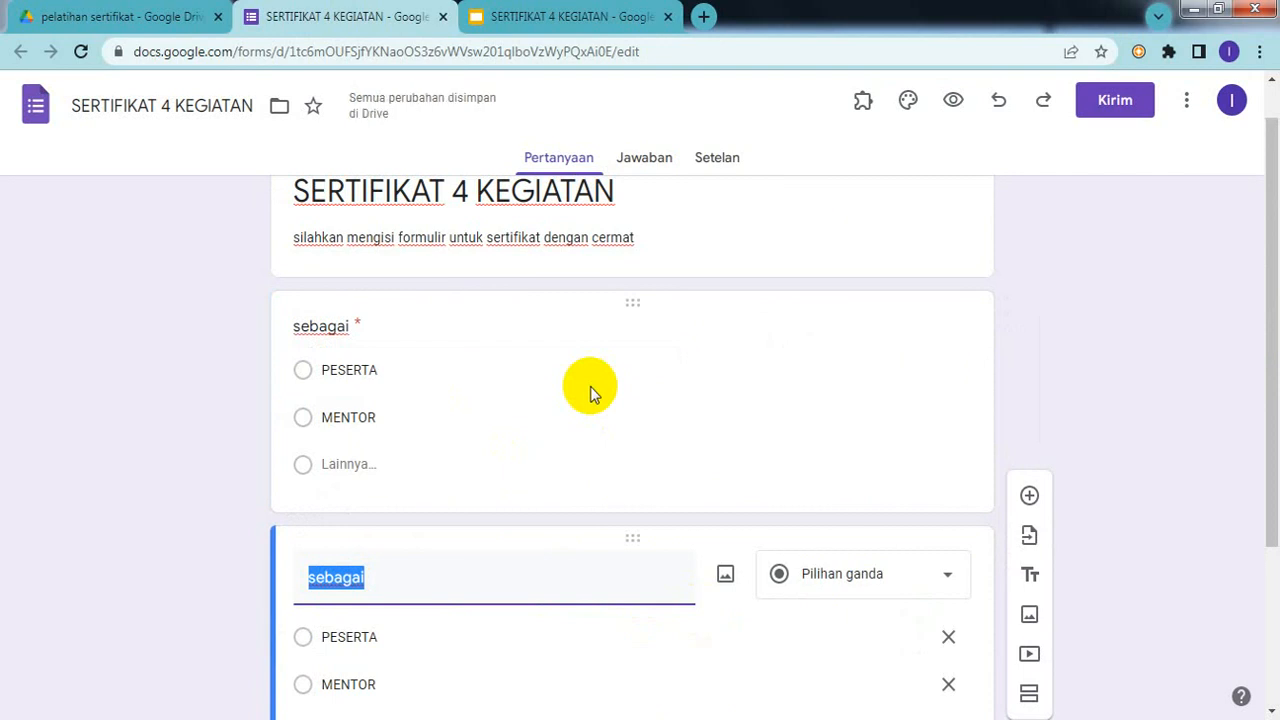
Step: Rename the duplicated question to 'E-MAIL'
{"action": "left_click", "coordinate": [560, 22]}
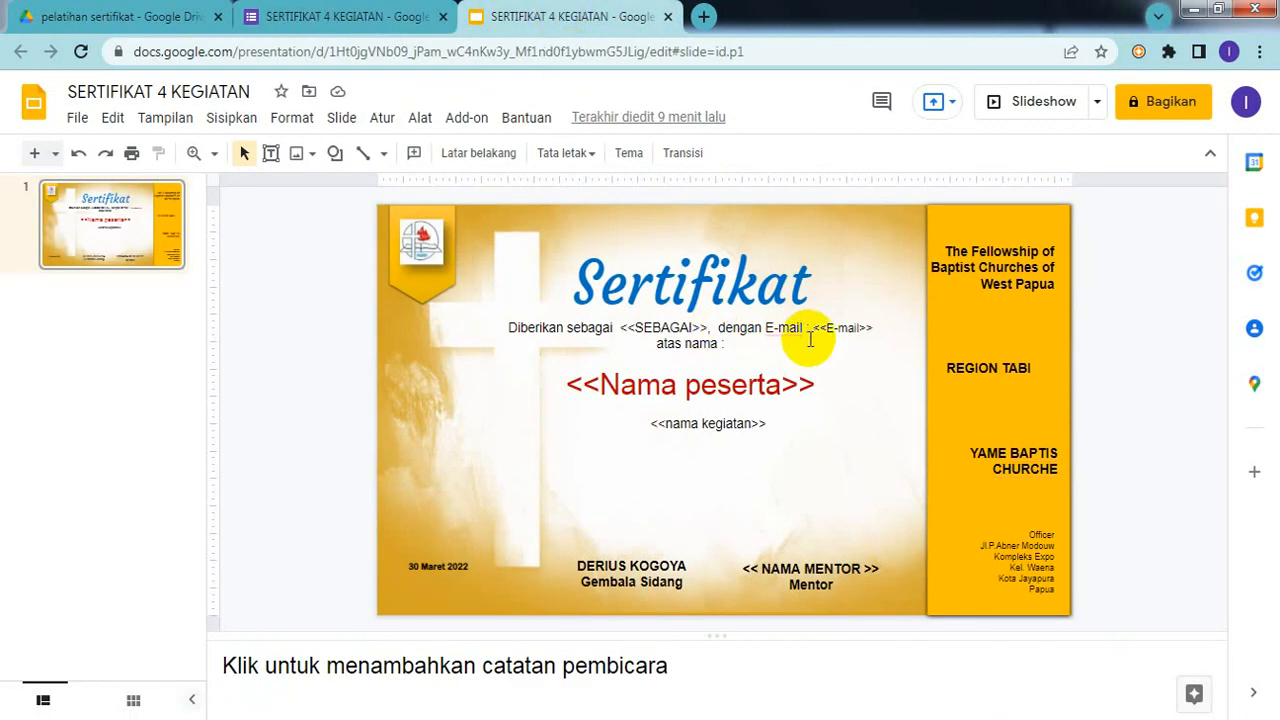
{"action": "left_click", "coordinate": [380, 17]}
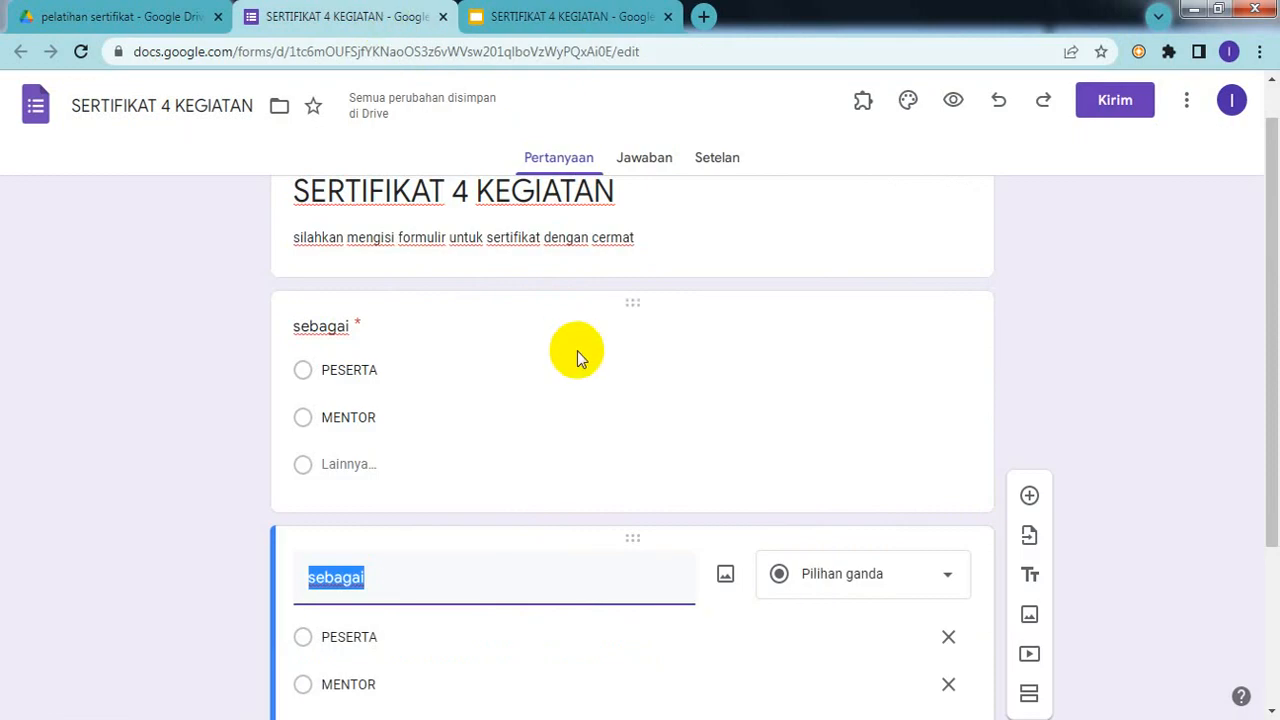
{"action": "type", "text": "E"}
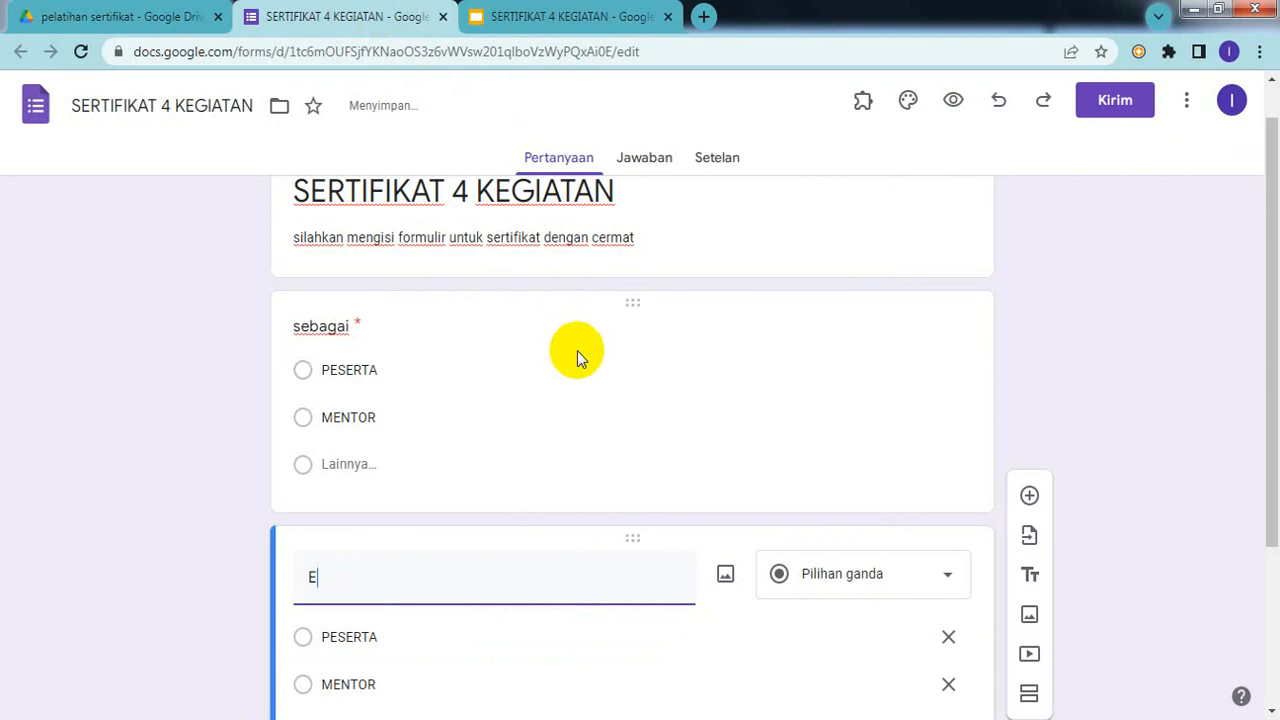
{"action": "type", "text": "-MAIL"}
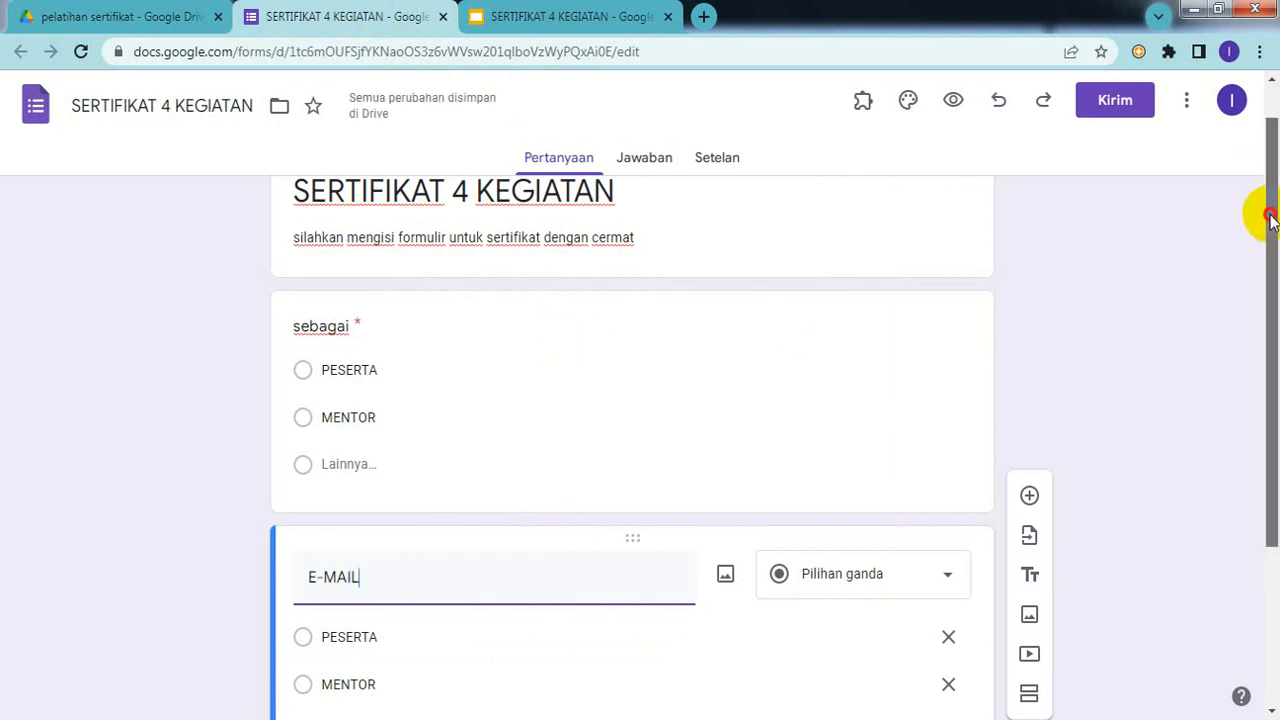
Step: Change the E-MAIL question type to Jawaban singkat (short answer)
{"action": "left_click_drag", "start_coordinate": [1270, 218], "coordinate": [1275, 390]}
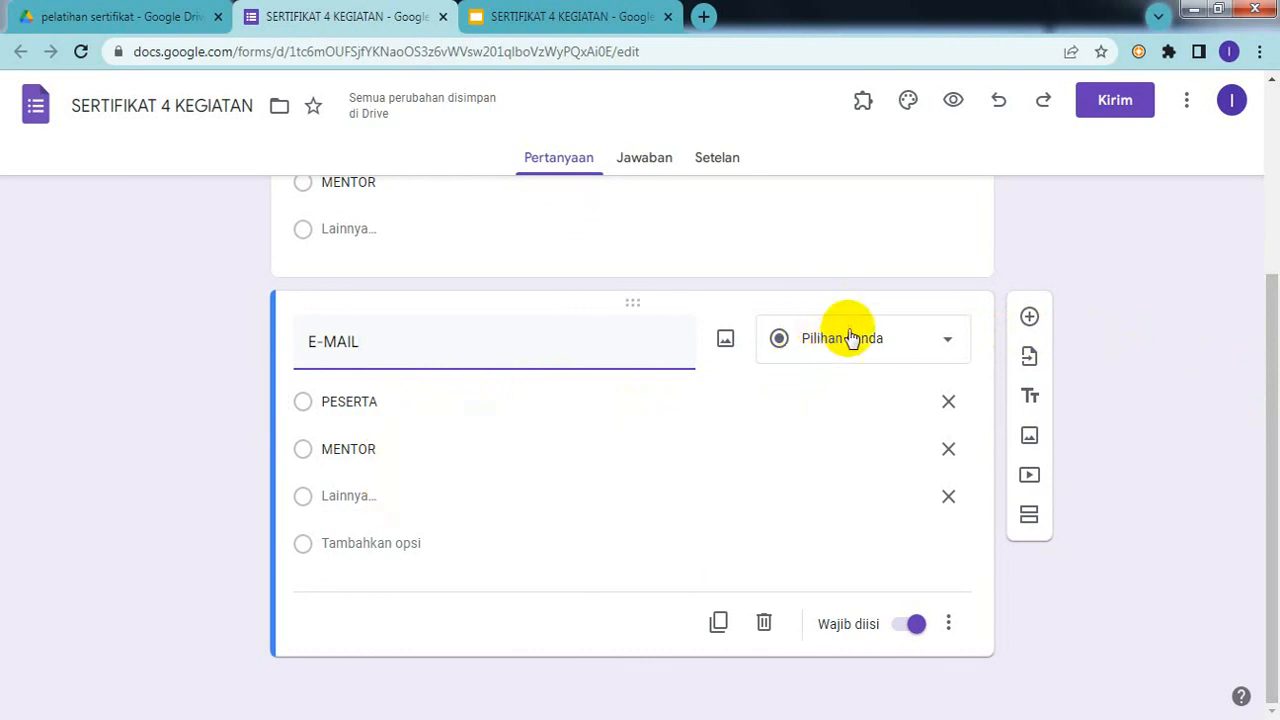
{"action": "left_click", "coordinate": [948, 345]}
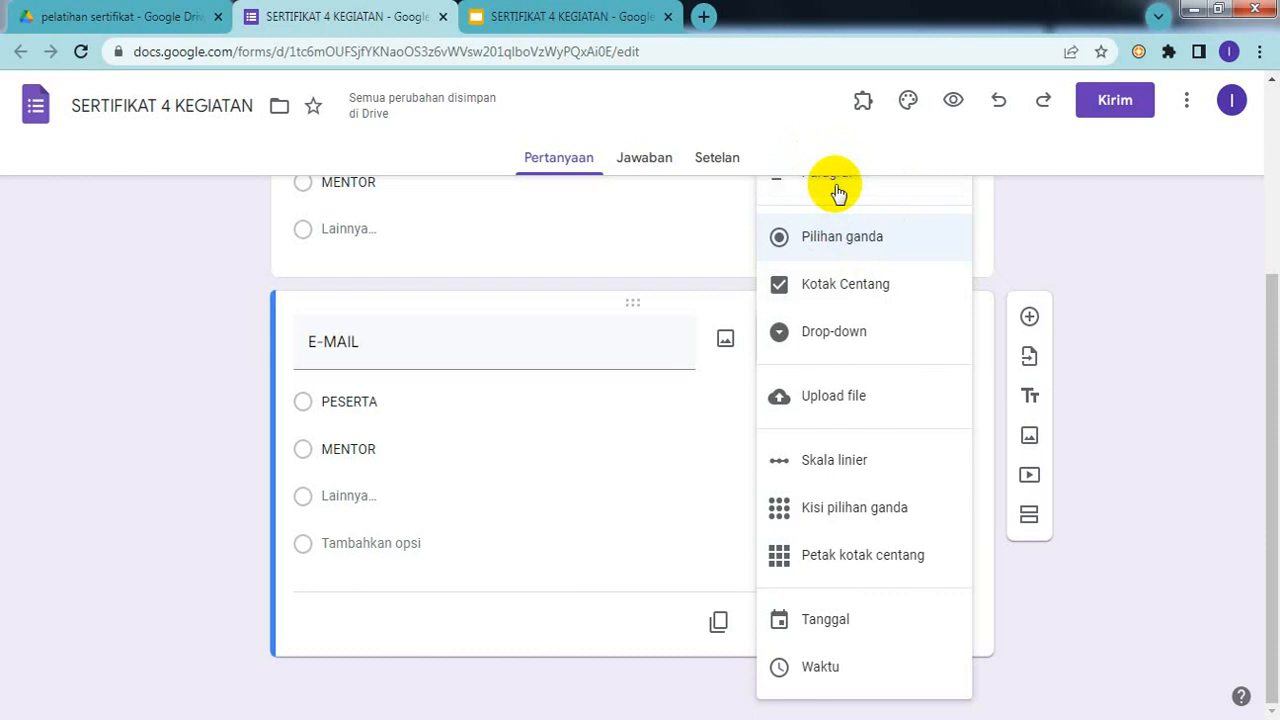
{"action": "left_click", "coordinate": [838, 190]}
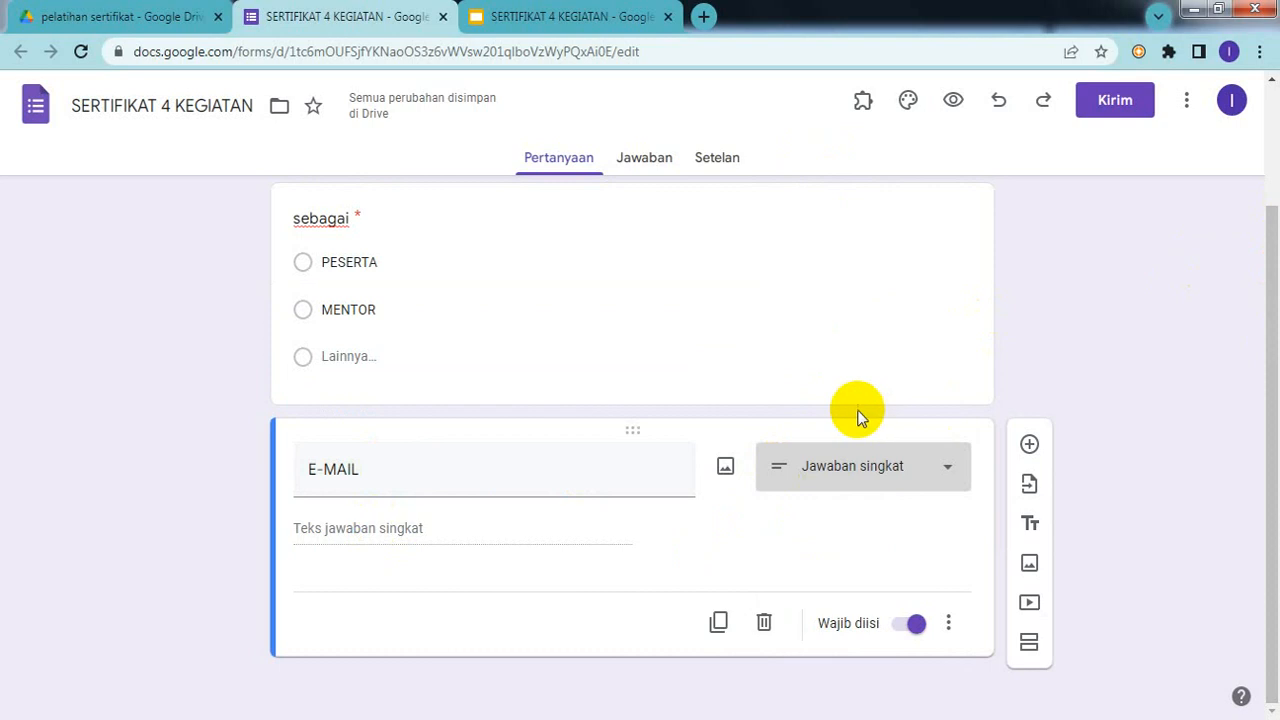
{"action": "left_click", "coordinate": [524, 18]}
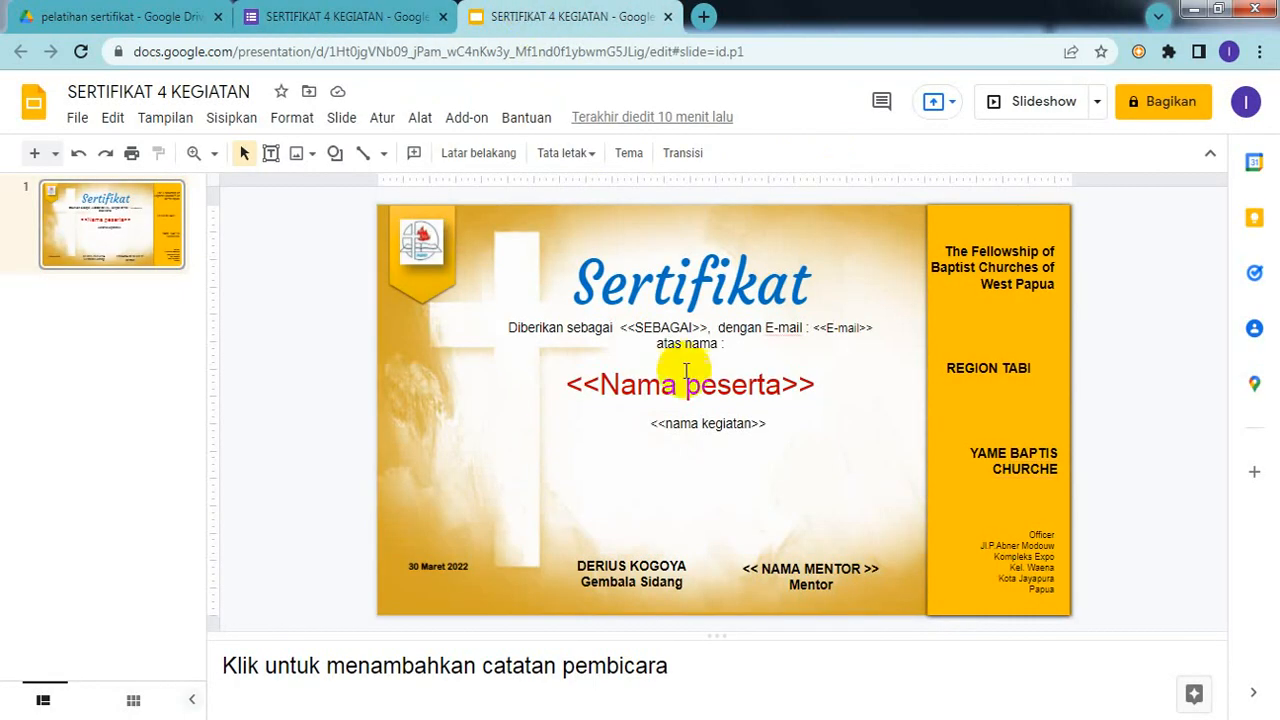
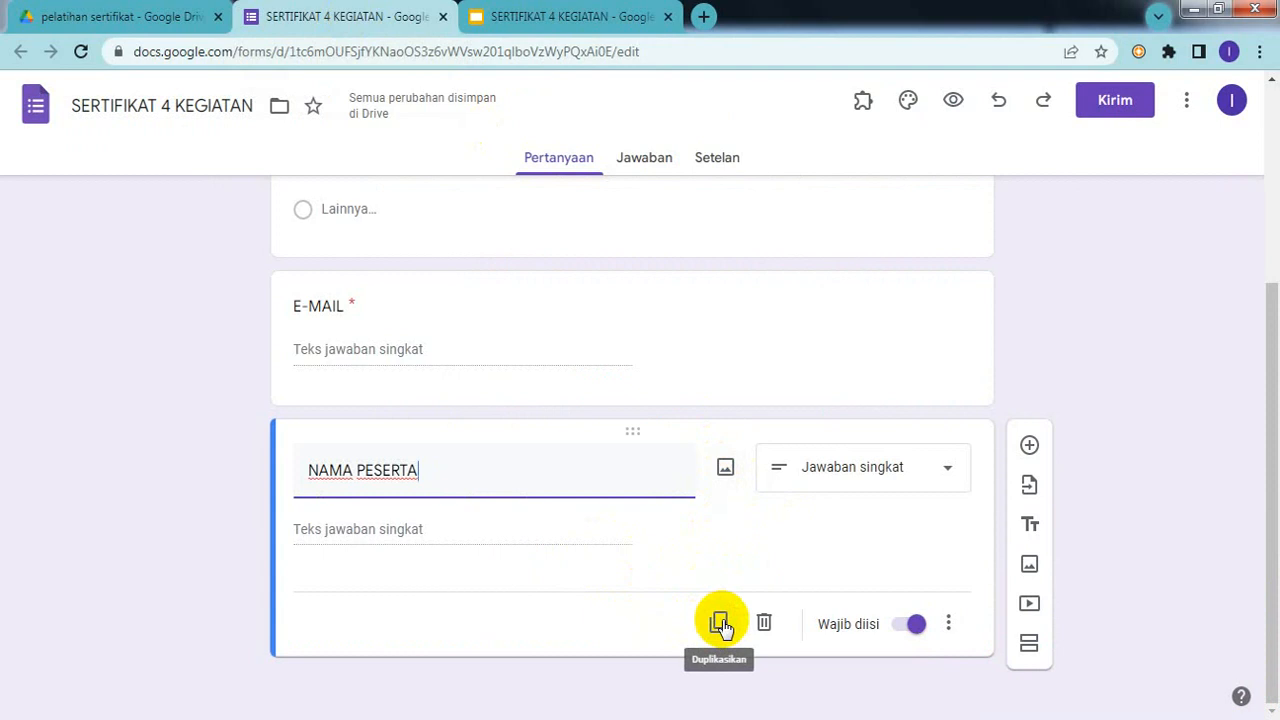
Step: Duplicate the NAMA PESERTA question and retitle the copy NAMA KEGIATAN
{"action": "left_click", "coordinate": [720, 625]}
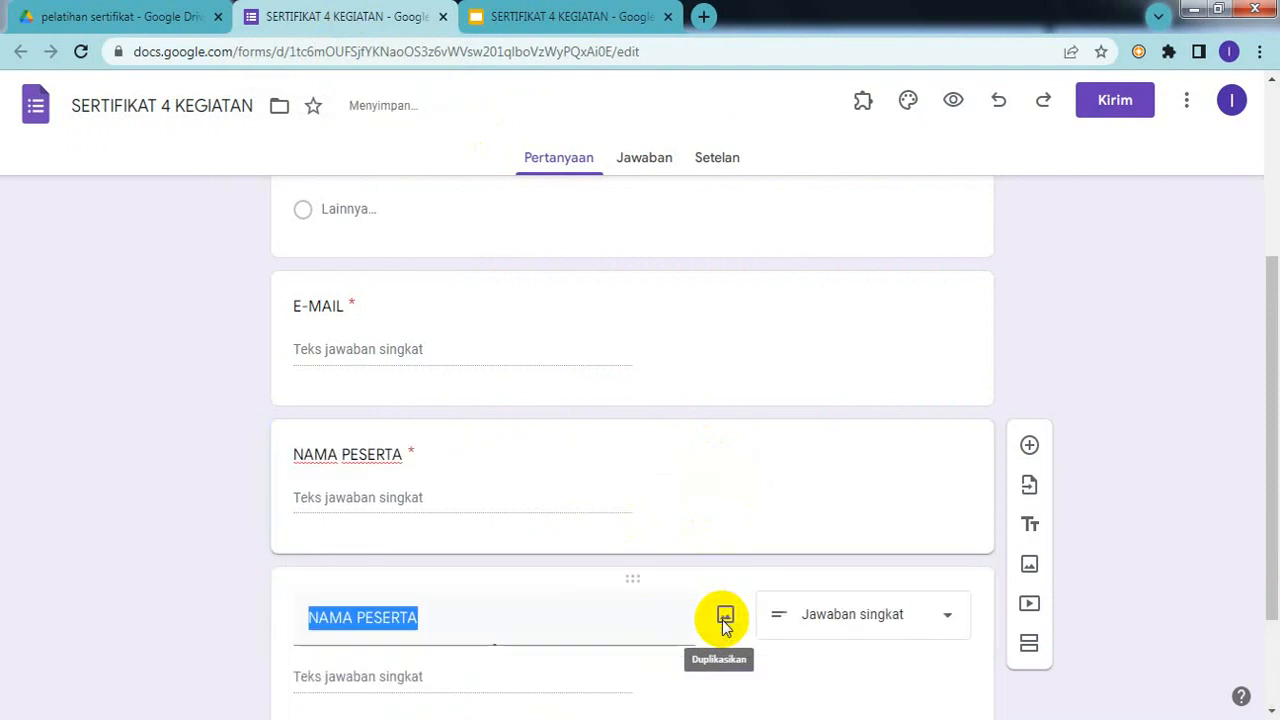
{"action": "left_click", "coordinate": [517, 610]}
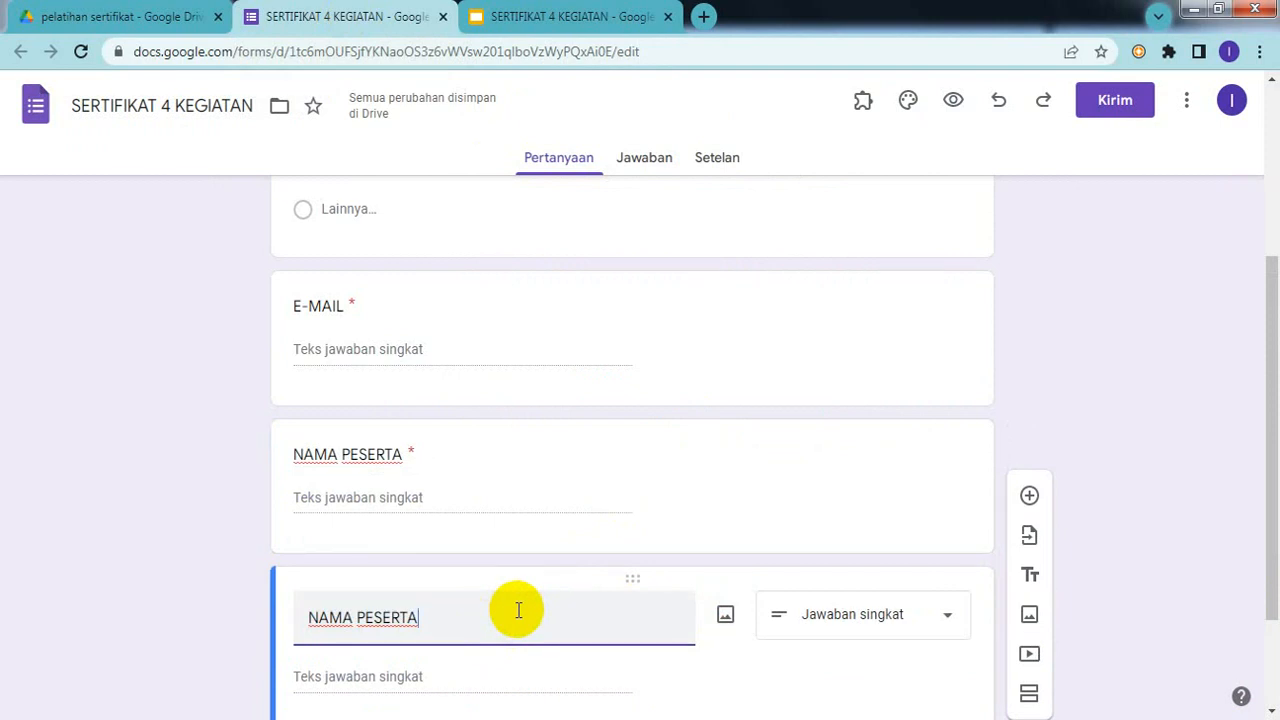
{"action": "left_click", "coordinate": [565, 20]}
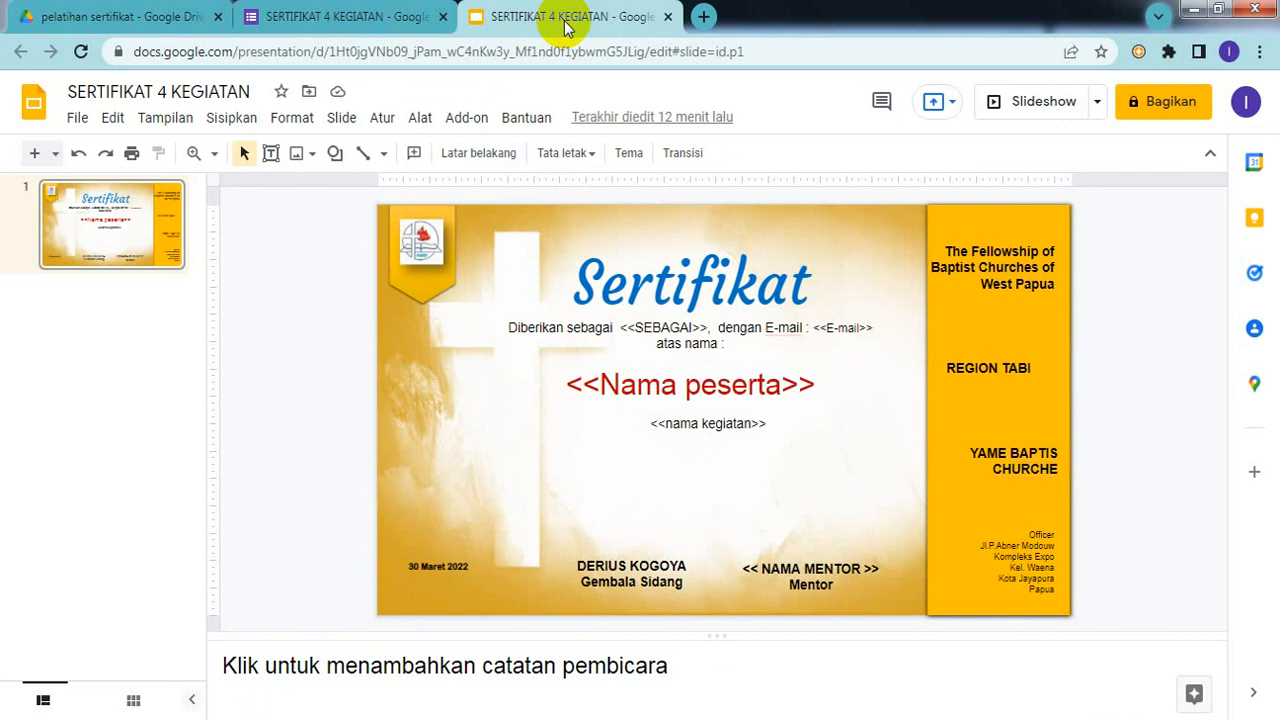
{"action": "left_click", "coordinate": [357, 17]}
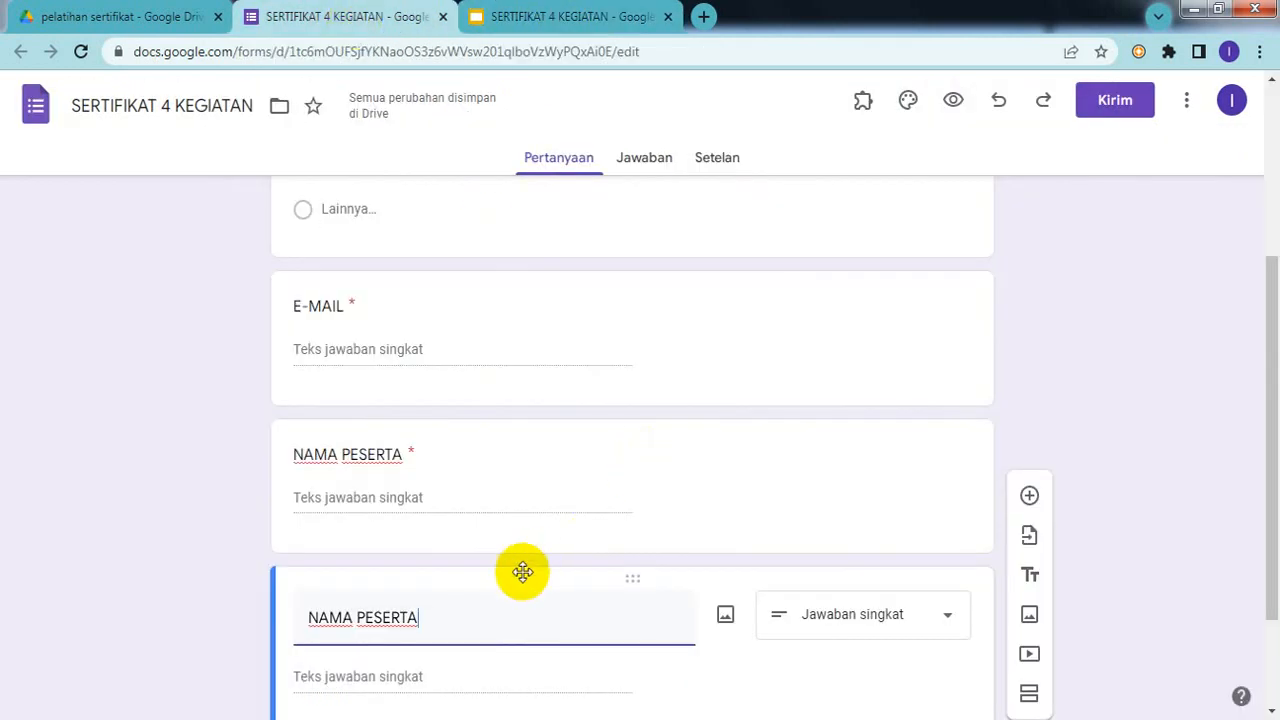
{"action": "key", "text": "BackSpace"}
{"action": "key", "text": "BackSpace"}
{"action": "key", "text": "BackSpace"}
{"action": "key", "text": "BackSpace"}
{"action": "key", "text": "BackSpace"}
{"action": "key", "text": "BackSpace"}
{"action": "key", "text": "BackSpace"}
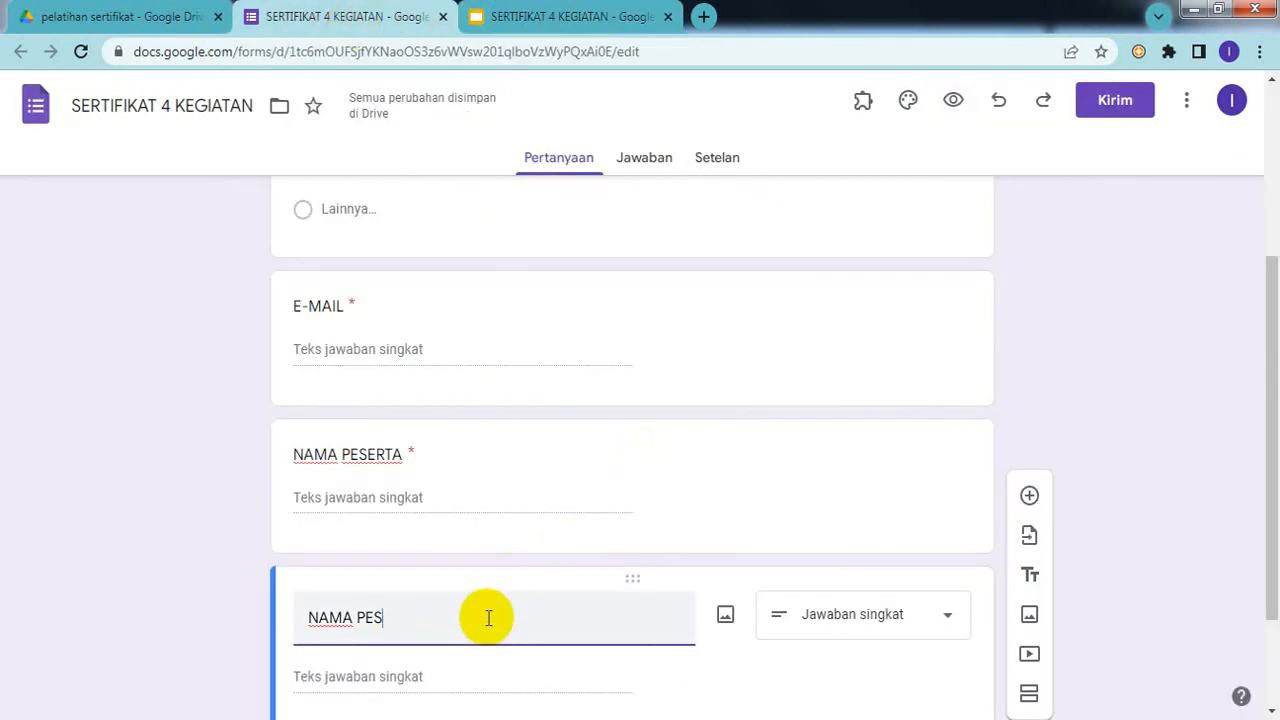
{"action": "type", "text": "K"}
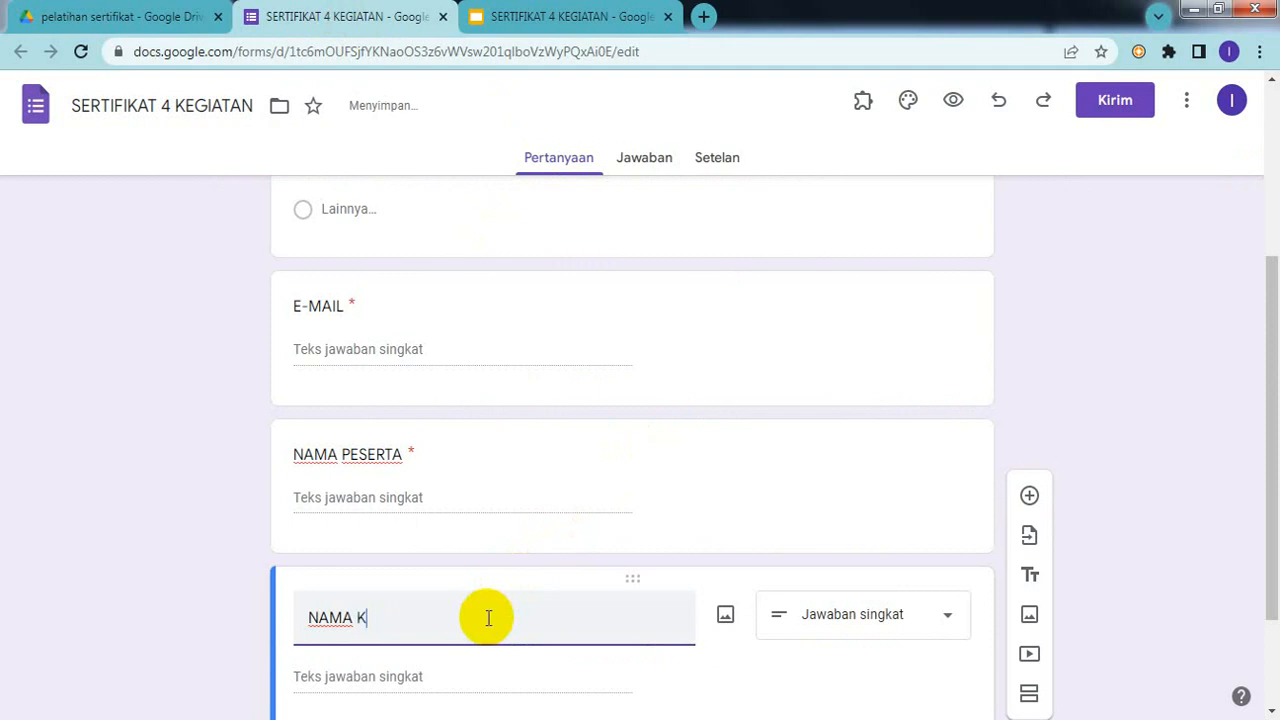
{"action": "type", "text": "EGIATAN"}
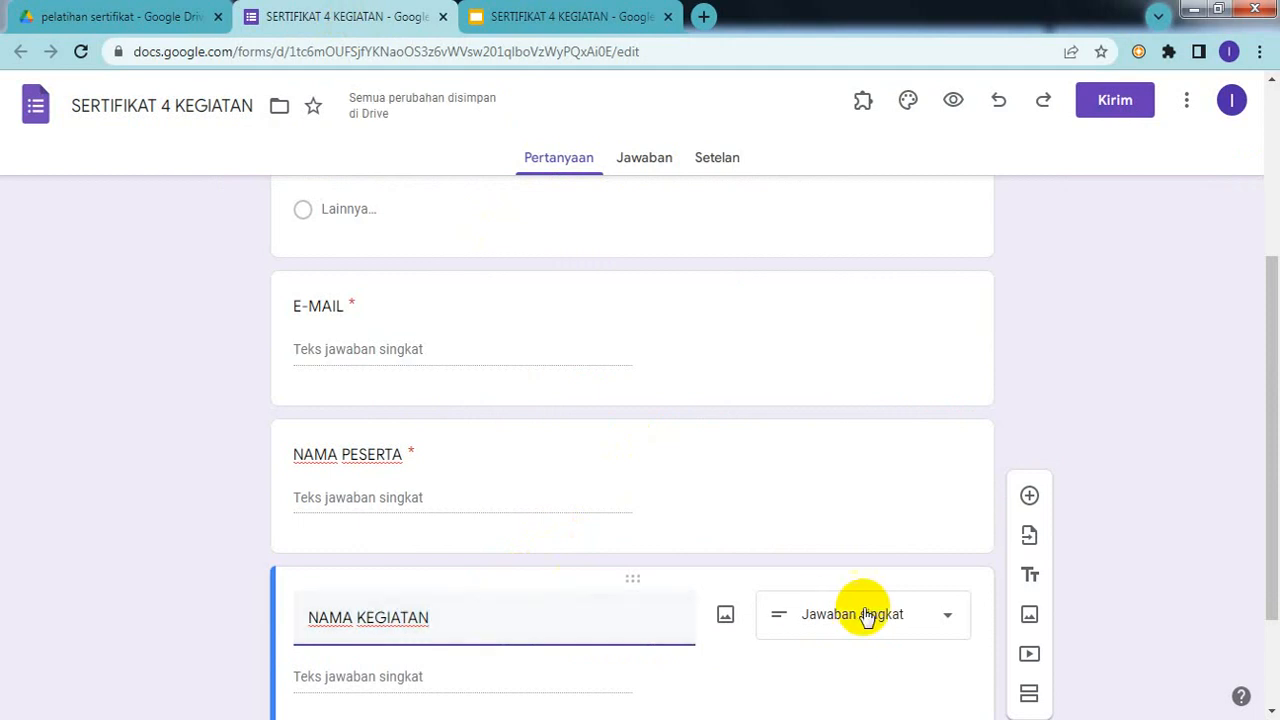
Step: Switch the NAMA KEGIATAN question's answer type from short answer to Paragraf
{"action": "left_click", "coordinate": [908, 617]}
{"action": "left_click", "coordinate": [938, 620]}
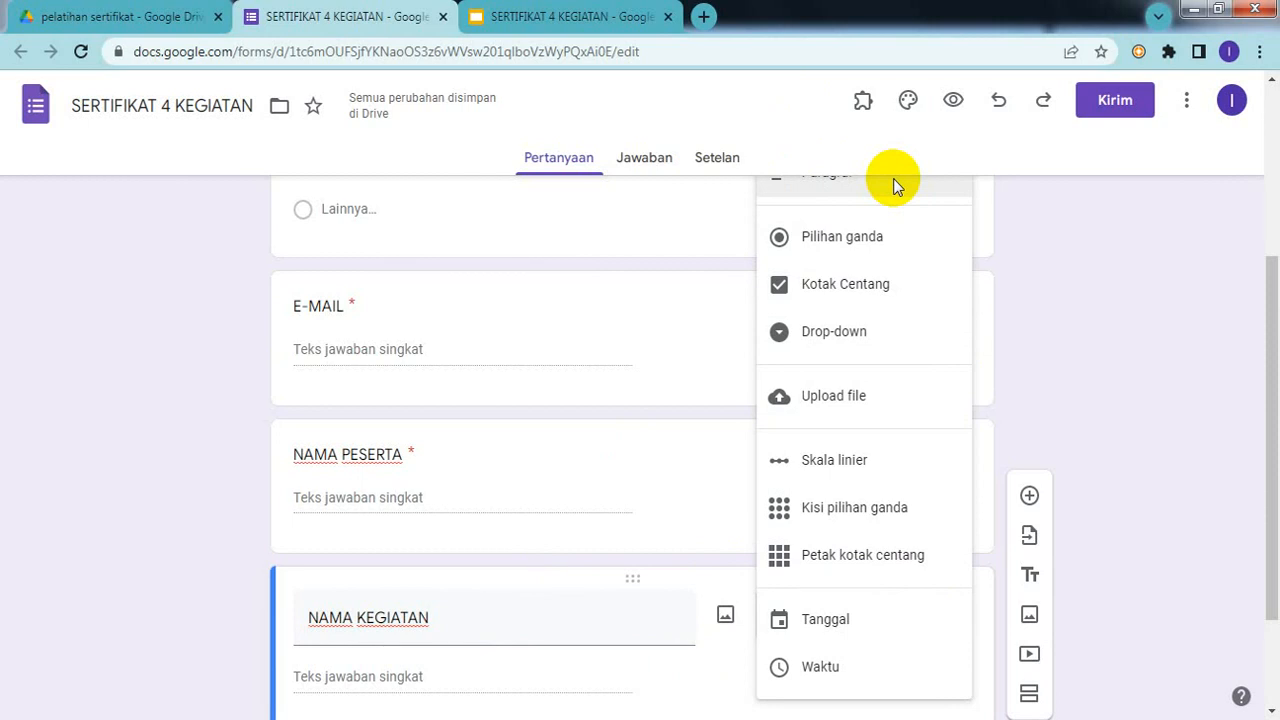
{"action": "key", "text": "Escape"}
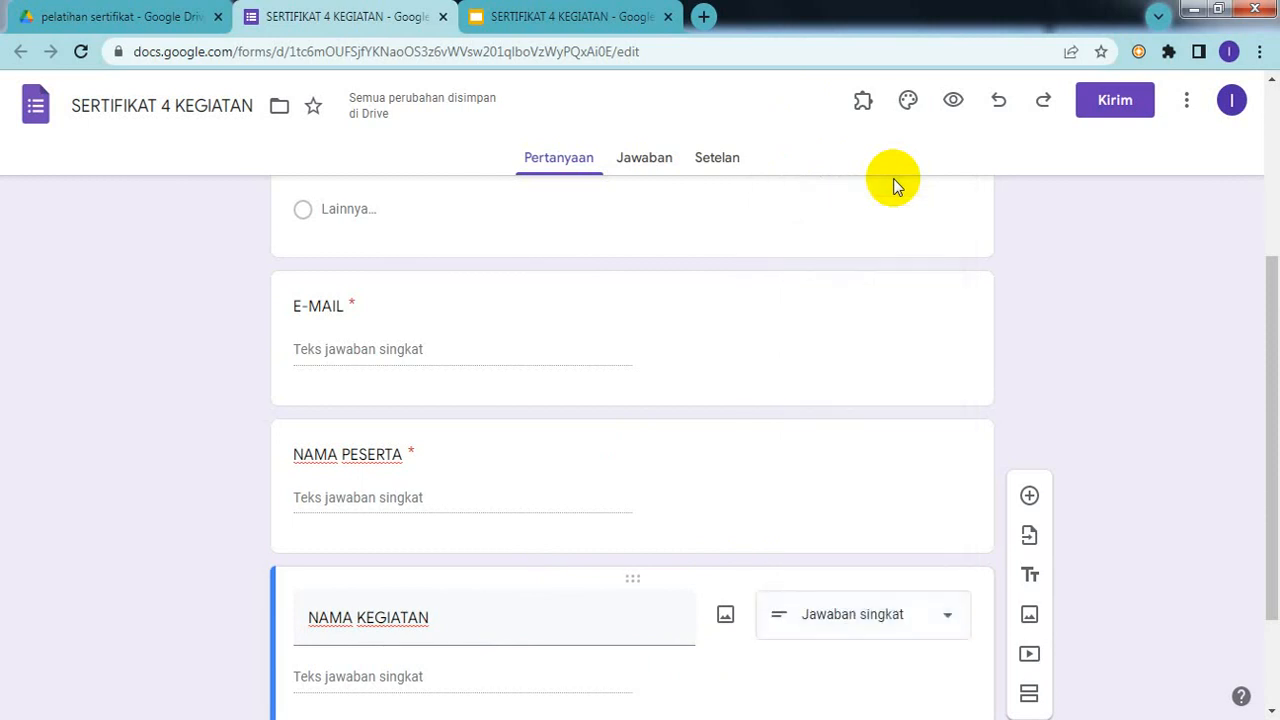
{"action": "left_click", "coordinate": [905, 627]}
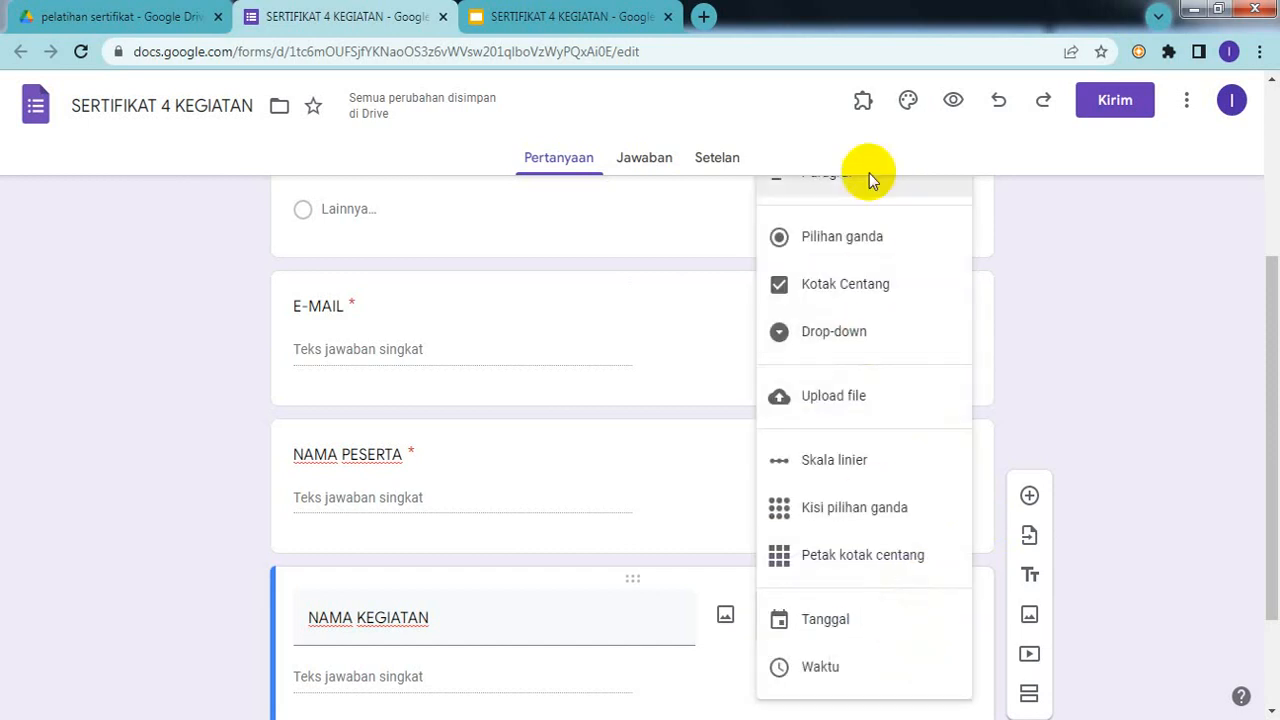
{"action": "left_click", "coordinate": [866, 184]}
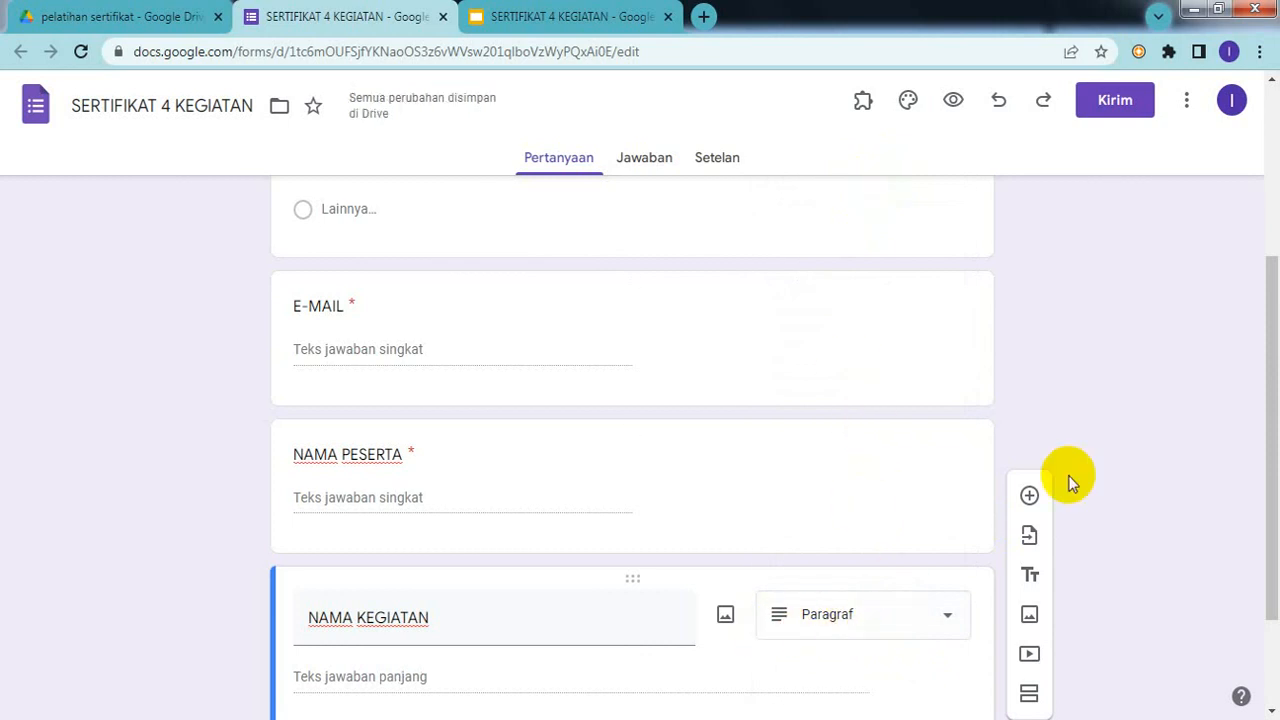
{"action": "left_click_drag", "start_coordinate": [1267, 266], "coordinate": [1275, 398]}
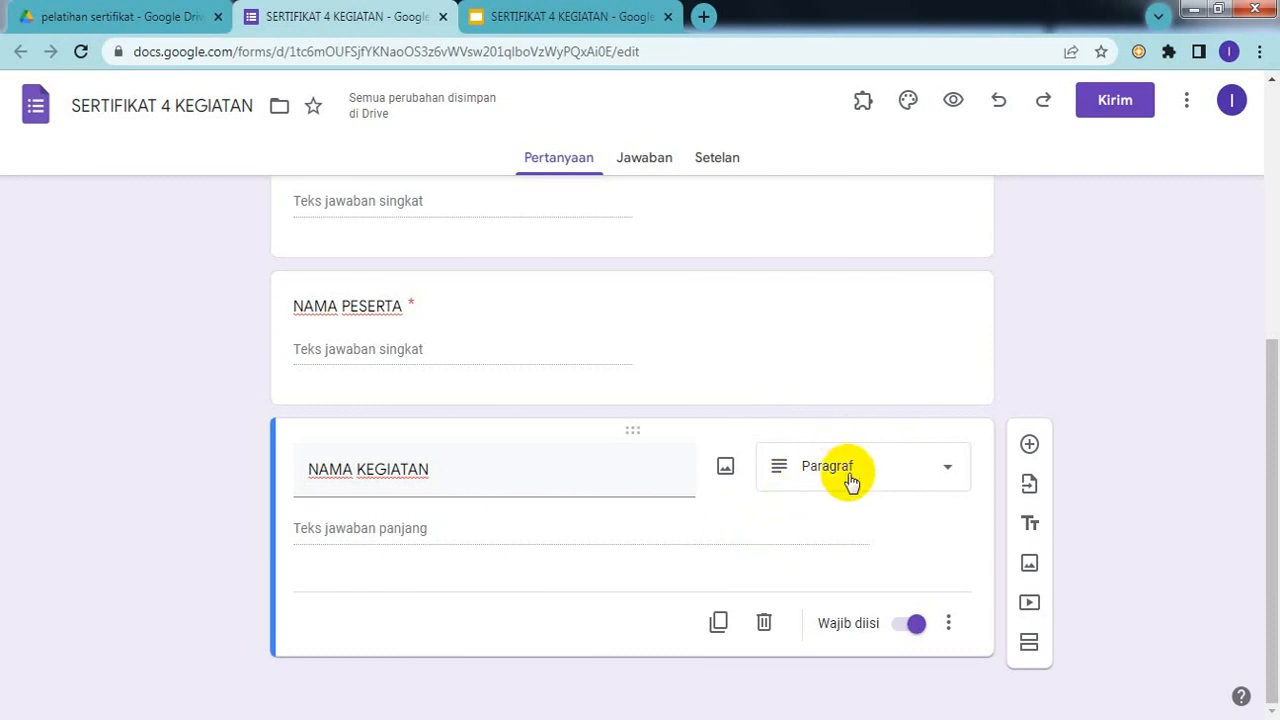
Step: Set NAMA KEGIATAN to the Kotak Centang type, leaving a single Opsi 1 choice
{"action": "left_click", "coordinate": [850, 482]}
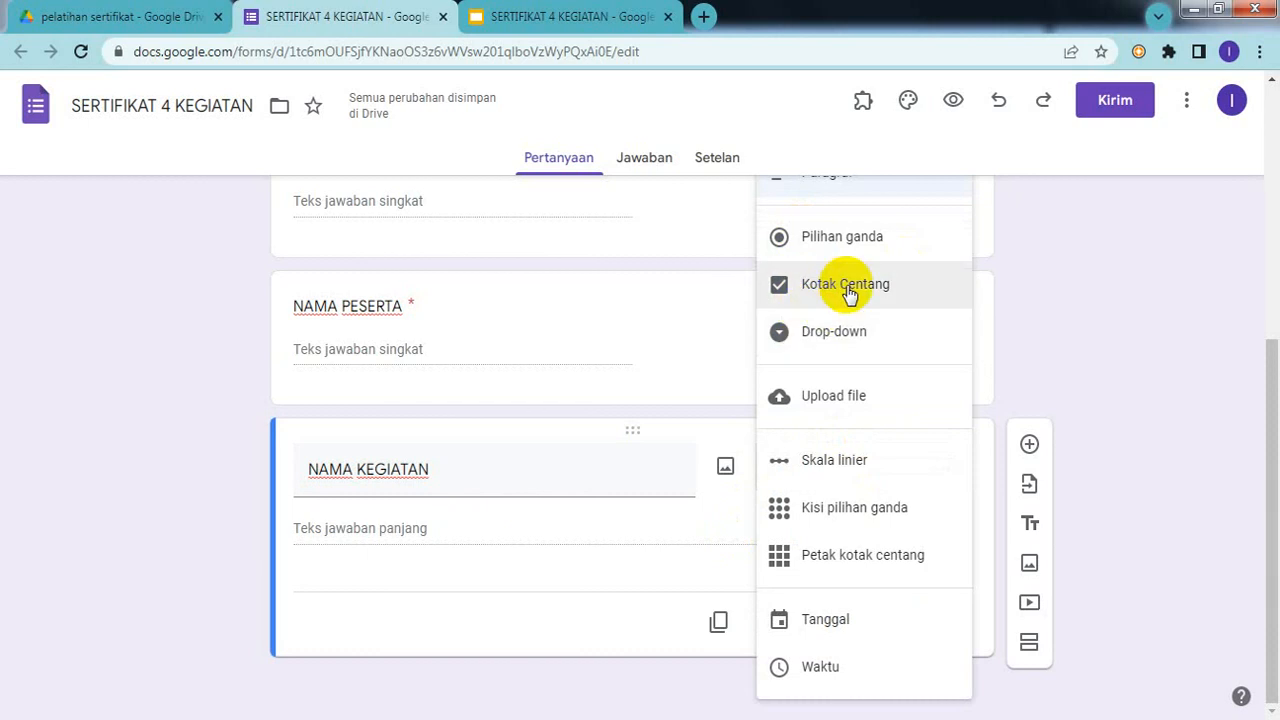
{"action": "left_click", "coordinate": [846, 285]}
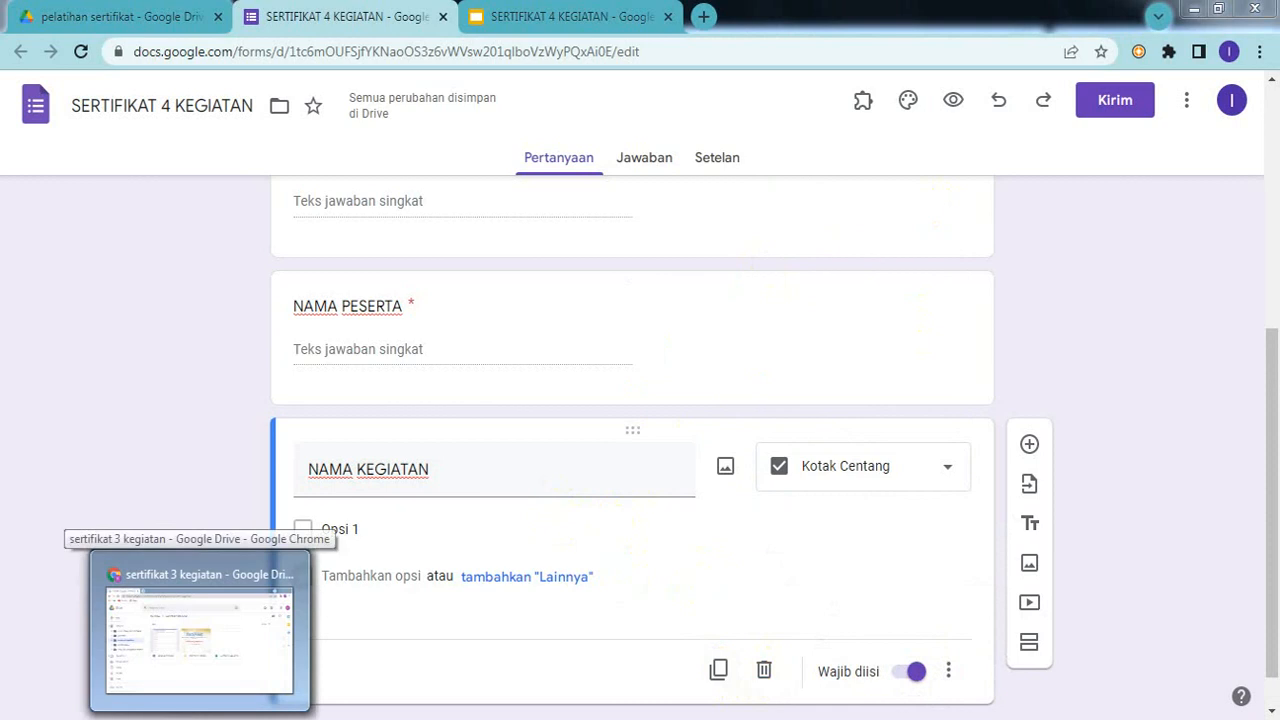
Step: Open the sertifikat 3 kegiatan form from its Google Drive folder
{"action": "left_click", "coordinate": [200, 717]}
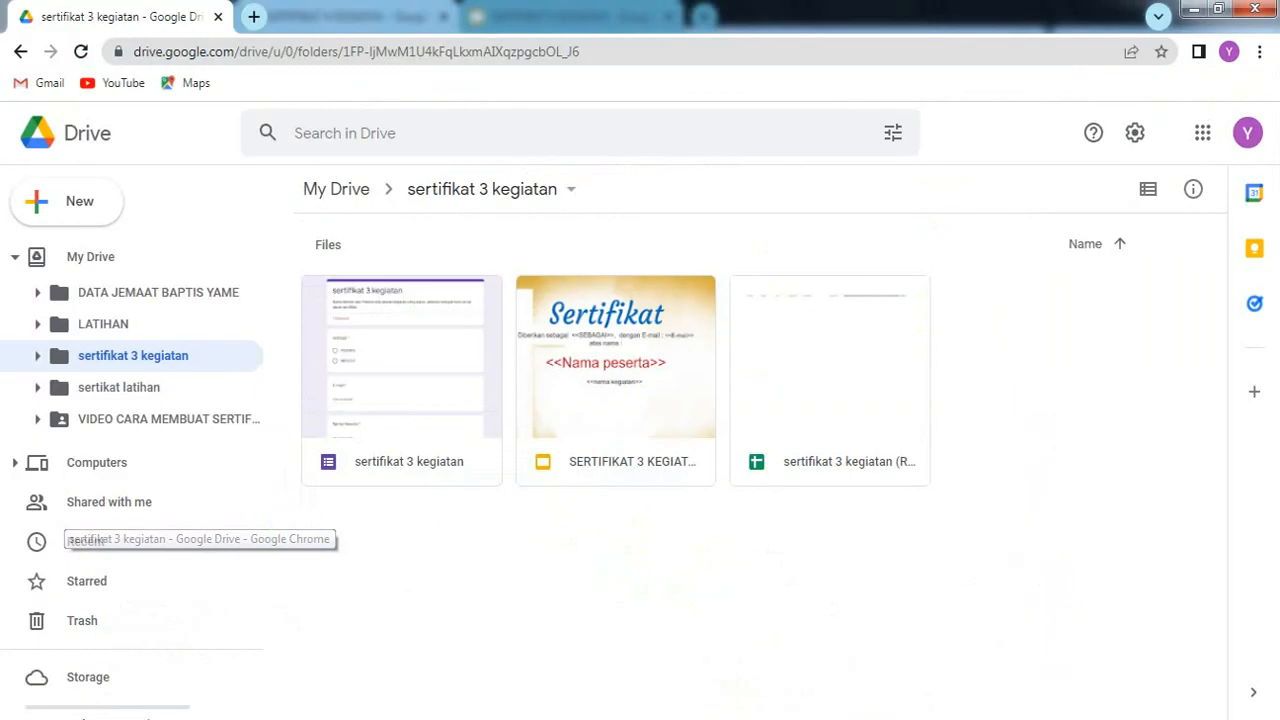
{"action": "double_click", "coordinate": [379, 412]}
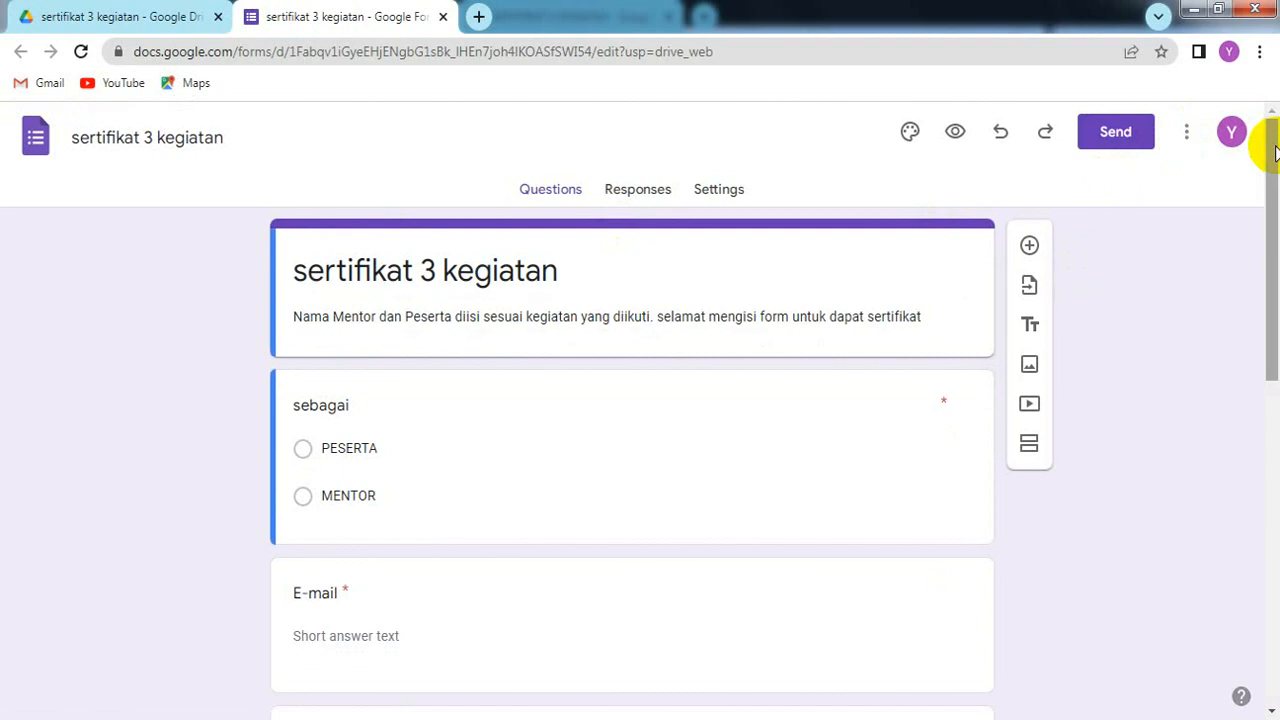
Step: Scroll to the old form's Nama Kegiatan question and look over its activity choices
{"action": "left_click_drag", "start_coordinate": [1273, 148], "coordinate": [1262, 417]}
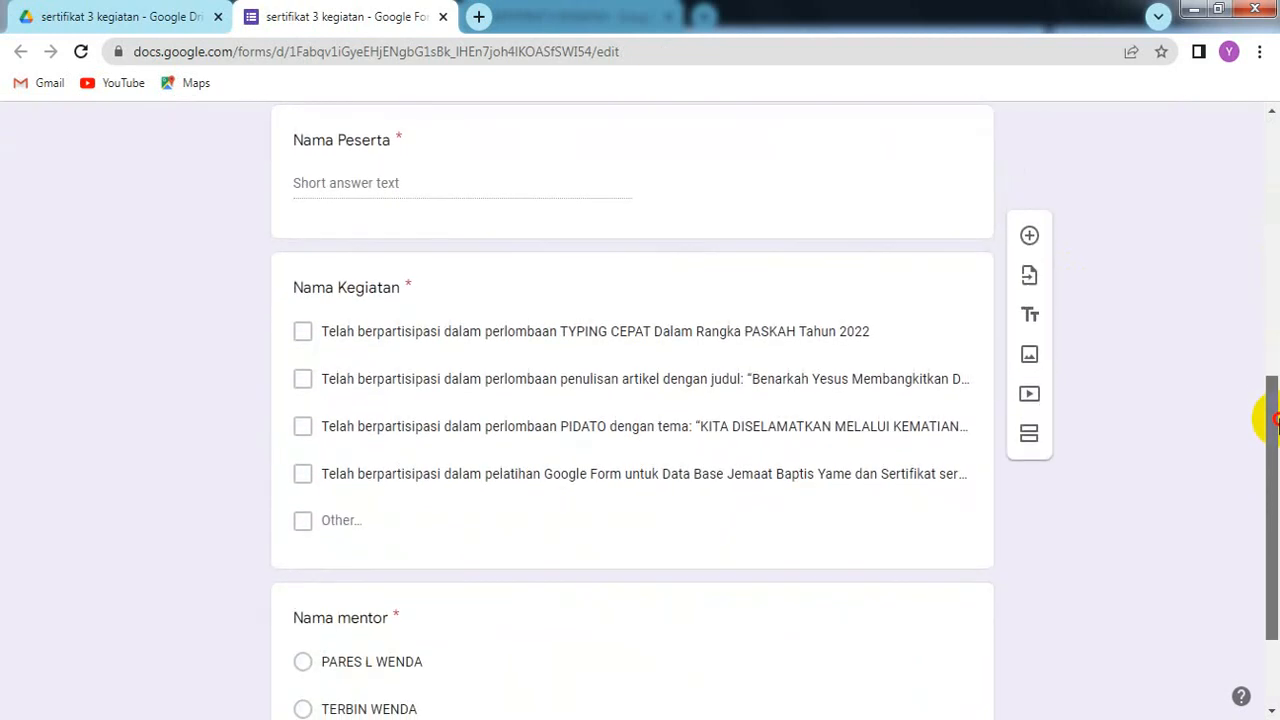
{"action": "left_click", "coordinate": [501, 340]}
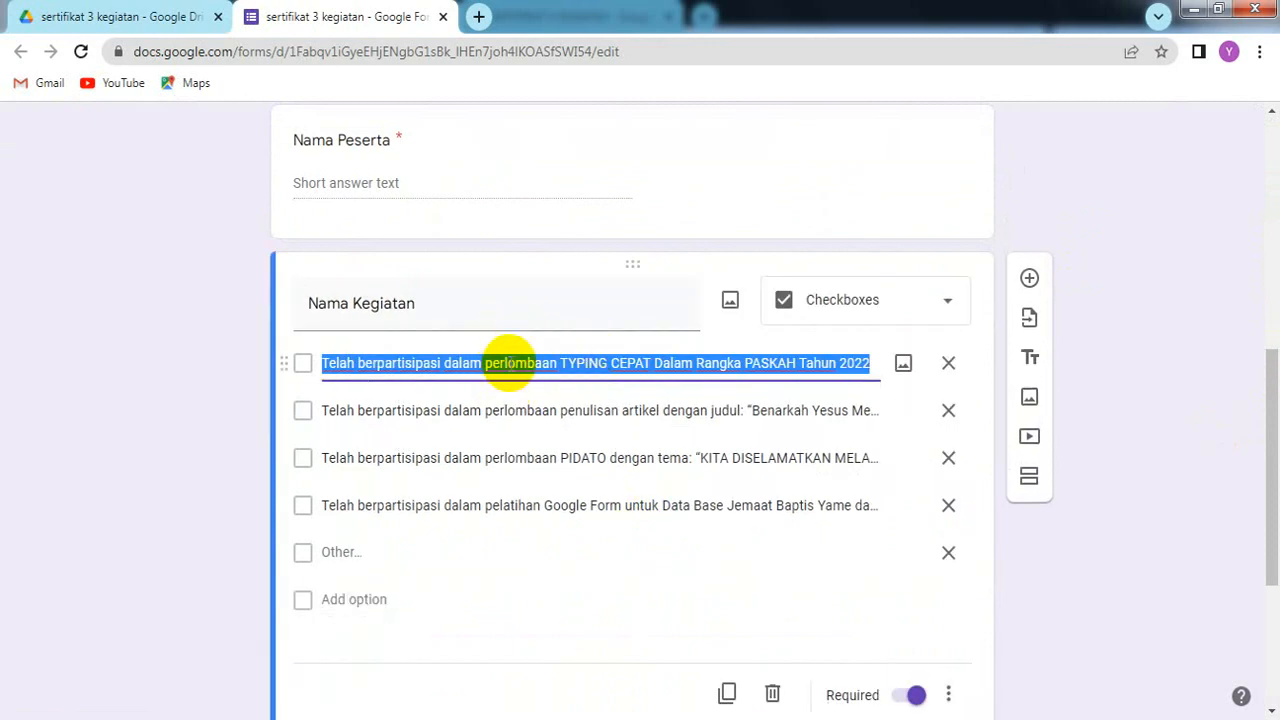
{"action": "right_click", "coordinate": [508, 363]}
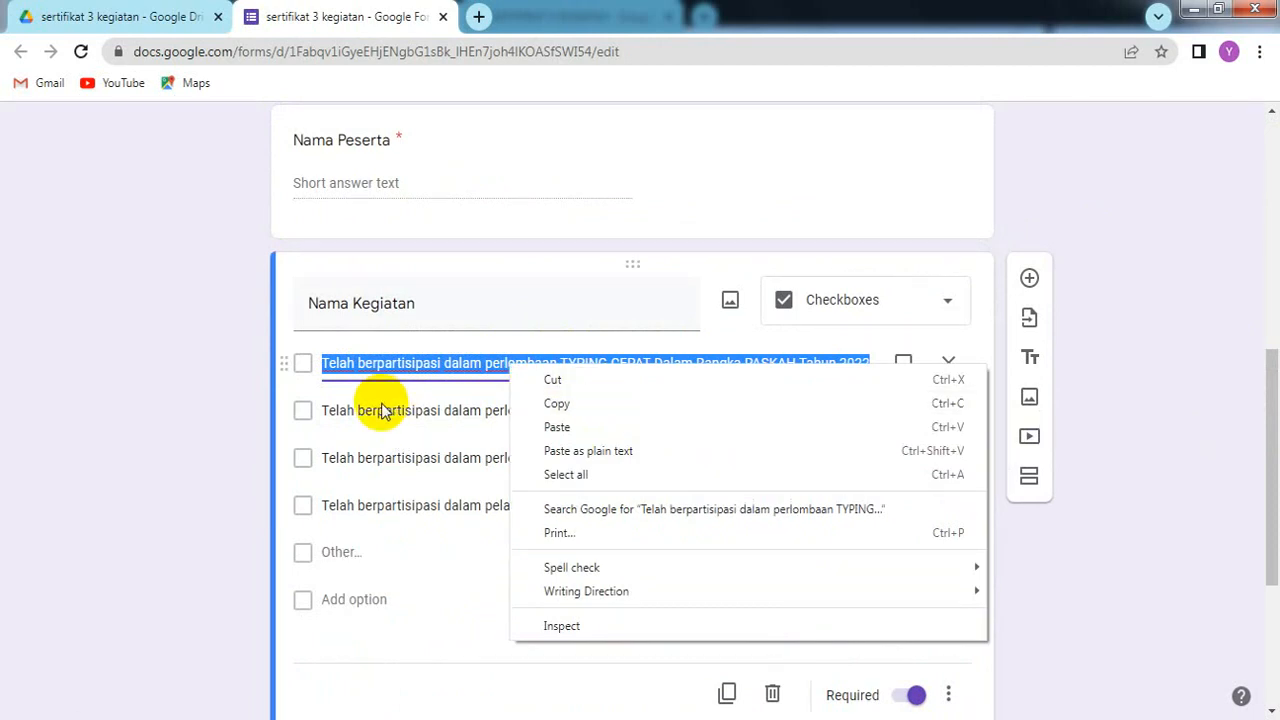
{"action": "left_click", "coordinate": [308, 332]}
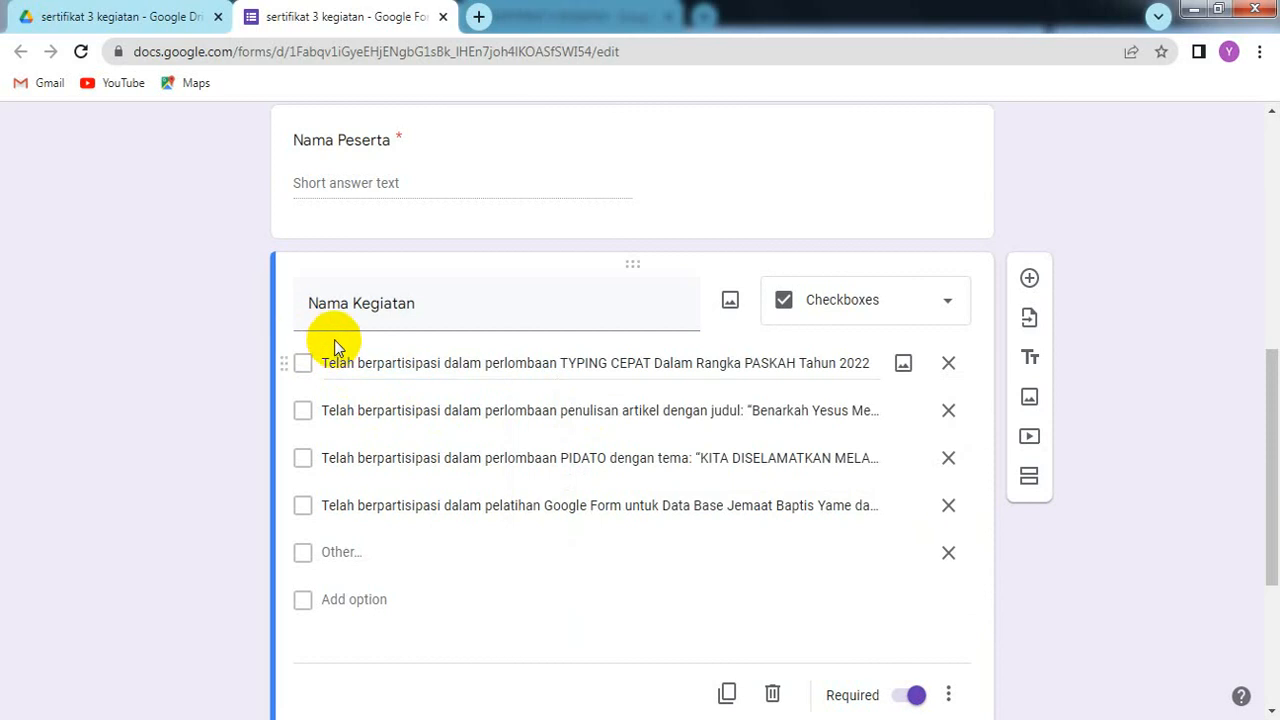
{"action": "left_click", "coordinate": [335, 435]}
{"action": "left_click", "coordinate": [336, 440]}
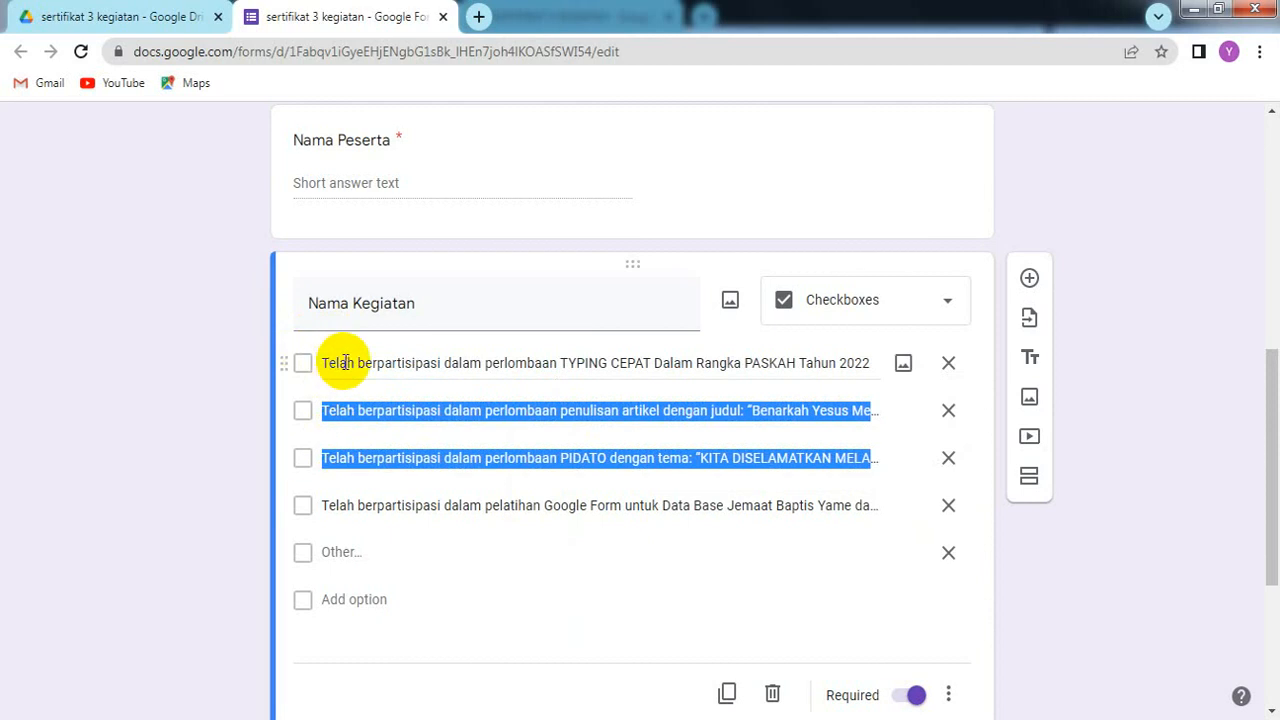
Step: Copy the first choice's TYPING CEPAT participation sentence to the clipboard
{"action": "left_click", "coordinate": [343, 362]}
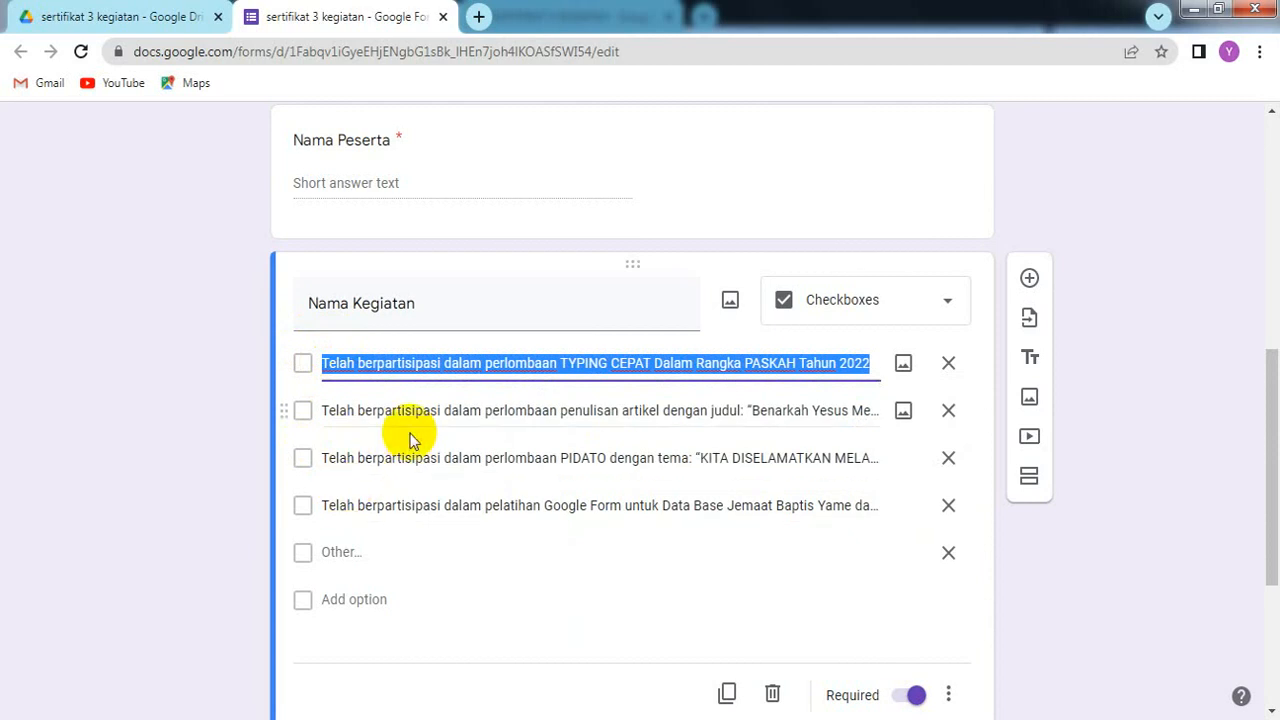
{"action": "left_click", "coordinate": [414, 418]}
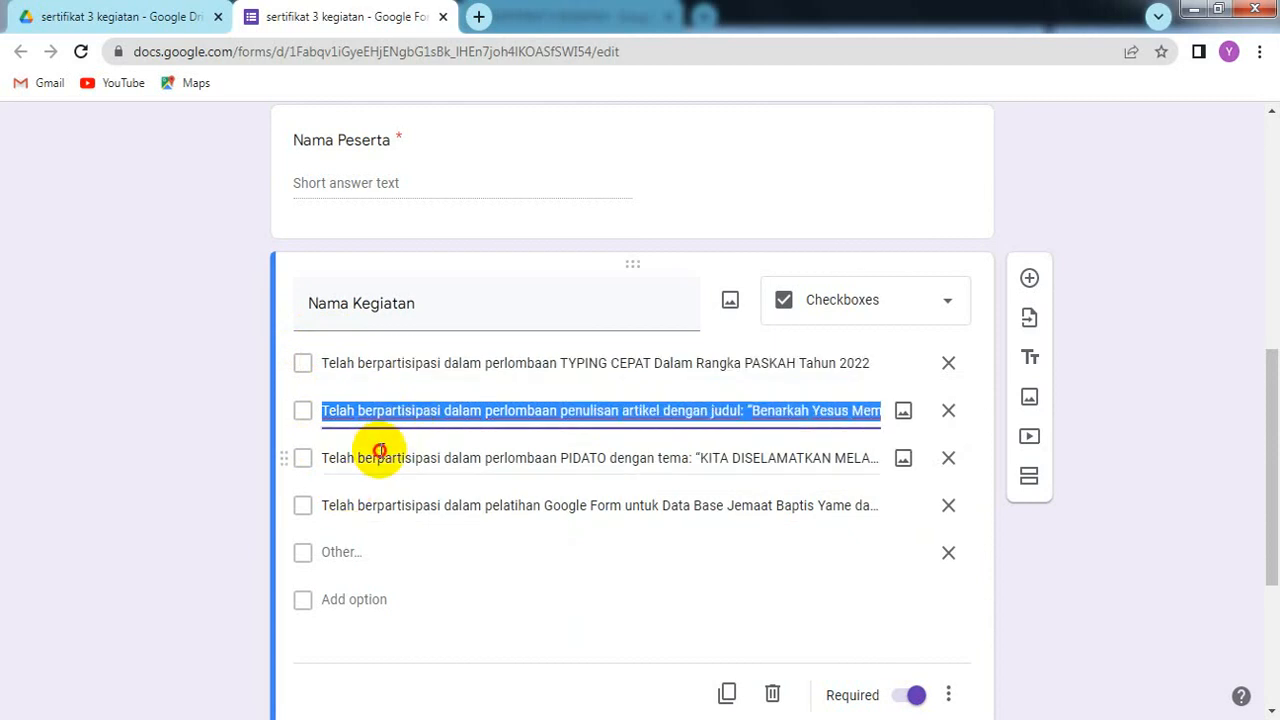
{"action": "left_click", "coordinate": [380, 452]}
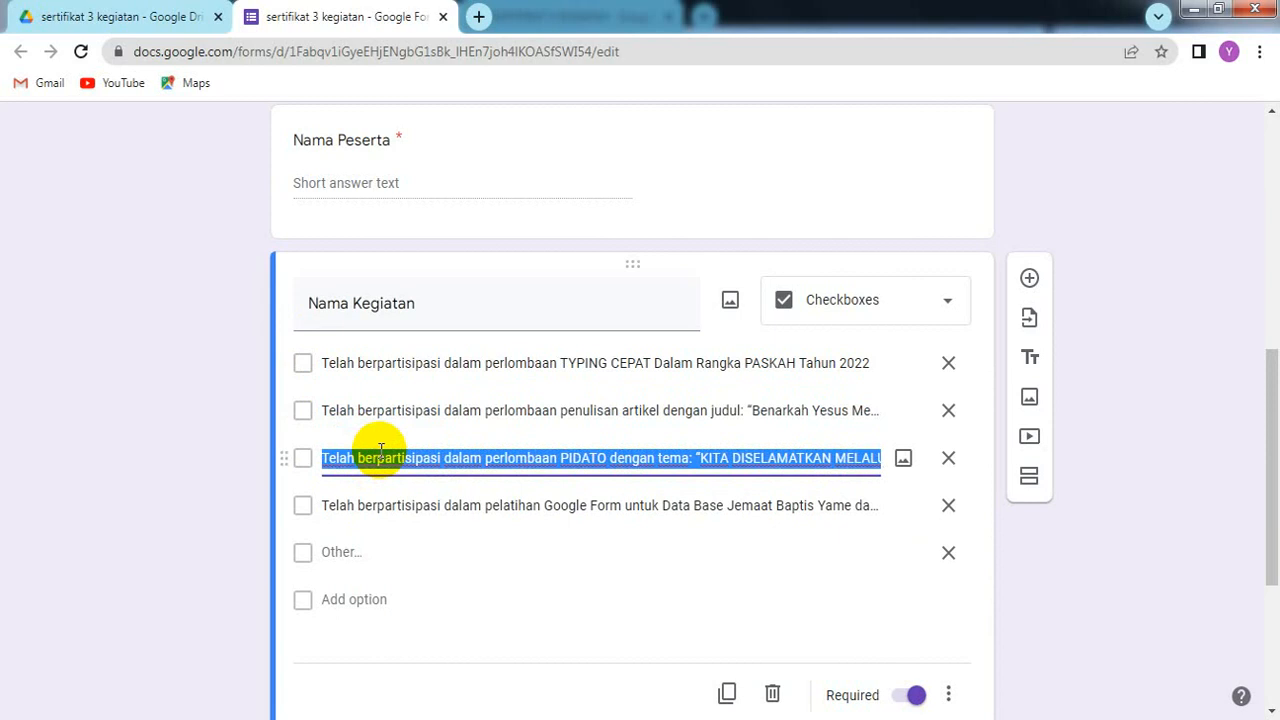
{"action": "left_click", "coordinate": [372, 355]}
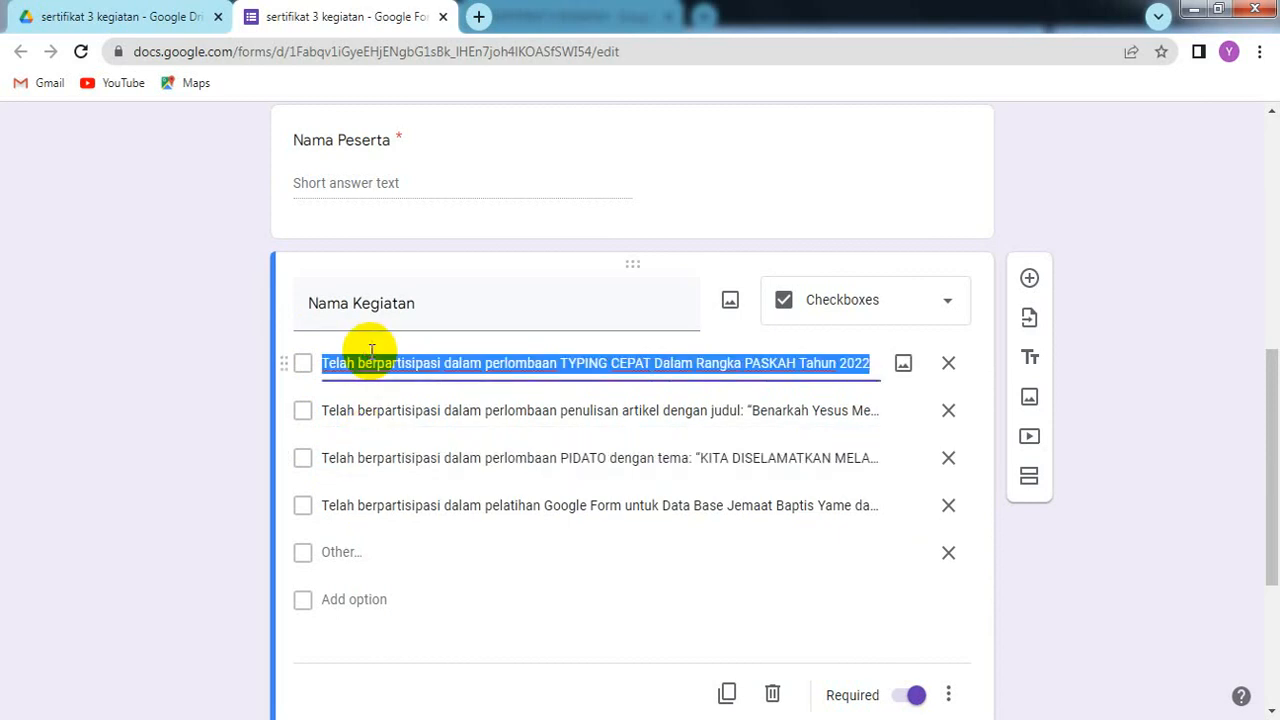
{"action": "right_click", "coordinate": [370, 352]}
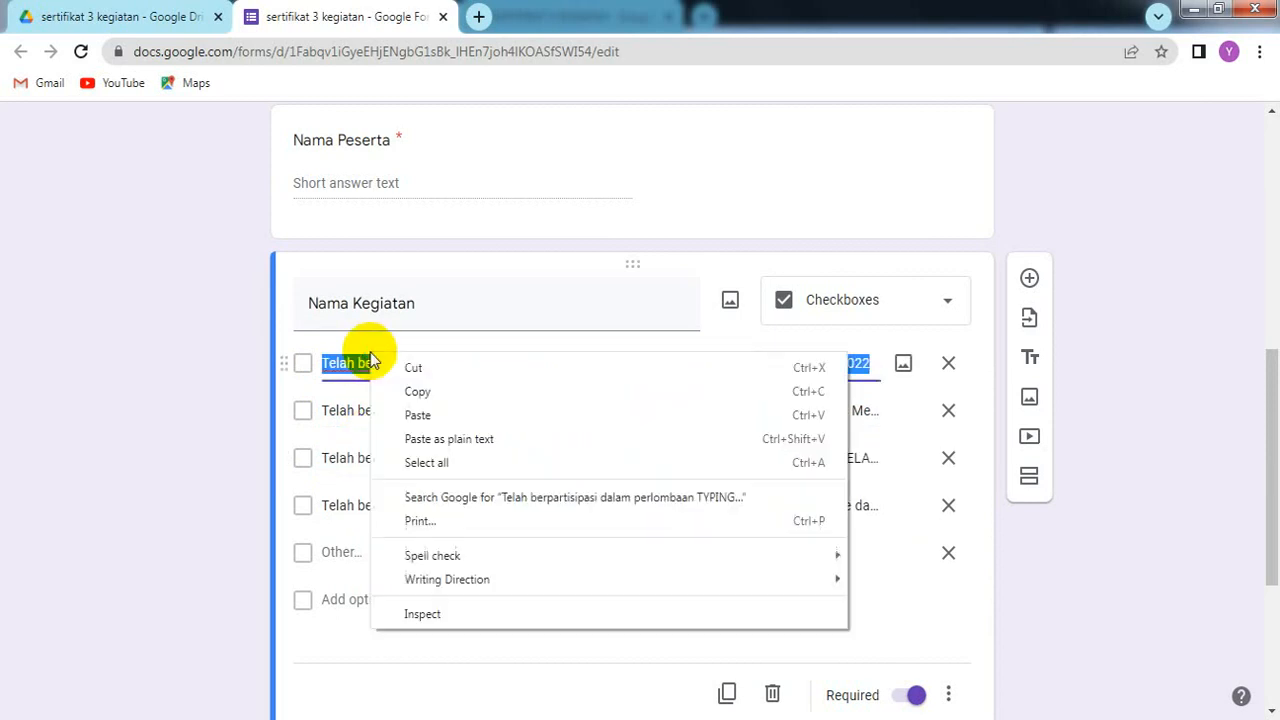
{"action": "left_click", "coordinate": [418, 391]}
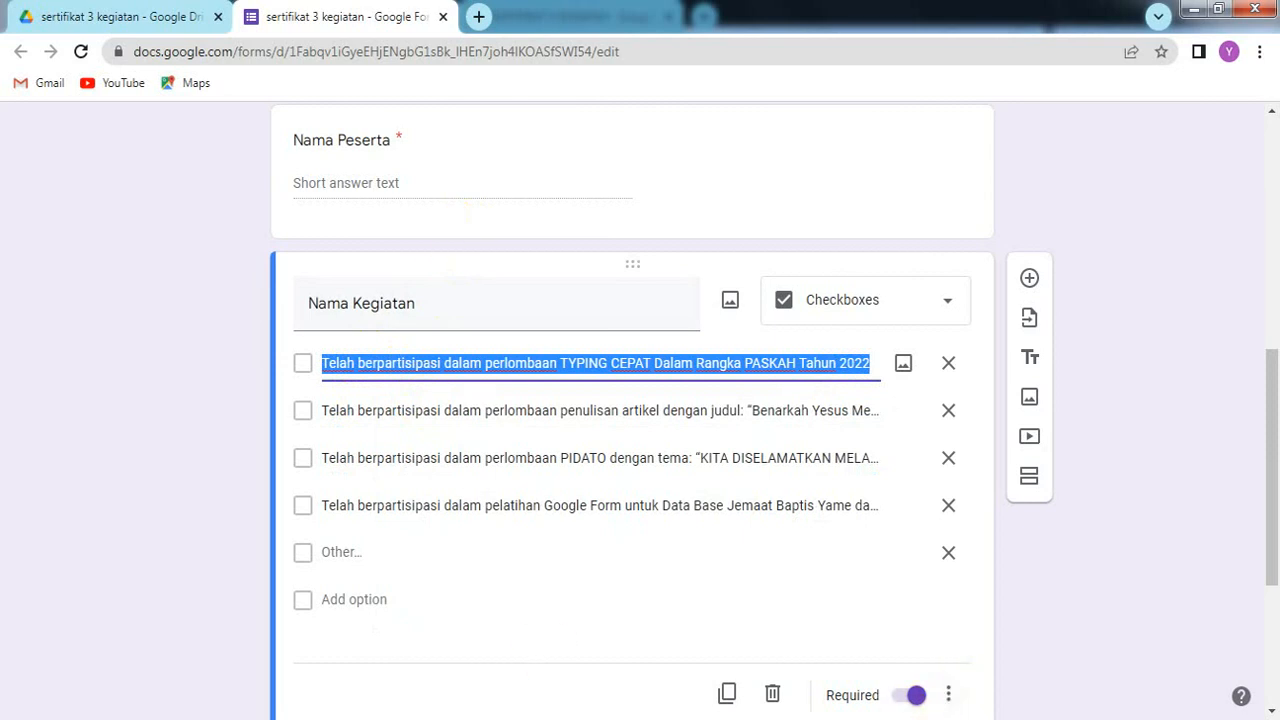
{"action": "key", "text": "alt+Tab"}
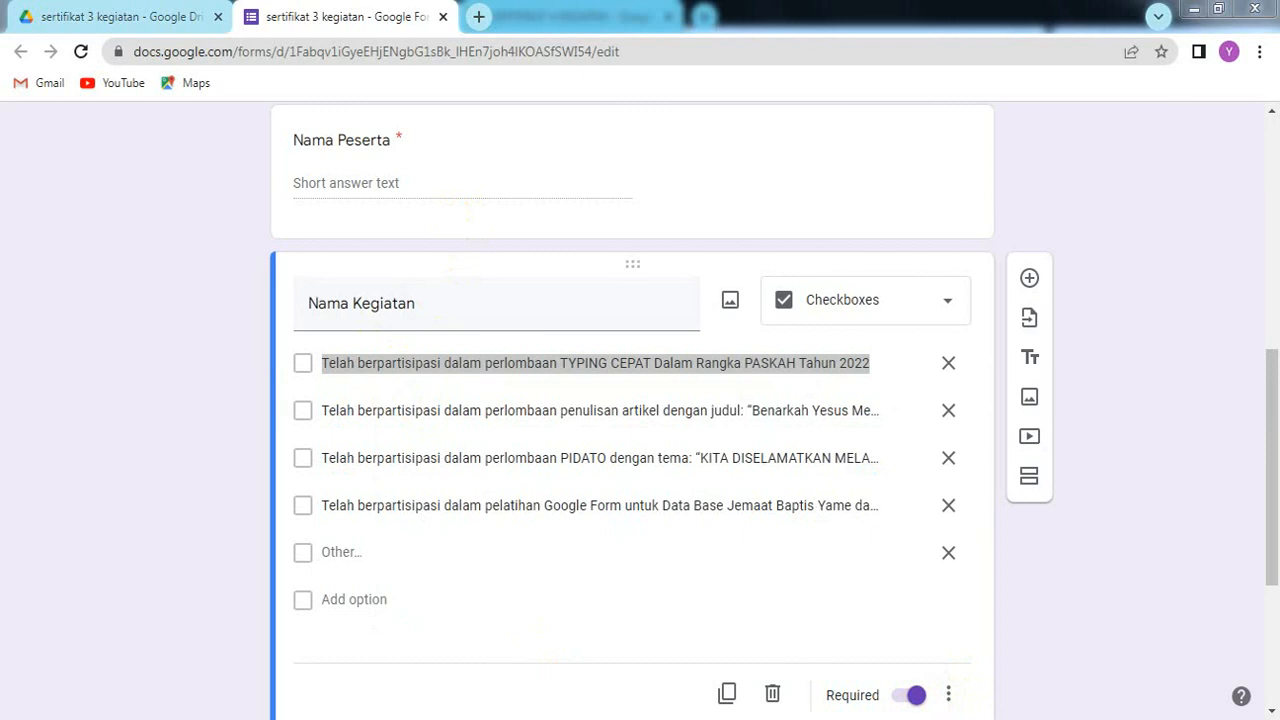
{"action": "mouse_move", "coordinate": [878, 719]}
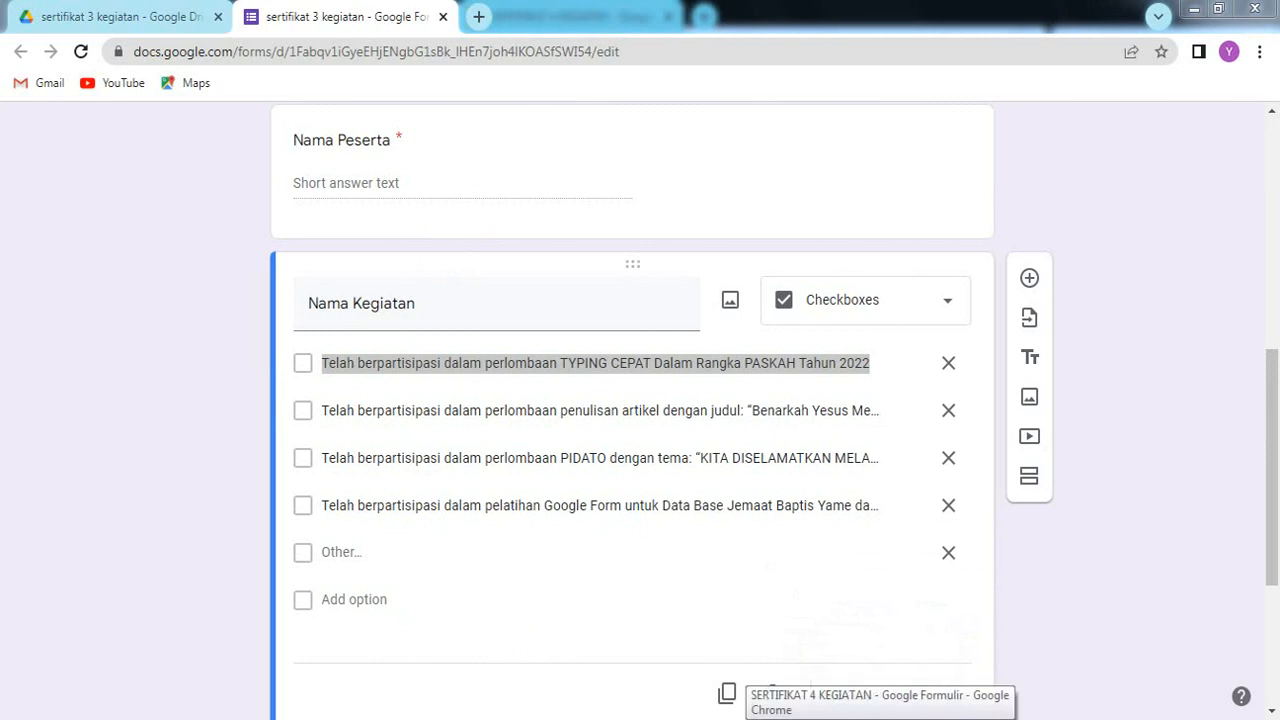
Step: Paste the TYPING CEPAT sentence as the first option and add a Lainnya choice
{"action": "left_click", "coordinate": [880, 718]}
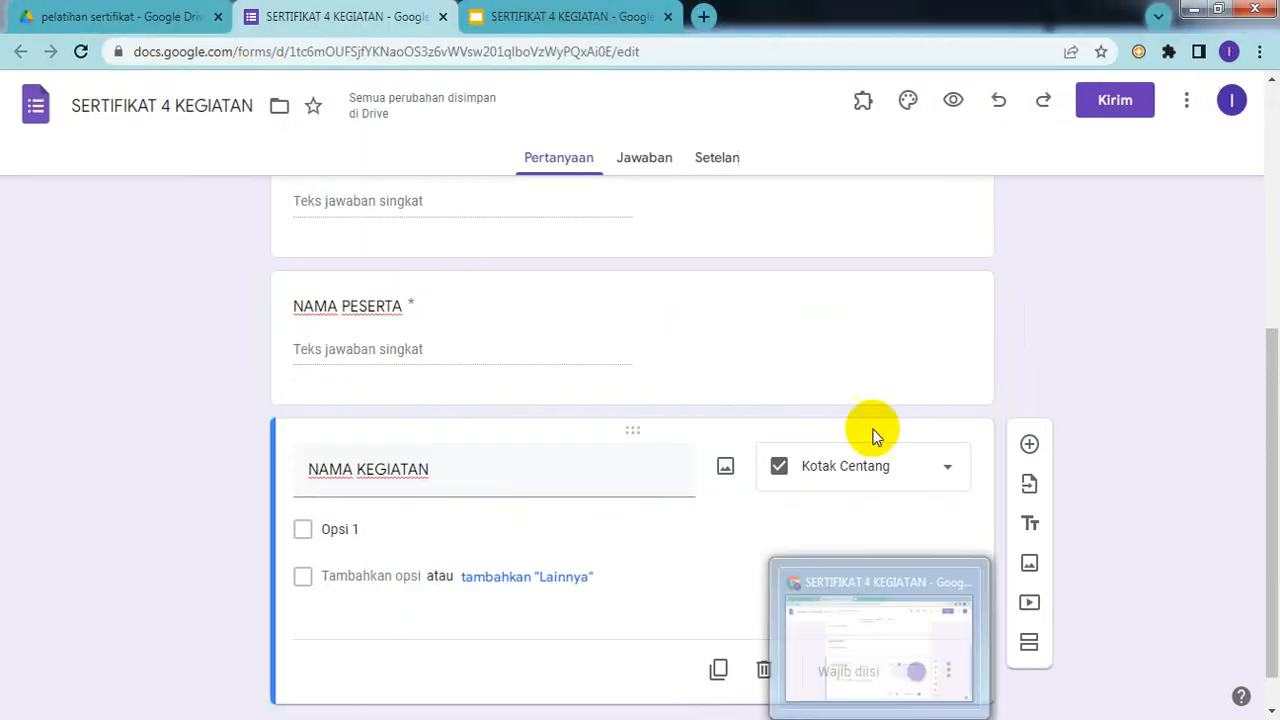
{"action": "left_click", "coordinate": [352, 529]}
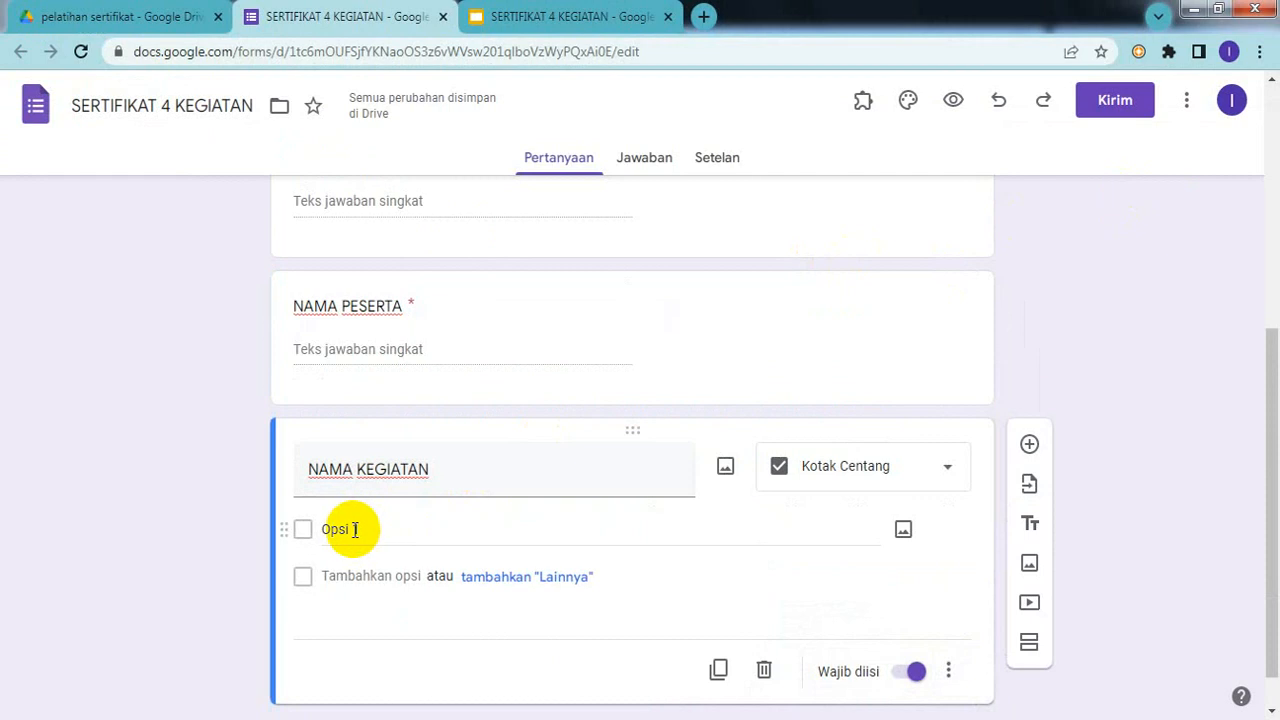
{"action": "left_click", "coordinate": [352, 529]}
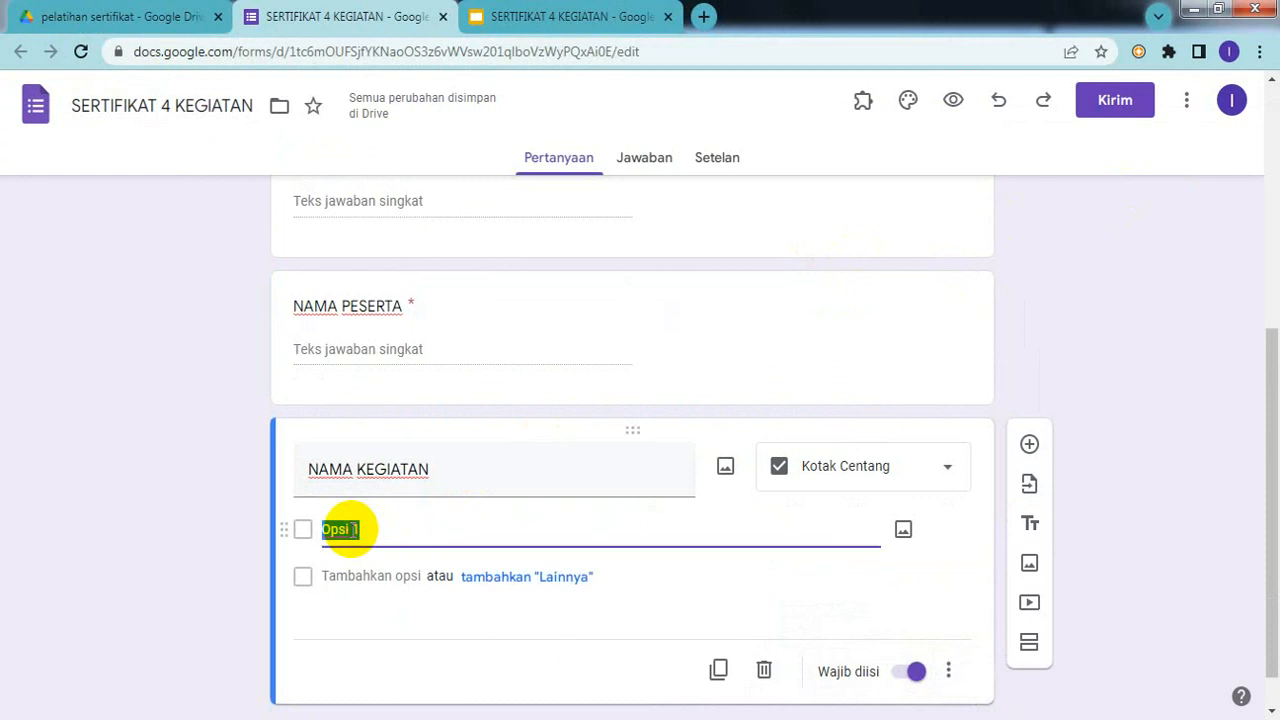
{"action": "key", "text": "ctrl+v"}
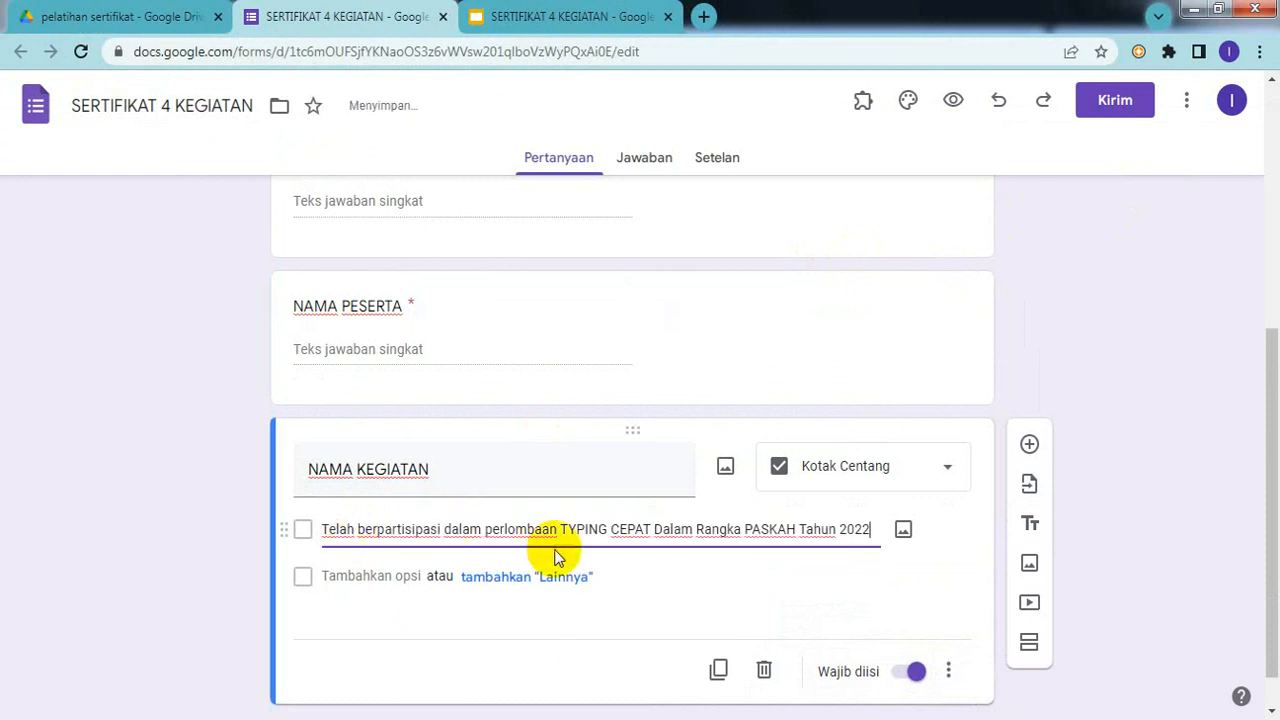
{"action": "left_click", "coordinate": [471, 578]}
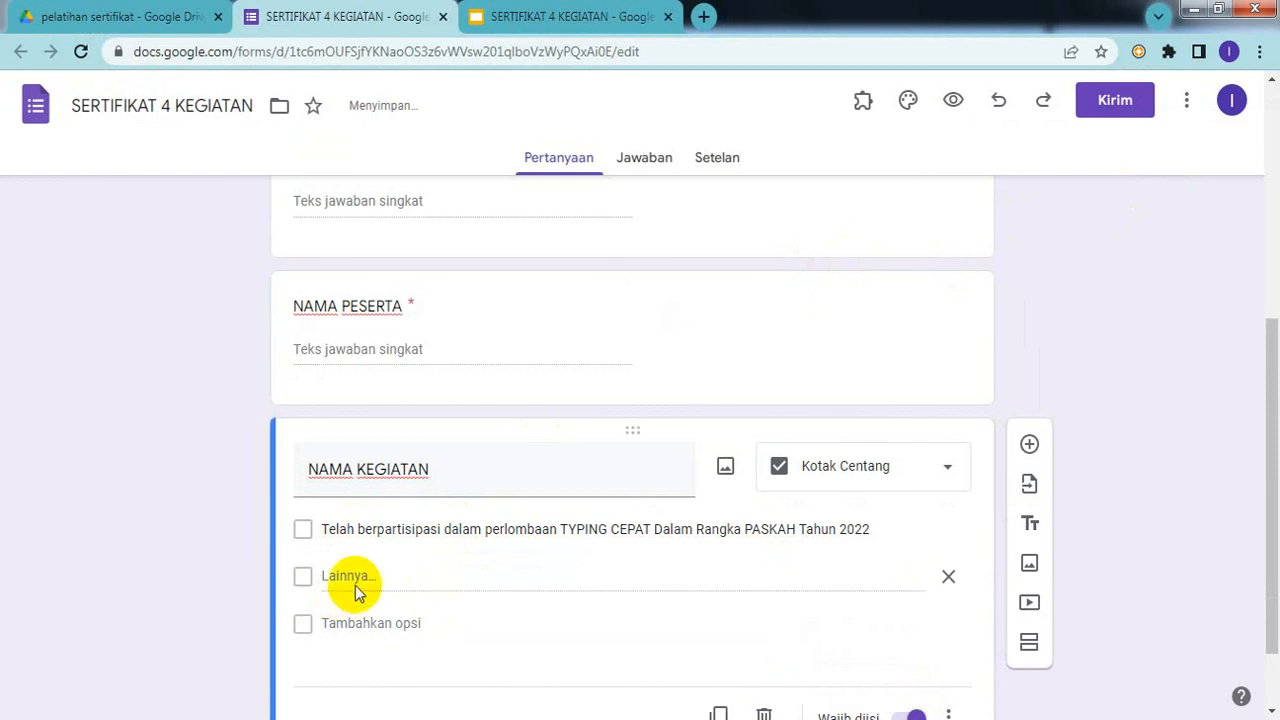
Step: Add a second option containing the article-writing participation sentence
{"action": "left_click", "coordinate": [347, 621]}
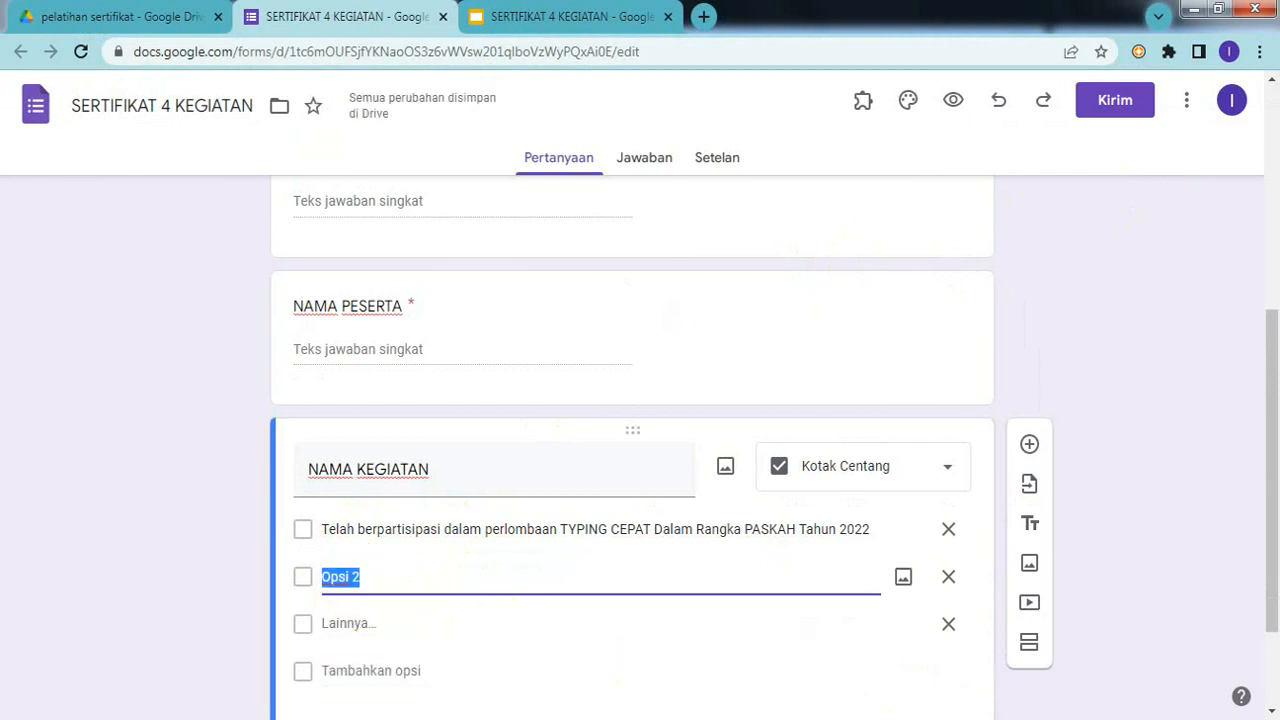
{"action": "key", "text": "alt+Tab"}
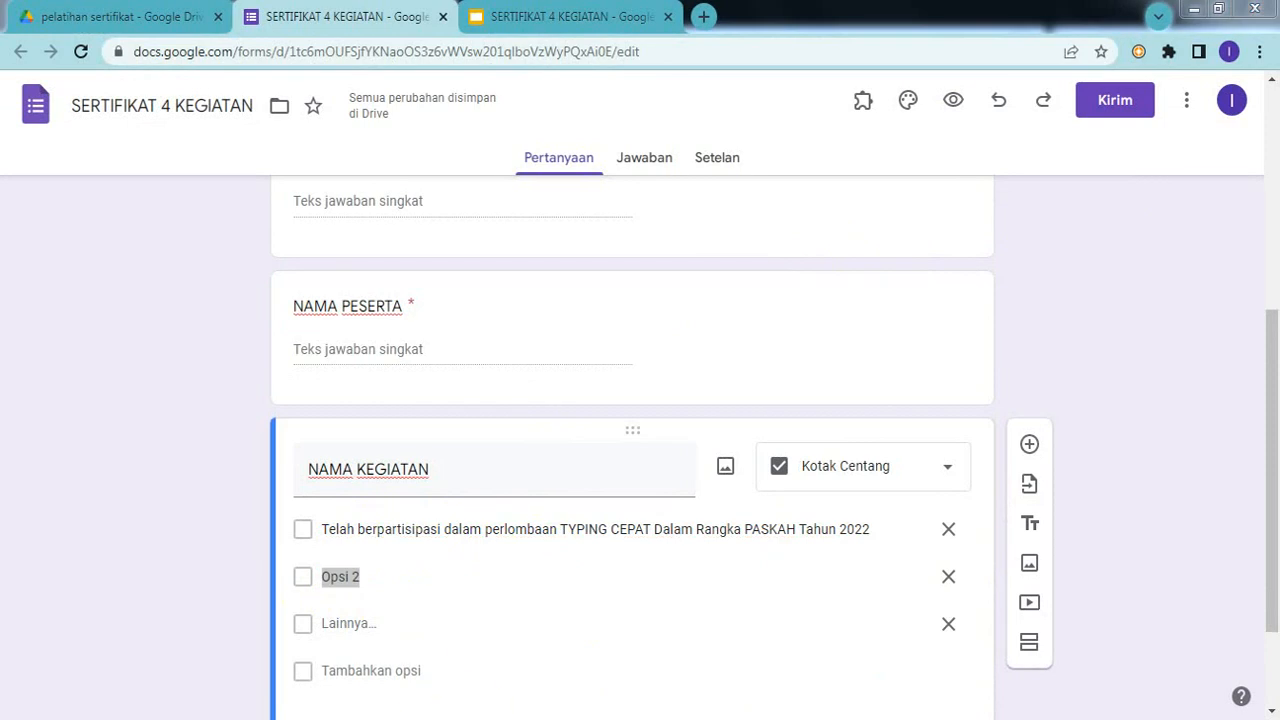
{"action": "left_click", "coordinate": [253, 655]}
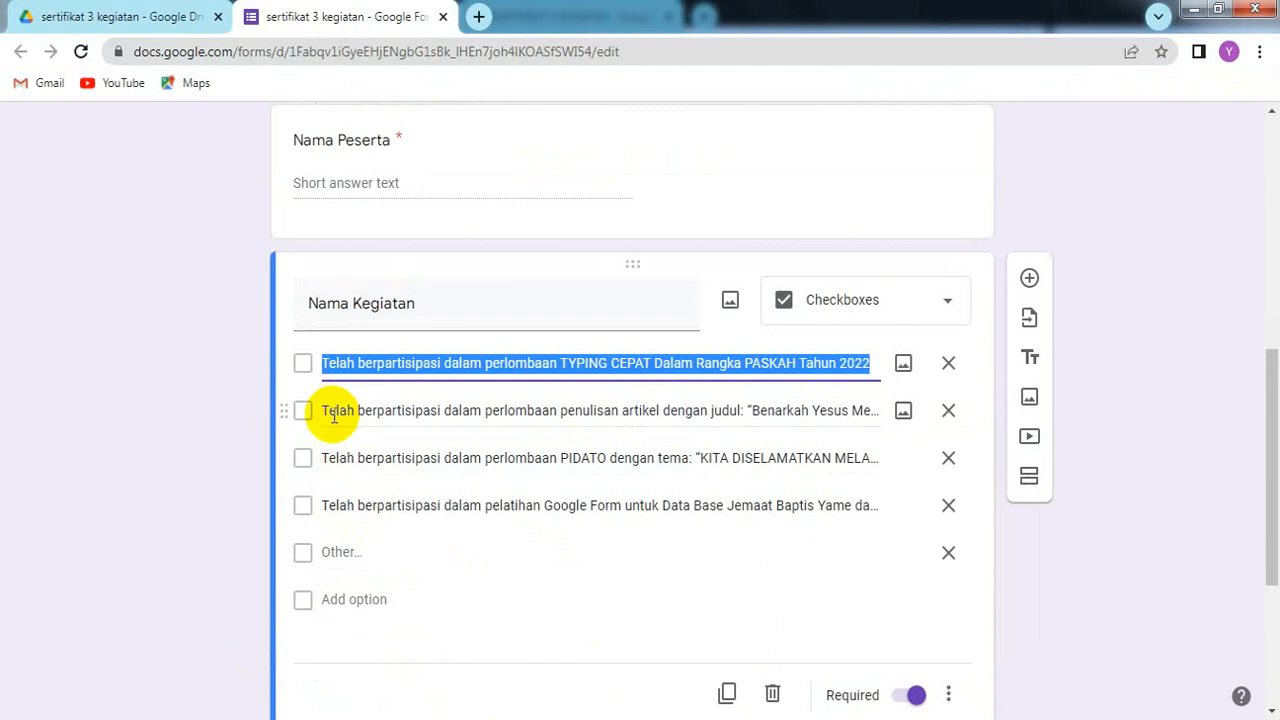
{"action": "triple_click", "coordinate": [333, 412]}
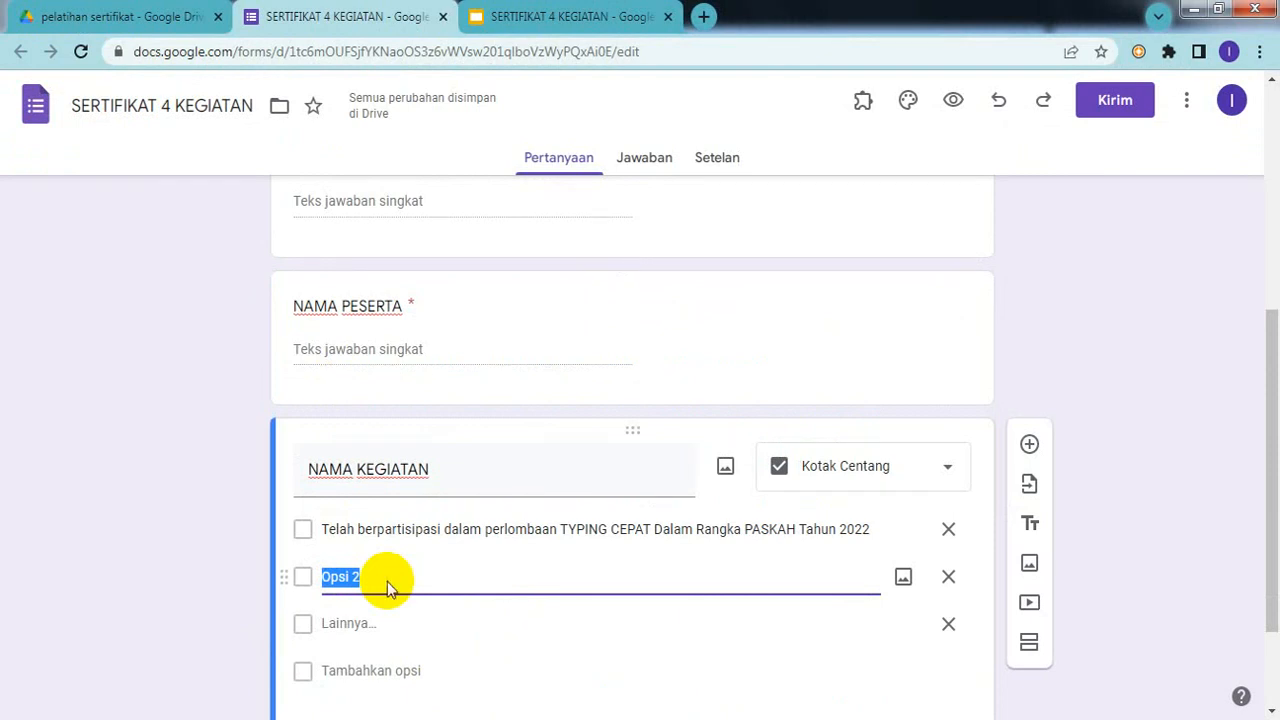
{"action": "key", "text": "ctrl+v"}
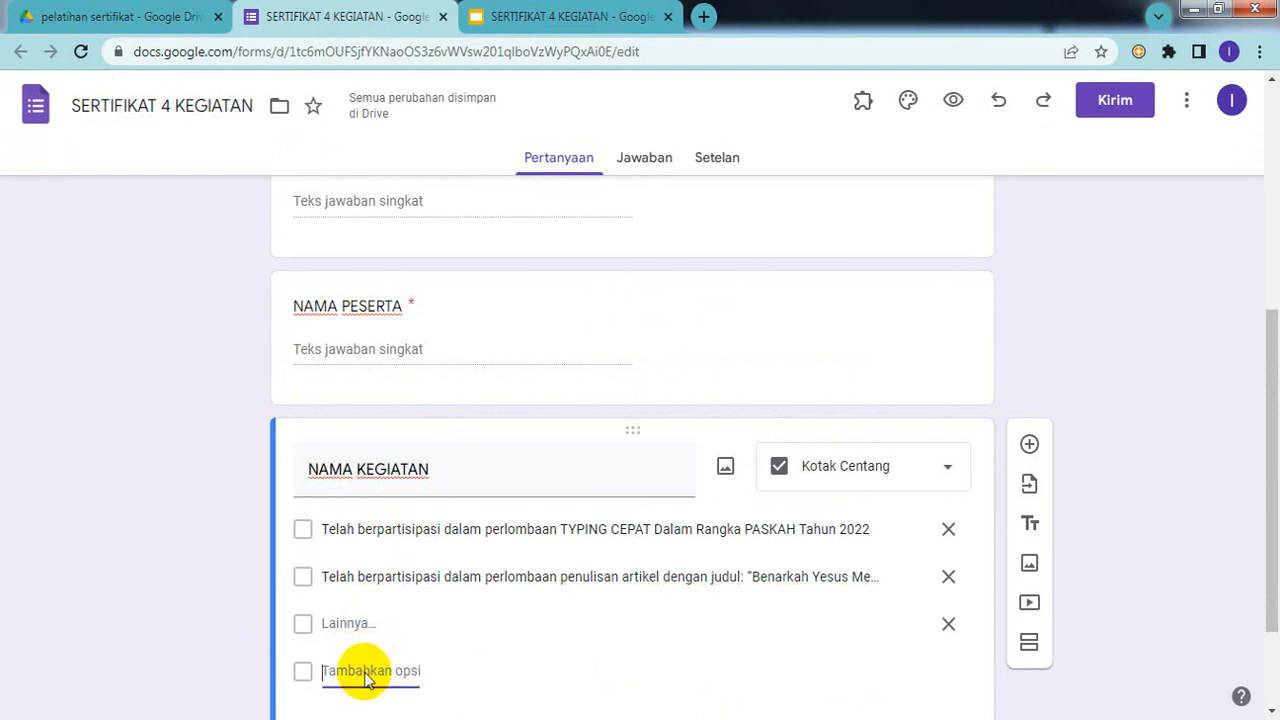
Step: Add a third option containing the PIDATO participation sentence
{"action": "left_click", "coordinate": [366, 672]}
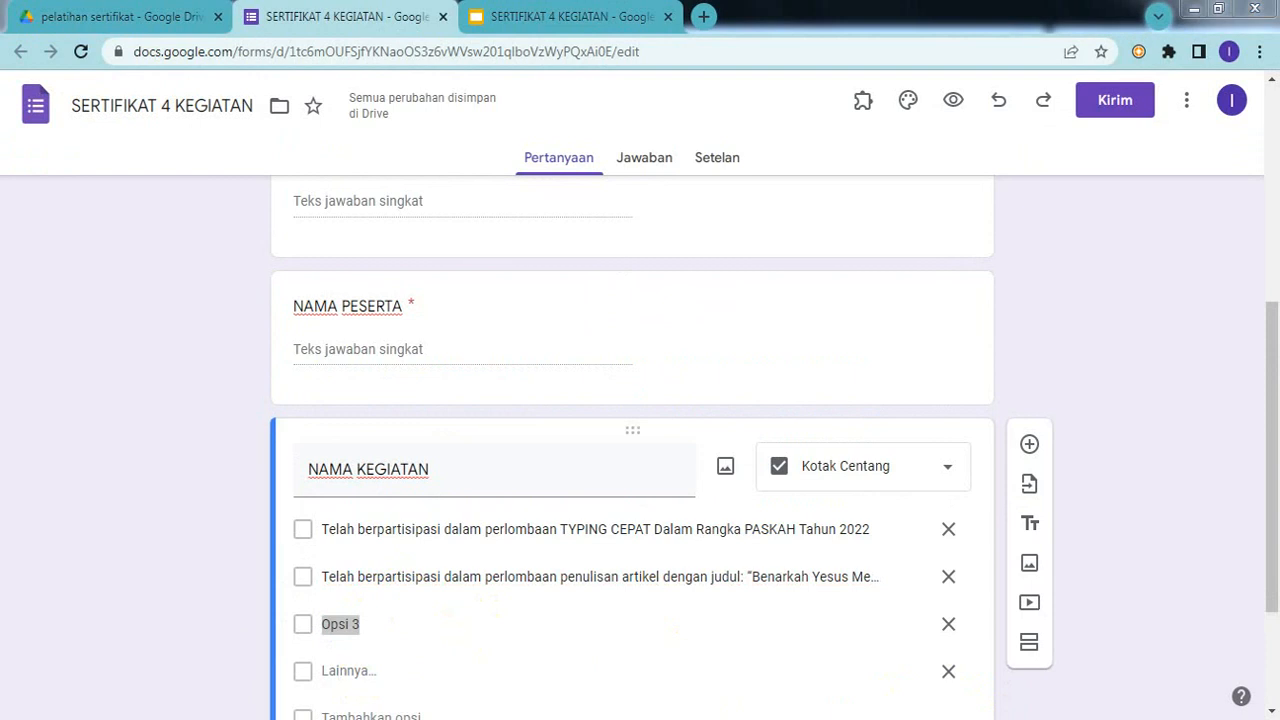
{"action": "key", "text": "alt+Tab"}
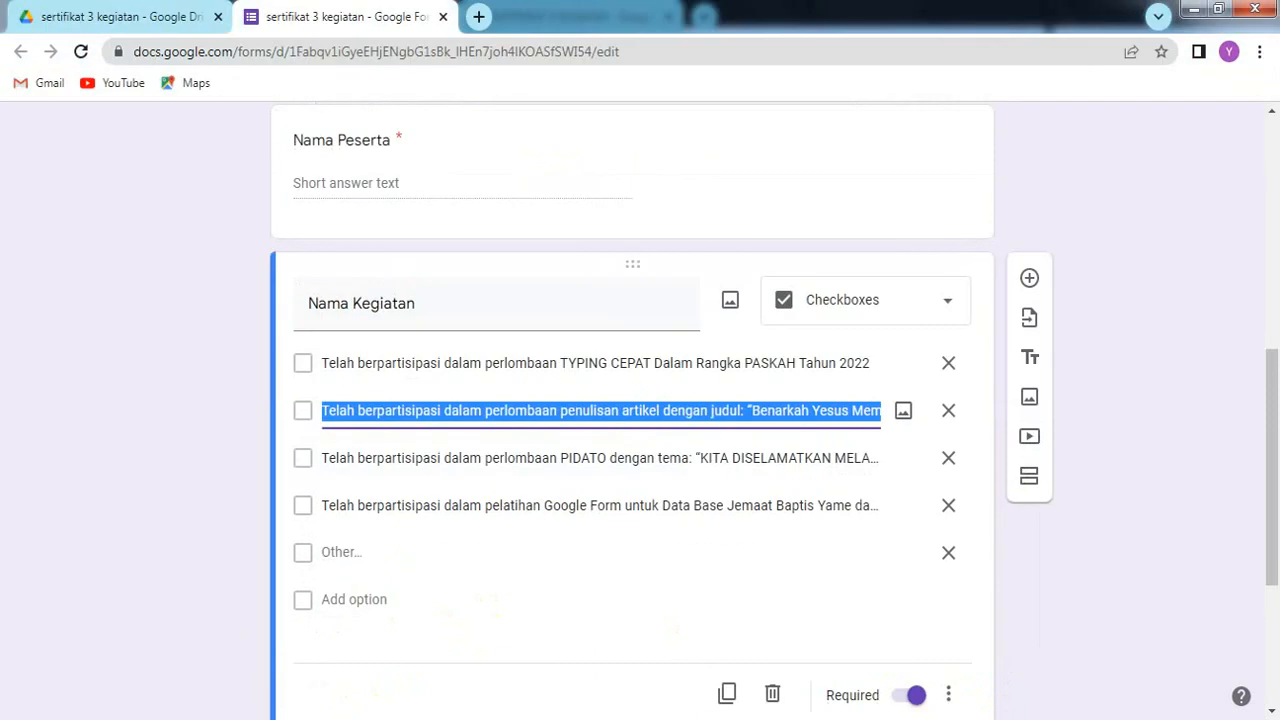
{"action": "left_click", "coordinate": [365, 458]}
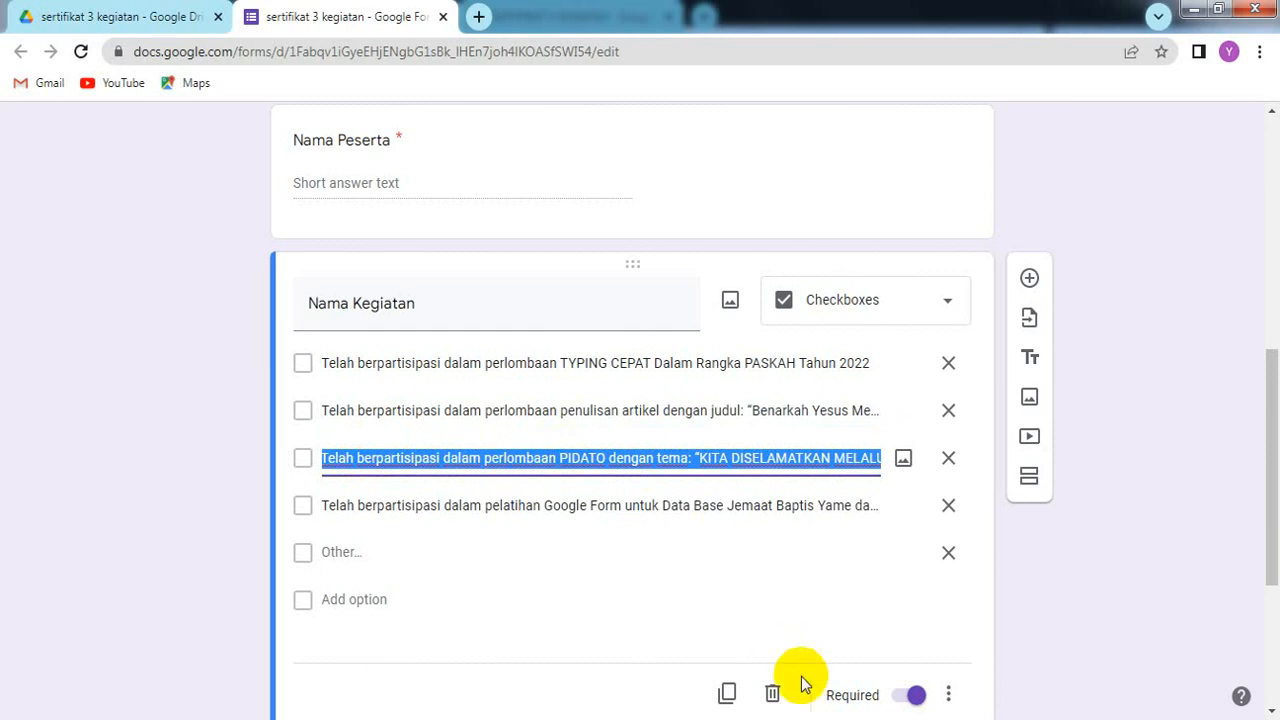
{"action": "key", "text": "alt+Tab"}
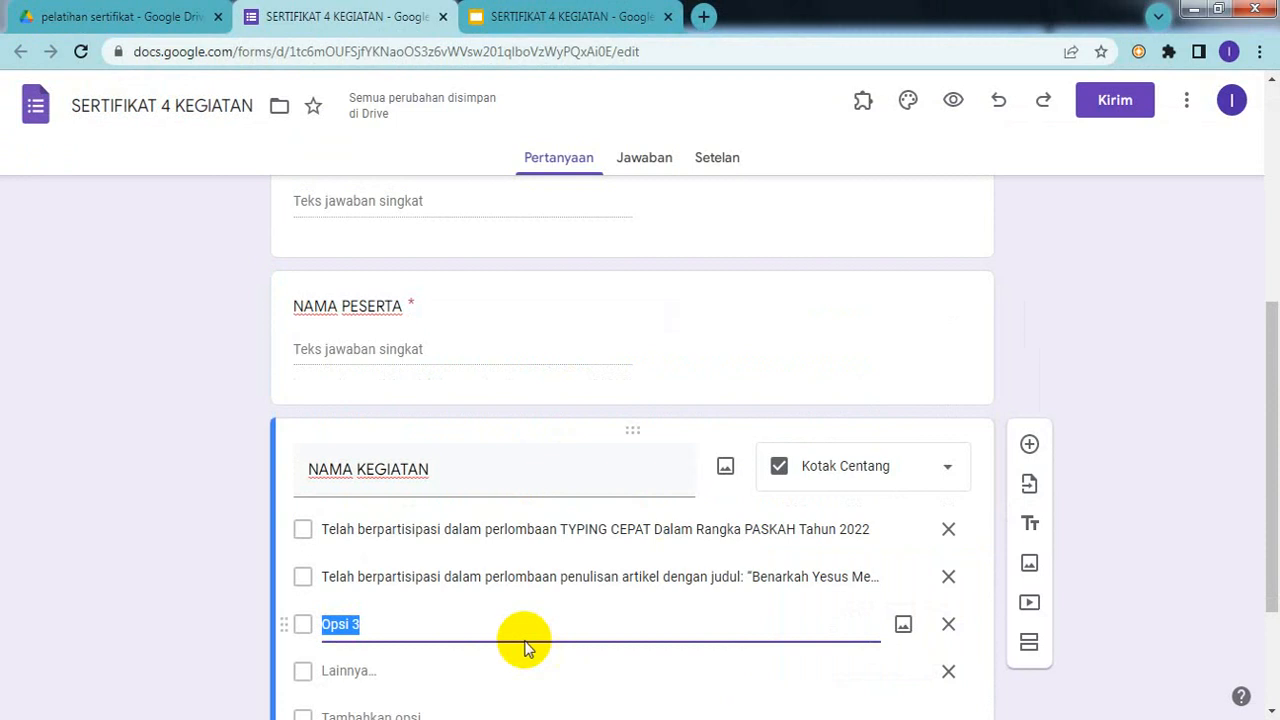
{"action": "key", "text": "ctrl+v"}
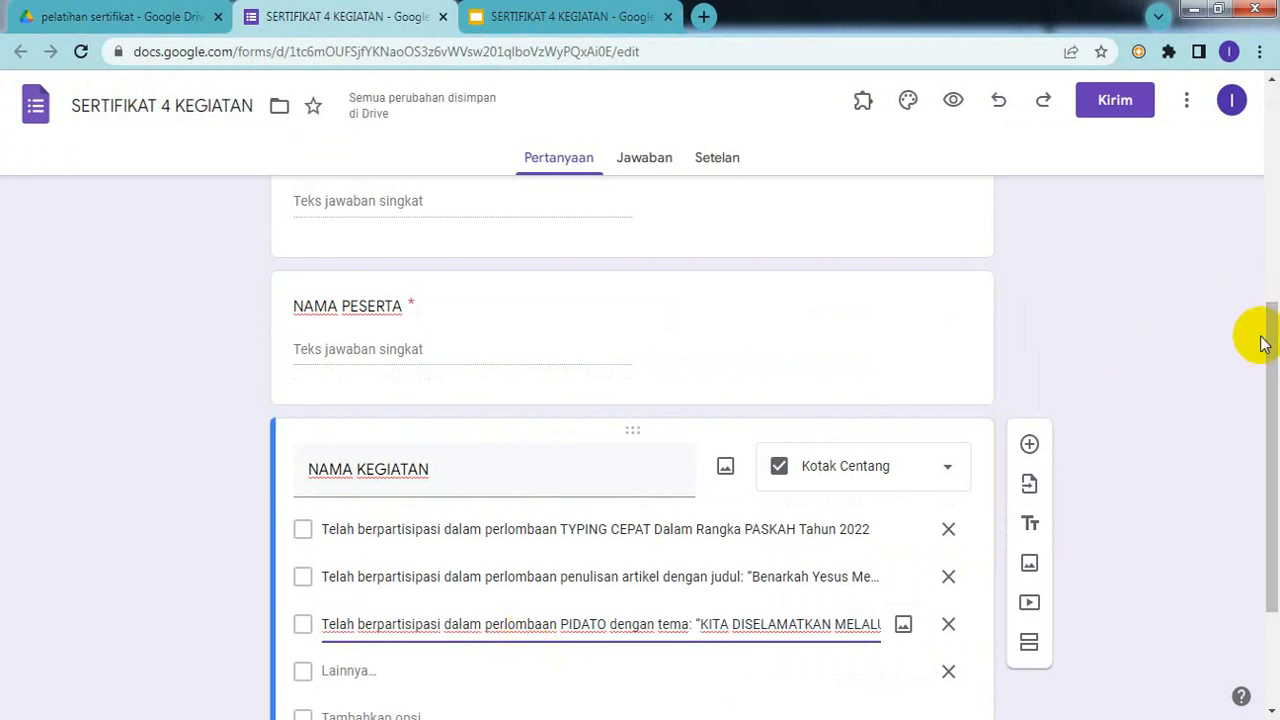
{"action": "left_click_drag", "start_coordinate": [1272, 334], "coordinate": [1271, 402]}
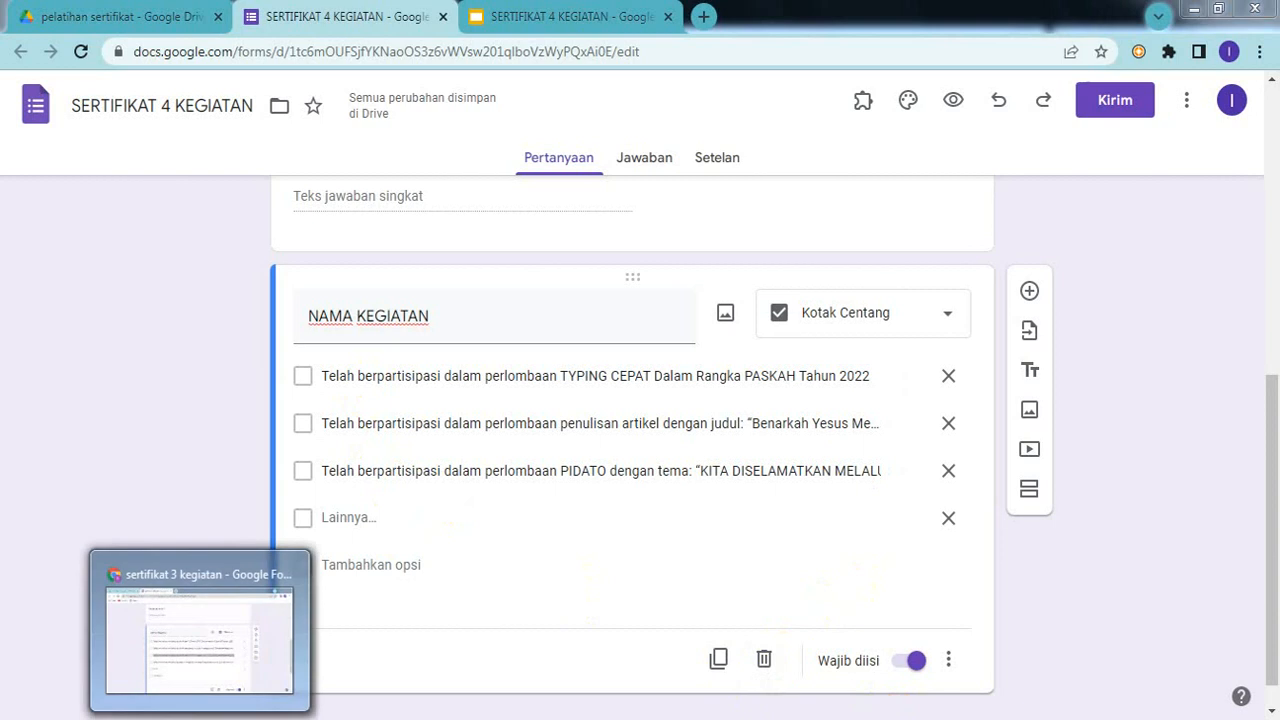
Step: Copy the Google Form training sentence from the older form into a fourth option
{"action": "left_click", "coordinate": [214, 712]}
{"action": "triple_click", "coordinate": [422, 507]}
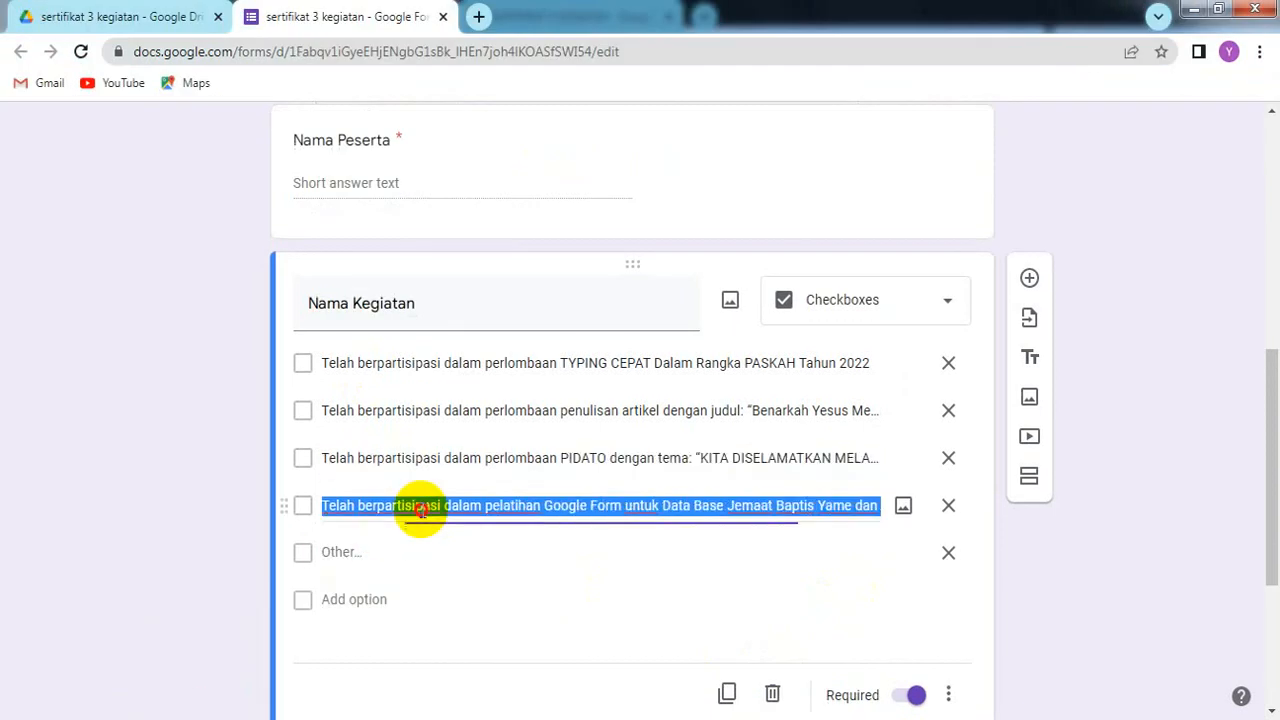
{"action": "right_click", "coordinate": [422, 510]}
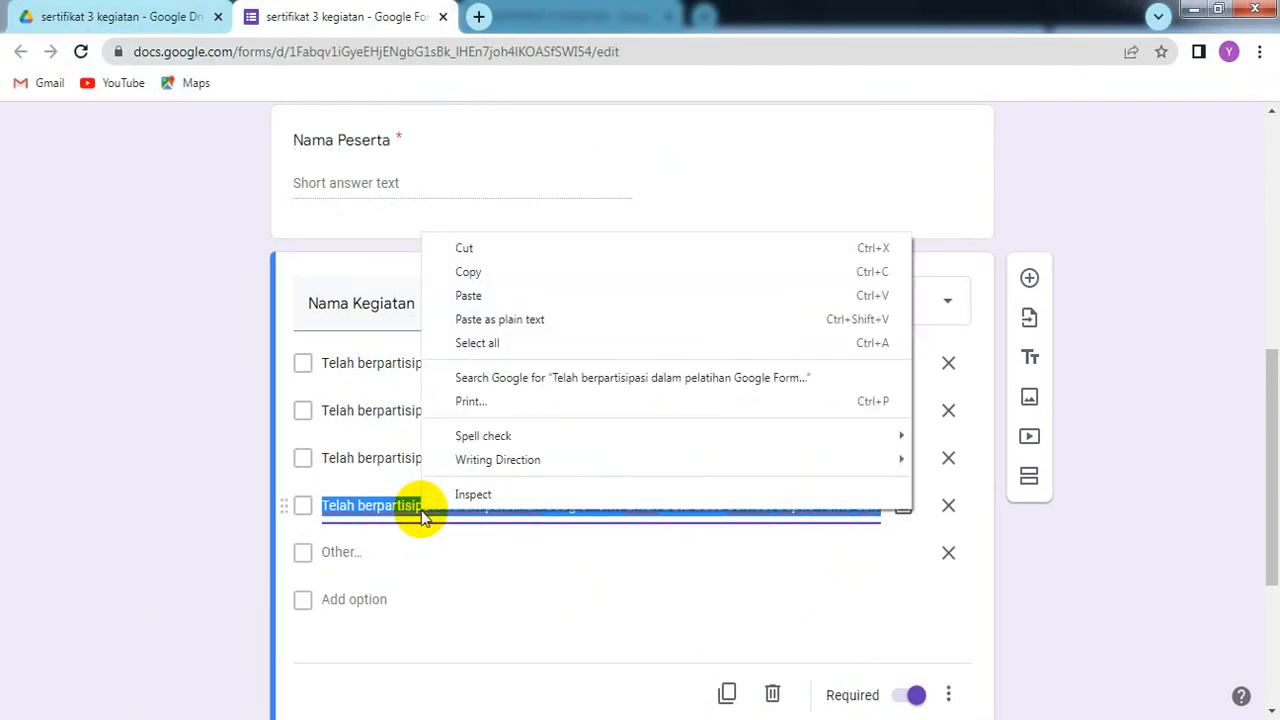
{"action": "left_click", "coordinate": [462, 271]}
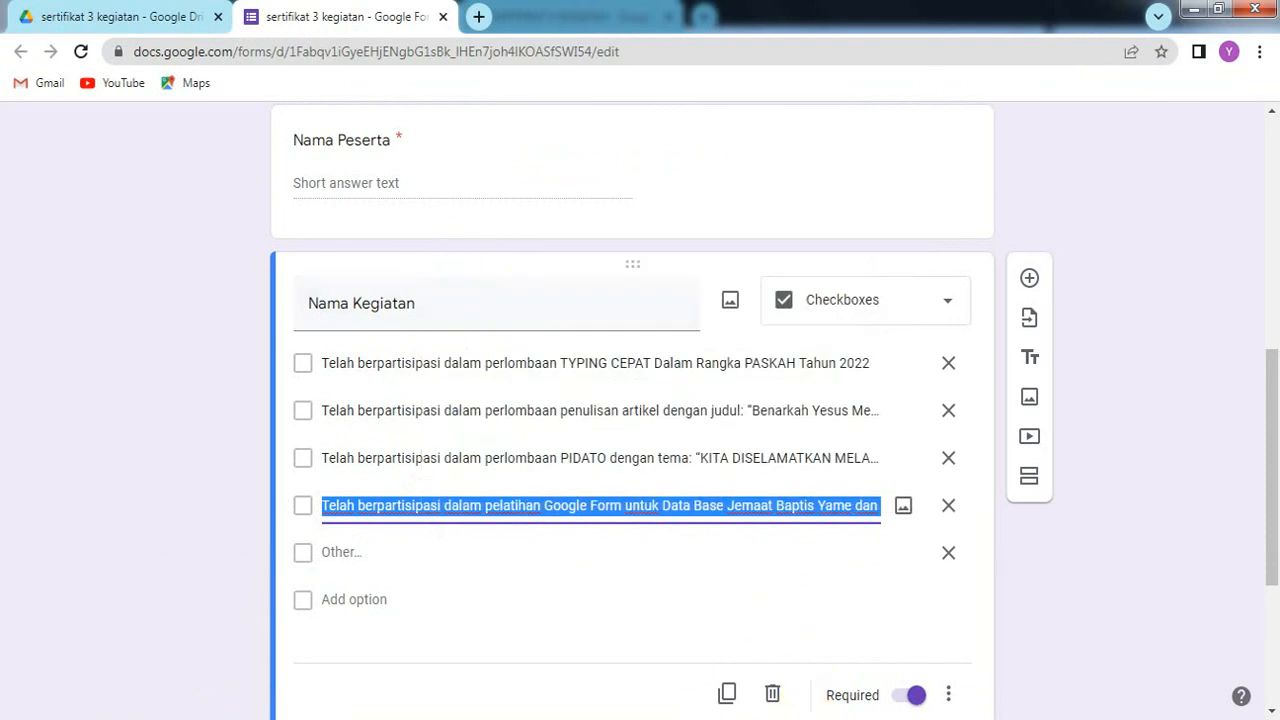
{"action": "key", "text": "alt+Tab"}
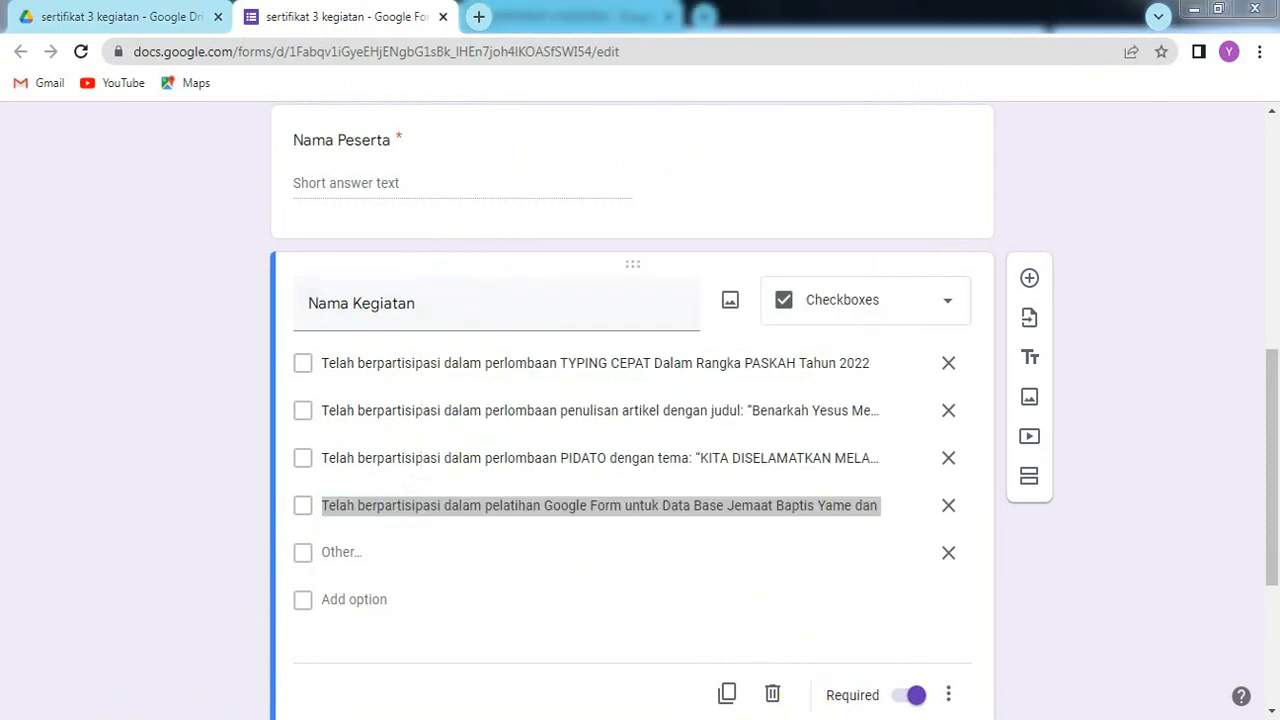
{"action": "mouse_move", "coordinate": [880, 719]}
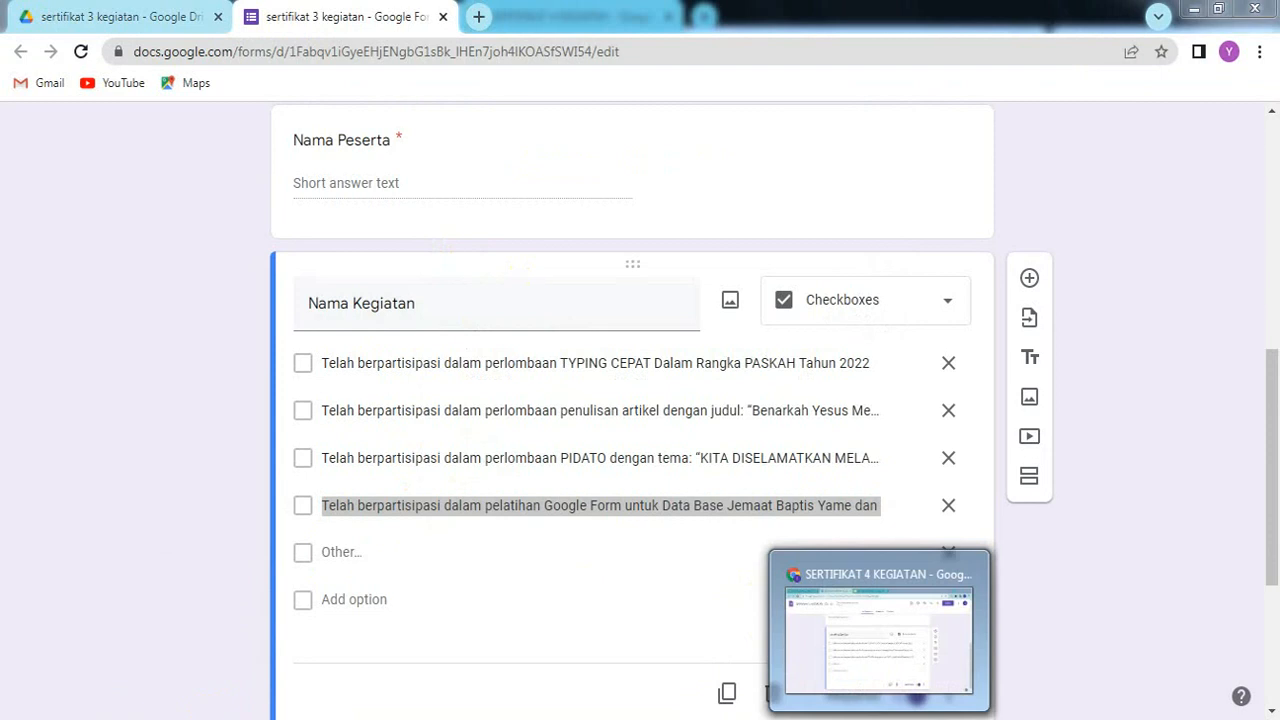
{"action": "left_click", "coordinate": [886, 643]}
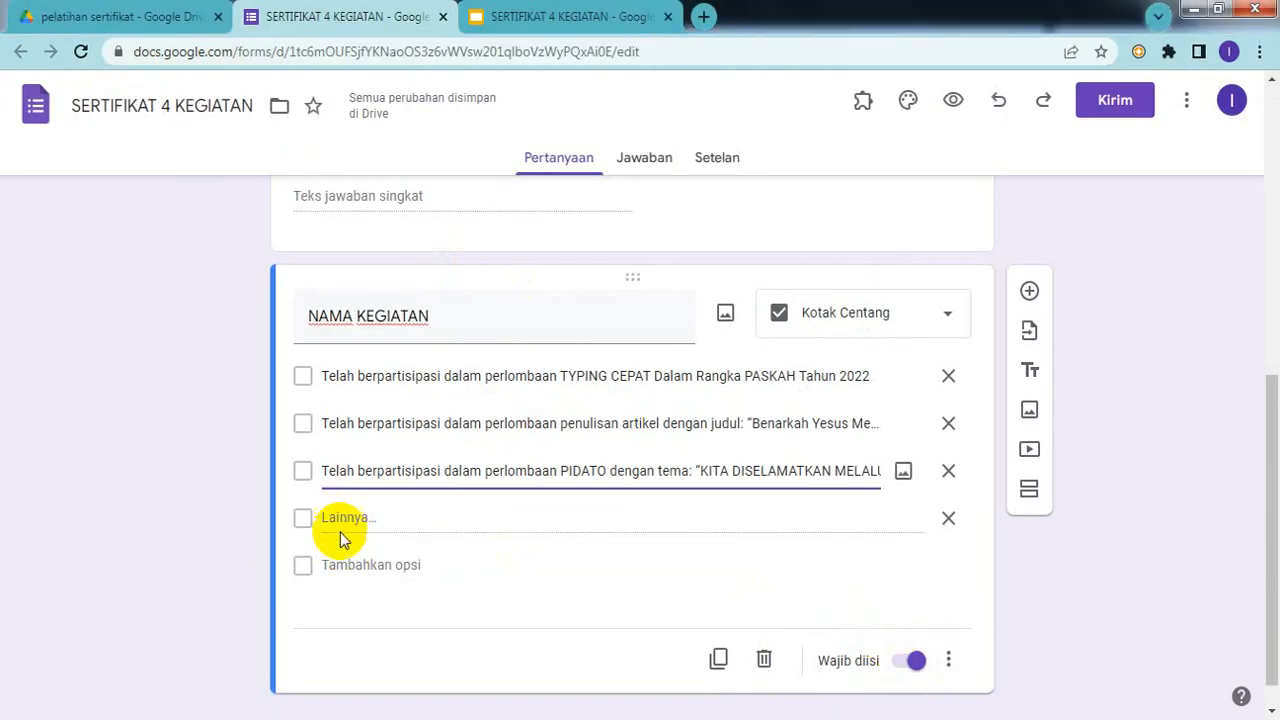
{"action": "left_click", "coordinate": [338, 564]}
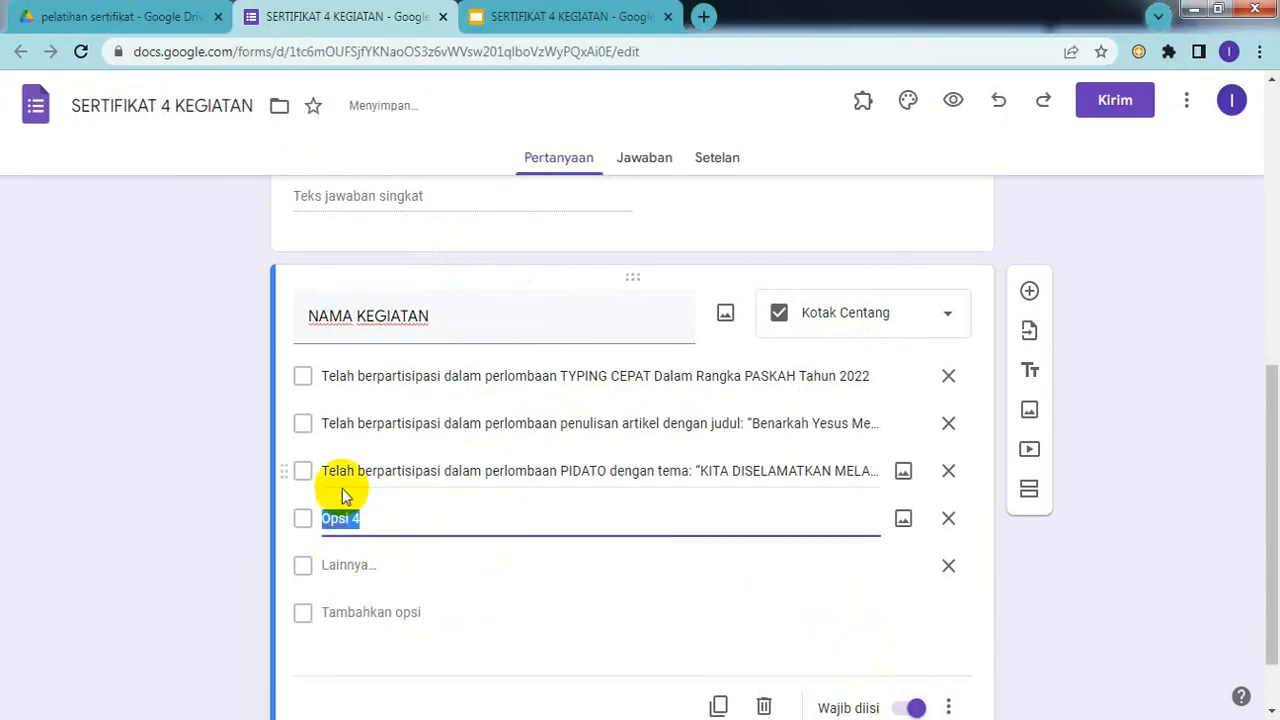
{"action": "right_click", "coordinate": [397, 522]}
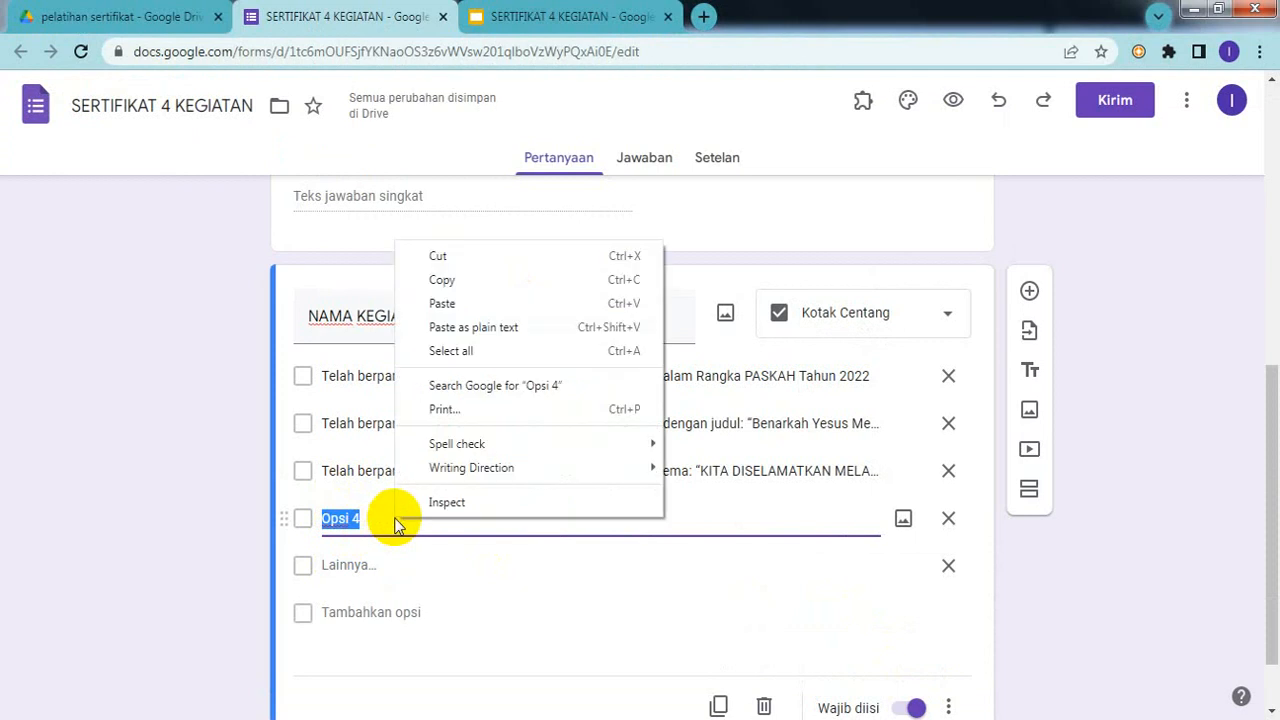
{"action": "left_click", "coordinate": [451, 306]}
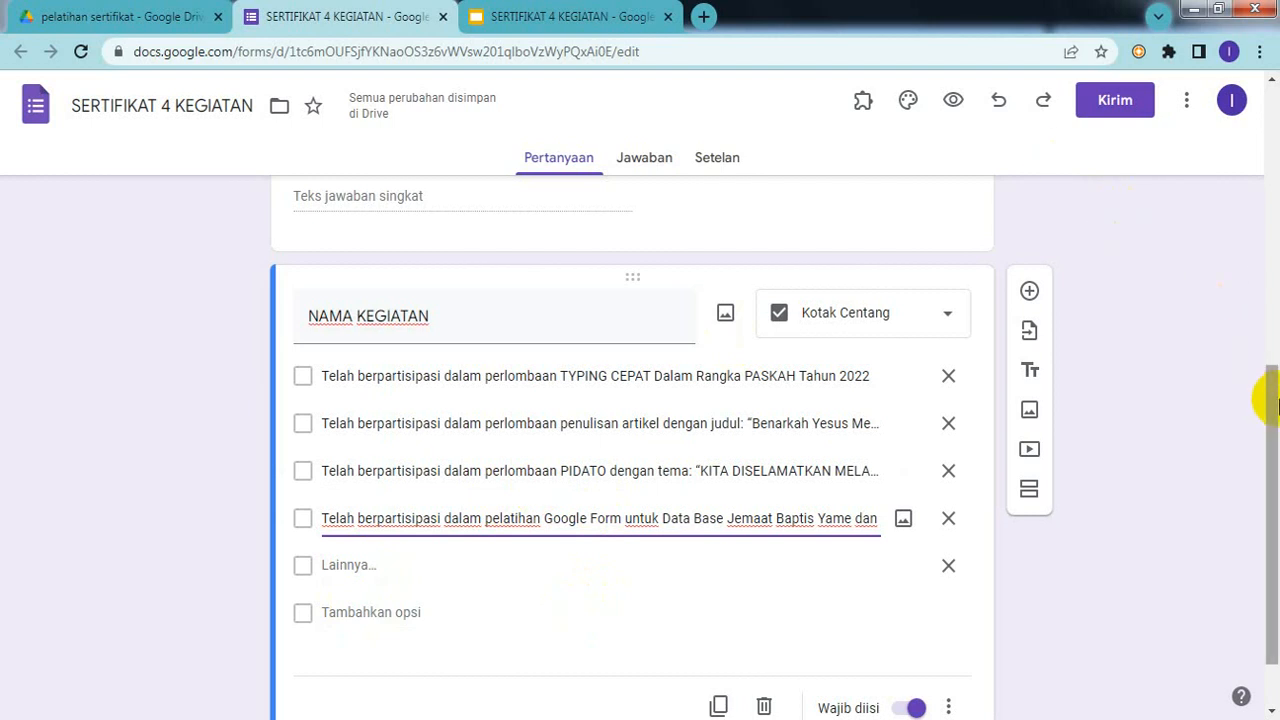
{"action": "left_click_drag", "start_coordinate": [1276, 408], "coordinate": [1268, 457]}
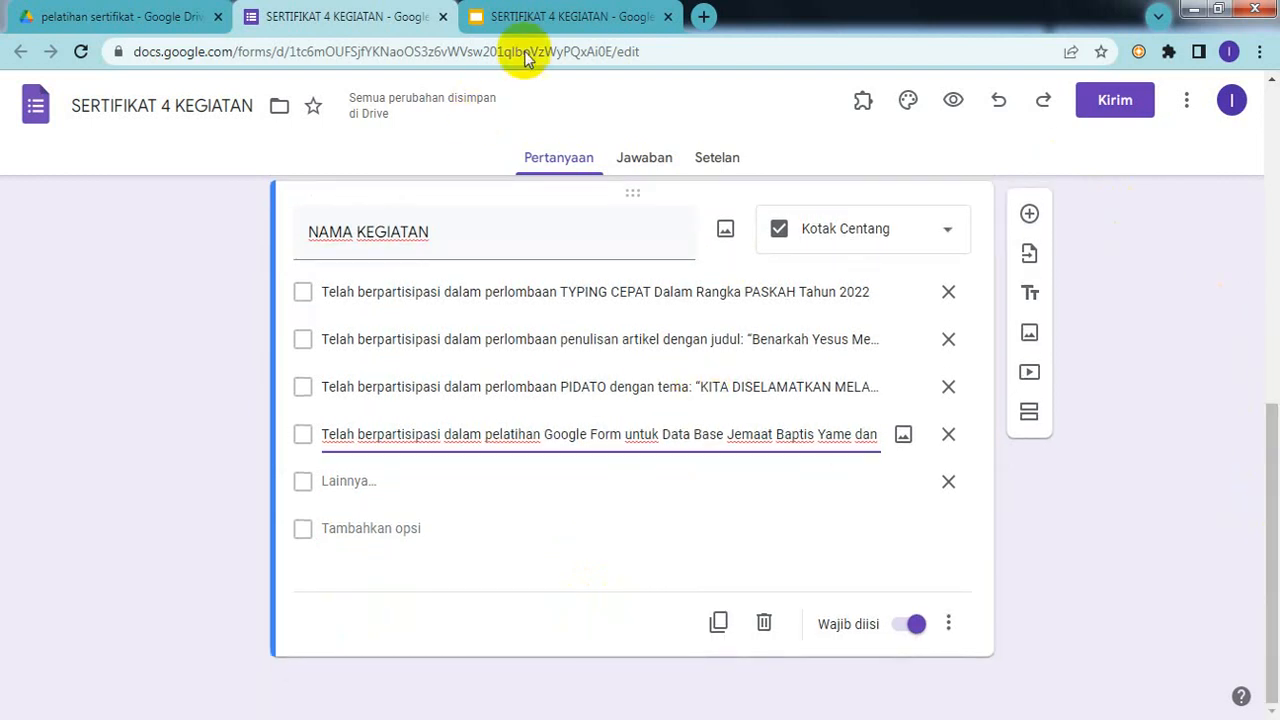
{"action": "left_click", "coordinate": [580, 18]}
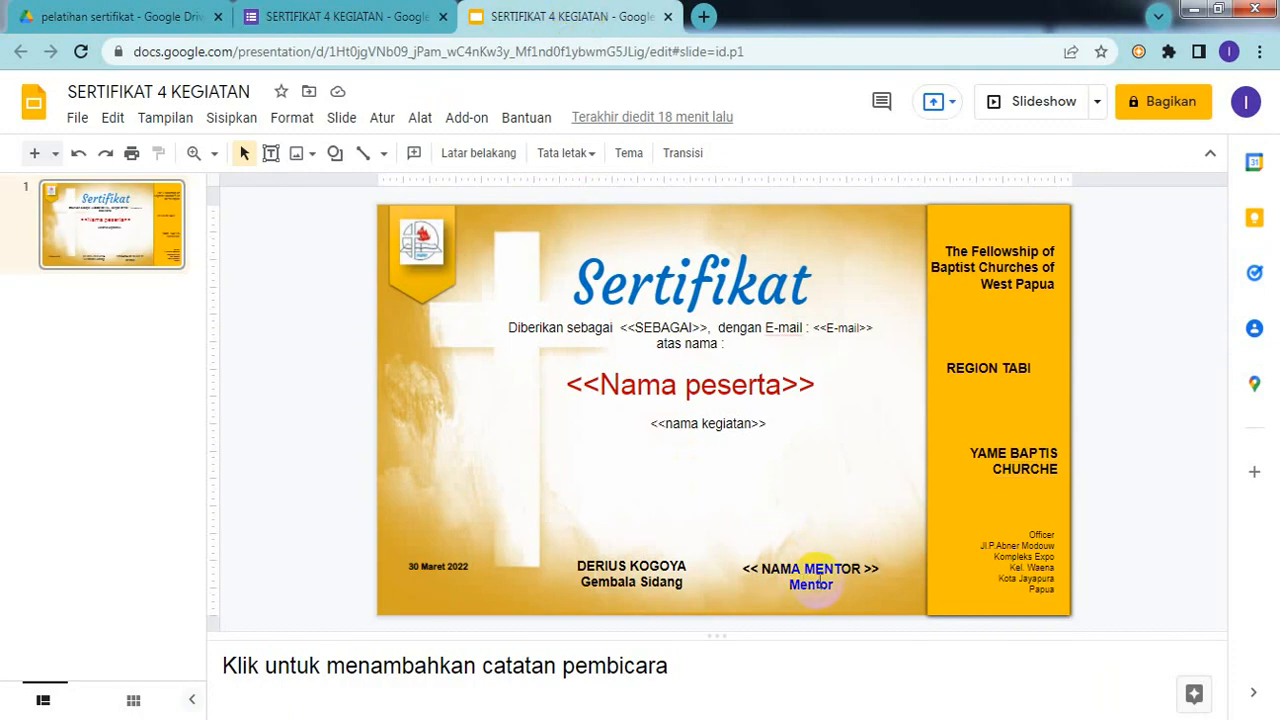
{"action": "left_click", "coordinate": [340, 16]}
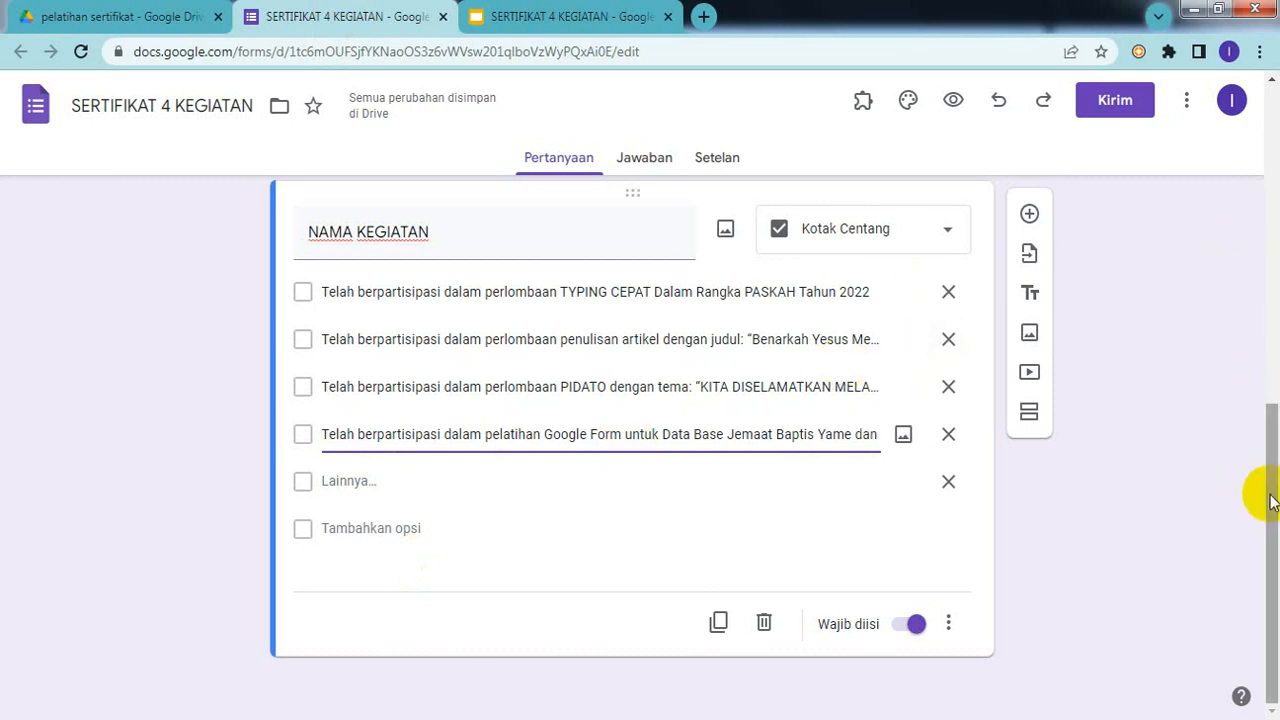
{"action": "mouse_move", "coordinate": [1275, 500]}
{"action": "left_mouse_down"}
{"action": "mouse_move", "coordinate": [1275, 420]}
{"action": "mouse_move", "coordinate": [1275, 520]}
{"action": "mouse_move", "coordinate": [1275, 217]}
{"action": "mouse_move", "coordinate": [1275, 497]}
{"action": "left_mouse_up"}
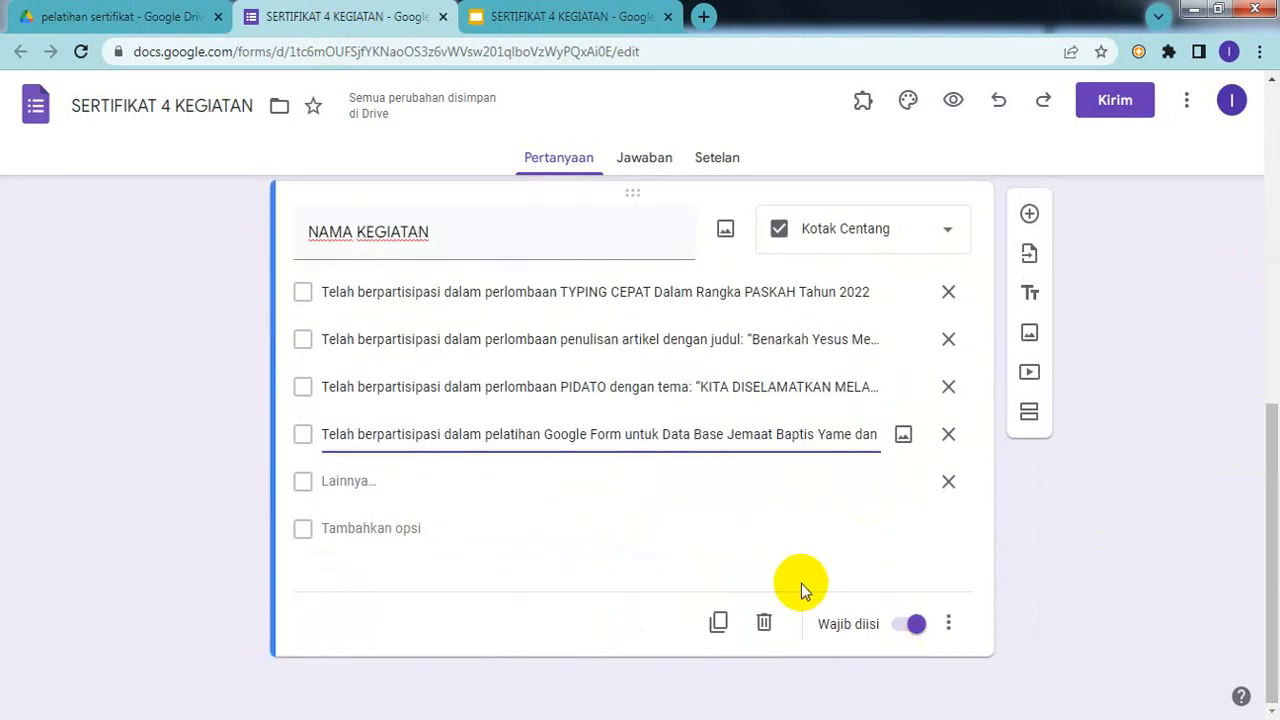
Step: Duplicate the NAMA KEGIATAN checkbox question and rename the copy NAMA MENTOR
{"action": "left_click", "coordinate": [718, 626]}
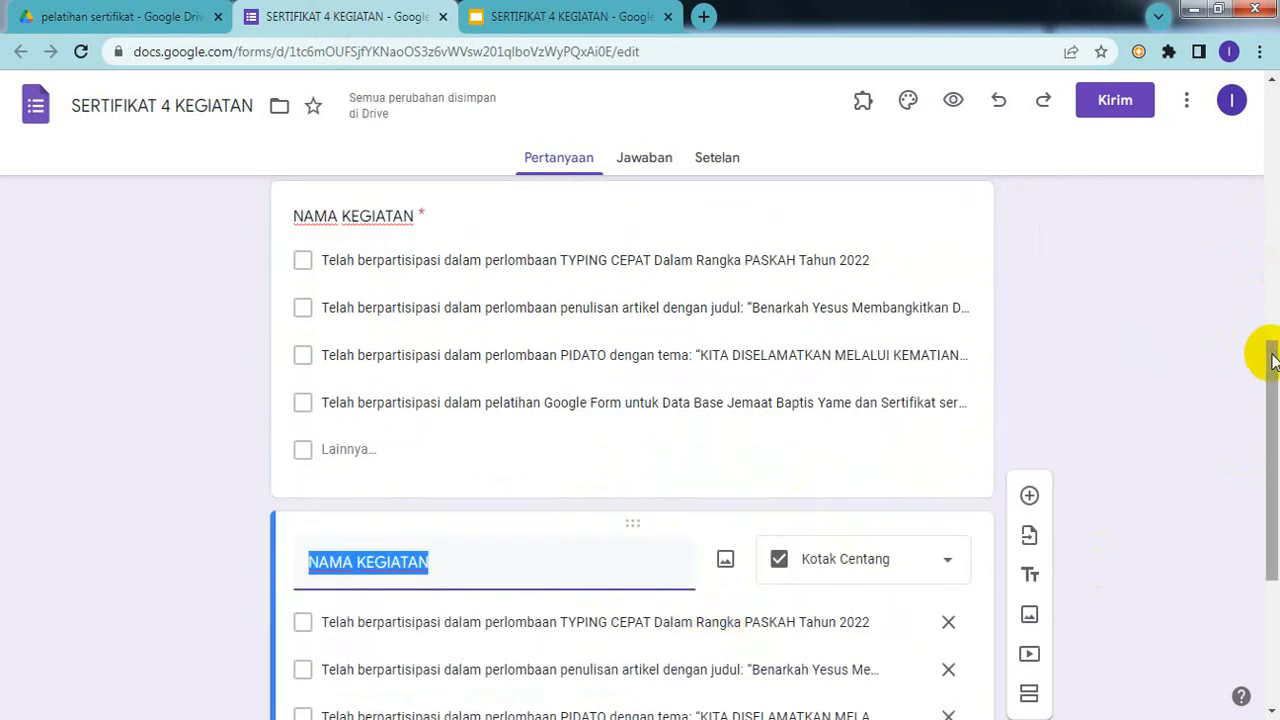
{"action": "left_click_drag", "start_coordinate": [1272, 345], "coordinate": [1270, 449]}
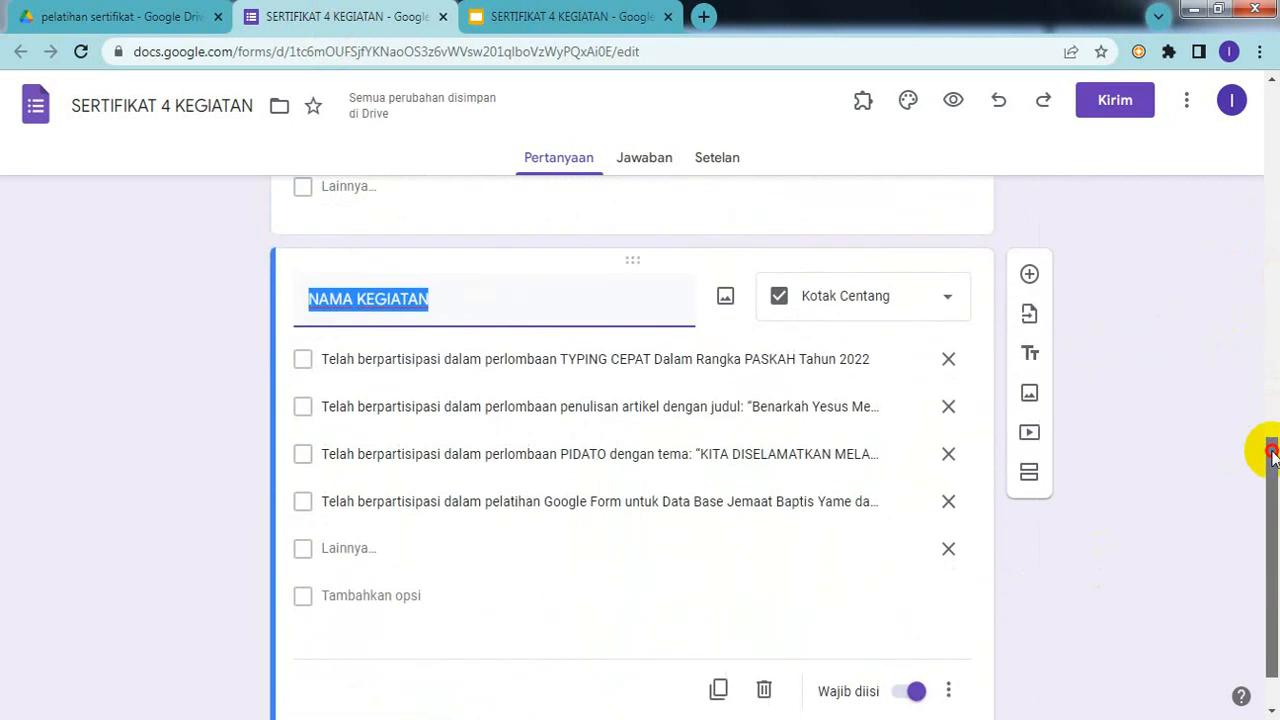
{"action": "left_click", "coordinate": [471, 306]}
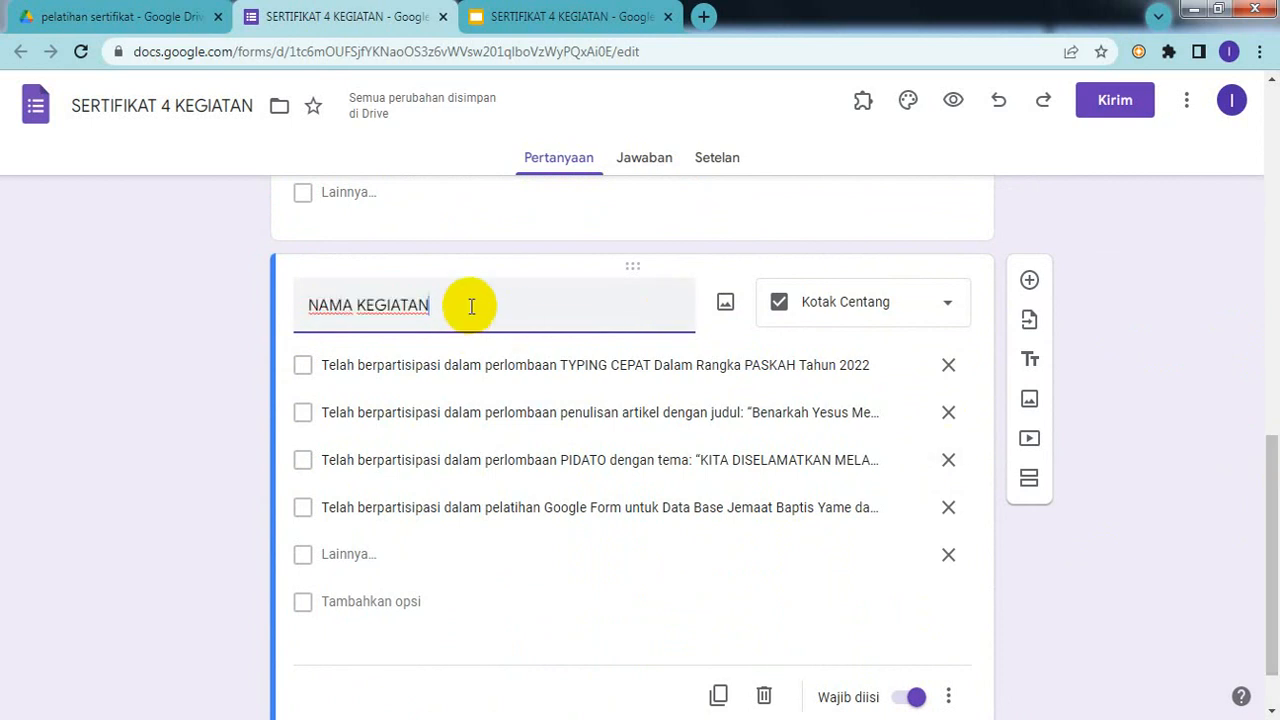
{"action": "key", "text": "BackSpace"}
{"action": "key", "text": "BackSpace"}
{"action": "key", "text": "BackSpace"}
{"action": "key", "text": "BackSpace"}
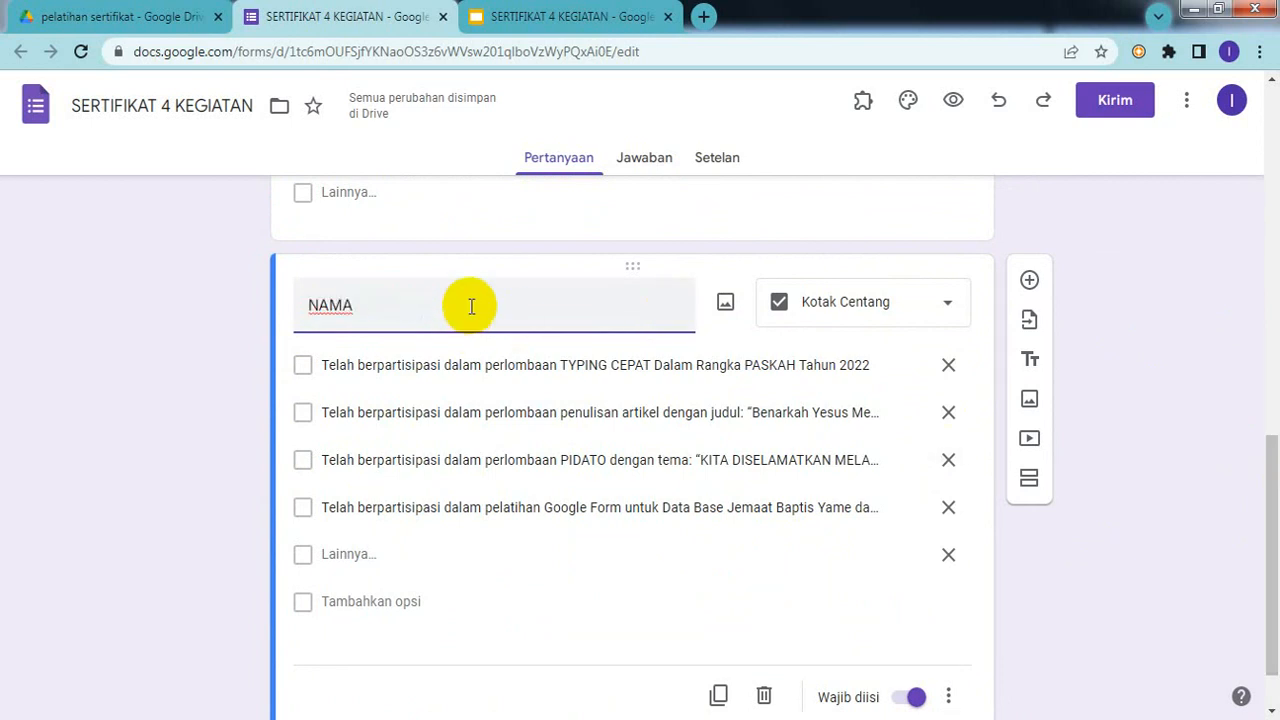
{"action": "type", "text": "ME"}
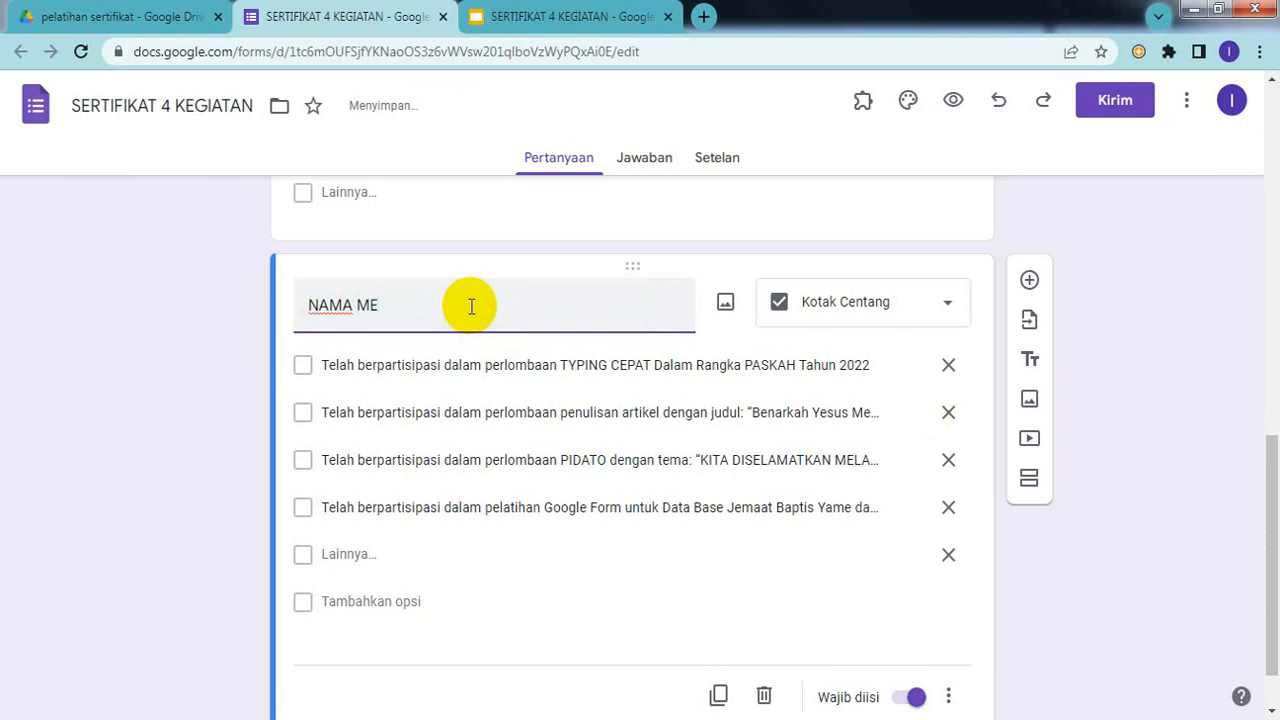
{"action": "type", "text": "NTOR"}
{"action": "left_click", "coordinate": [1081, 634]}
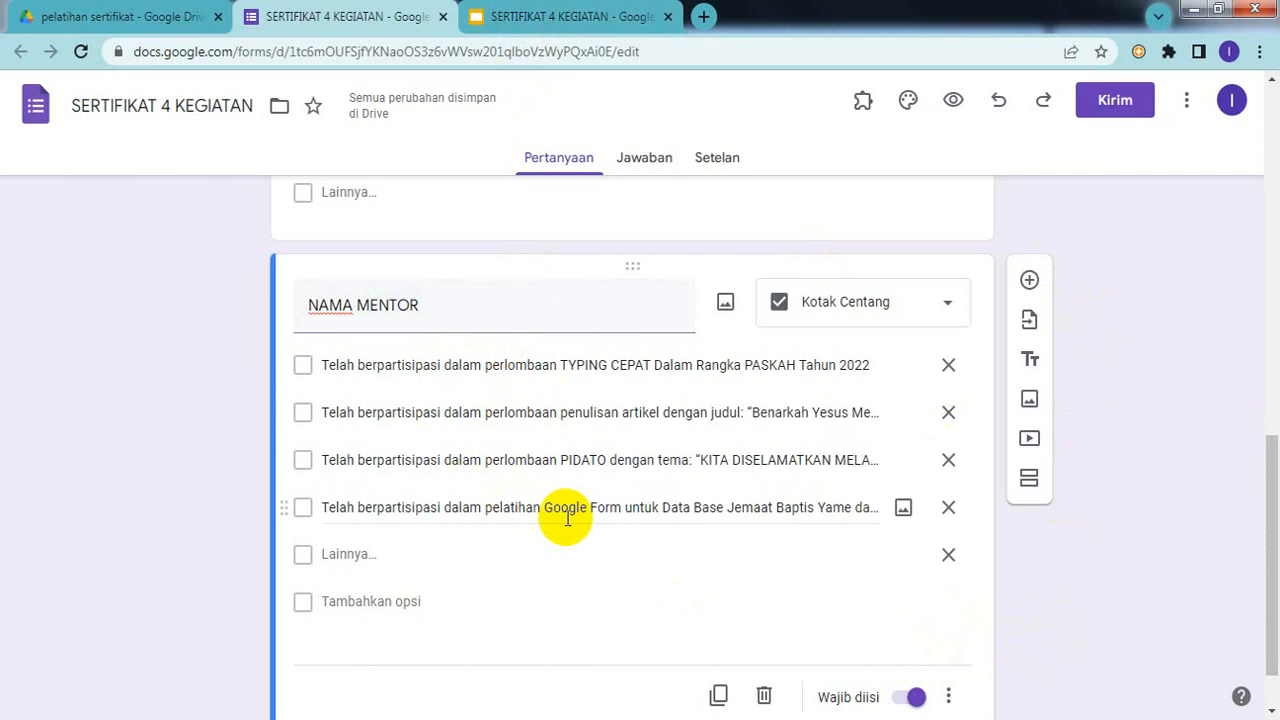
{"action": "mouse_move", "coordinate": [880, 719]}
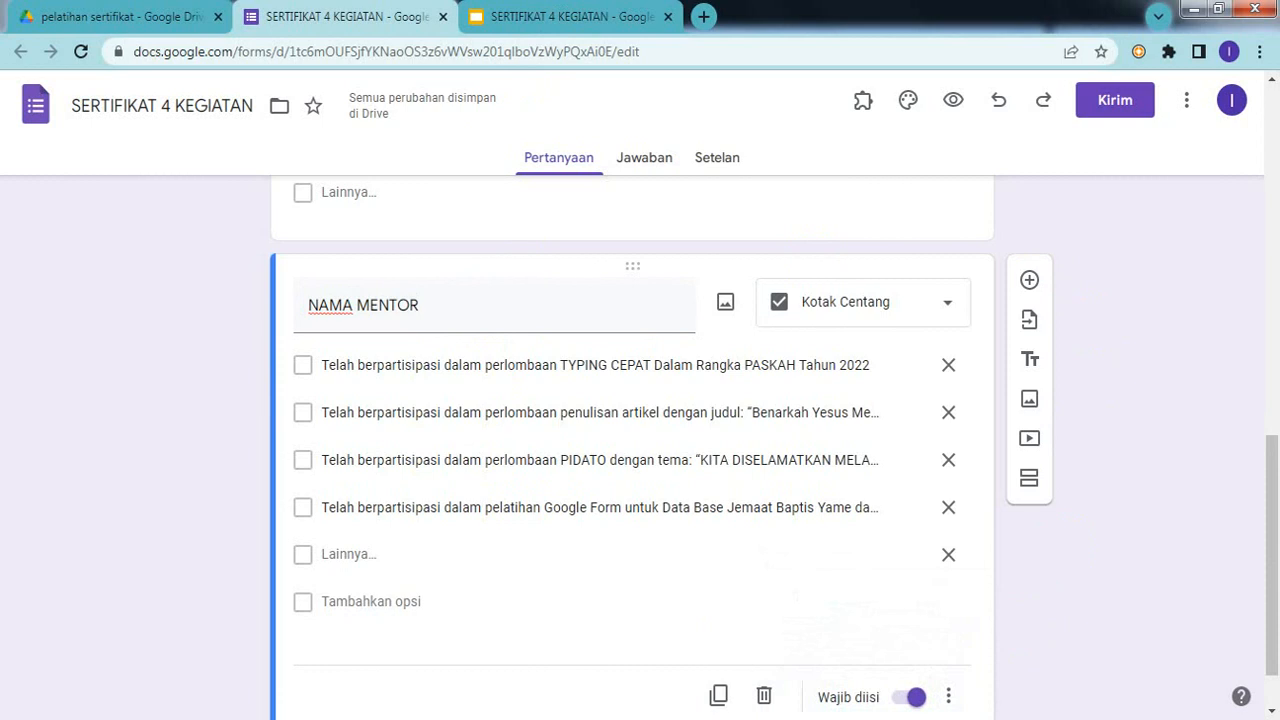
Step: Replace the first two options with mentor names, typing one and copying one from the older form
{"action": "triple_click", "coordinate": [563, 366]}
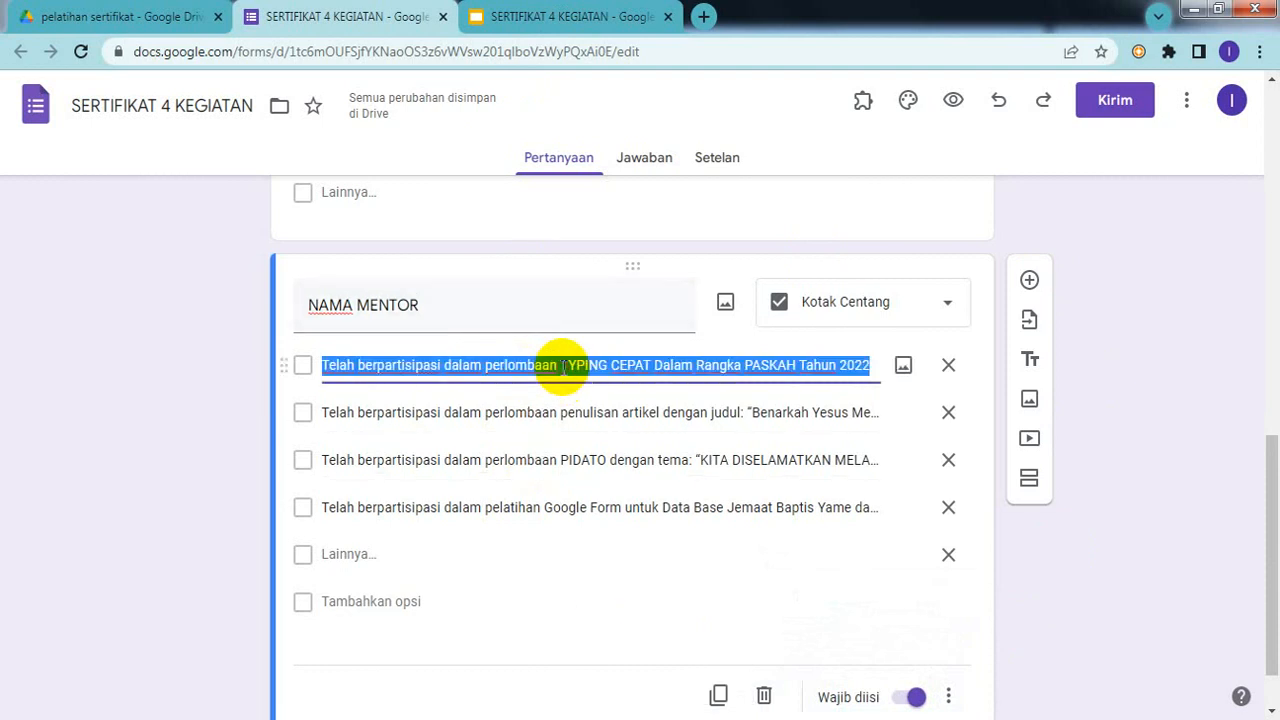
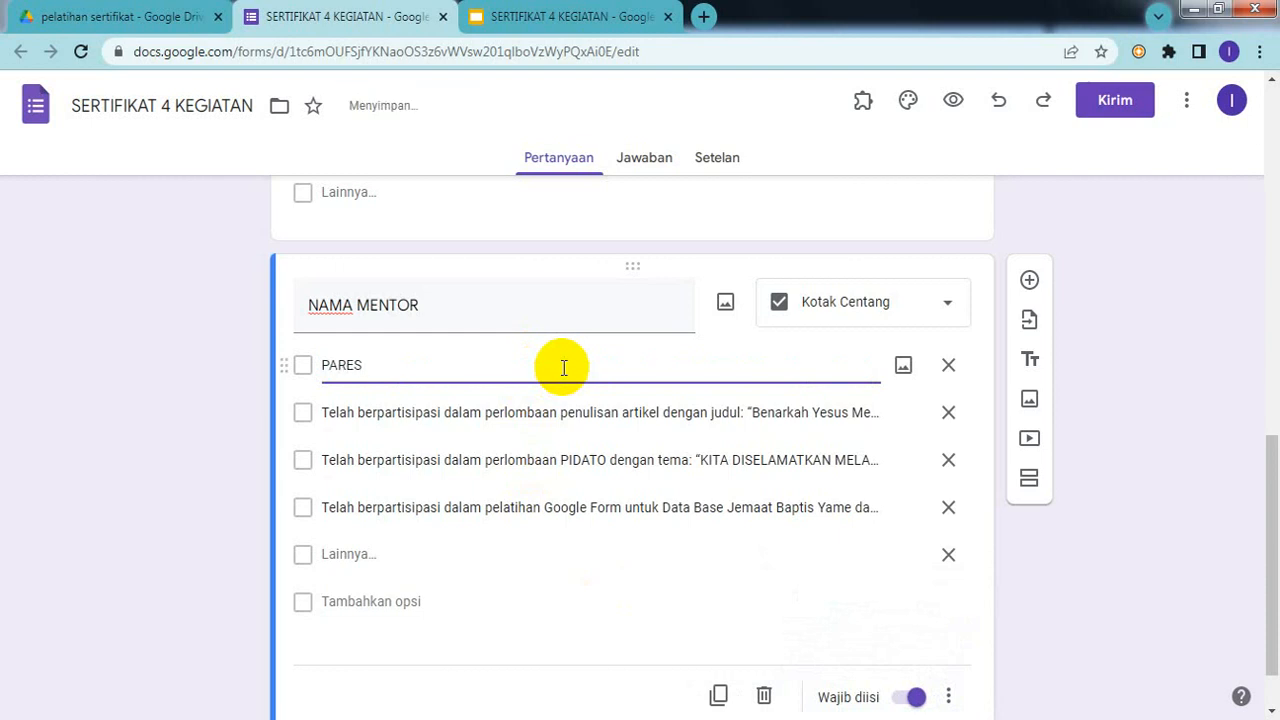
{"action": "left_click", "coordinate": [484, 413]}
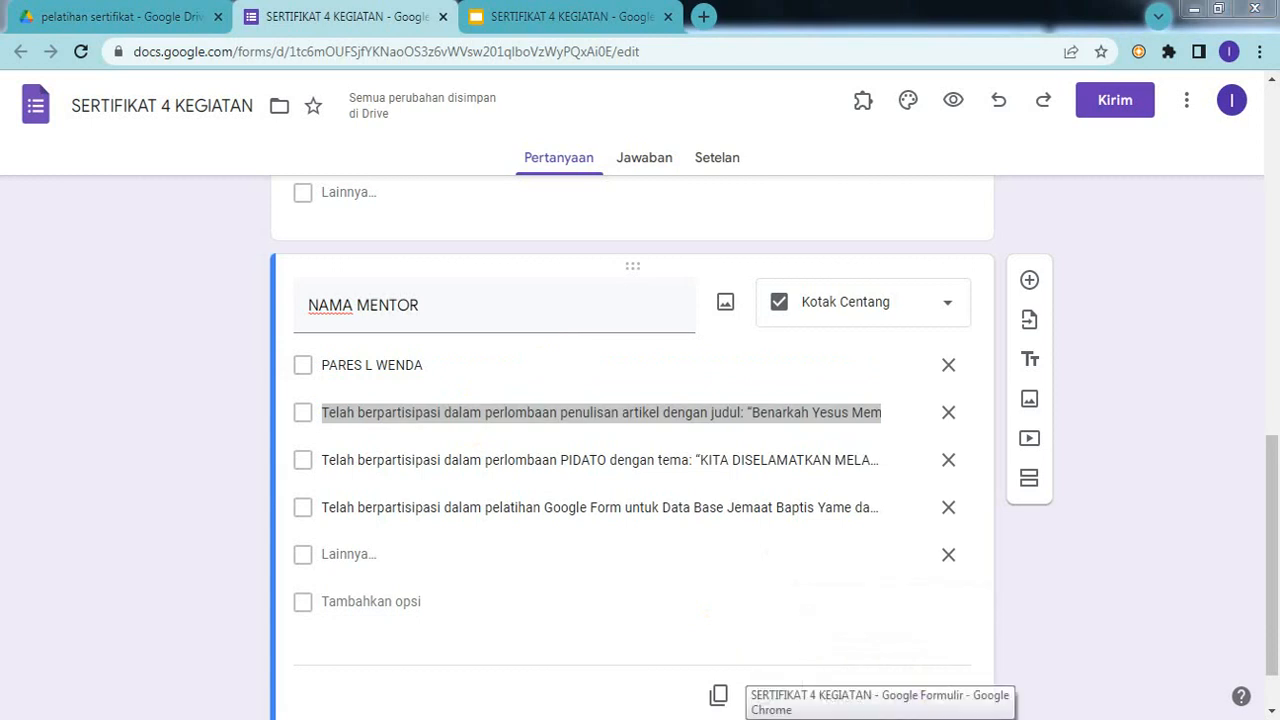
{"action": "left_click", "coordinate": [880, 705]}
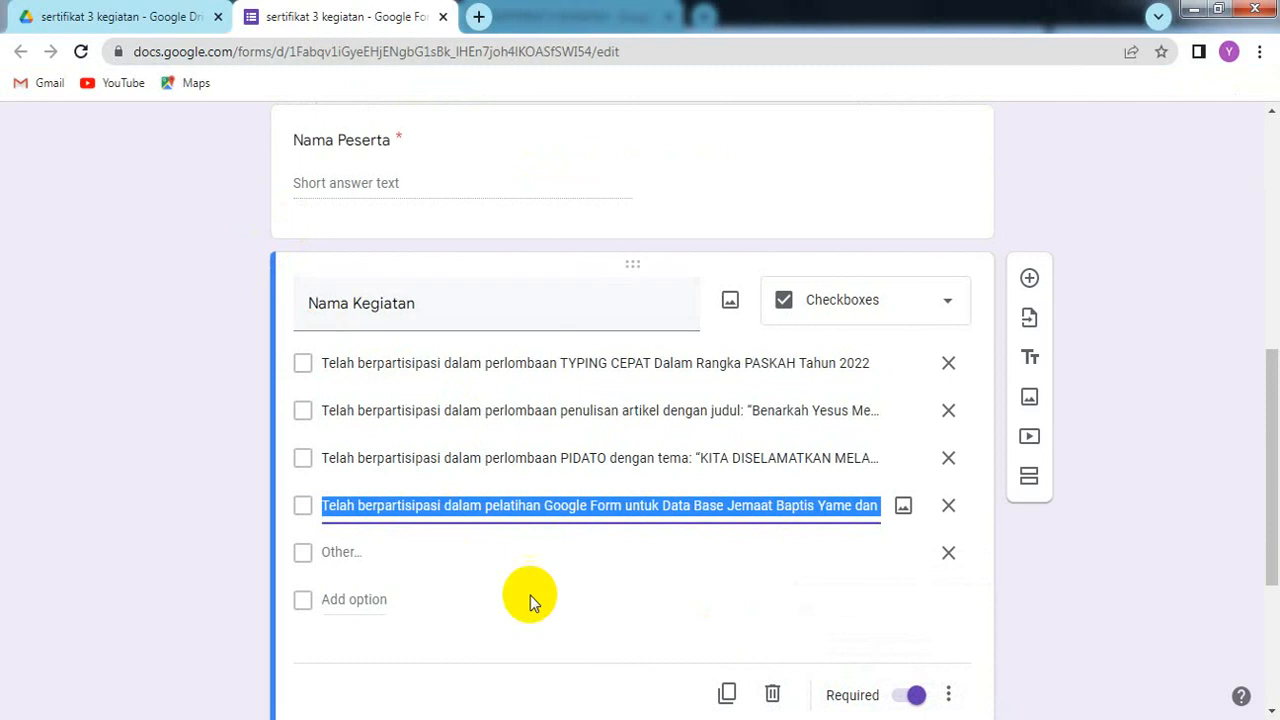
{"action": "left_click_drag", "start_coordinate": [1266, 386], "coordinate": [1271, 557]}
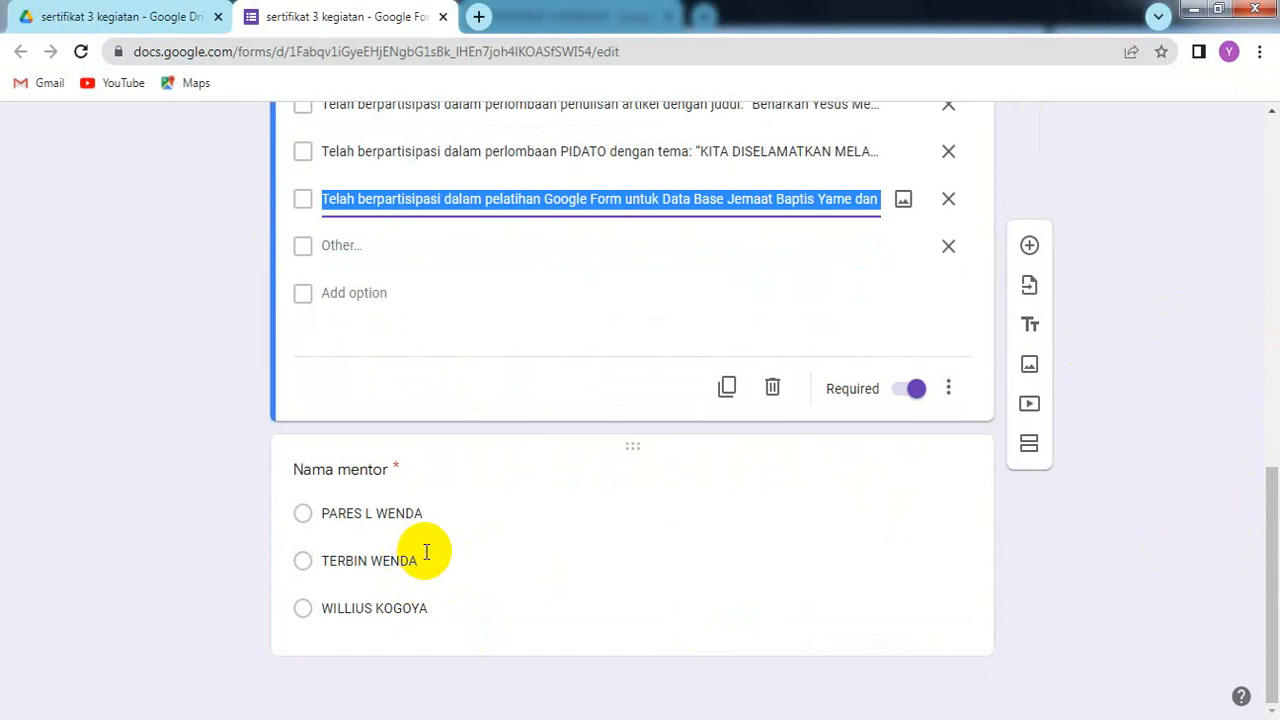
{"action": "left_click", "coordinate": [426, 552]}
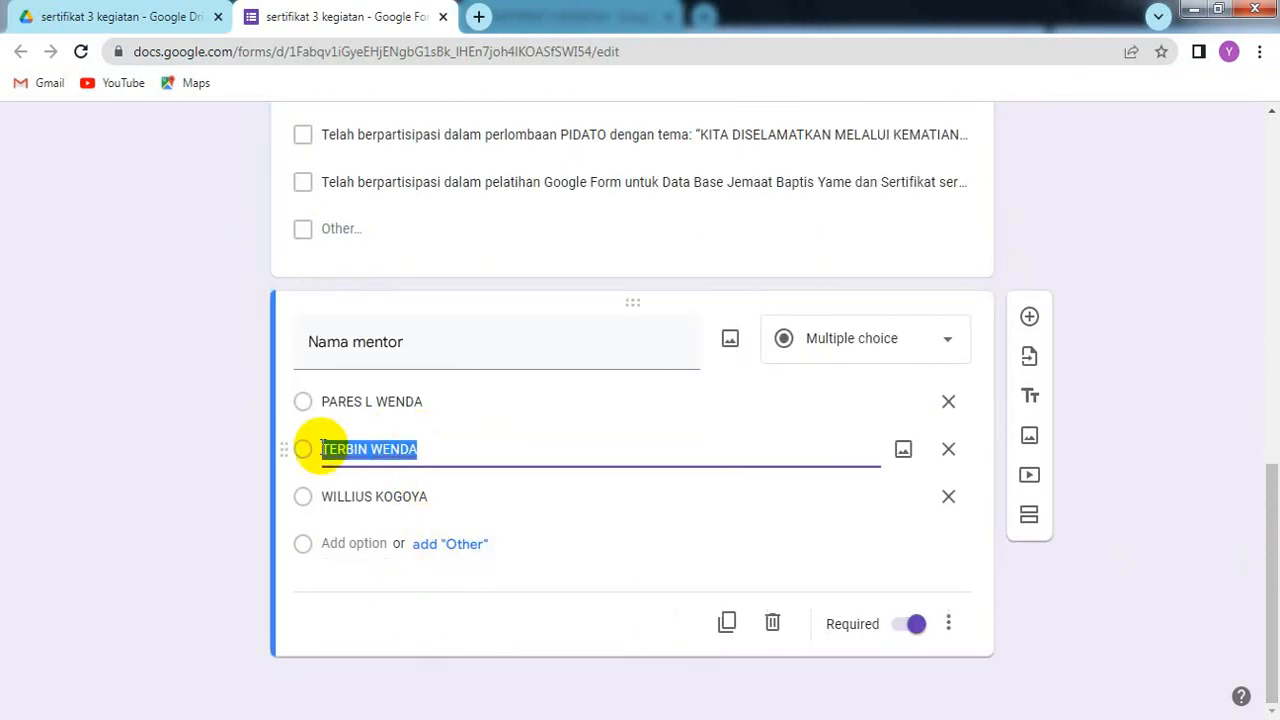
{"action": "left_click", "coordinate": [421, 548]}
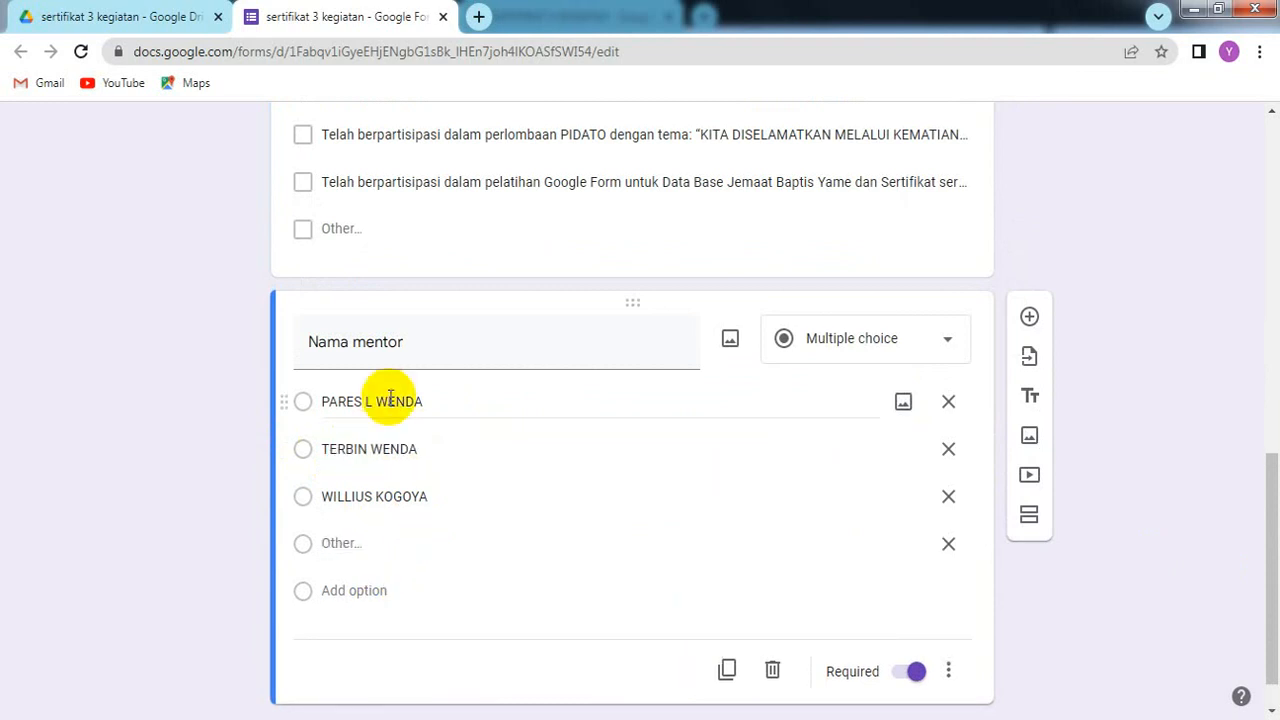
{"action": "left_click_drag", "start_coordinate": [424, 455], "coordinate": [310, 450]}
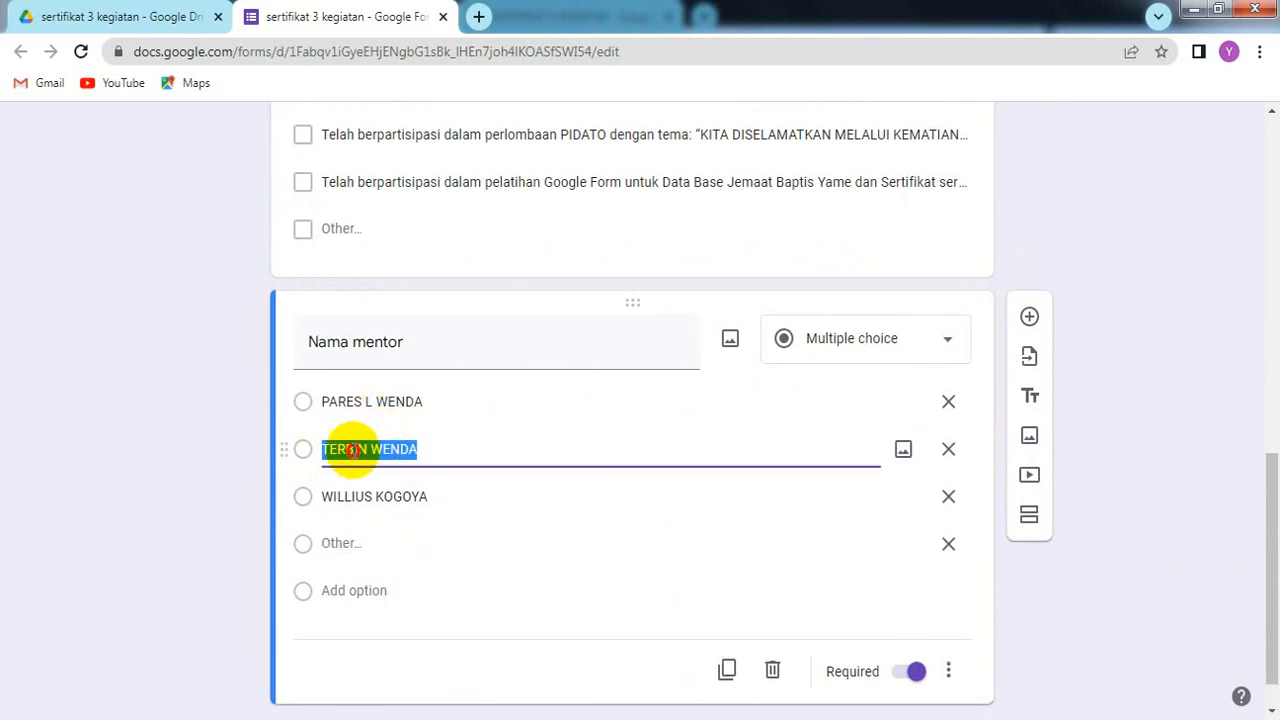
{"action": "right_click", "coordinate": [338, 450]}
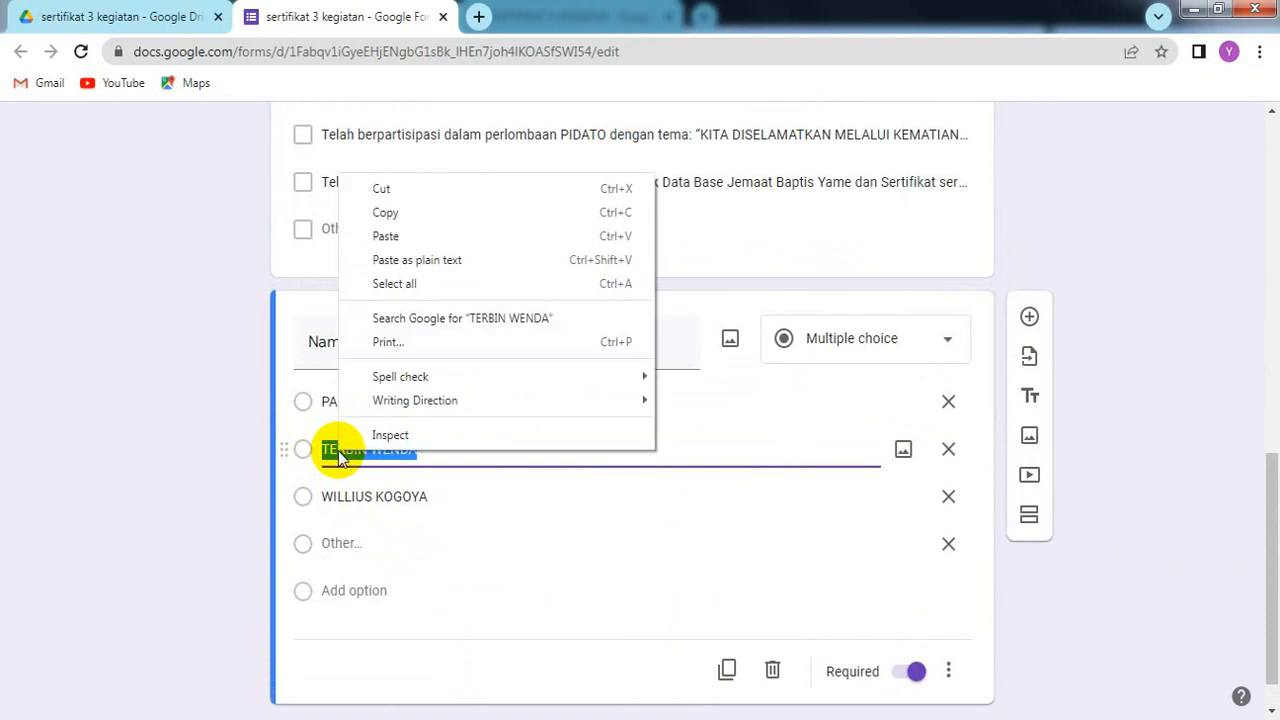
{"action": "left_click", "coordinate": [427, 224]}
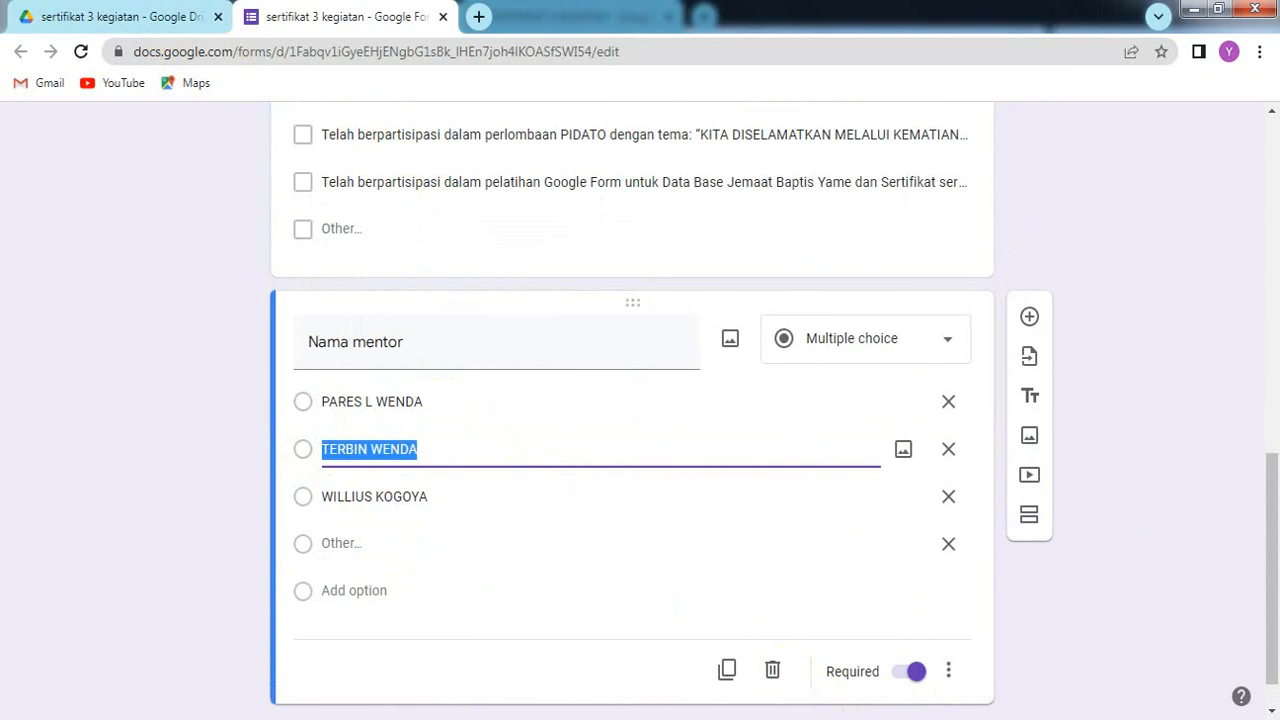
{"action": "left_click", "coordinate": [714, 717]}
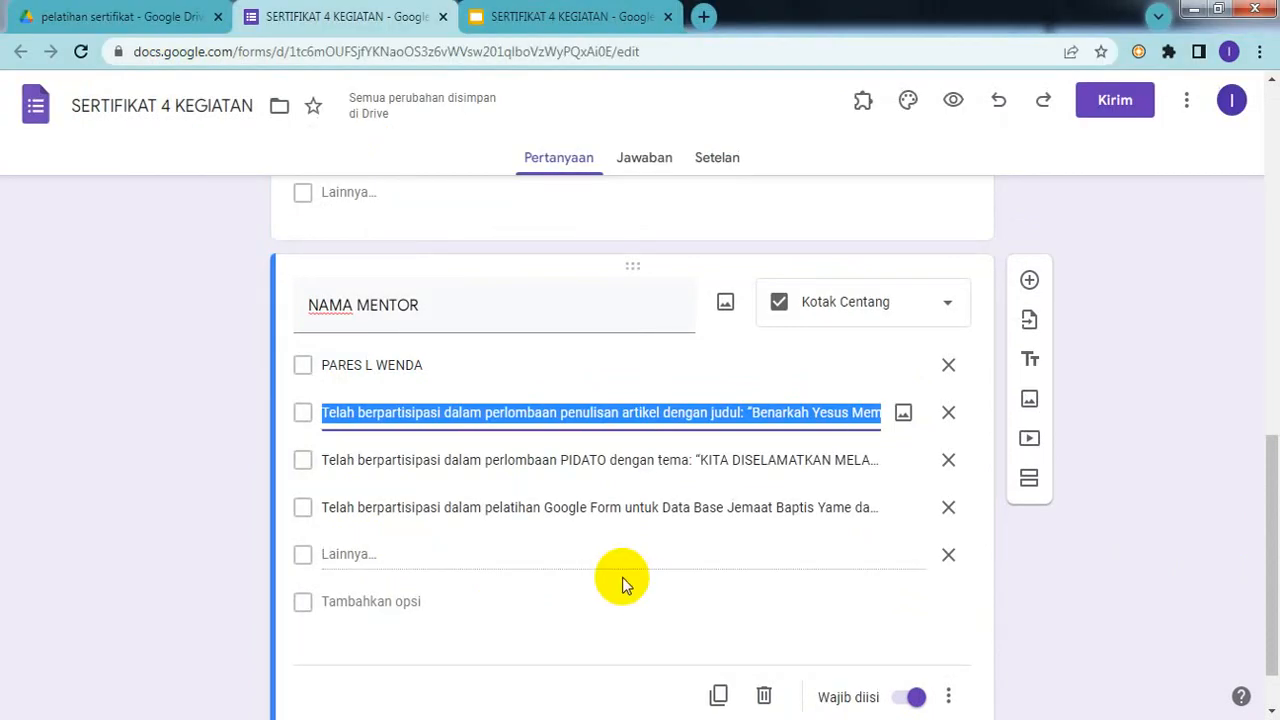
{"action": "key", "text": "ctrl+v"}
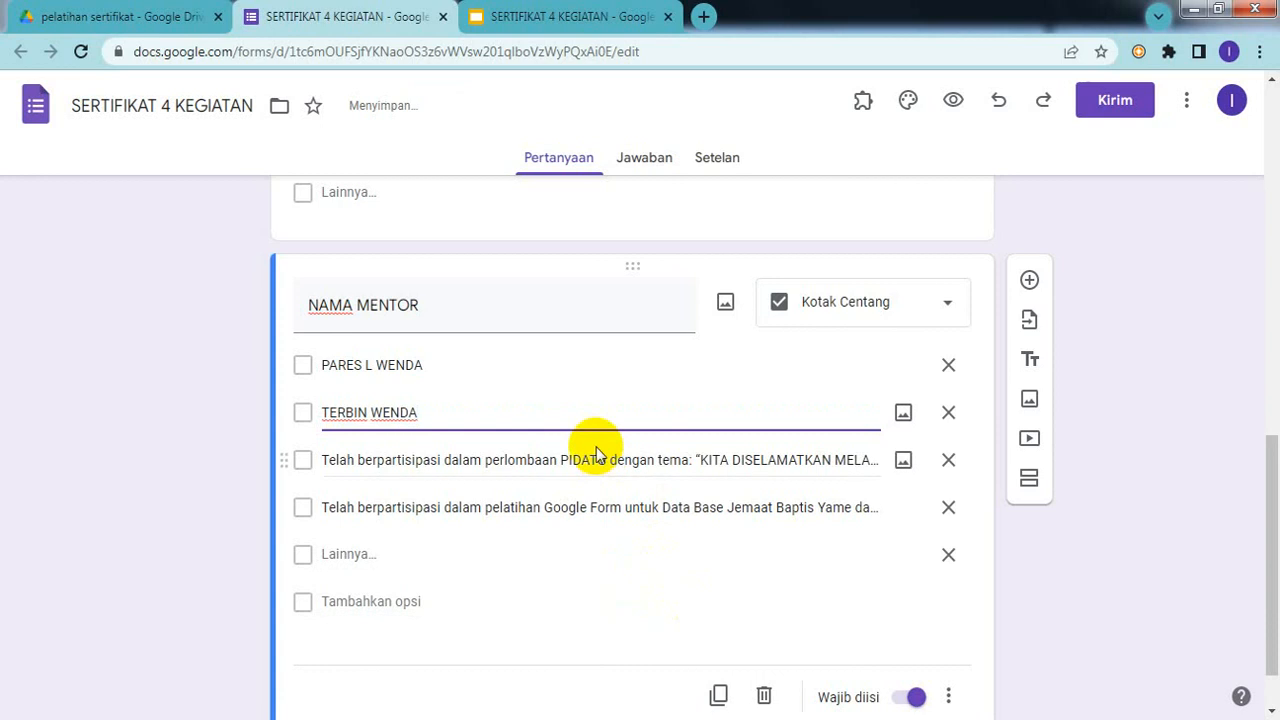
Step: Type the third mentor's name and delete the leftover fourth activity option
{"action": "triple_click", "coordinate": [600, 460]}
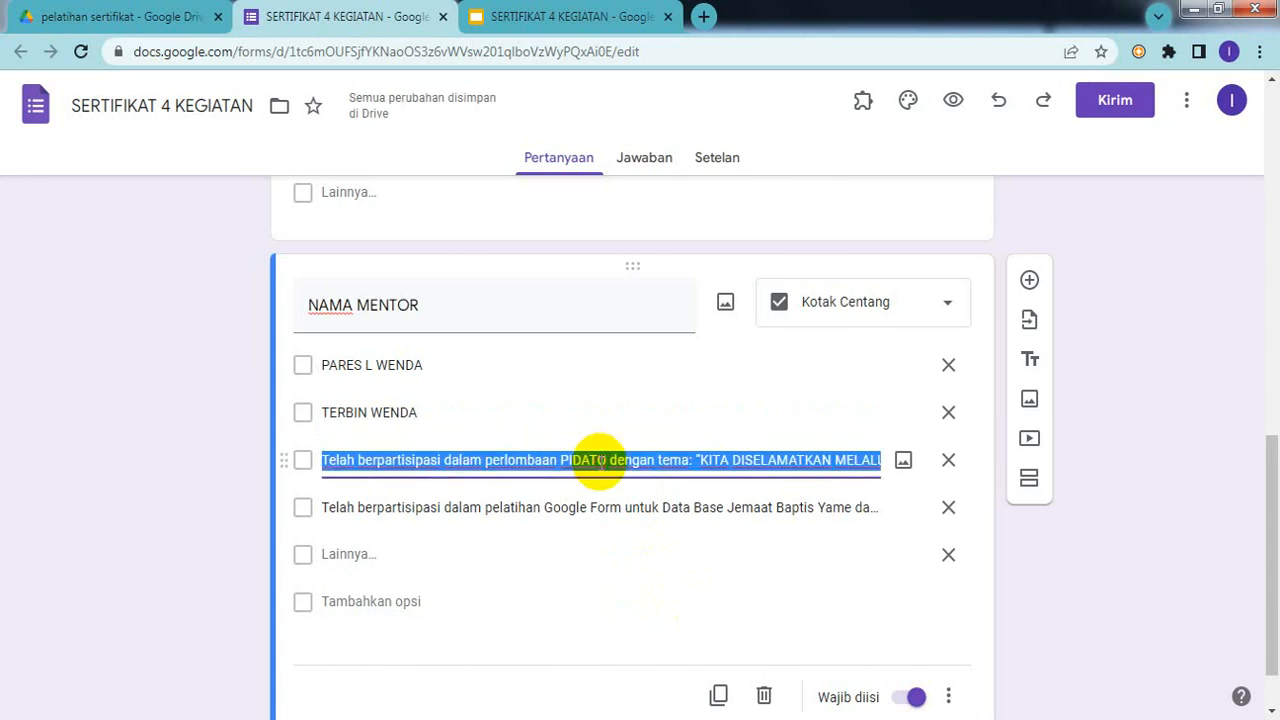
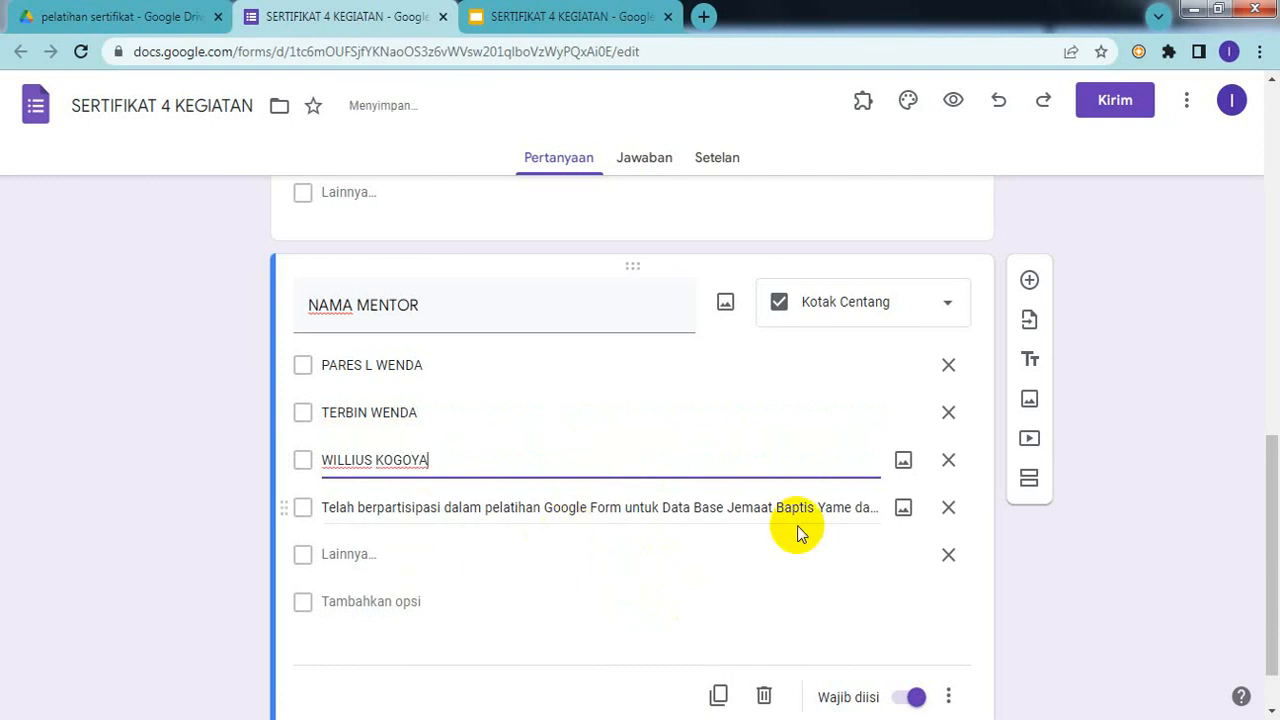
{"action": "left_click", "coordinate": [944, 508]}
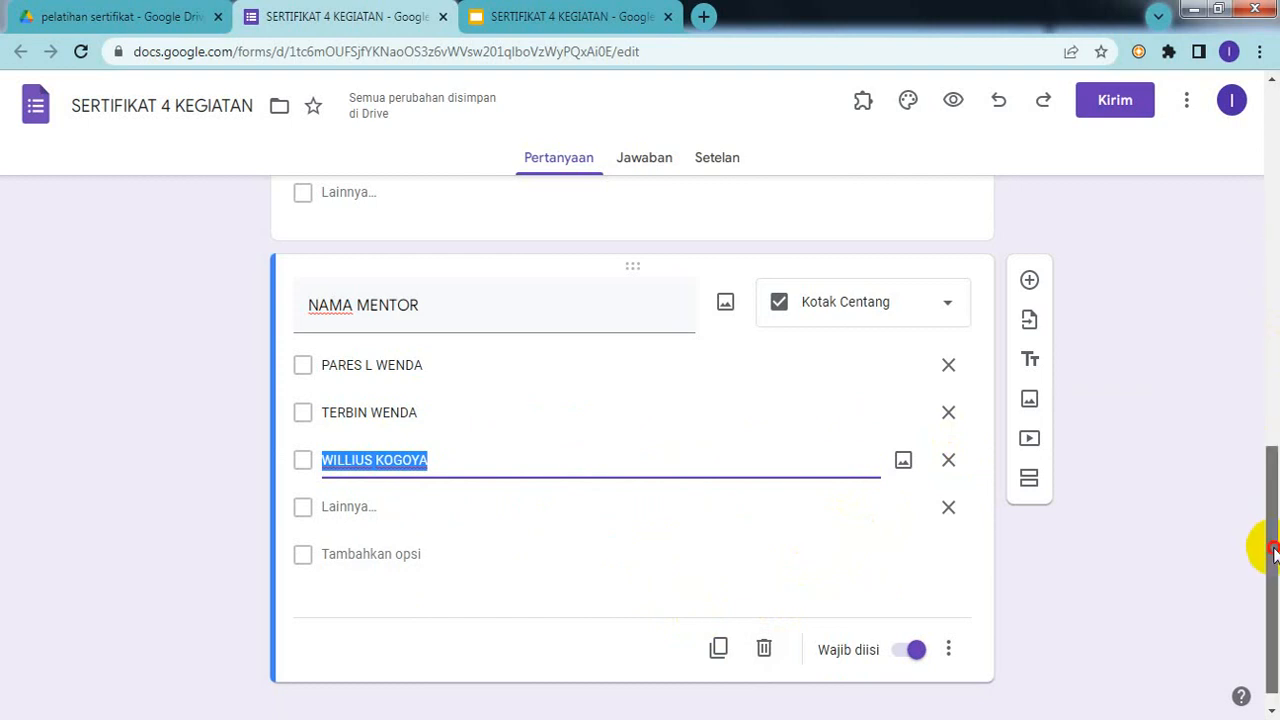
{"action": "left_click_drag", "start_coordinate": [1269, 543], "coordinate": [1253, 588]}
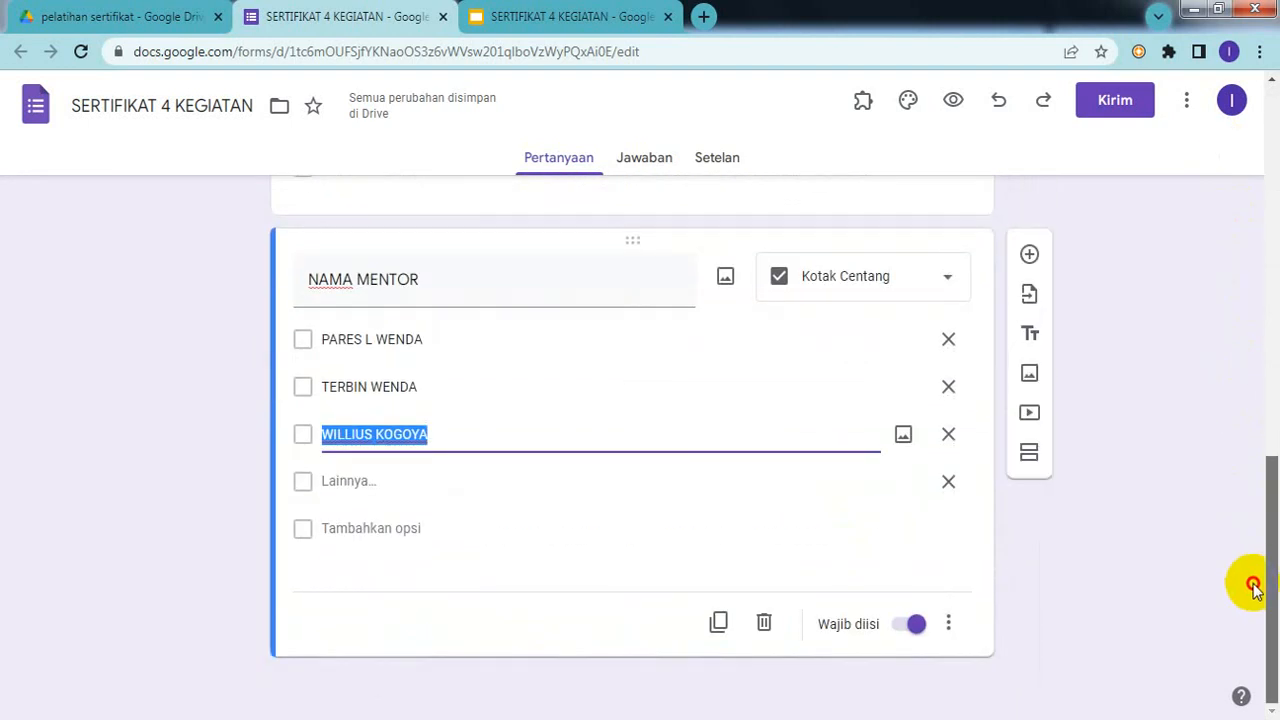
{"action": "left_click", "coordinate": [1023, 563]}
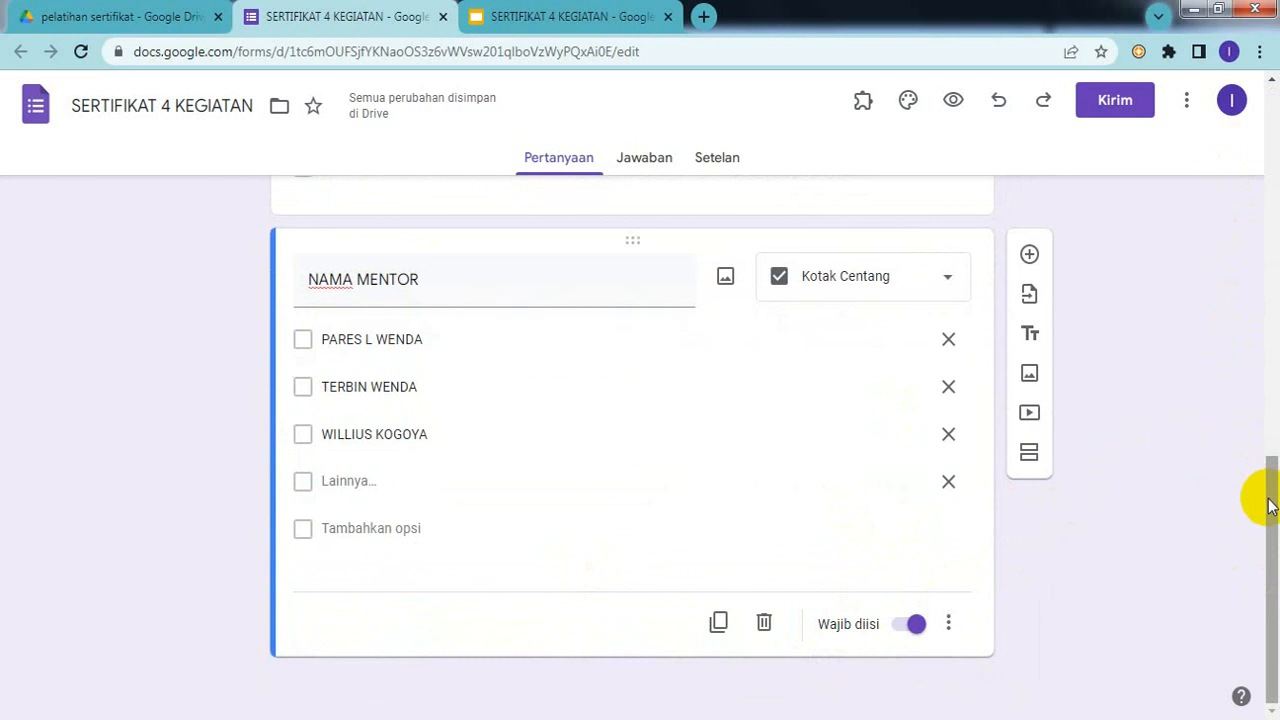
{"action": "left_click_drag", "start_coordinate": [1266, 493], "coordinate": [1191, 137]}
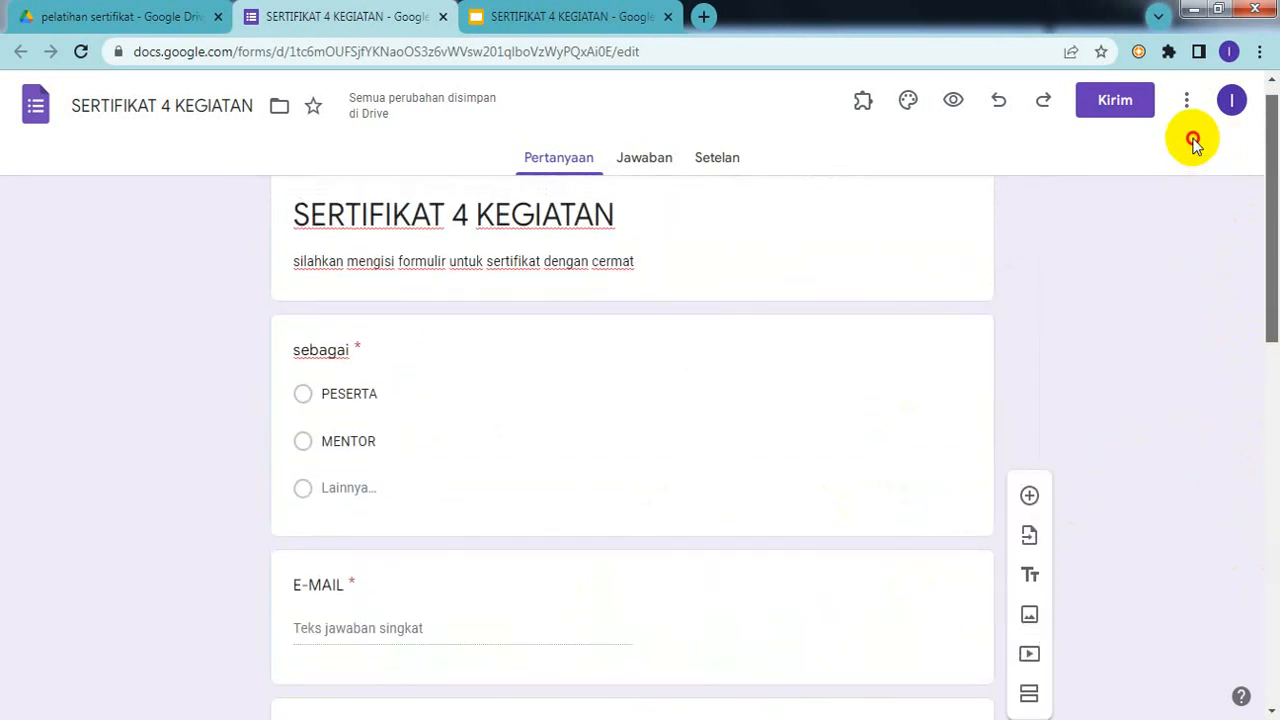
{"action": "scroll", "coordinate": [1194, 180], "scroll_direction": "down", "scroll_amount": 3}
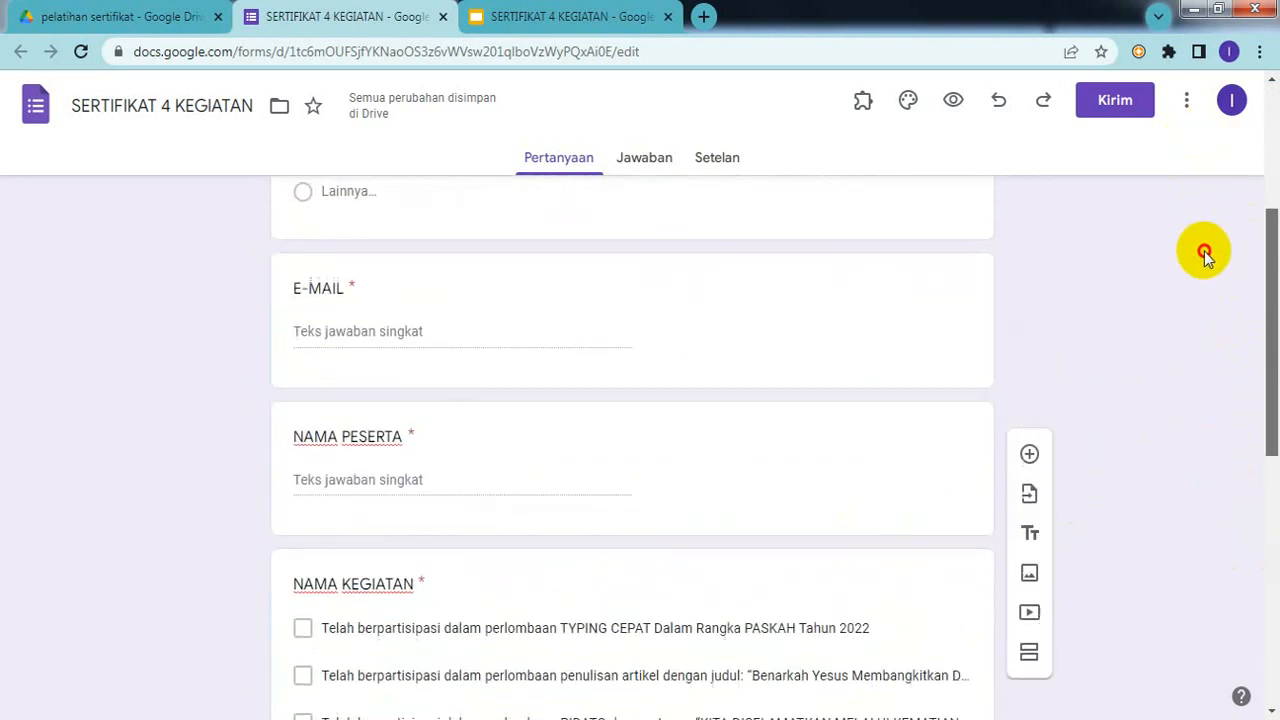
{"action": "scroll", "coordinate": [1222, 263], "scroll_direction": "down", "scroll_amount": 3}
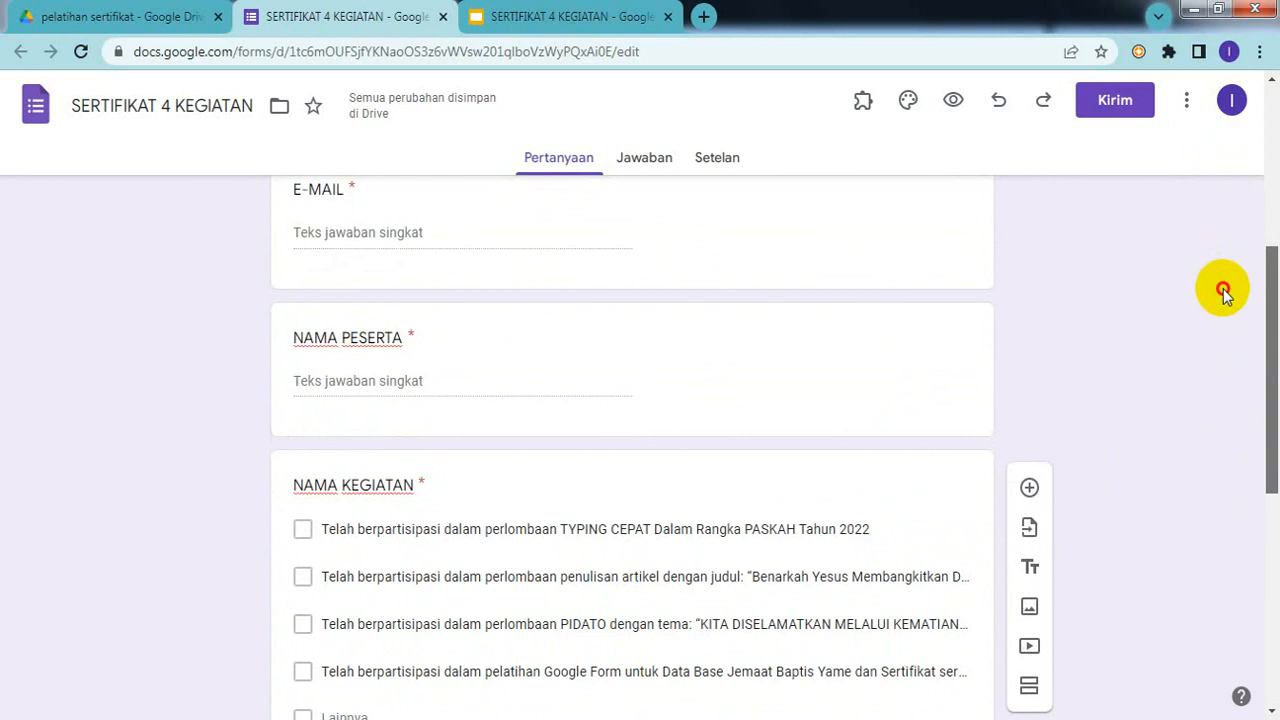
{"action": "scroll", "coordinate": [1224, 345], "scroll_direction": "down", "scroll_amount": 1}
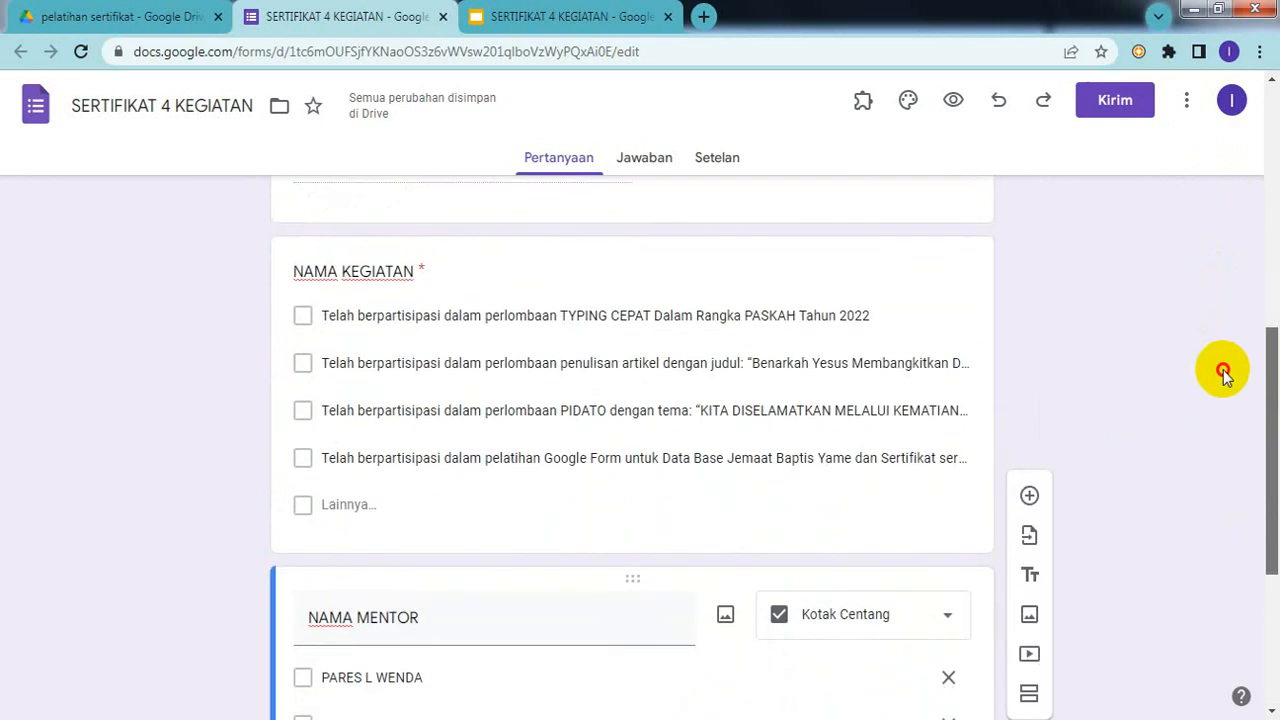
{"action": "scroll", "coordinate": [1222, 372], "scroll_direction": "down", "scroll_amount": 4}
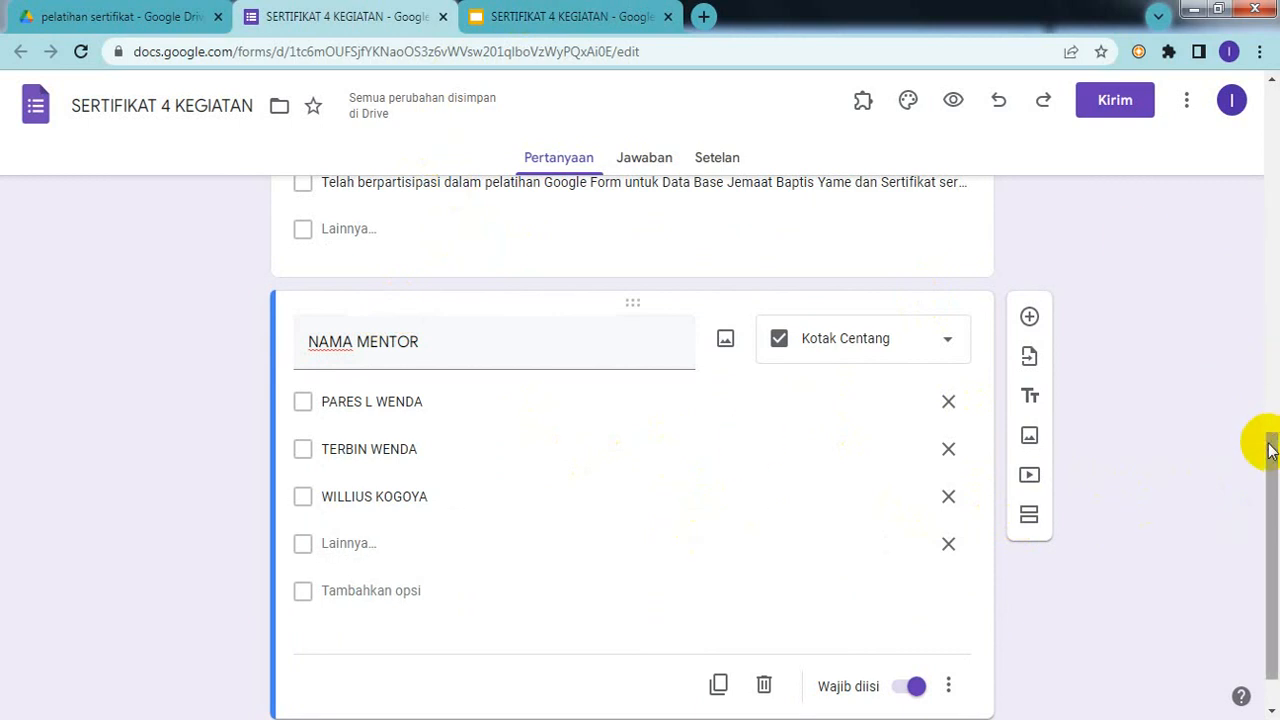
{"action": "left_click_drag", "start_coordinate": [1270, 450], "coordinate": [1228, 94]}
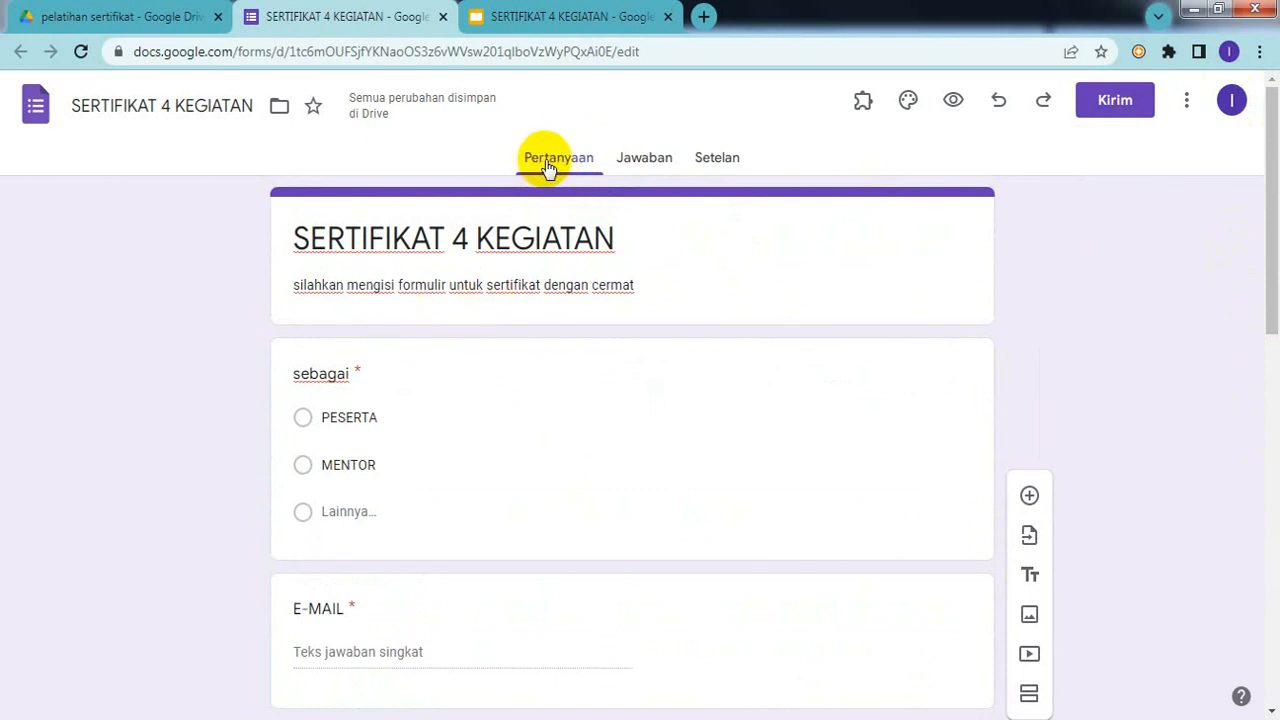
Step: Open the Jawaban responses view and begin linking responses to a spreadsheet
{"action": "left_click", "coordinate": [645, 162]}
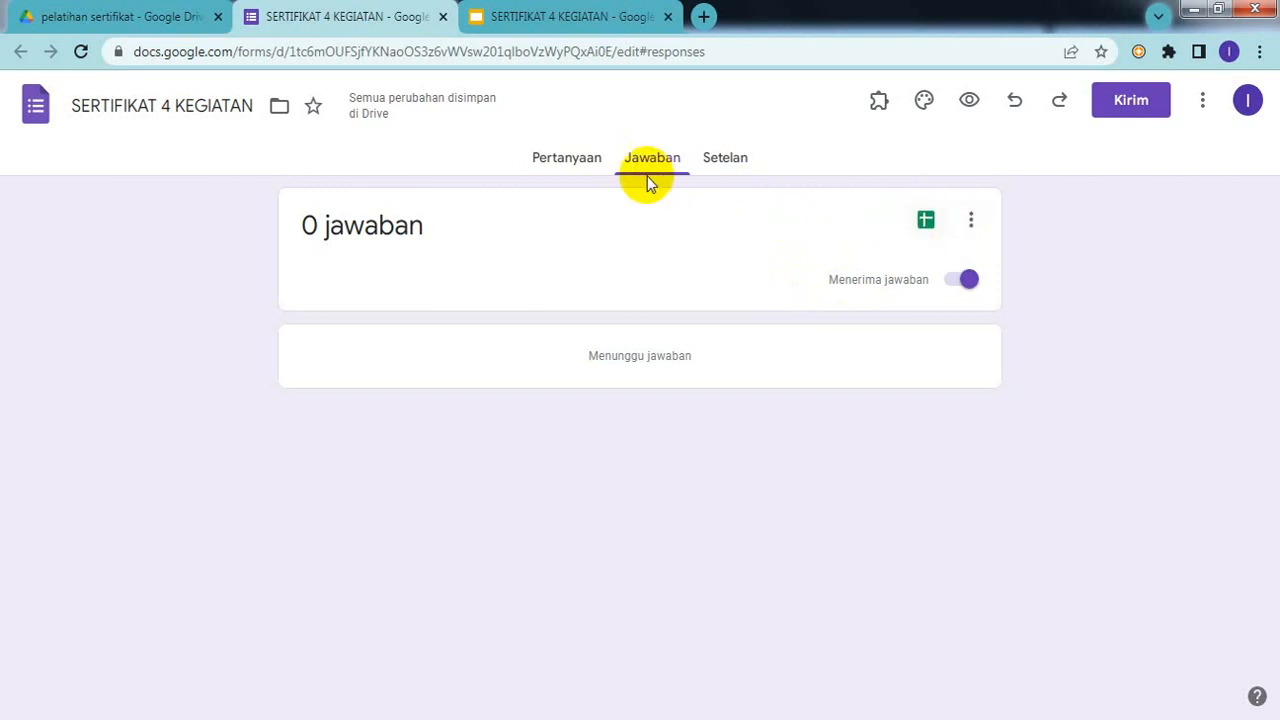
{"action": "left_click", "coordinate": [574, 166]}
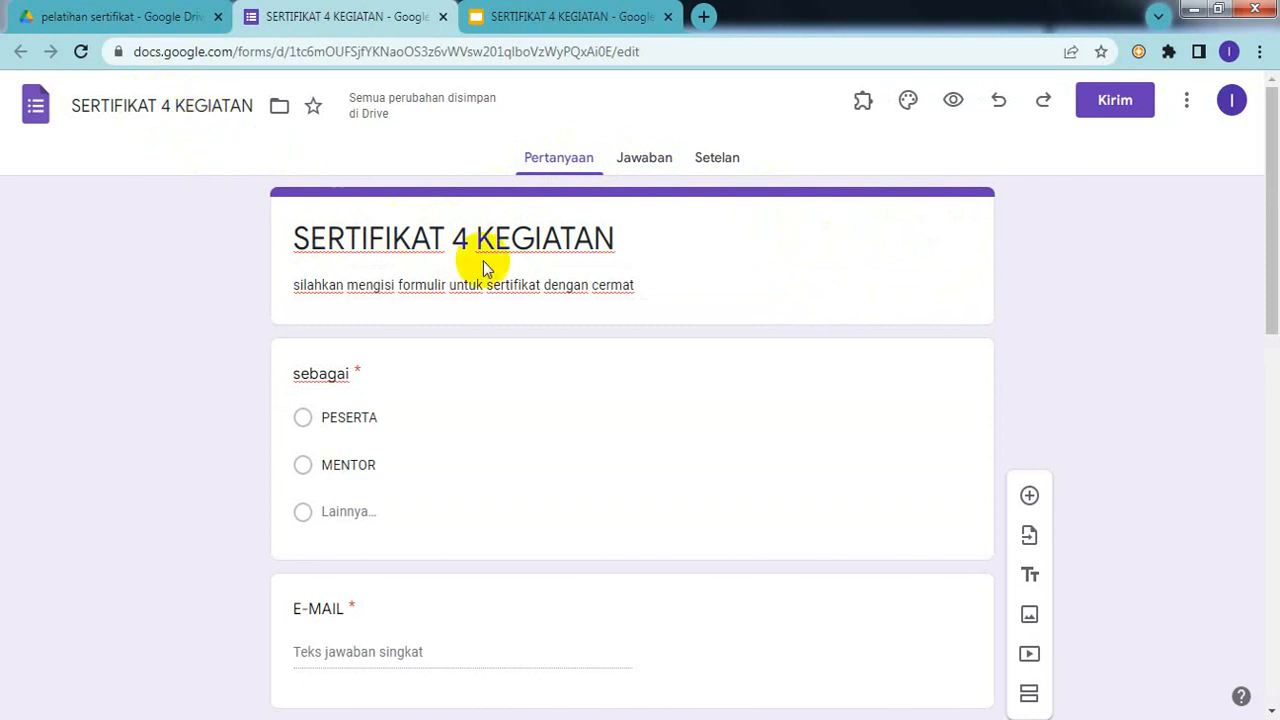
{"action": "left_click", "coordinate": [644, 162]}
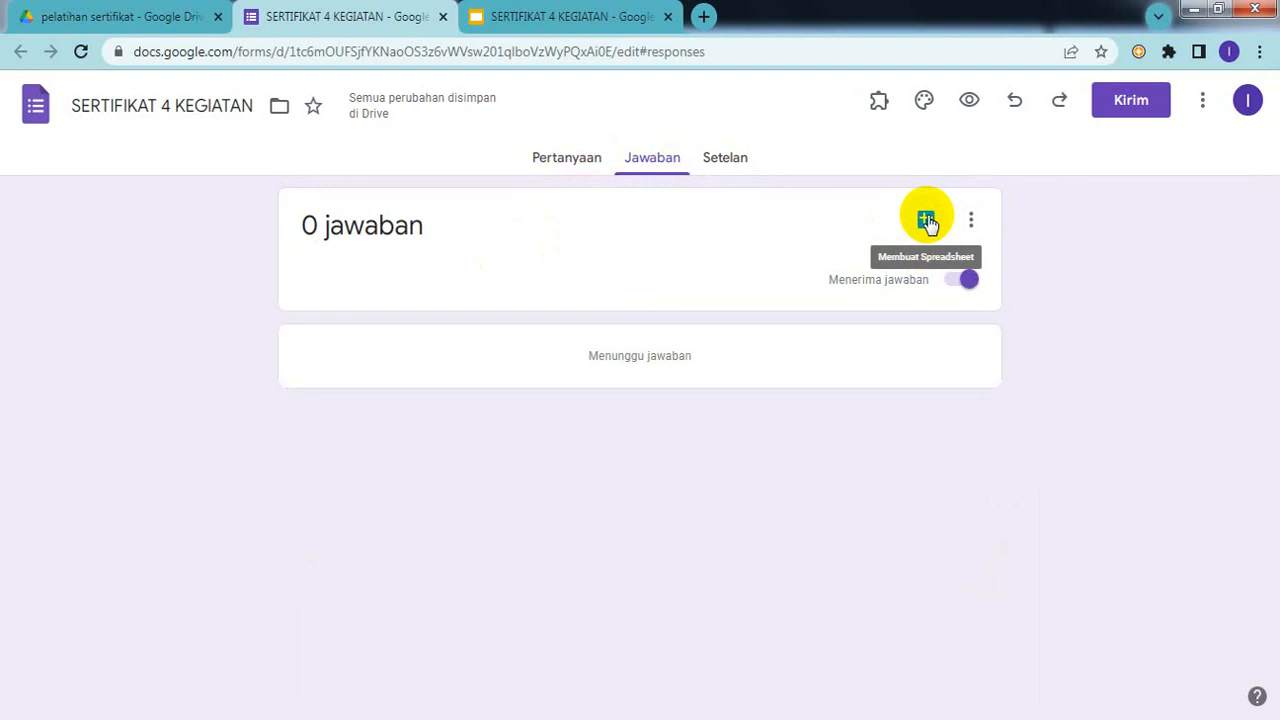
{"action": "left_click", "coordinate": [926, 220]}
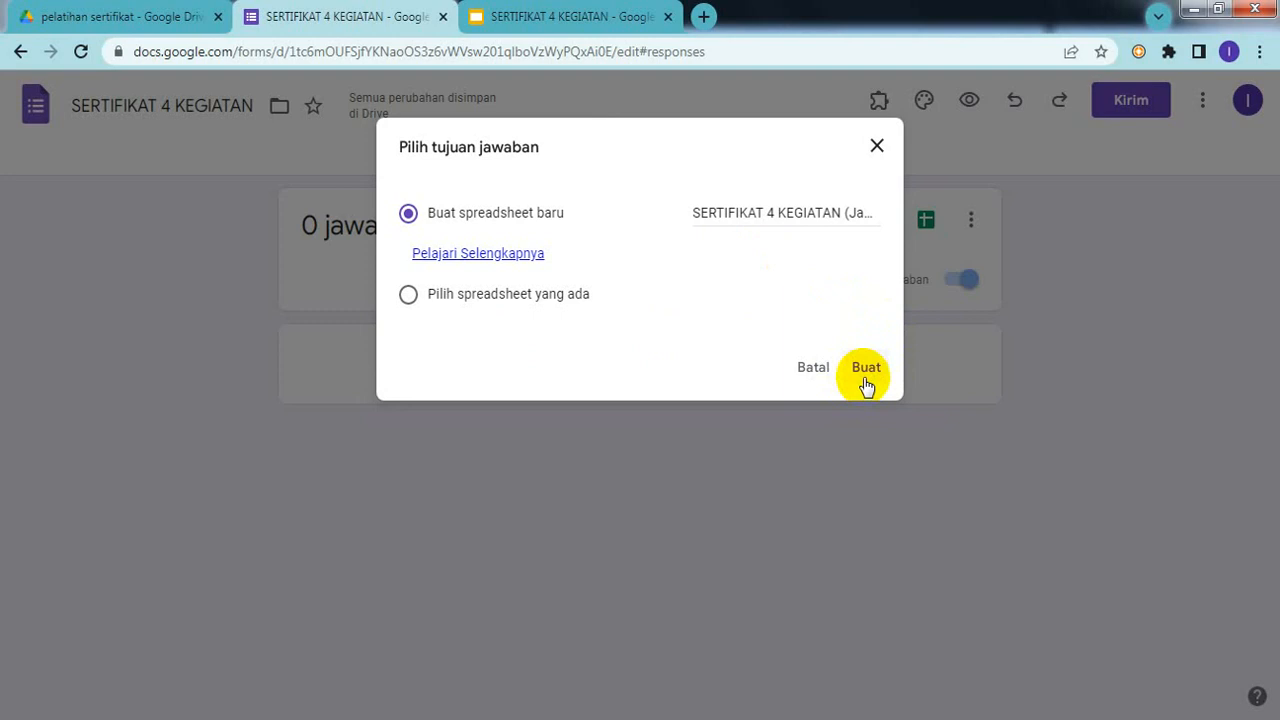
Step: Create the new SERTIFIKAT 4 KEGIATAN (Jawaban) response spreadsheet with Buat spreadsheet baru
{"action": "left_click", "coordinate": [865, 380]}
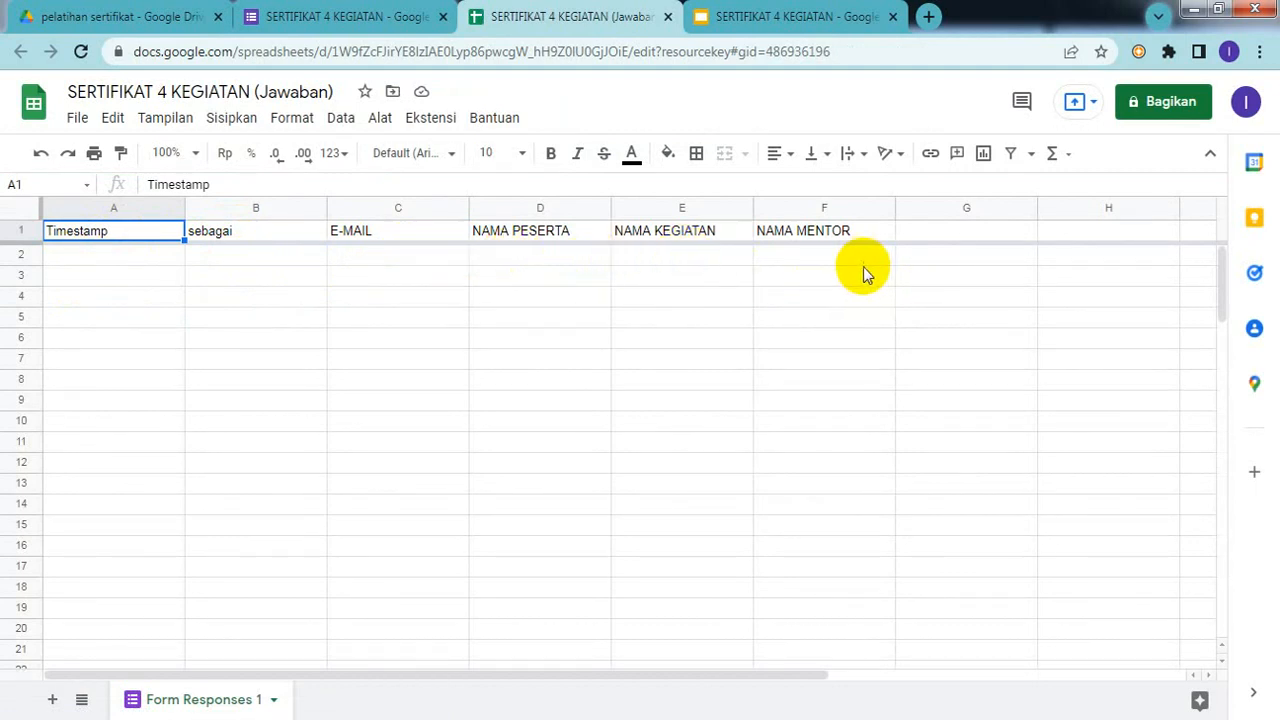
Step: Compare the responses sheet columns with the certificate template slides, then return to the form's responses page
{"action": "left_click", "coordinate": [812, 316]}
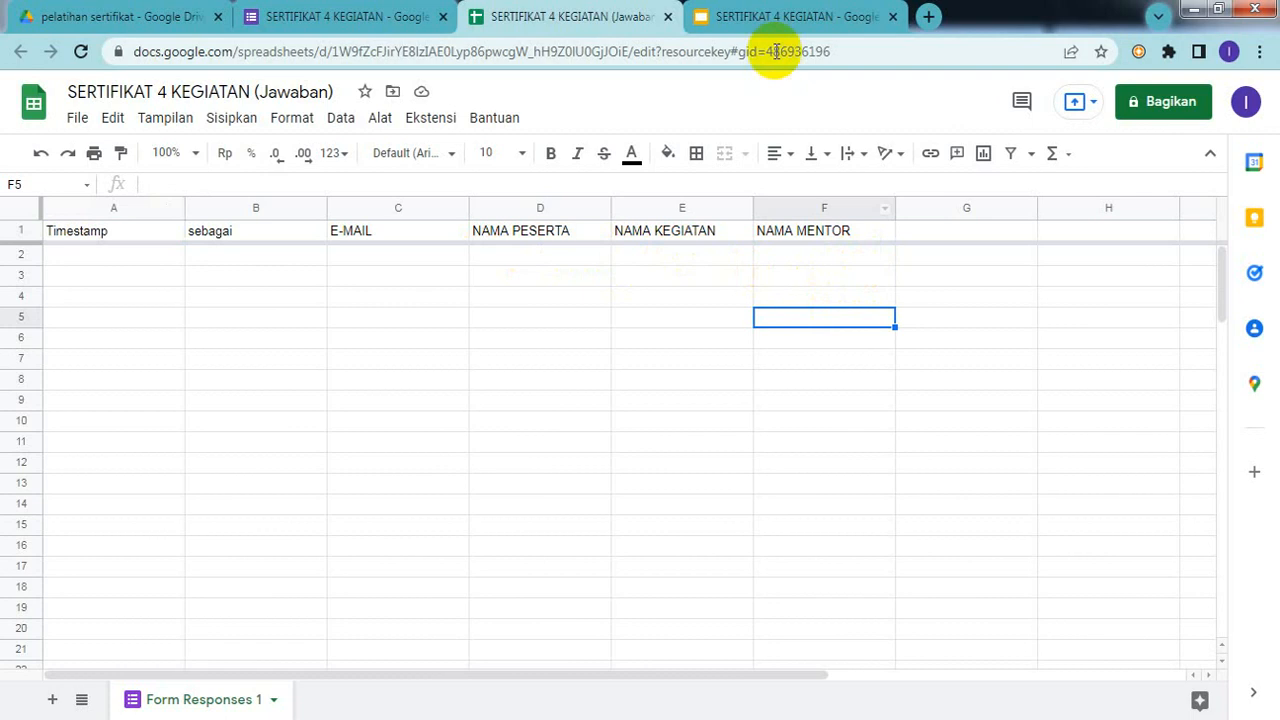
{"action": "left_click", "coordinate": [752, 20]}
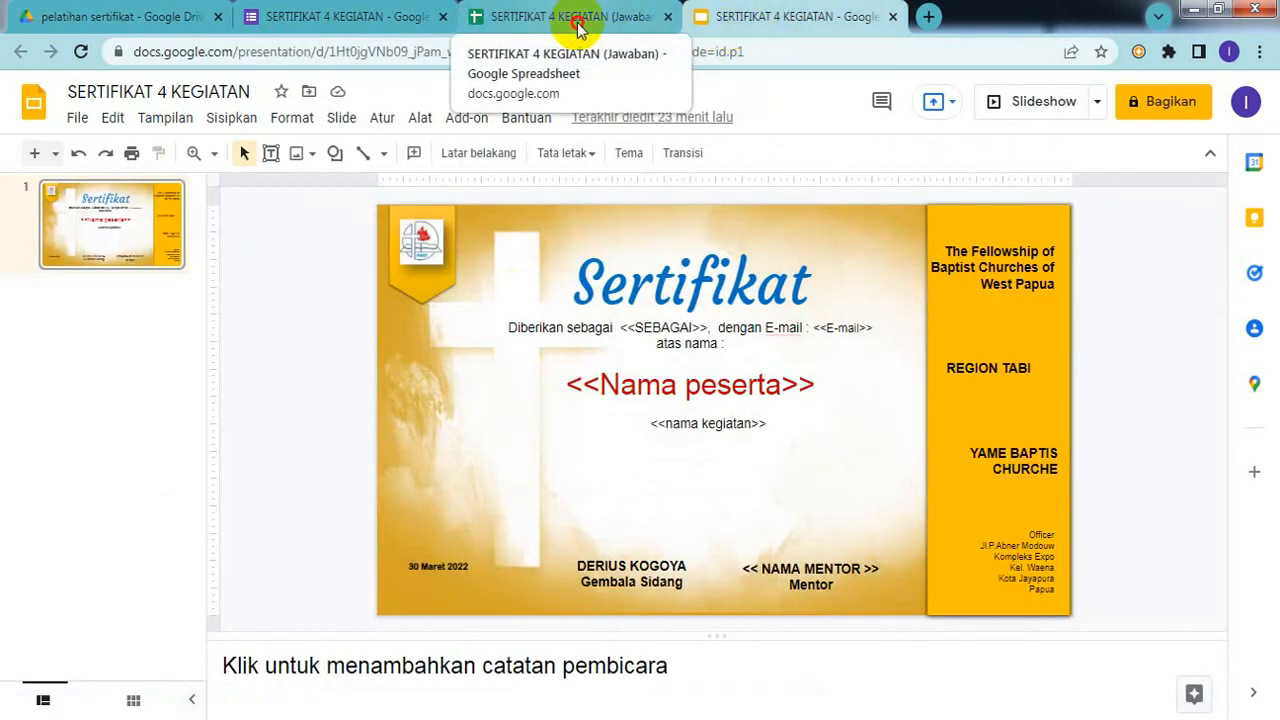
{"action": "left_click", "coordinate": [577, 28]}
{"action": "left_click", "coordinate": [770, 28]}
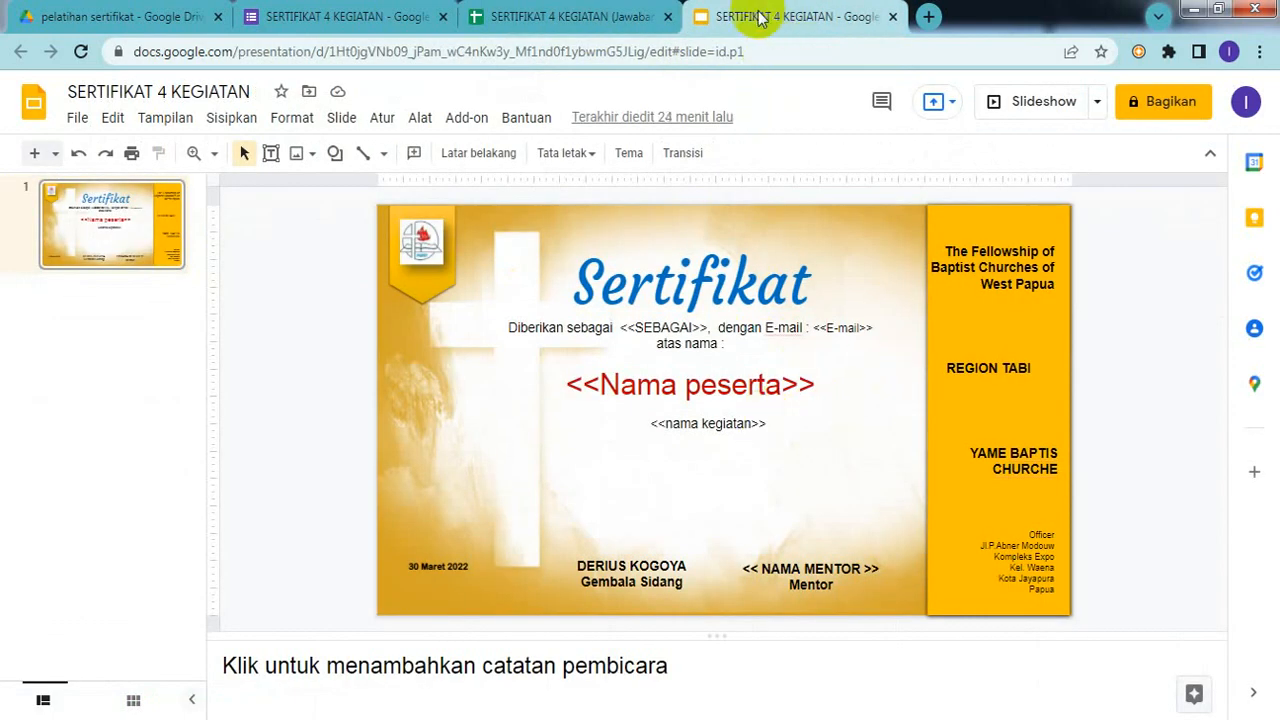
{"action": "left_click", "coordinate": [557, 22]}
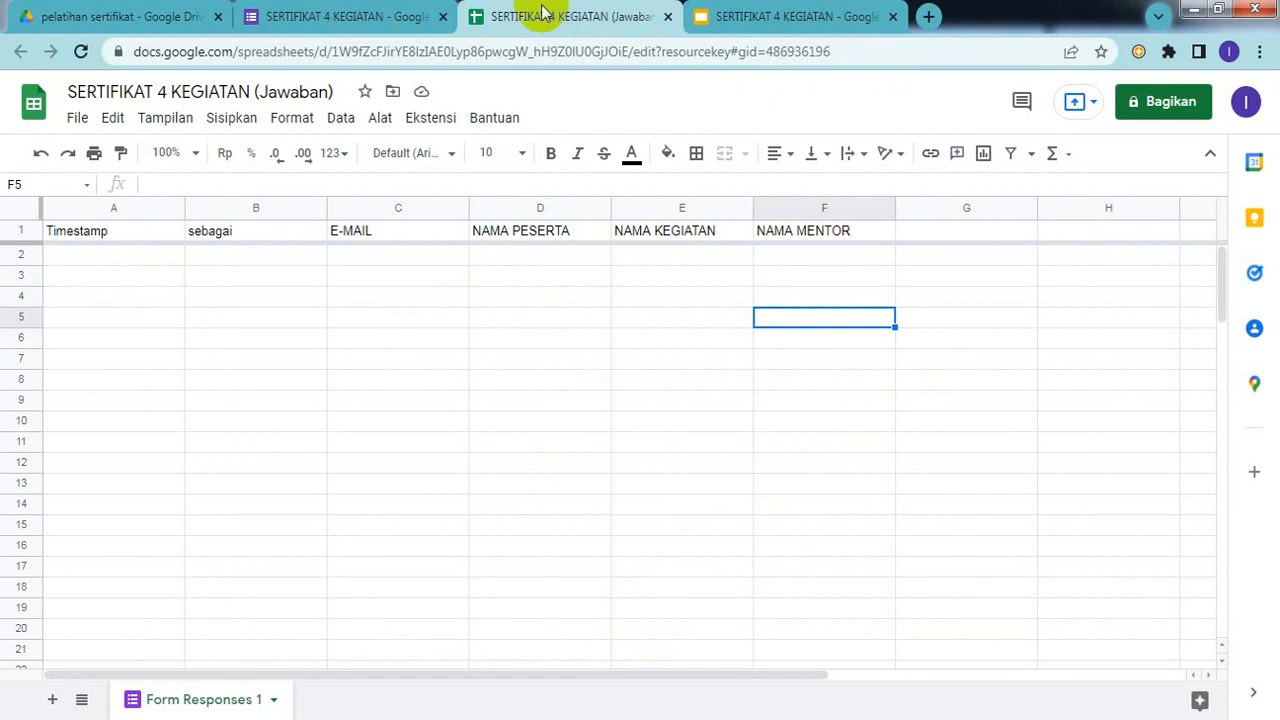
{"action": "left_click", "coordinate": [371, 22]}
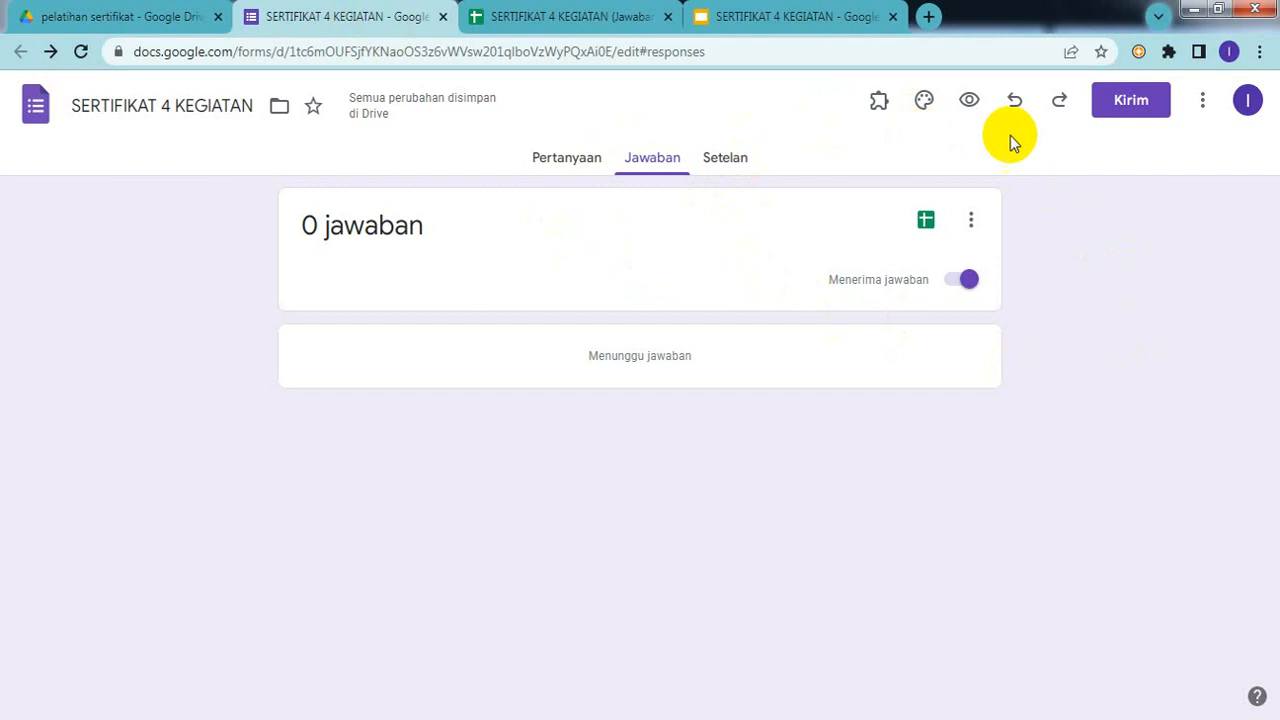
Step: Open the form's respondent preview, closing it and reopening it once
{"action": "left_click", "coordinate": [969, 100]}
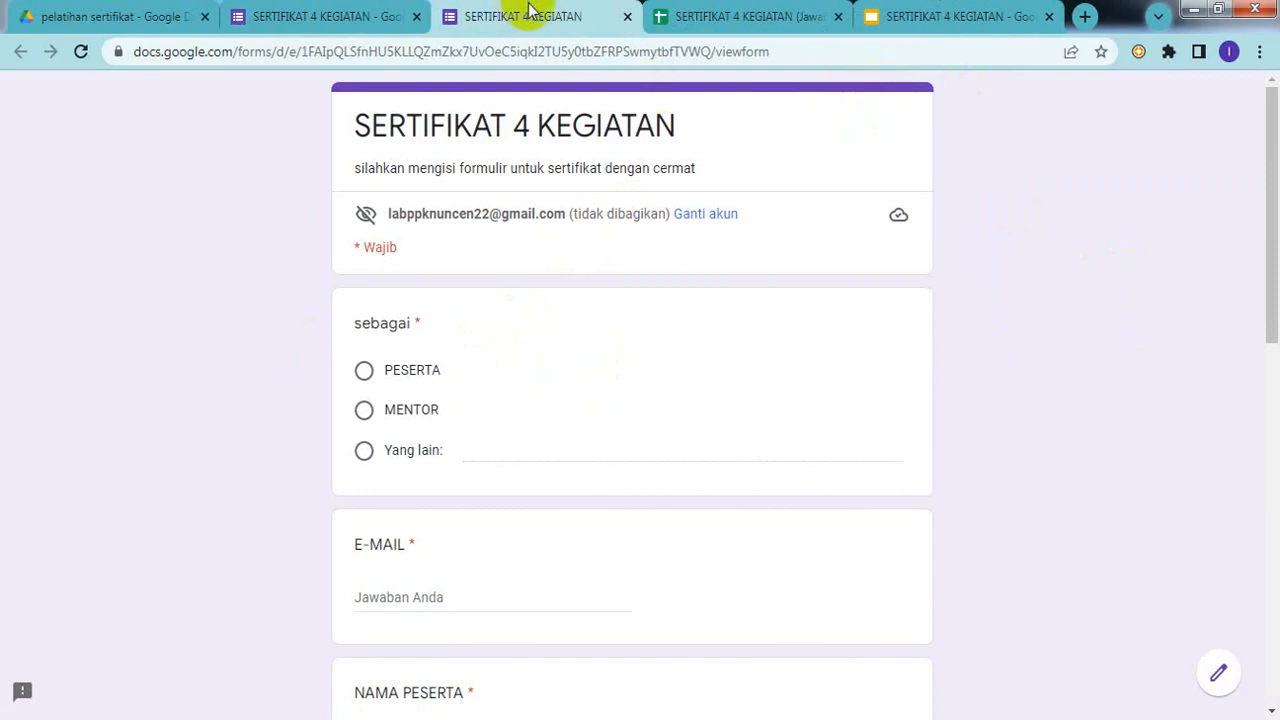
{"action": "left_click", "coordinate": [626, 17]}
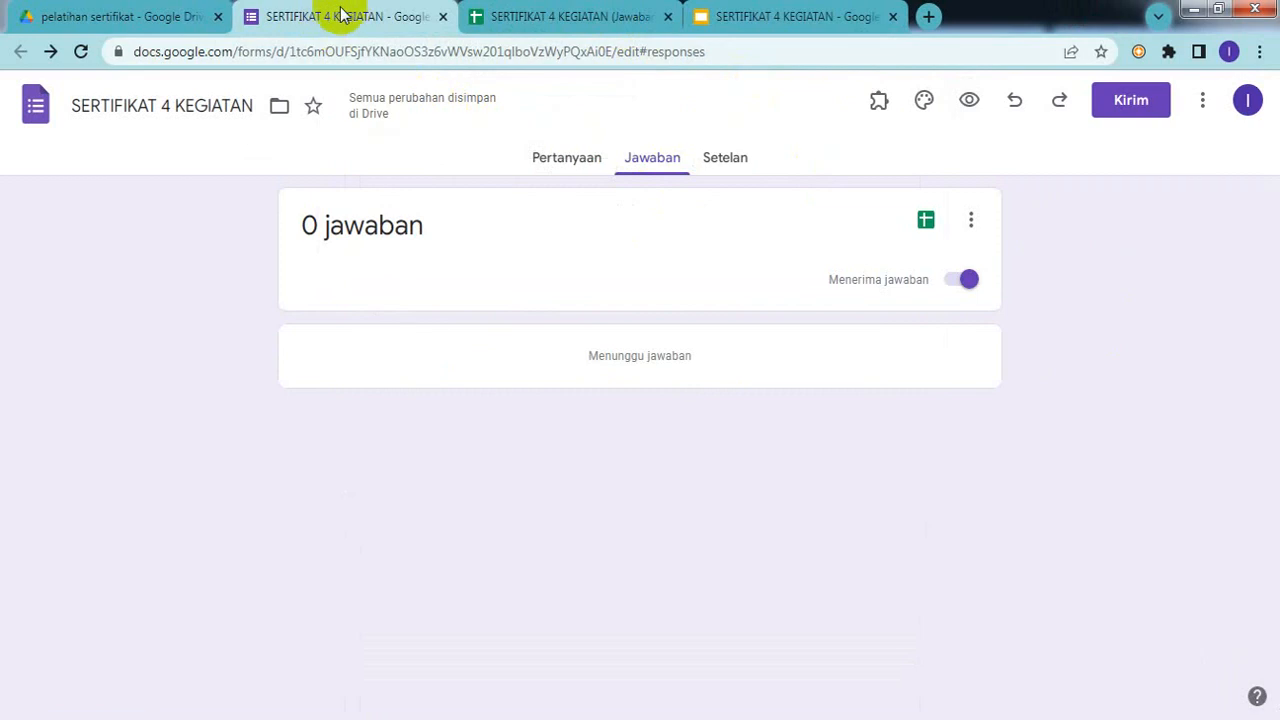
{"action": "left_click", "coordinate": [968, 103]}
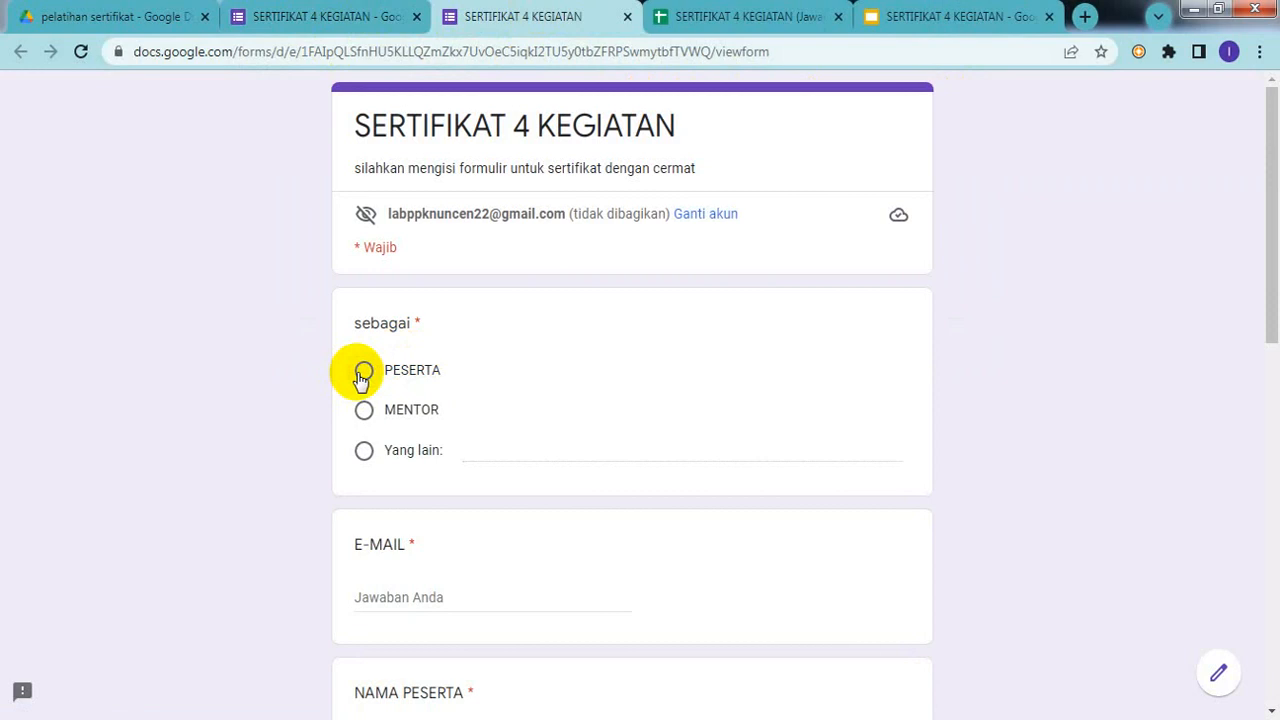
Step: Answer the sebagai question with MENTOR instead of PESERTA
{"action": "left_click", "coordinate": [362, 373]}
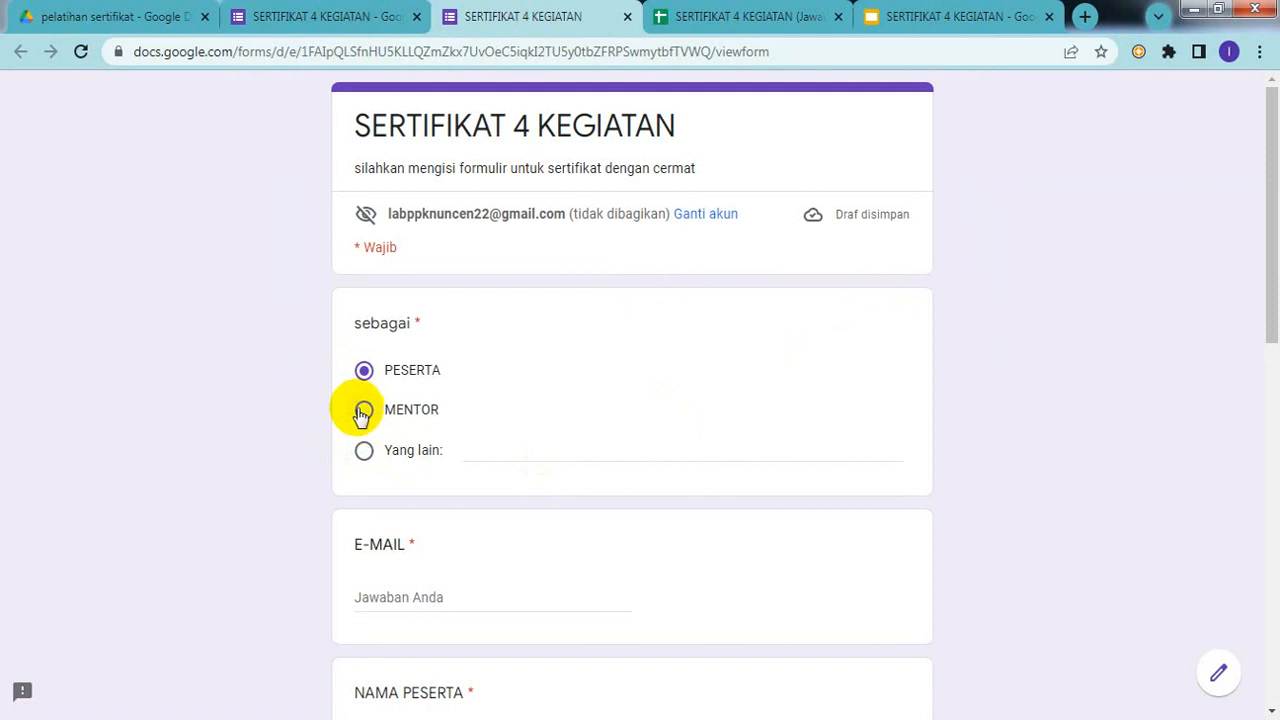
{"action": "left_click", "coordinate": [365, 412]}
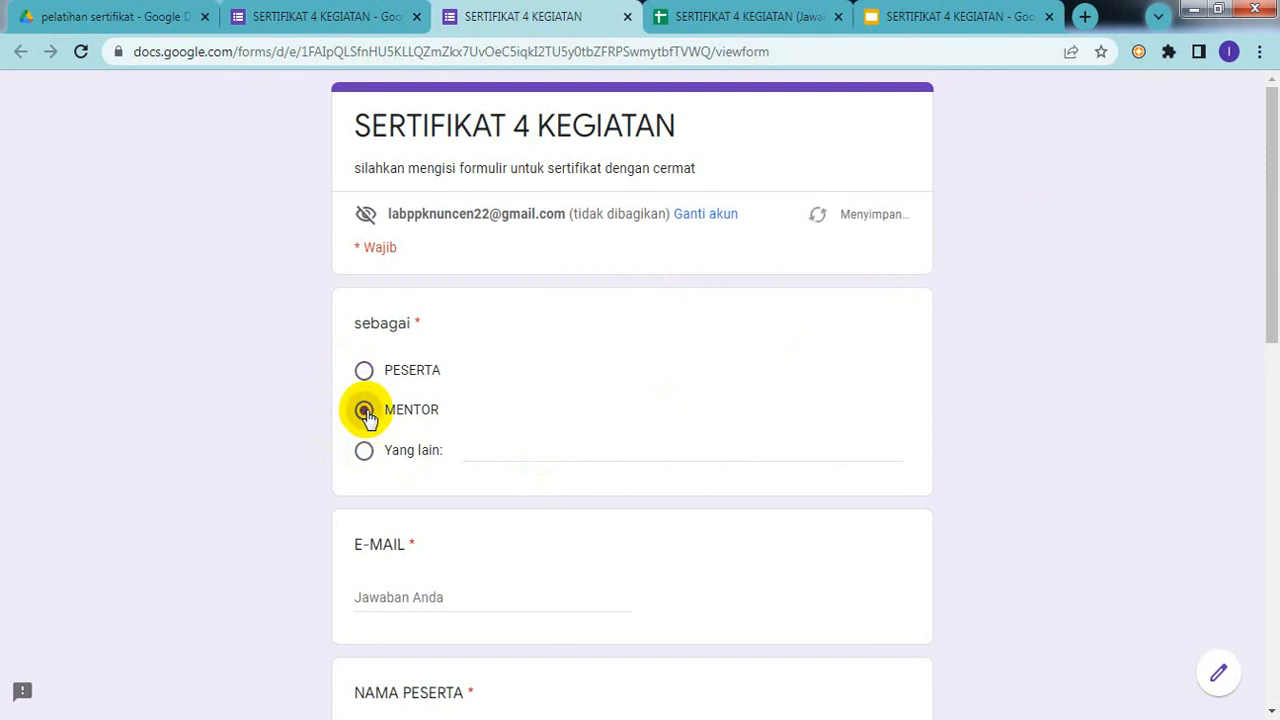
{"action": "left_click", "coordinate": [478, 453]}
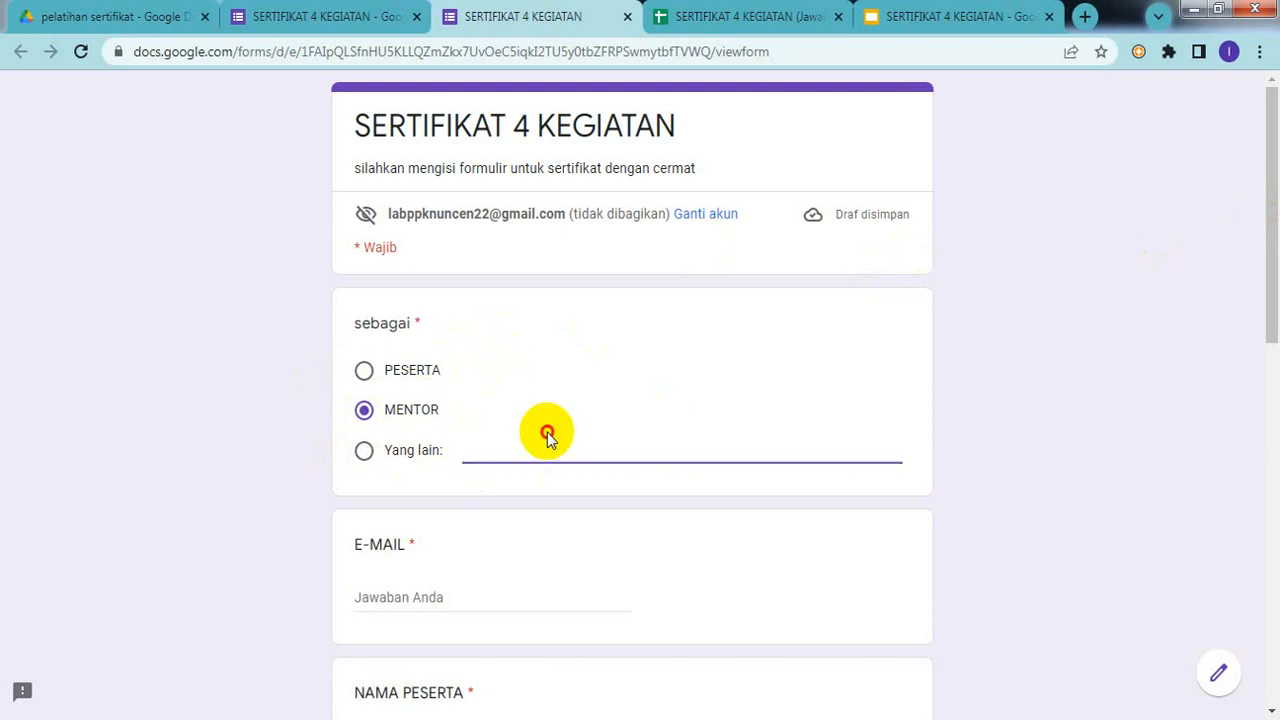
{"action": "left_click_drag", "start_coordinate": [547, 432], "coordinate": [1130, 265]}
{"action": "left_click", "coordinate": [797, 400]}
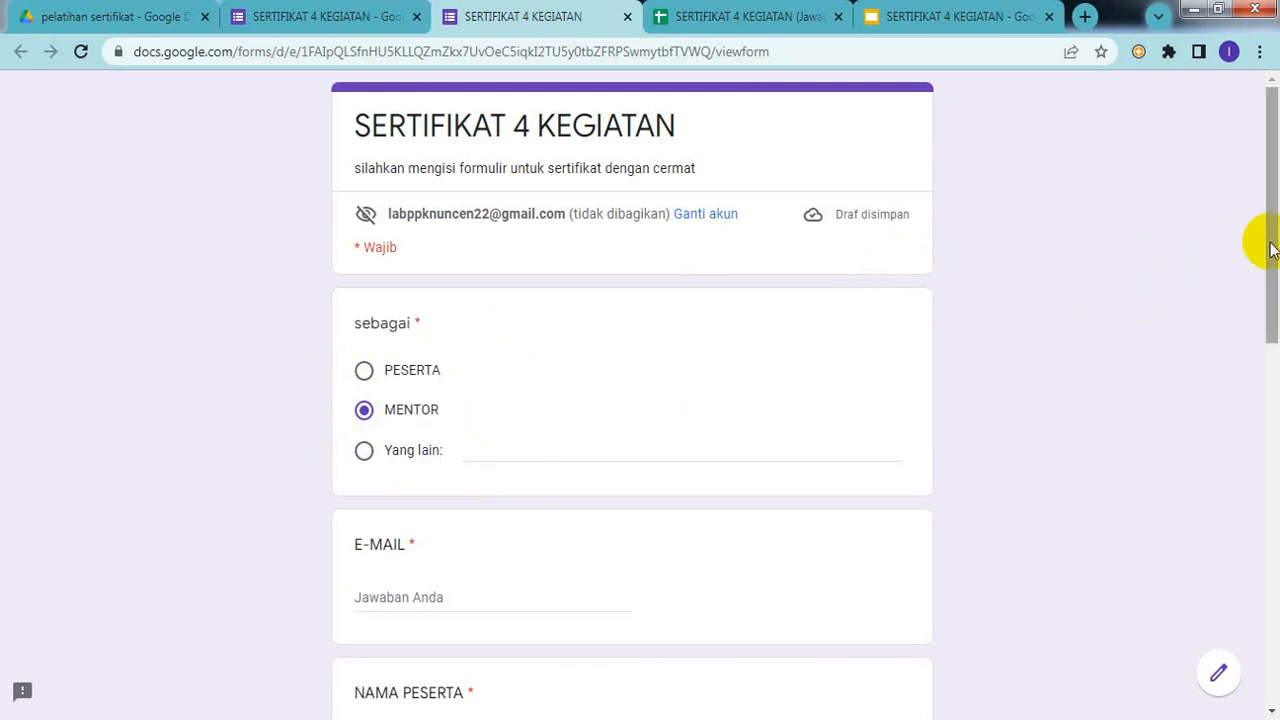
{"action": "left_click_drag", "start_coordinate": [1262, 243], "coordinate": [1275, 325]}
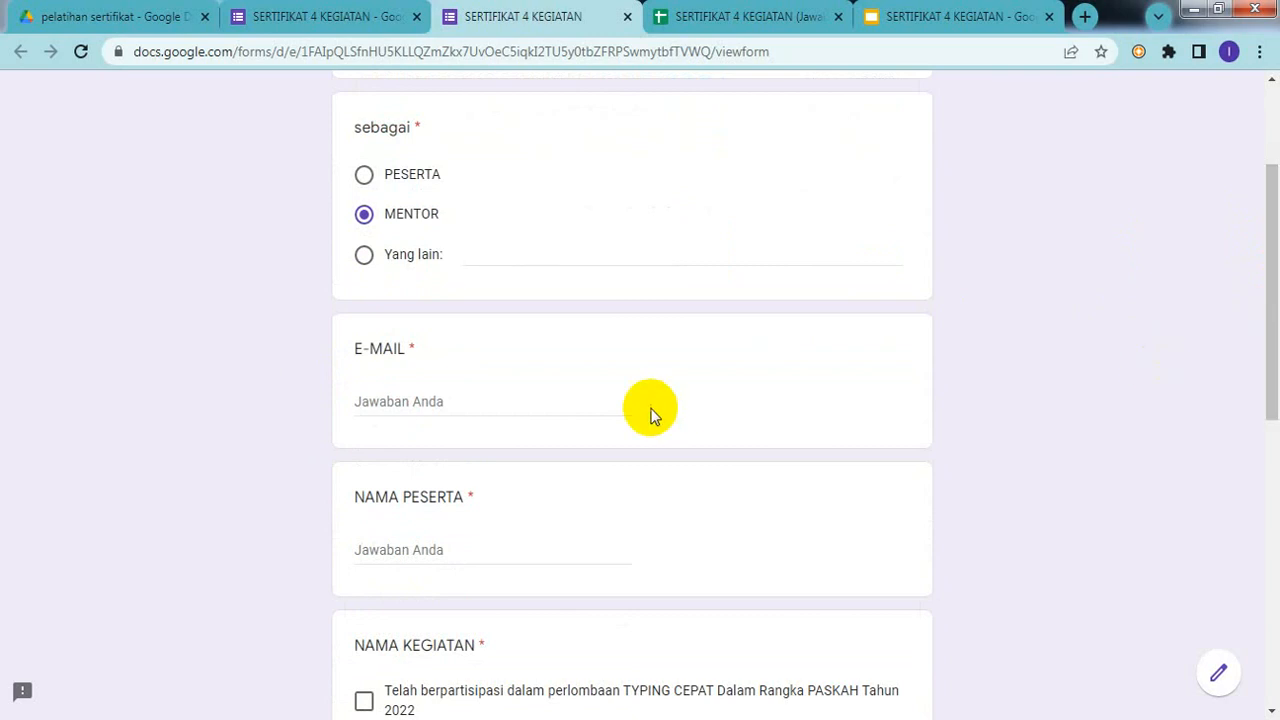
Step: Enter the respondent's e-mail address in the E-MAIL field
{"action": "left_click", "coordinate": [399, 396]}
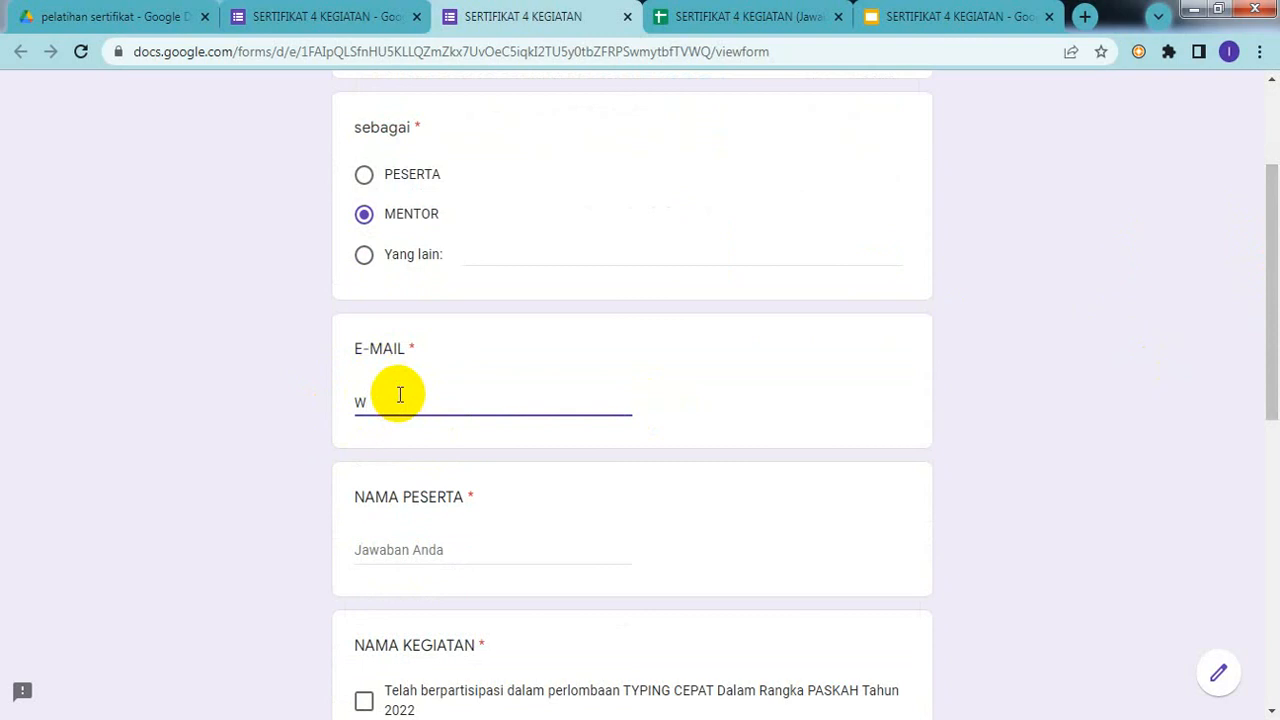
{"action": "key", "text": "BackSpace"}
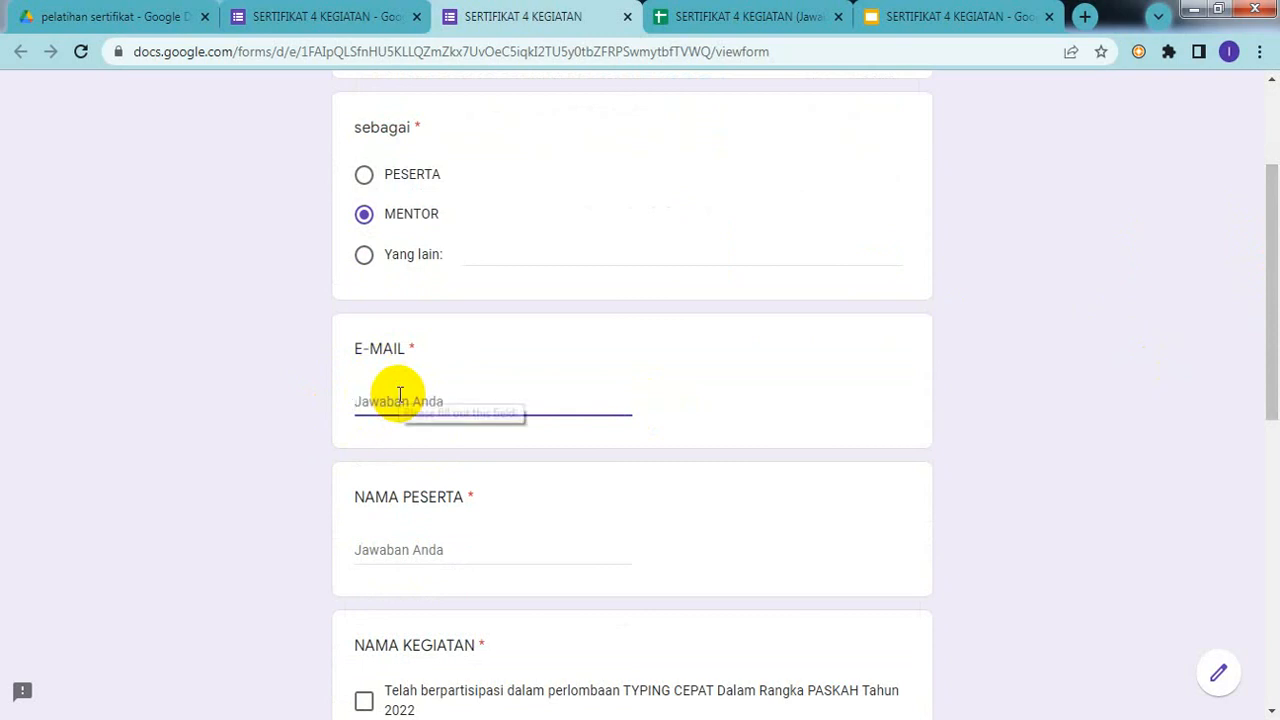
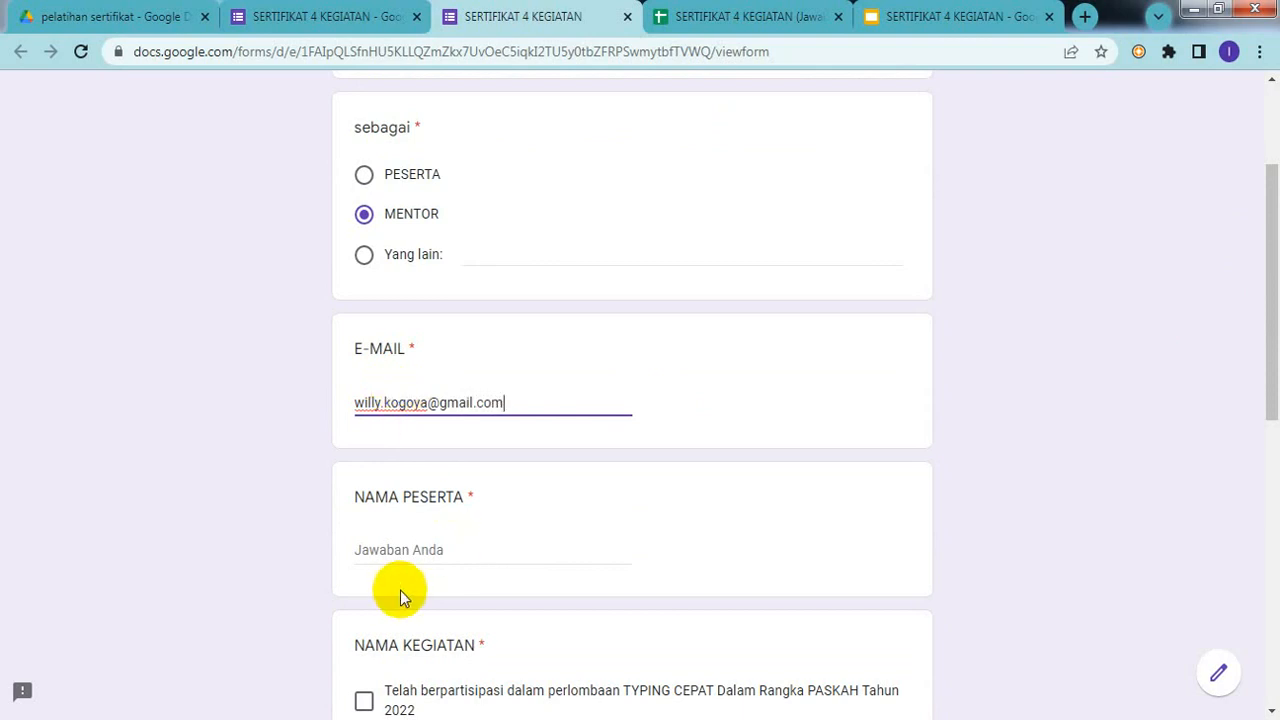
Step: Enter the participant's full name in capitals under NAMA PESERTA
{"action": "left_click", "coordinate": [400, 558]}
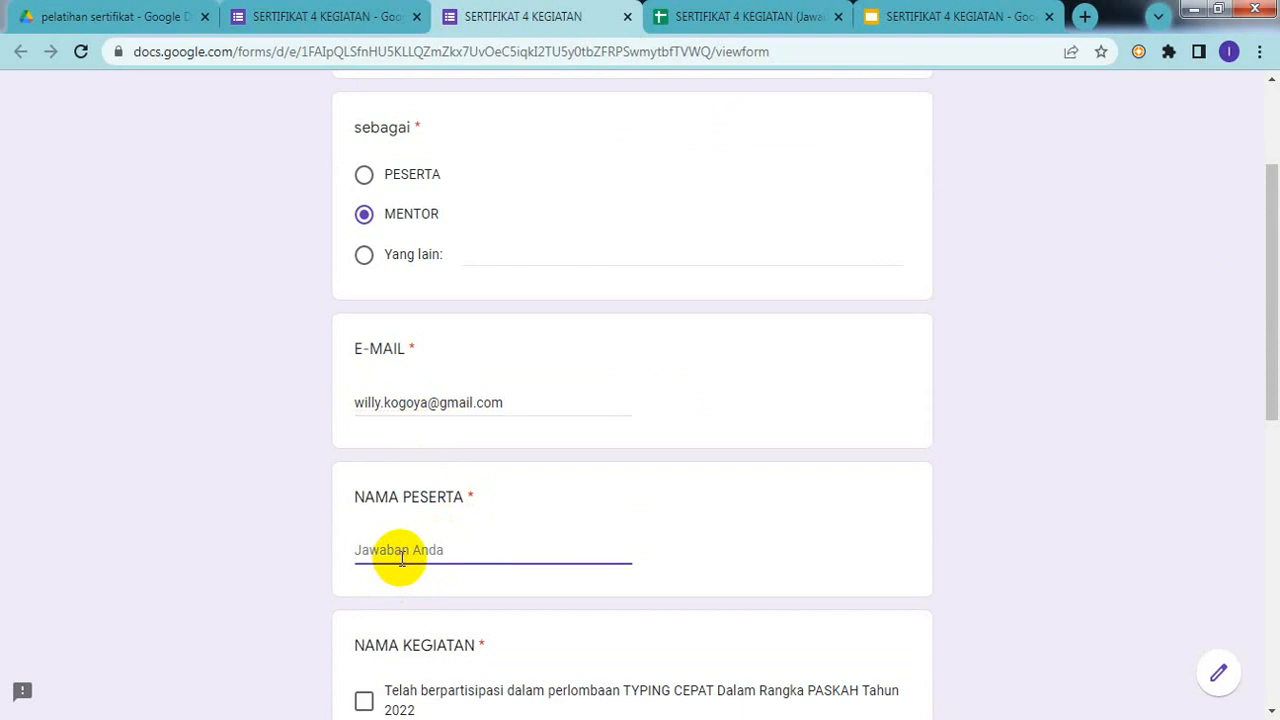
{"action": "type", "text": "will"}
{"action": "key", "text": "BackSpace"}
{"action": "key", "text": "BackSpace"}
{"action": "key", "text": "BackSpace"}
{"action": "key", "text": "BackSpace"}
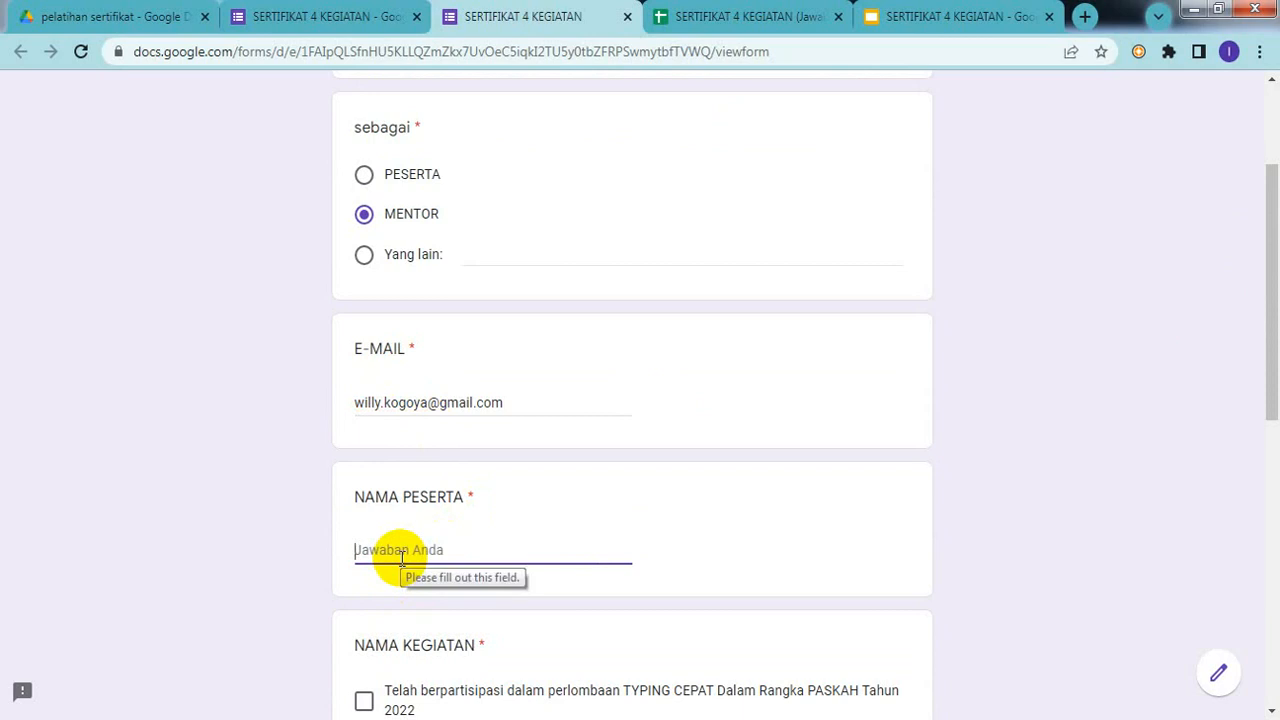
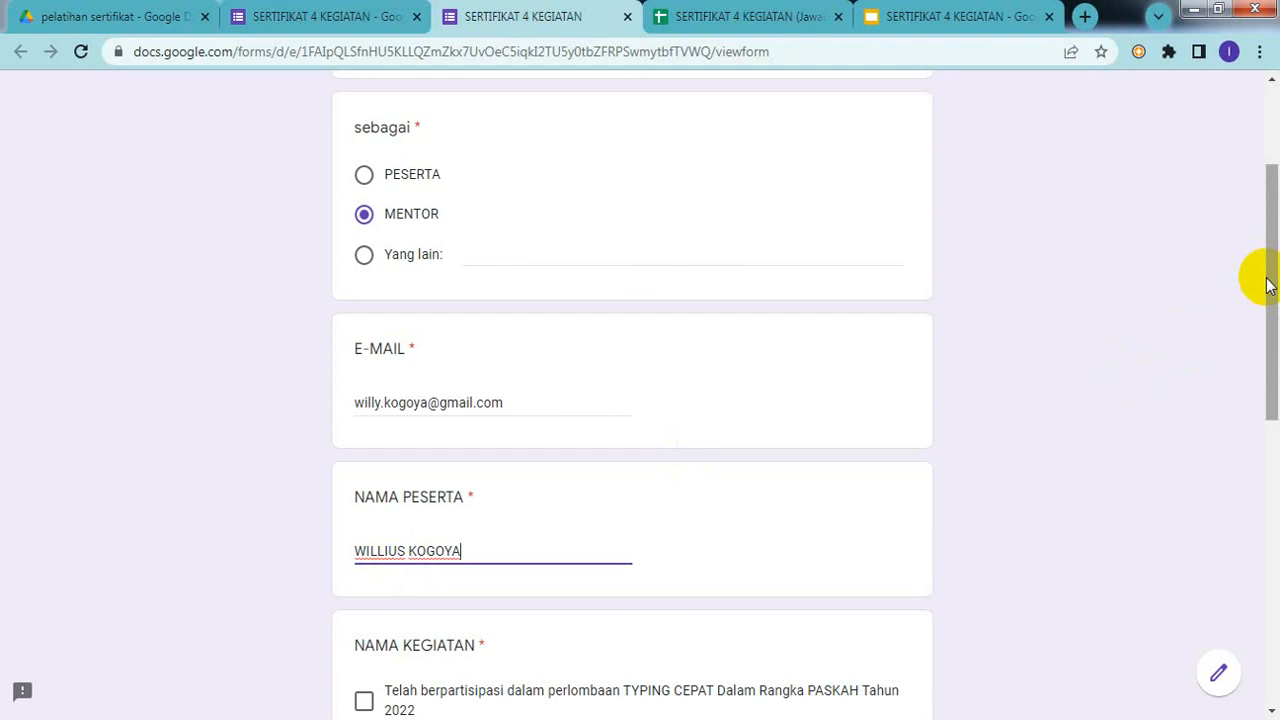
{"action": "left_click_drag", "start_coordinate": [1276, 262], "coordinate": [1277, 410]}
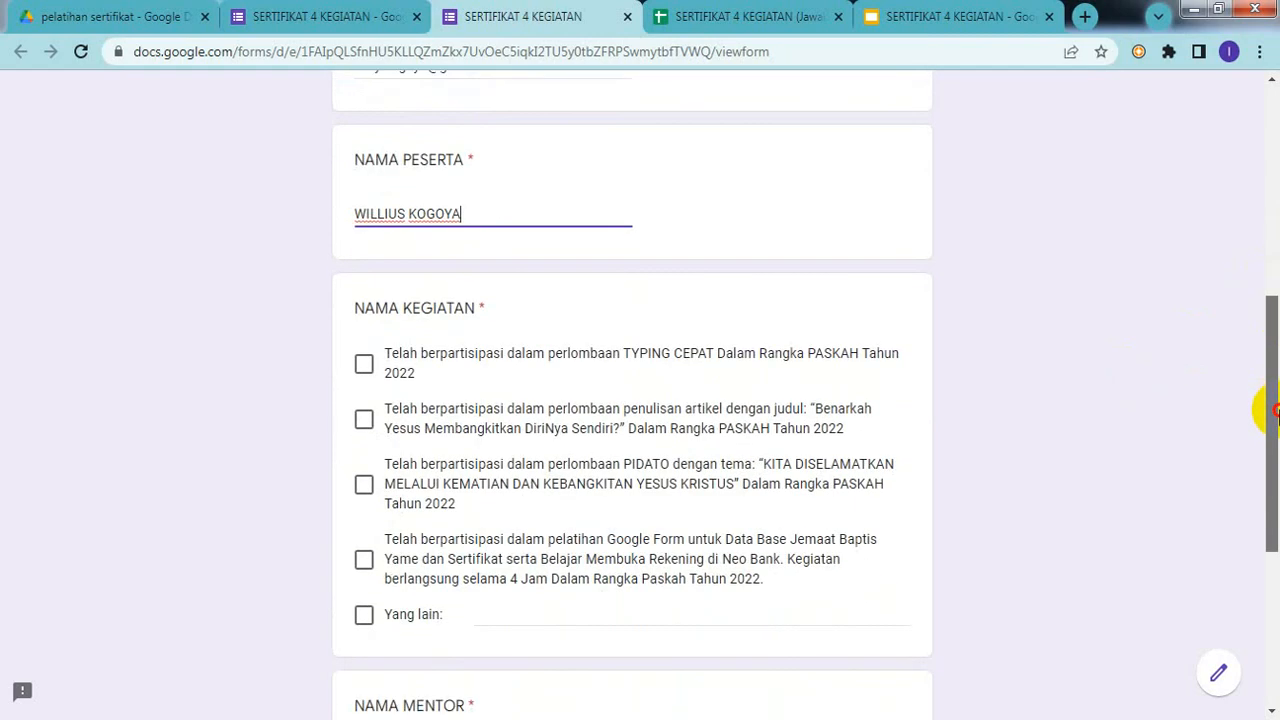
Step: Choose the Google Form training activity in the form
{"action": "left_click_drag", "start_coordinate": [1277, 410], "coordinate": [1277, 426]}
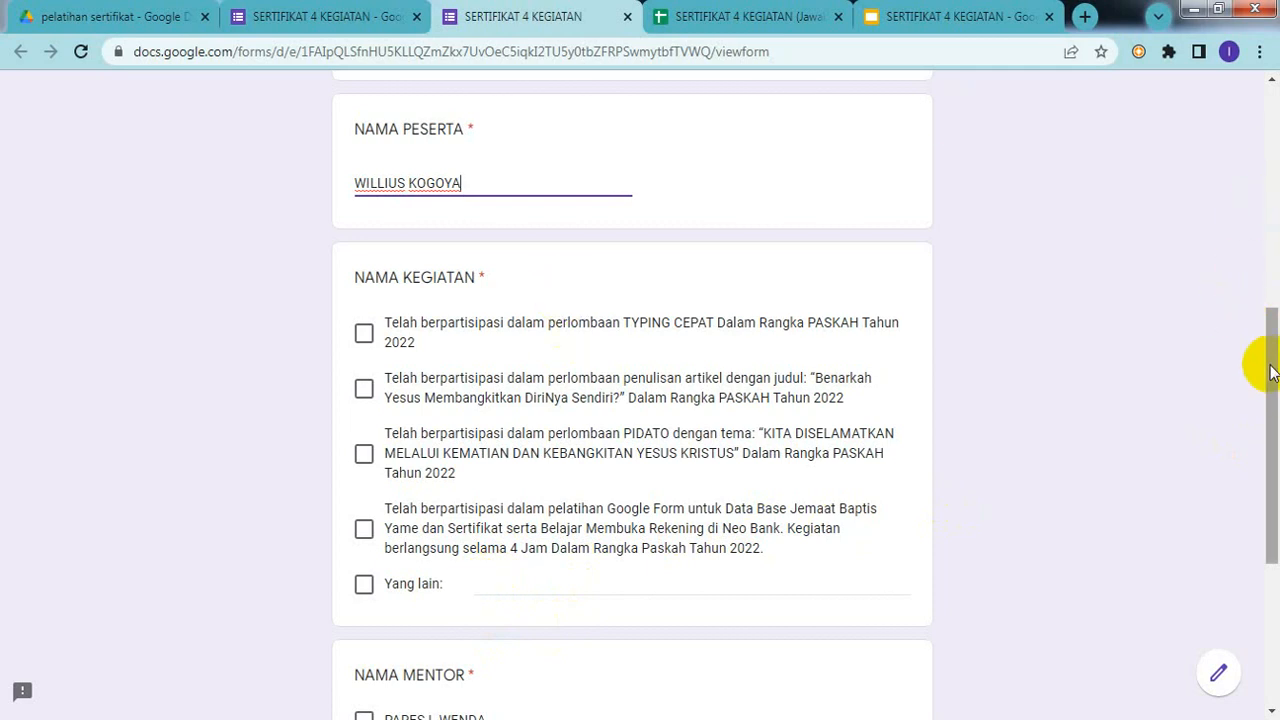
{"action": "left_click_drag", "start_coordinate": [1276, 372], "coordinate": [1274, 406]}
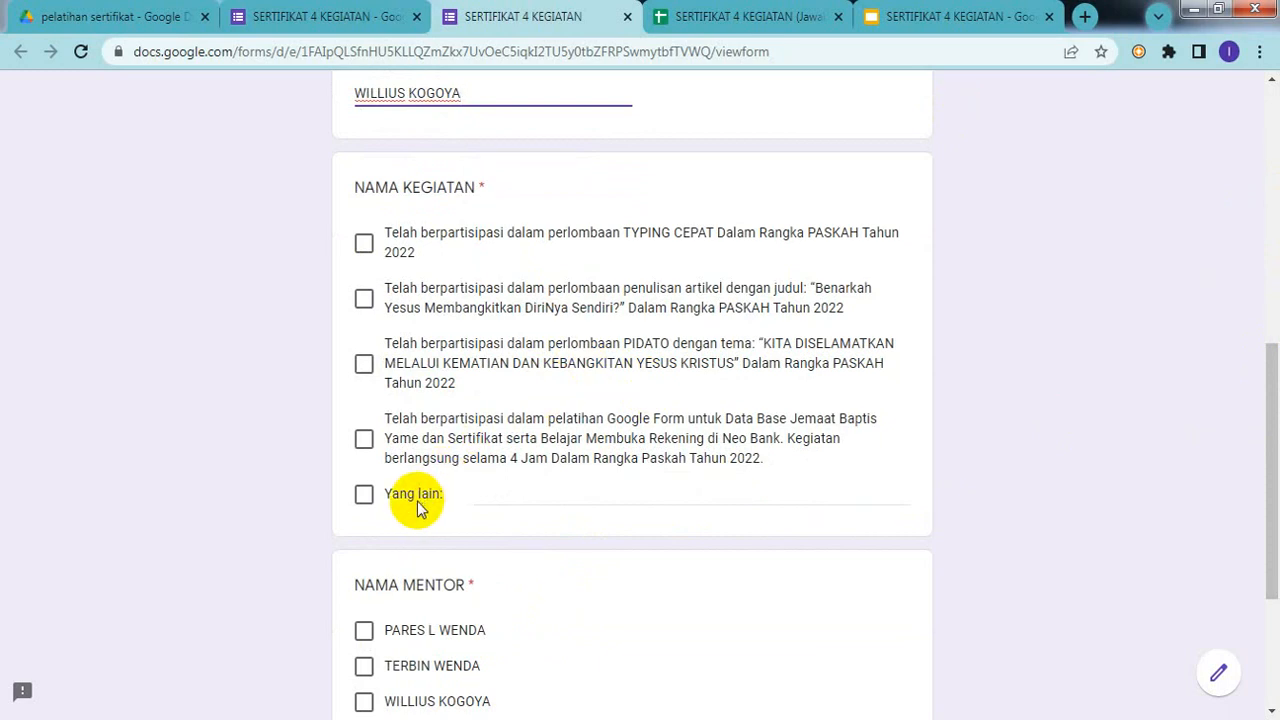
{"action": "left_click", "coordinate": [364, 440]}
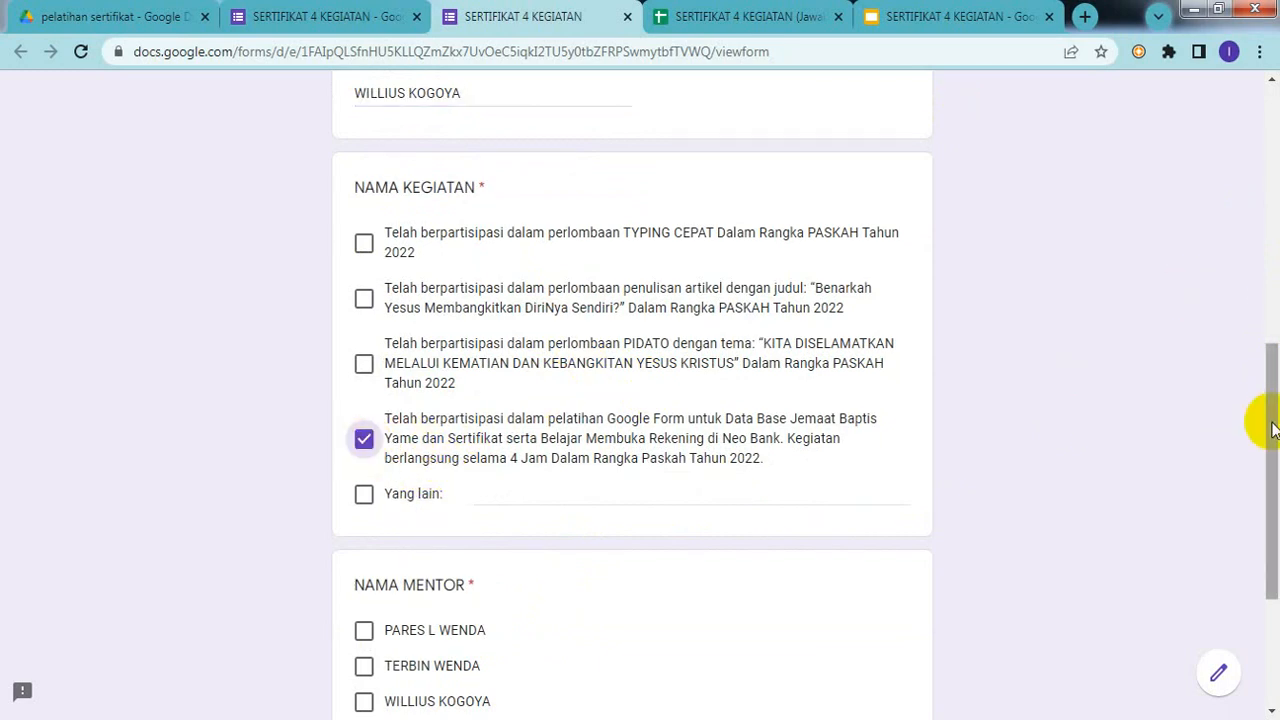
{"action": "left_click_drag", "start_coordinate": [1274, 426], "coordinate": [1271, 287]}
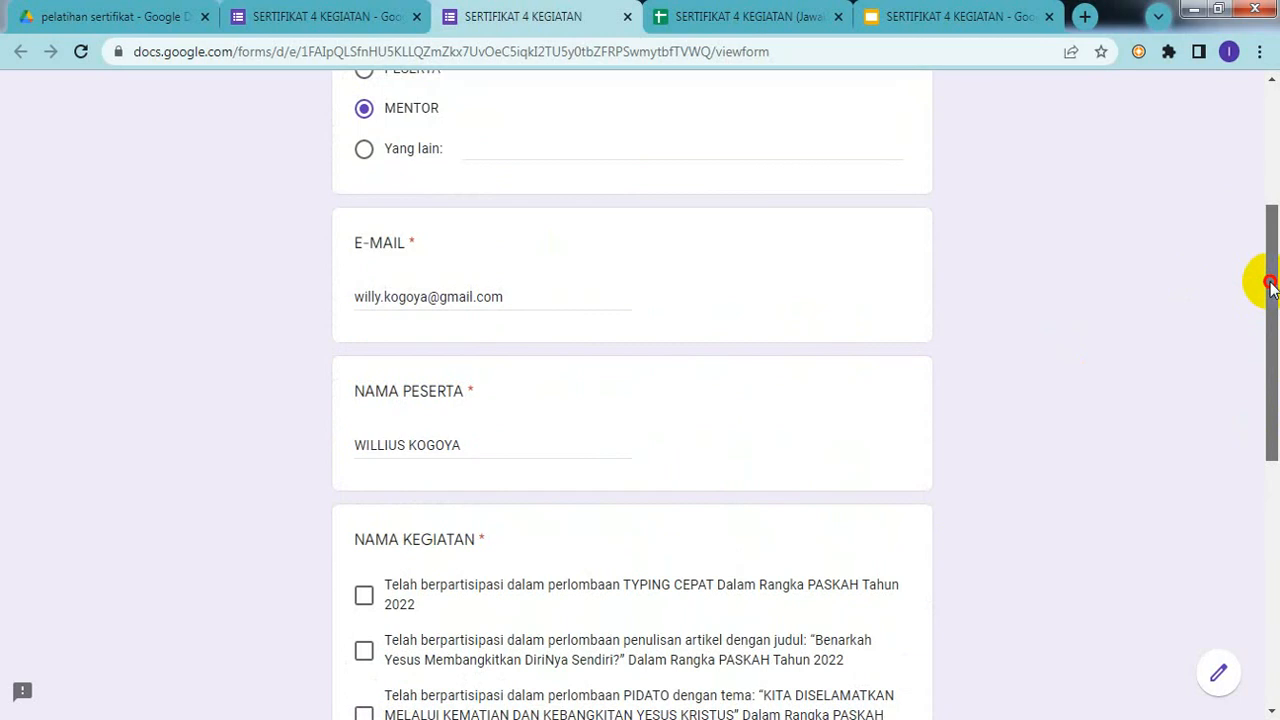
{"action": "left_click_drag", "start_coordinate": [1271, 287], "coordinate": [1266, 173]}
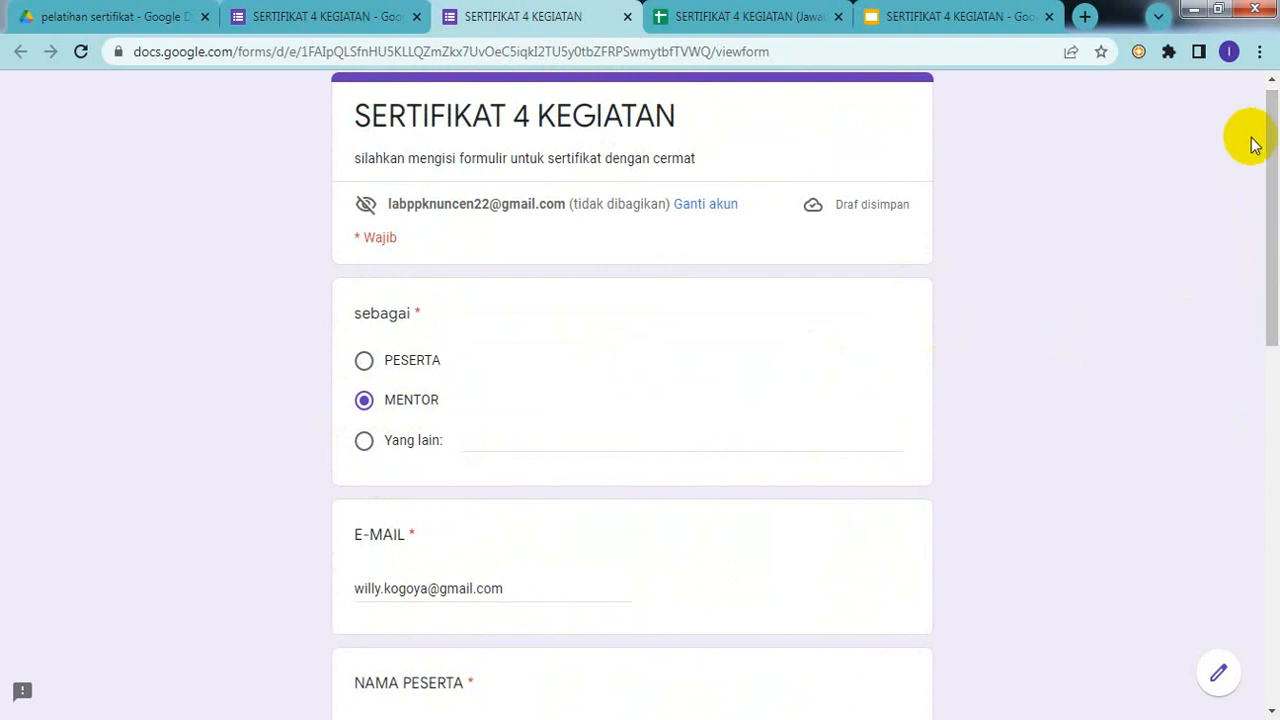
{"action": "left_click_drag", "start_coordinate": [1276, 157], "coordinate": [1265, 186]}
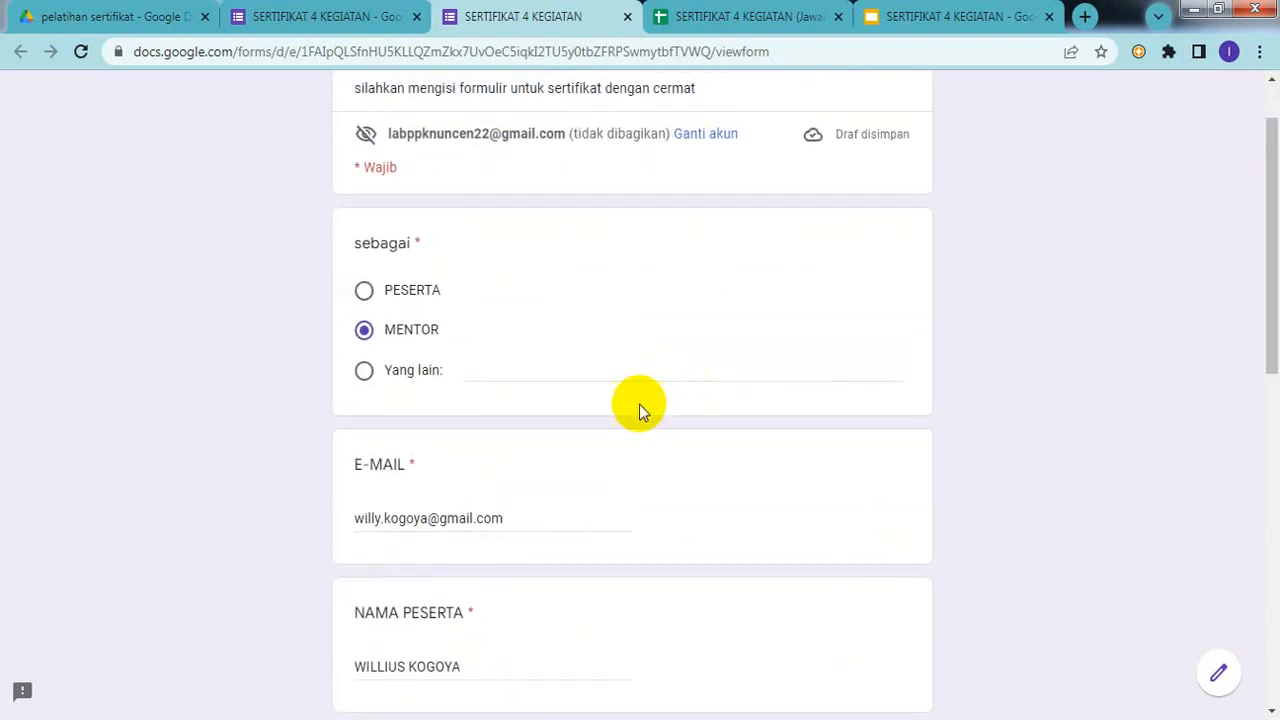
Step: Enter NARASUMBER as the custom role under Yang lain
{"action": "left_click", "coordinate": [491, 369]}
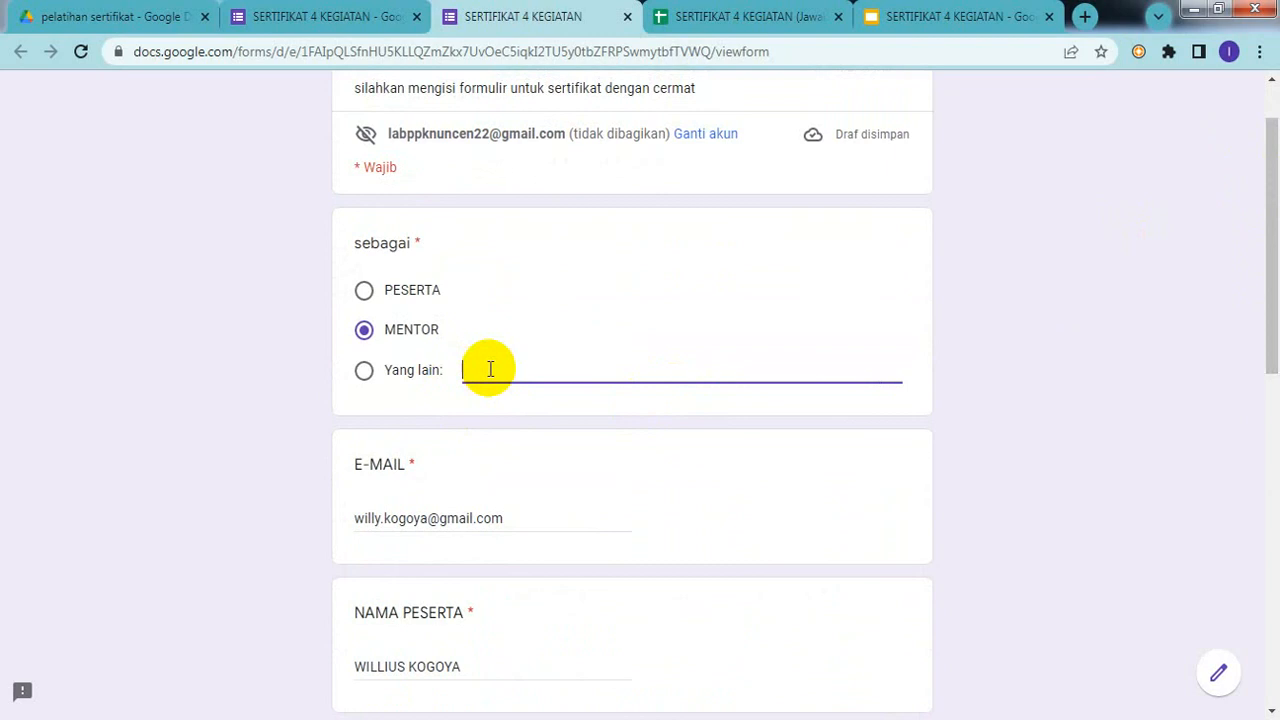
{"action": "type", "text": "NAMA"}
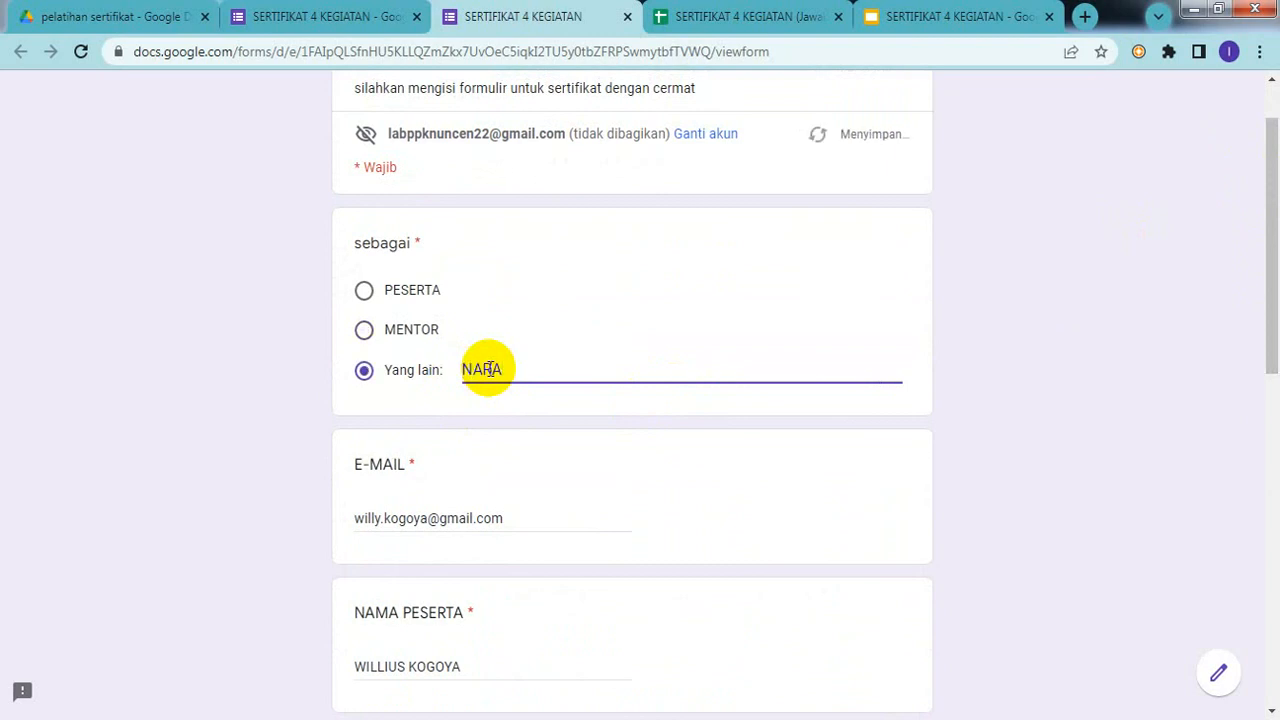
{"action": "type", "text": "SUMBER"}
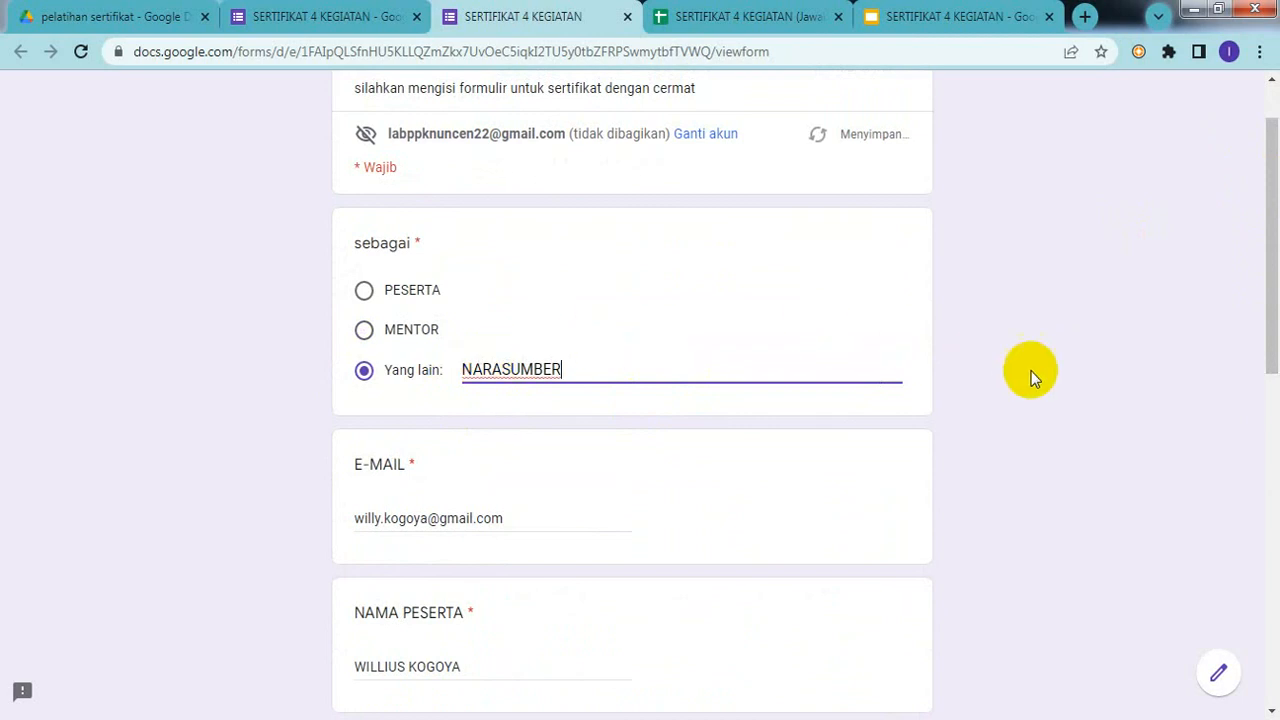
{"action": "left_click", "coordinate": [1005, 375]}
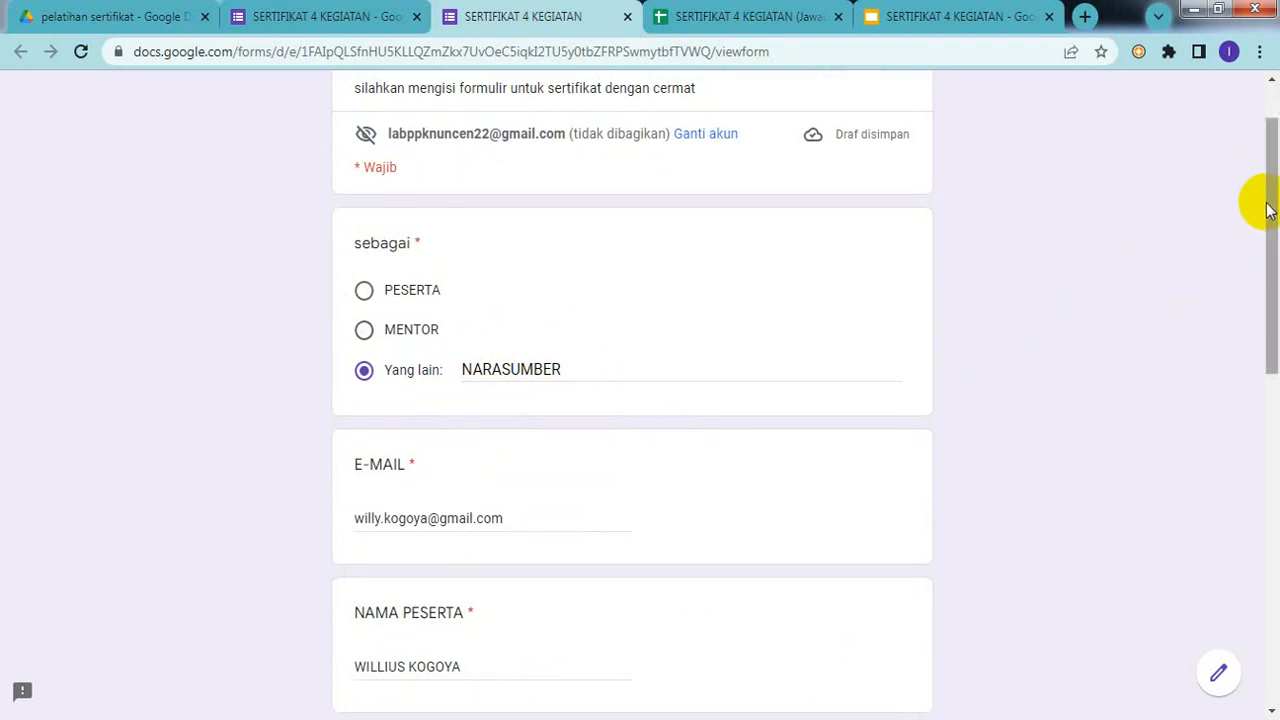
Step: Tick the second listed mentor under NAMA MENTOR and submit the form
{"action": "left_click_drag", "start_coordinate": [1268, 212], "coordinate": [1274, 520]}
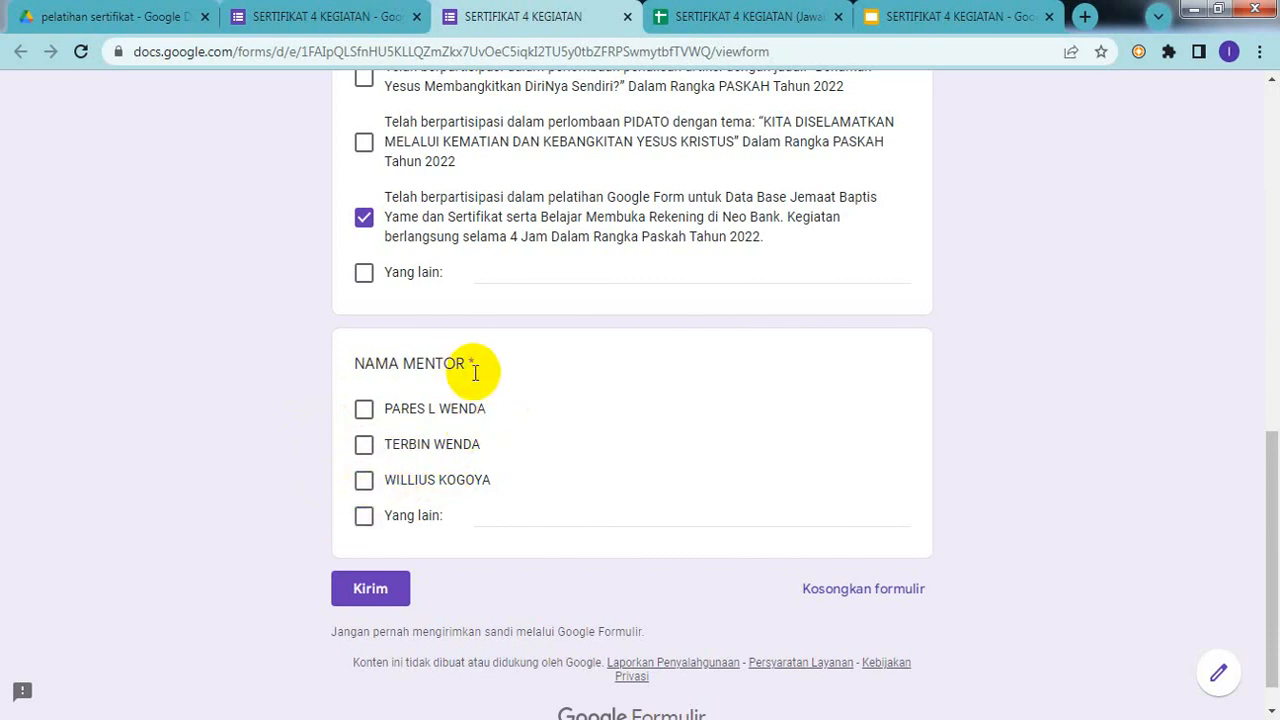
{"action": "left_click", "coordinate": [363, 446]}
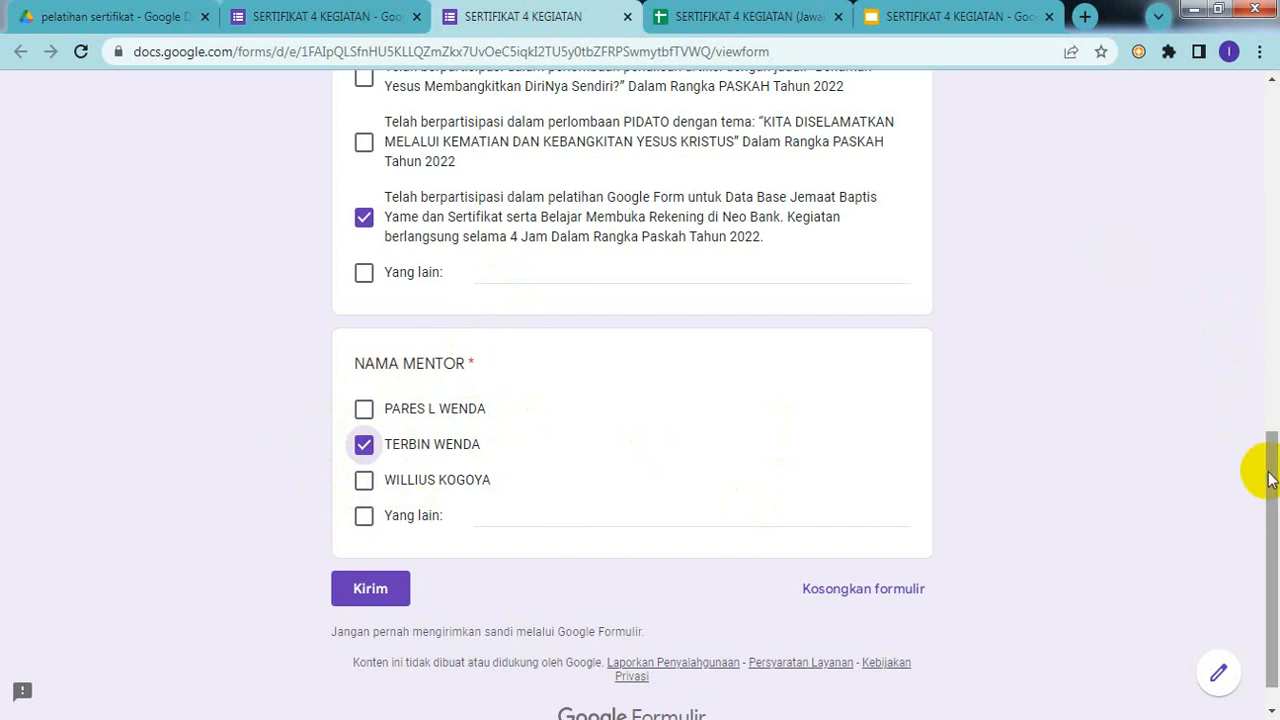
{"action": "left_click_drag", "start_coordinate": [1272, 472], "coordinate": [1260, 509]}
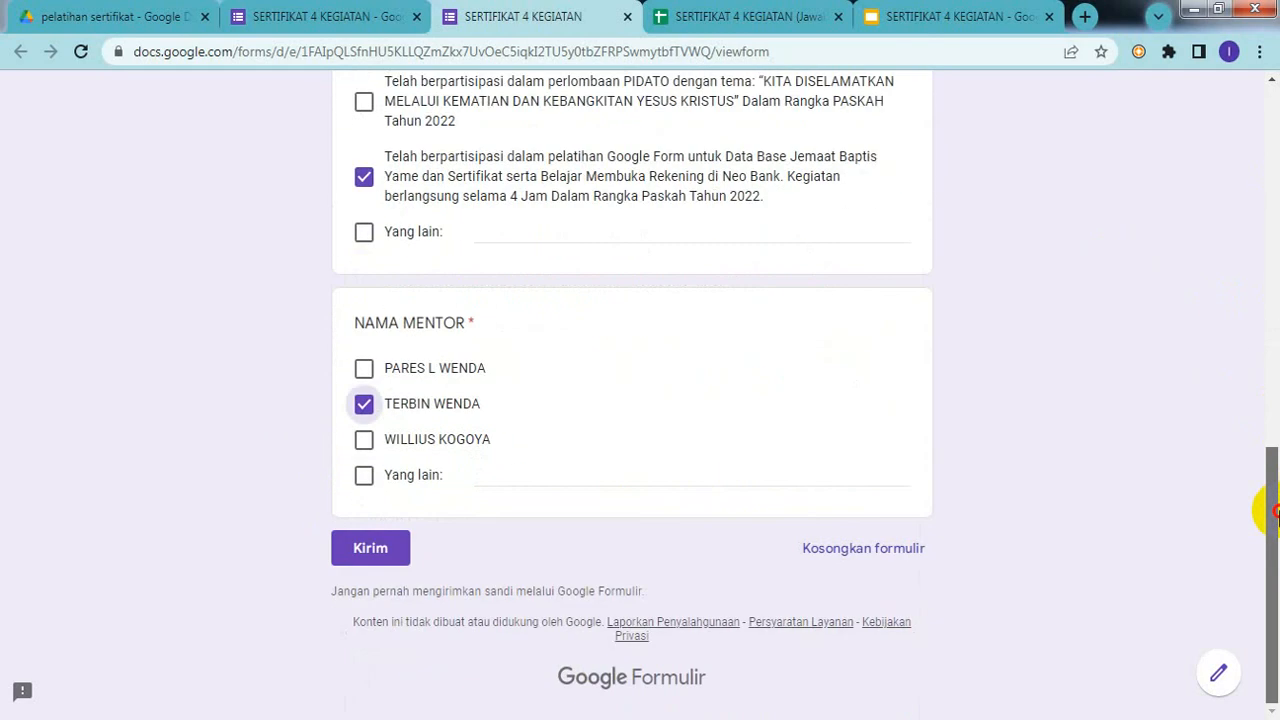
{"action": "left_click", "coordinate": [372, 560]}
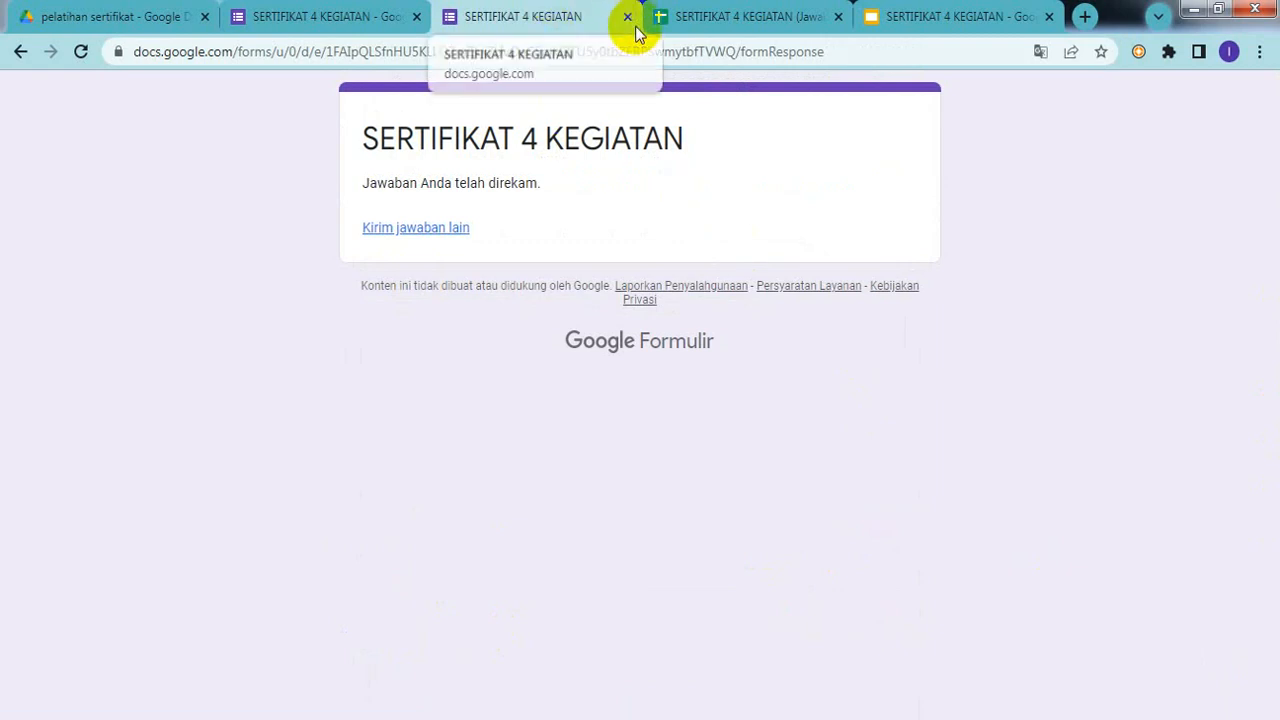
Step: Check the new NARASUMBER row in the responses sheet, then close the submitted form's tab
{"action": "left_click", "coordinate": [731, 20]}
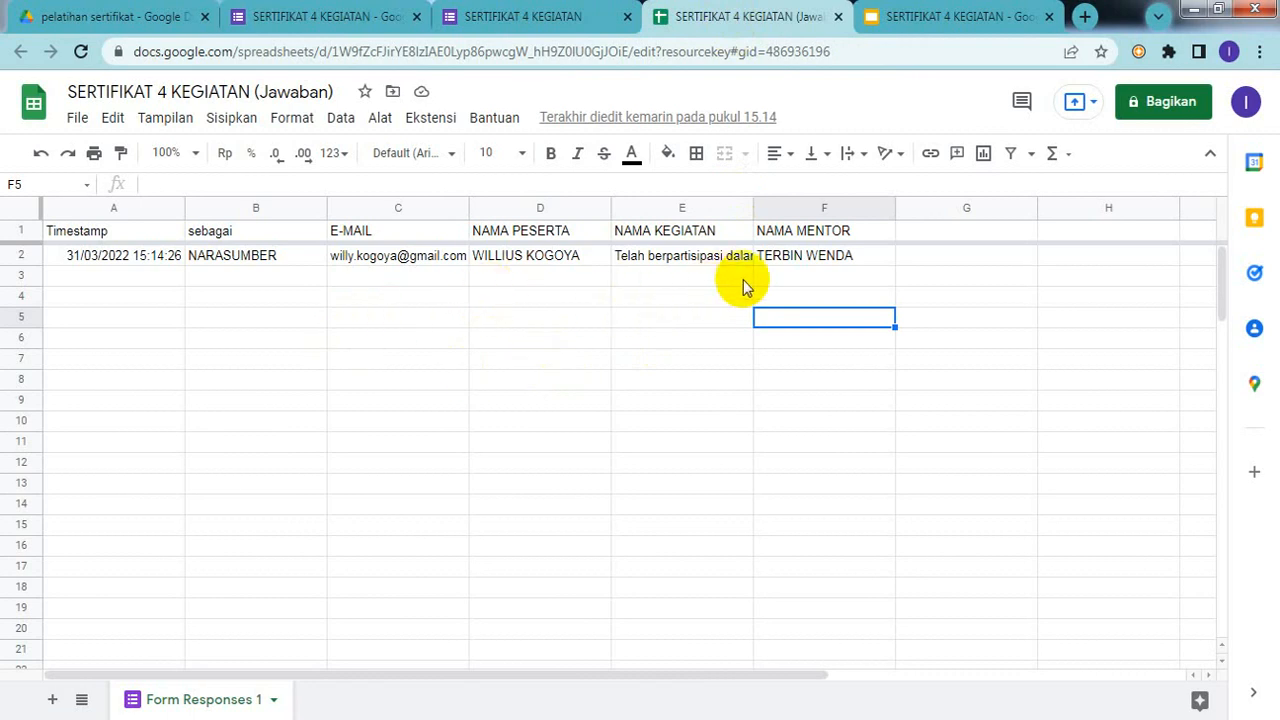
{"action": "left_click", "coordinate": [502, 28]}
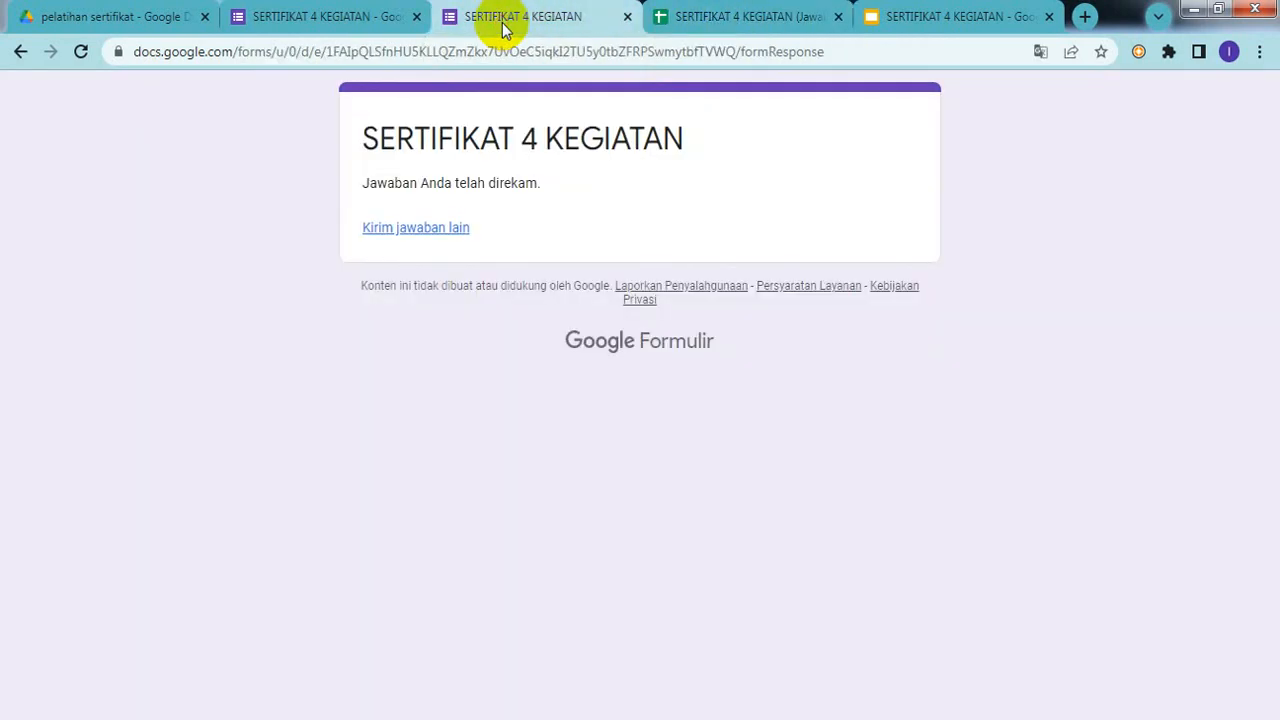
{"action": "left_click", "coordinate": [627, 17]}
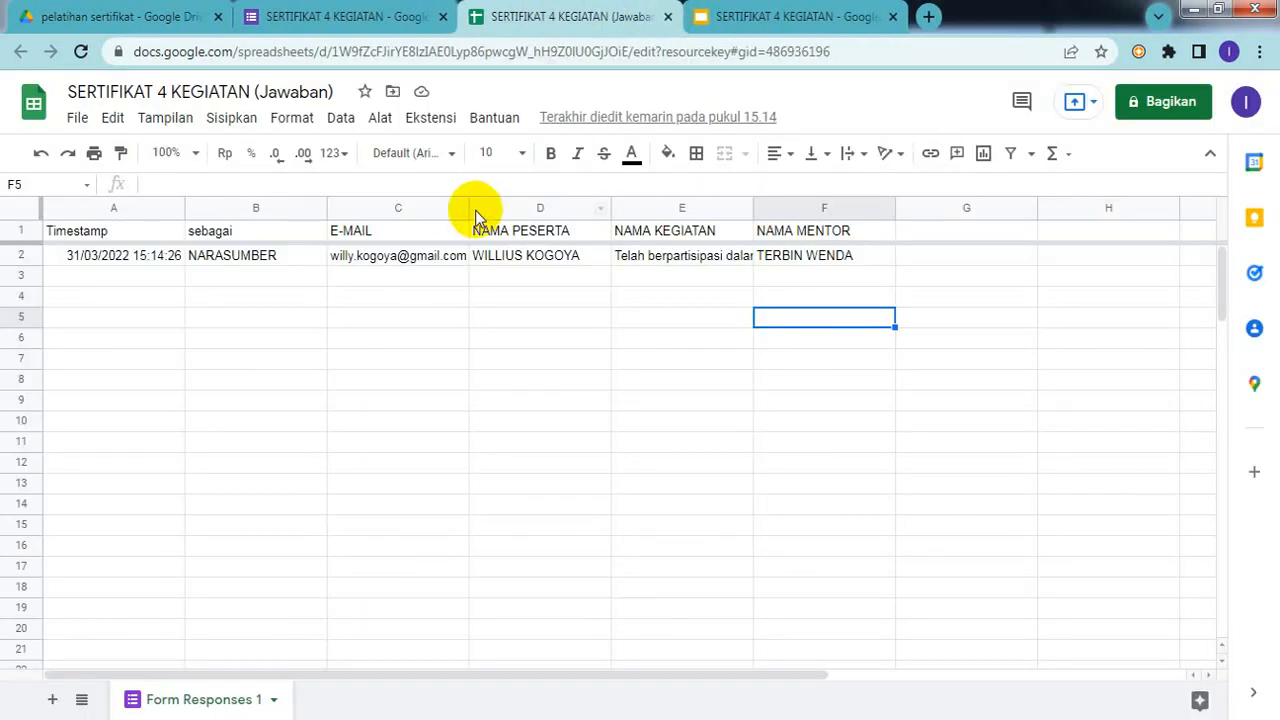
Step: Go to the form editor's Jawaban page
{"action": "left_click", "coordinate": [360, 25]}
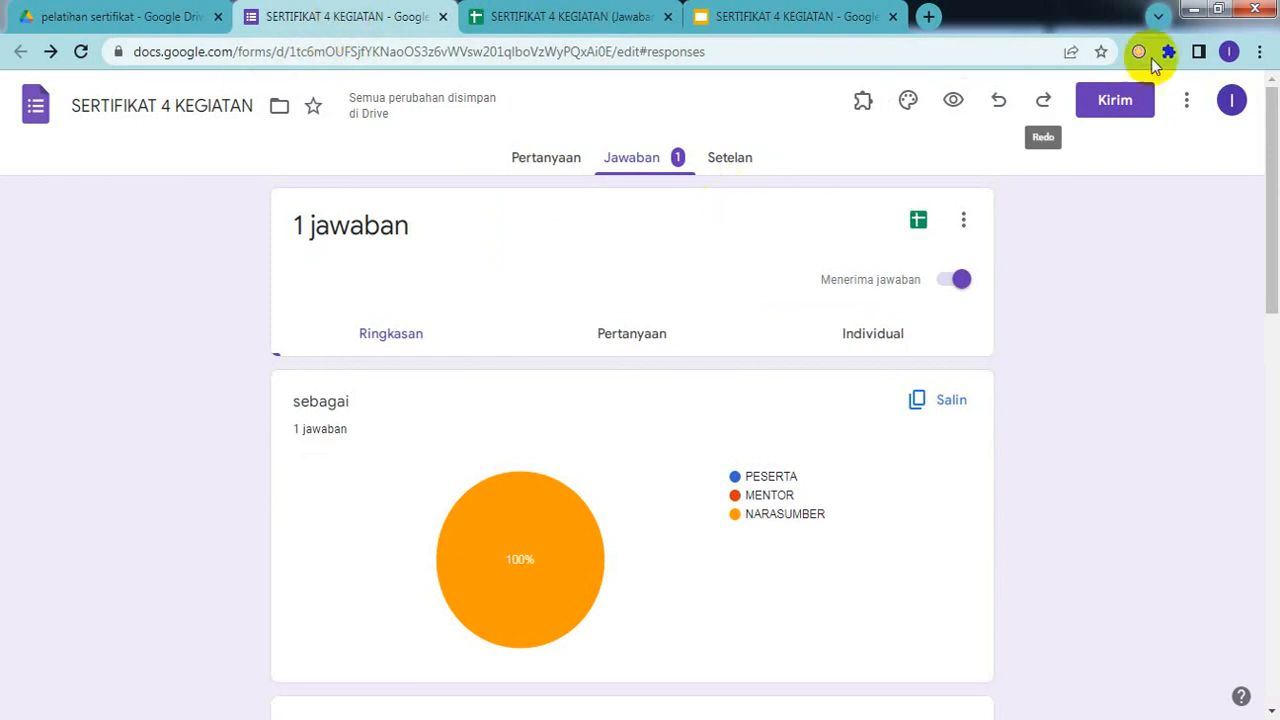
{"action": "left_click", "coordinate": [1190, 102]}
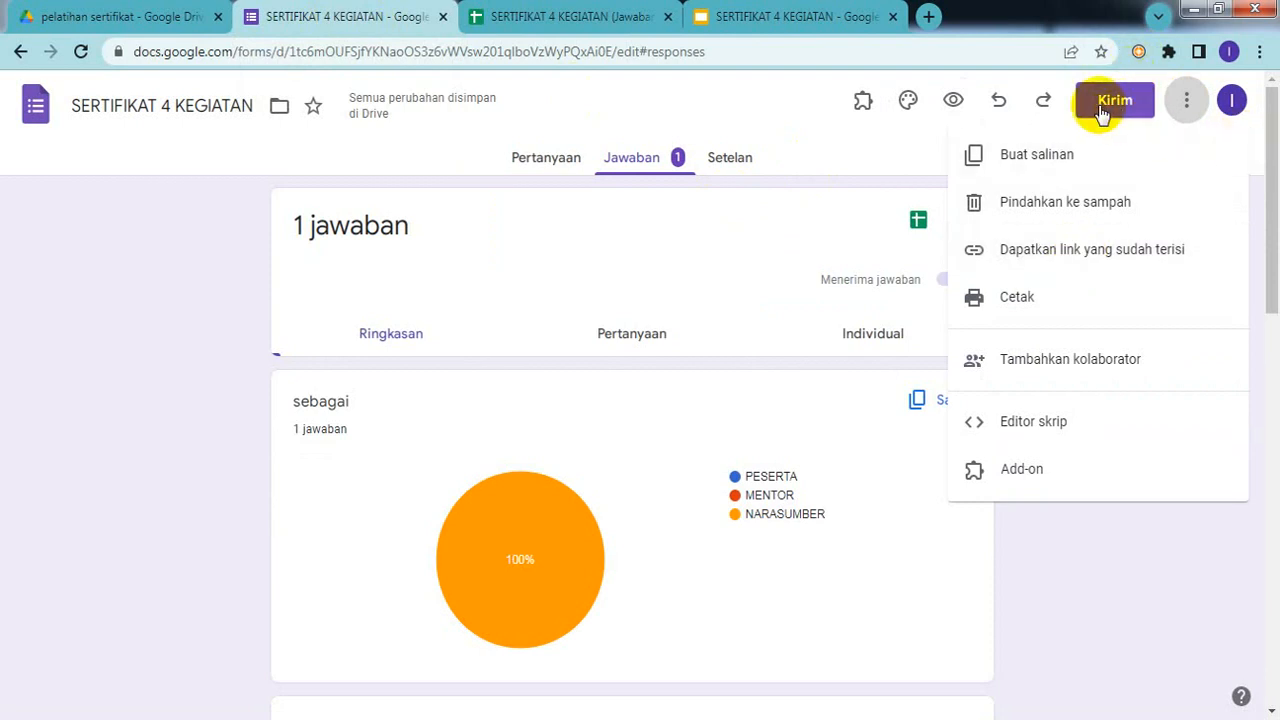
{"action": "left_click", "coordinate": [829, 152]}
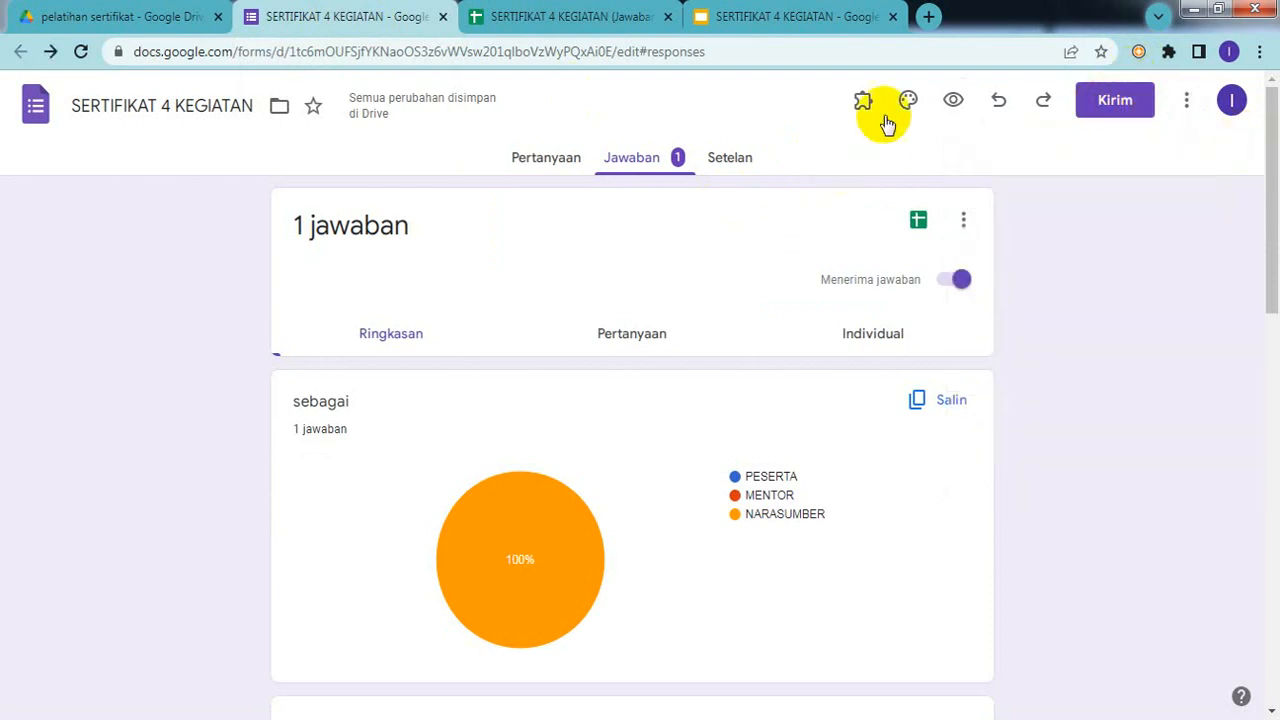
Step: Copy the form's link shortened with Perpendek URL to the clipboard
{"action": "left_click", "coordinate": [1121, 106]}
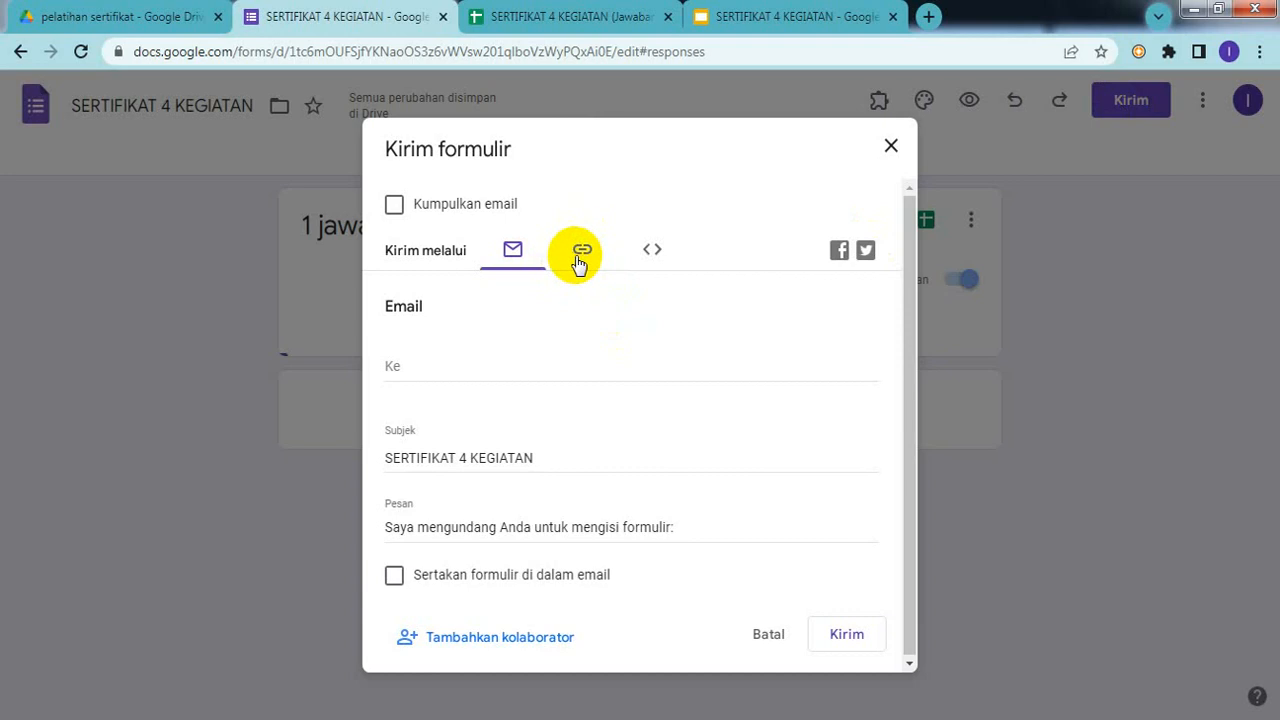
{"action": "left_click", "coordinate": [580, 262]}
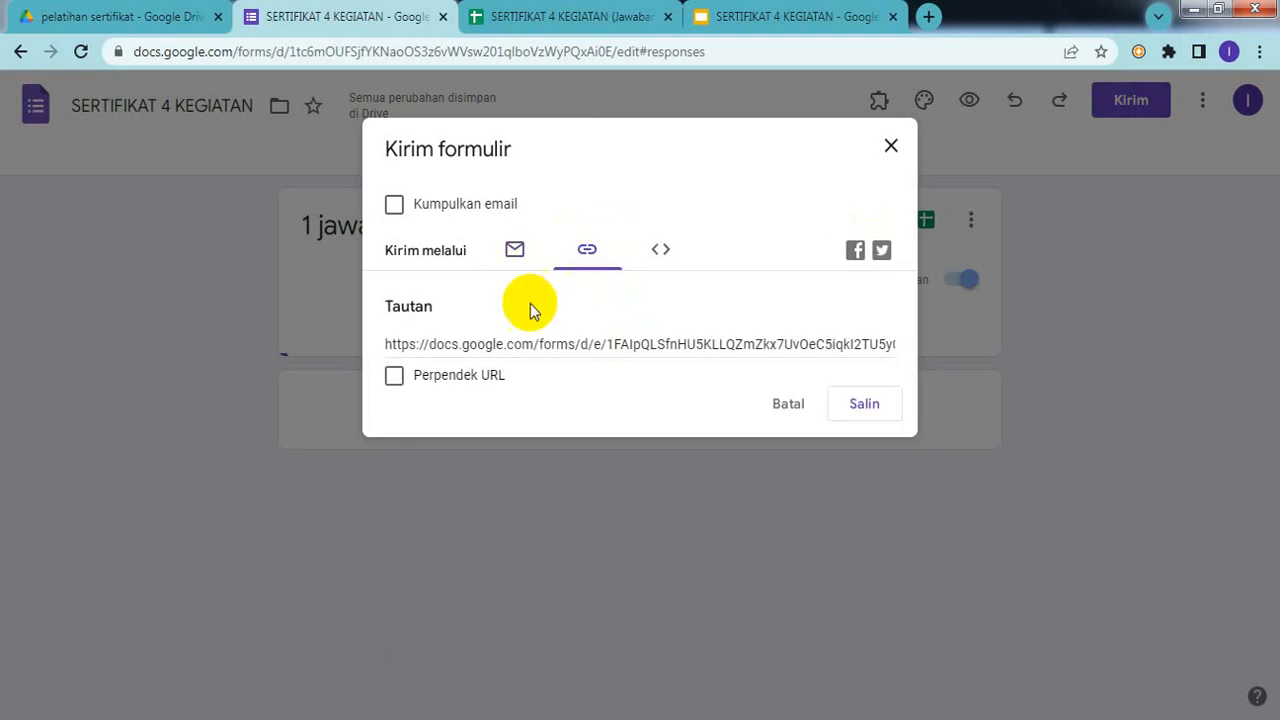
{"action": "left_click", "coordinate": [436, 383]}
{"action": "key", "text": "ctrl+c"}
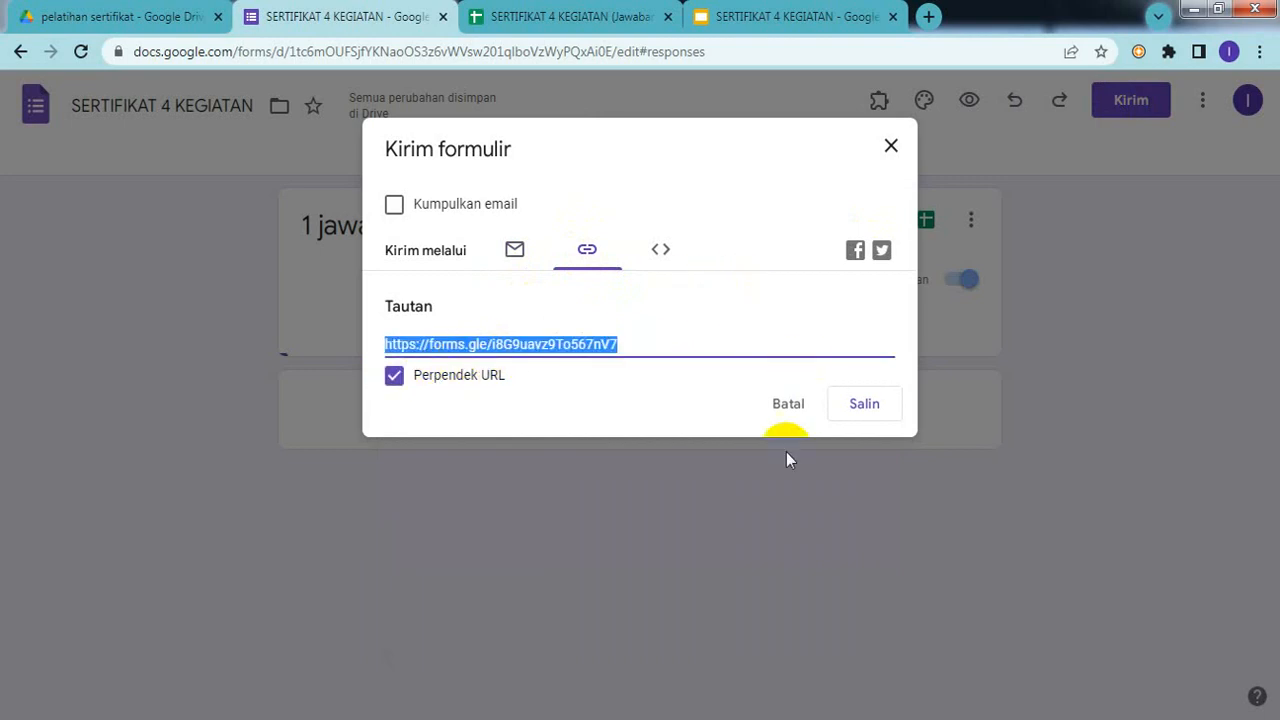
{"action": "left_click", "coordinate": [862, 411]}
{"action": "left_click", "coordinate": [891, 148]}
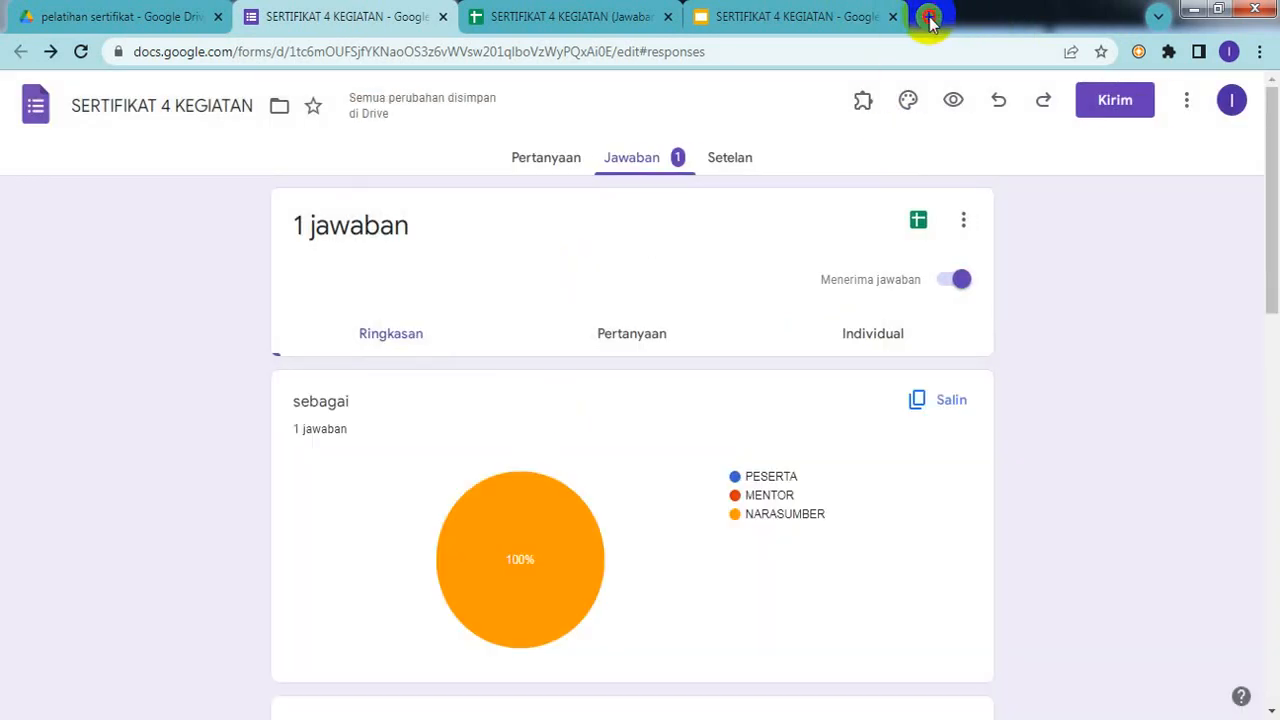
Step: Open WhatsApp Web in a new tab via a Google search for 'web whatsapp'
{"action": "left_click", "coordinate": [928, 17]}
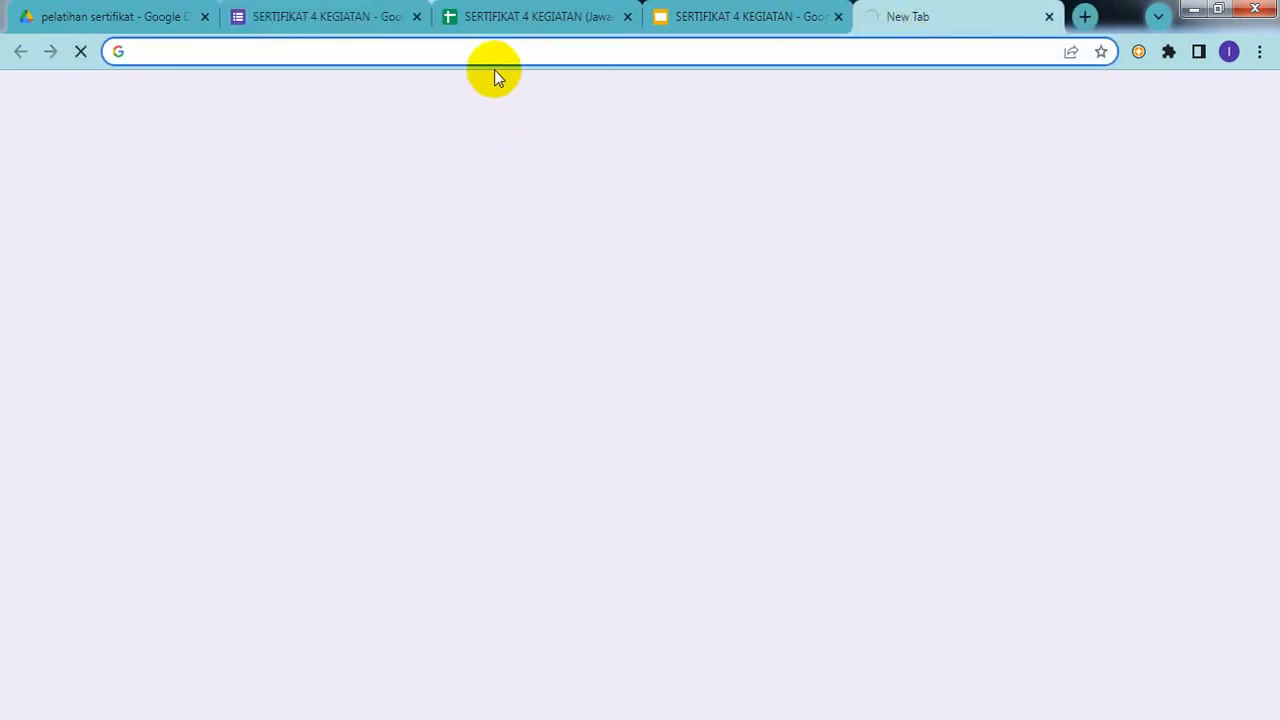
{"action": "type", "text": "WE"}
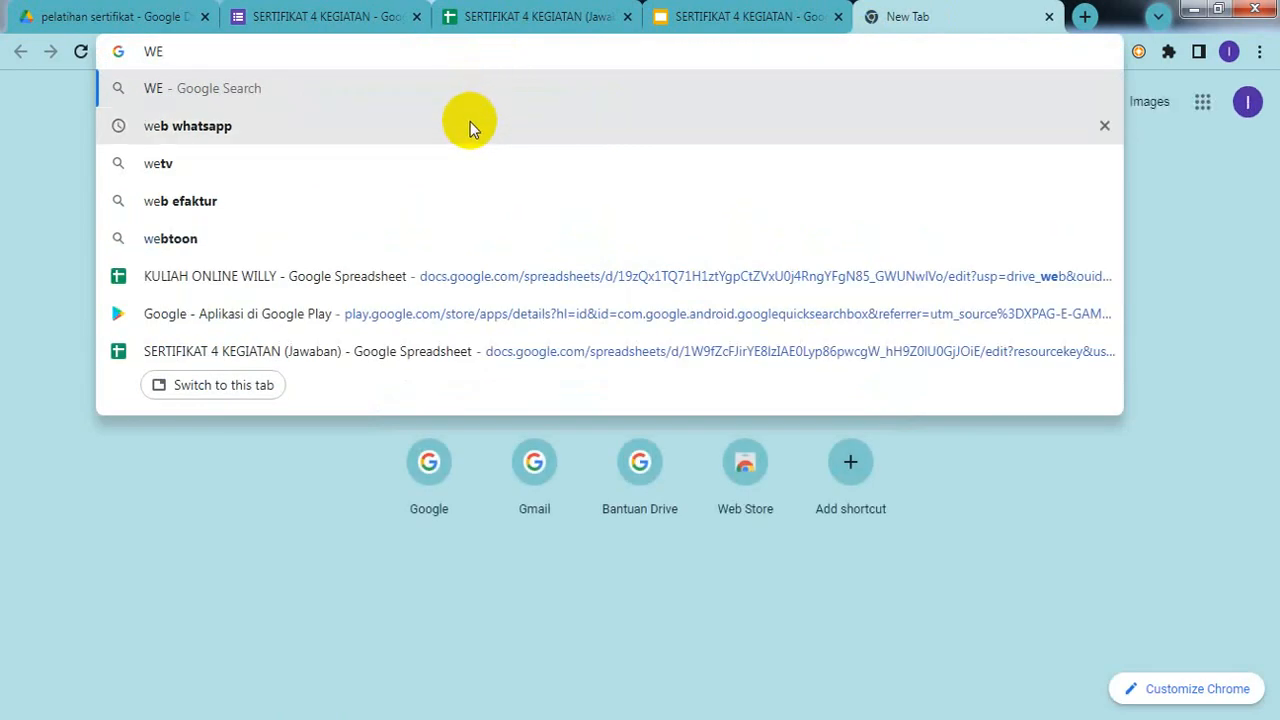
{"action": "type", "text": "B"}
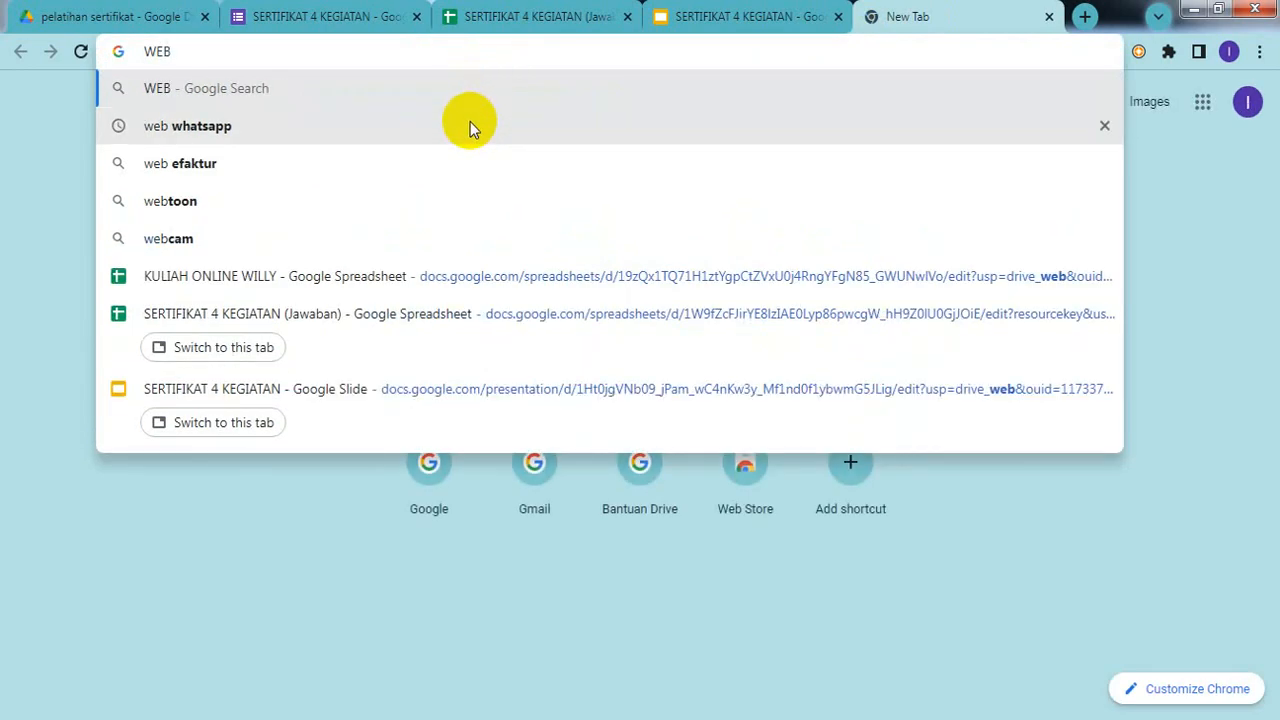
{"action": "left_click", "coordinate": [200, 126]}
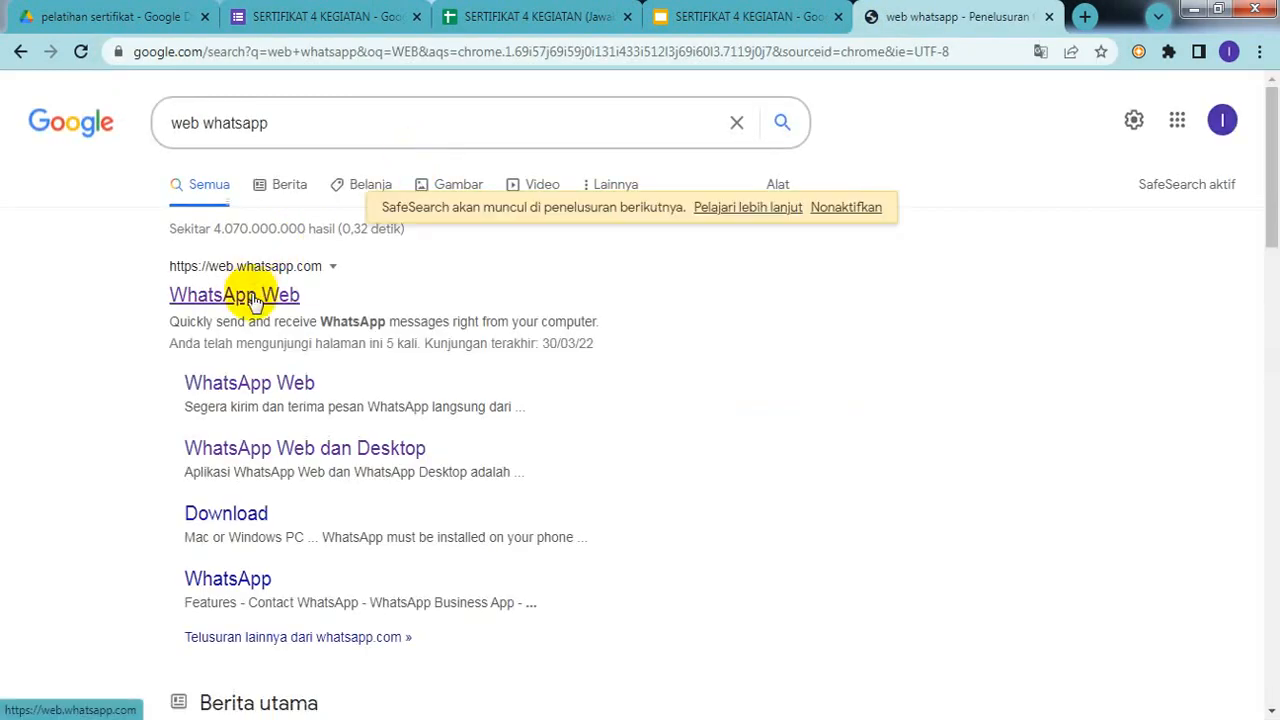
{"action": "left_click", "coordinate": [251, 298]}
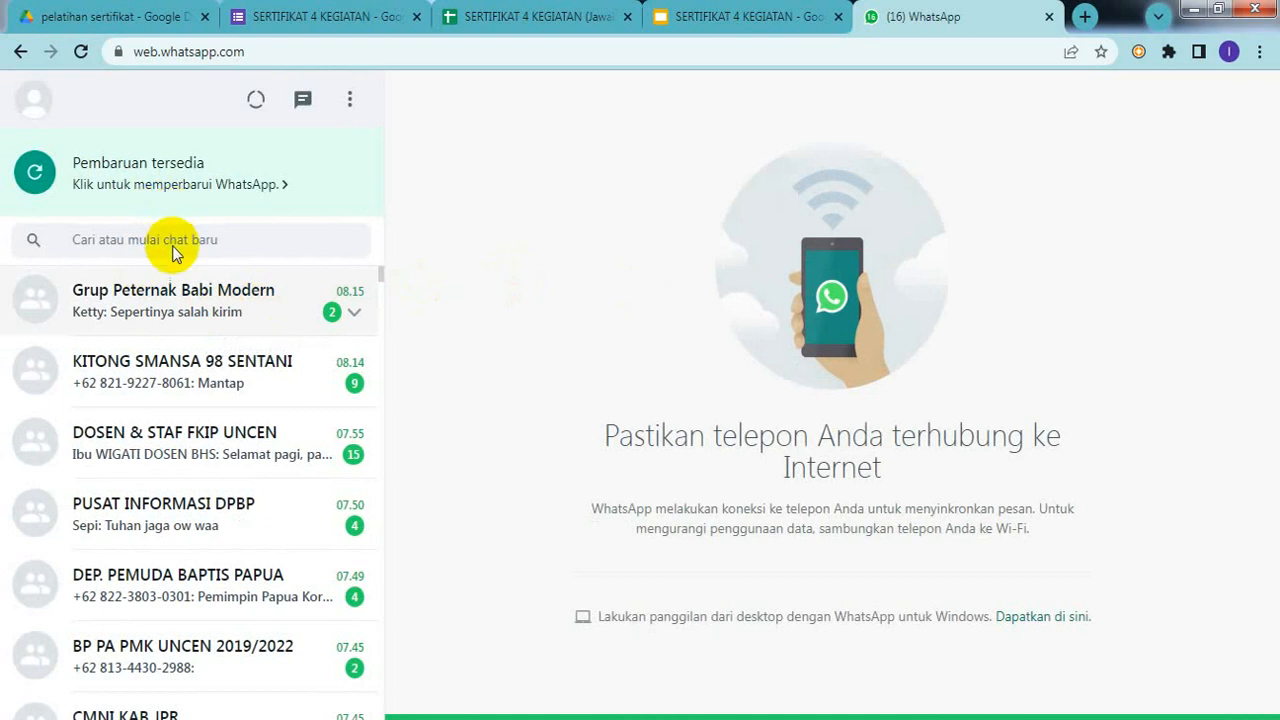
Step: Paste and send the shortened form link in a contact's WhatsApp chat, then return to the template slides
{"action": "left_click", "coordinate": [137, 234]}
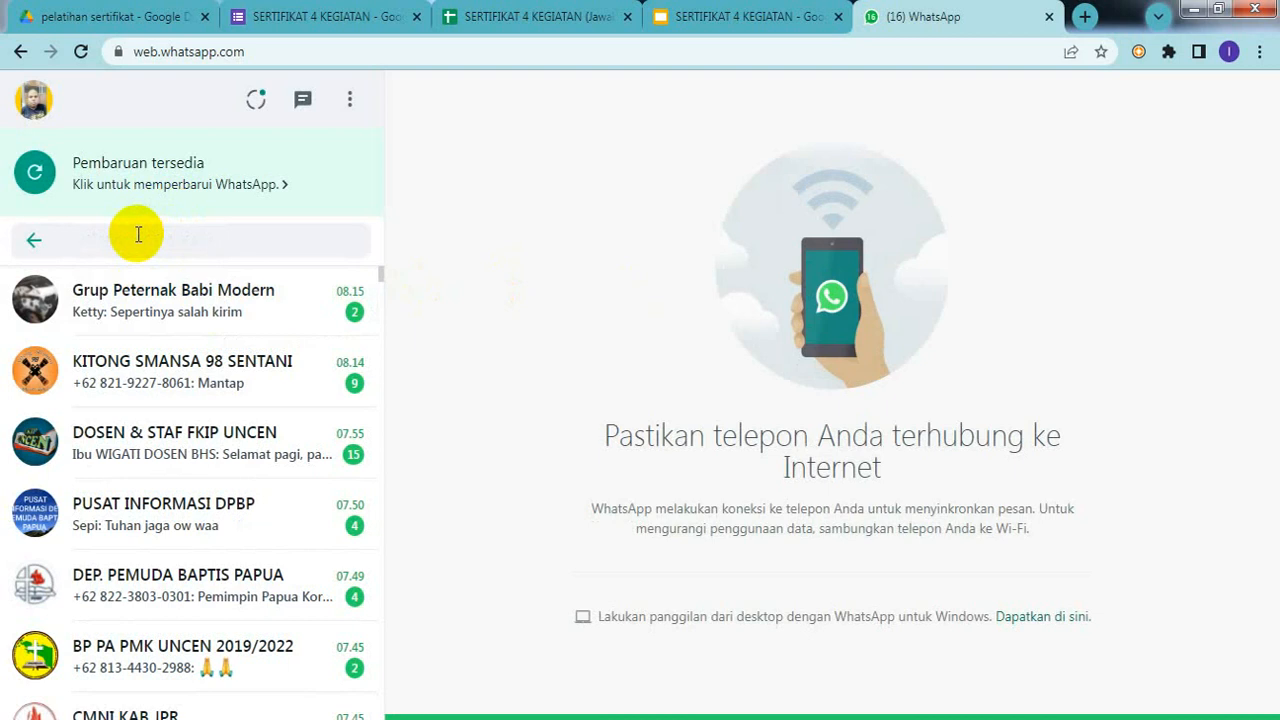
{"action": "type", "text": "ELI"}
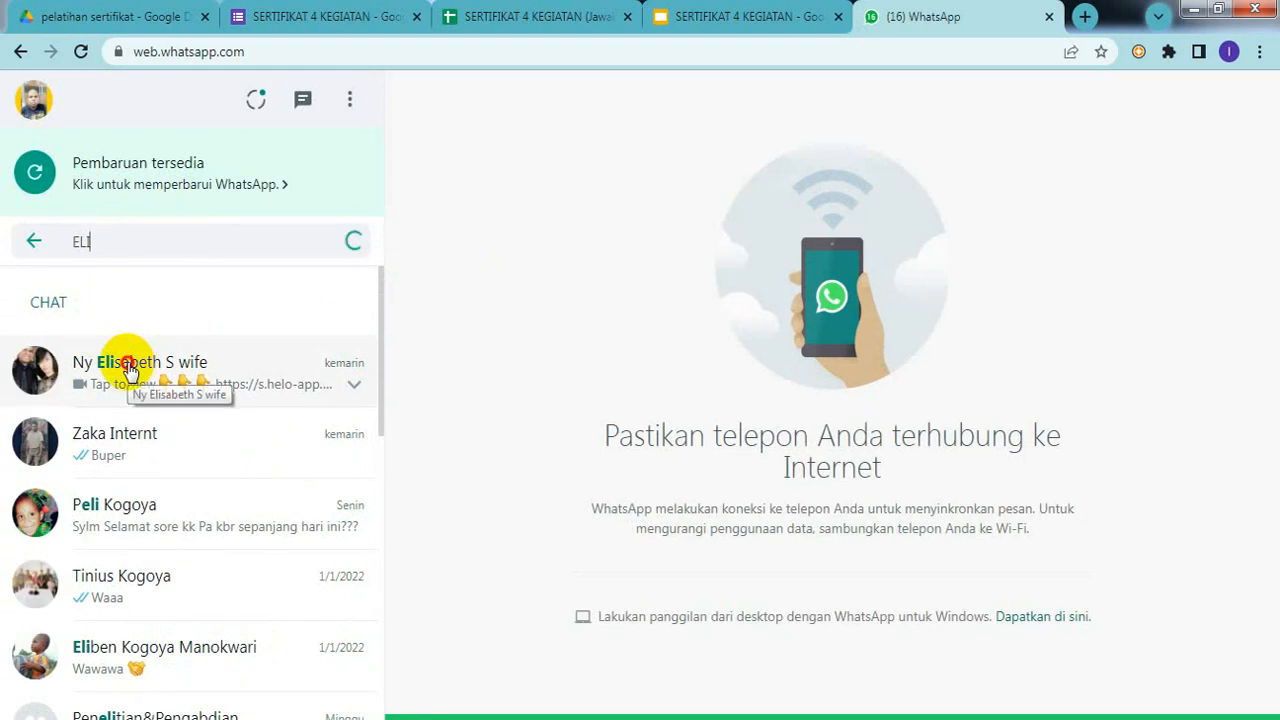
{"action": "left_click", "coordinate": [130, 372]}
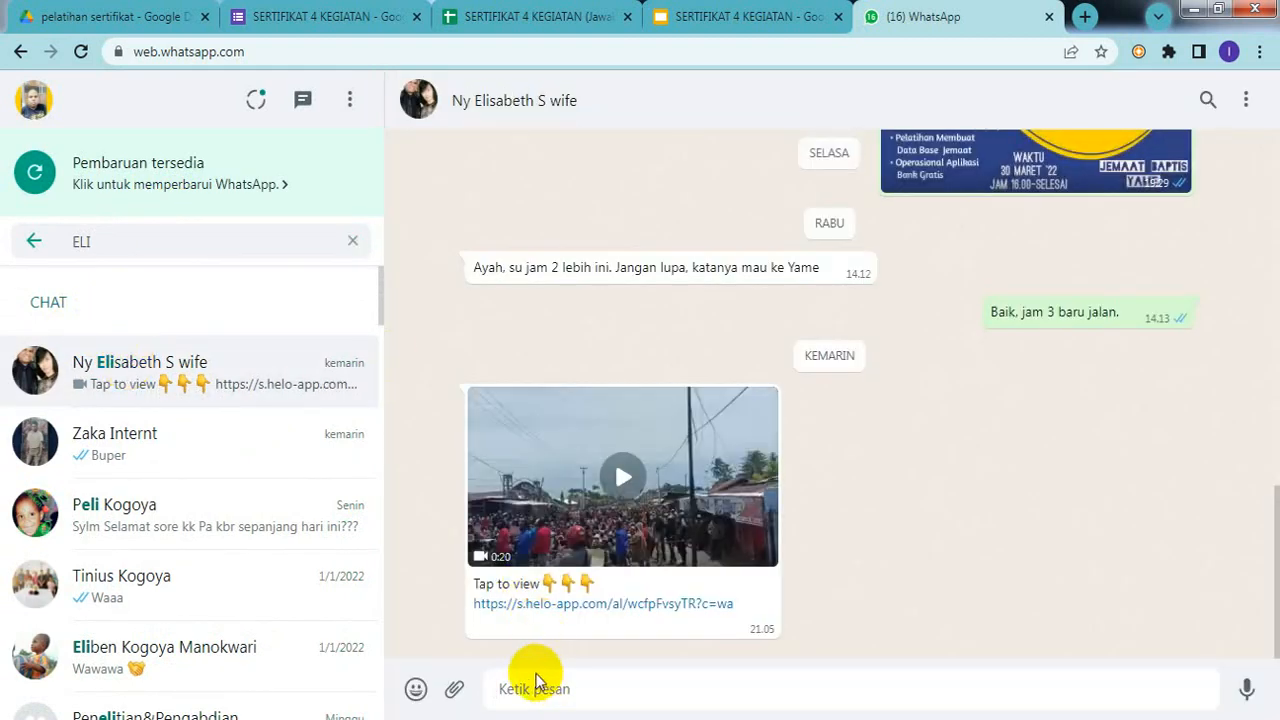
{"action": "key", "text": "ctrl+v"}
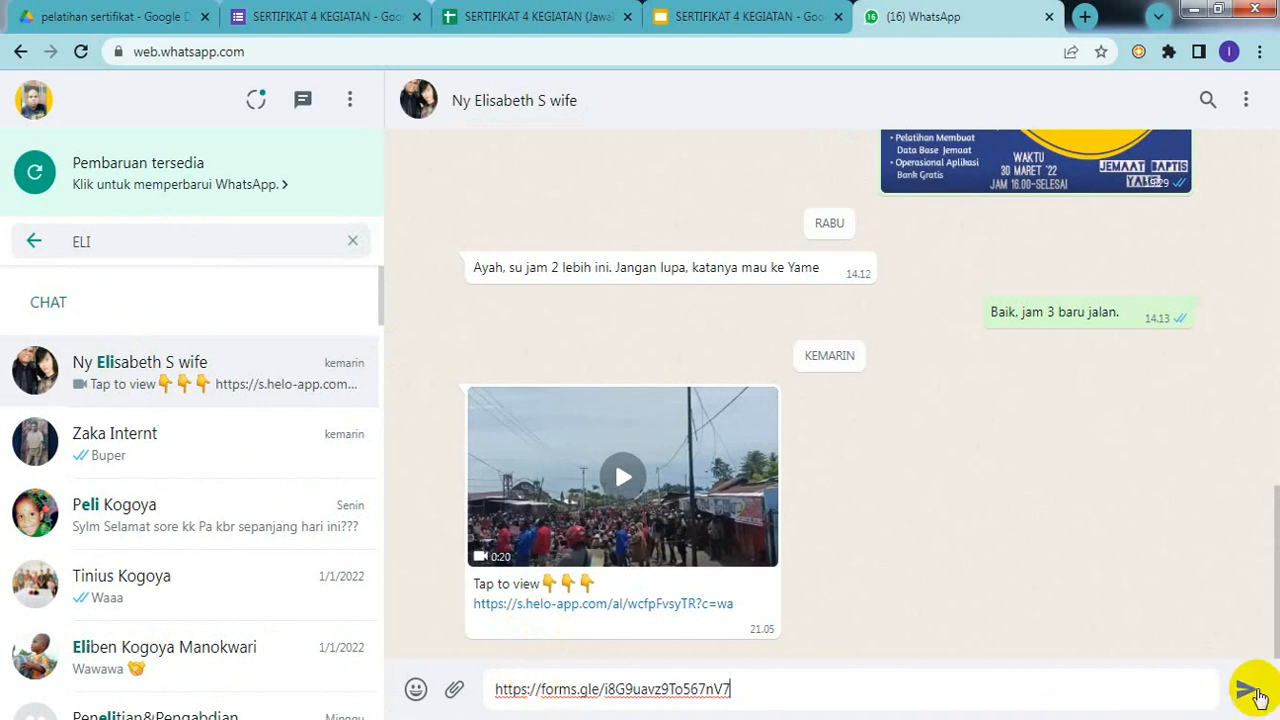
{"action": "left_click", "coordinate": [1258, 697]}
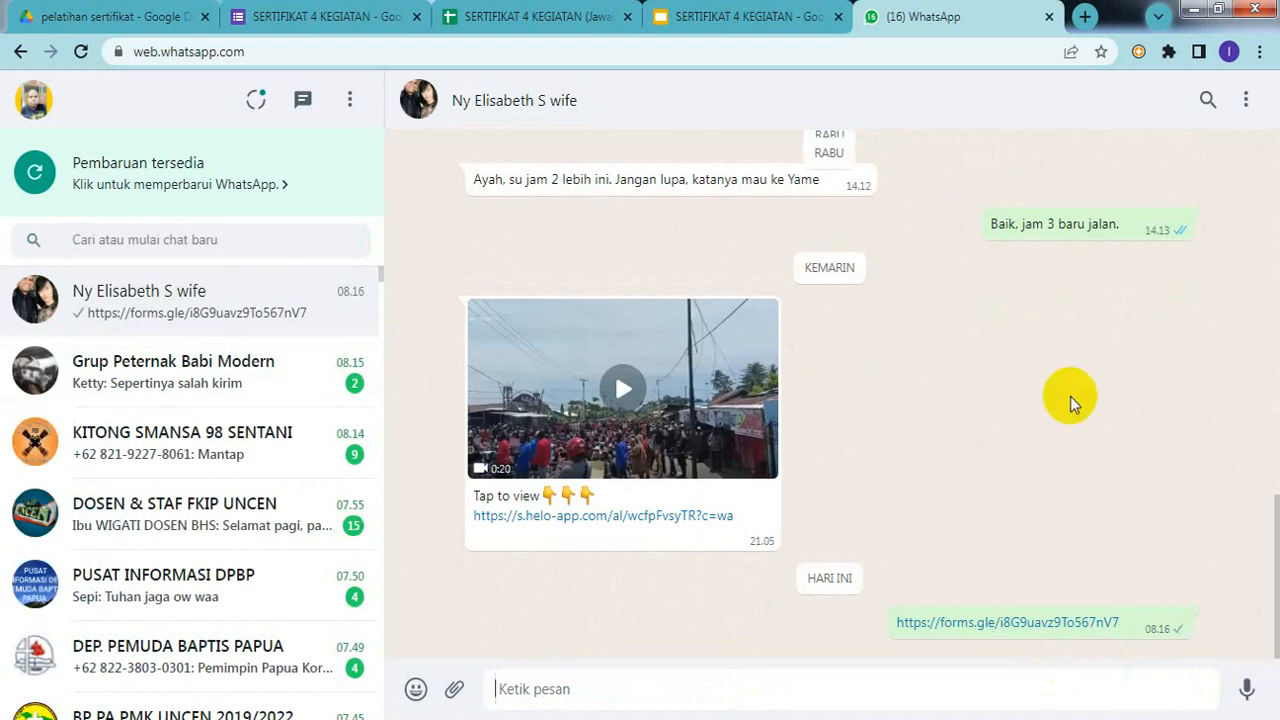
{"action": "left_click", "coordinate": [738, 20]}
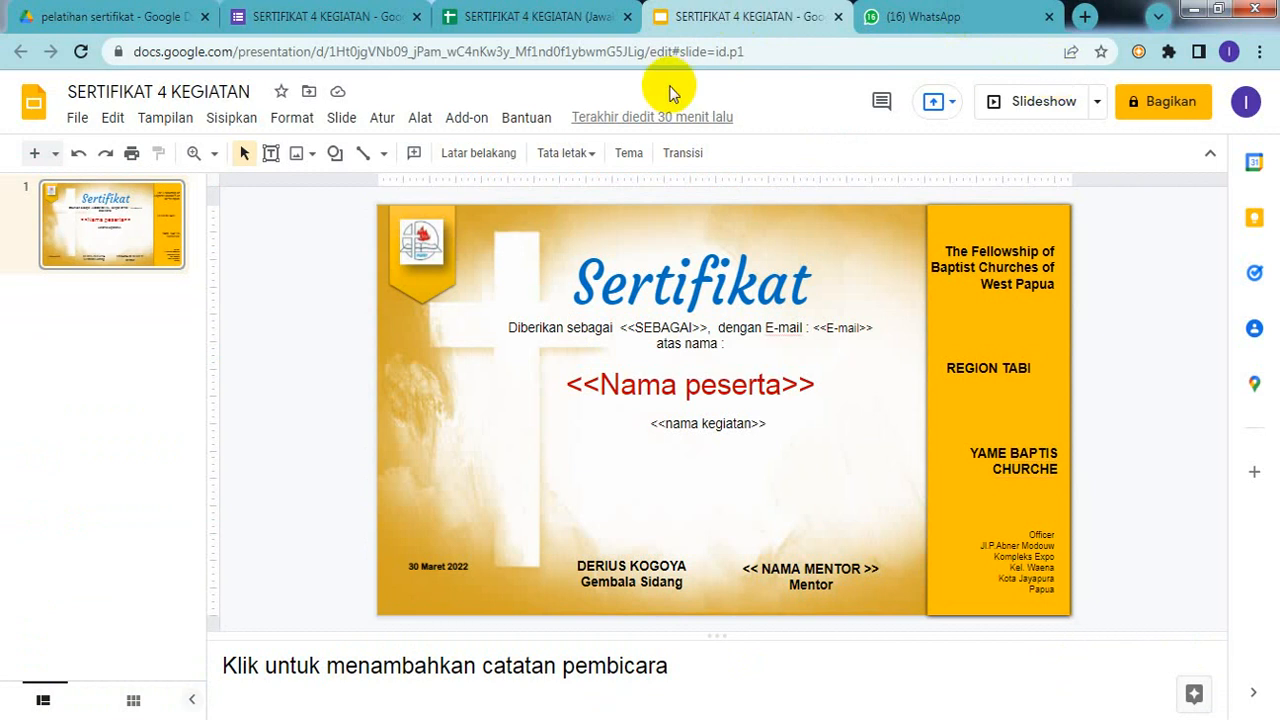
Step: Compare the NAMA PESERTA column of the responses sheet with the certificate template slides
{"action": "left_click", "coordinate": [559, 22]}
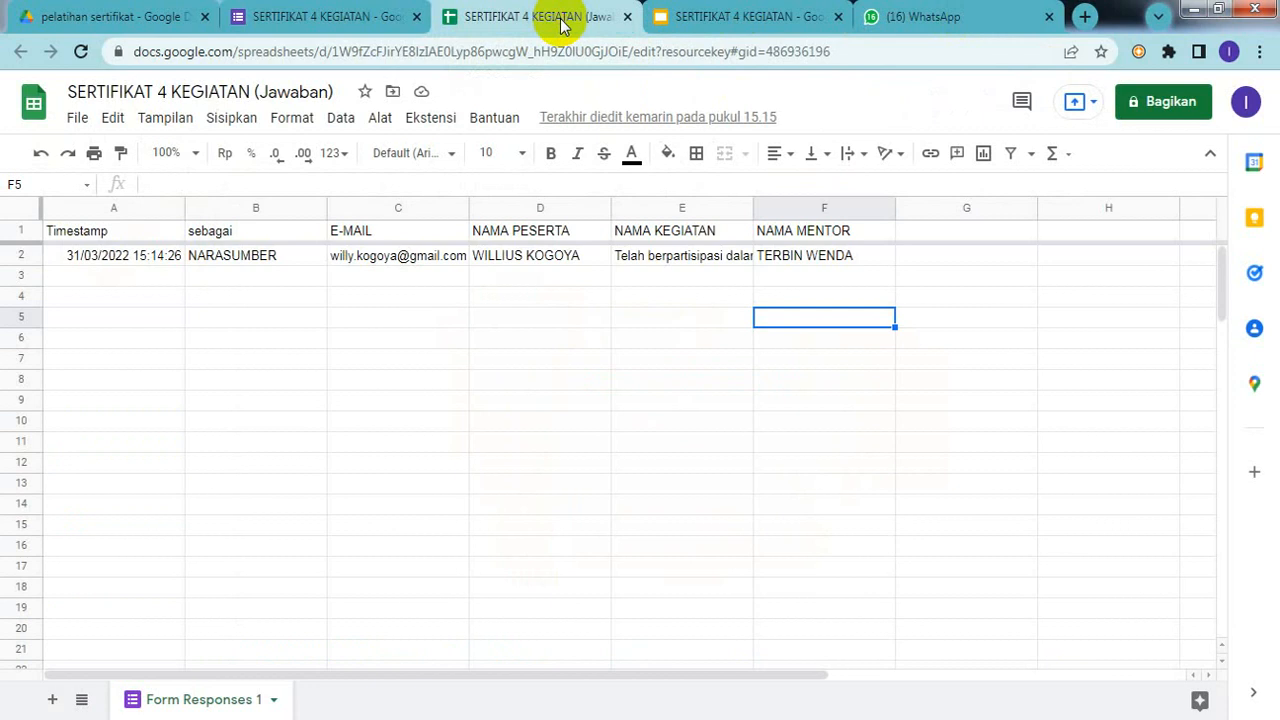
{"action": "left_click", "coordinate": [566, 322]}
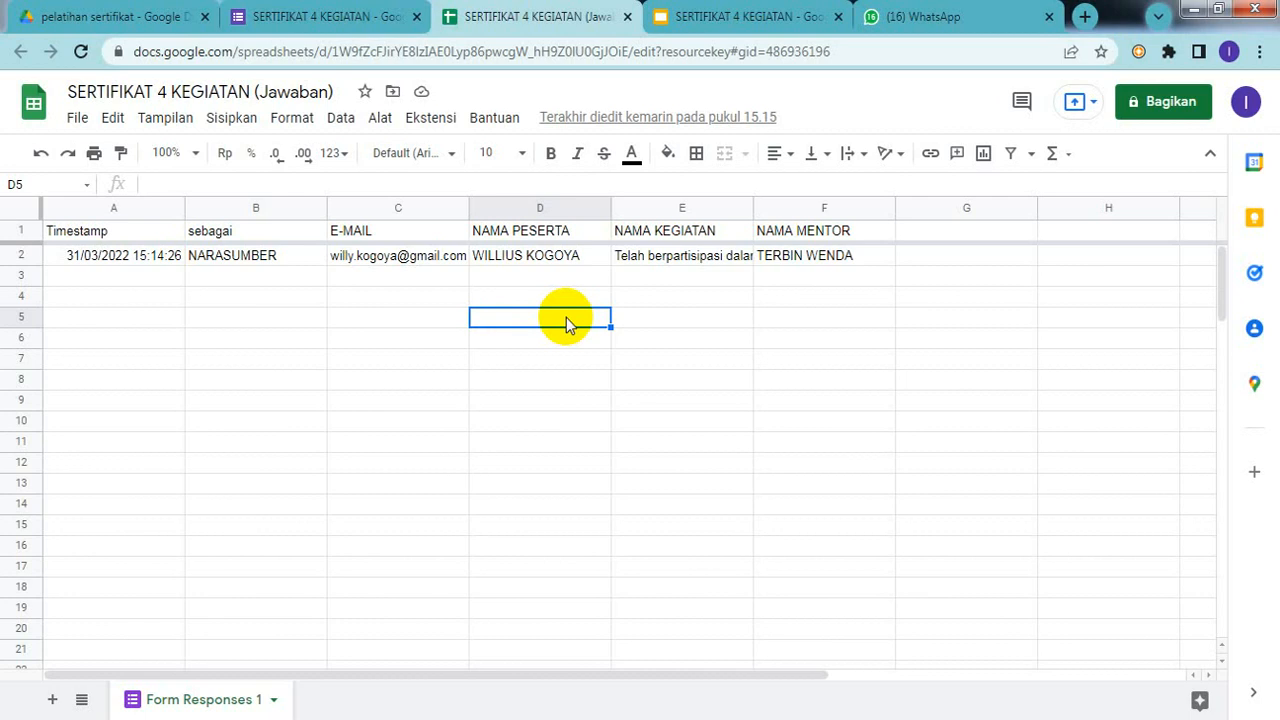
{"action": "left_click", "coordinate": [765, 20]}
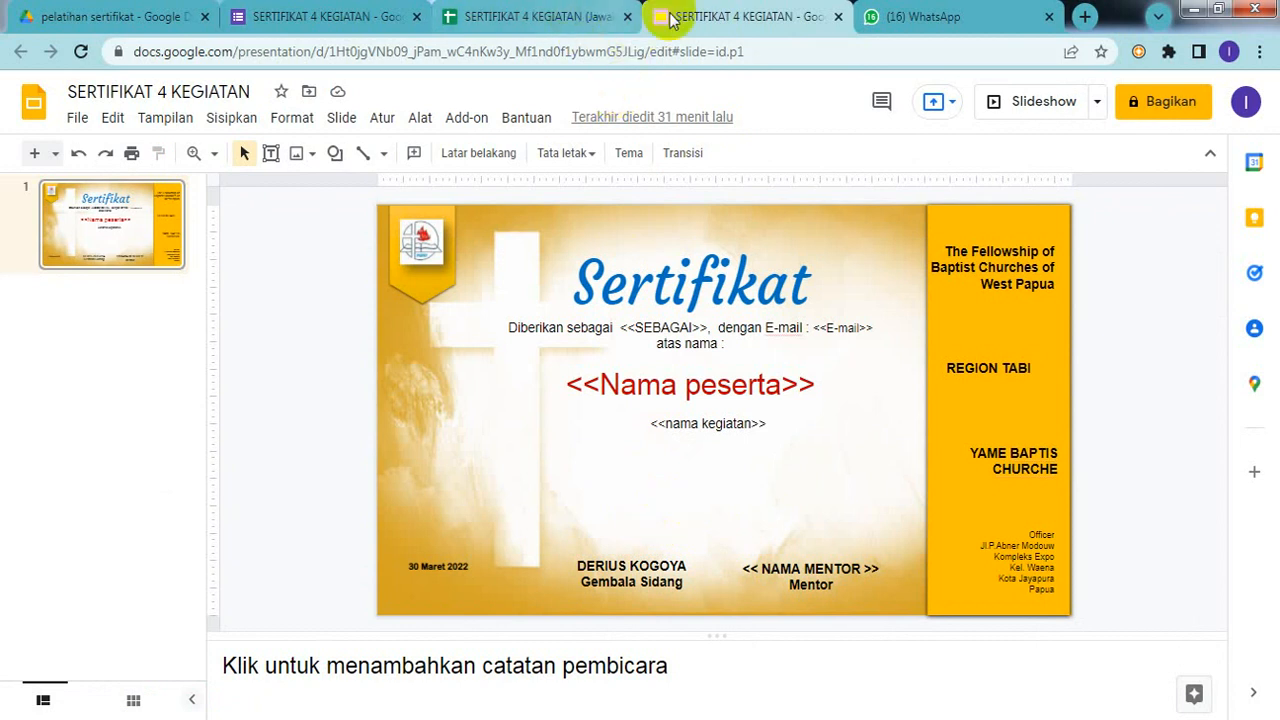
{"action": "left_click", "coordinate": [545, 24]}
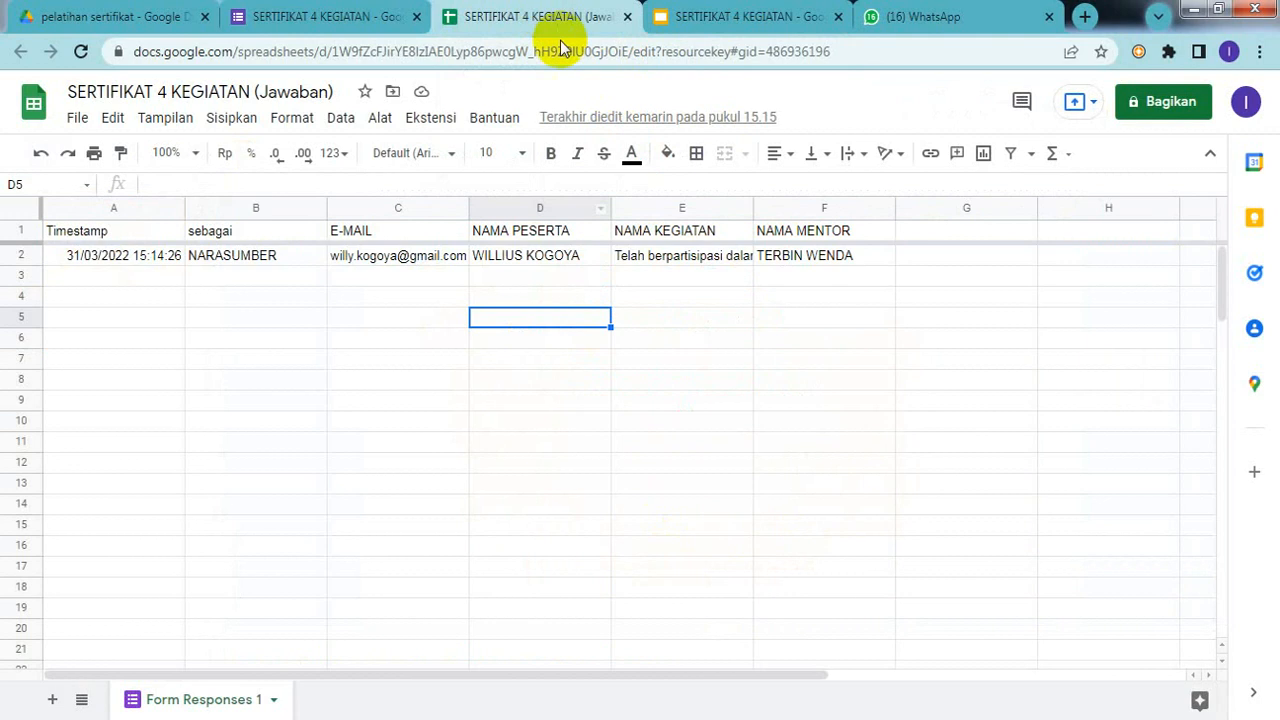
{"action": "left_click", "coordinate": [507, 298]}
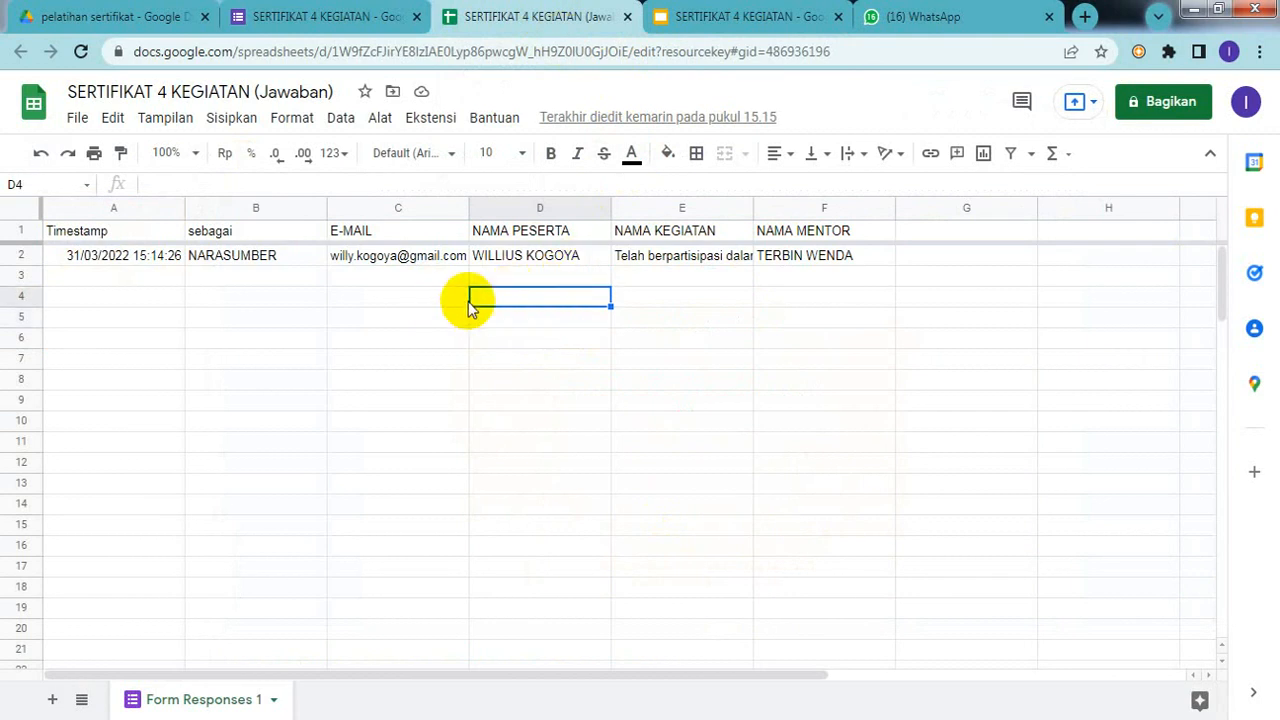
Step: Find Autocrat through Ekstensi > Add-on > Dapatkan add-on and confirm it is installed
{"action": "left_click", "coordinate": [432, 122]}
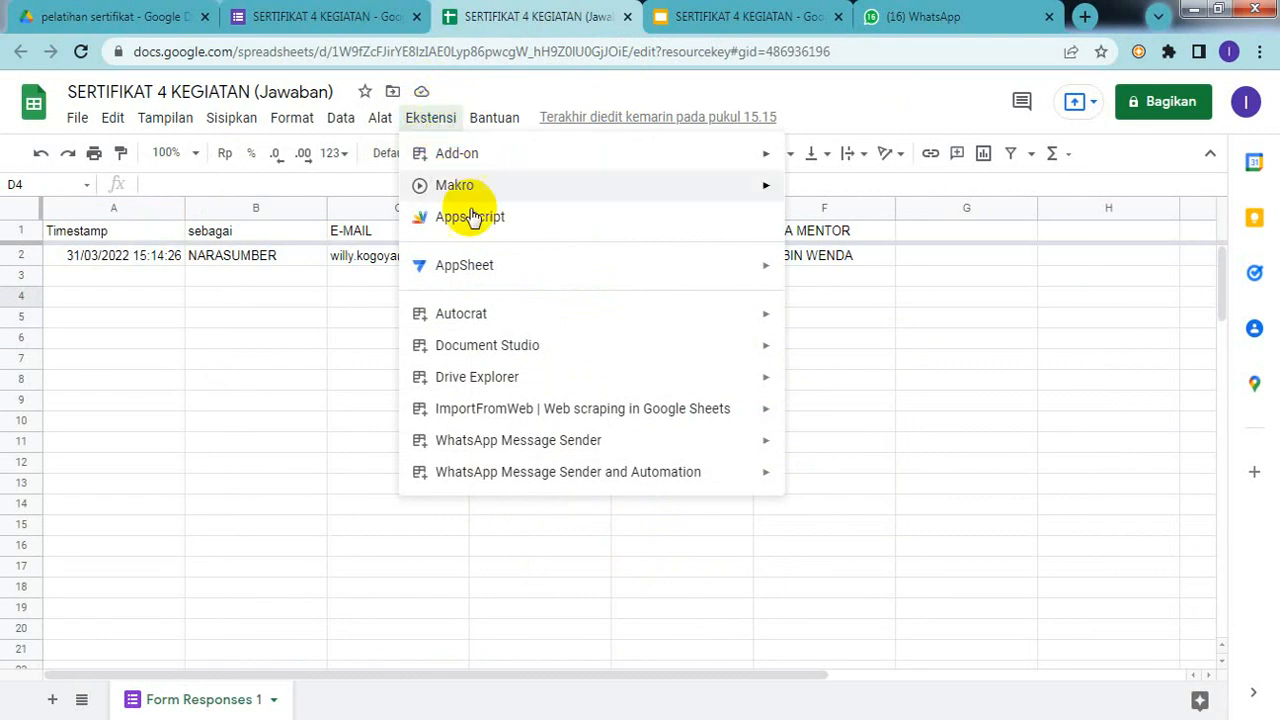
{"action": "mouse_move", "coordinate": [500, 318]}
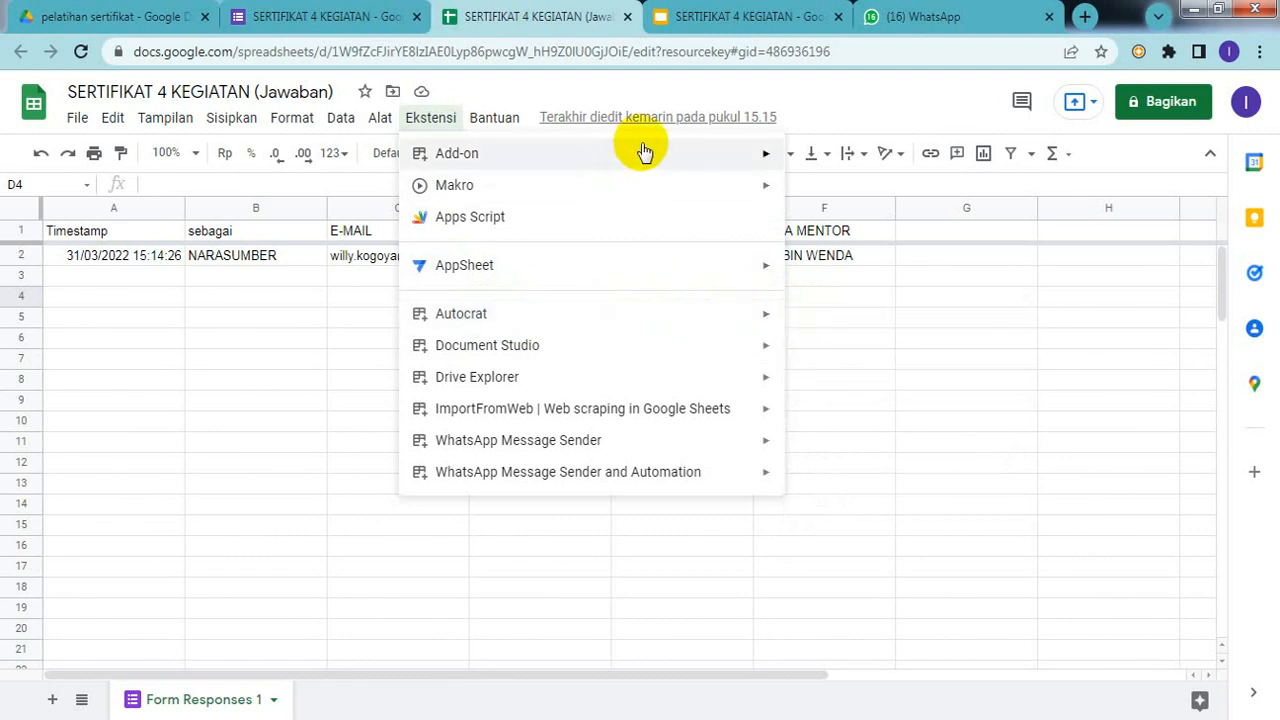
{"action": "mouse_move", "coordinate": [643, 151]}
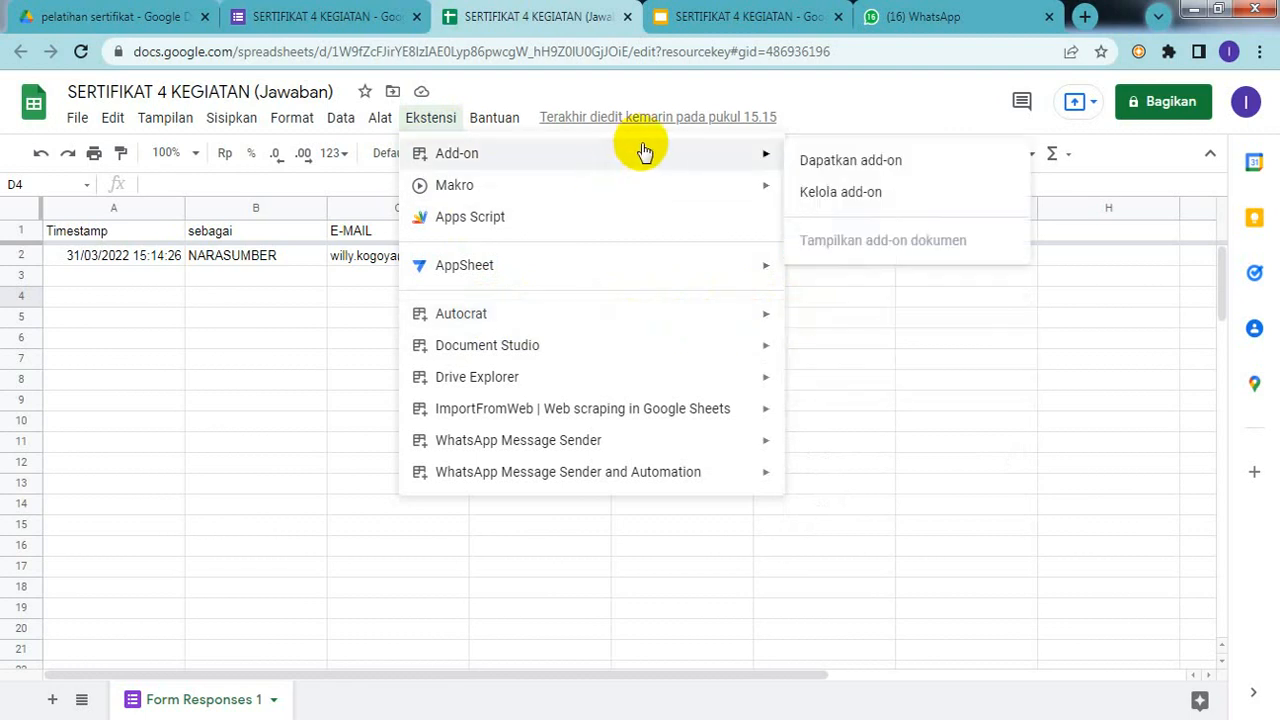
{"action": "left_click", "coordinate": [860, 170]}
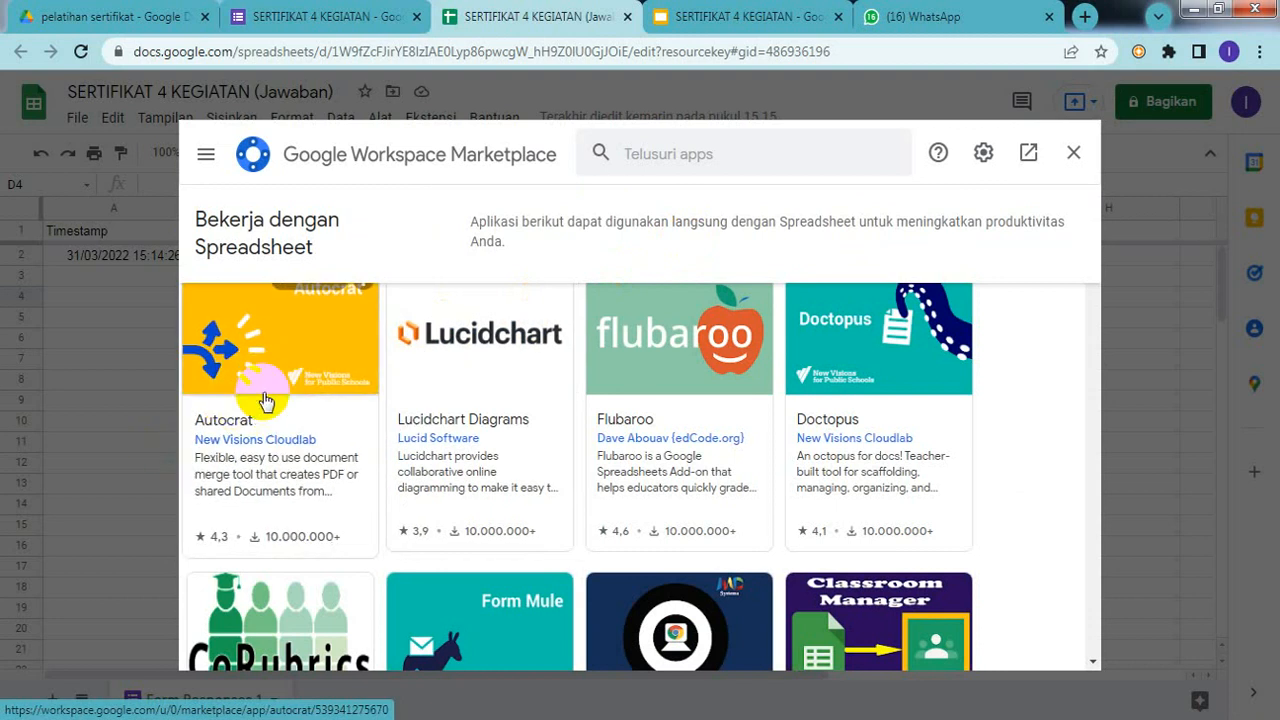
{"action": "left_click", "coordinate": [265, 400]}
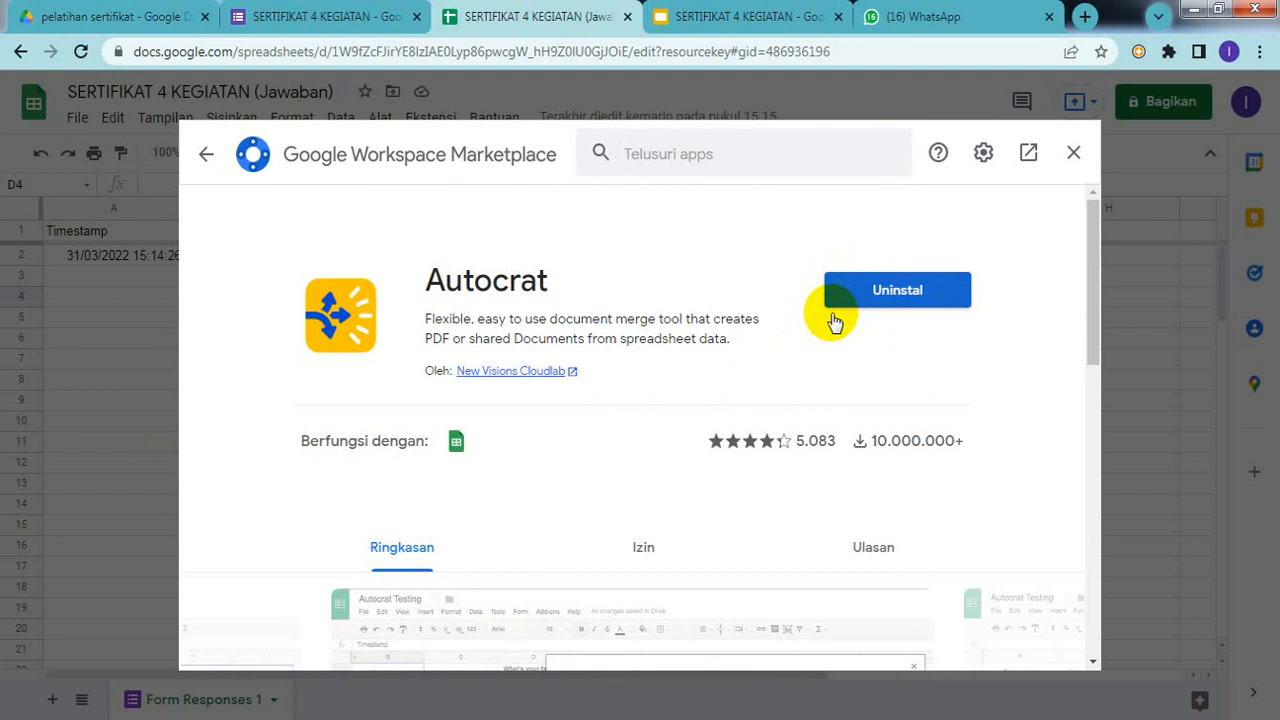
Step: Close the Marketplace and reopen the Ekstensi menu
{"action": "left_click", "coordinate": [1073, 156]}
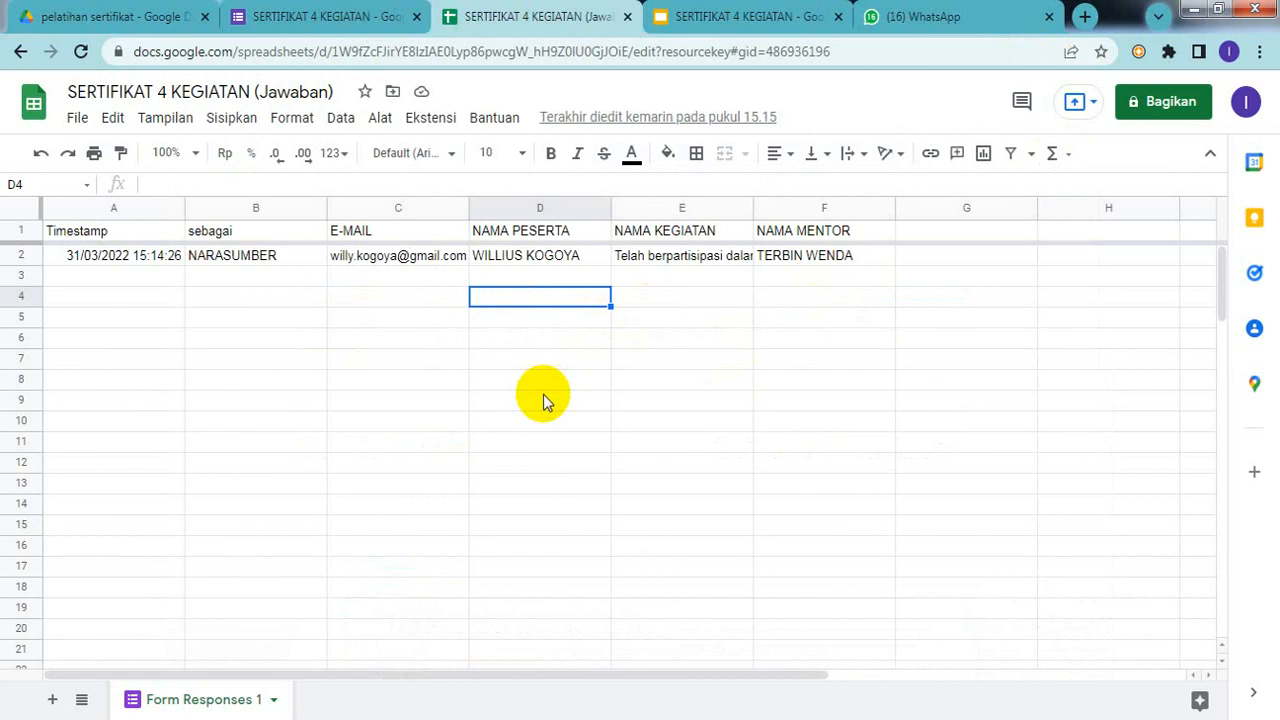
{"action": "left_click", "coordinate": [535, 297]}
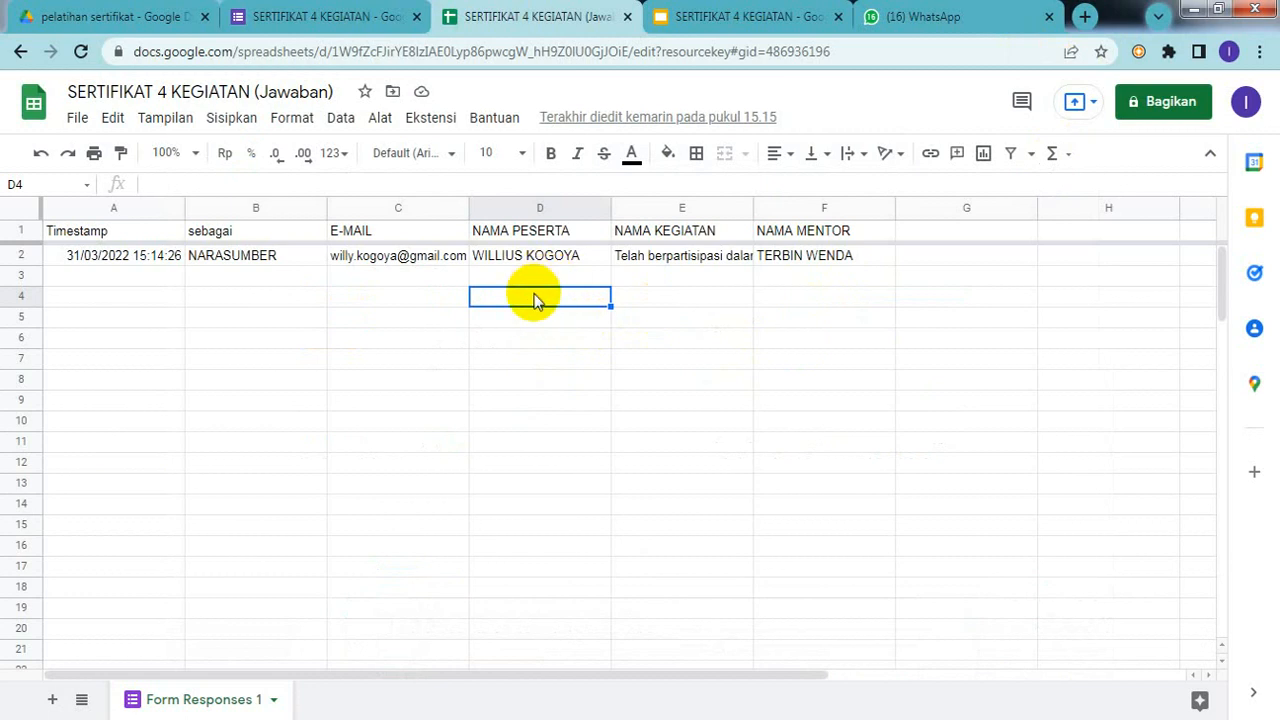
{"action": "left_click", "coordinate": [430, 119]}
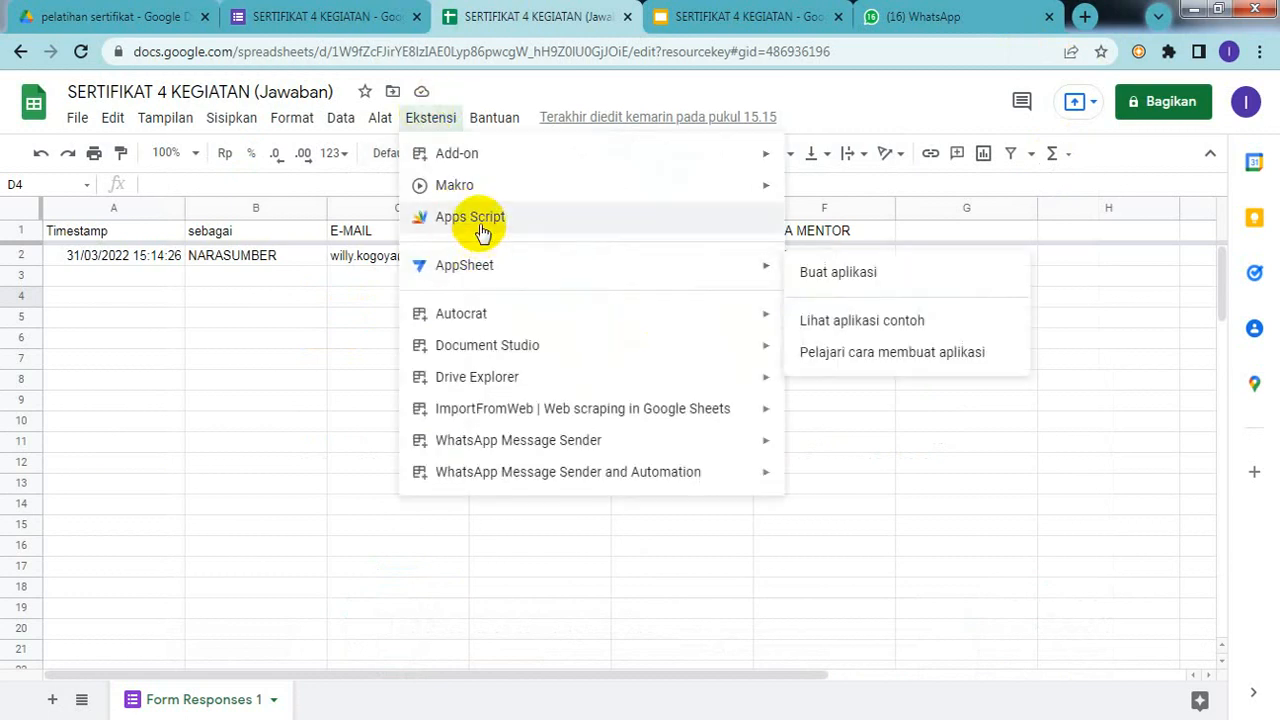
Step: Launch Autocrat from the Ekstensi menu to open its empty home panel
{"action": "mouse_move", "coordinate": [481, 329]}
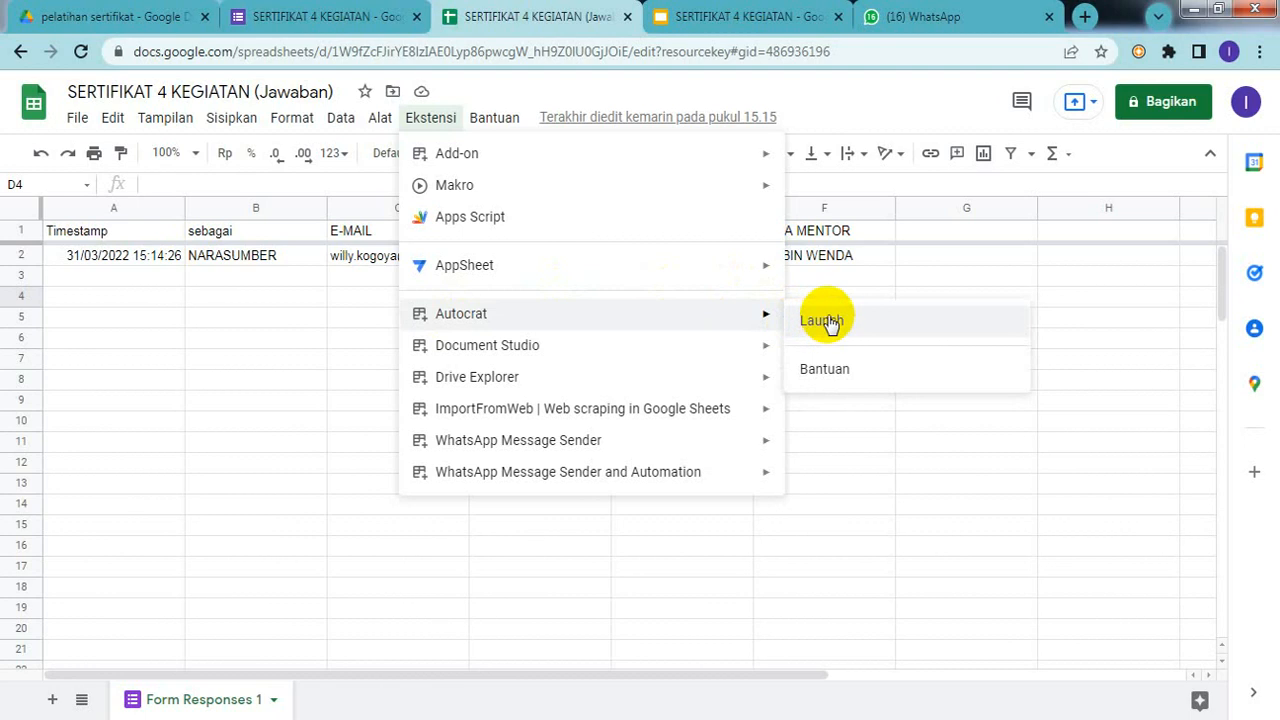
{"action": "left_click", "coordinate": [829, 323]}
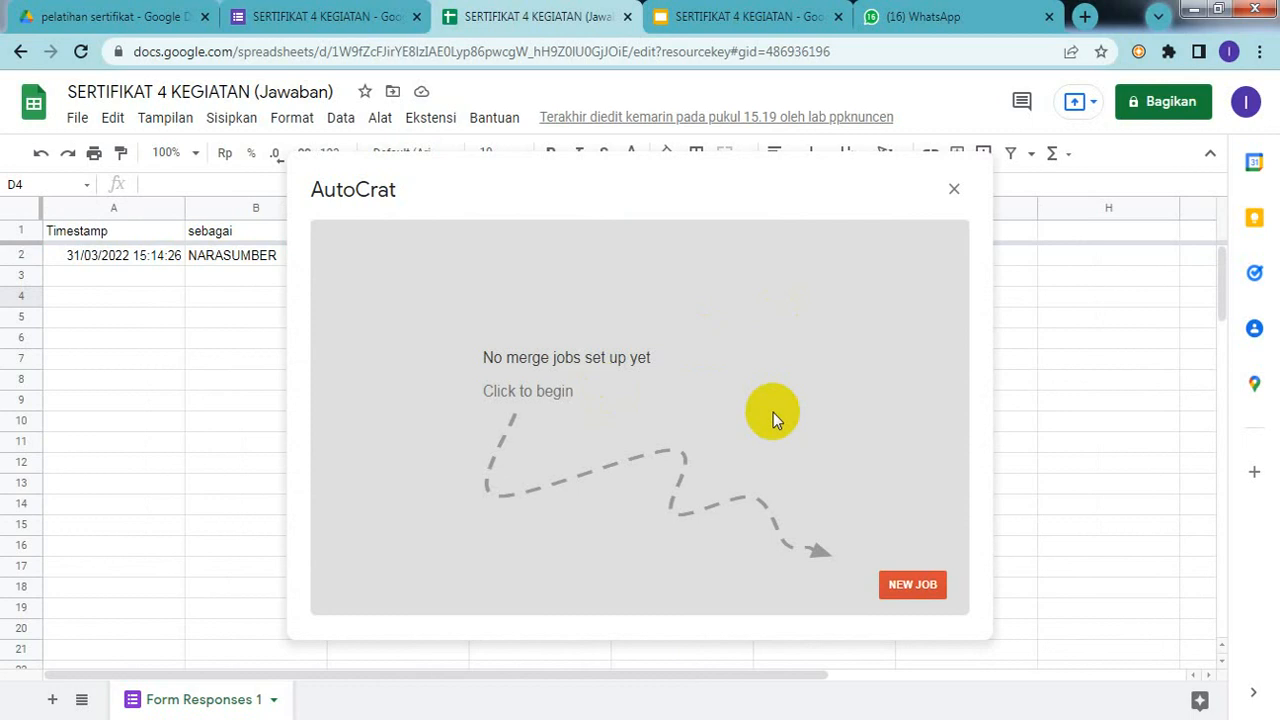
Step: Create a new Autocrat job named 'SERTIFIKAT 4 KEGIATAN', save it, and proceed to the template step
{"action": "left_click", "coordinate": [905, 598]}
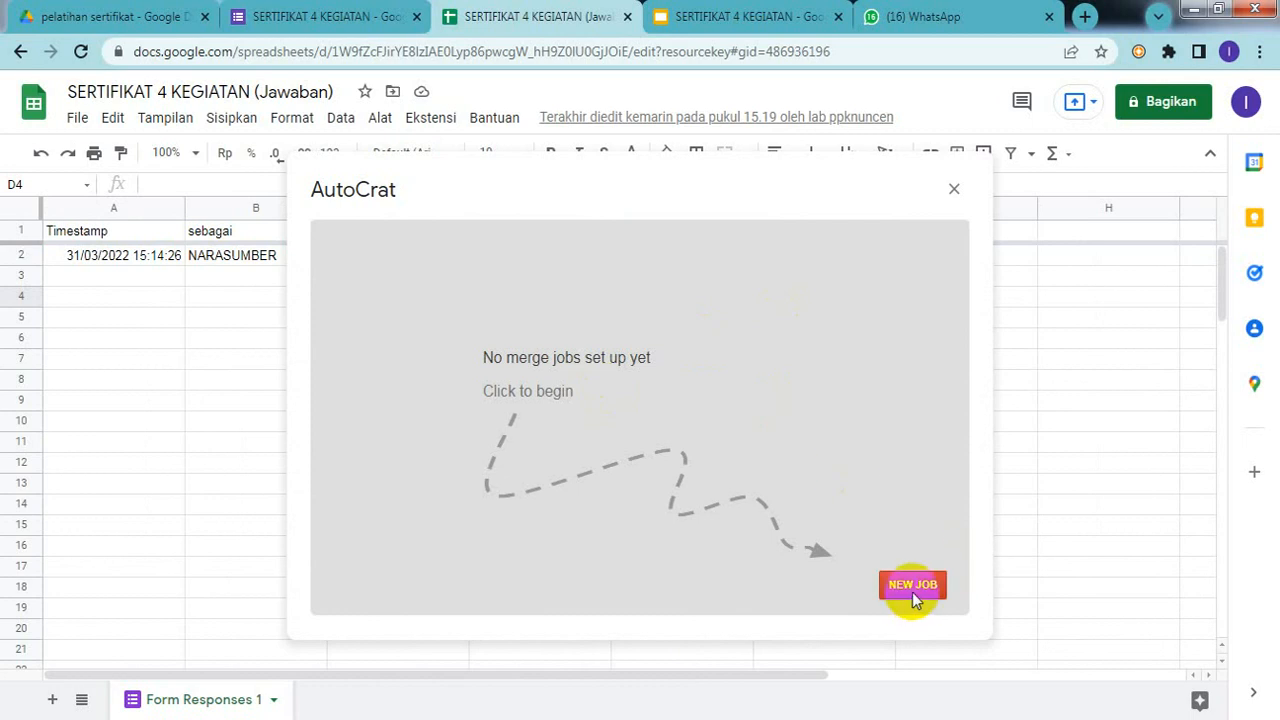
{"action": "left_click", "coordinate": [912, 594]}
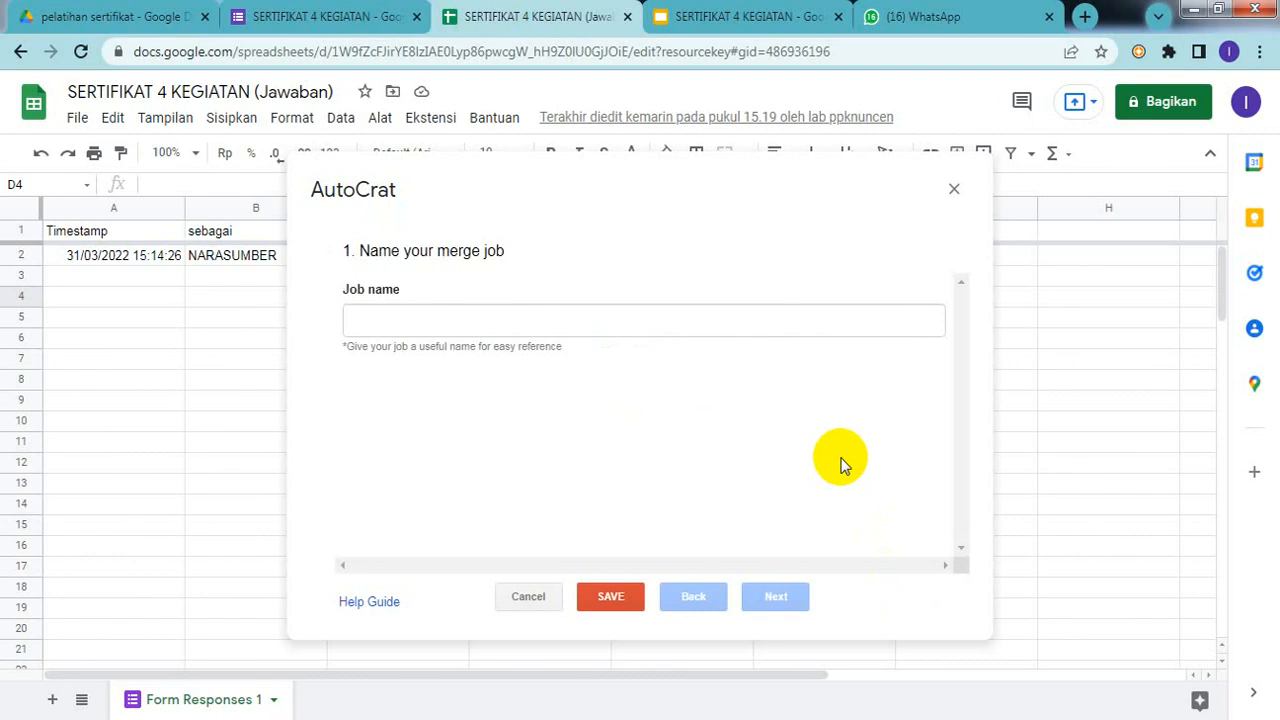
{"action": "left_click", "coordinate": [429, 308]}
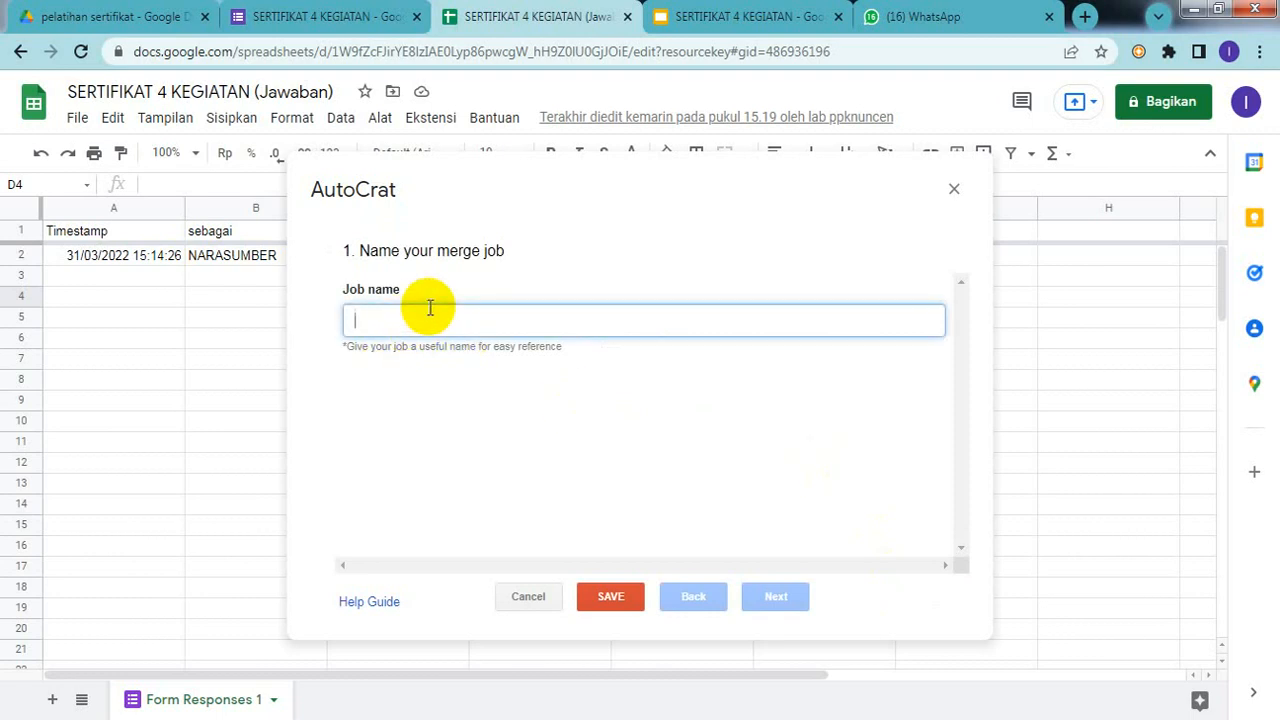
{"action": "type", "text": "SERTI"}
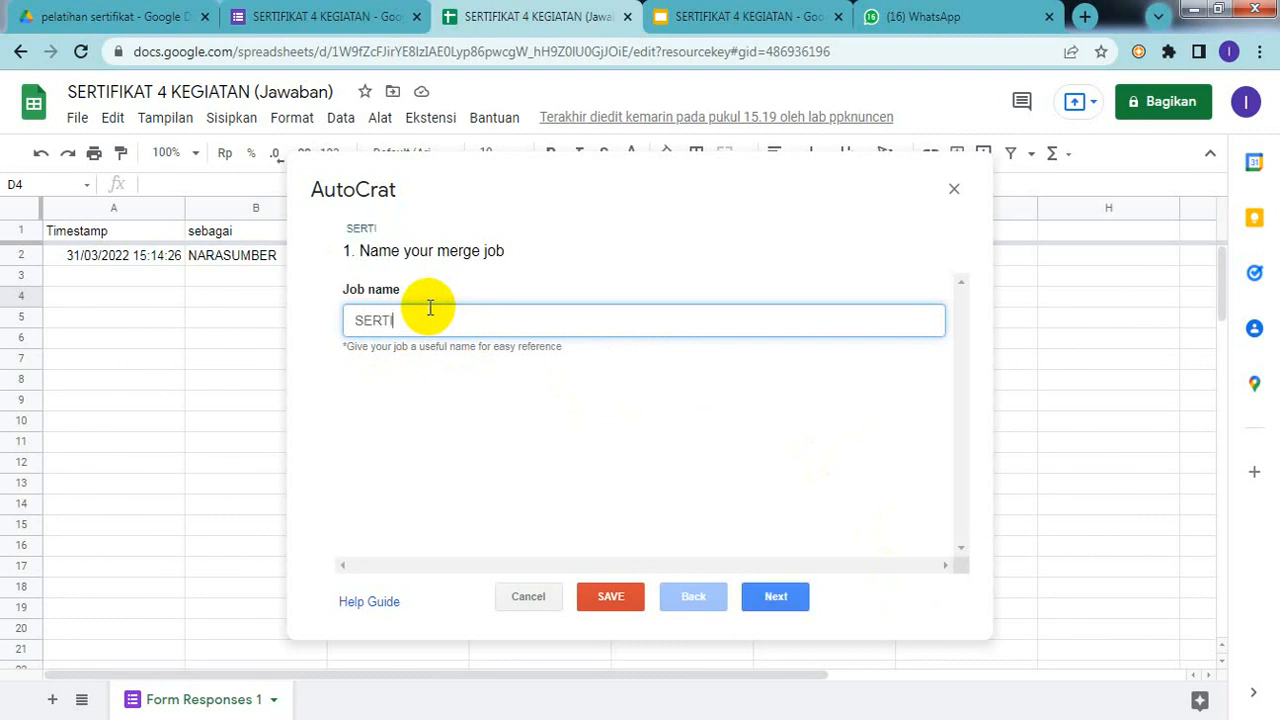
{"action": "type", "text": "FIKAT 4 KEG"}
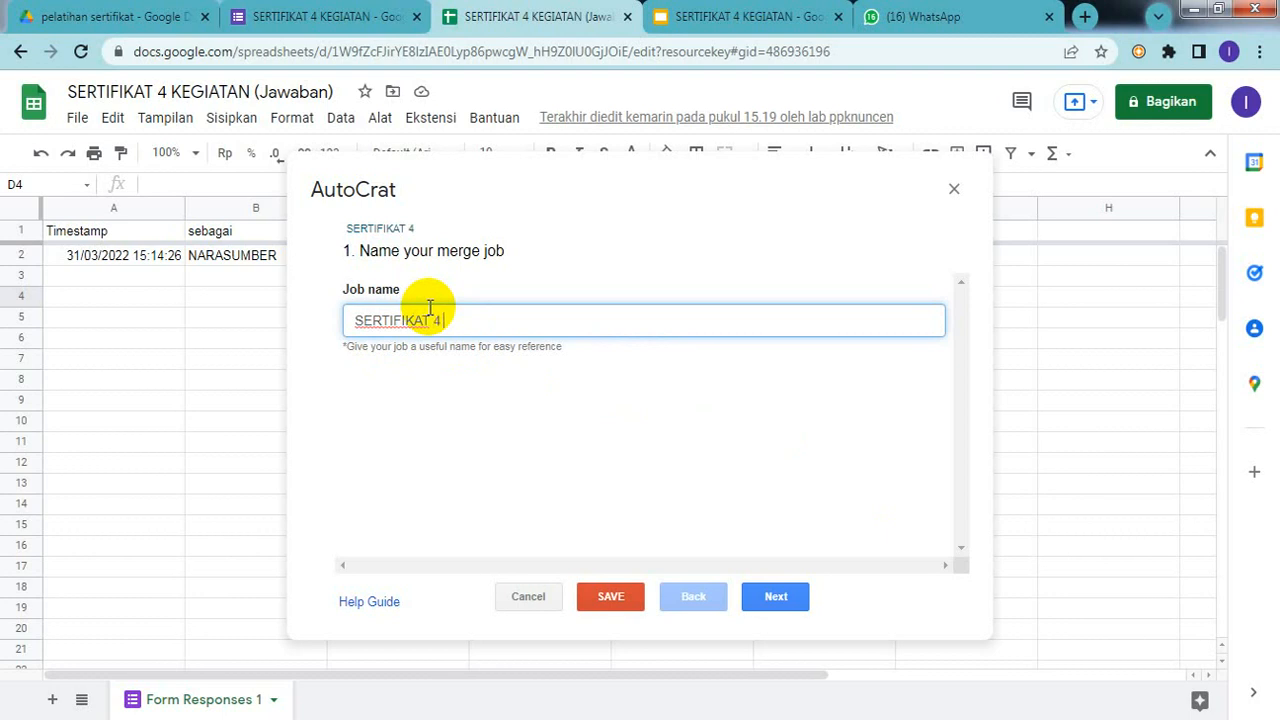
{"action": "type", "text": "IATA"}
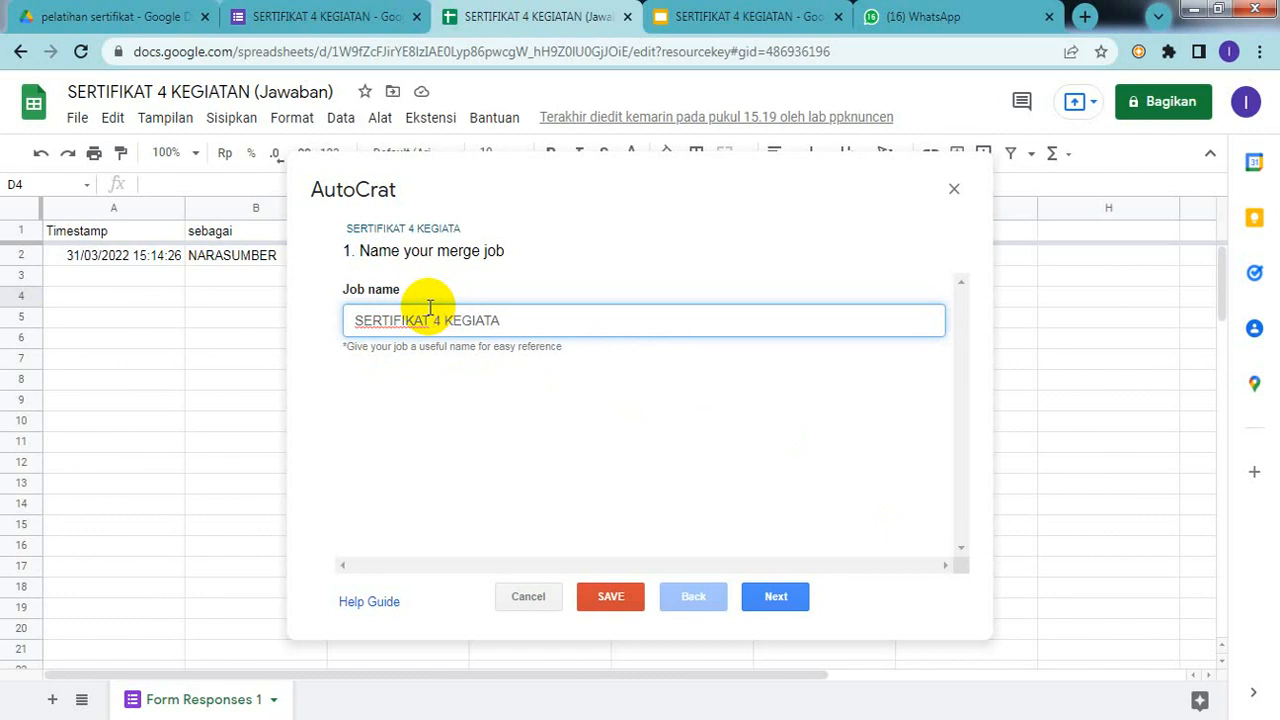
{"action": "type", "text": "N"}
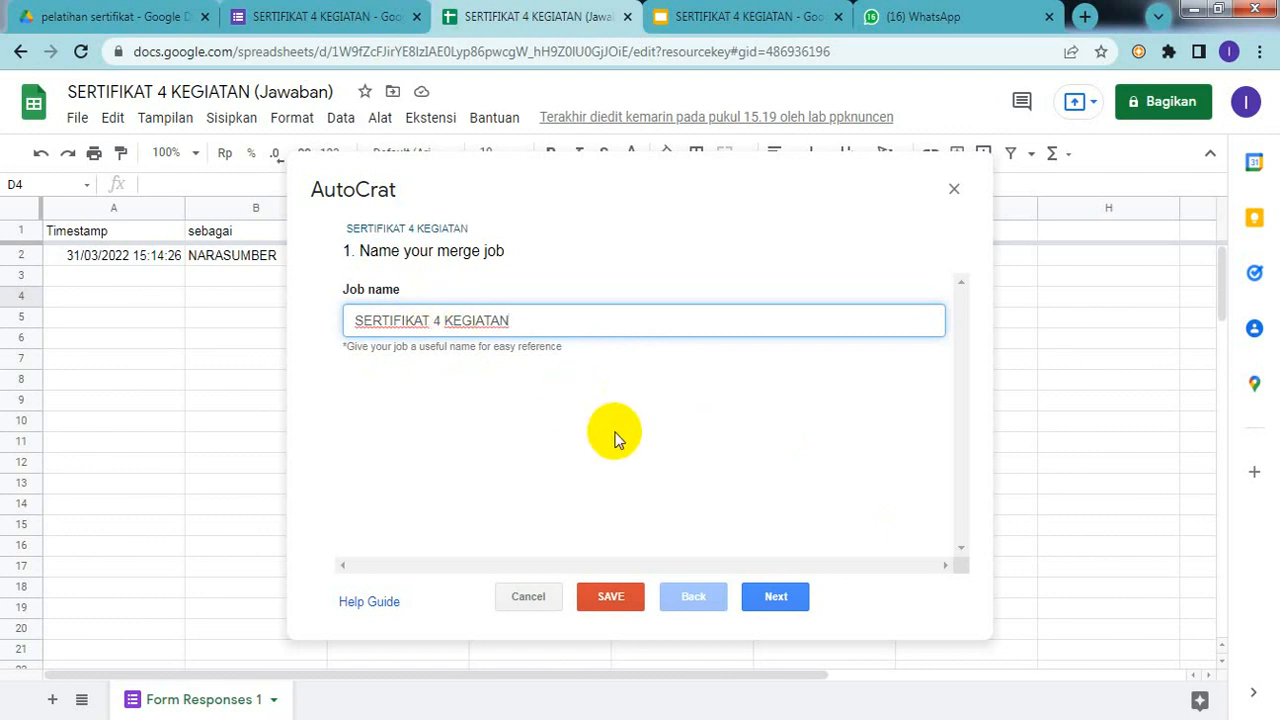
{"action": "left_click", "coordinate": [630, 605]}
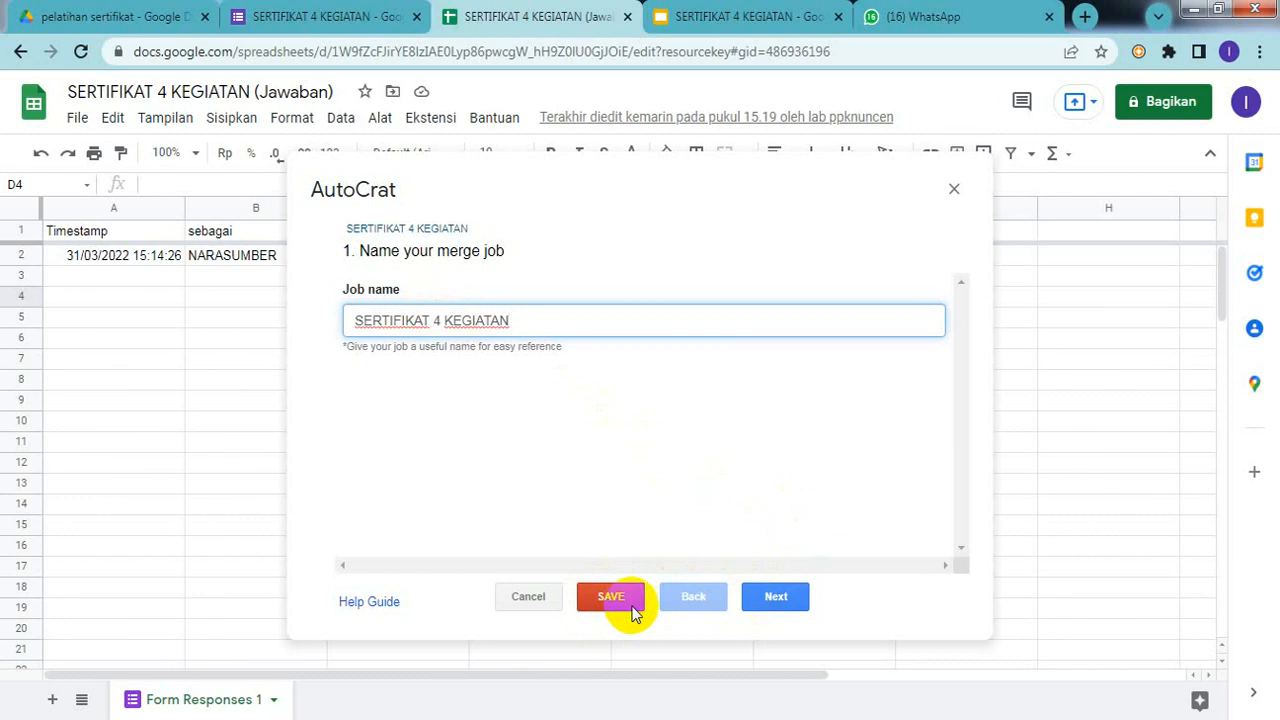
{"action": "left_click", "coordinate": [771, 605]}
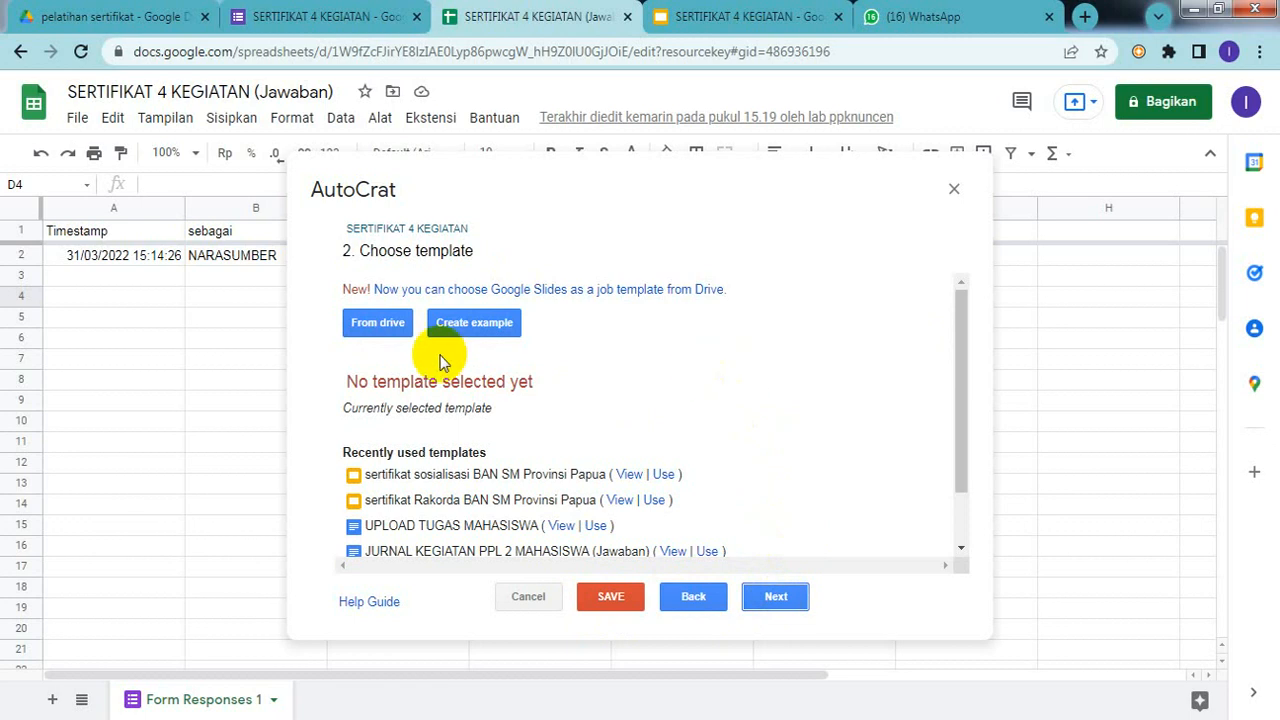
Step: Choose the 'SERTIFIKAT 4 KEGIATAN' Slides file from Drive as the template and continue
{"action": "left_click", "coordinate": [365, 326]}
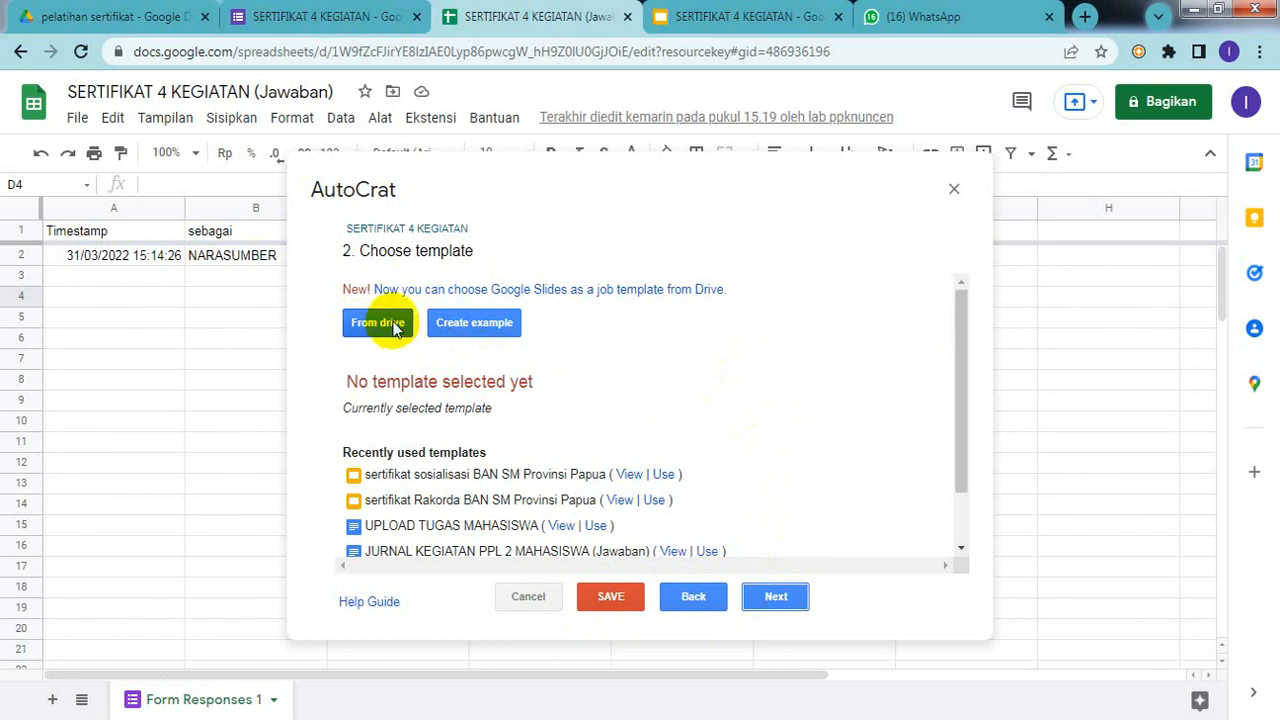
{"action": "left_click", "coordinate": [395, 329]}
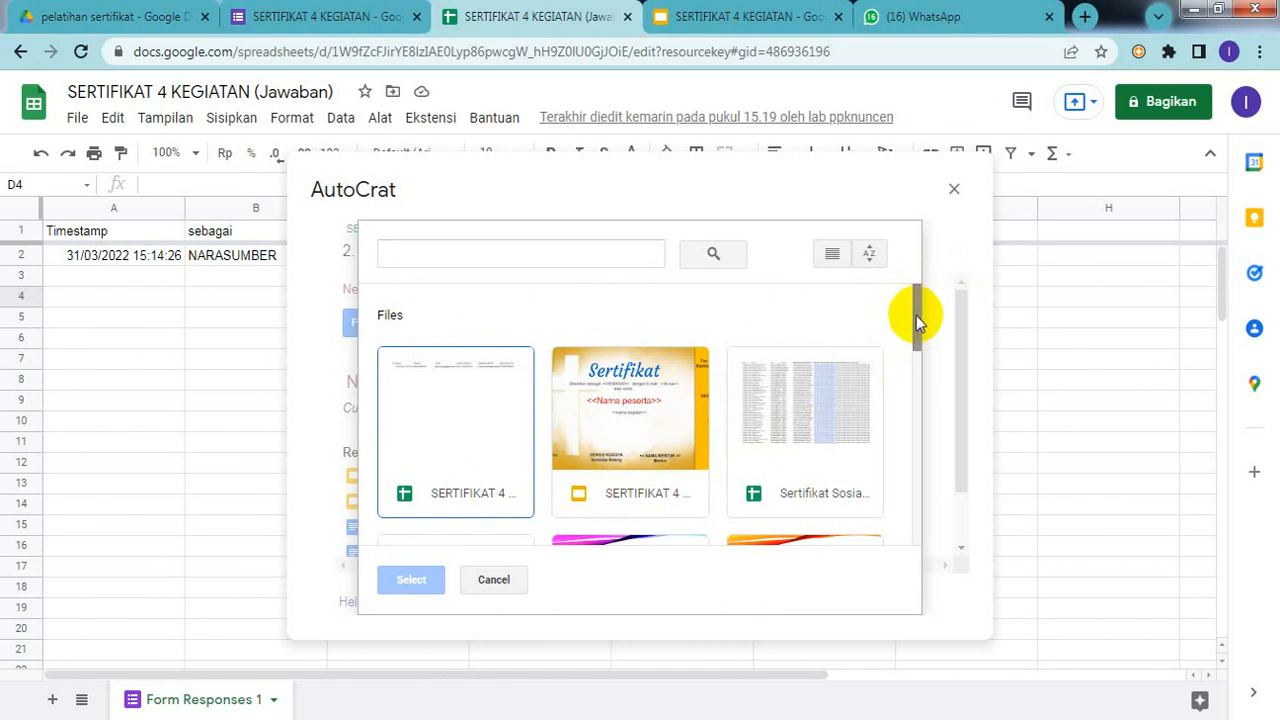
{"action": "mouse_move", "coordinate": [916, 315]}
{"action": "left_mouse_down"}
{"action": "mouse_move", "coordinate": [918, 533]}
{"action": "mouse_move", "coordinate": [910, 318]}
{"action": "left_mouse_up"}
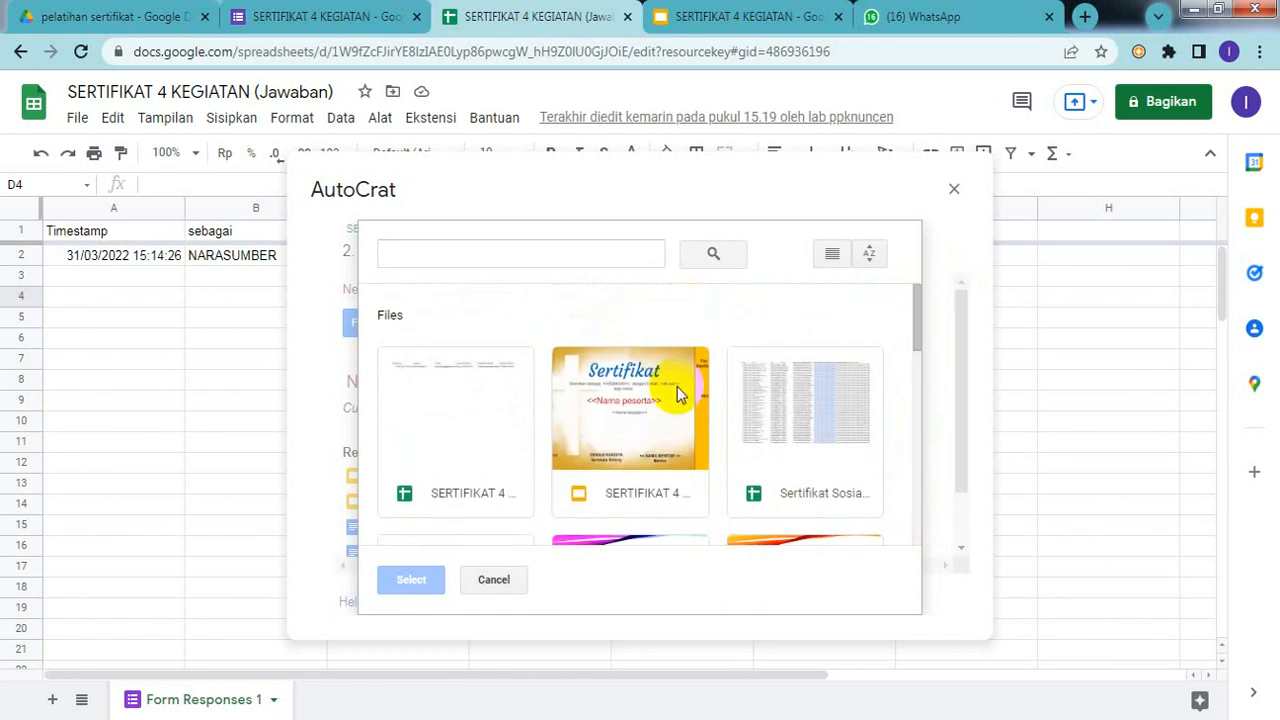
{"action": "left_click", "coordinate": [646, 461]}
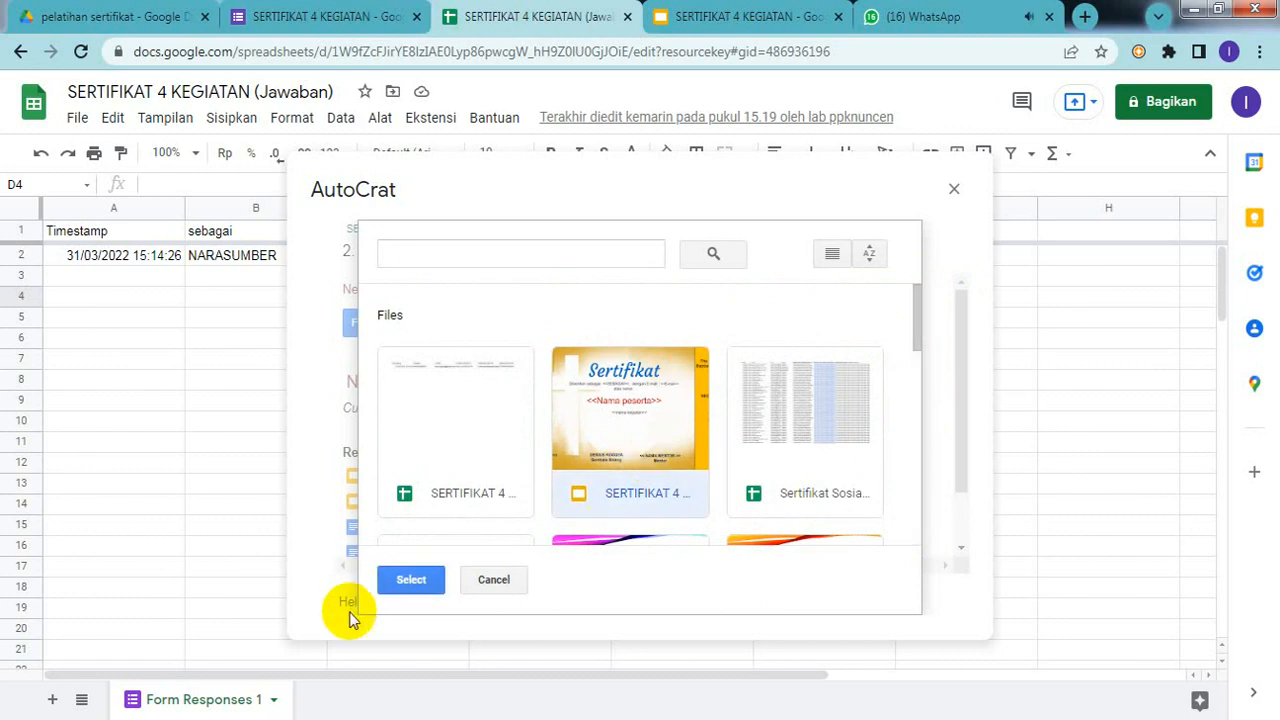
{"action": "left_click", "coordinate": [408, 580]}
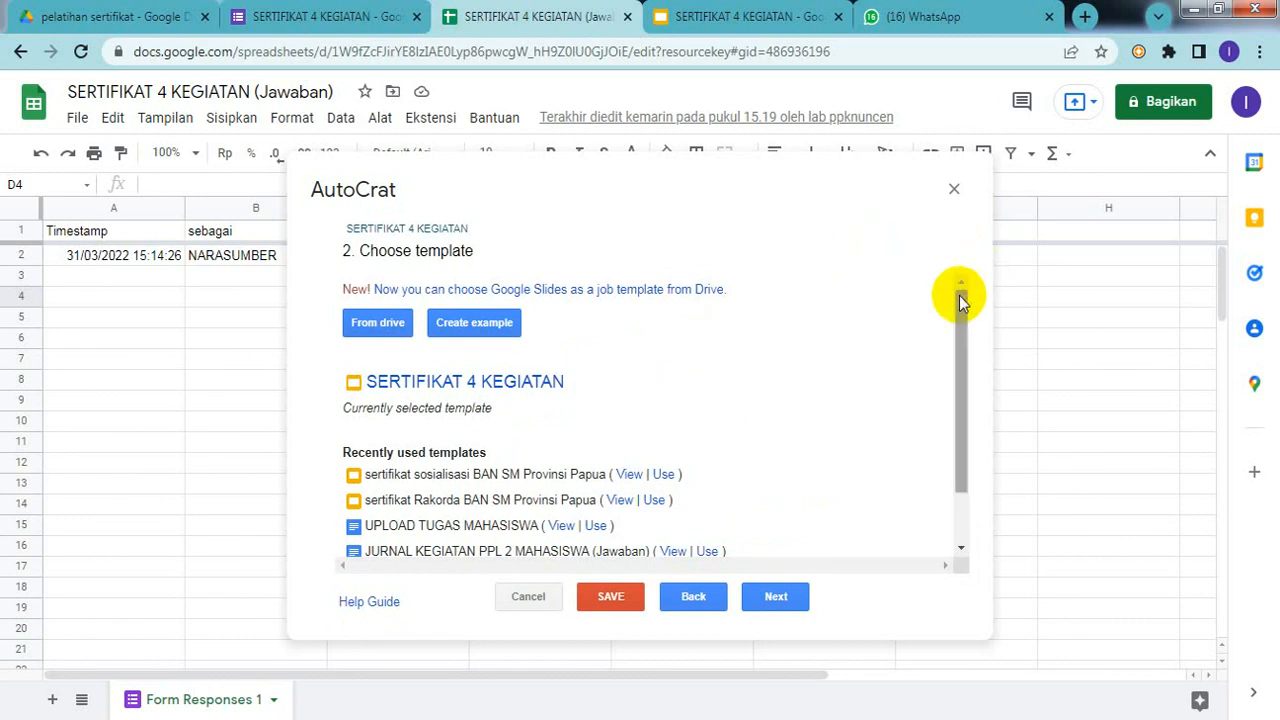
{"action": "left_click_drag", "start_coordinate": [957, 320], "coordinate": [961, 274]}
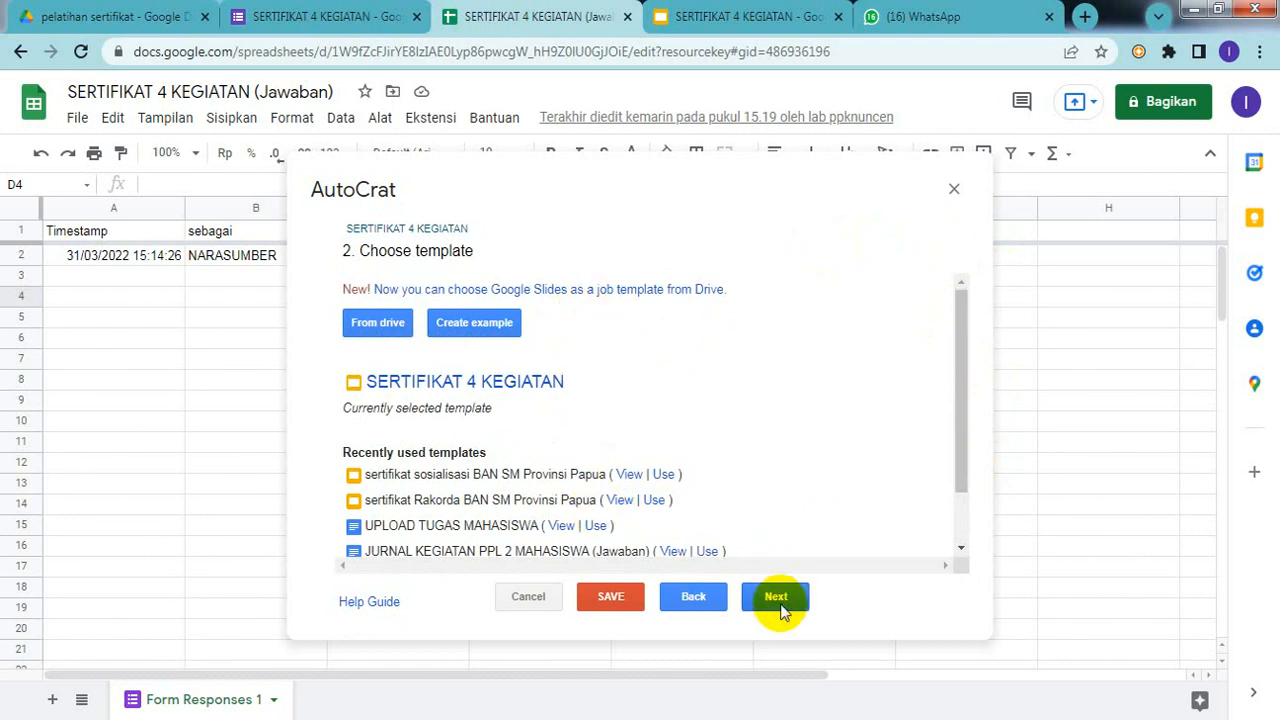
{"action": "left_click", "coordinate": [779, 600]}
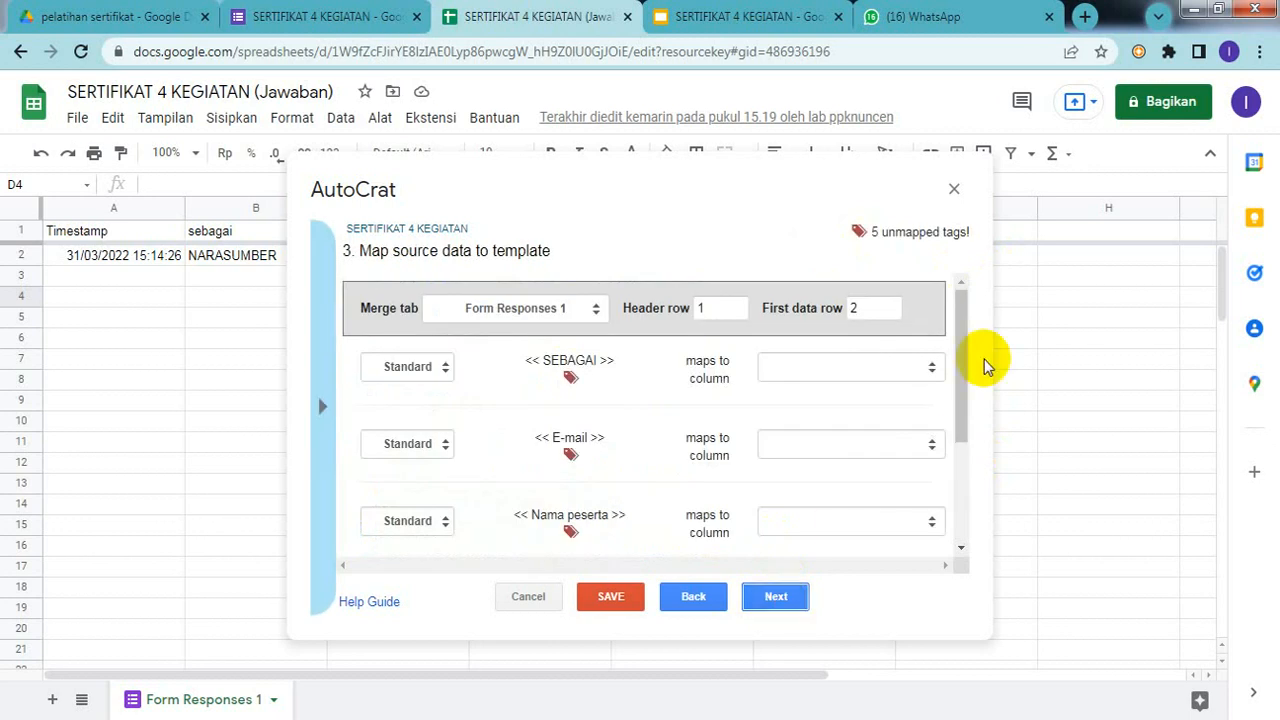
Step: Map the SEBAGAI, E-mail and Nama peserta tags to the sebagai, E-MAIL and NAMA PESERTA columns
{"action": "left_click_drag", "start_coordinate": [966, 350], "coordinate": [960, 300]}
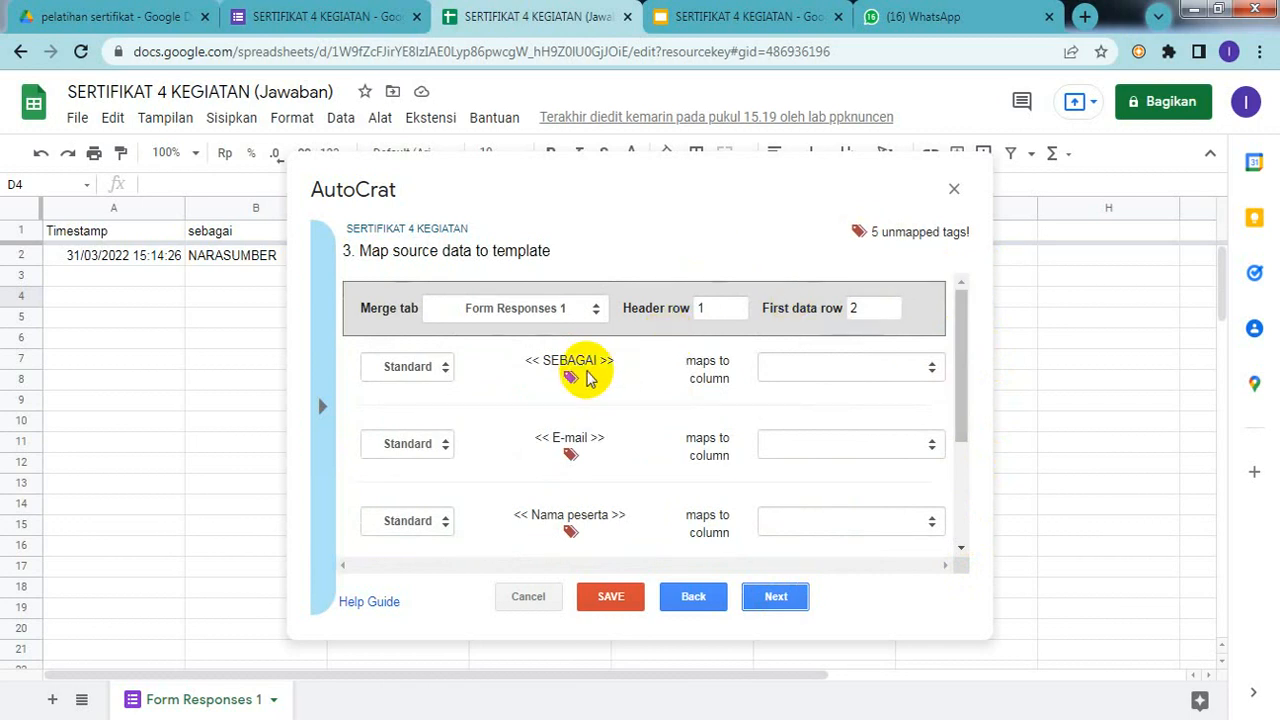
{"action": "left_click", "coordinate": [924, 360]}
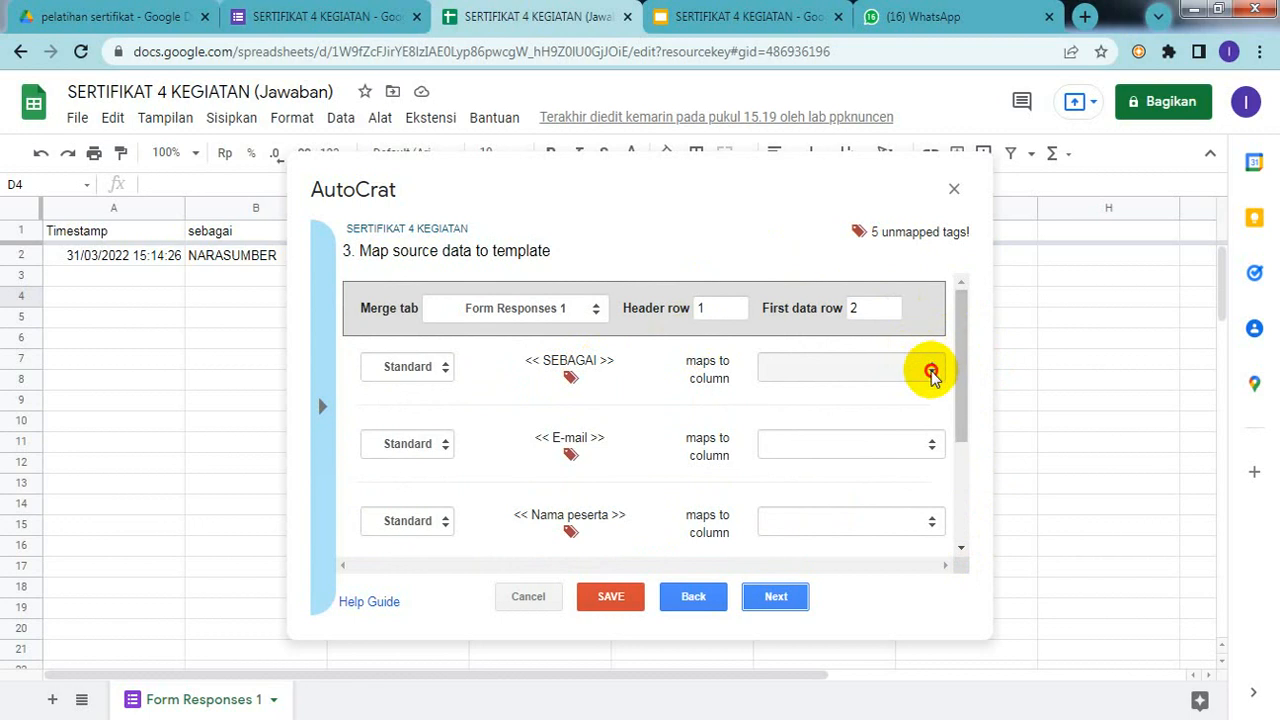
{"action": "left_click", "coordinate": [932, 372]}
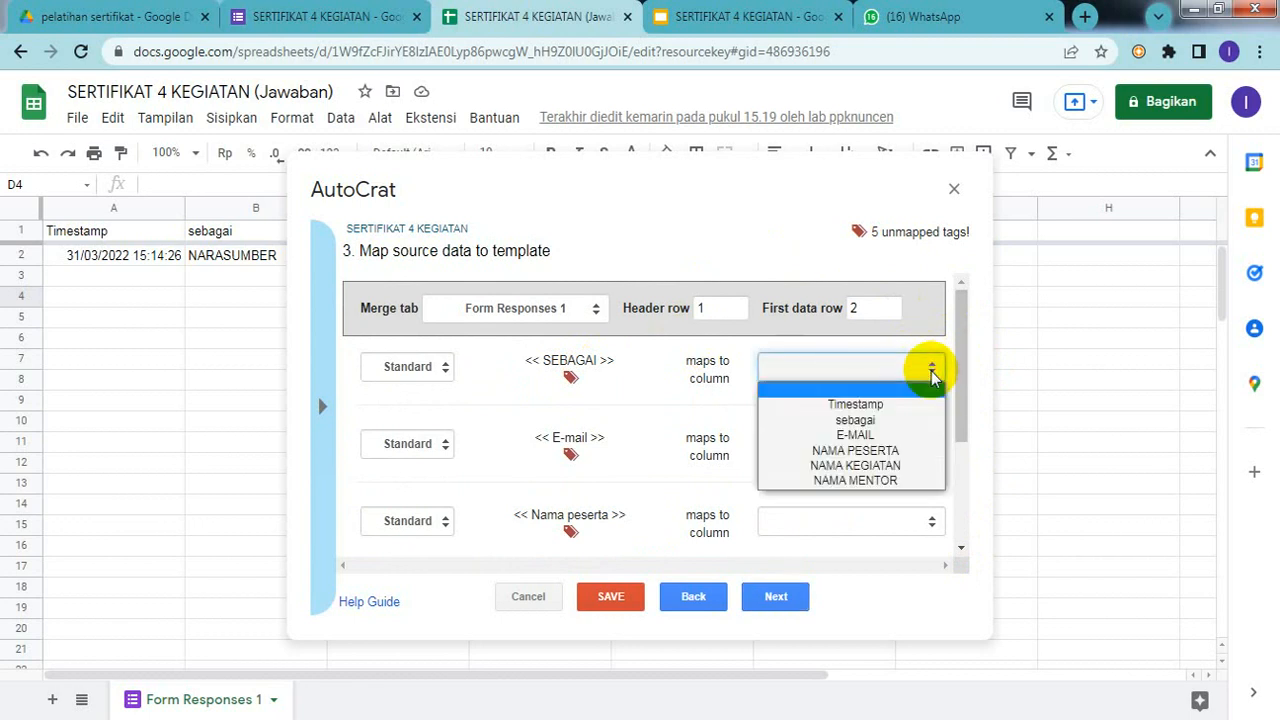
{"action": "left_click", "coordinate": [855, 420]}
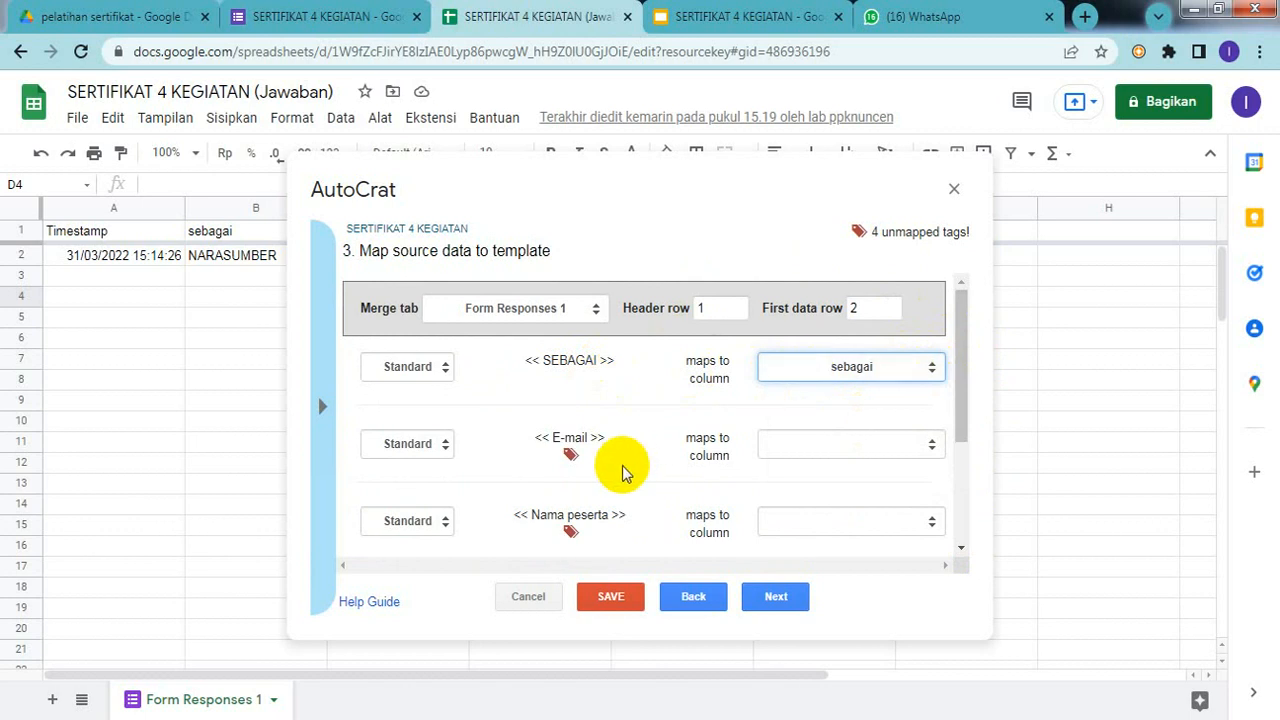
{"action": "left_click", "coordinate": [918, 452]}
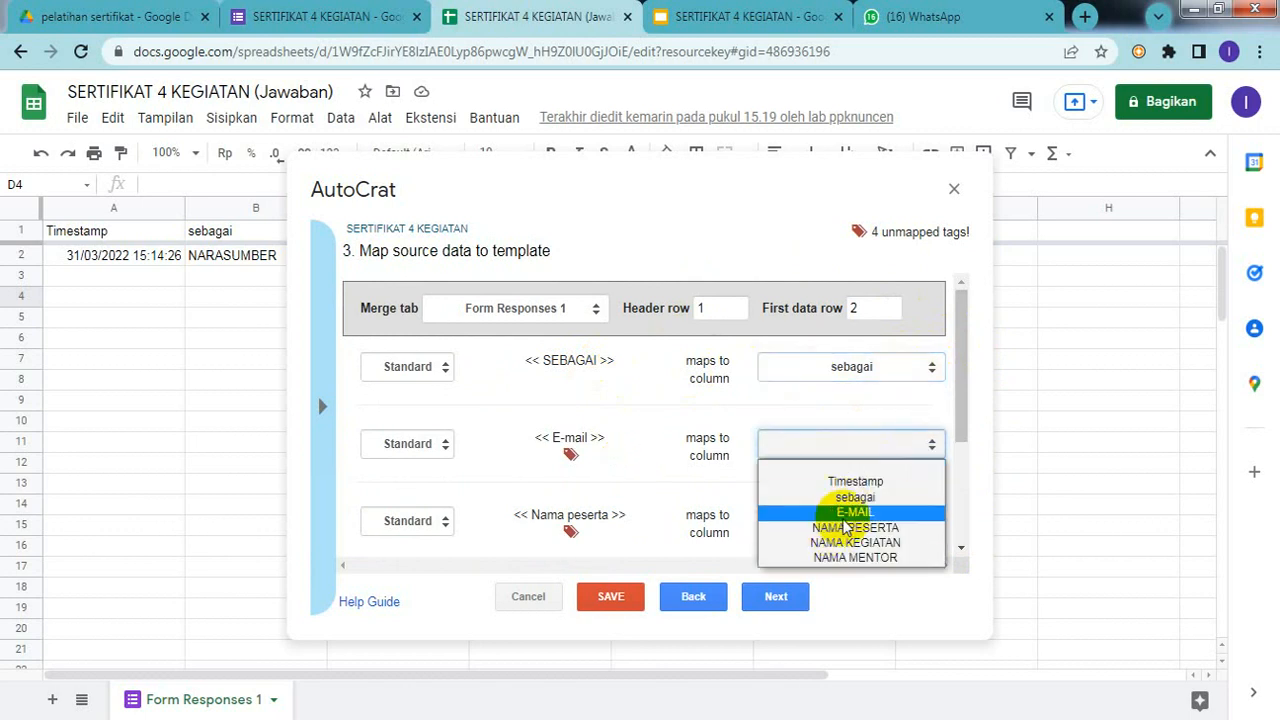
{"action": "left_click", "coordinate": [845, 513]}
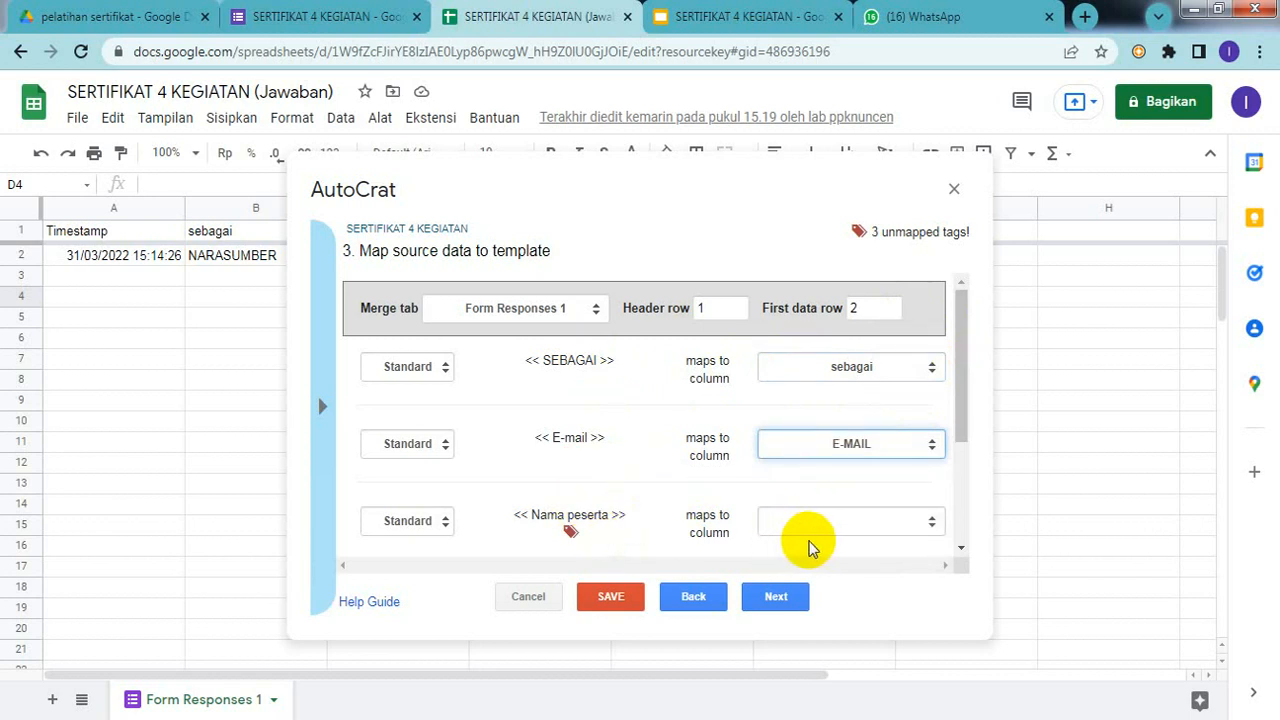
{"action": "left_click", "coordinate": [830, 518]}
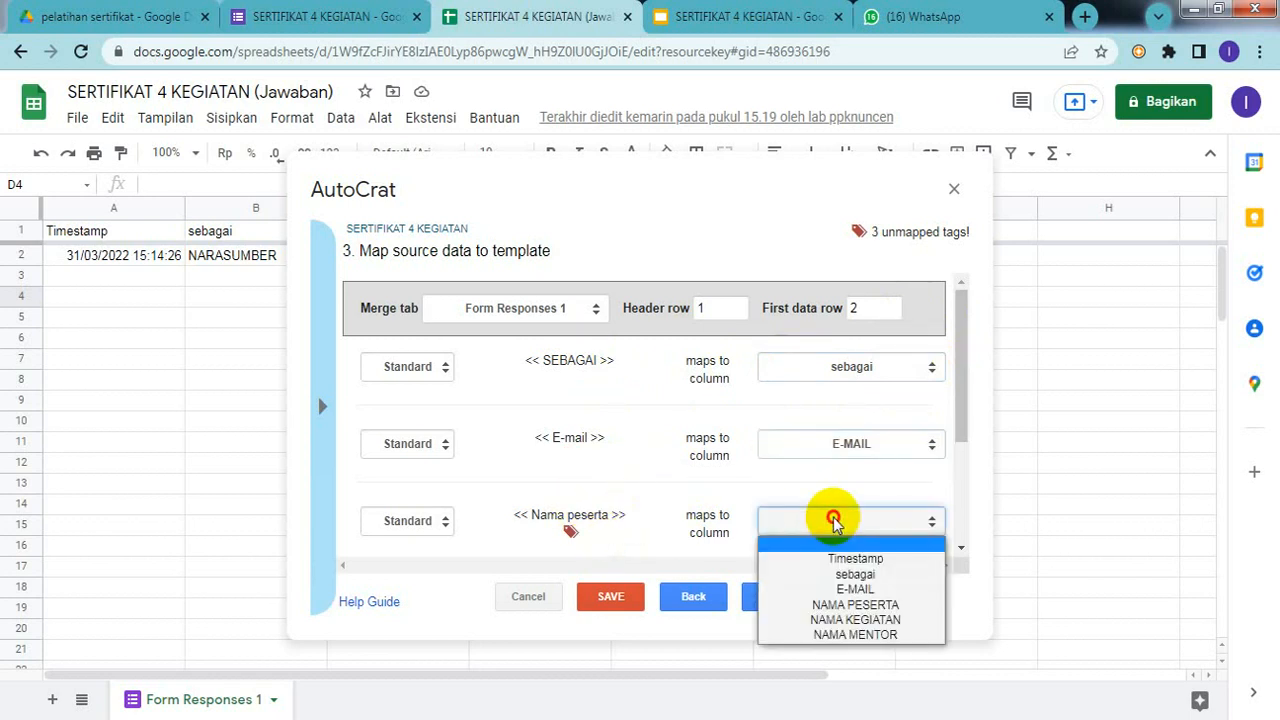
{"action": "left_click", "coordinate": [820, 604]}
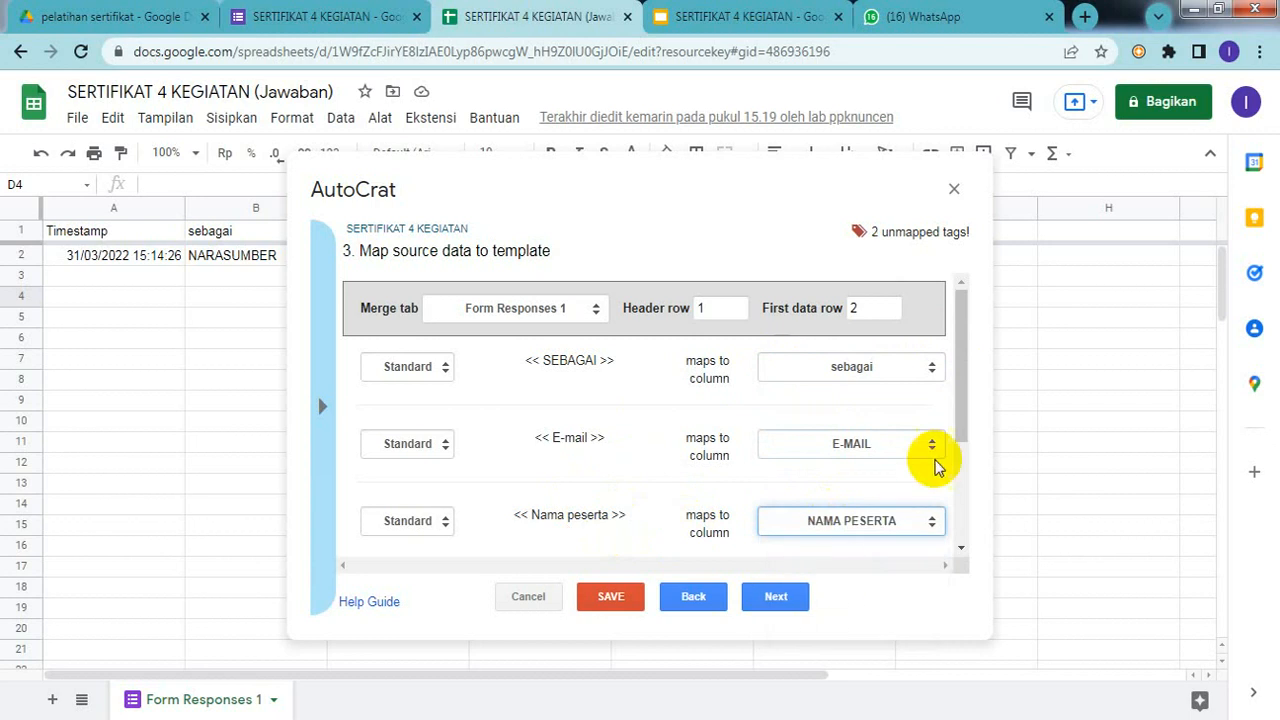
Step: Map nama kegiatan and NAMA MENTOR to their matching columns and proceed to file settings
{"action": "left_click_drag", "start_coordinate": [963, 400], "coordinate": [975, 505]}
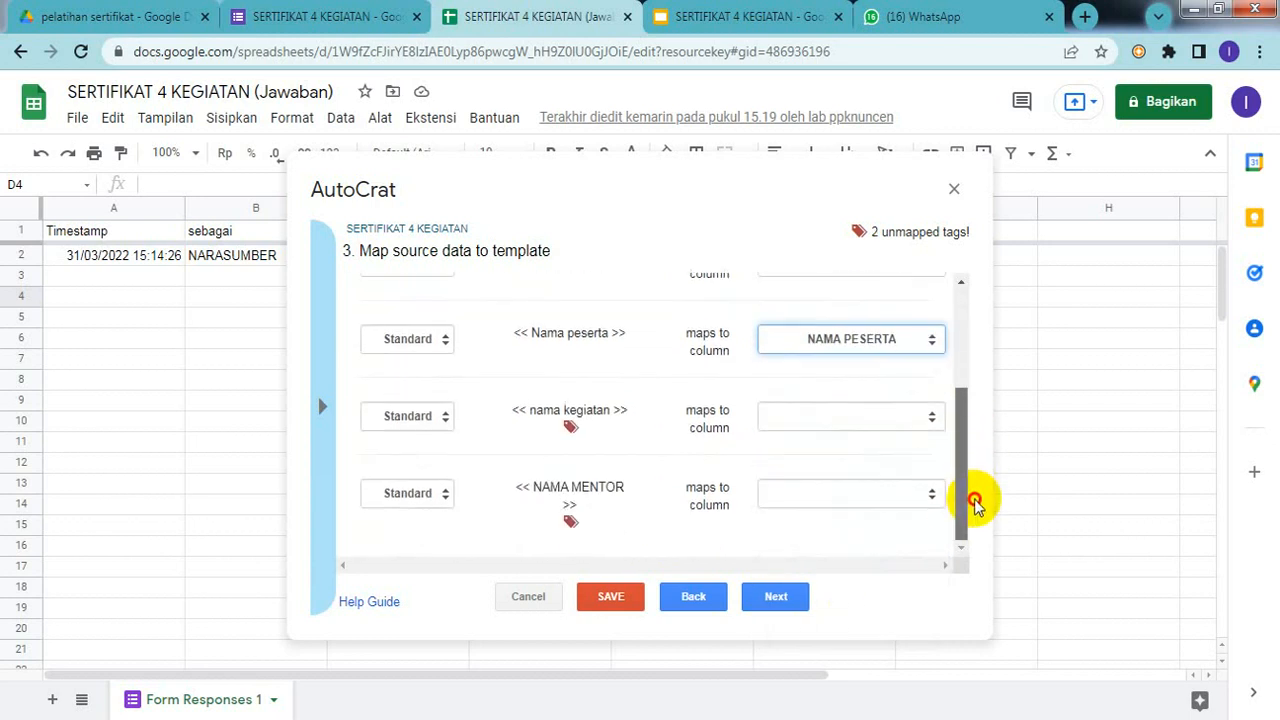
{"action": "left_click", "coordinate": [846, 419]}
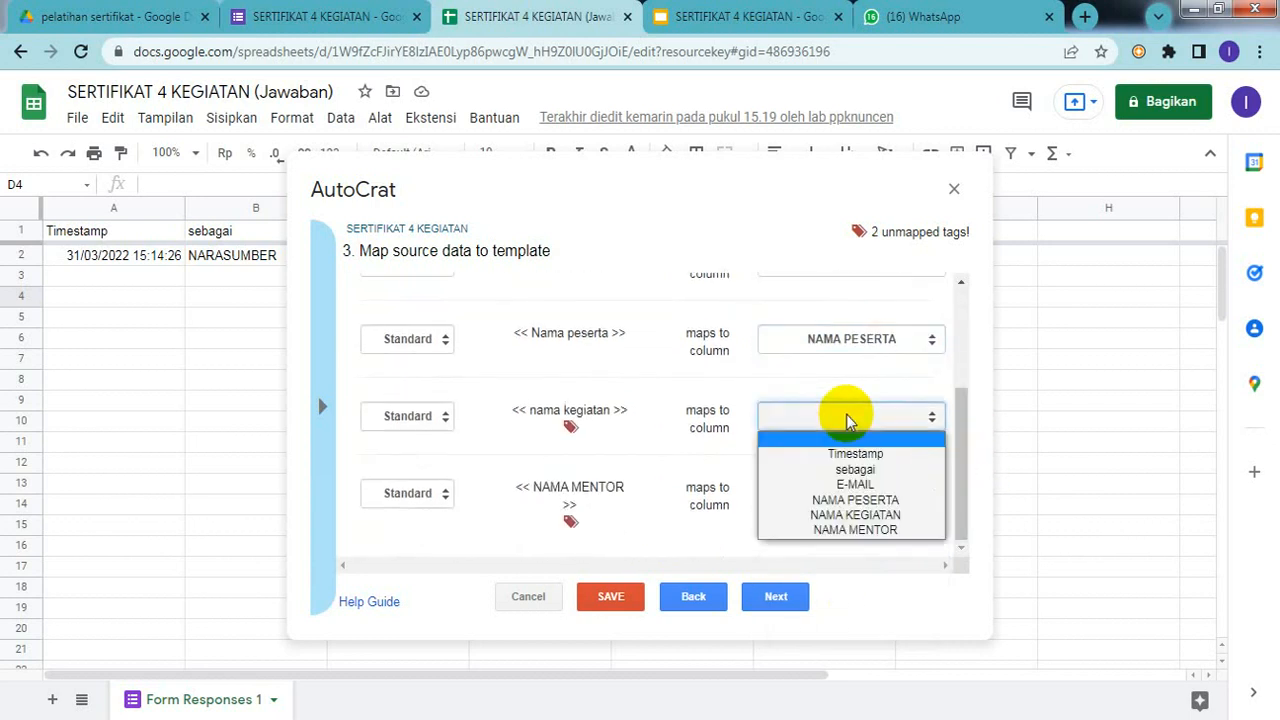
{"action": "left_click", "coordinate": [884, 517]}
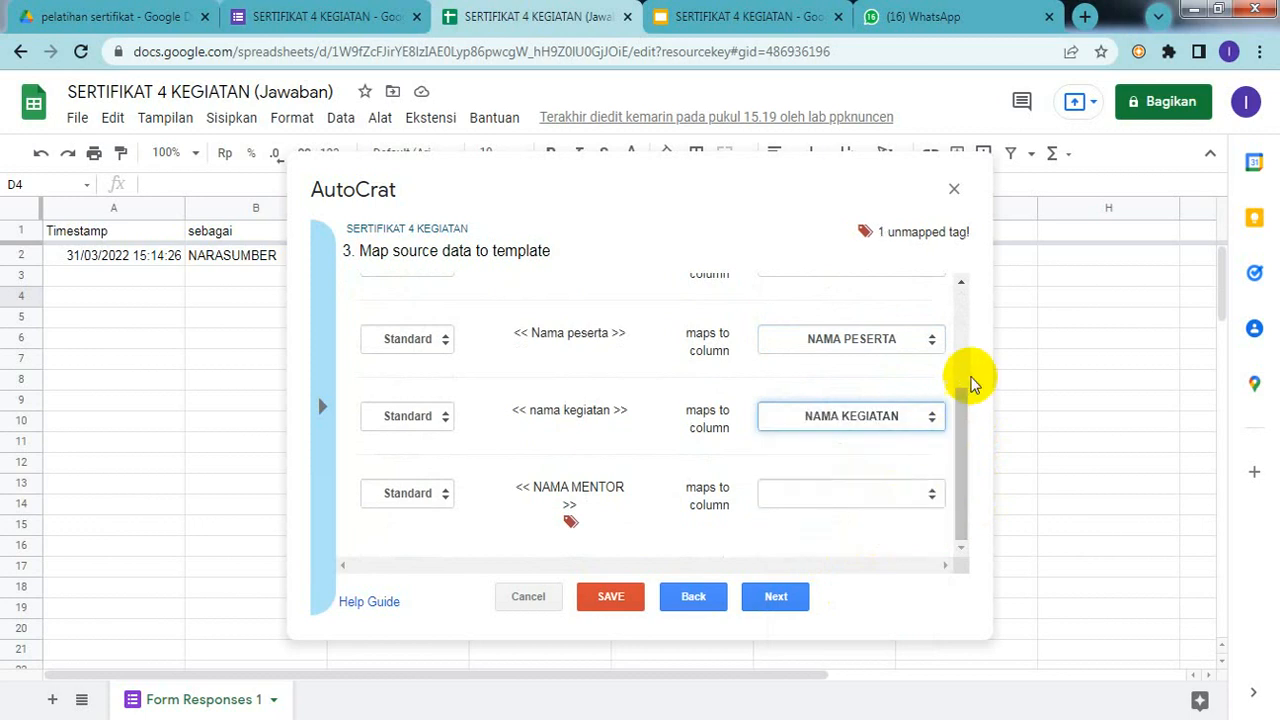
{"action": "scroll", "coordinate": [966, 368], "scroll_direction": "up", "scroll_amount": 5}
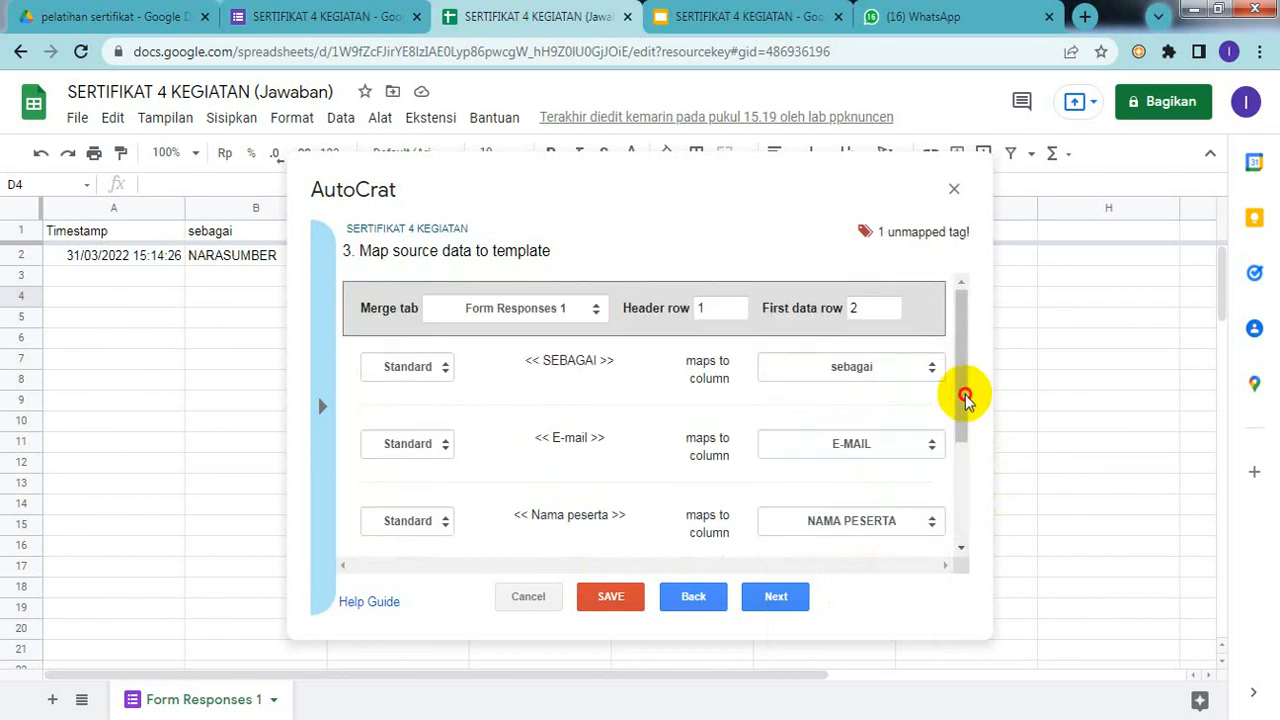
{"action": "left_click_drag", "start_coordinate": [966, 400], "coordinate": [975, 491]}
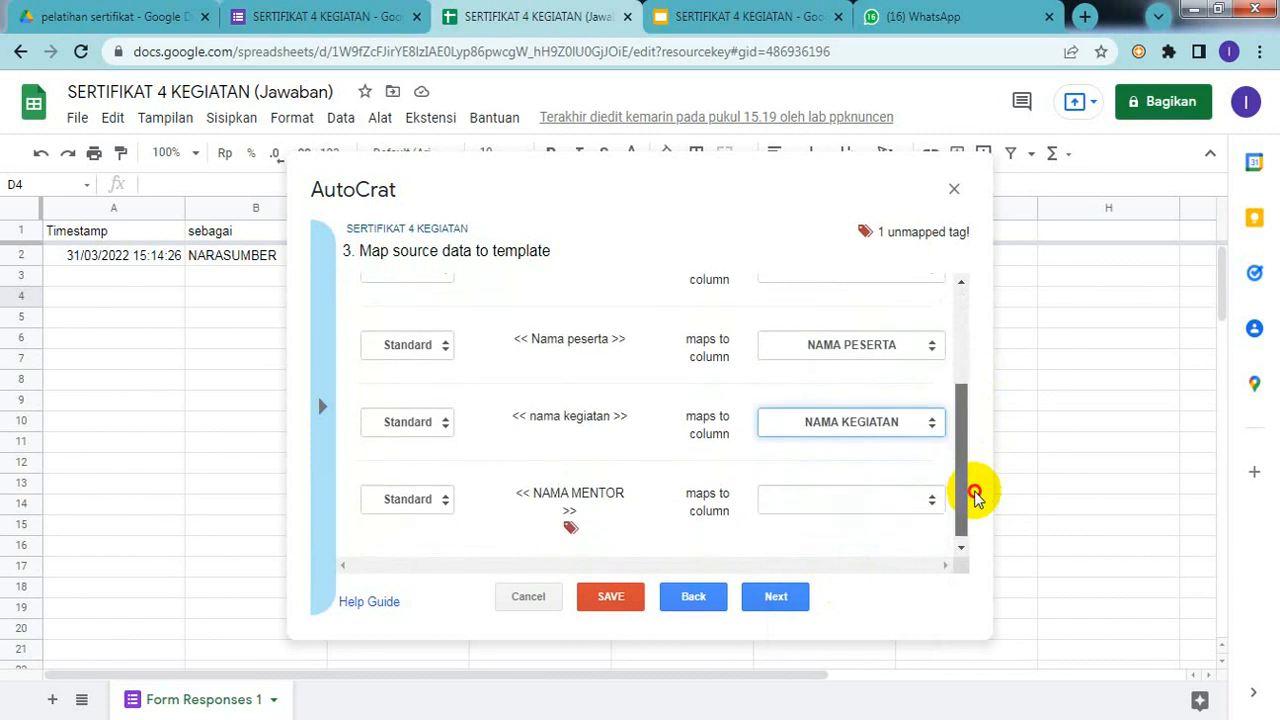
{"action": "left_click", "coordinate": [837, 499]}
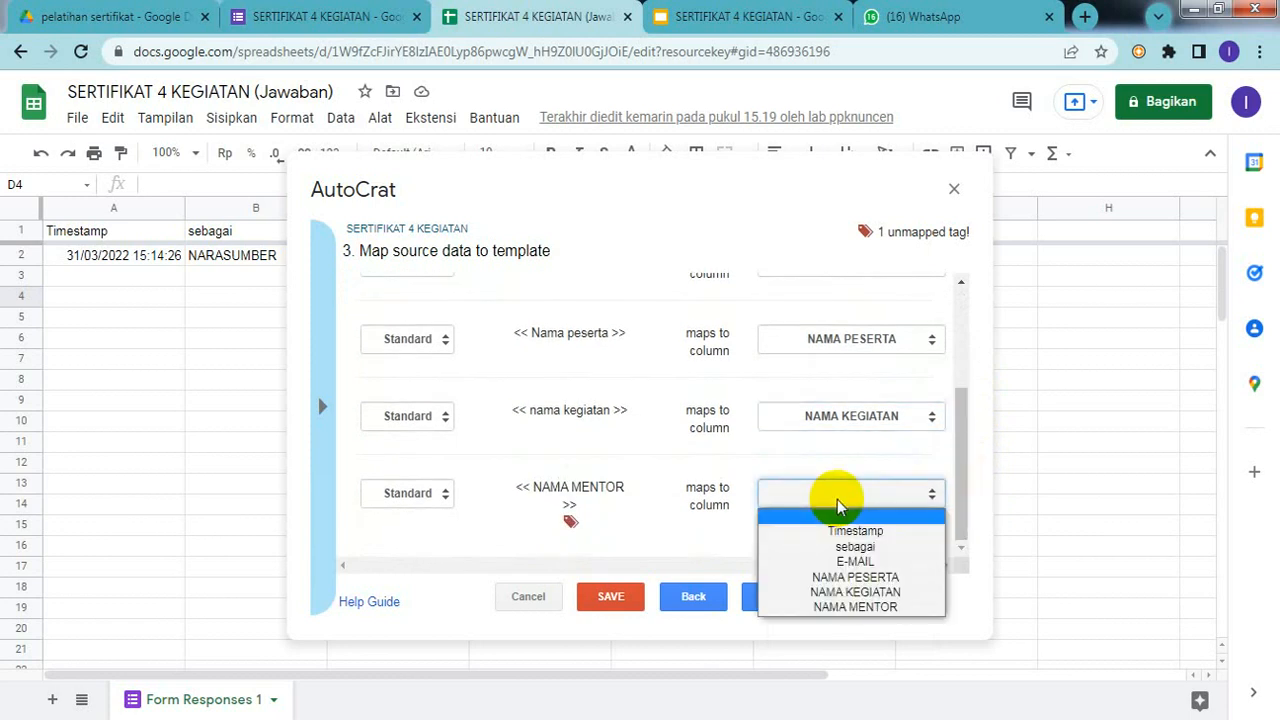
{"action": "left_click", "coordinate": [855, 607]}
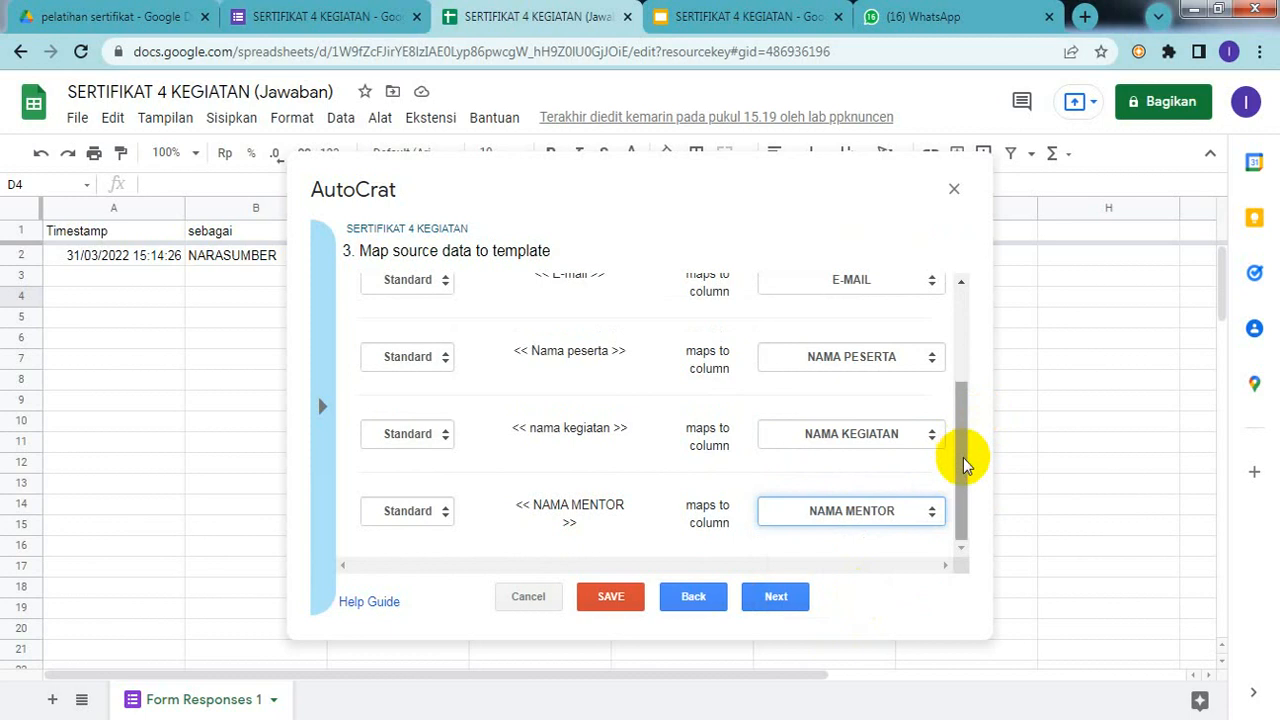
{"action": "left_click_drag", "start_coordinate": [963, 462], "coordinate": [965, 510]}
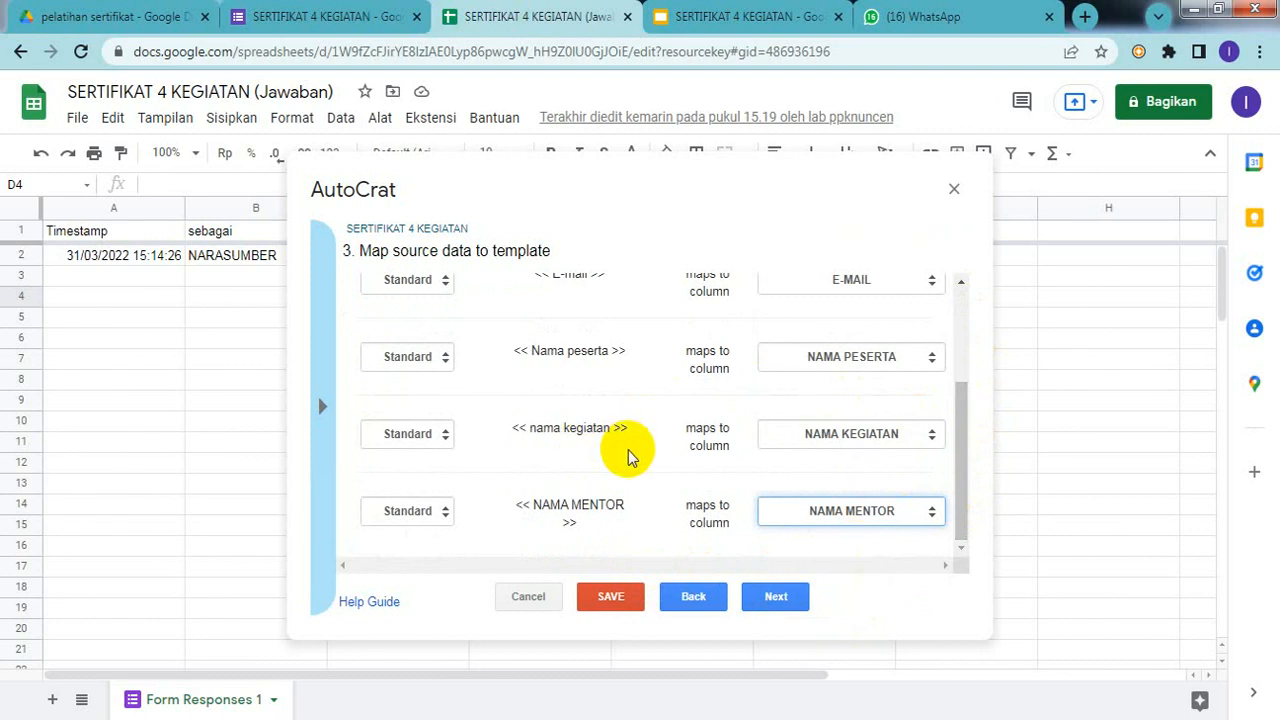
{"action": "left_click", "coordinate": [770, 600]}
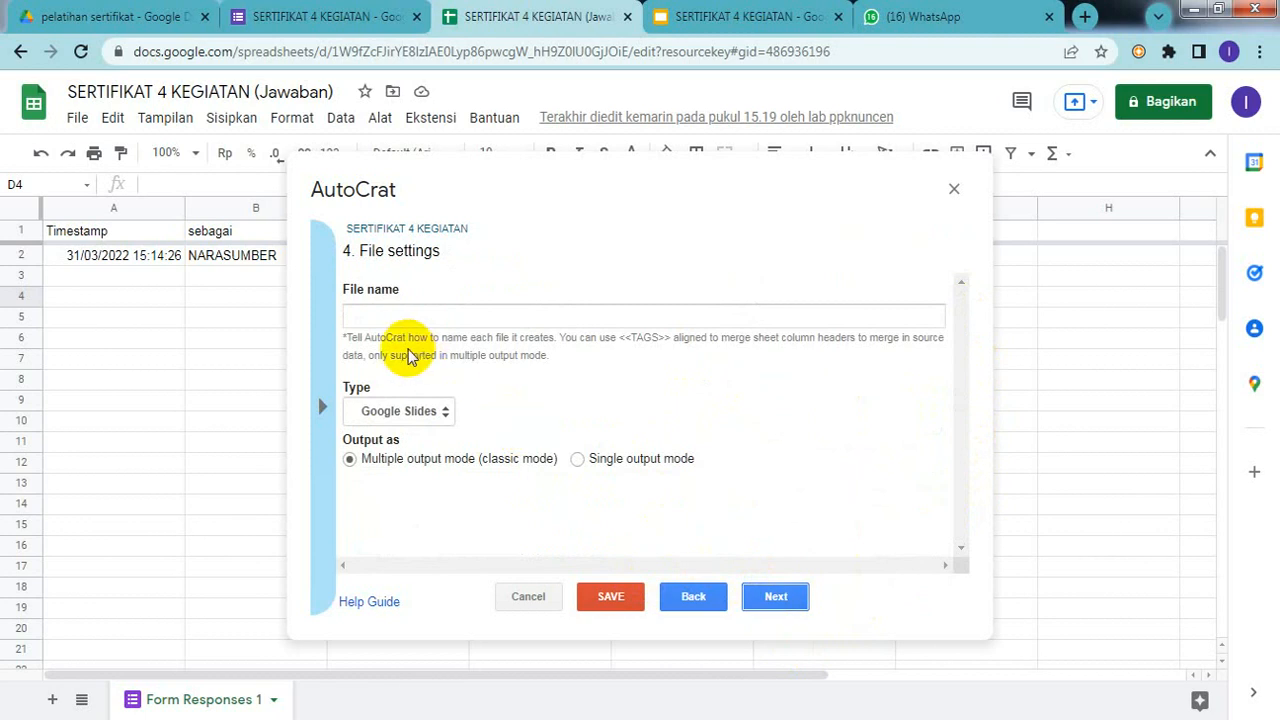
Step: Enter 'sertifikat a.n' in the File name field, fixing the mistyped capitalisation
{"action": "left_click", "coordinate": [411, 312]}
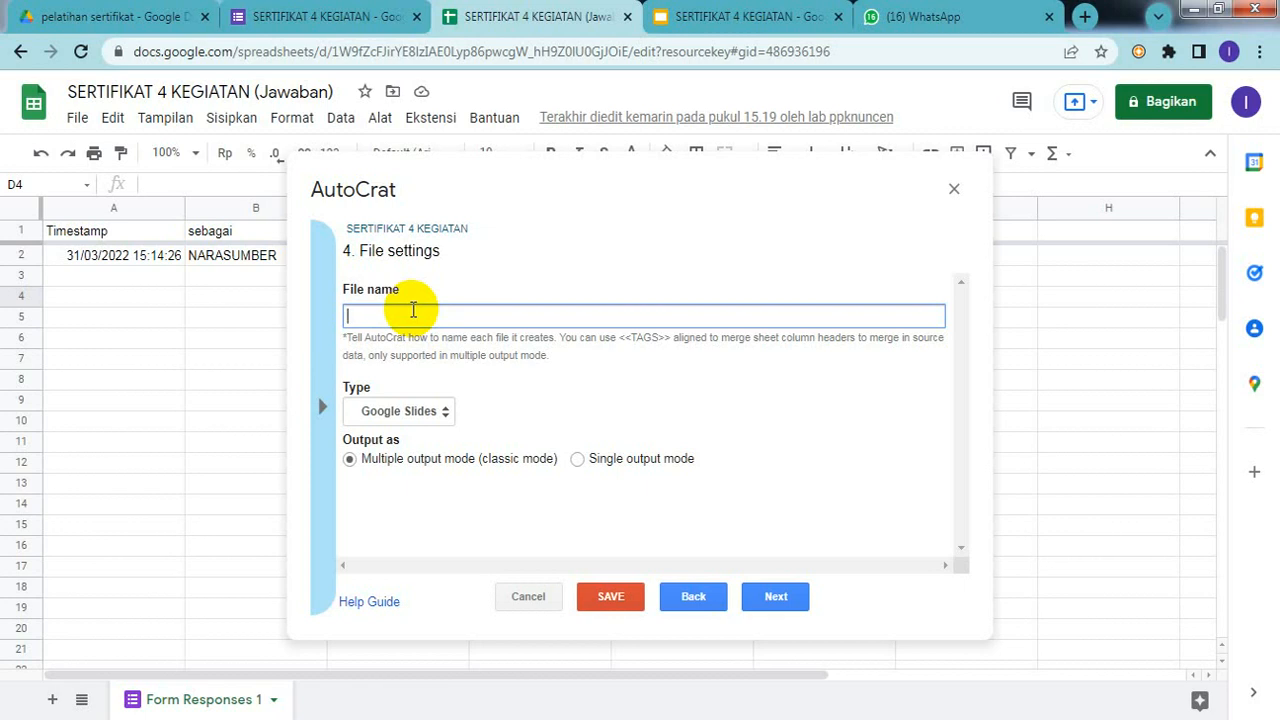
{"action": "type", "text": "sERTIFIKAT"}
{"action": "key", "text": "BackSpace"}
{"action": "key", "text": "BackSpace"}
{"action": "key", "text": "BackSpace"}
{"action": "key", "text": "BackSpace"}
{"action": "key", "text": "BackSpace"}
{"action": "key", "text": "BackSpace"}
{"action": "key", "text": "BackSpace"}
{"action": "key", "text": "BackSpace"}
{"action": "key", "text": "BackSpace"}
{"action": "key", "text": "BackSpace"}
{"action": "type", "text": "sERTIFIKAT"}
{"action": "key", "text": "BackSpace"}
{"action": "key", "text": "BackSpace"}
{"action": "key", "text": "BackSpace"}
{"action": "key", "text": "BackSpace"}
{"action": "key", "text": "BackSpace"}
{"action": "key", "text": "BackSpace"}
{"action": "key", "text": "BackSpace"}
{"action": "key", "text": "BackSpace"}
{"action": "key", "text": "BackSpace"}
{"action": "key", "text": "BackSpace"}
{"action": "type", "text": "sertifikat"}
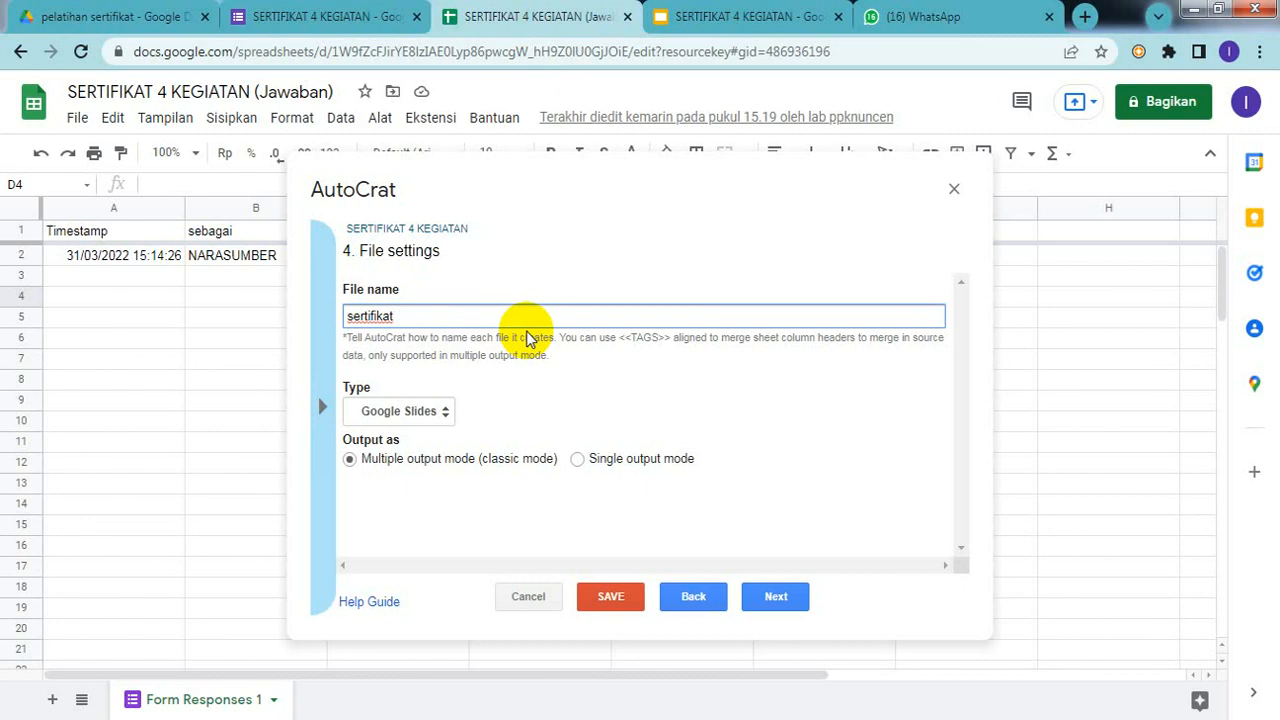
{"action": "type", "text": "a.n"}
Step: Copy the <<Nama peserta>> tag text from the certificate template slide
{"action": "left_click", "coordinate": [726, 24]}
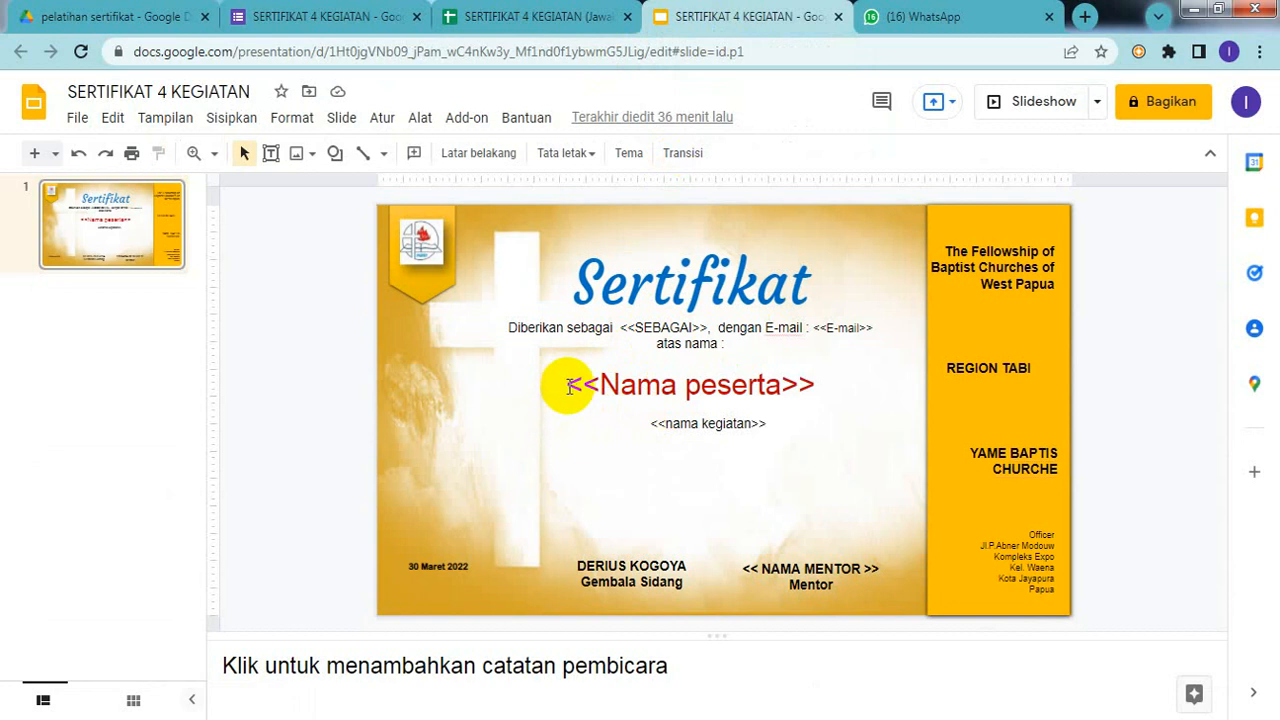
{"action": "left_click_drag", "start_coordinate": [564, 383], "coordinate": [814, 382]}
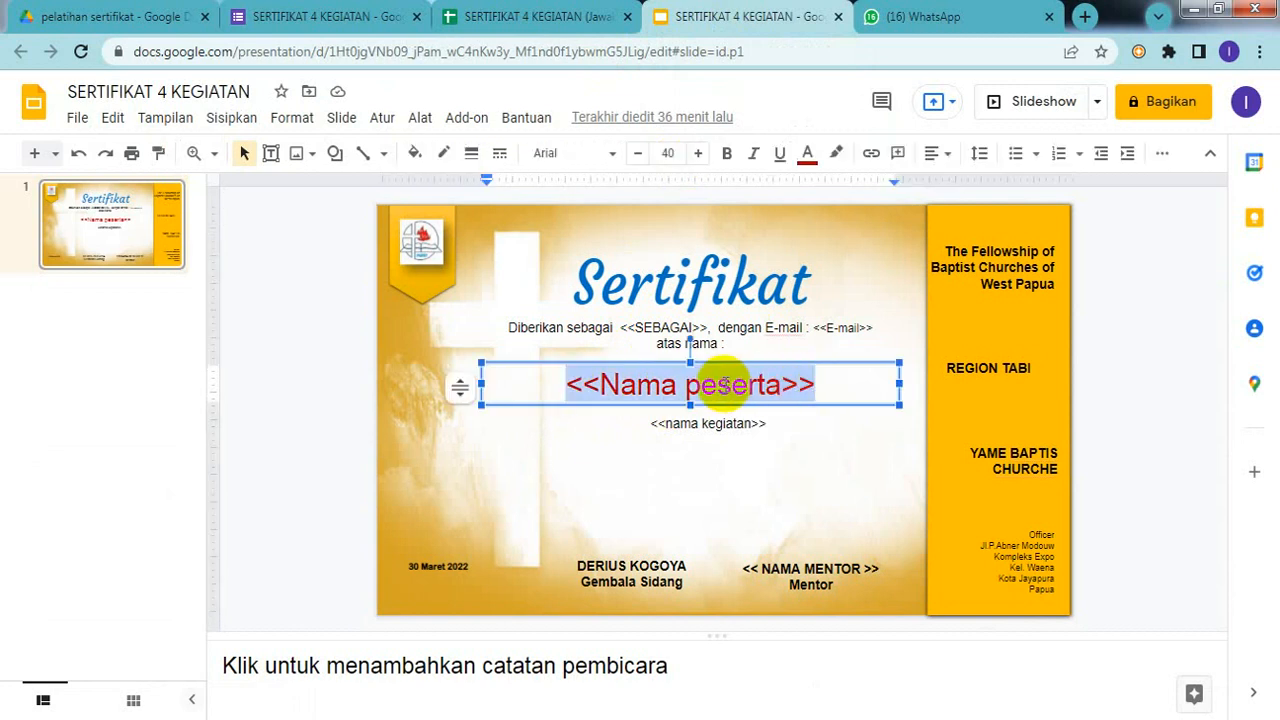
{"action": "right_click", "coordinate": [725, 390]}
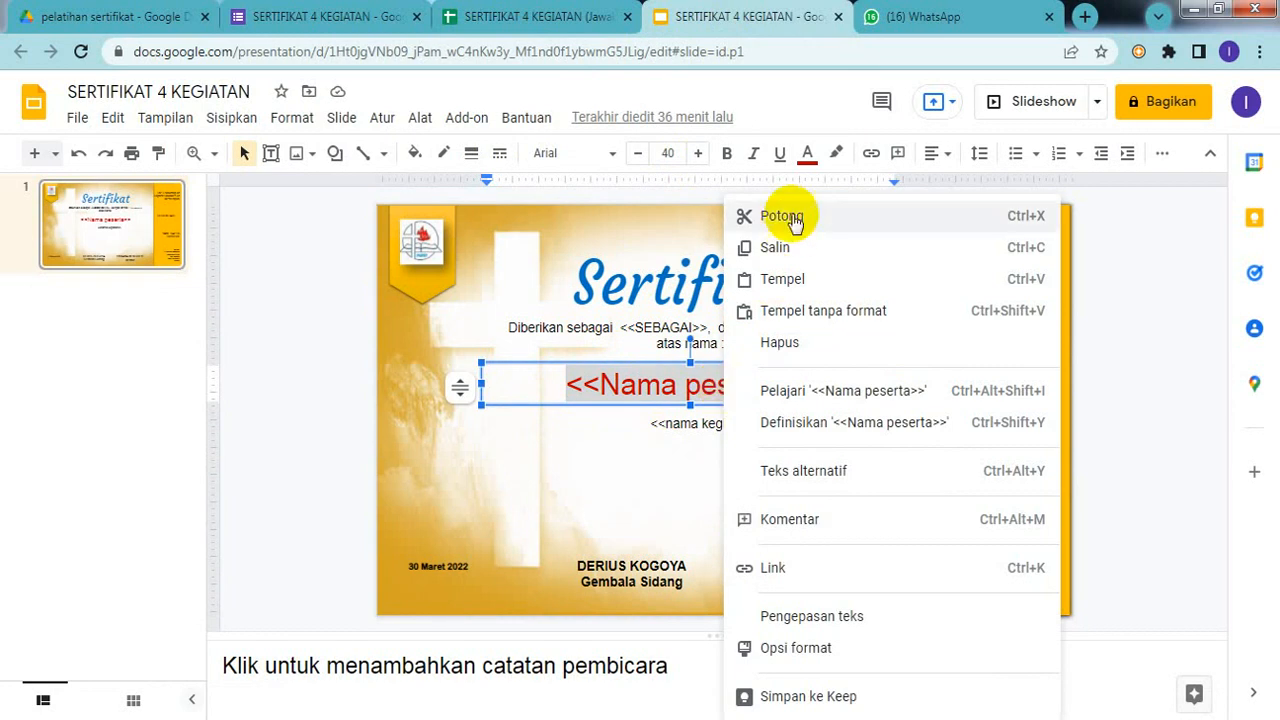
{"action": "left_click", "coordinate": [788, 248]}
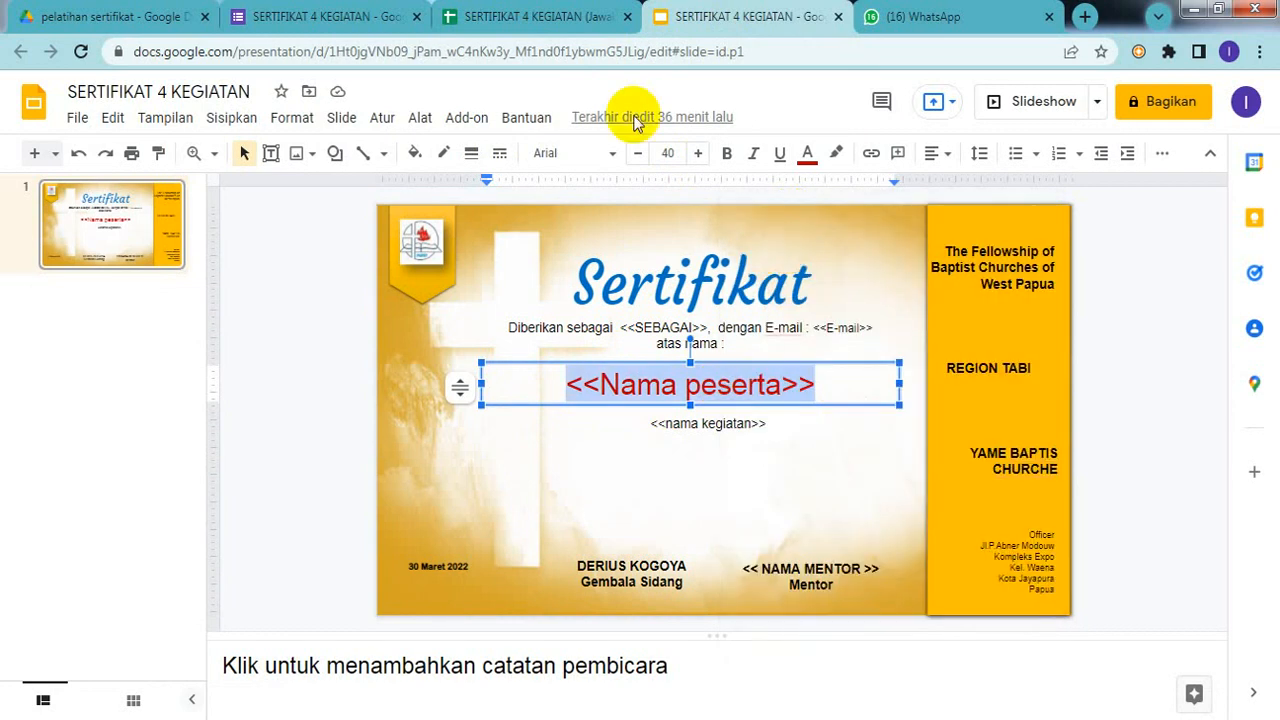
Step: Append the <<Nama peserta>> tag to the file name and set the output type to PDF
{"action": "left_click", "coordinate": [528, 17]}
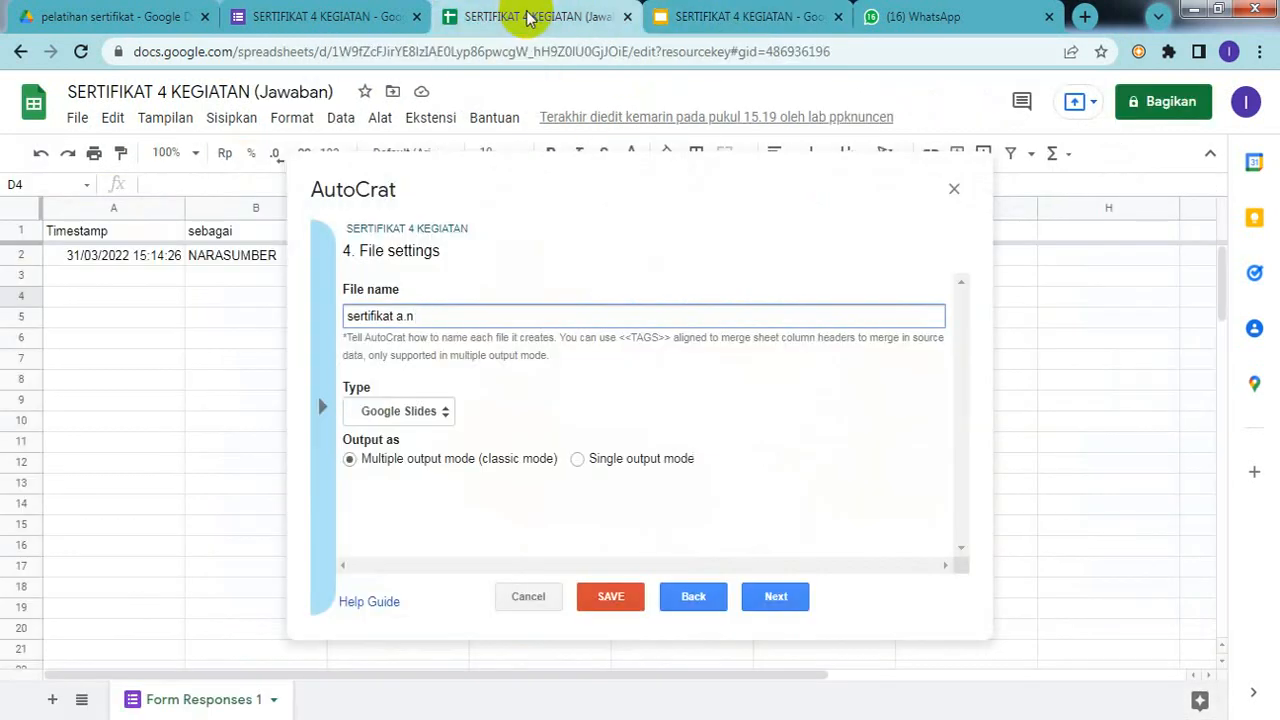
{"action": "left_click", "coordinate": [490, 315]}
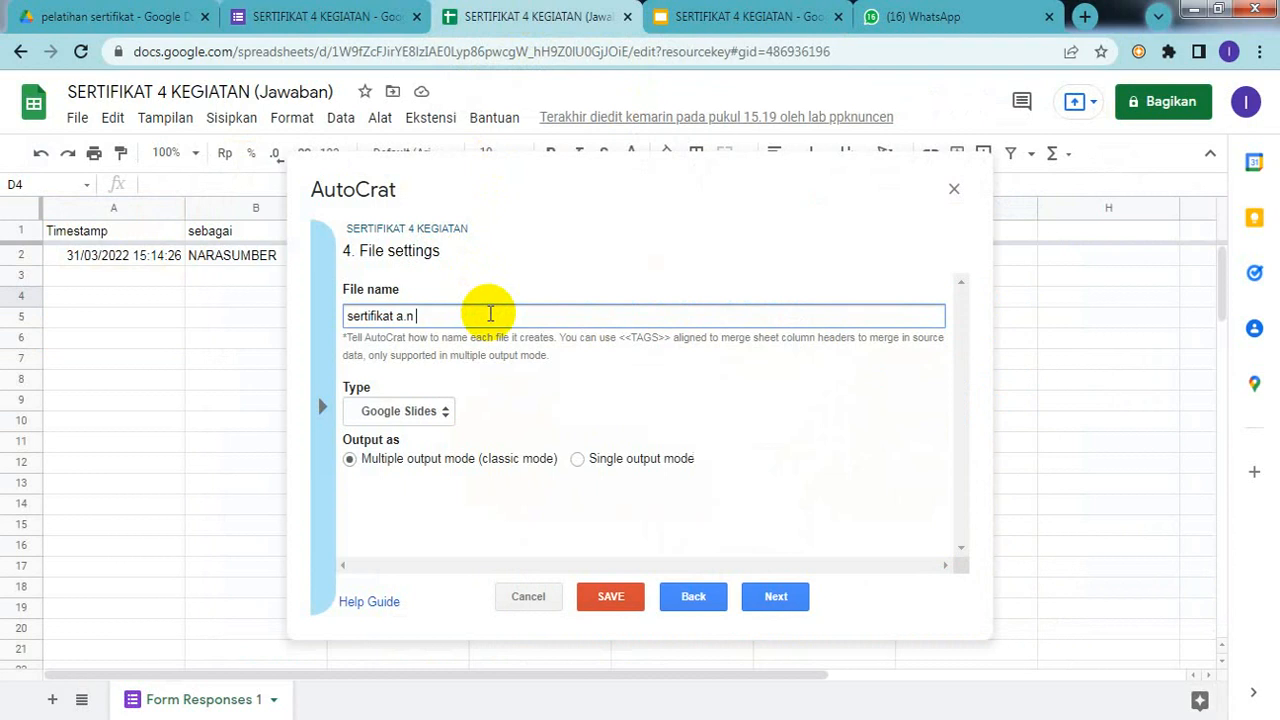
{"action": "key", "text": "ctrl+v"}
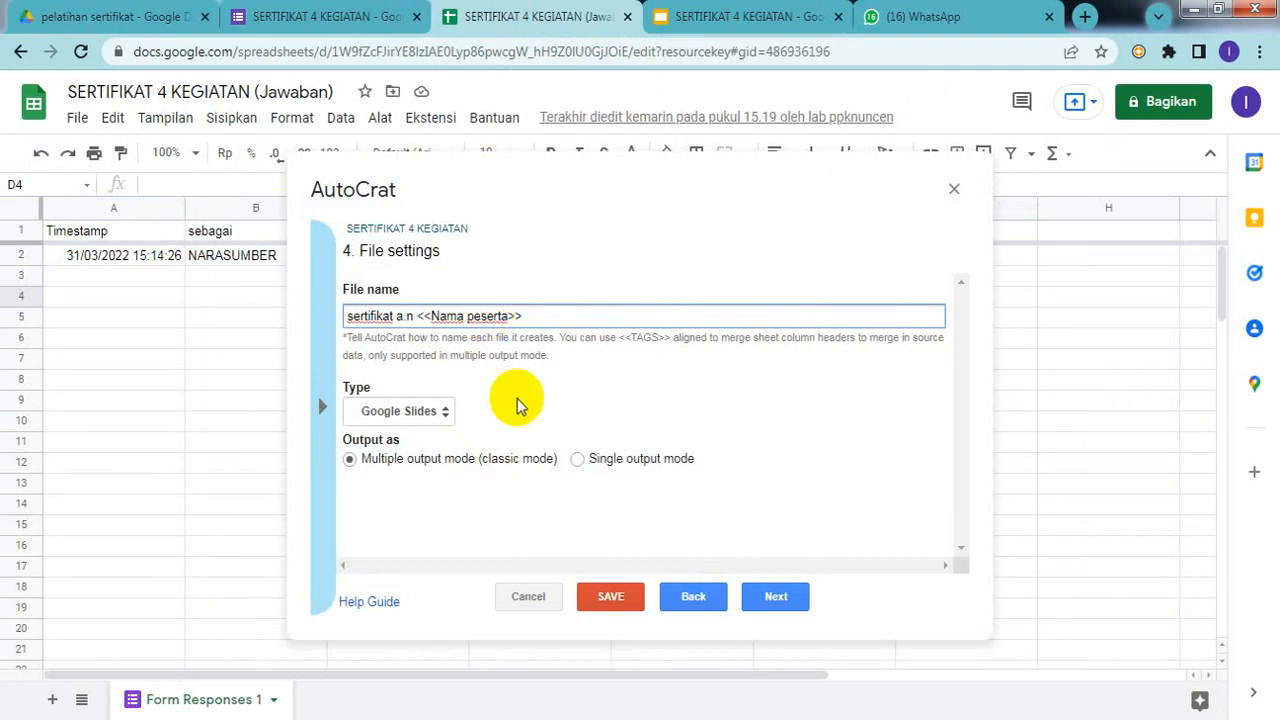
{"action": "left_click", "coordinate": [446, 420]}
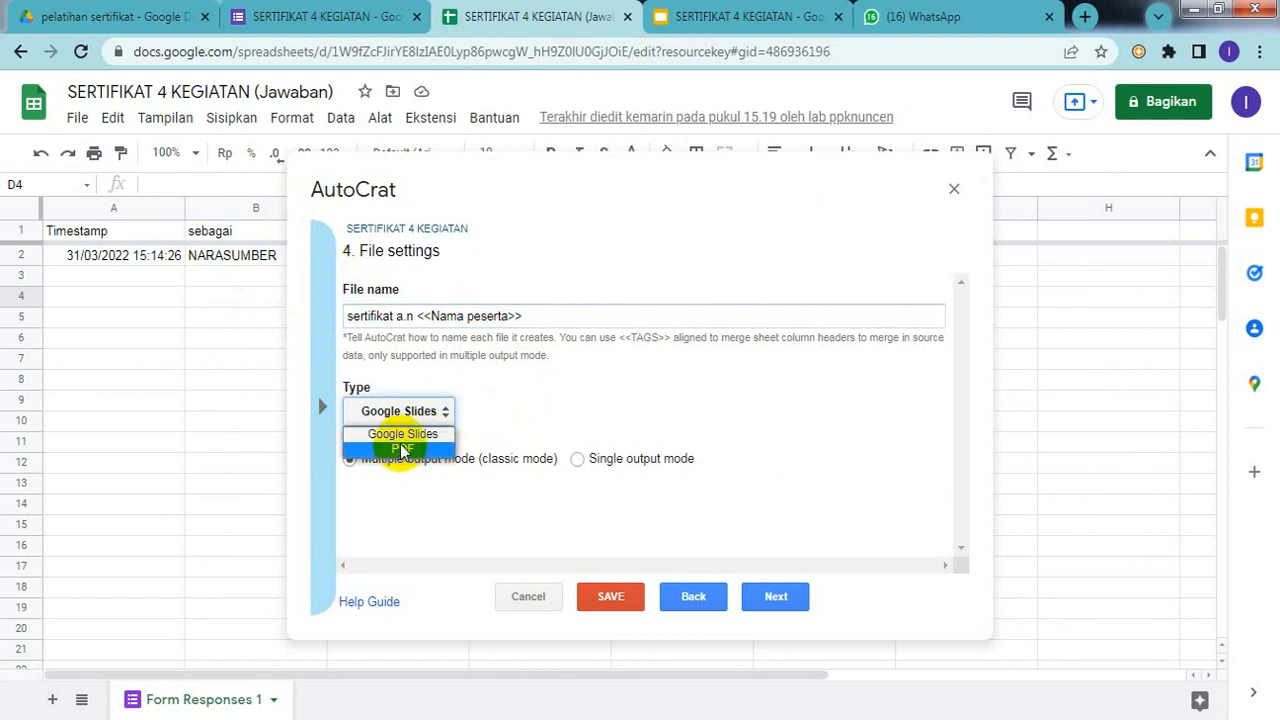
{"action": "left_click", "coordinate": [404, 450]}
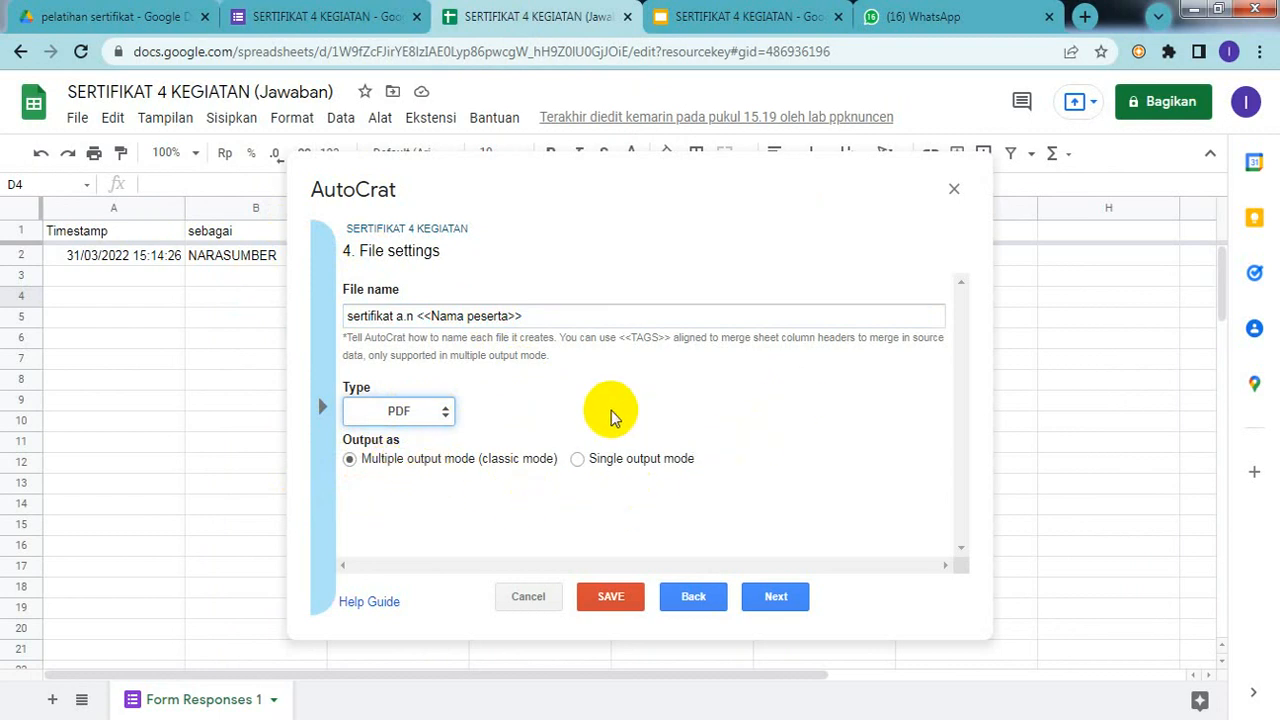
Step: Keep the pelatihan sertifikat folder and skip the folder reference and merge condition steps
{"action": "left_click", "coordinate": [775, 608]}
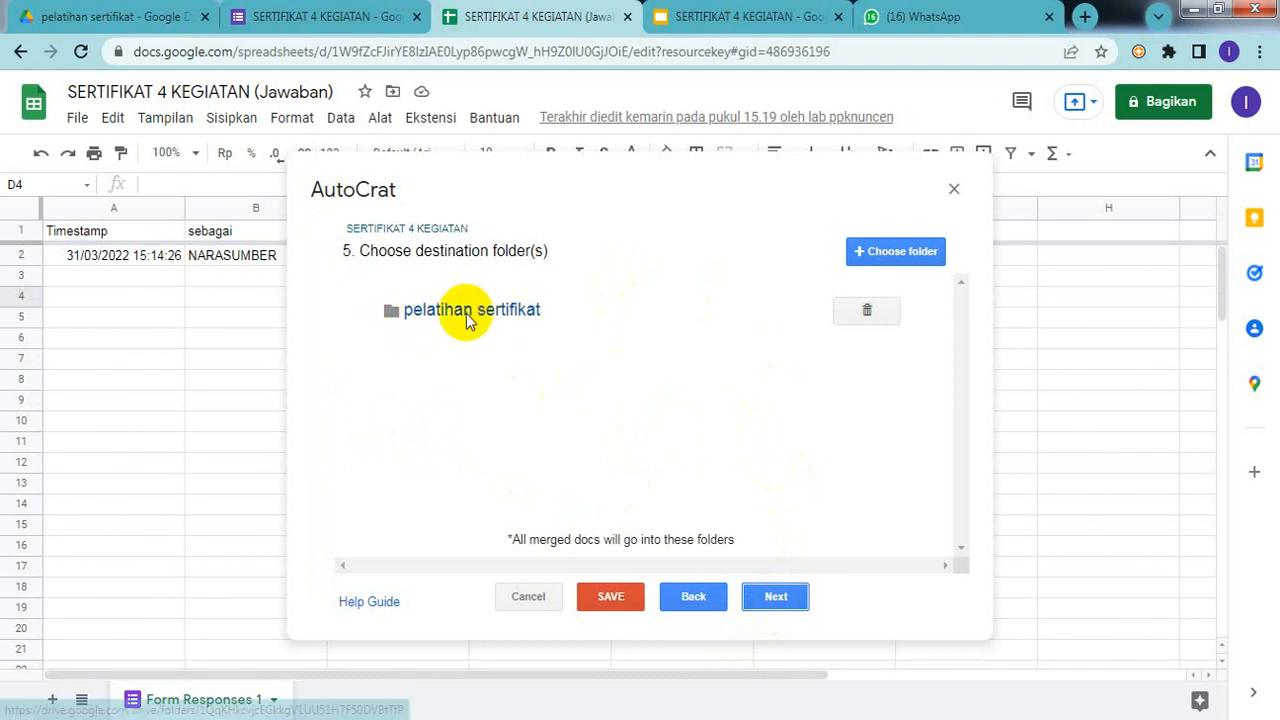
{"action": "left_click", "coordinate": [795, 596]}
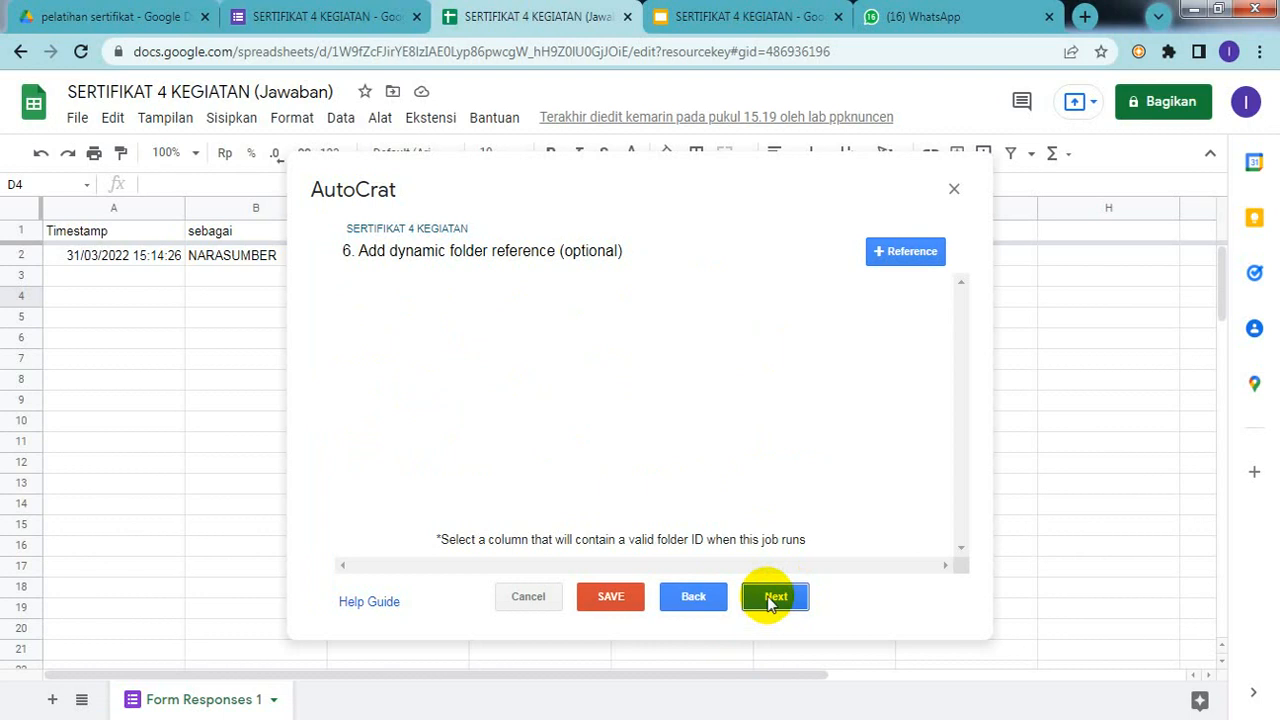
{"action": "left_click", "coordinate": [770, 600]}
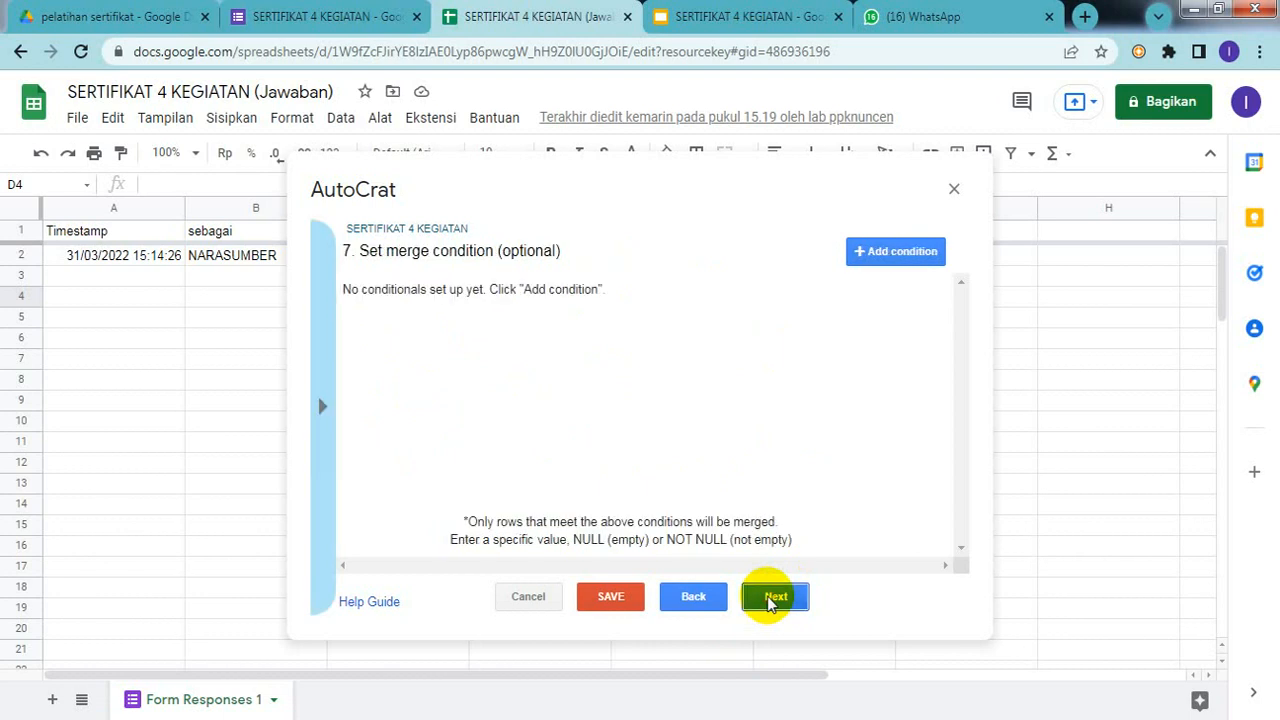
{"action": "left_click", "coordinate": [770, 598]}
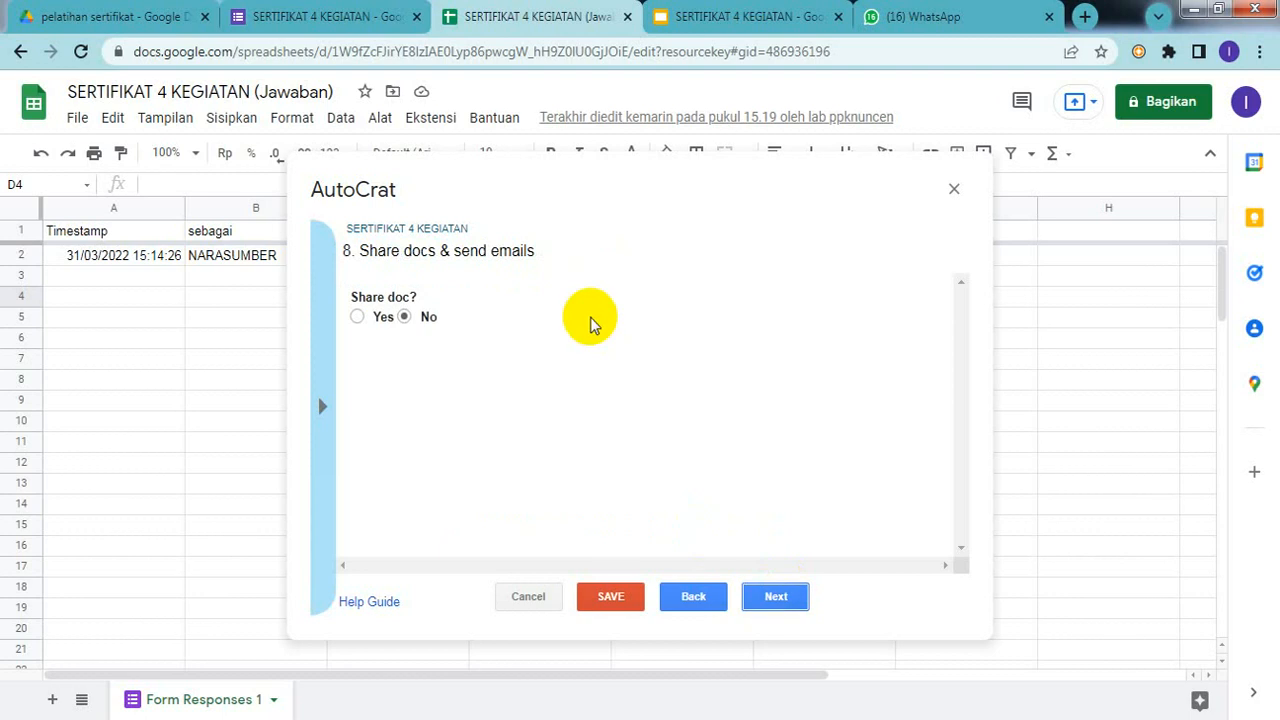
Step: Turn on sharing of the certificates, select the email To field, and return to the Slides template
{"action": "left_click", "coordinate": [357, 317]}
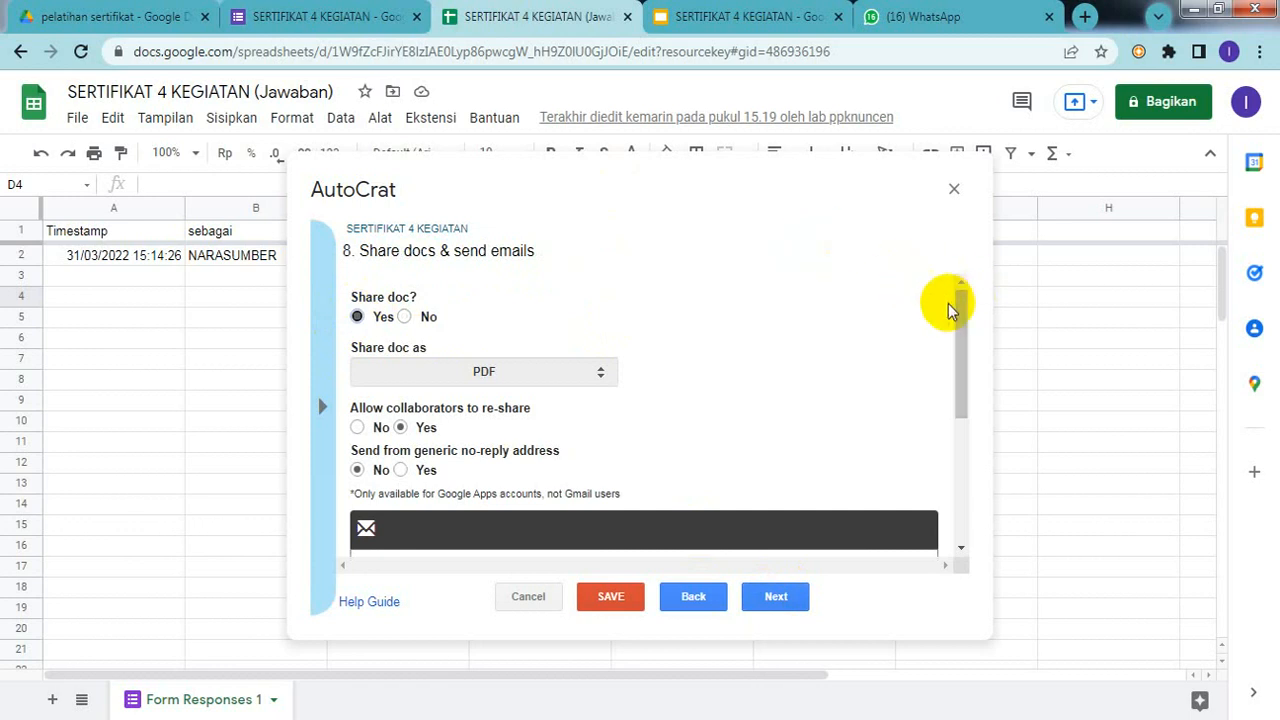
{"action": "left_click_drag", "start_coordinate": [955, 303], "coordinate": [952, 375]}
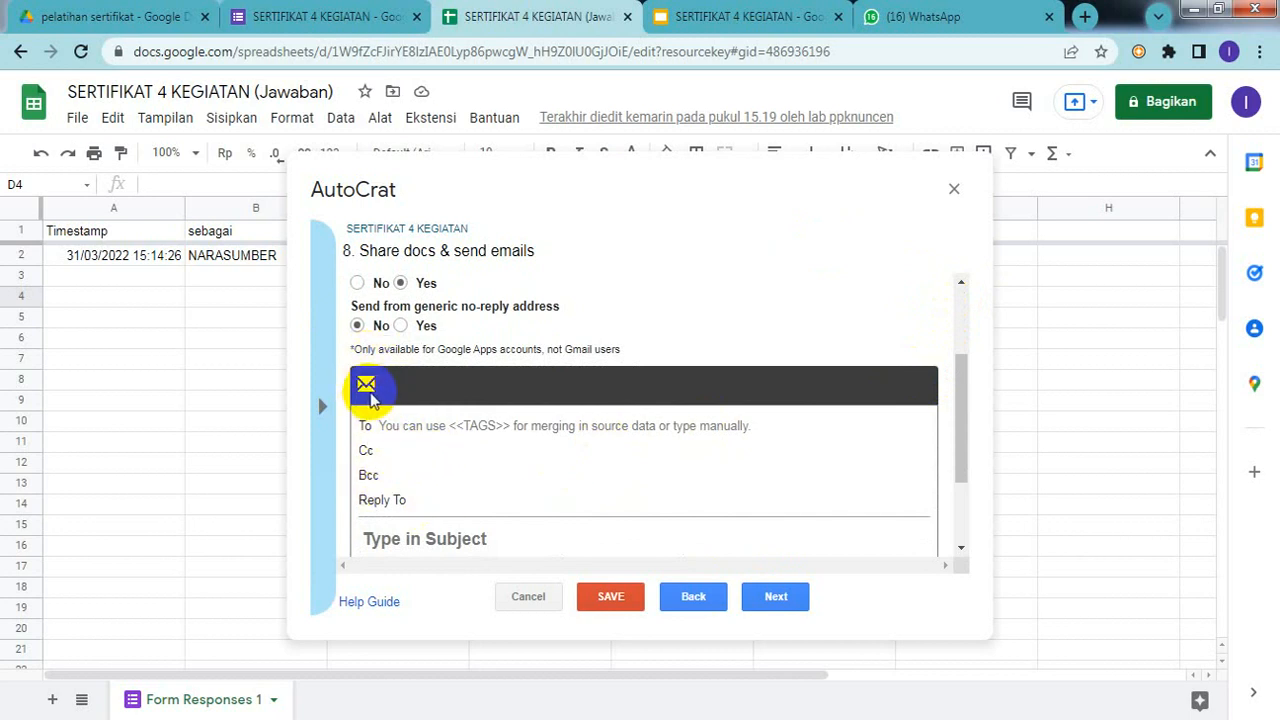
{"action": "left_click", "coordinate": [470, 424]}
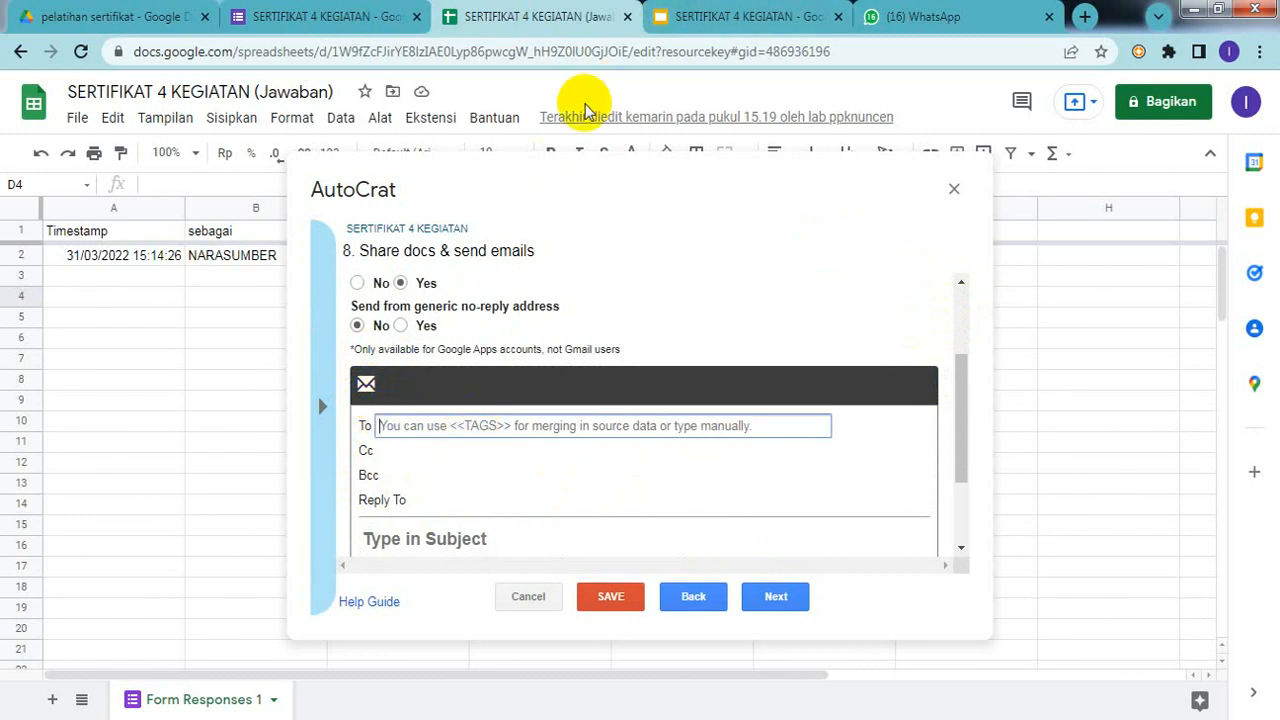
{"action": "left_click", "coordinate": [757, 17]}
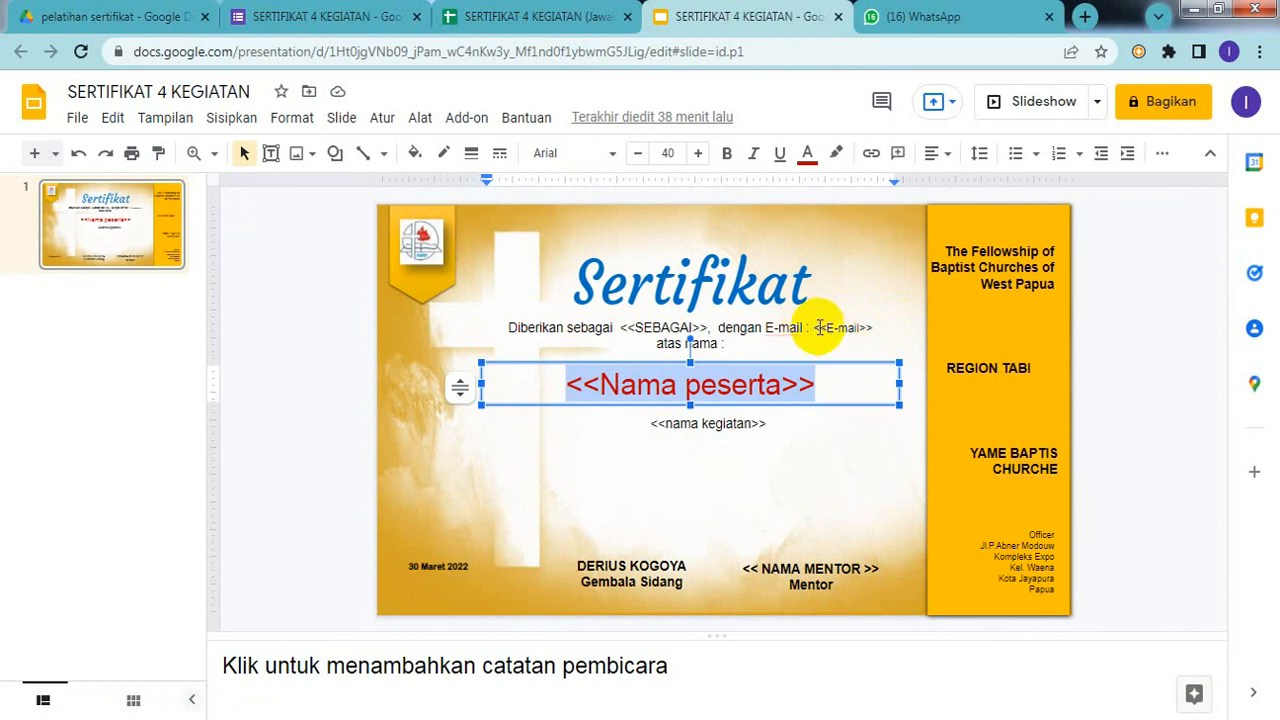
Step: Copy the <<E-mail>> tag from the certificate text and go back to the spreadsheet
{"action": "left_click", "coordinate": [818, 331]}
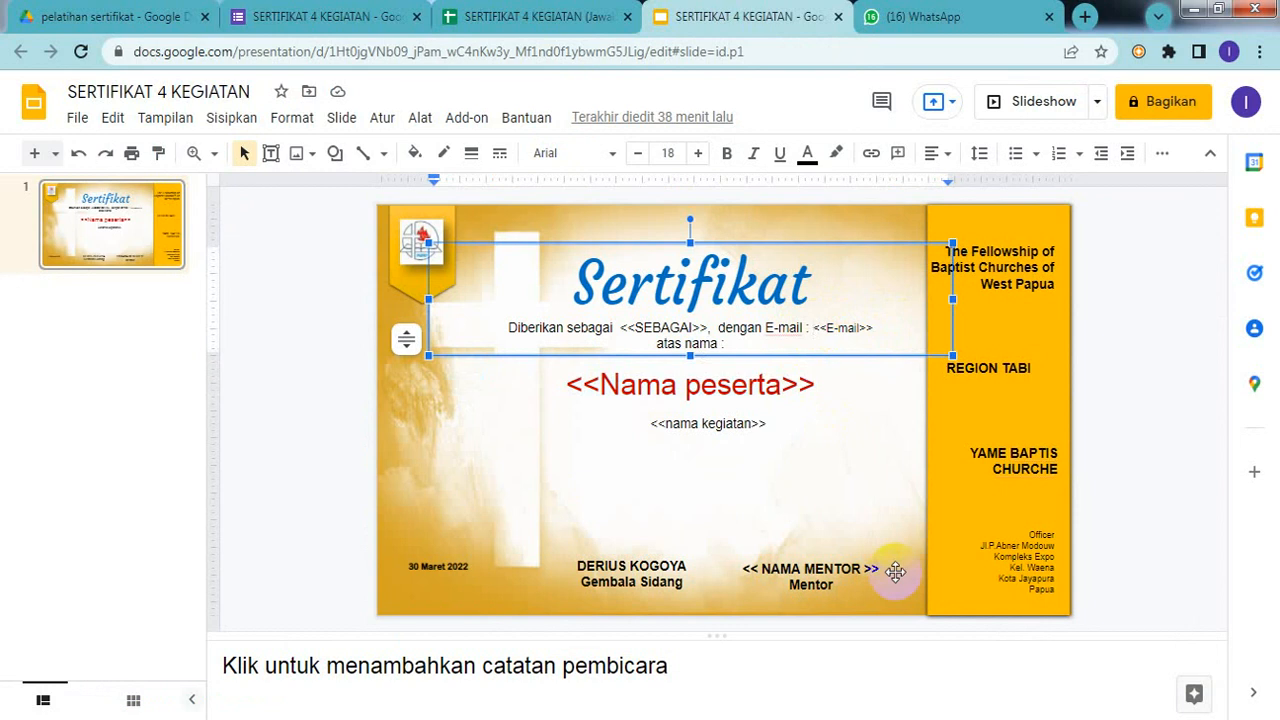
{"action": "key", "text": "shift+Right"}
{"action": "key", "text": "shift+Right"}
{"action": "key", "text": "shift+Right"}
{"action": "key", "text": "shift+Right"}
{"action": "key", "text": "shift+Right"}
{"action": "key", "text": "shift+Right"}
{"action": "key", "text": "shift+Right"}
{"action": "key", "text": "shift+Right"}
{"action": "key", "text": "shift+Right"}
{"action": "key", "text": "shift+Right"}
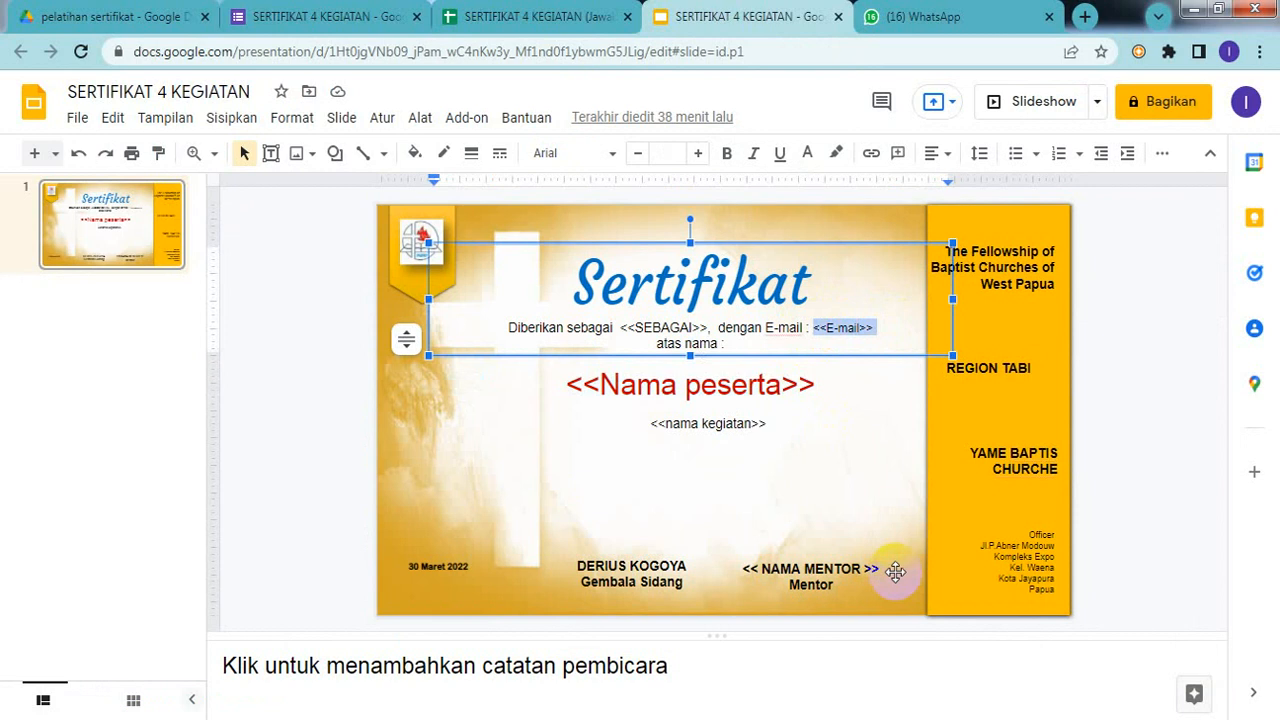
{"action": "right_click", "coordinate": [820, 333]}
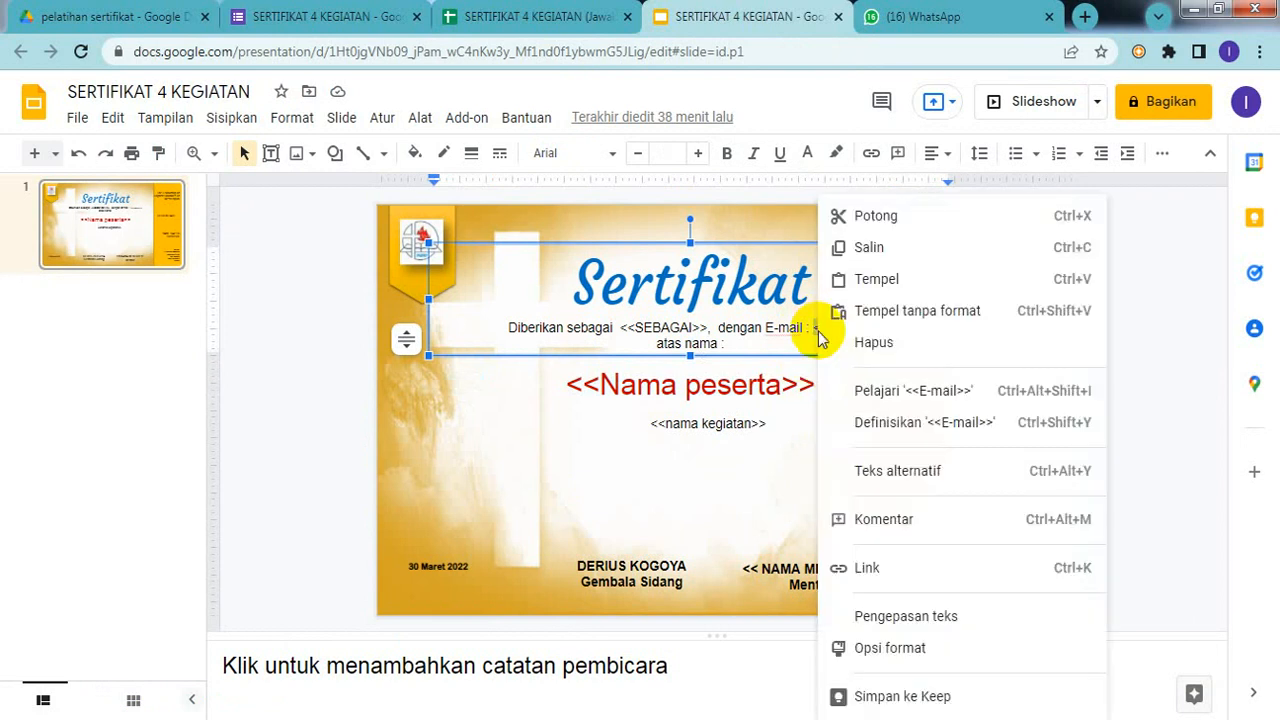
{"action": "left_click", "coordinate": [871, 247]}
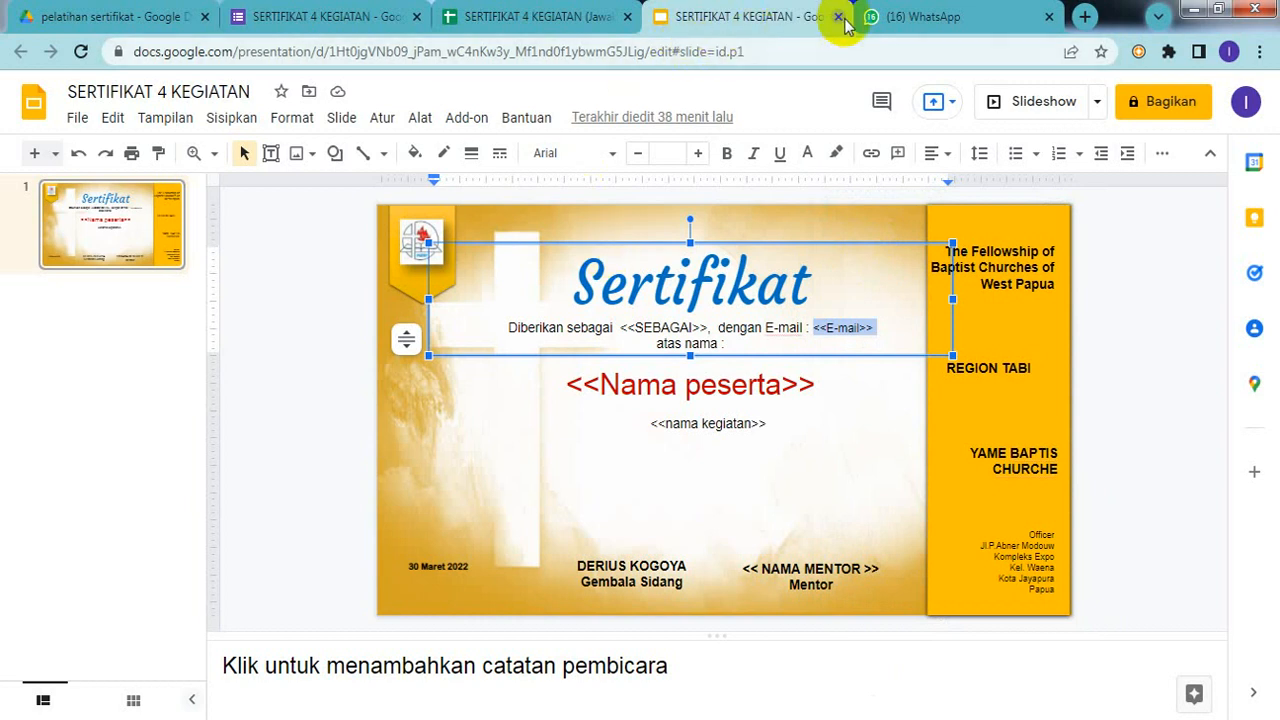
{"action": "left_click", "coordinate": [538, 24]}
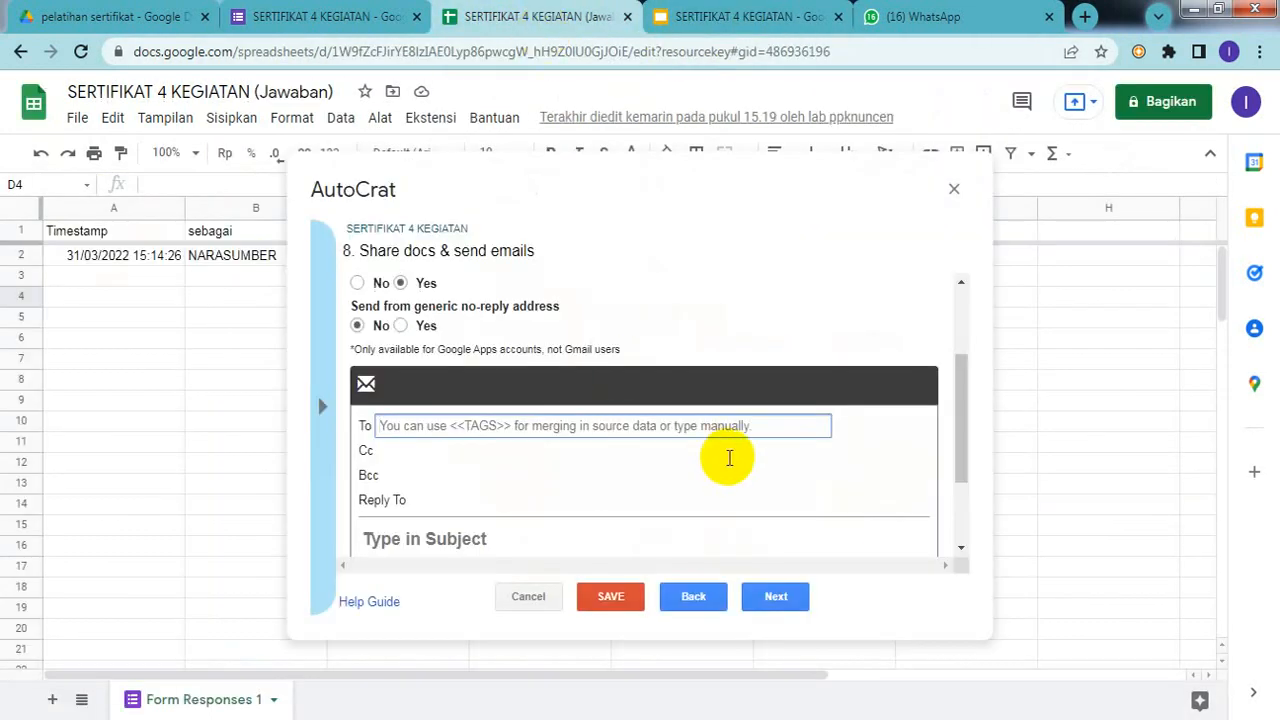
Step: Set the AutoCrat email recipient to the <<E-mail>> tag
{"action": "key", "text": "ctrl+v"}
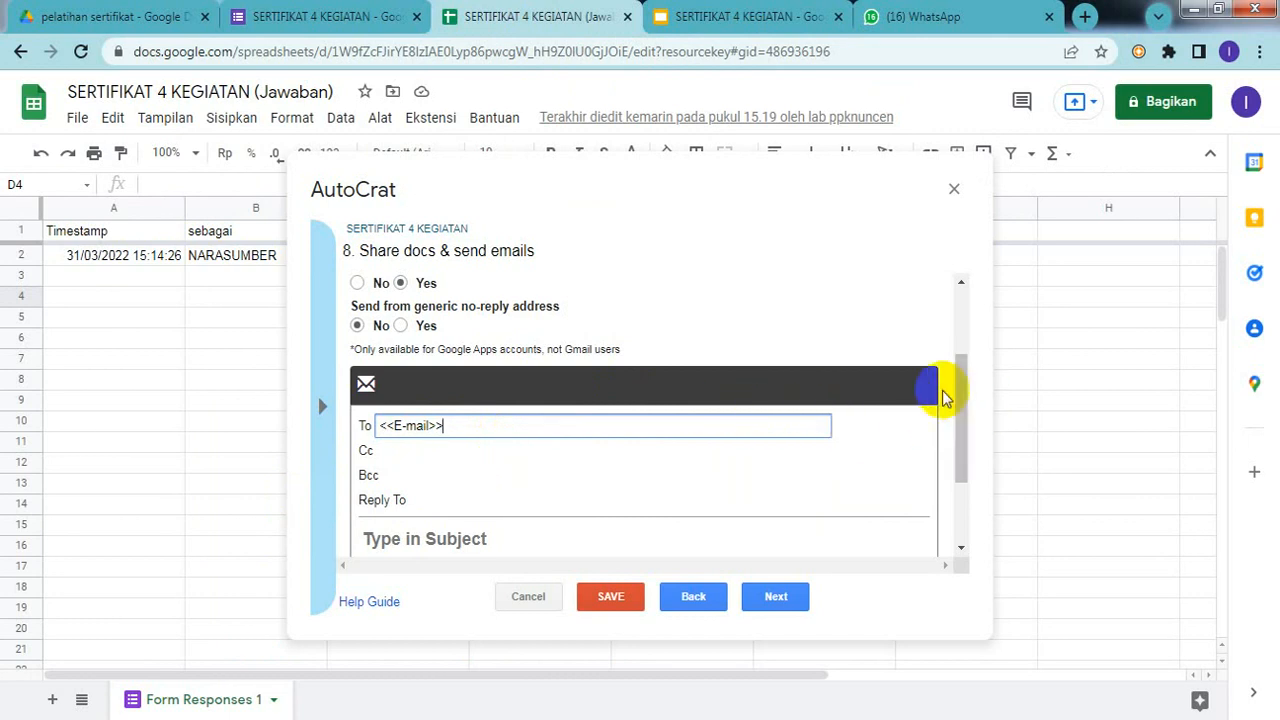
{"action": "left_click_drag", "start_coordinate": [961, 398], "coordinate": [967, 432]}
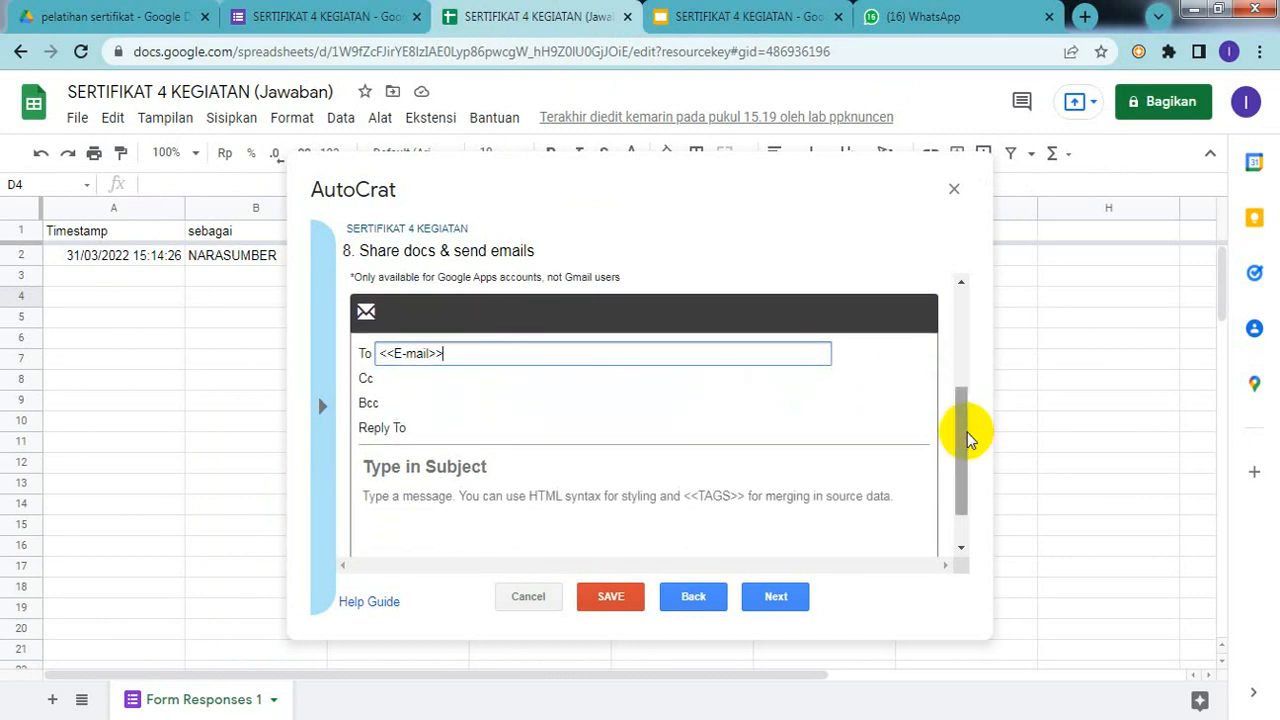
{"action": "left_click", "coordinate": [429, 424]}
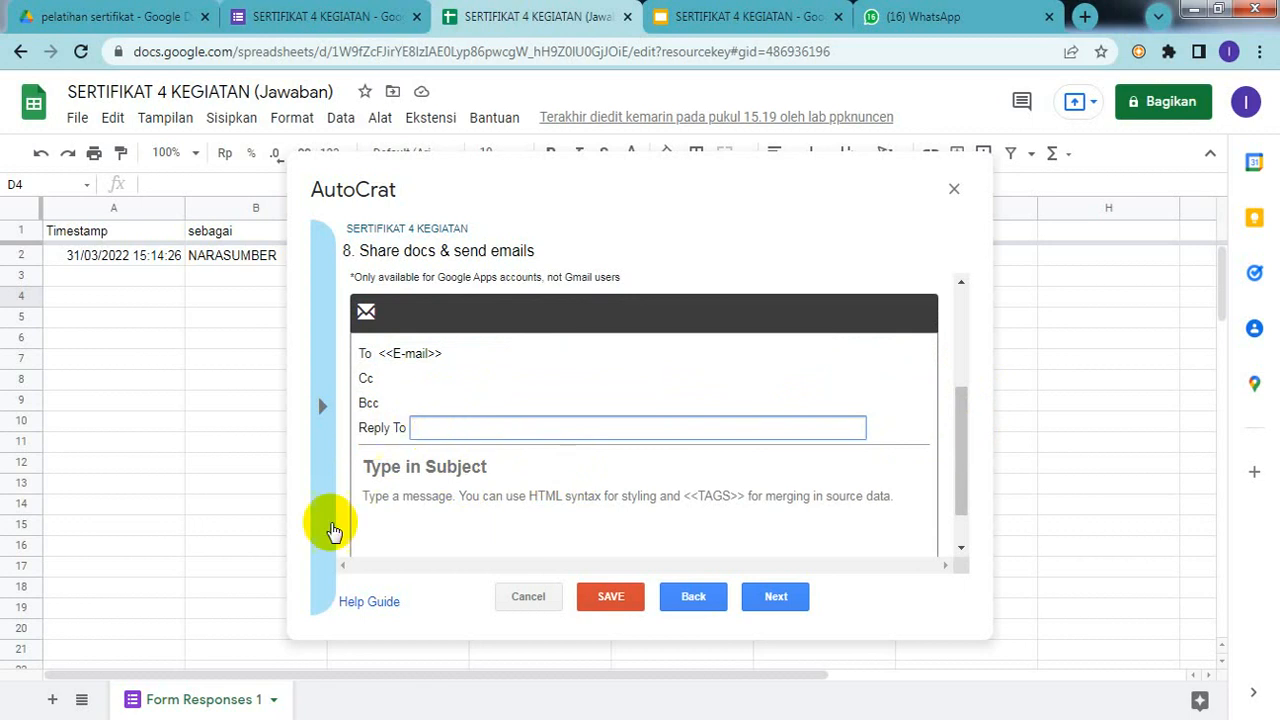
Step: Start the email subject with 'sertifikat a.n', removing the stray pasted tag
{"action": "left_click", "coordinate": [432, 462]}
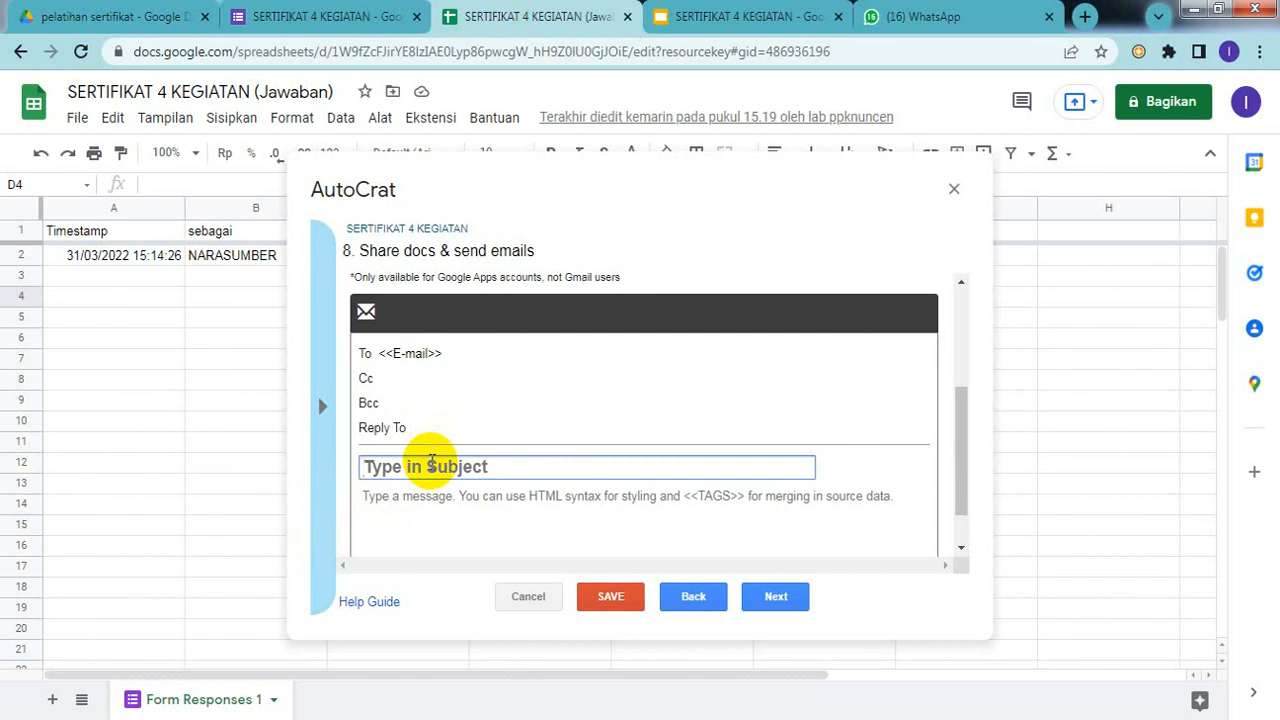
{"action": "type", "text": "se"}
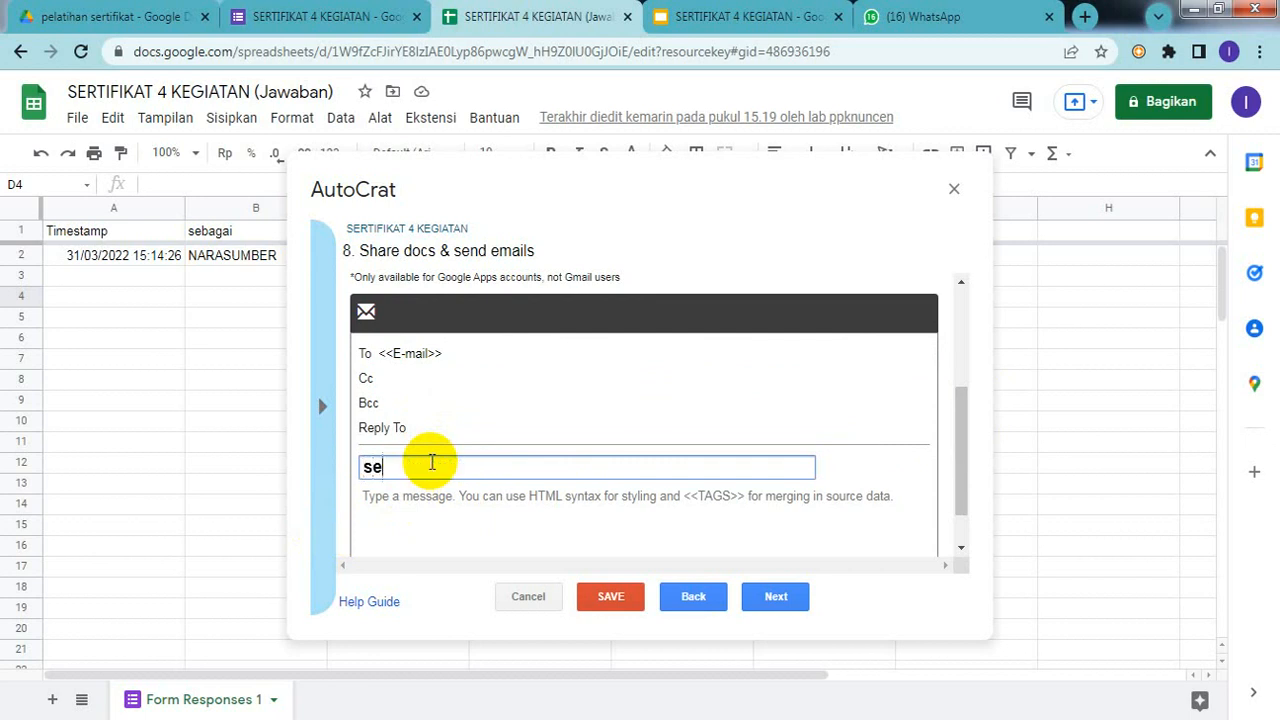
{"action": "type", "text": "rtifikat"}
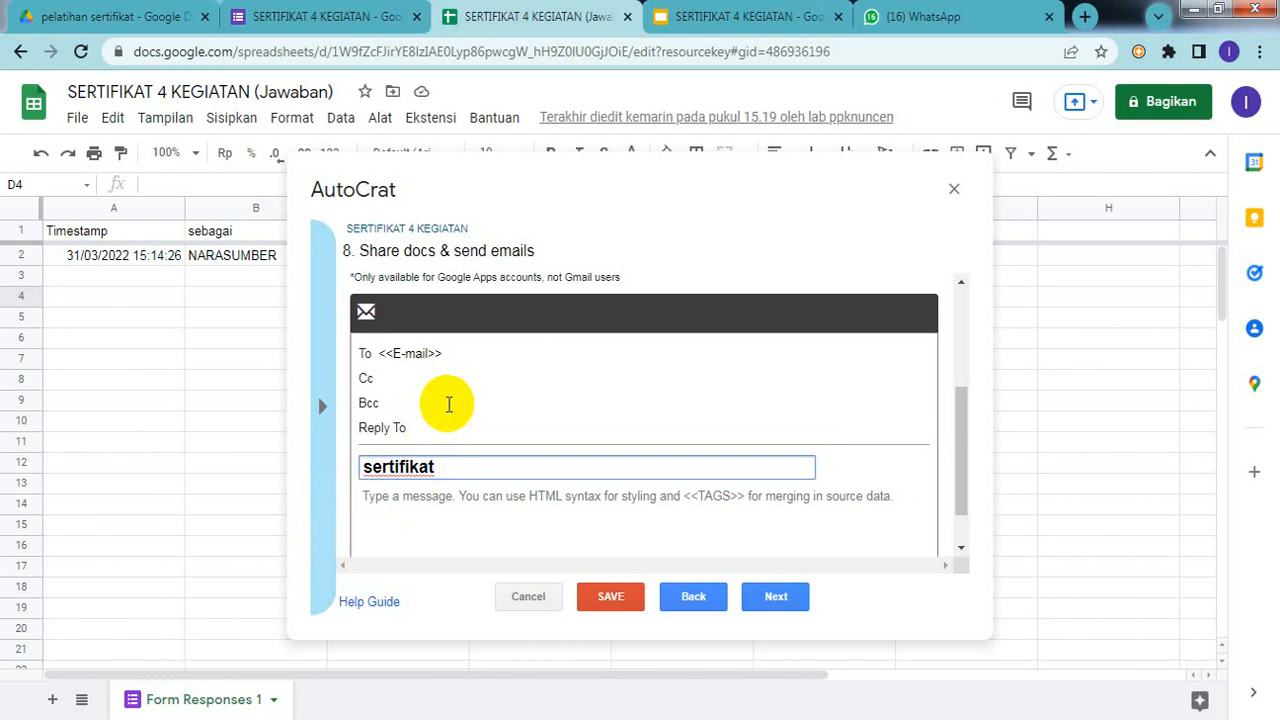
{"action": "type", "text": " a.n"}
{"action": "key", "text": "ctrl+v"}
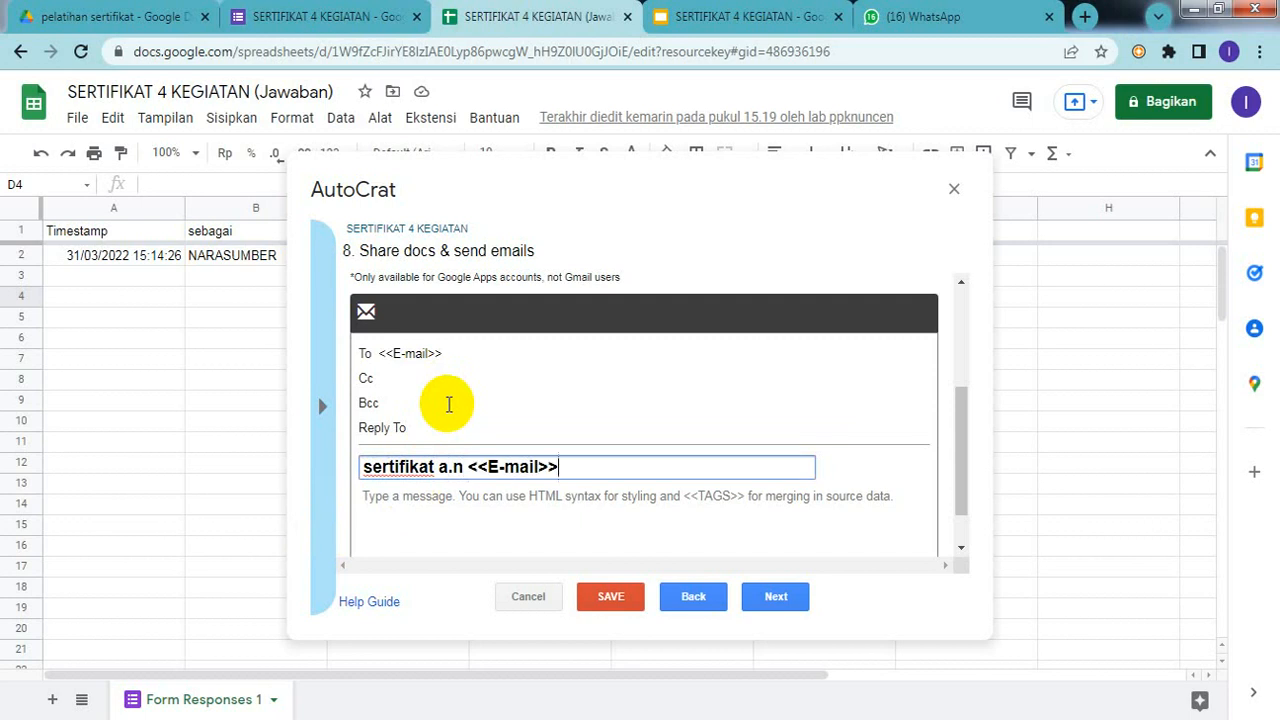
{"action": "key", "text": "BackSpace"}
{"action": "key", "text": "BackSpace"}
{"action": "key", "text": "BackSpace"}
{"action": "key", "text": "BackSpace"}
{"action": "key", "text": "BackSpace"}
{"action": "key", "text": "BackSpace"}
{"action": "key", "text": "BackSpace"}
{"action": "key", "text": "BackSpace"}
{"action": "key", "text": "BackSpace"}
{"action": "key", "text": "BackSpace"}
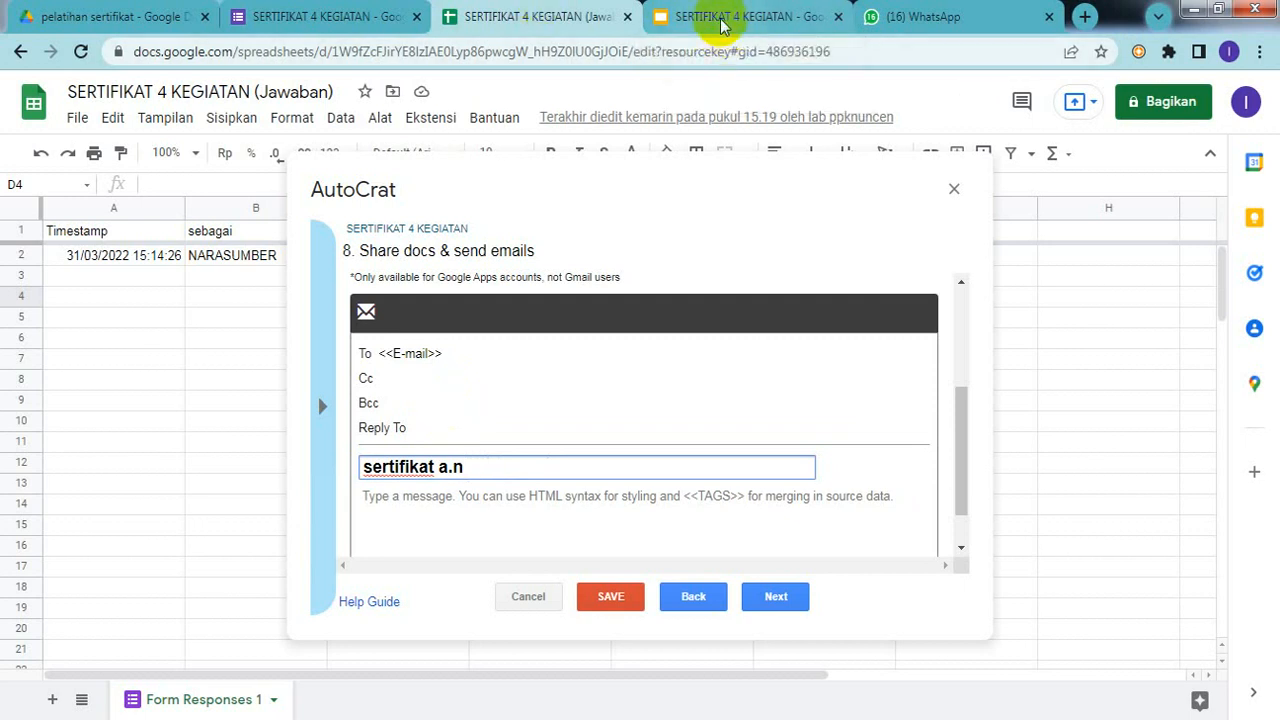
{"action": "left_click", "coordinate": [722, 25]}
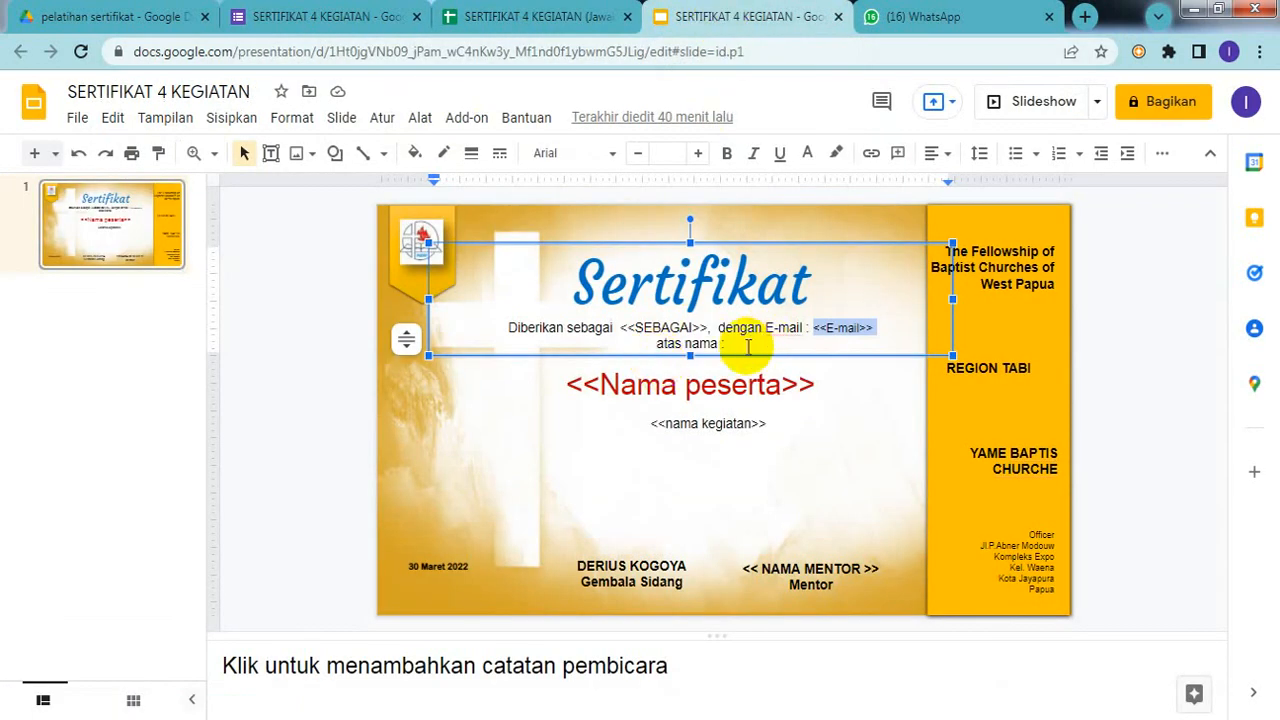
{"action": "left_click", "coordinate": [566, 388]}
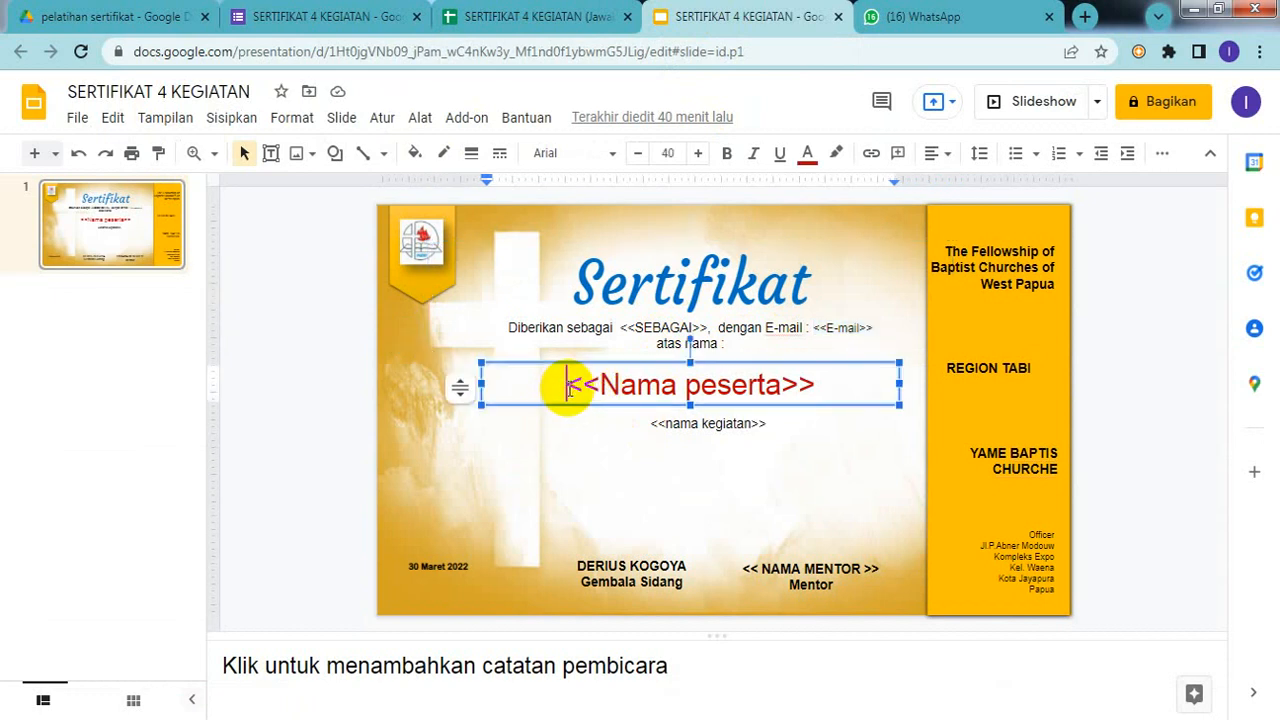
{"action": "left_click_drag", "start_coordinate": [566, 388], "coordinate": [853, 387]}
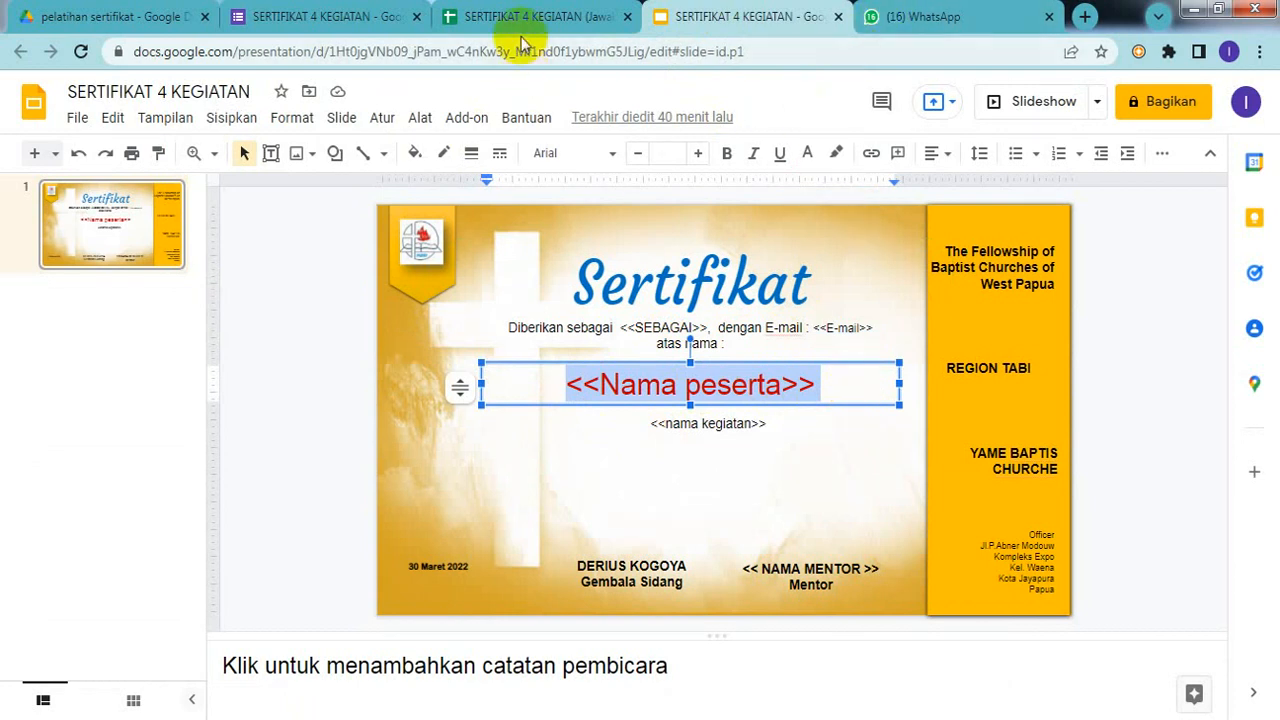
{"action": "left_click", "coordinate": [545, 18]}
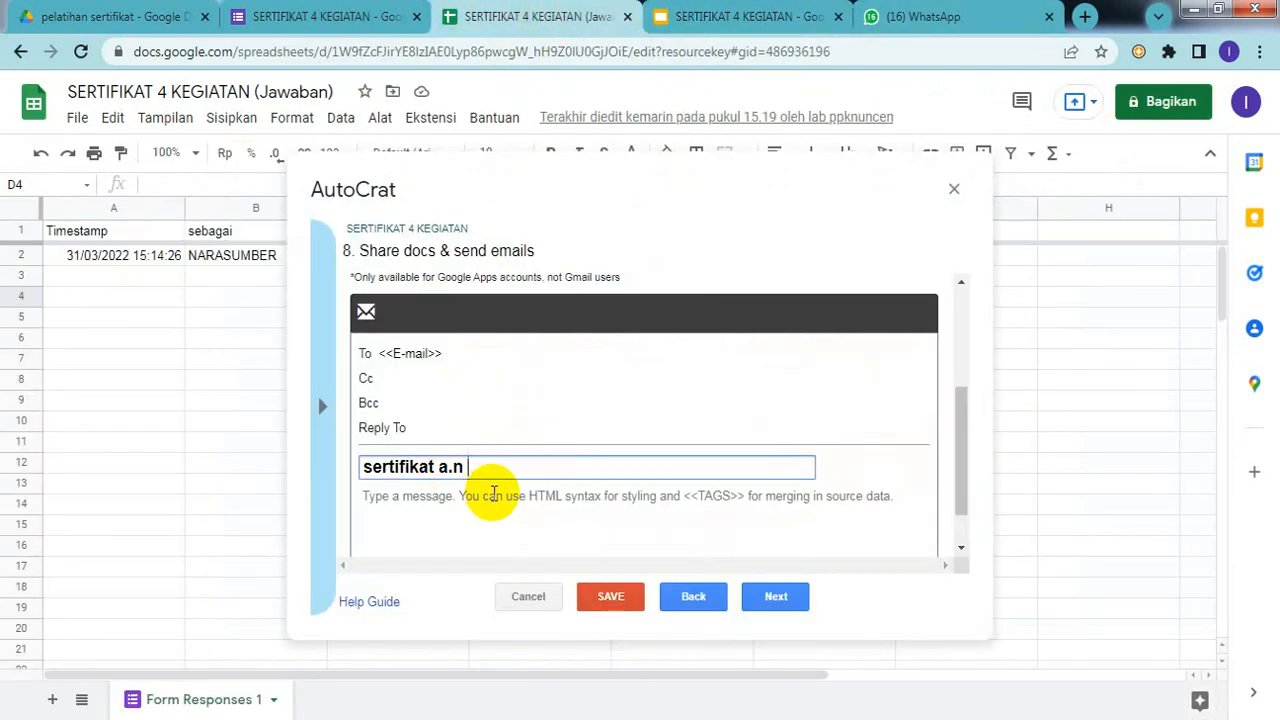
Step: Append <<Nama peserta>> to the subject and write 'Sertifikat 4 kegiatan' as the message body
{"action": "key", "text": "ctrl+v"}
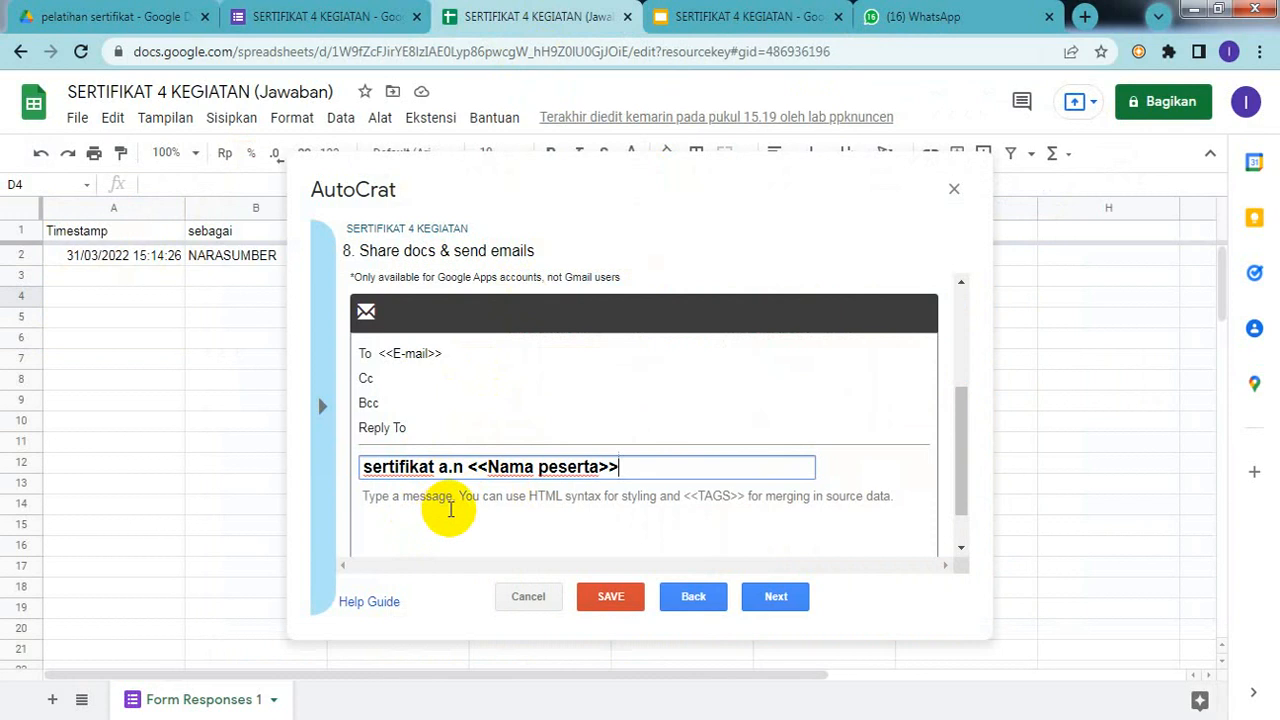
{"action": "left_click", "coordinate": [486, 509]}
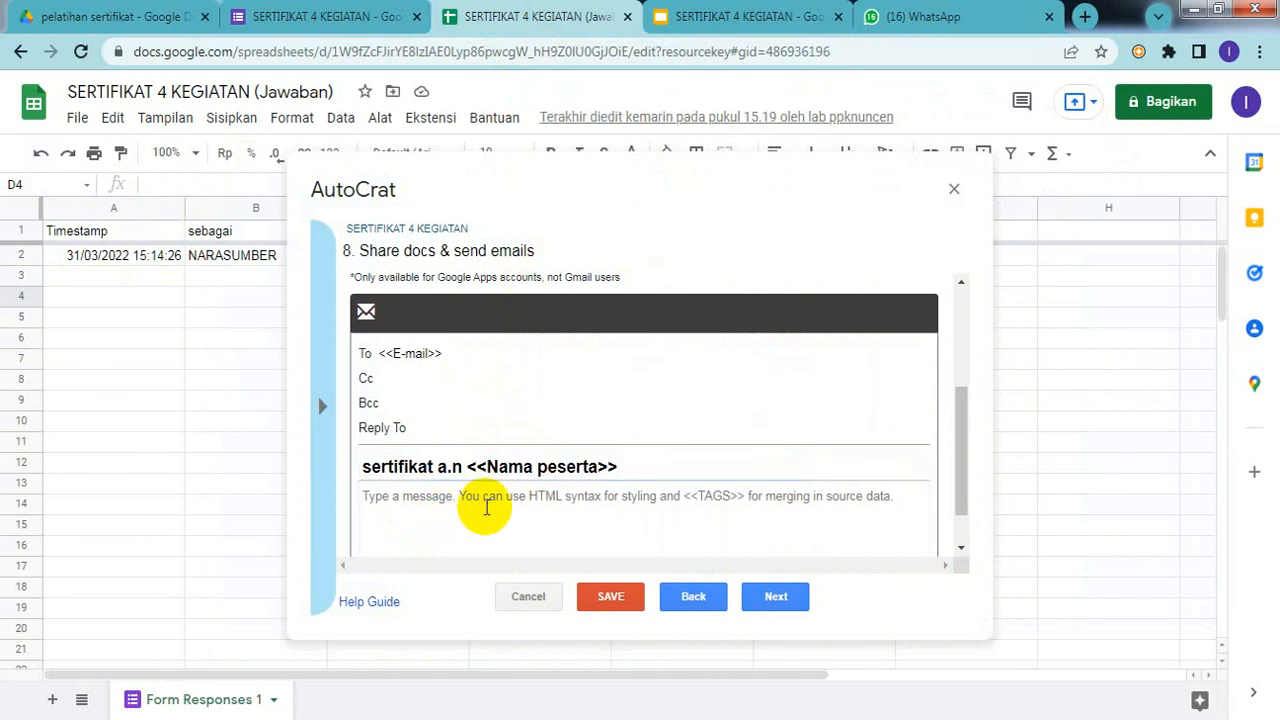
{"action": "type", "text": "Sertif"}
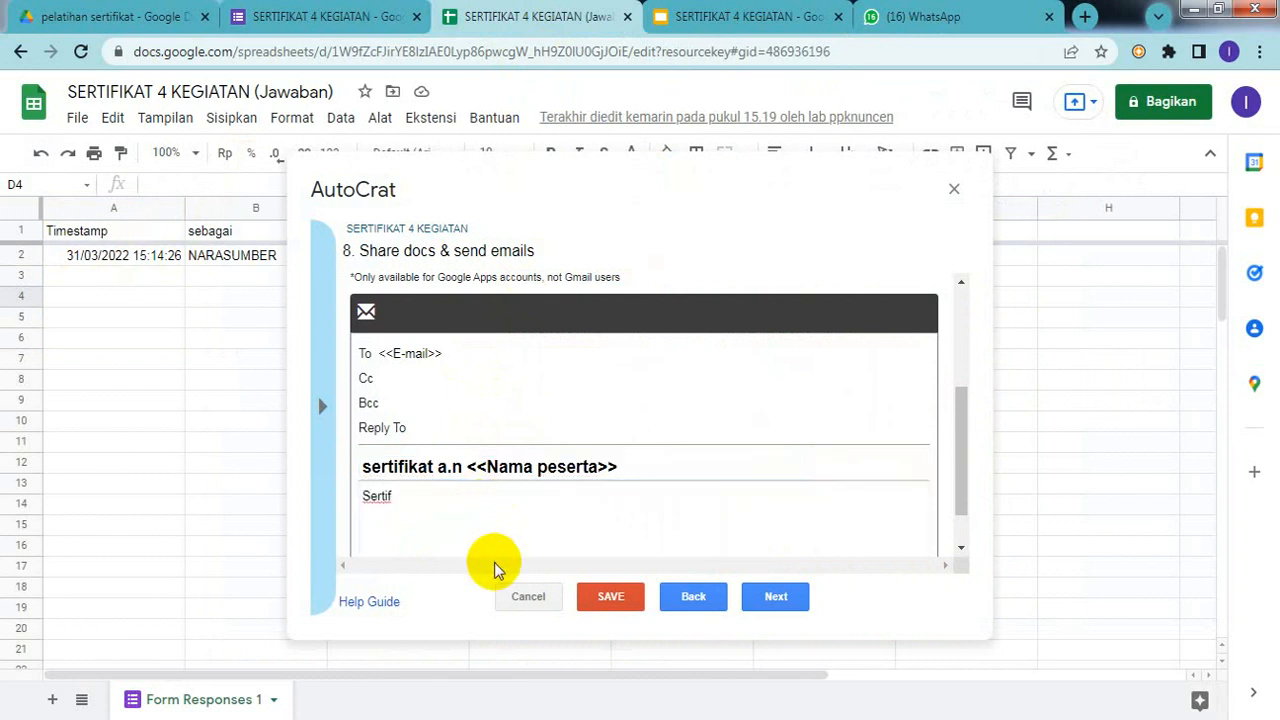
{"action": "type", "text": "ikat 4 kegiatan"}
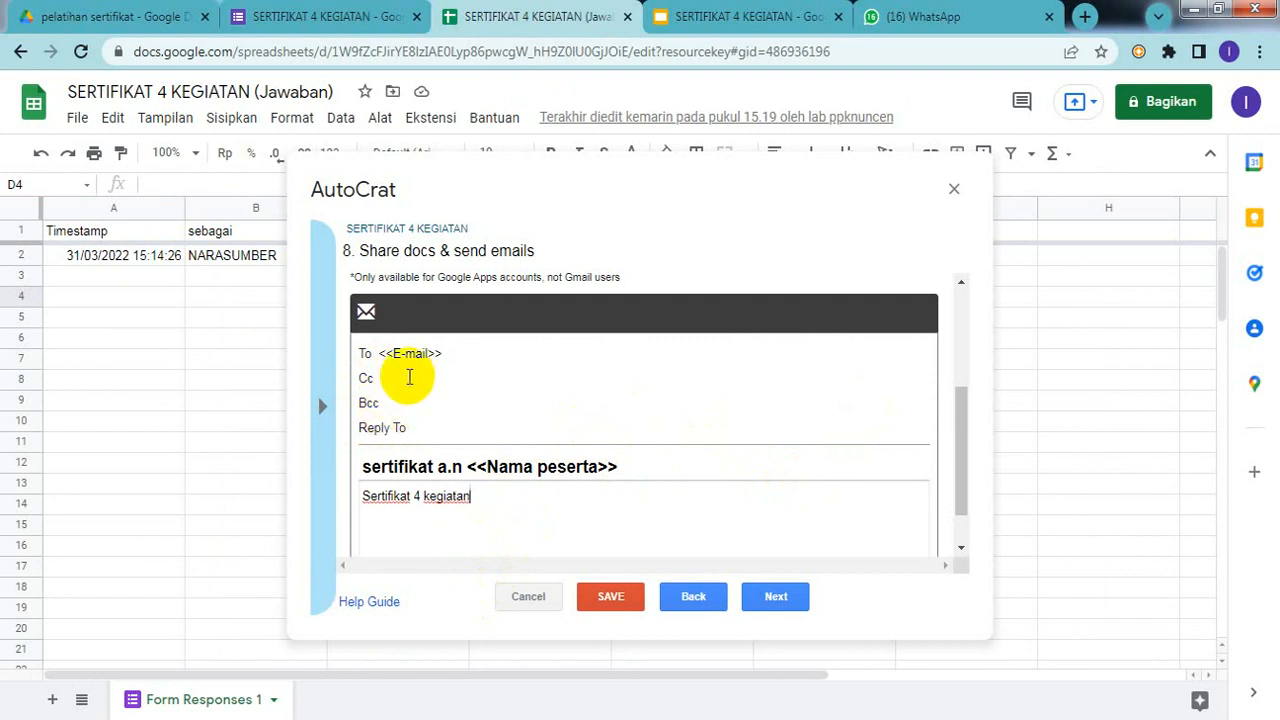
{"action": "left_click", "coordinate": [401, 378]}
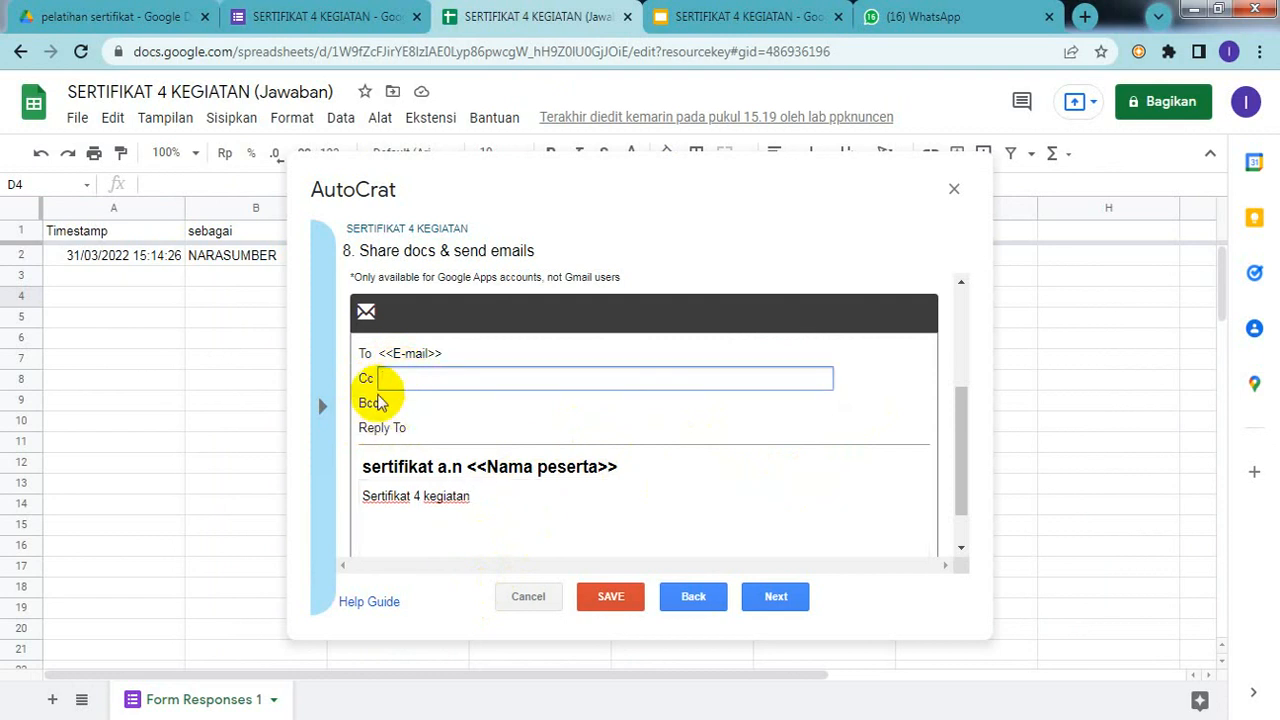
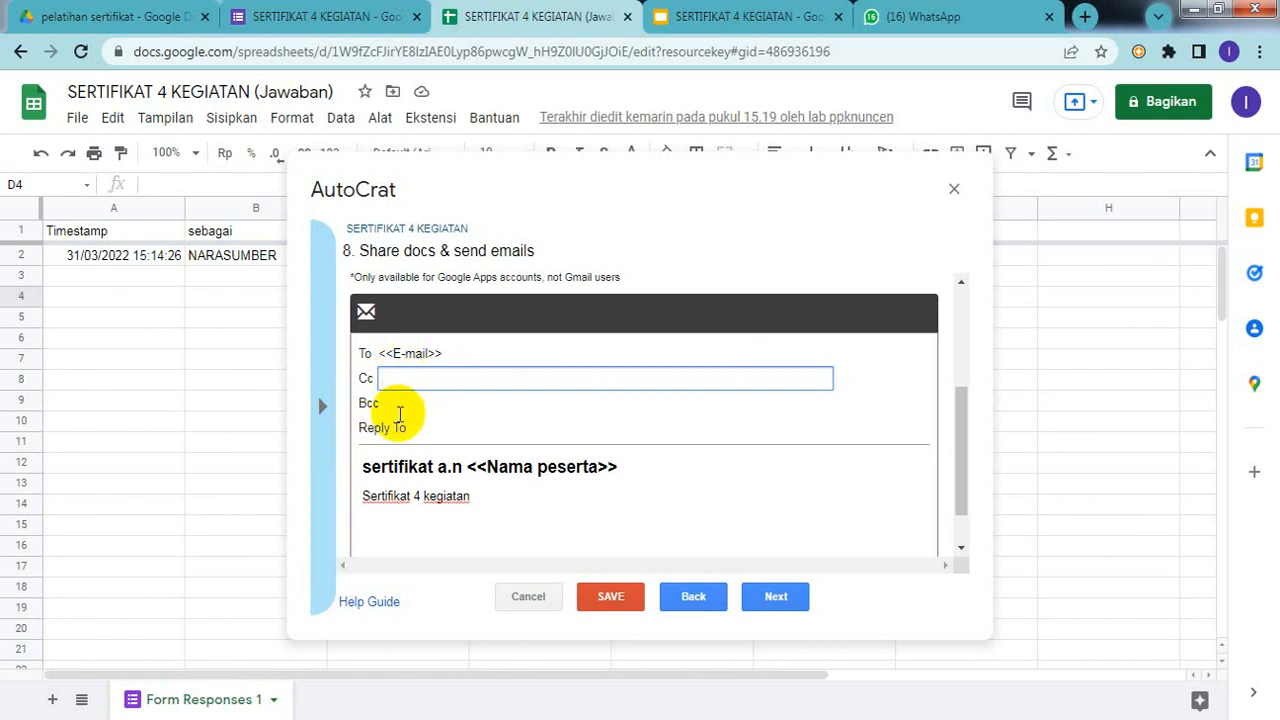
Step: Leave the certificate email's Cc and Bcc blank and advance to step 9, job triggers
{"action": "left_click", "coordinate": [400, 404]}
{"action": "left_click", "coordinate": [409, 425]}
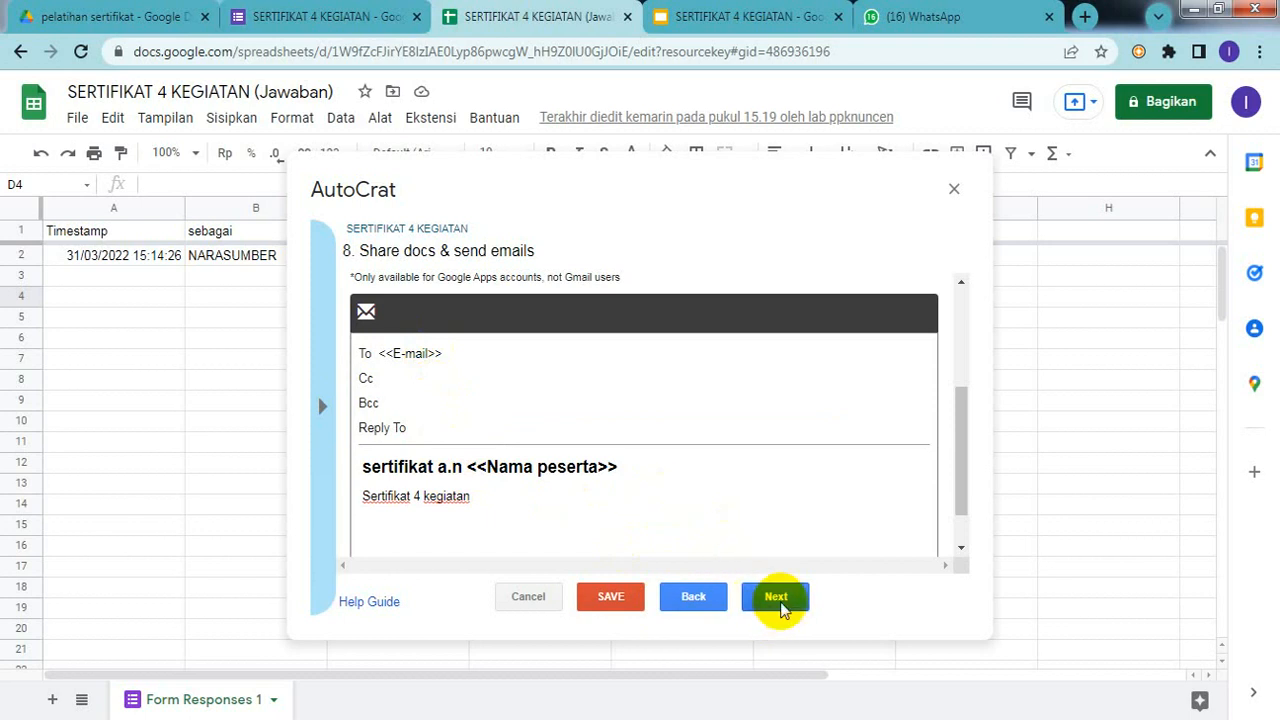
{"action": "left_click", "coordinate": [773, 600]}
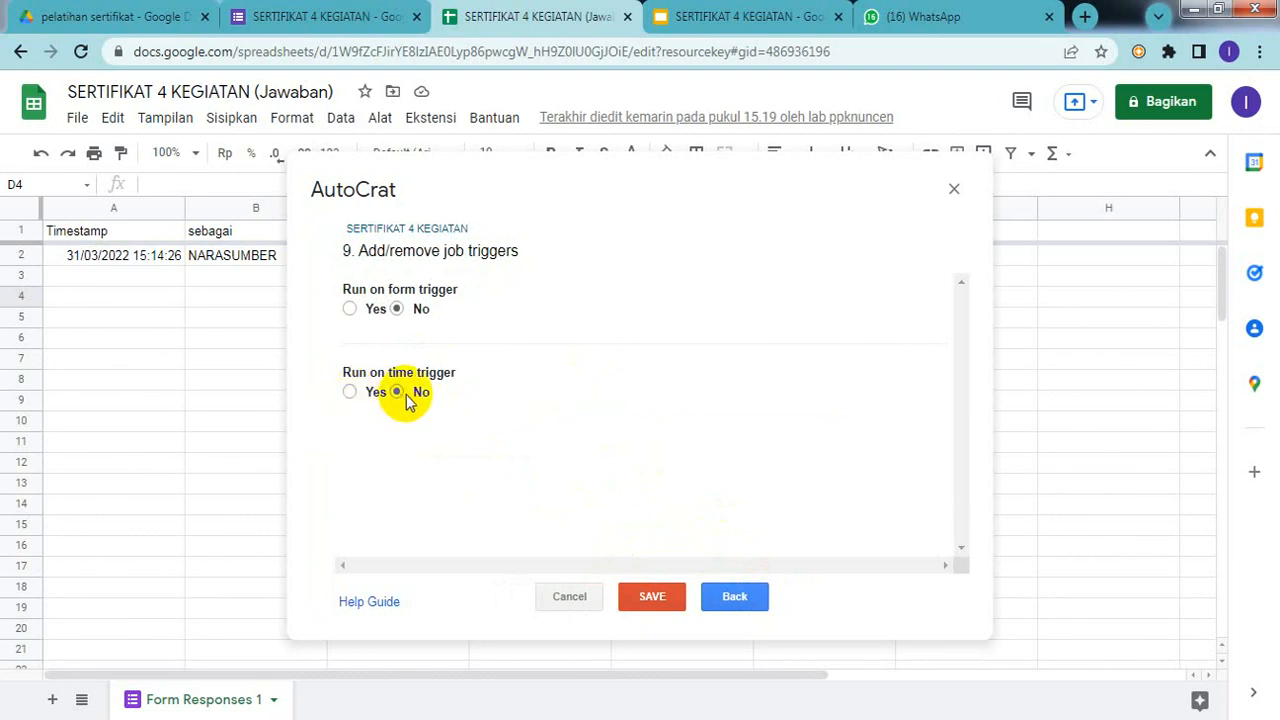
Step: Set Run on form trigger to Yes, confirm enabling form triggers, and save the SERTIFIKAT 4 KEGIATAN job
{"action": "left_click", "coordinate": [350, 309]}
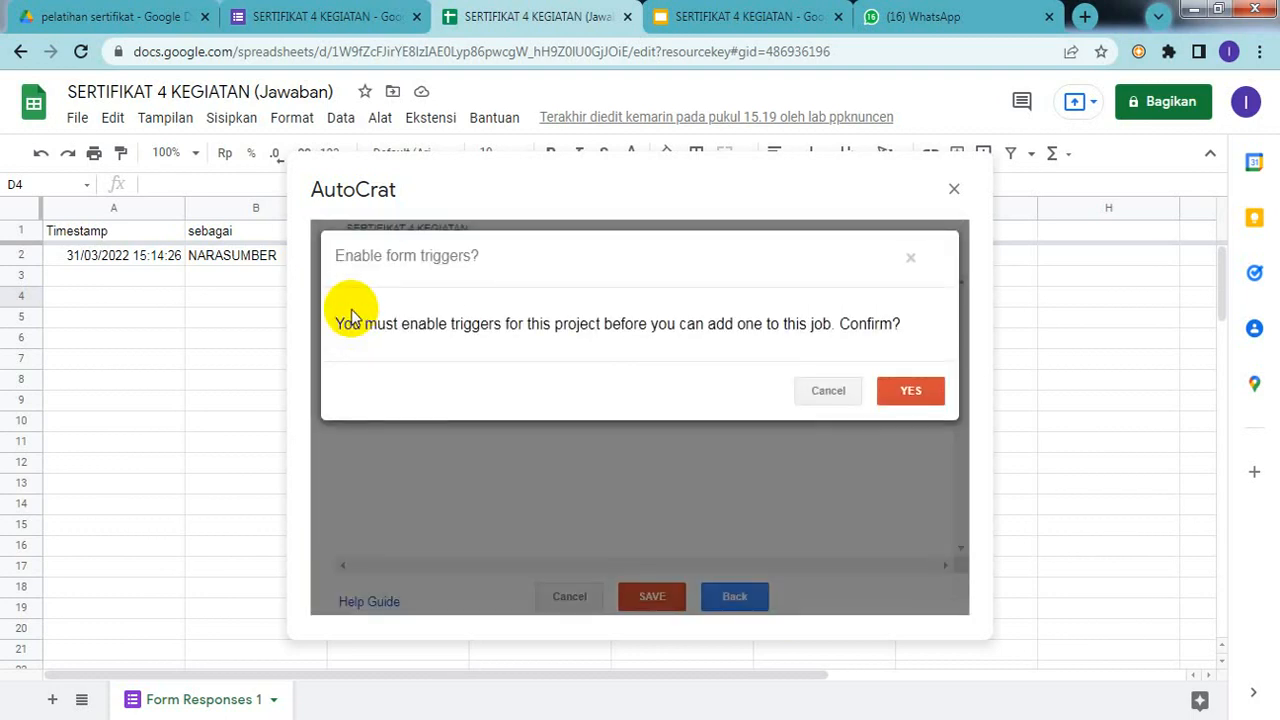
{"action": "left_click", "coordinate": [897, 392]}
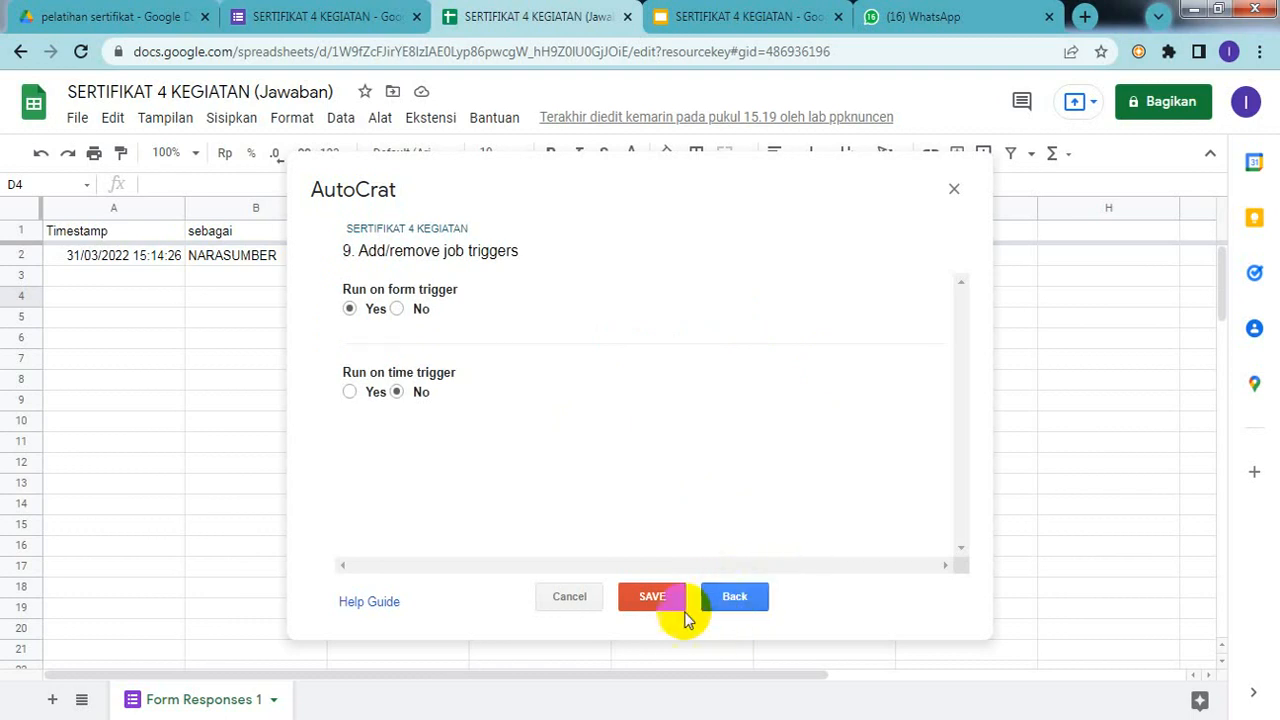
{"action": "left_click", "coordinate": [650, 598]}
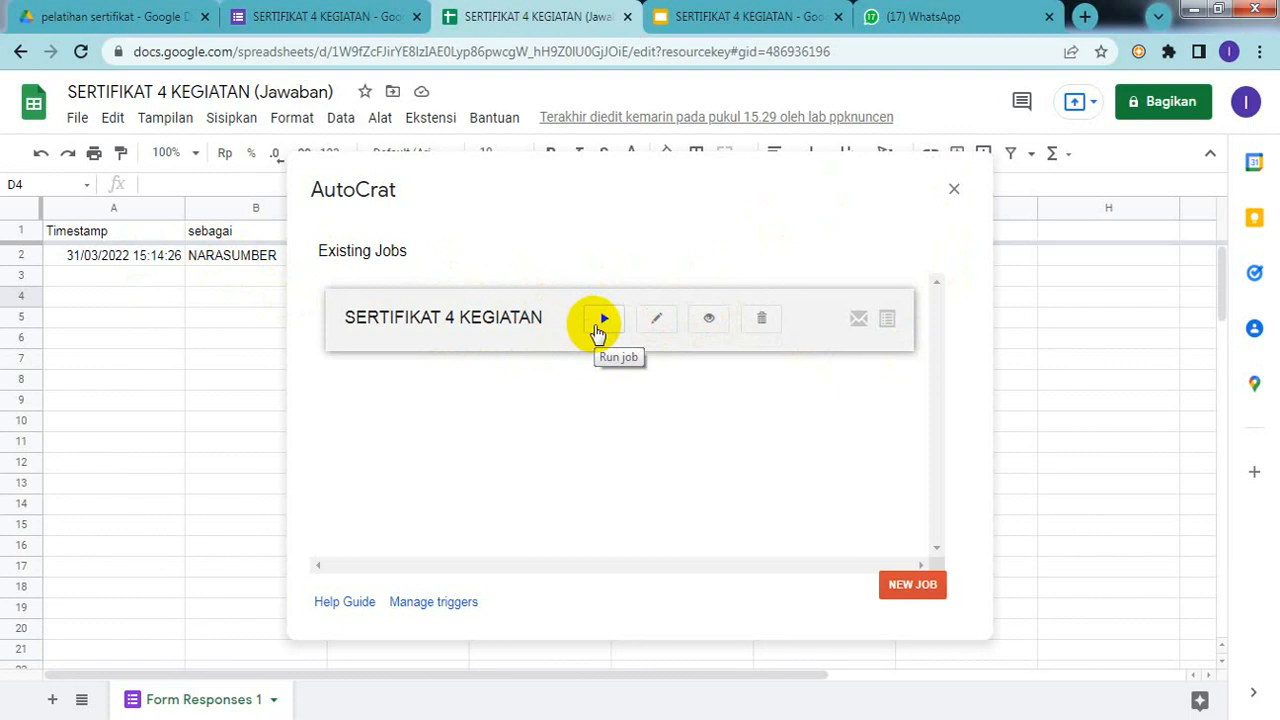
Step: Run SERTIFIKAT 4 KEGIATAN from Existing Jobs, merging the one response row
{"action": "left_click", "coordinate": [602, 320]}
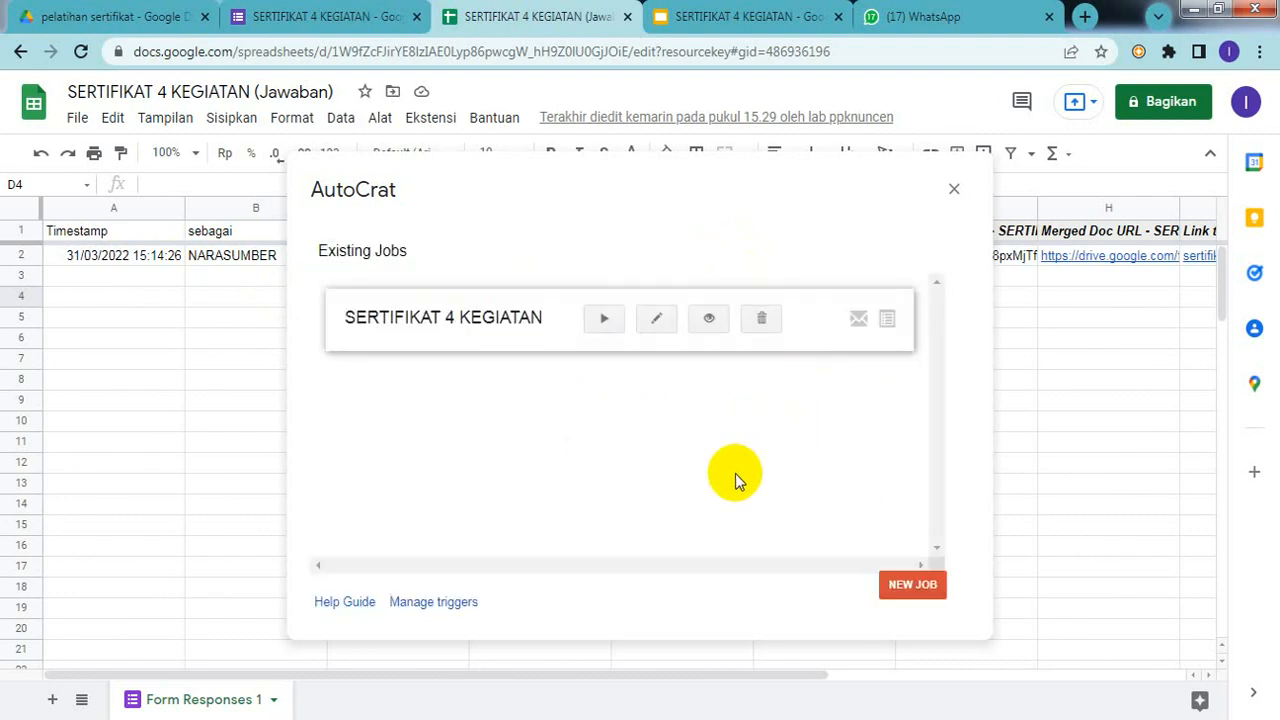
Step: Close AutoCrat, check the row's Document Merge Status, then view the pelatihan sertifikat Drive folder
{"action": "left_click", "coordinate": [955, 190]}
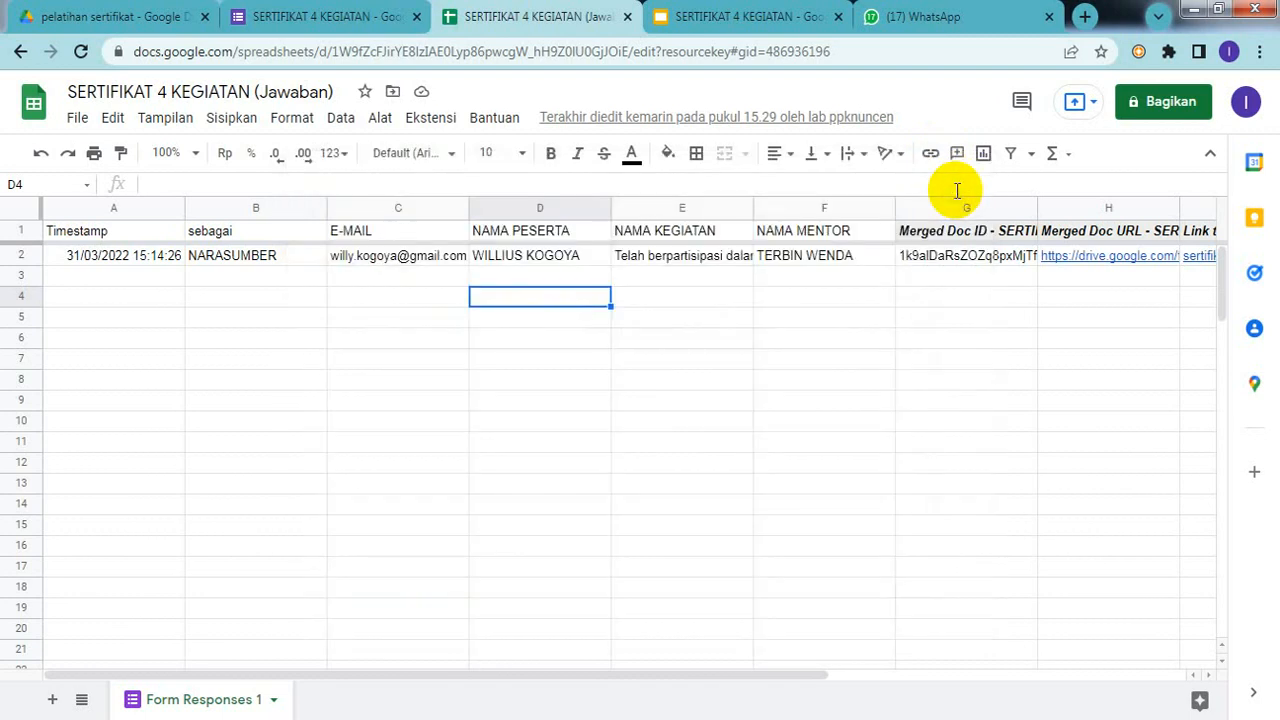
{"action": "left_click", "coordinate": [737, 675]}
{"action": "left_click_drag", "start_coordinate": [737, 675], "coordinate": [1204, 632]}
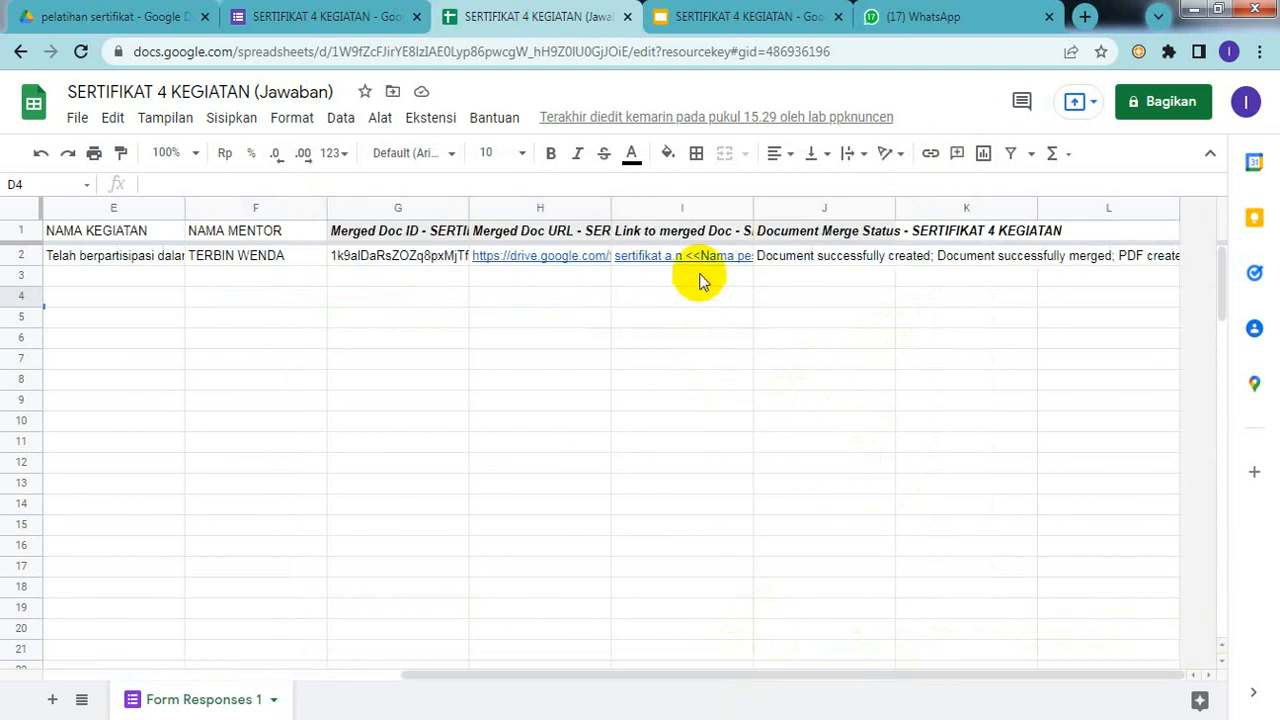
{"action": "mouse_move", "coordinate": [716, 258]}
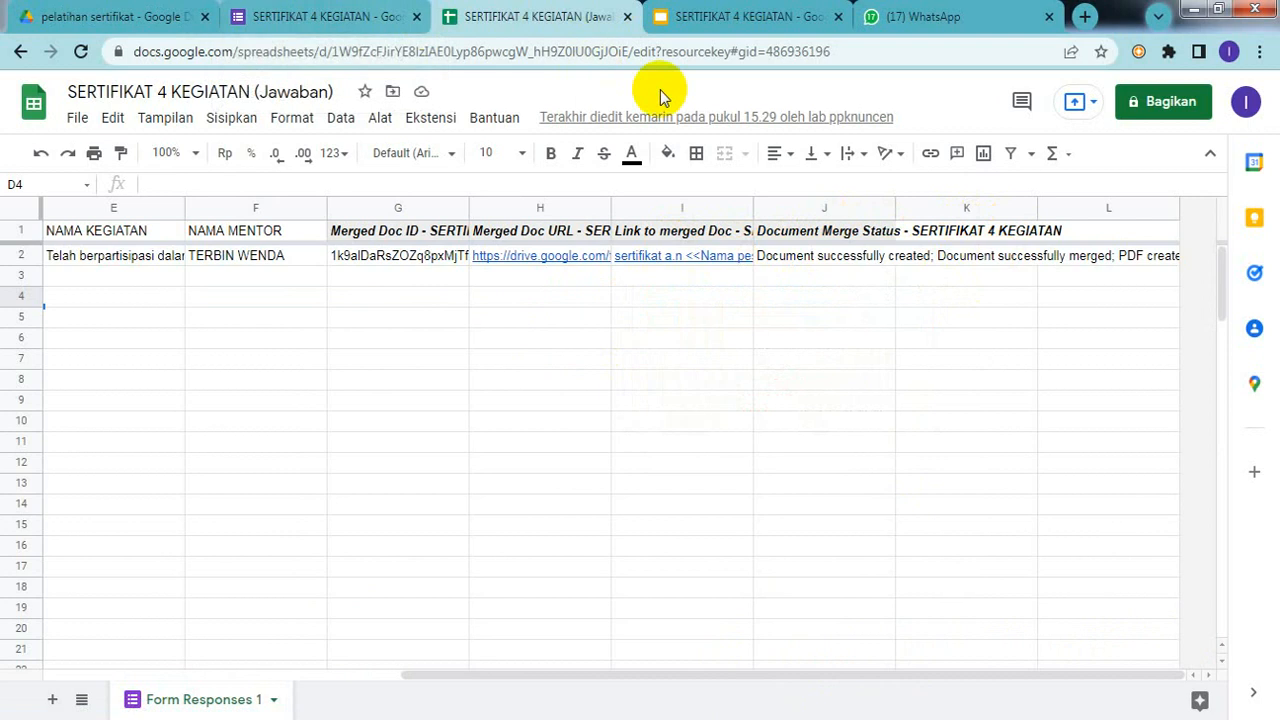
{"action": "left_click", "coordinate": [128, 24]}
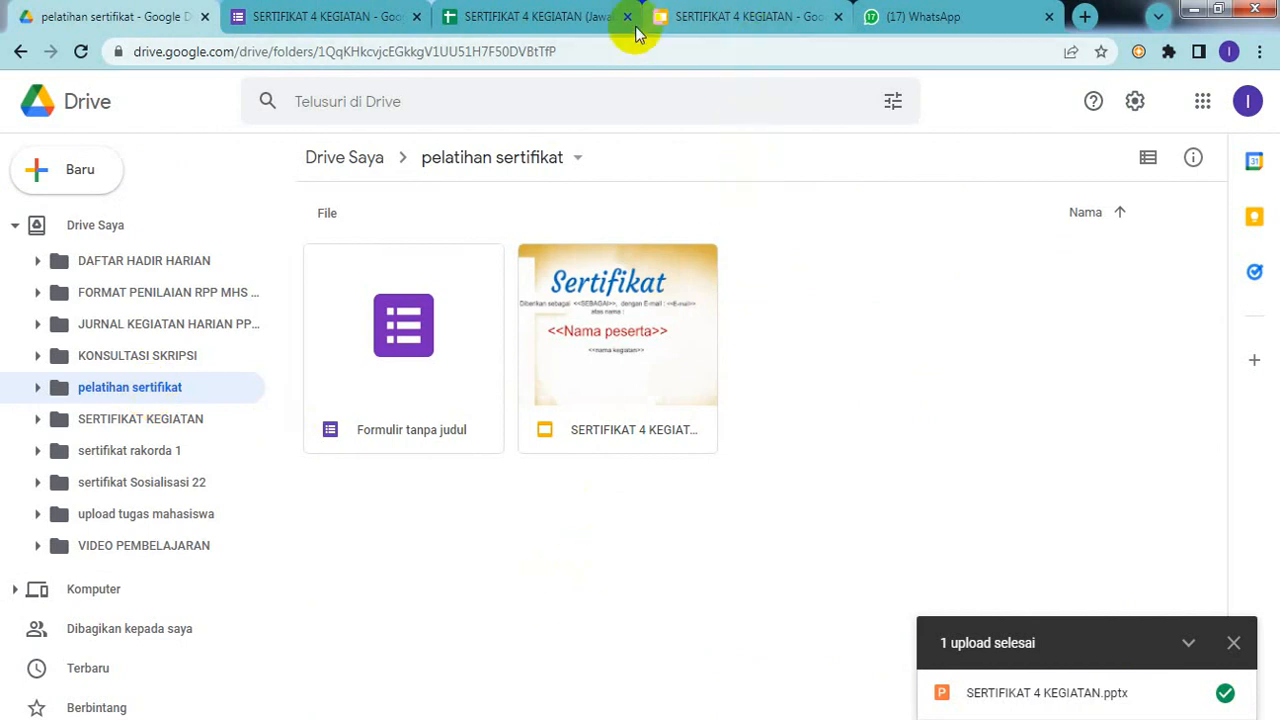
Step: Back in the response sheet, open the merged certificate PDF linked in cell I2
{"action": "left_click", "coordinate": [558, 25]}
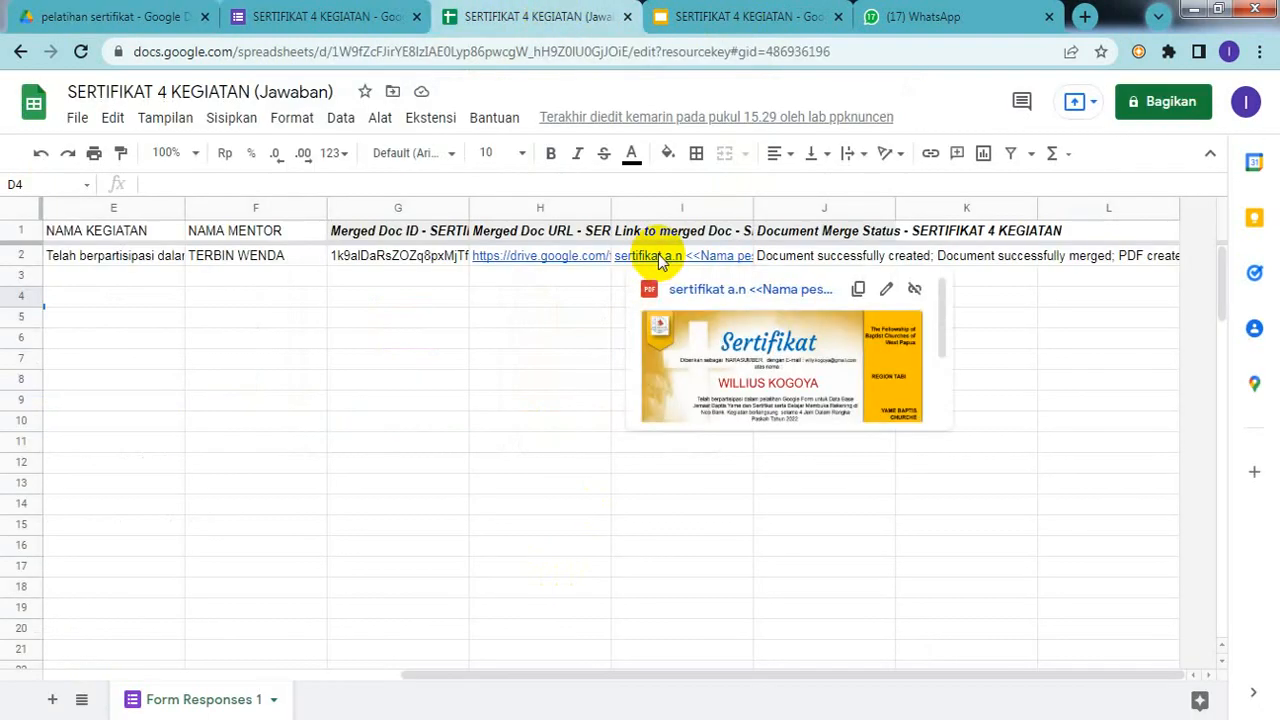
{"action": "left_click", "coordinate": [700, 332]}
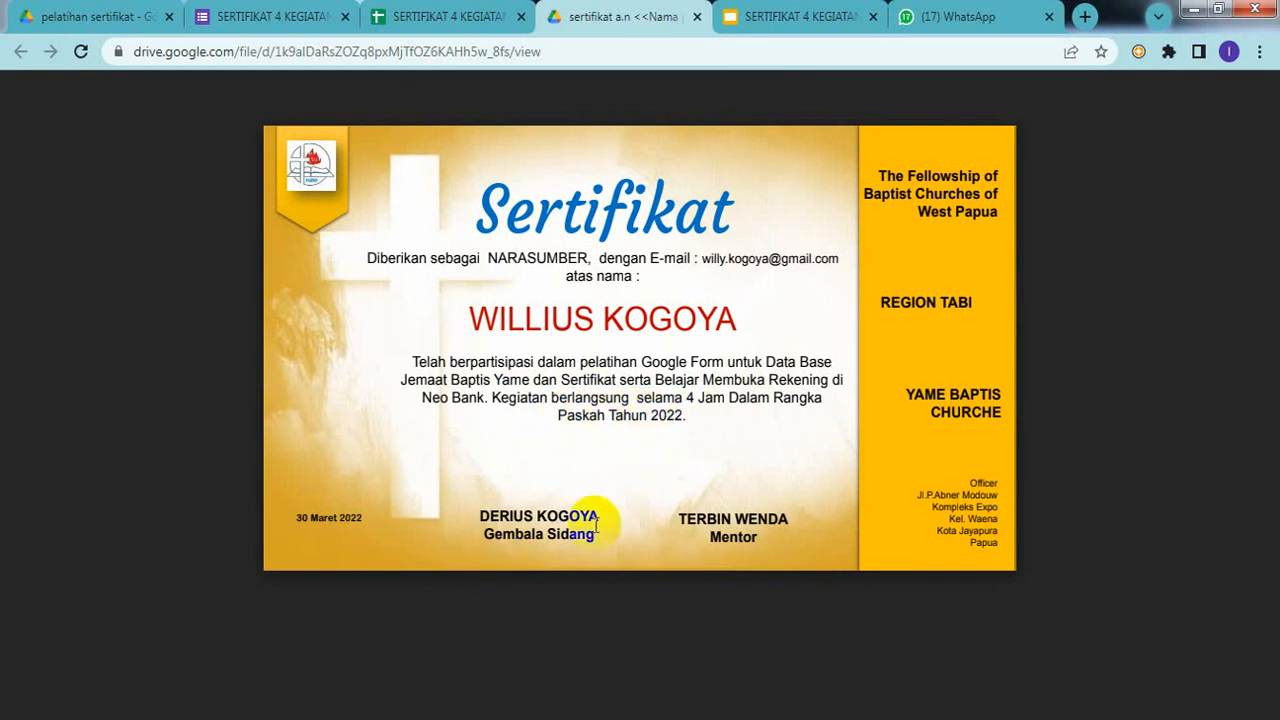
Step: Inspect the mentor's name on the filled-in certificate, then close the PDF tab
{"action": "left_click_drag", "start_coordinate": [680, 515], "coordinate": [693, 512]}
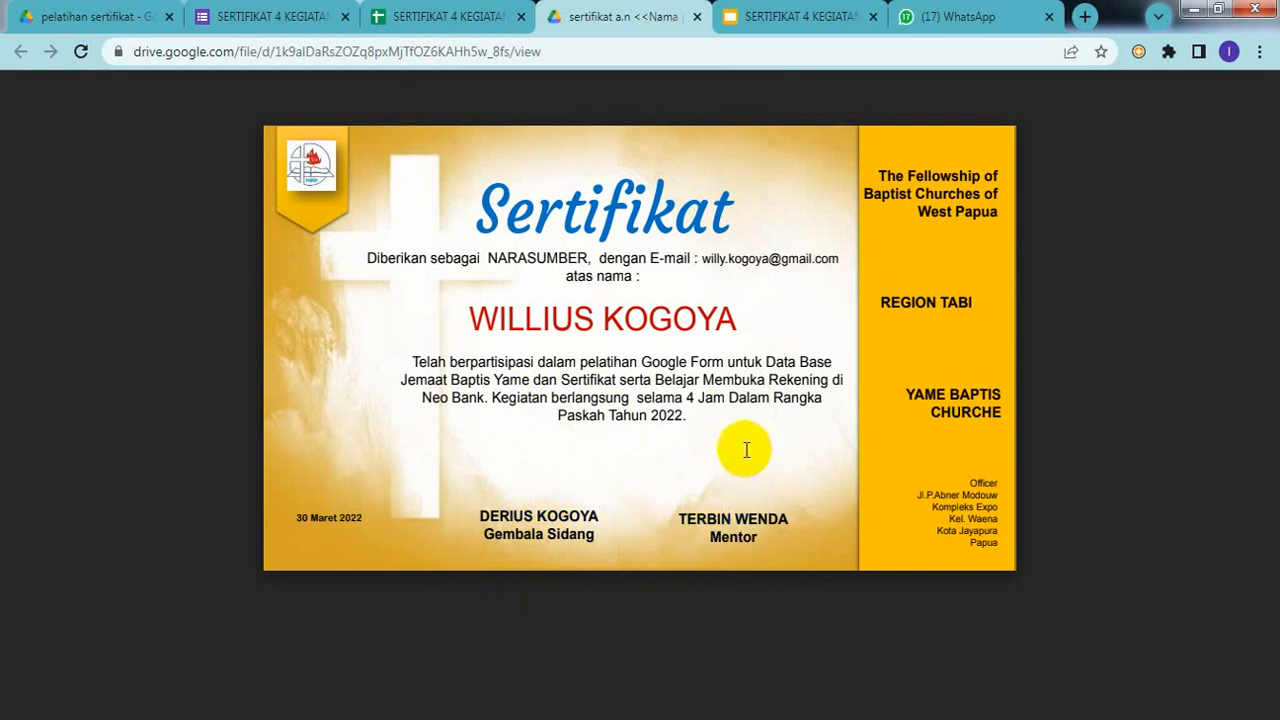
{"action": "left_click_drag", "start_coordinate": [669, 504], "coordinate": [728, 500]}
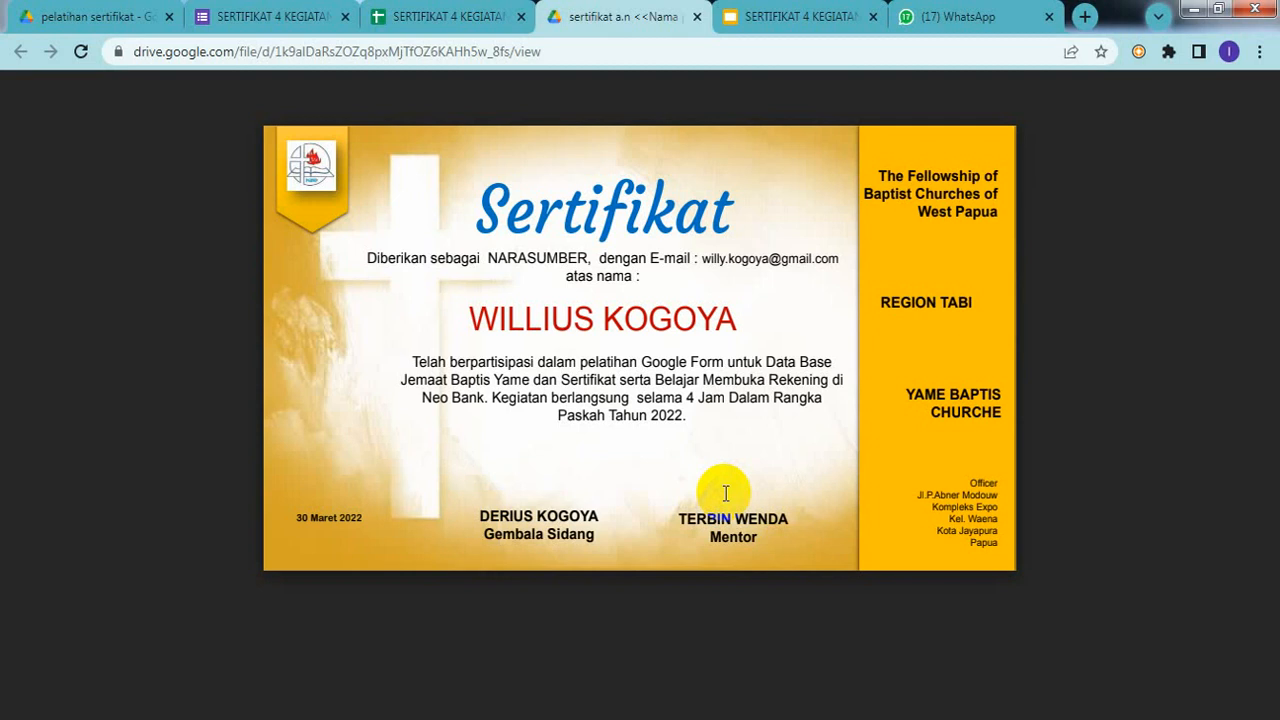
{"action": "left_click_drag", "start_coordinate": [726, 493], "coordinate": [789, 536]}
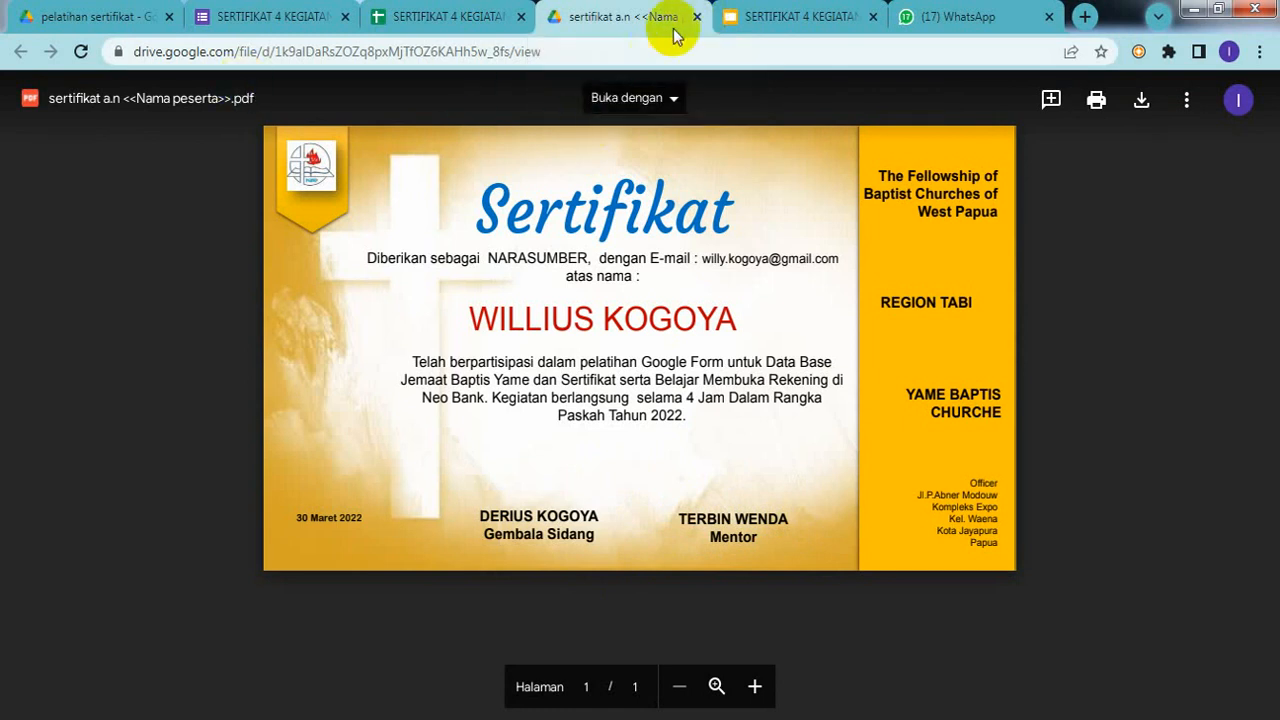
{"action": "left_click", "coordinate": [695, 17]}
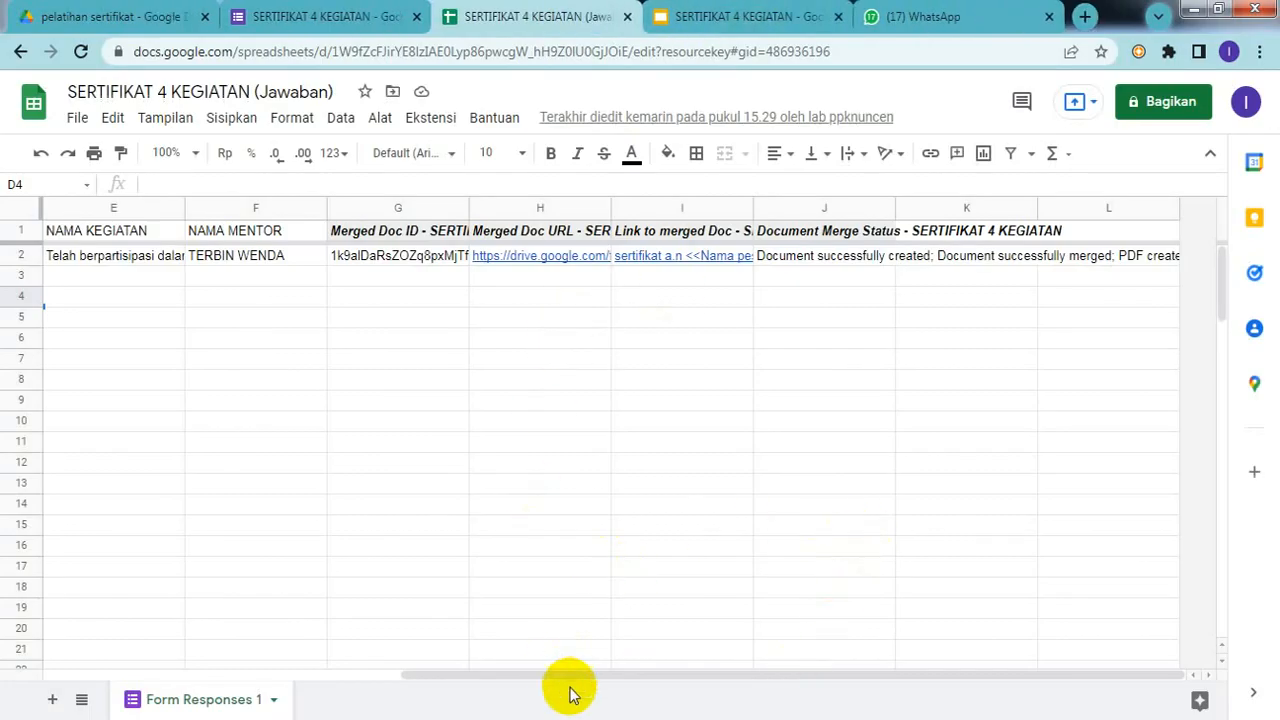
Step: From the separate Drive window, check the signed-in account and launch Gmail from the Google apps grid
{"action": "left_click_drag", "start_coordinate": [570, 675], "coordinate": [246, 674]}
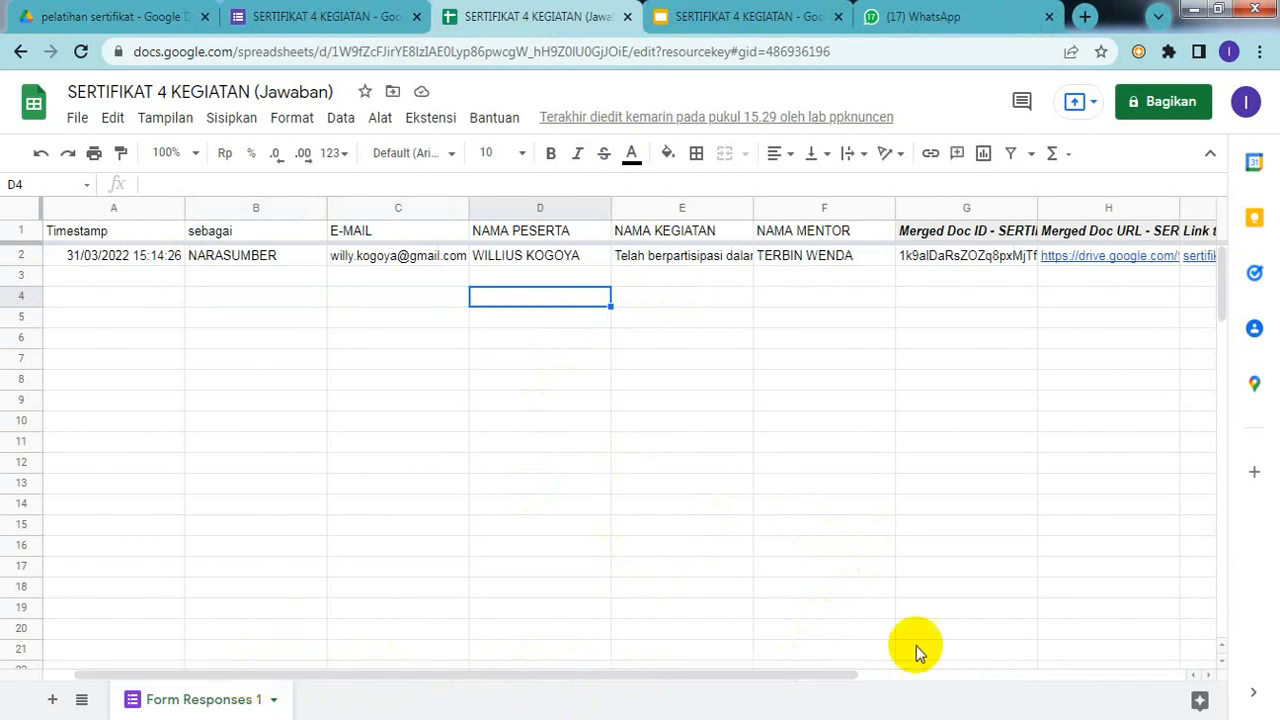
{"action": "mouse_move", "coordinate": [880, 719]}
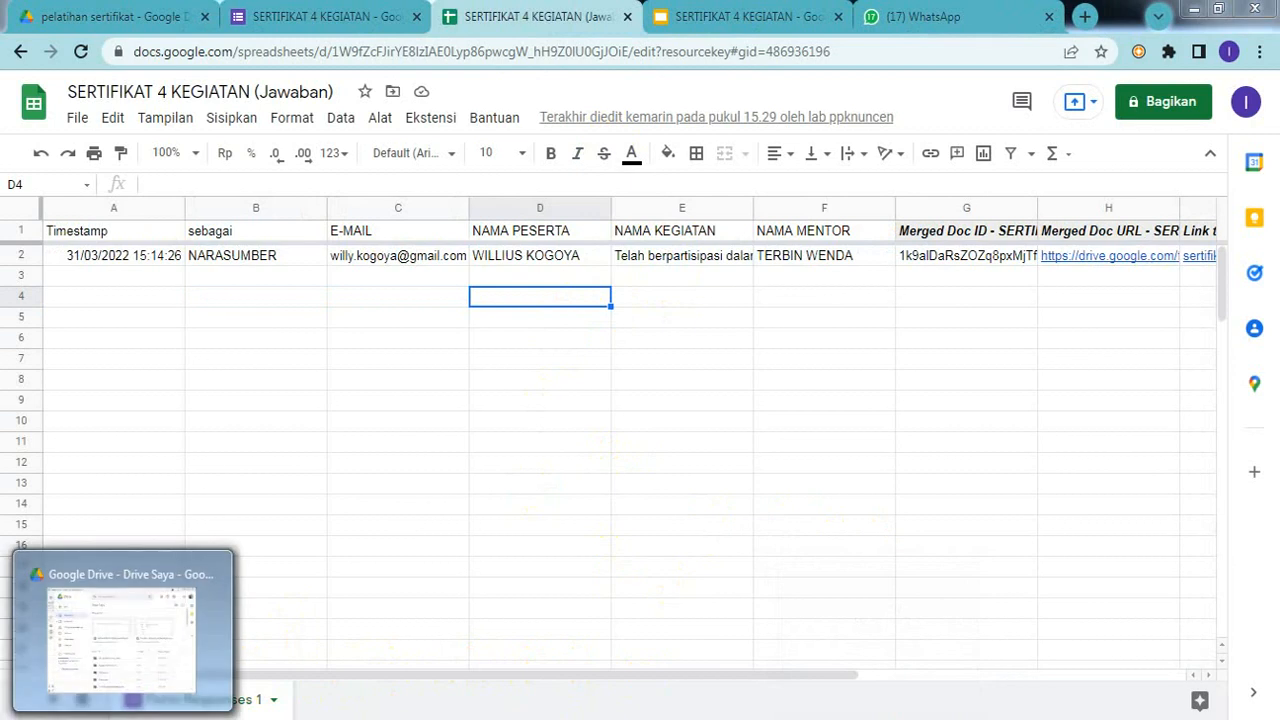
{"action": "left_click", "coordinate": [123, 719]}
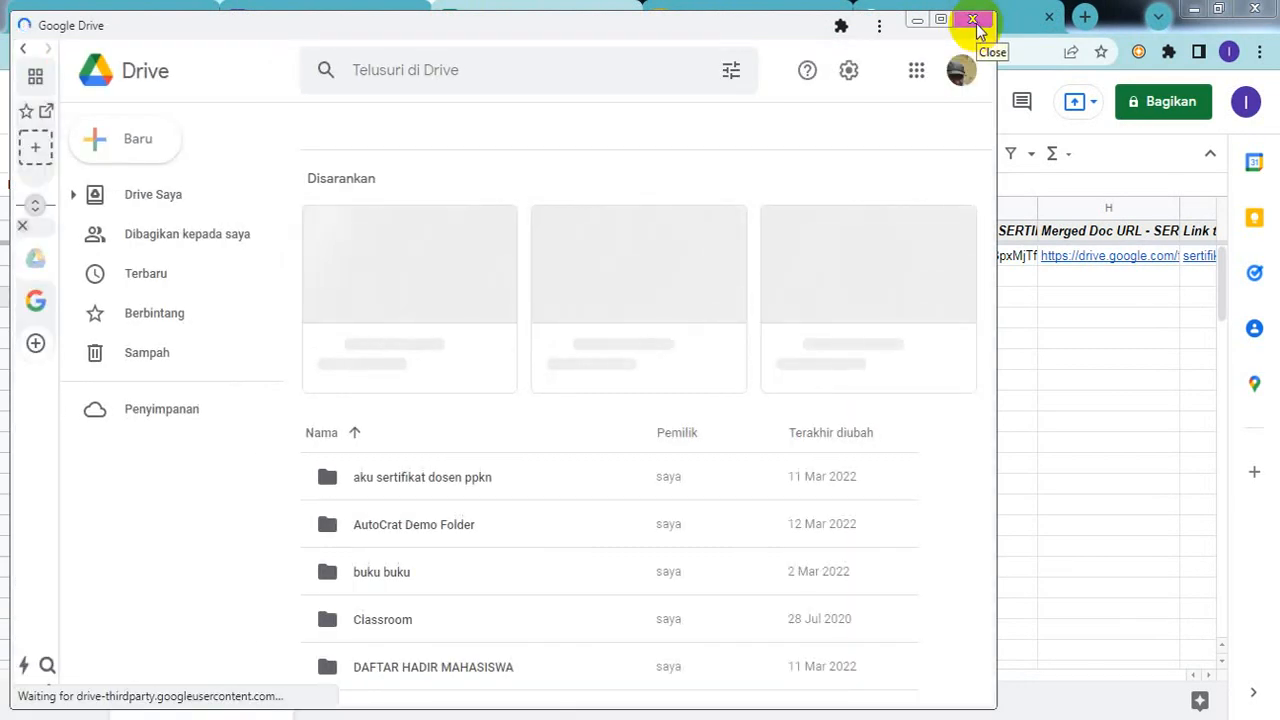
{"action": "left_click", "coordinate": [962, 86]}
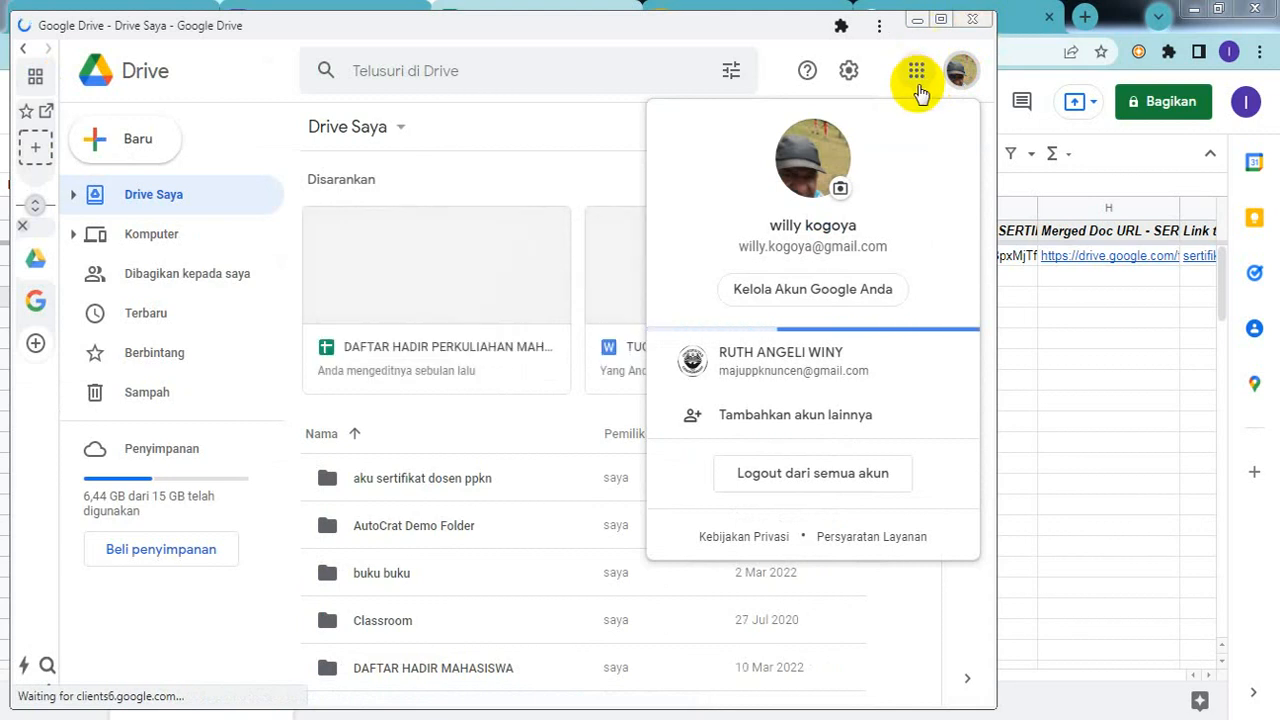
{"action": "left_click", "coordinate": [917, 74]}
{"action": "left_click", "coordinate": [918, 76]}
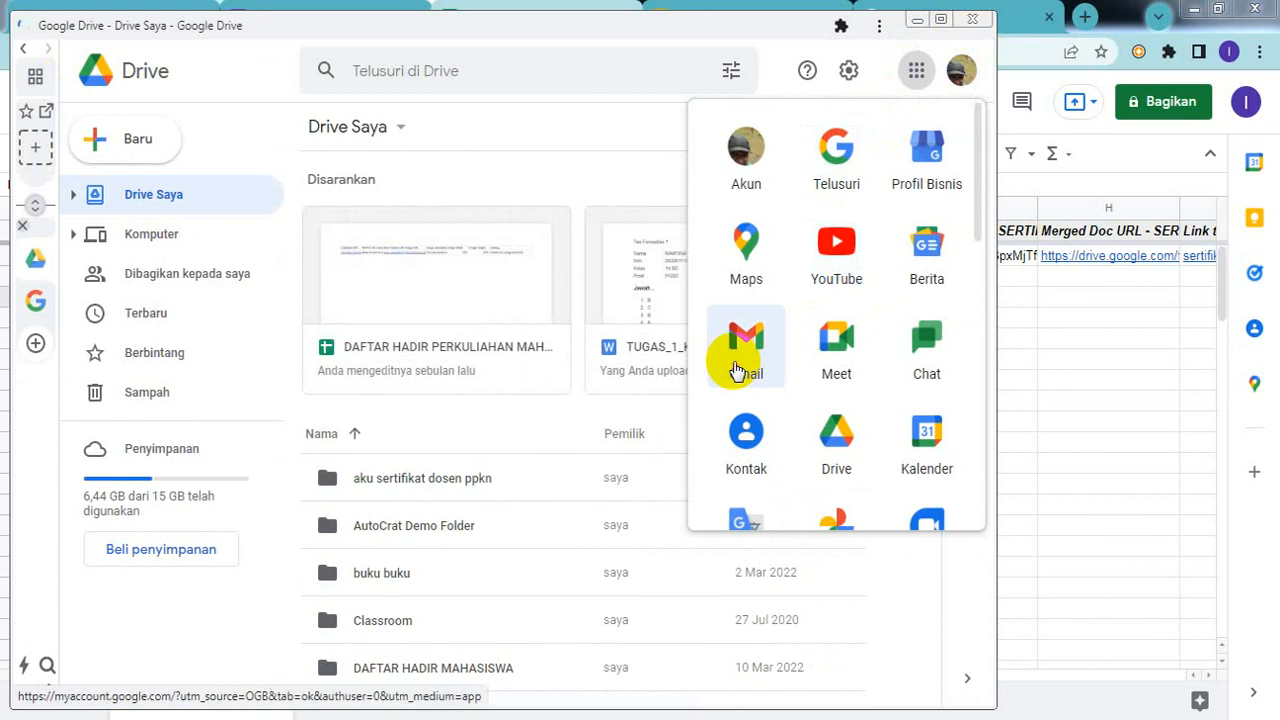
{"action": "left_click", "coordinate": [735, 368]}
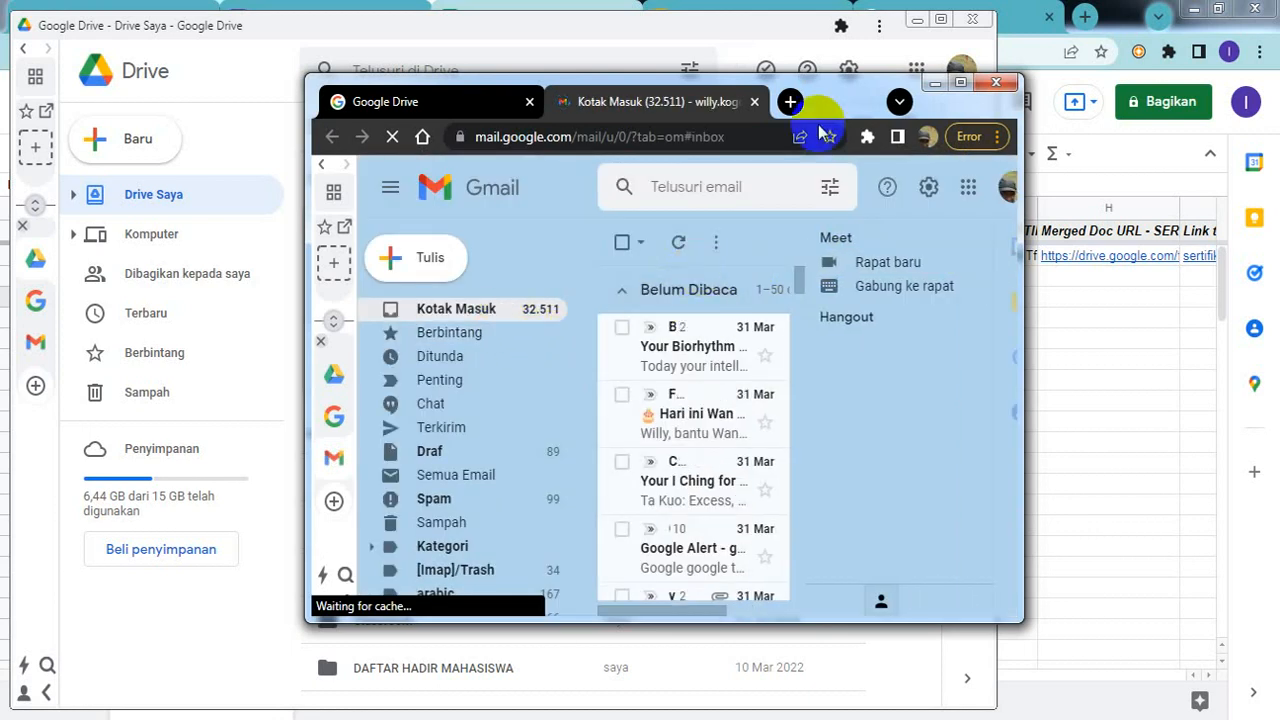
Step: Open the certificate email and download sertifikat 3 kegiatan.pdf, set to open when finished
{"action": "left_click", "coordinate": [963, 89]}
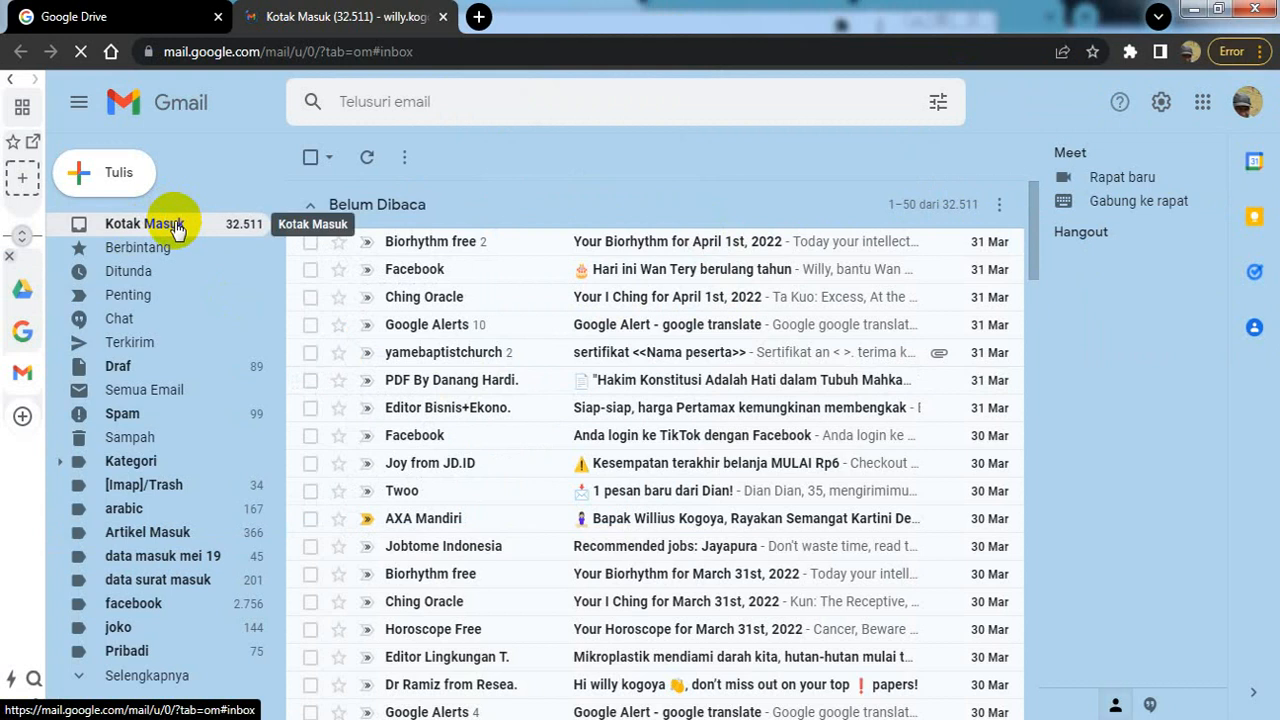
{"action": "left_click", "coordinate": [176, 228]}
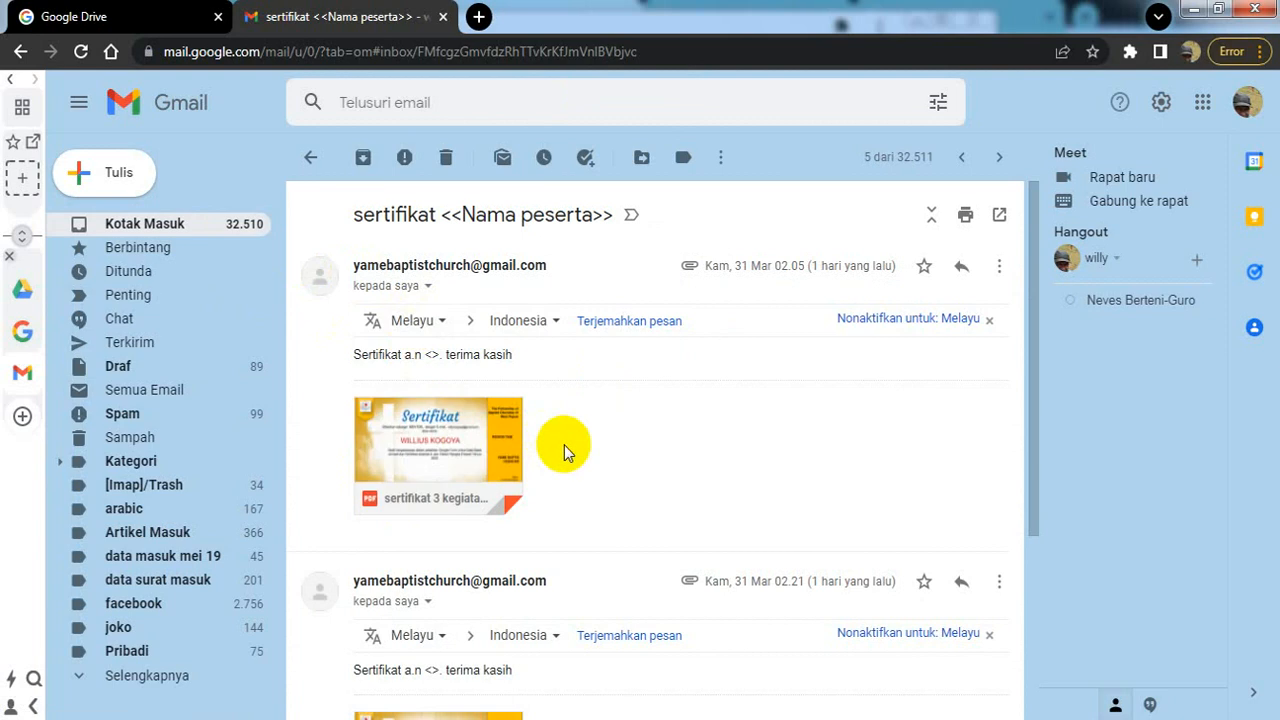
{"action": "mouse_move", "coordinate": [398, 490]}
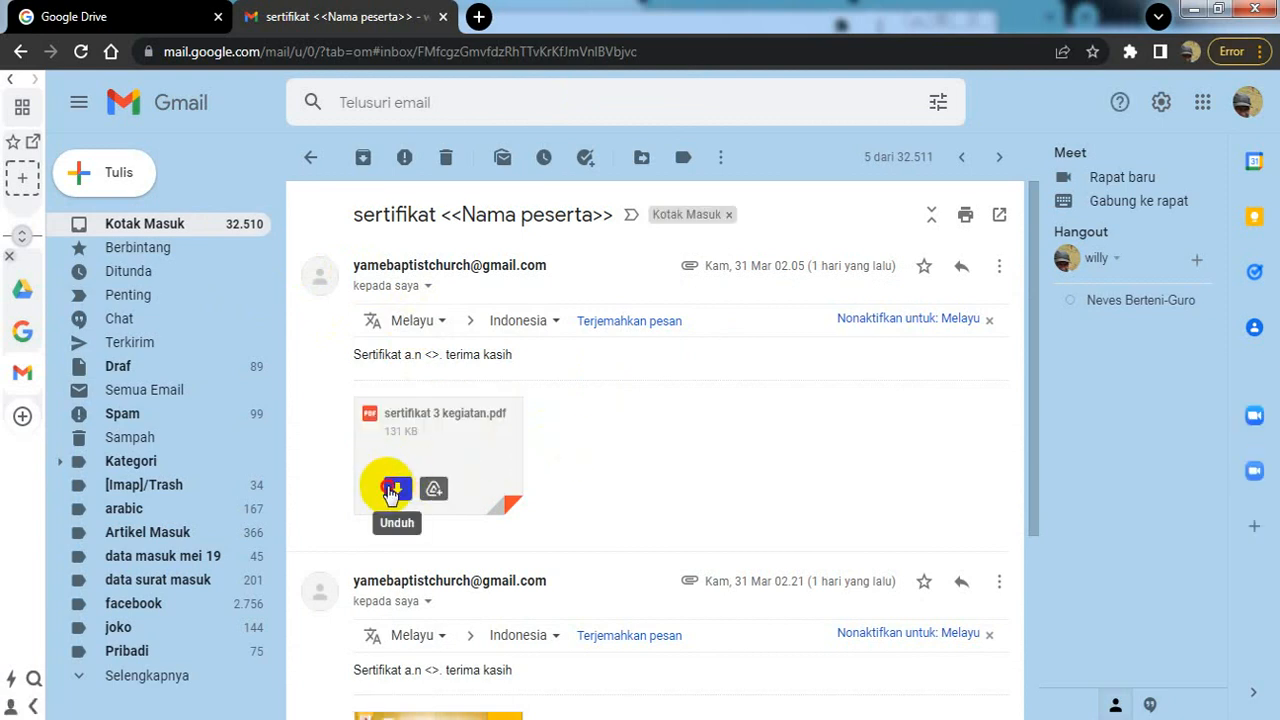
{"action": "left_click", "coordinate": [393, 490]}
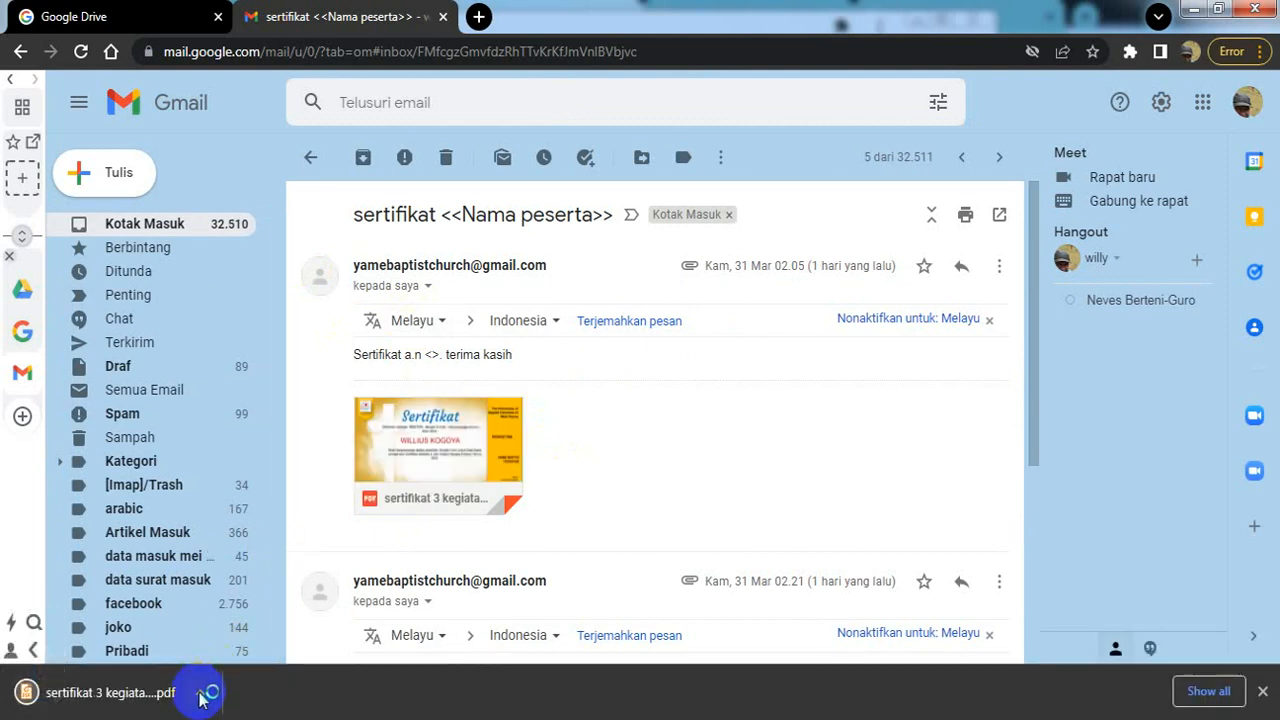
{"action": "left_click", "coordinate": [198, 695]}
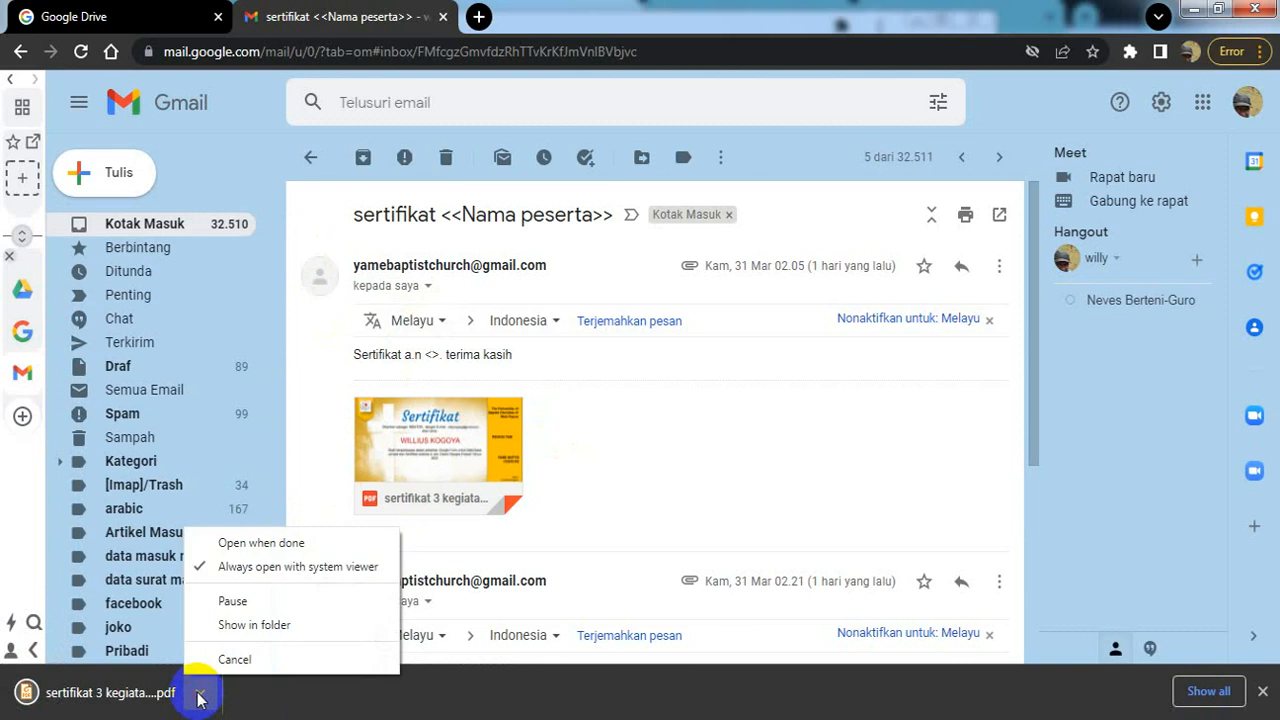
{"action": "left_click", "coordinate": [284, 550]}
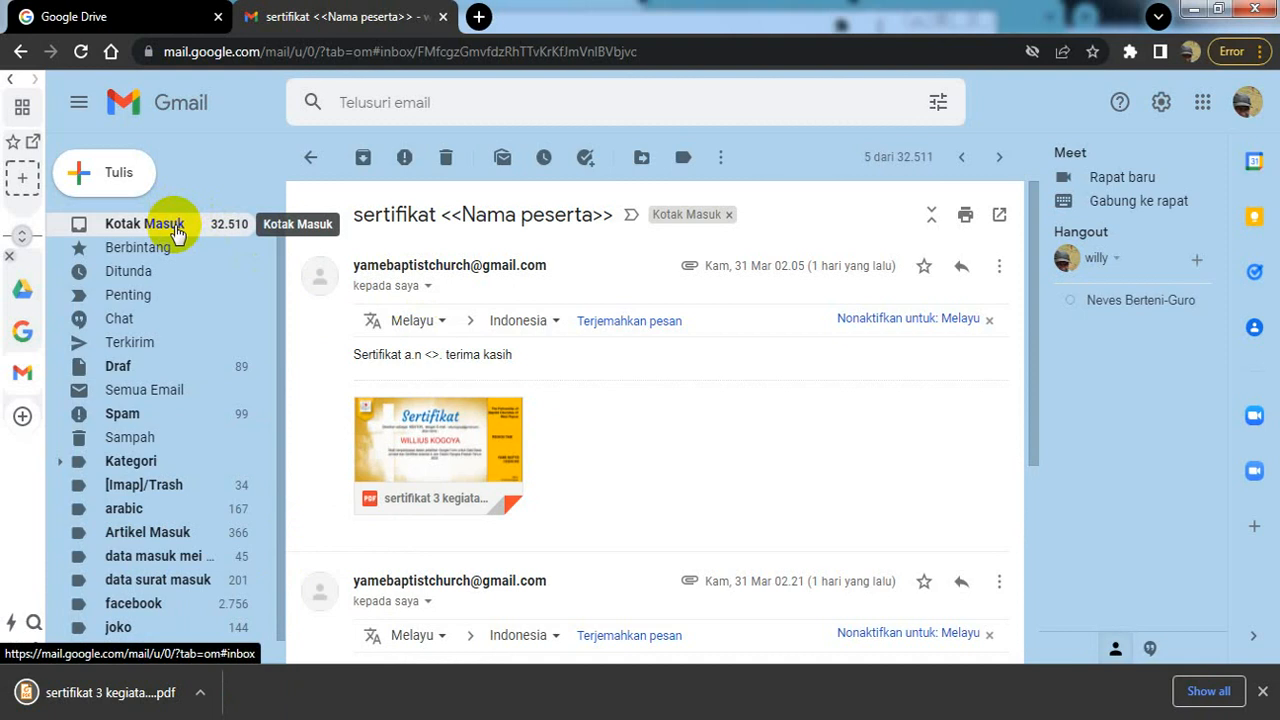
Step: Return to the inbox and check six unread conversations, from Biorhythm free to Editor Bisnis+Ekono
{"action": "left_click", "coordinate": [176, 231]}
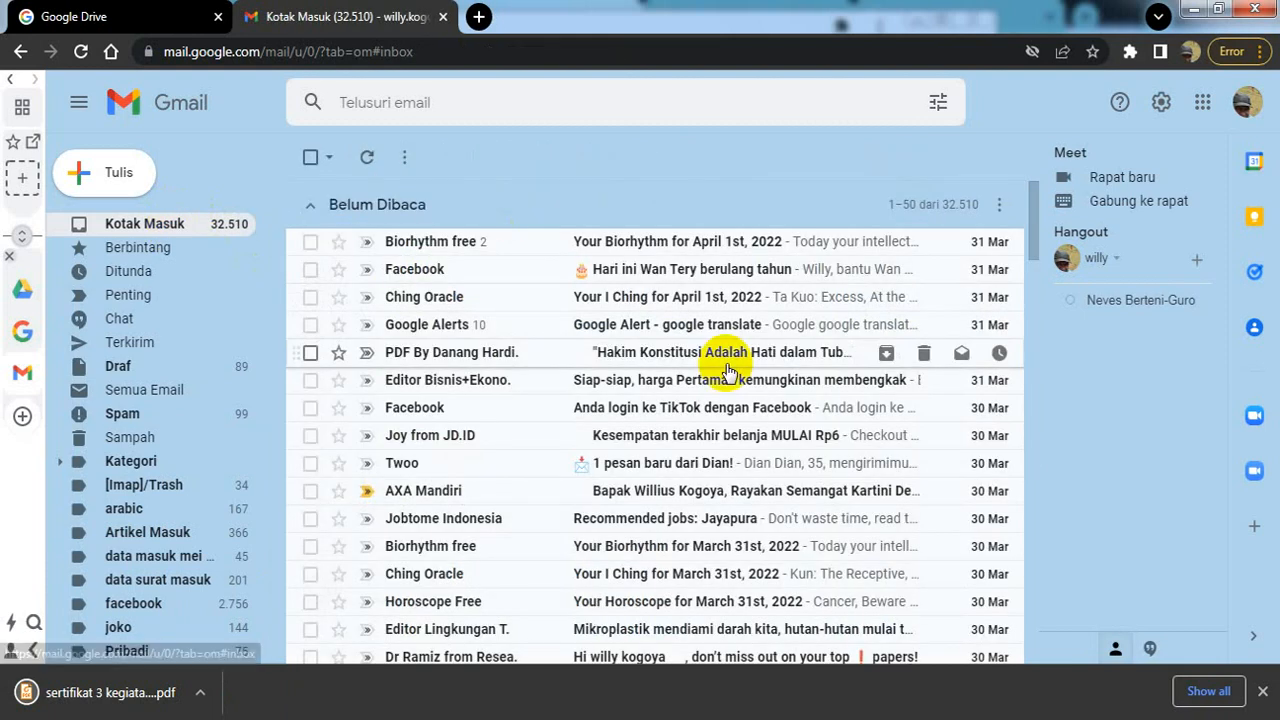
{"action": "left_click", "coordinate": [1036, 207]}
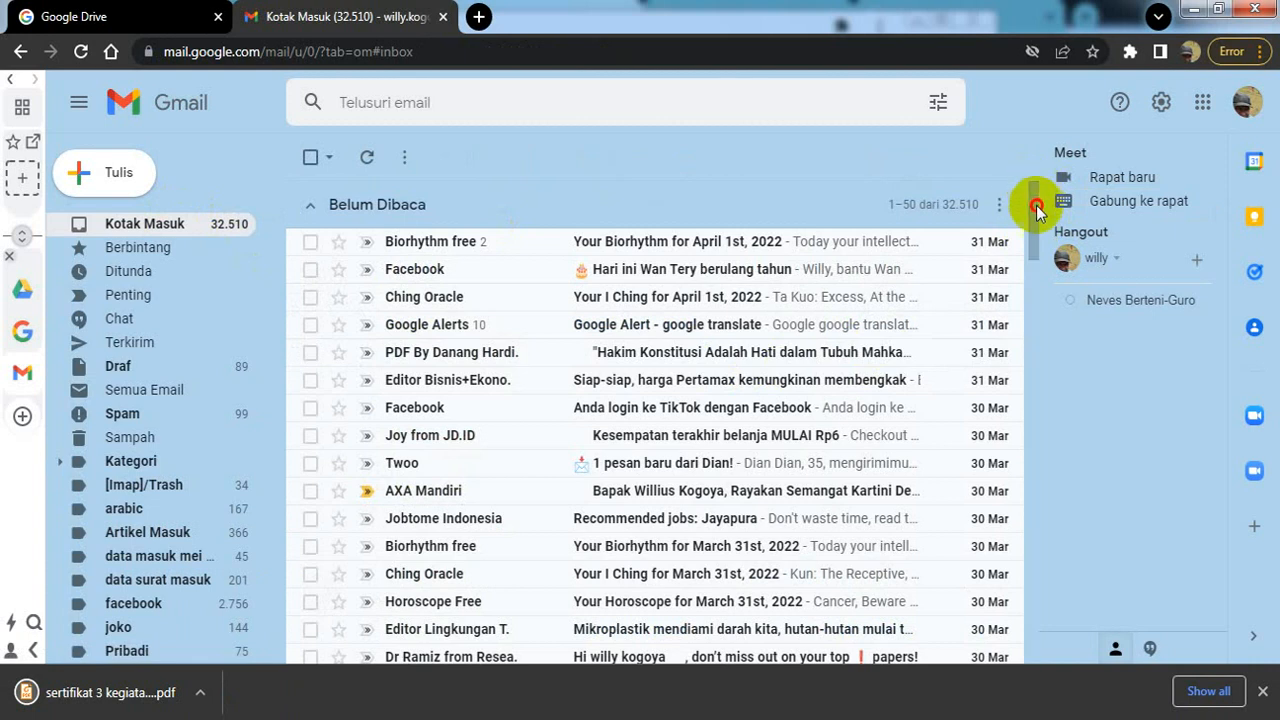
{"action": "left_click_drag", "start_coordinate": [1036, 207], "coordinate": [1034, 400]}
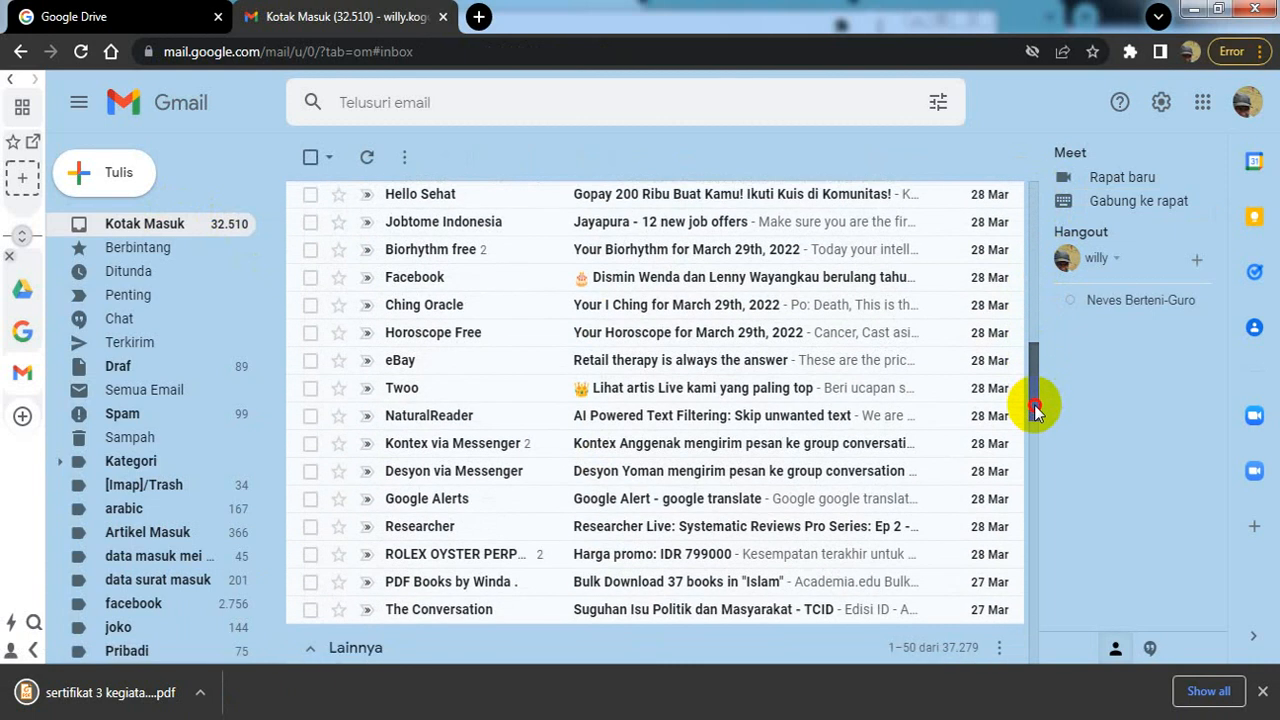
{"action": "left_click", "coordinate": [1031, 229]}
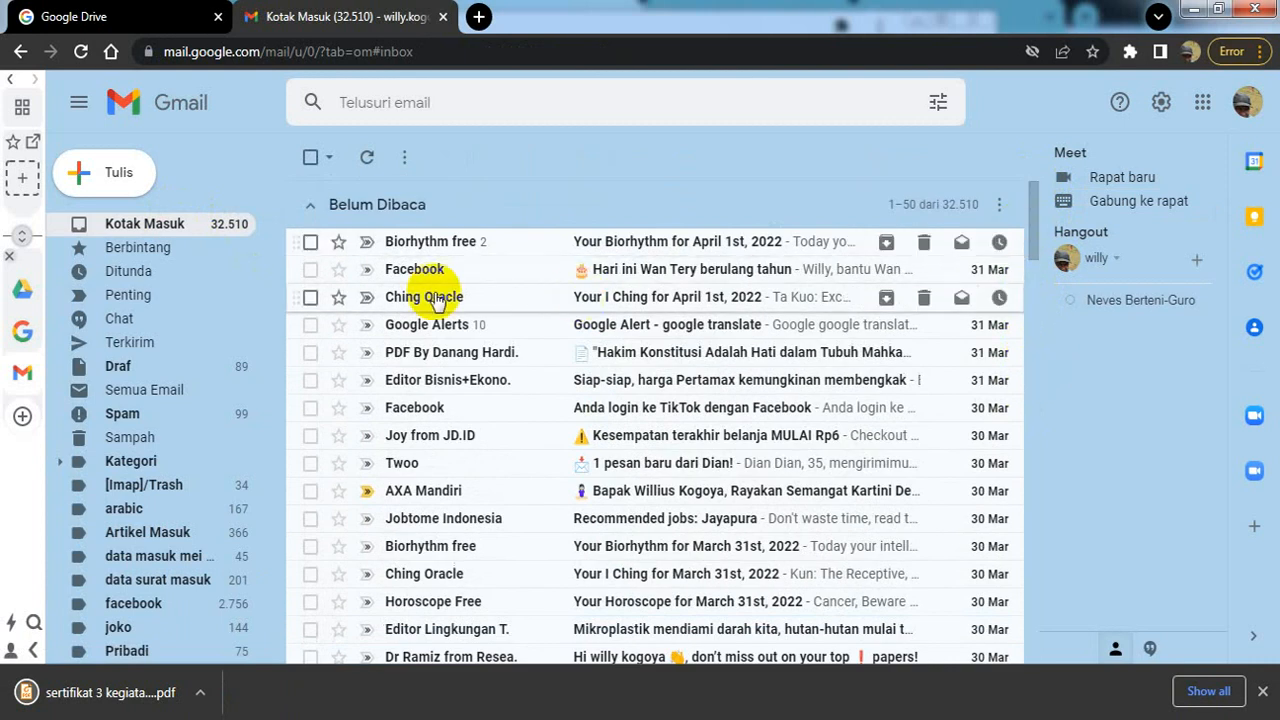
{"action": "left_click", "coordinate": [310, 242]}
{"action": "left_click", "coordinate": [310, 270]}
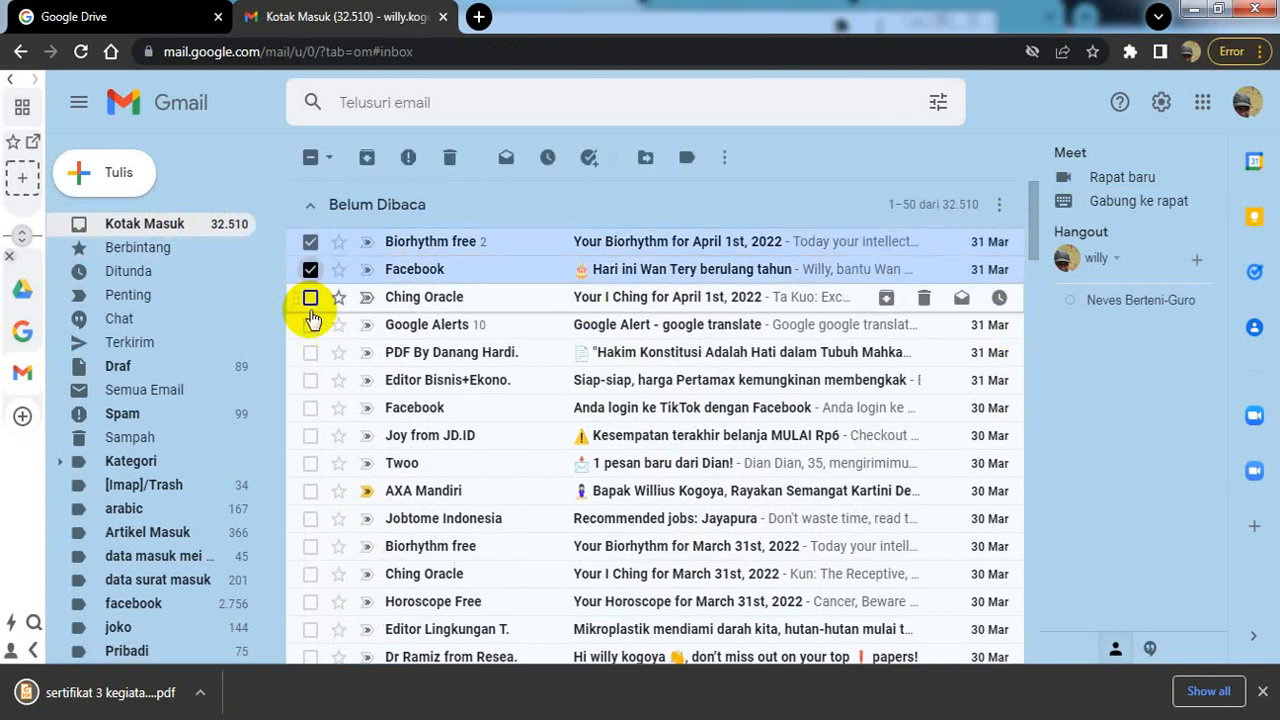
{"action": "left_click", "coordinate": [310, 297]}
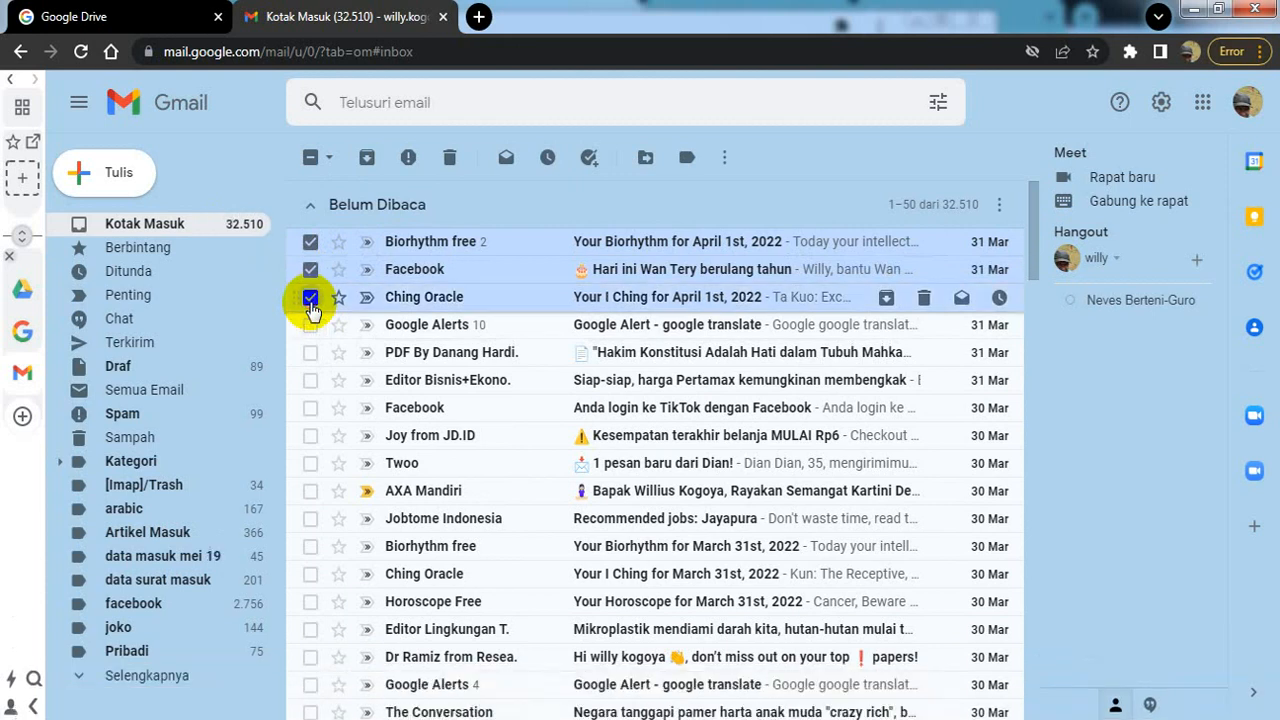
{"action": "left_click", "coordinate": [310, 326]}
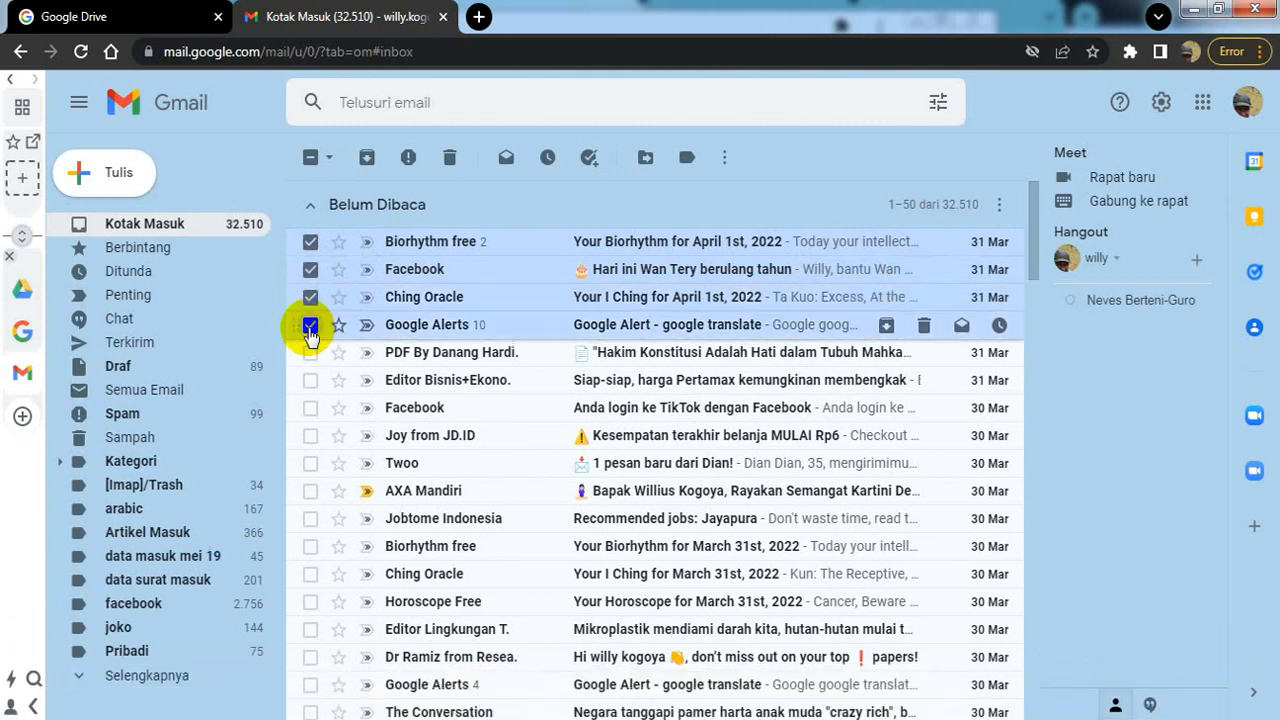
{"action": "left_click", "coordinate": [310, 352]}
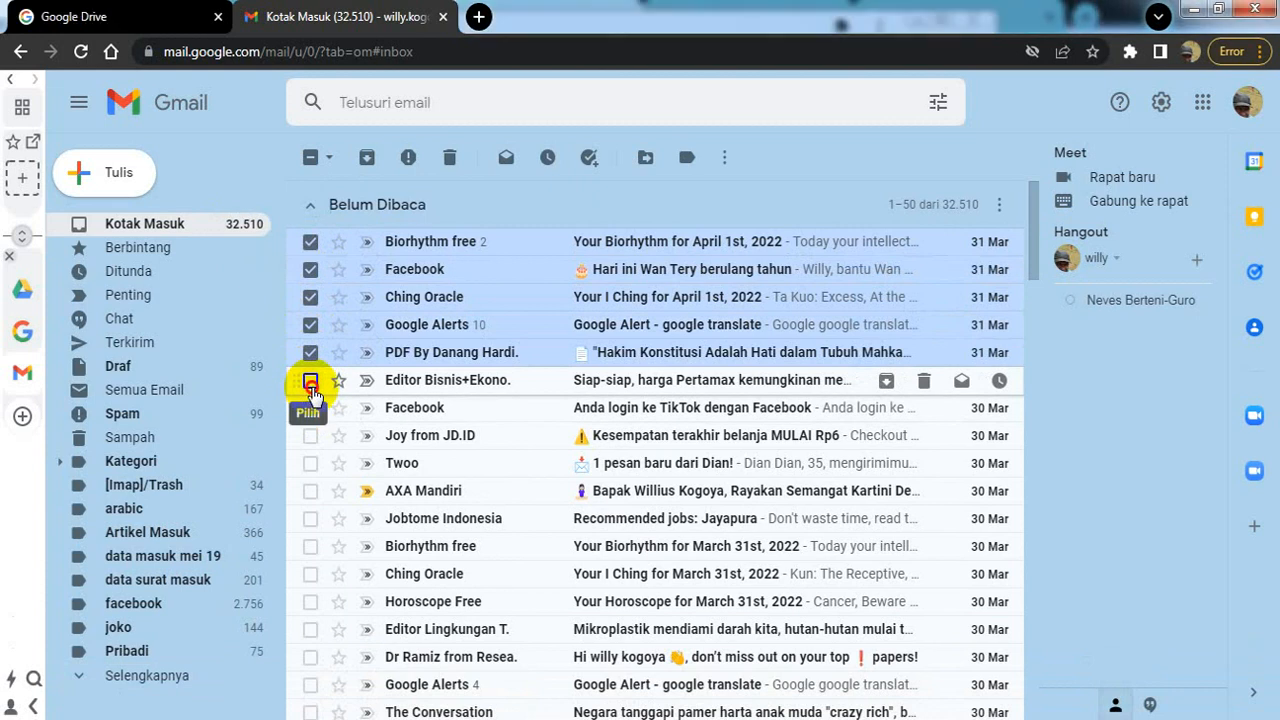
{"action": "left_click", "coordinate": [310, 381]}
Step: Check ten more conversations, from the 30 Mar Facebook login to Google Alerts 4, skipping AXA Mandiri
{"action": "left_click", "coordinate": [311, 408]}
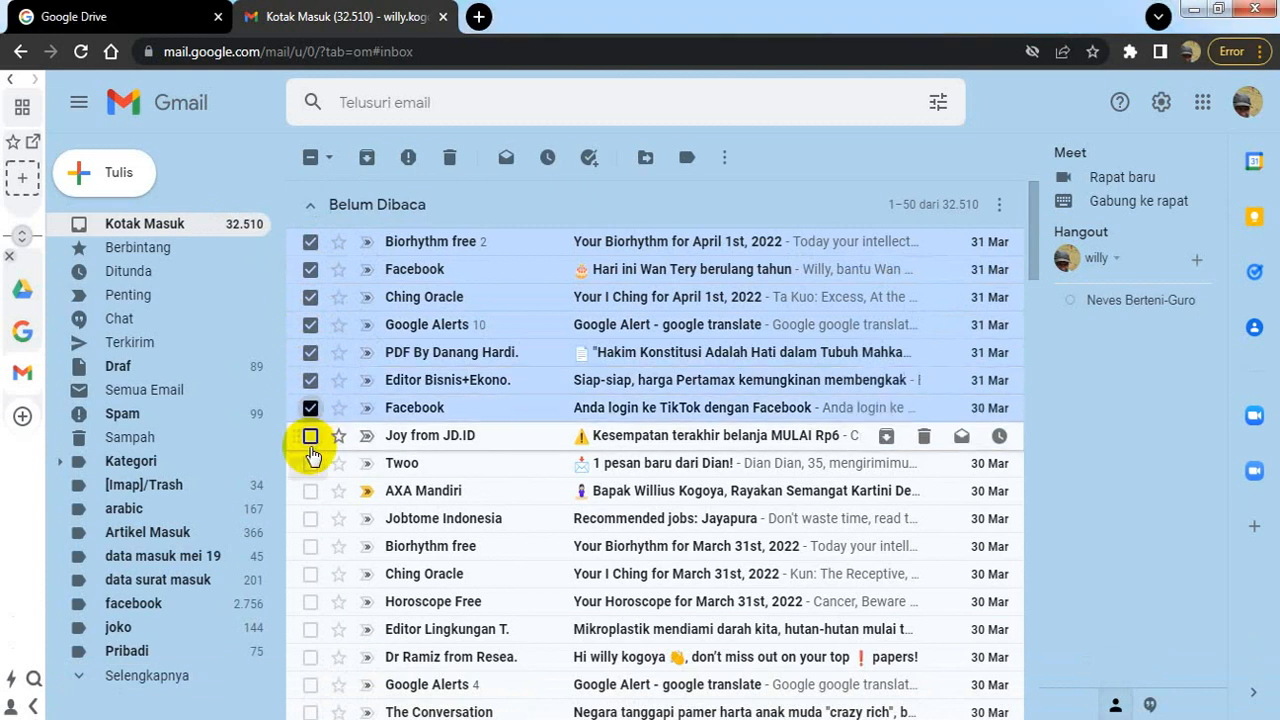
{"action": "left_click", "coordinate": [310, 435]}
{"action": "left_click", "coordinate": [310, 464]}
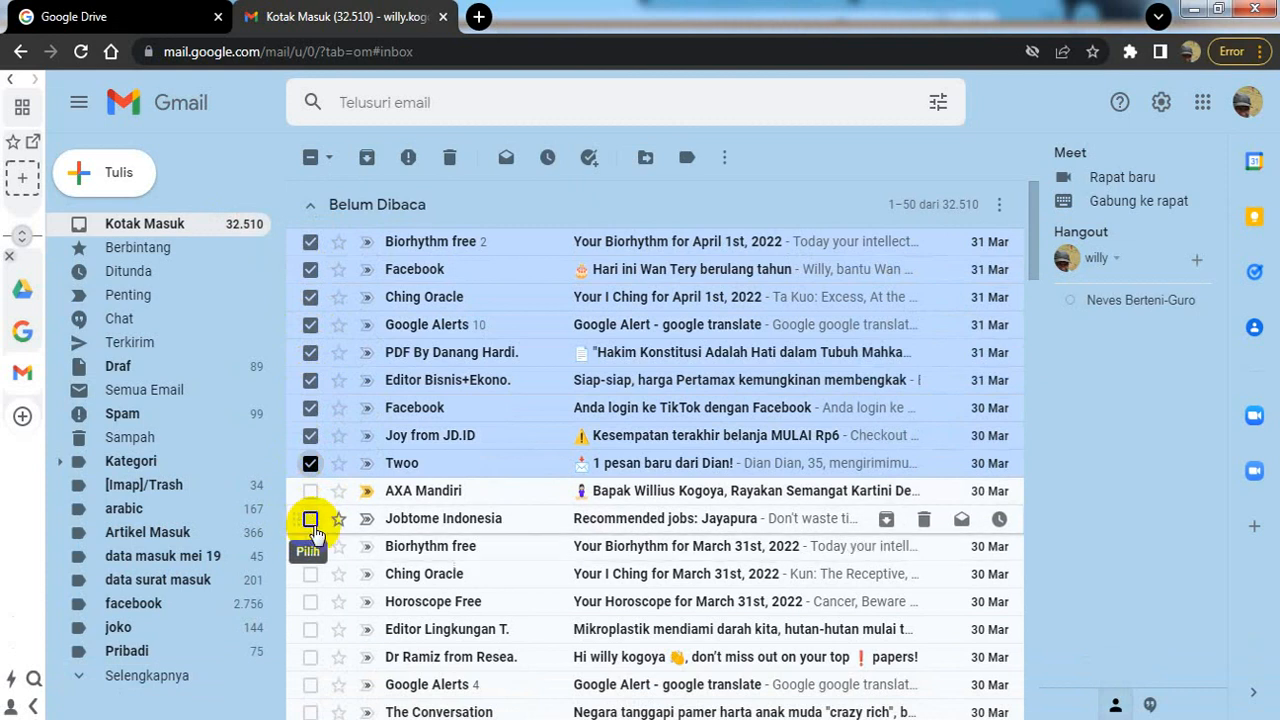
{"action": "left_click", "coordinate": [310, 520]}
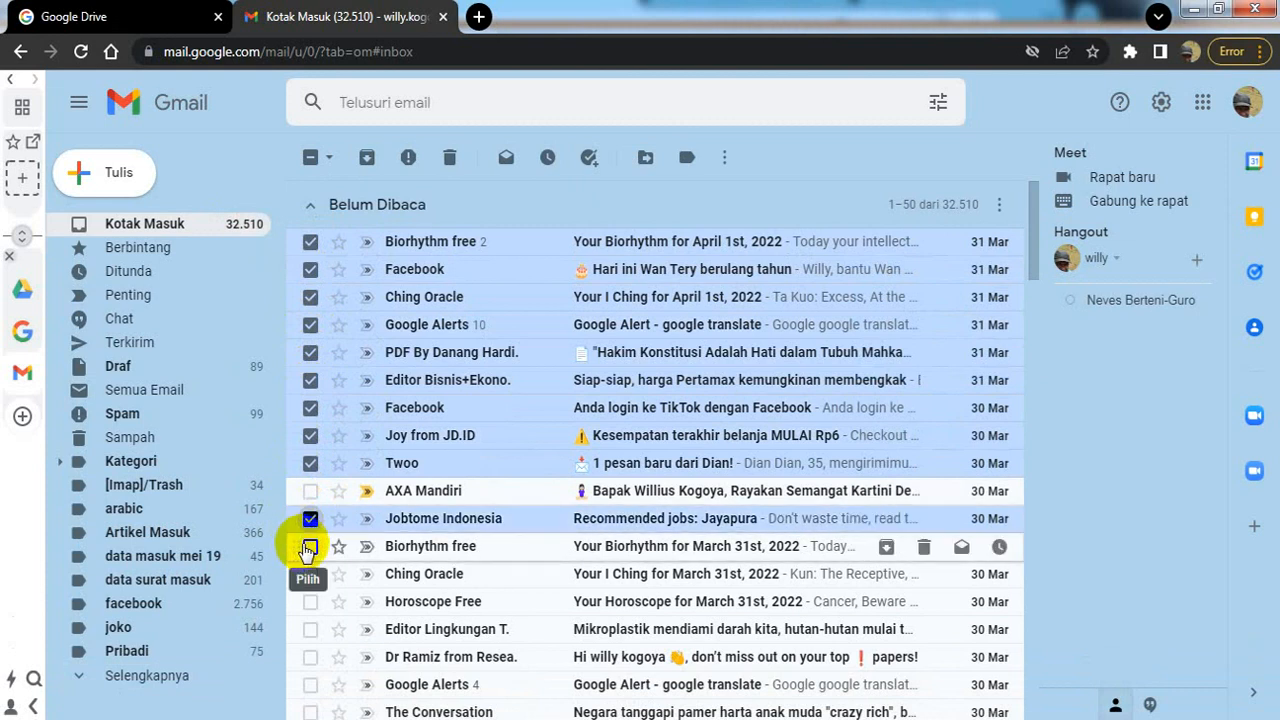
{"action": "left_click", "coordinate": [310, 547]}
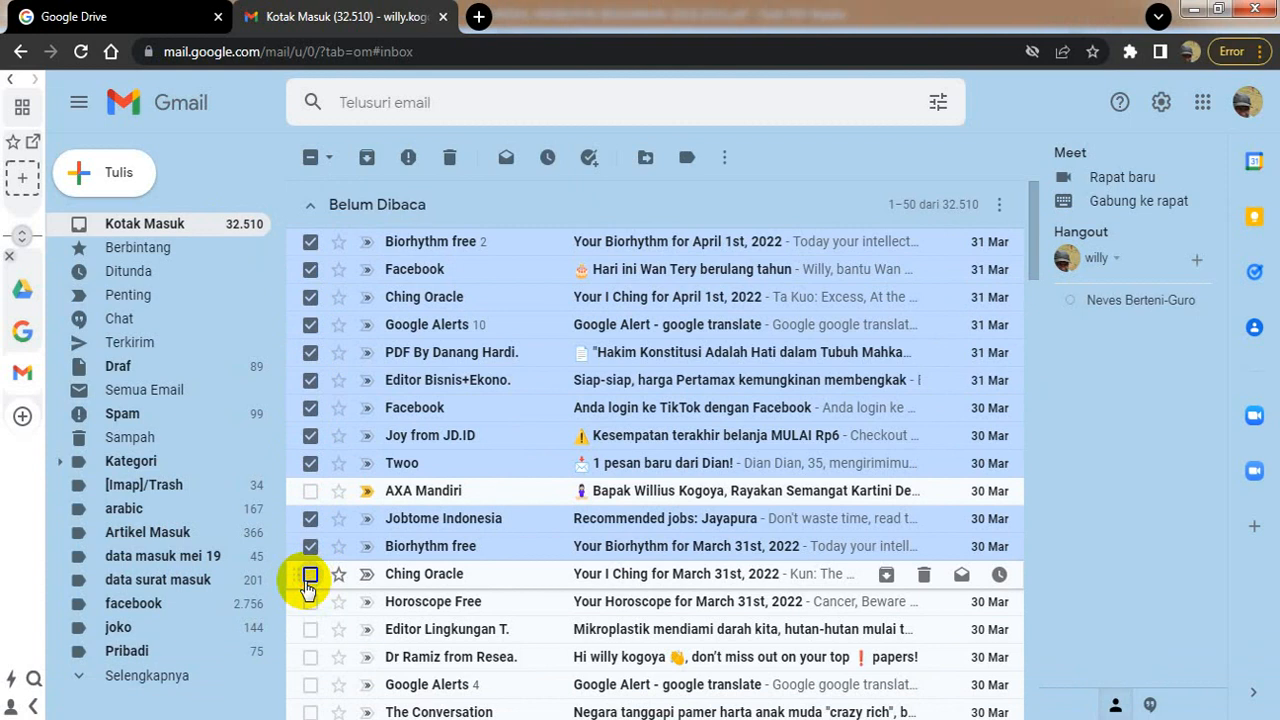
{"action": "left_click", "coordinate": [310, 575]}
{"action": "left_click", "coordinate": [310, 603]}
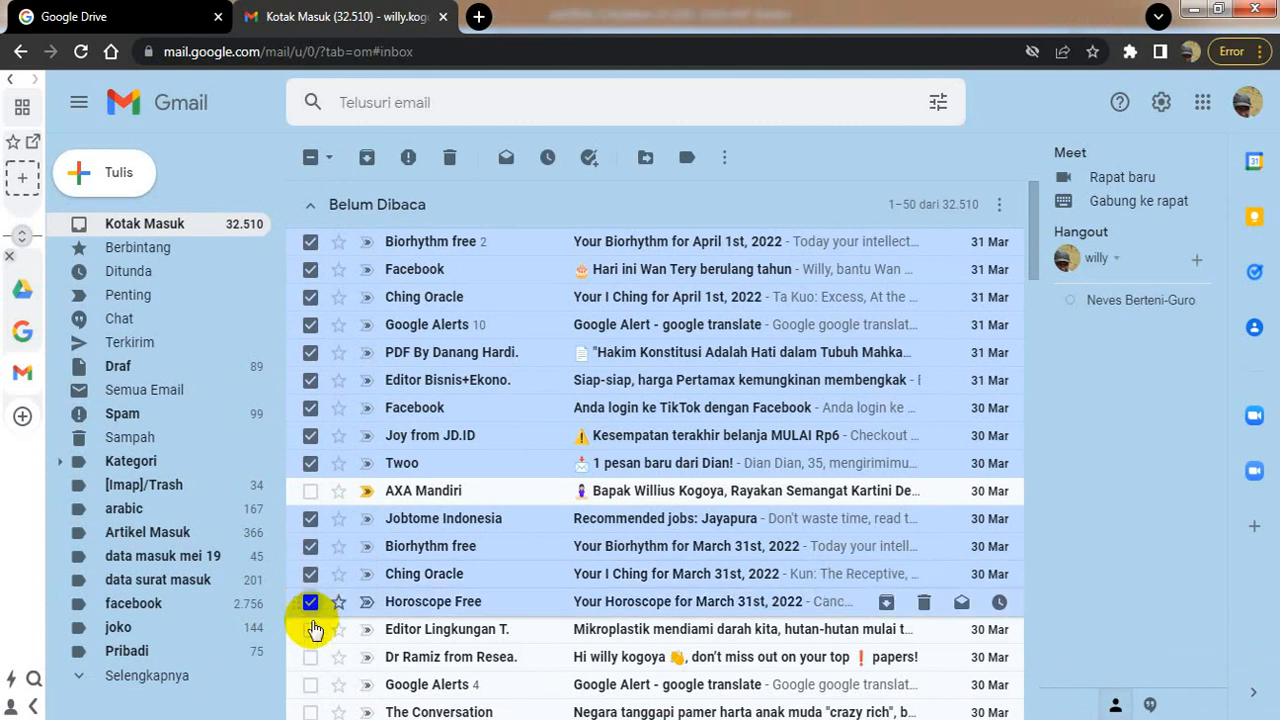
{"action": "left_click", "coordinate": [310, 630]}
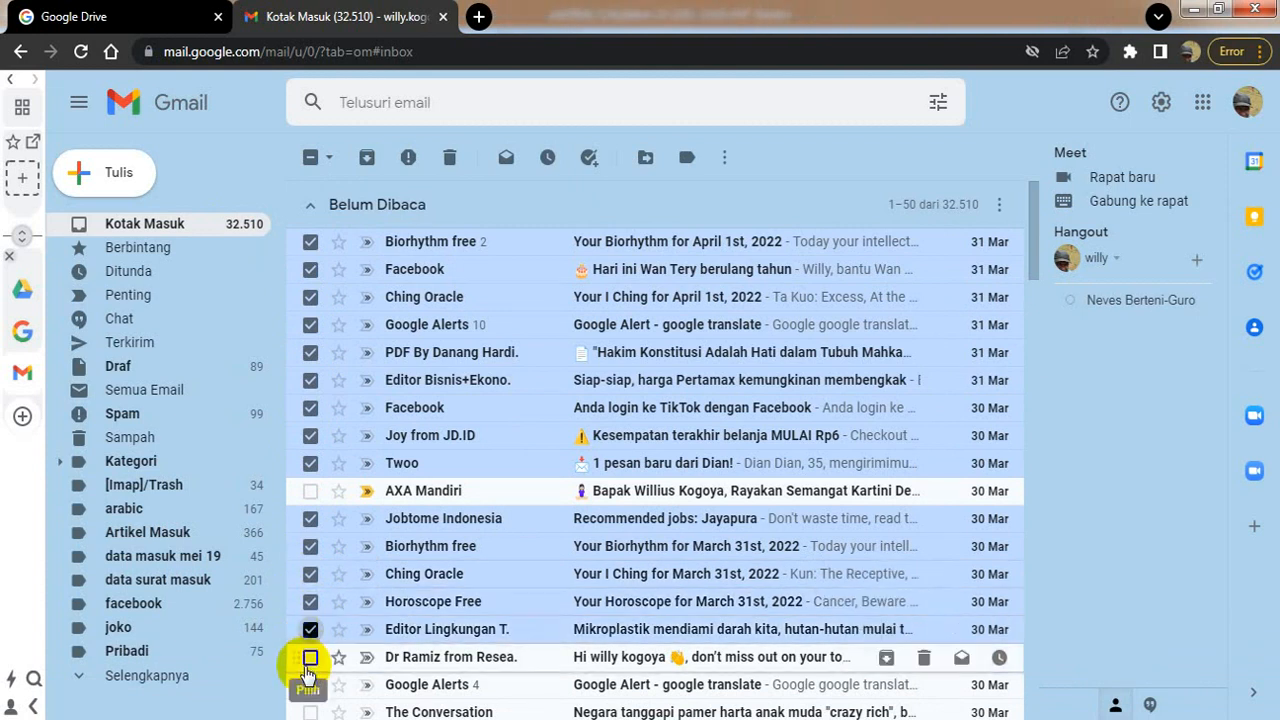
{"action": "left_click", "coordinate": [310, 658]}
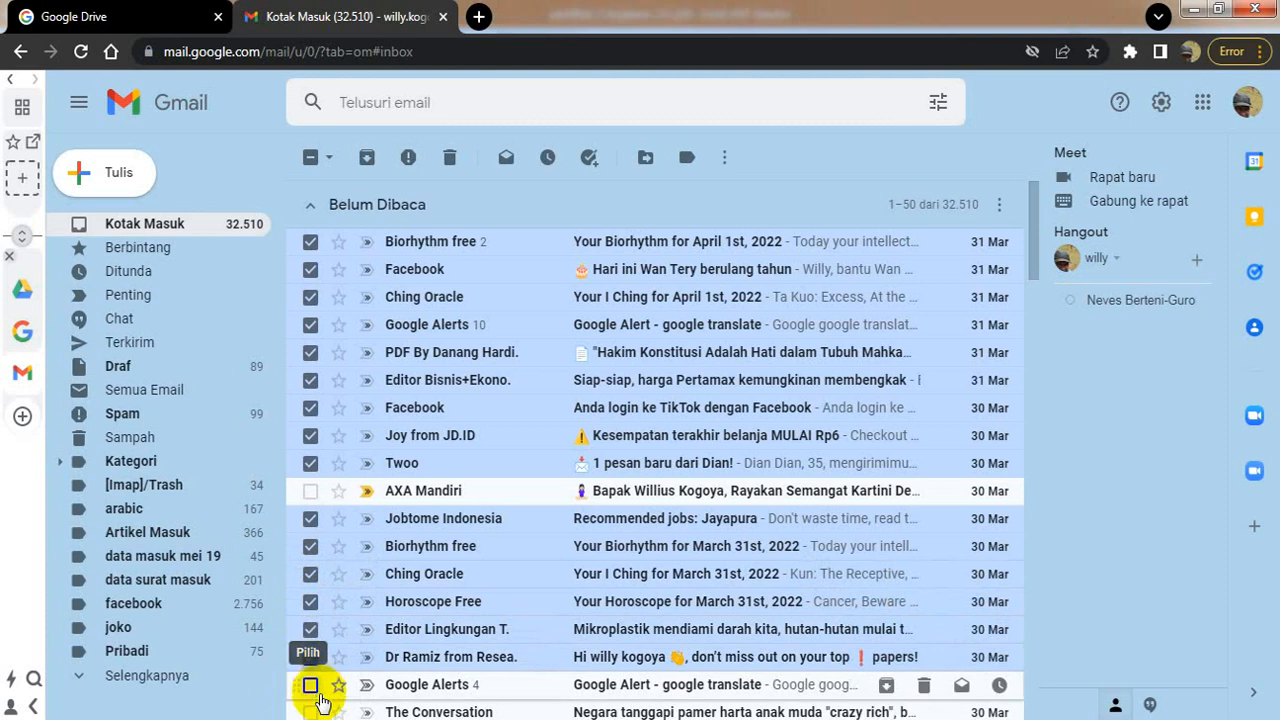
{"action": "left_click", "coordinate": [310, 685]}
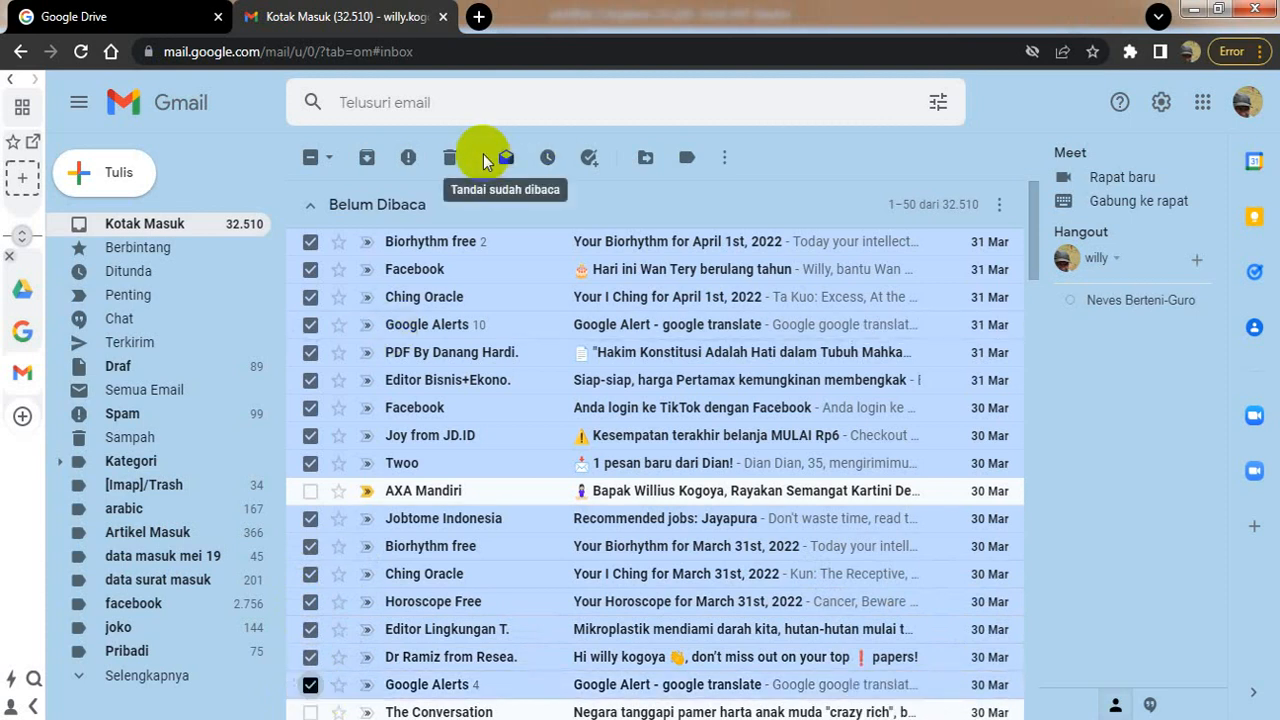
Step: Trash the sixteen checked conversations, reload Kotak Masuk, and bring up the certificate in Foxit PDF Reader
{"action": "left_click", "coordinate": [450, 160]}
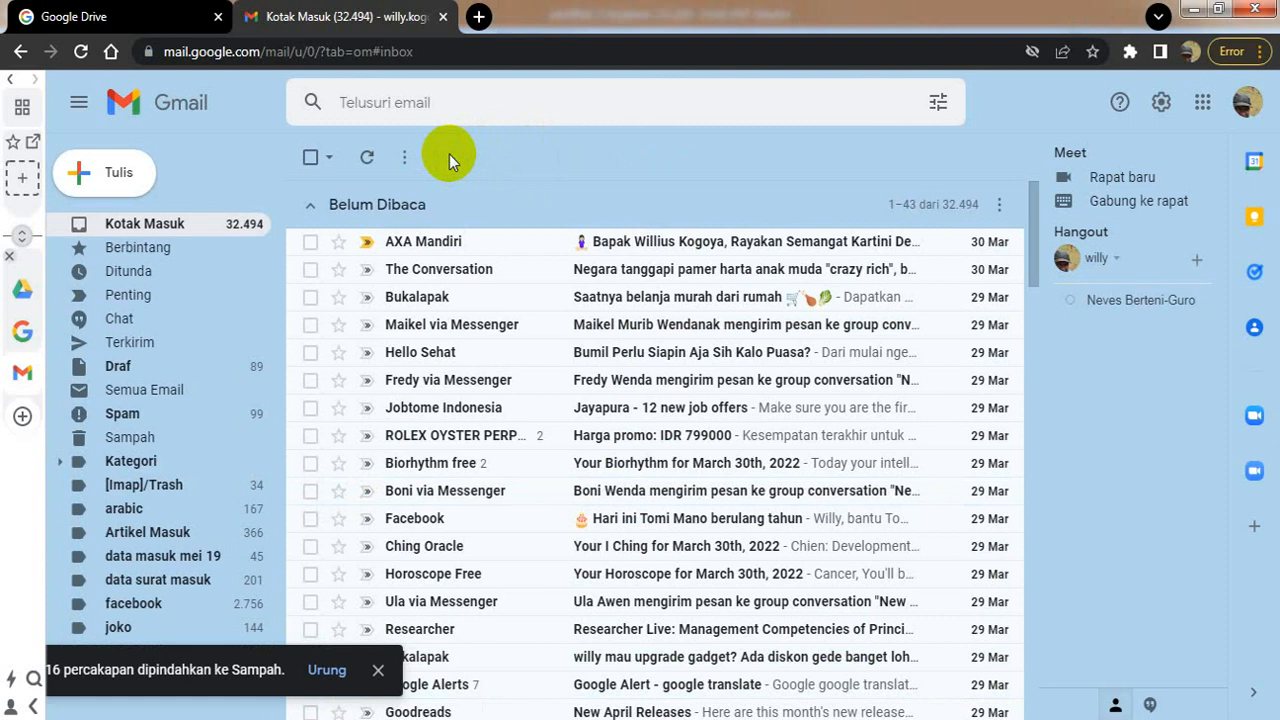
{"action": "left_click", "coordinate": [311, 243]}
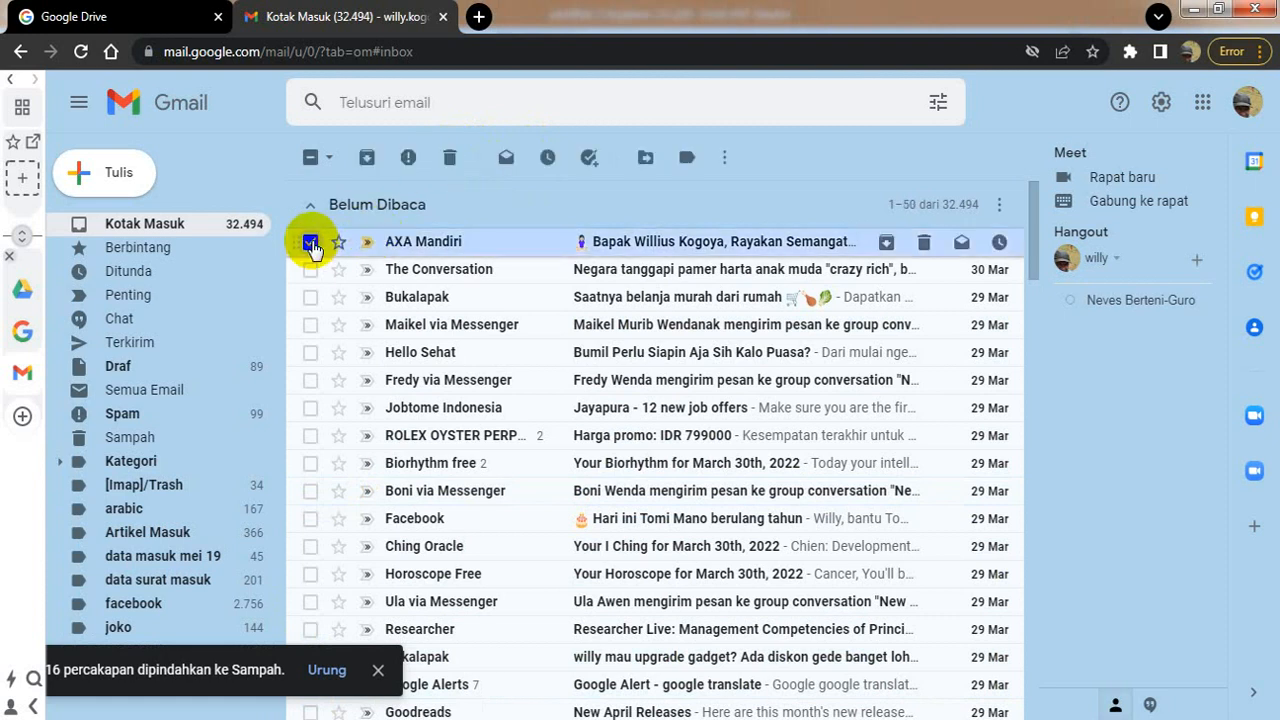
{"action": "left_click", "coordinate": [310, 242]}
{"action": "left_click", "coordinate": [310, 270]}
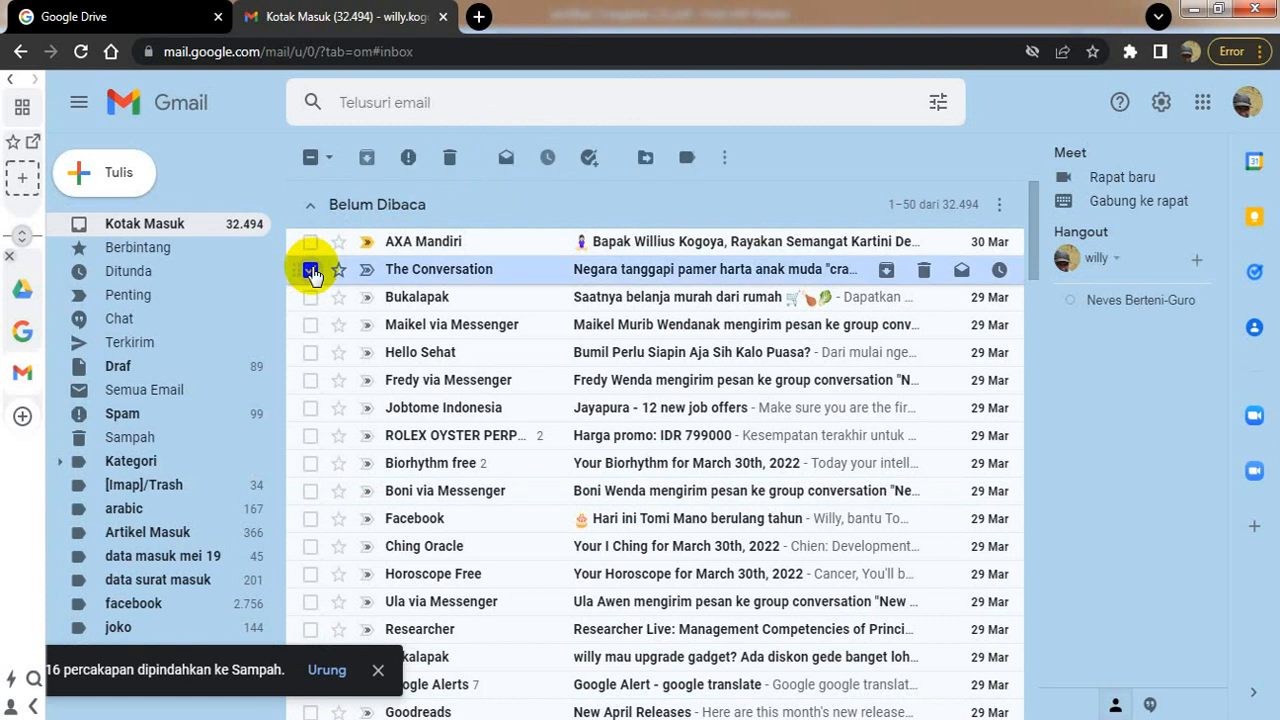
{"action": "left_click", "coordinate": [310, 270]}
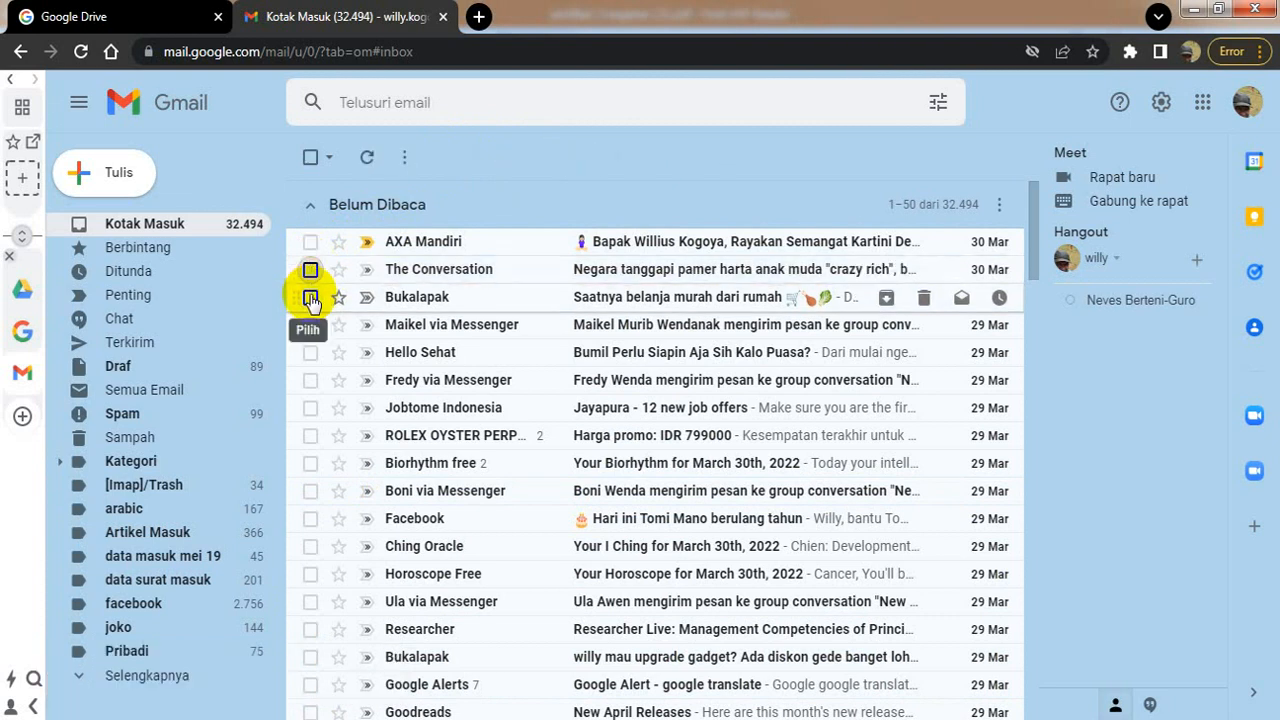
{"action": "left_click", "coordinate": [185, 228]}
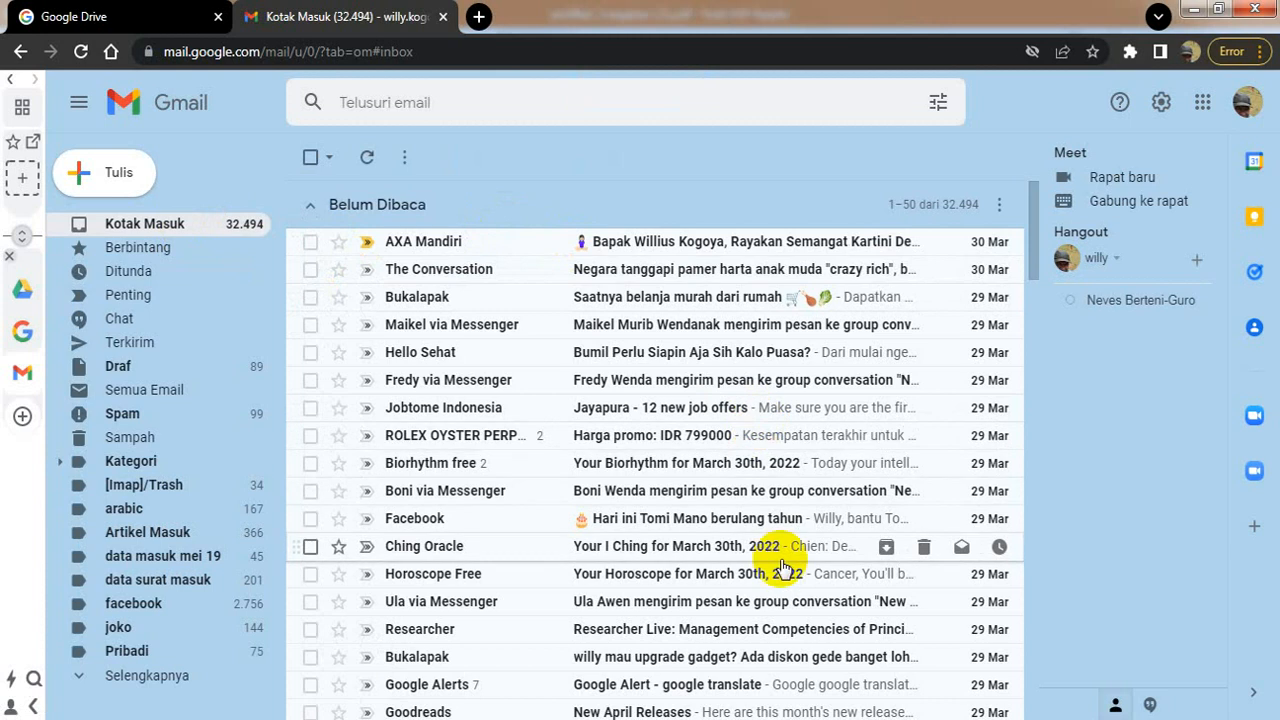
{"action": "left_click", "coordinate": [833, 718]}
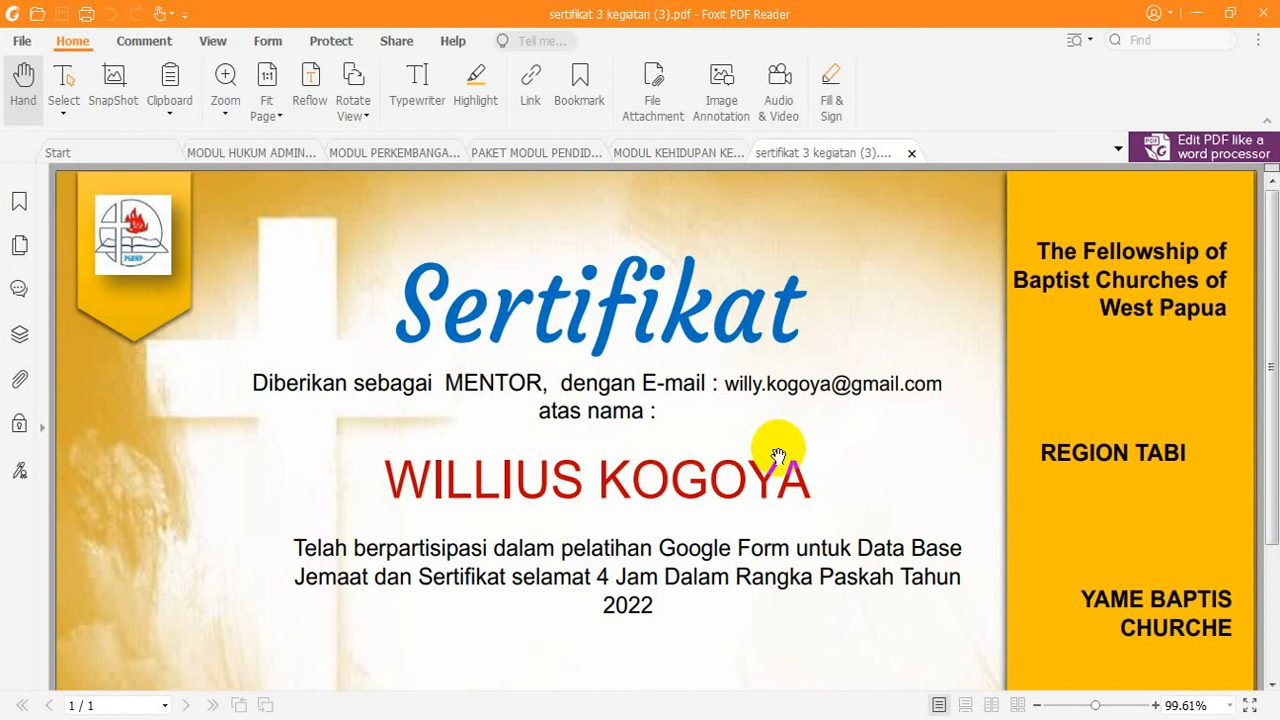
Step: Close the sertifikat 3 kegiatan PDF and minimize Foxit to return to the Gmail inbox
{"action": "left_click", "coordinate": [911, 155]}
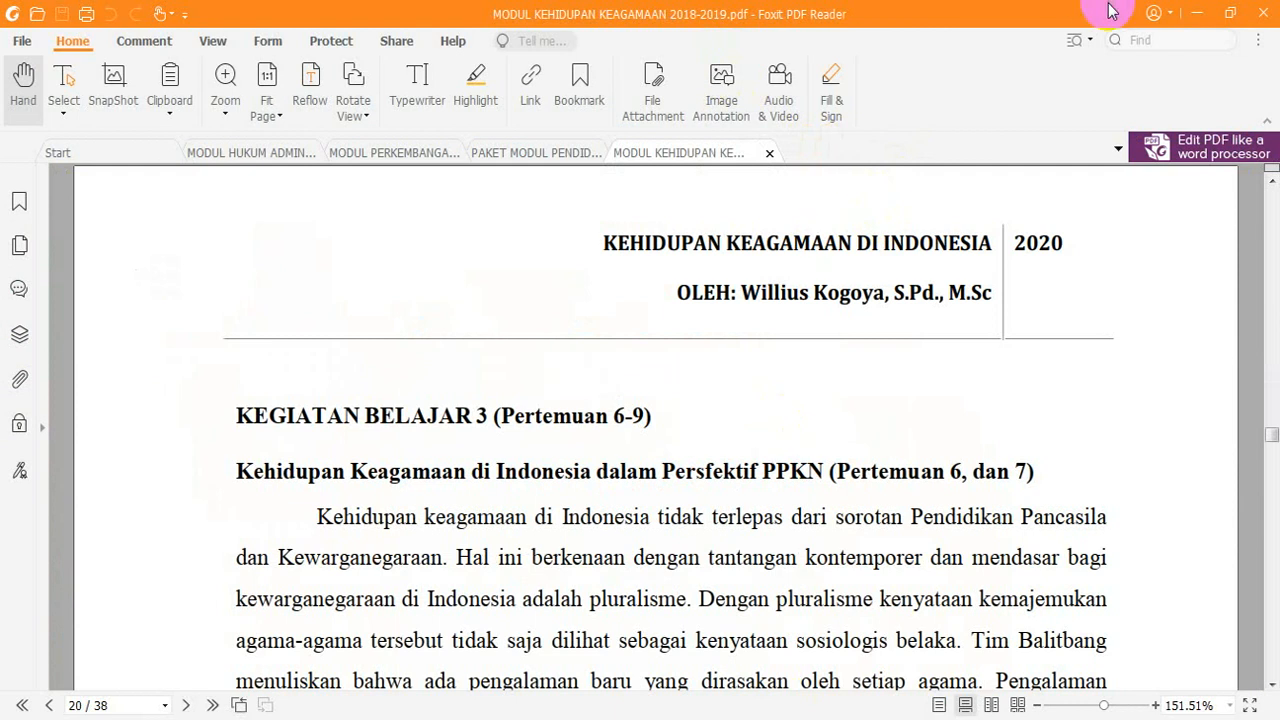
{"action": "left_click", "coordinate": [1206, 20]}
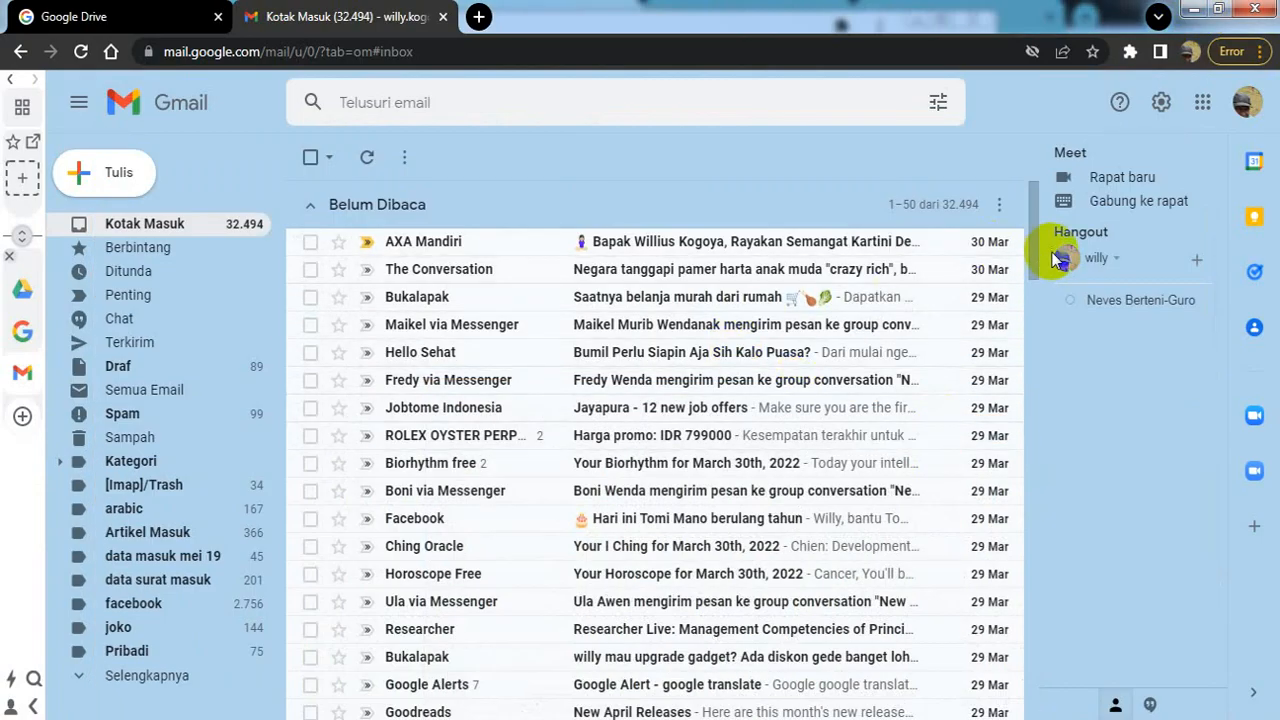
Step: Refresh the inbox, check Spam, then open Semua Email with the certificate email on top
{"action": "left_click_drag", "start_coordinate": [1037, 251], "coordinate": [1038, 210]}
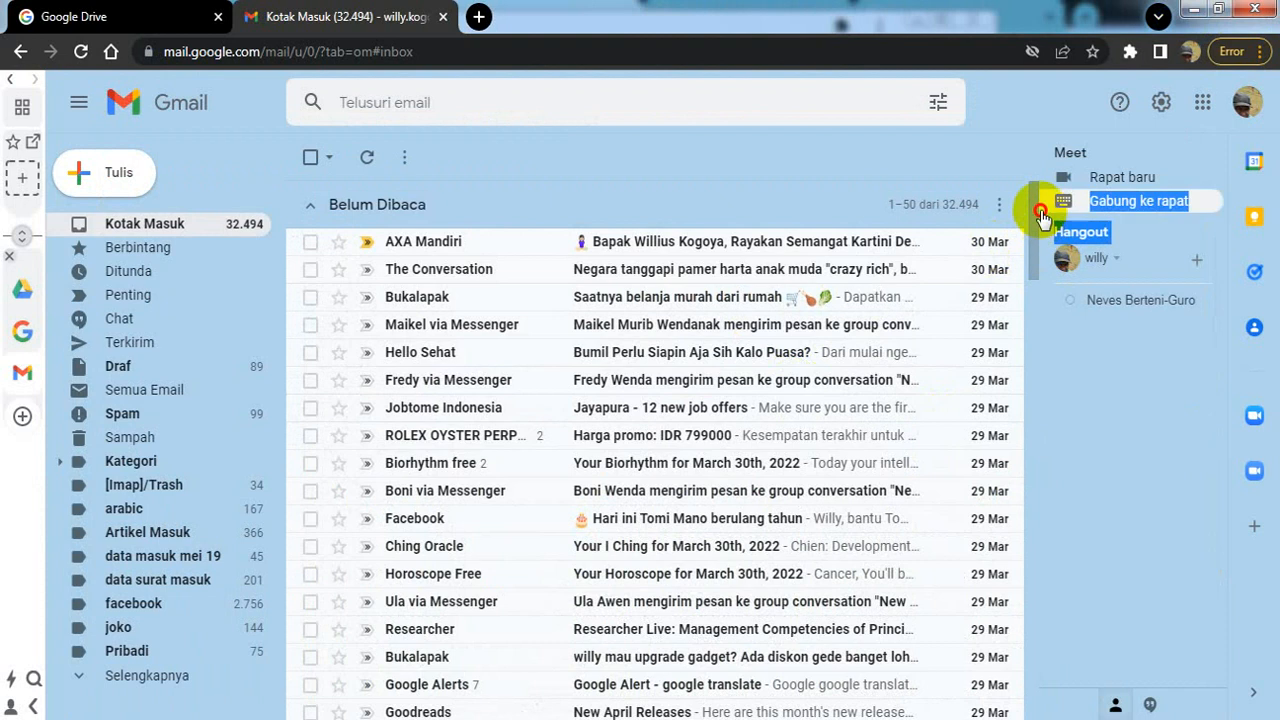
{"action": "left_click", "coordinate": [190, 228]}
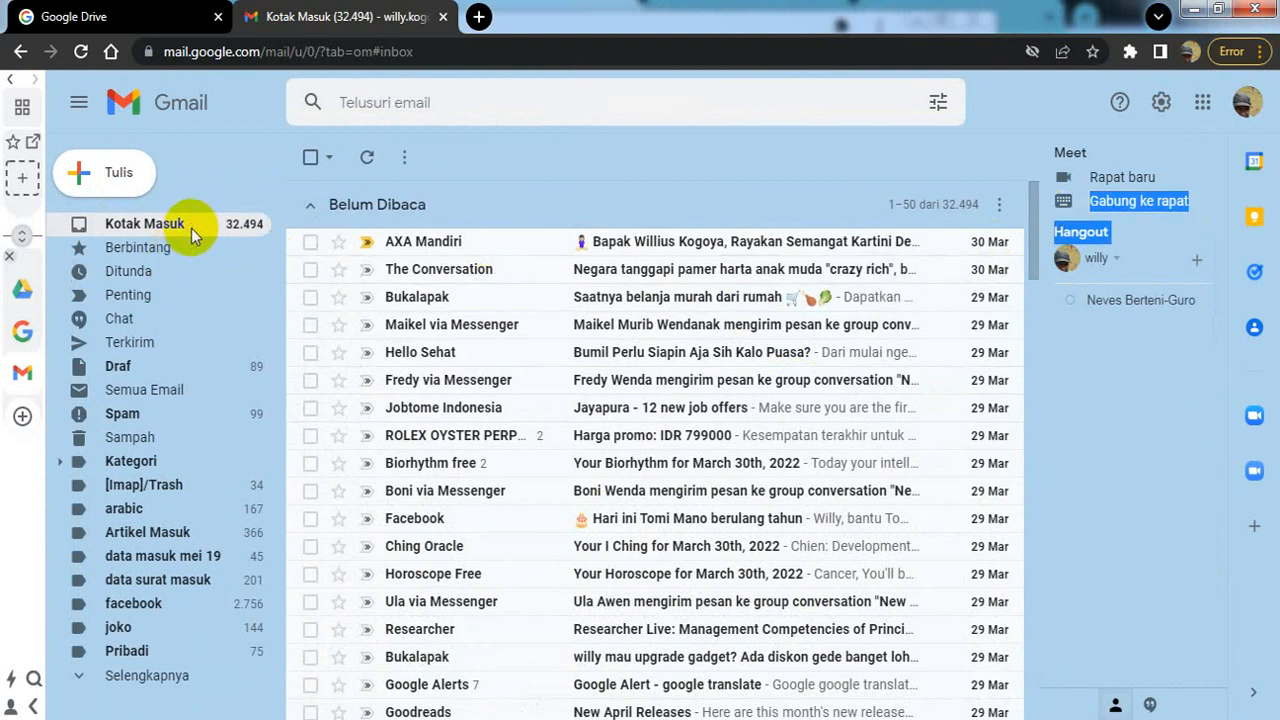
{"action": "left_click", "coordinate": [363, 160]}
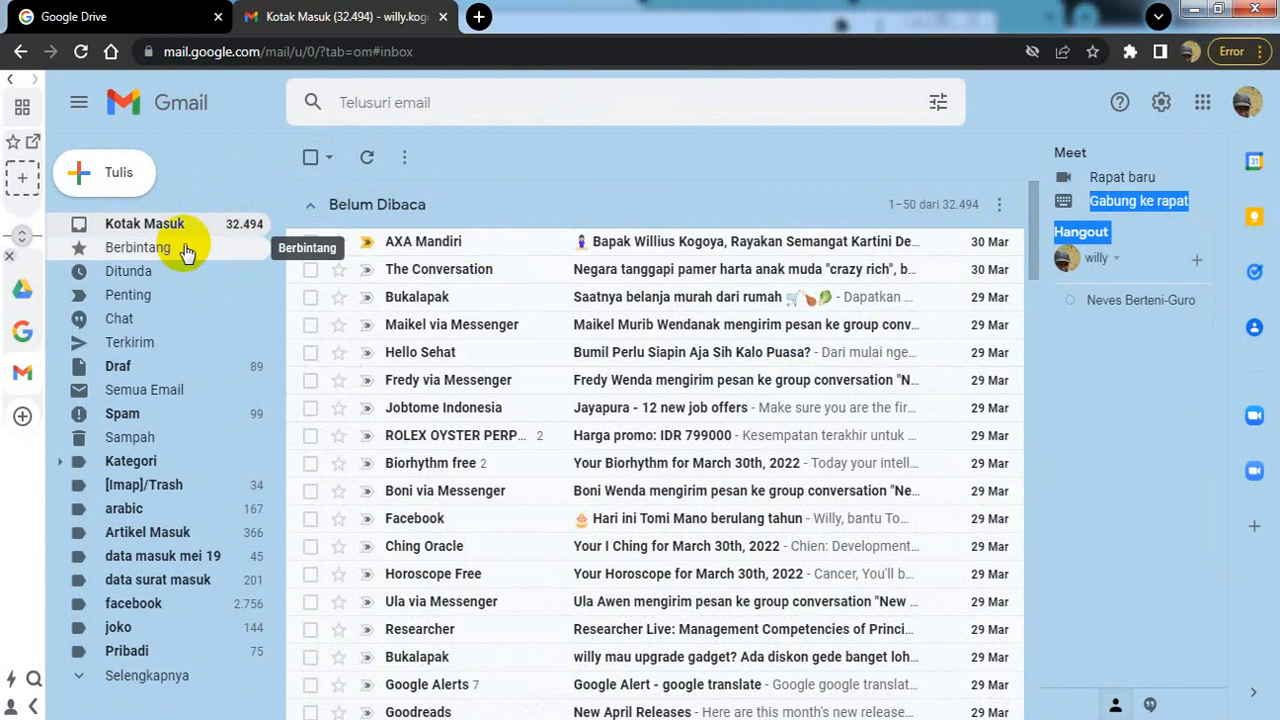
{"action": "left_click", "coordinate": [122, 416]}
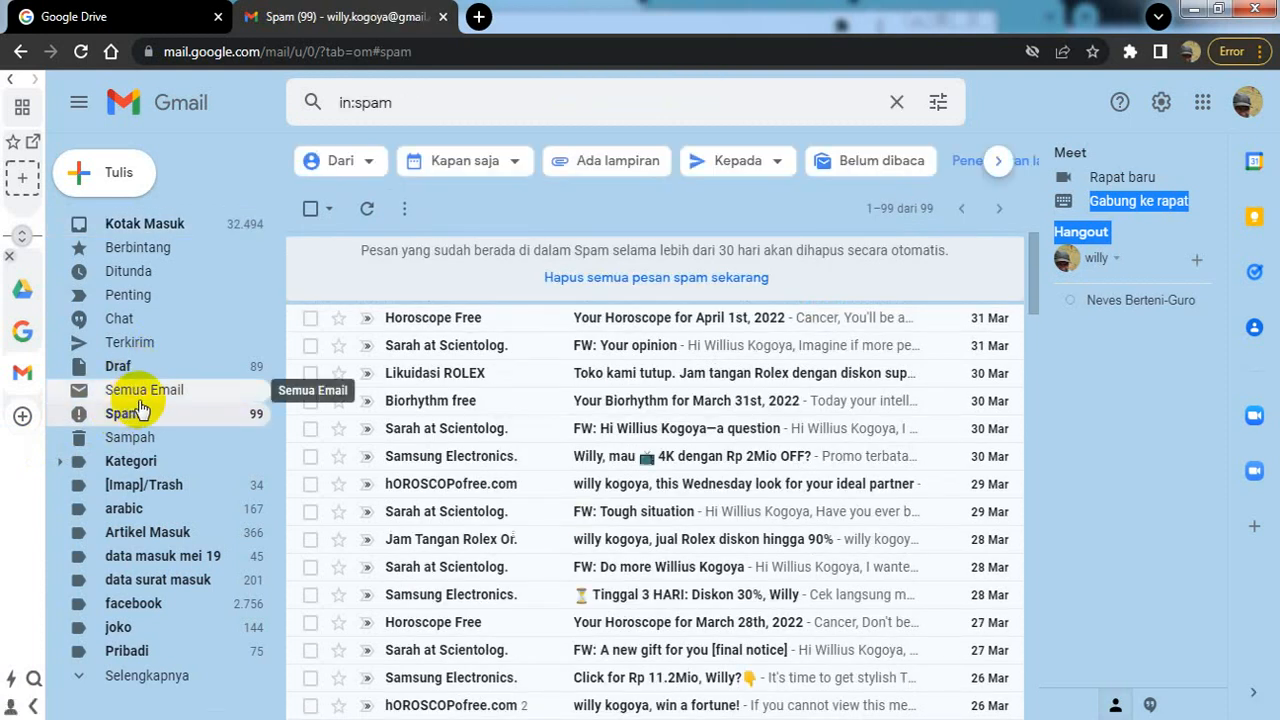
{"action": "left_click", "coordinate": [139, 402]}
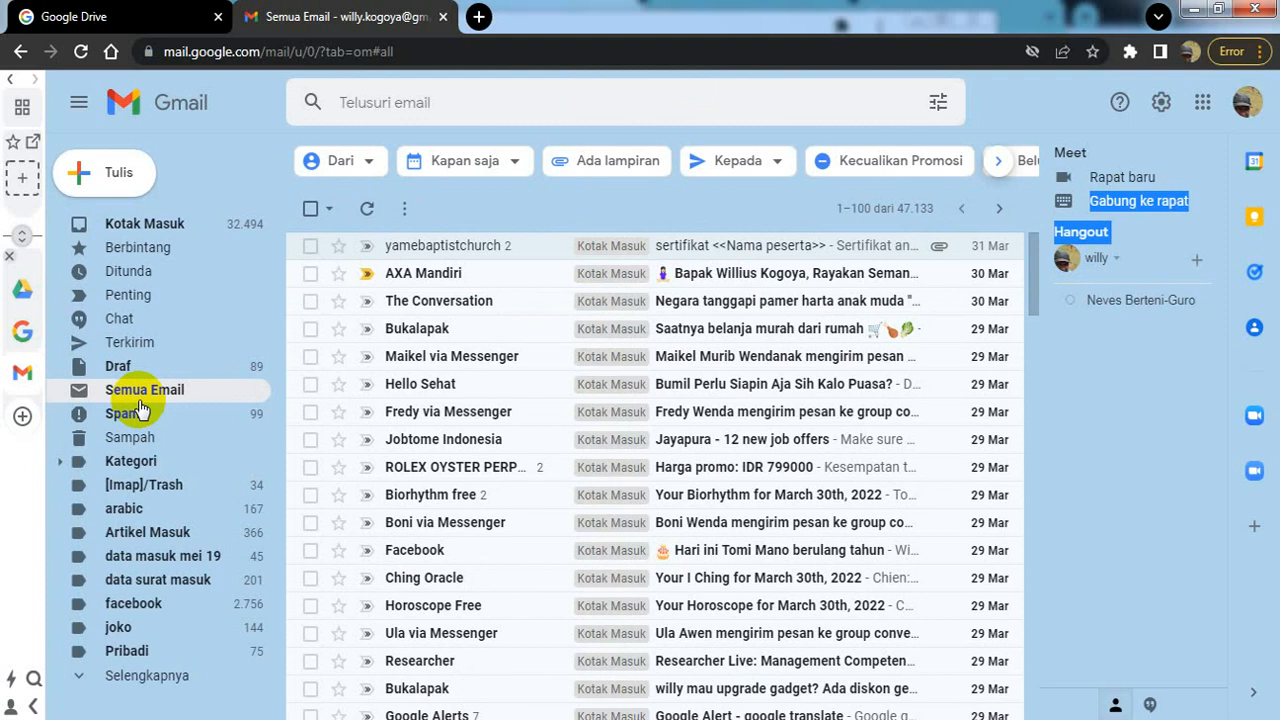
Step: Glance at the certificate email, then minimize Gmail and bring the SERTIFIKAT 4 KEGIATAN (Jawaban) sheet forward
{"action": "left_click", "coordinate": [816, 255]}
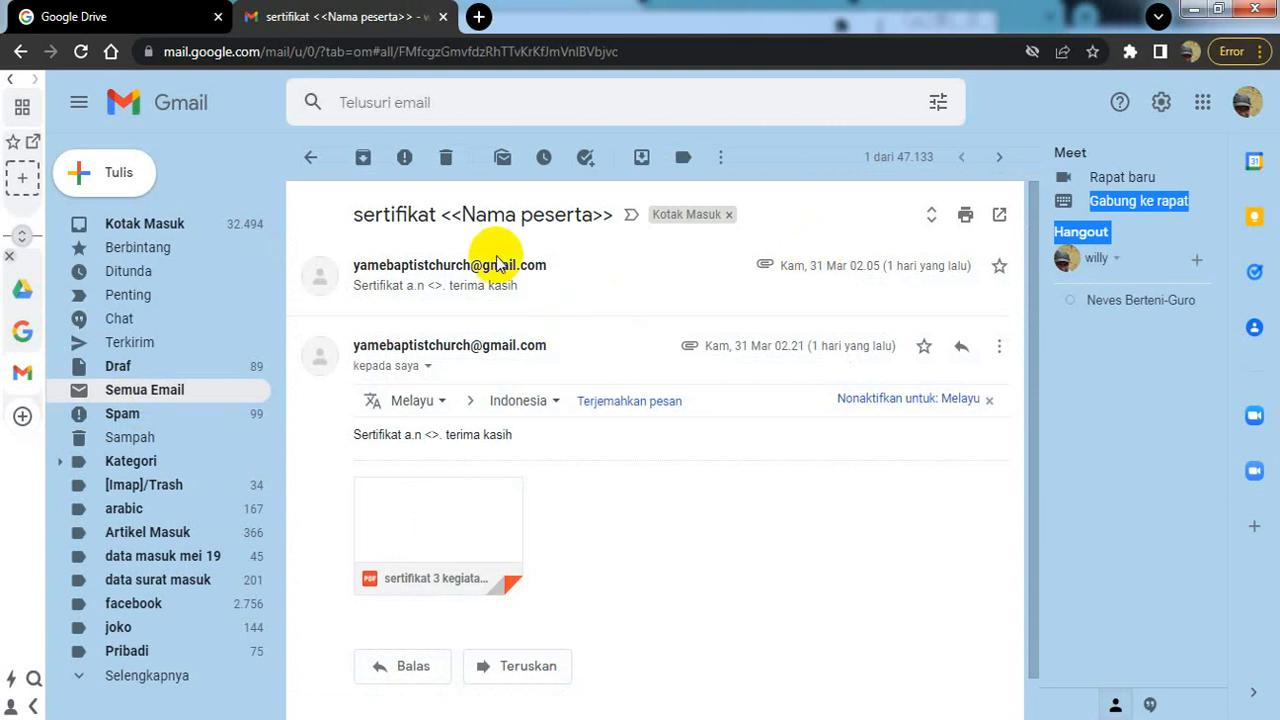
{"action": "left_click", "coordinate": [19, 52]}
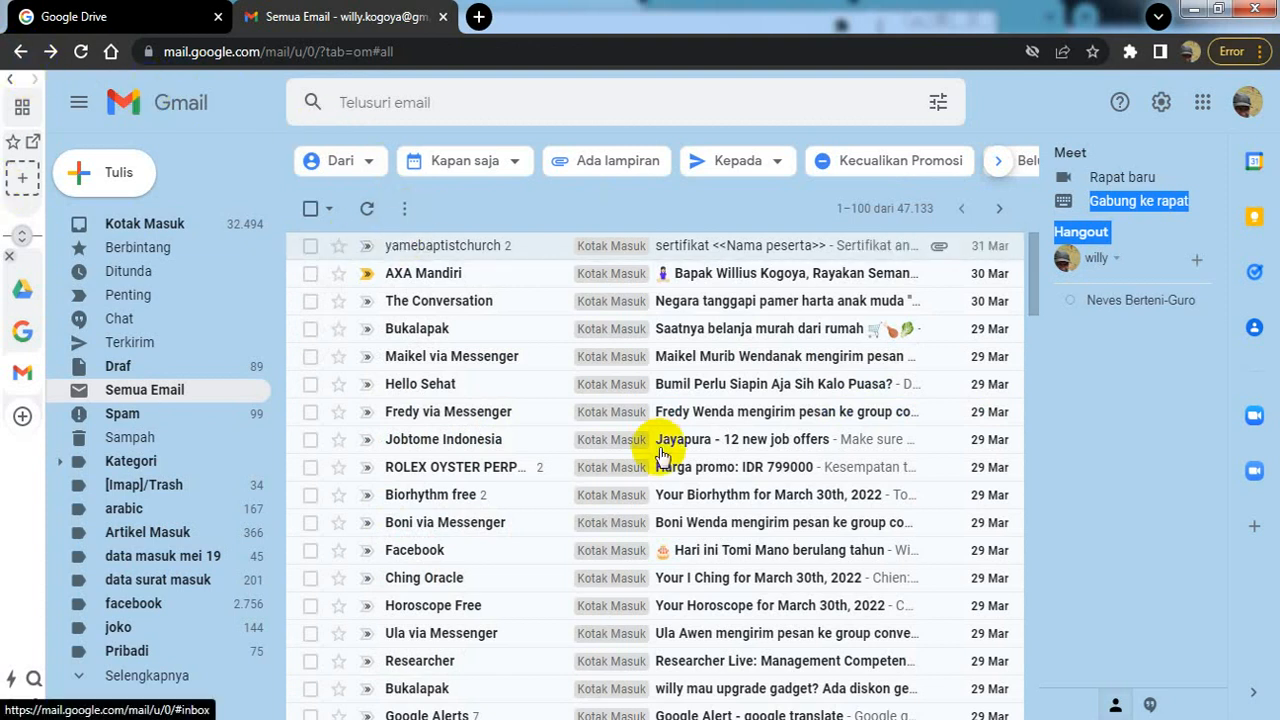
{"action": "left_click", "coordinate": [1192, 12]}
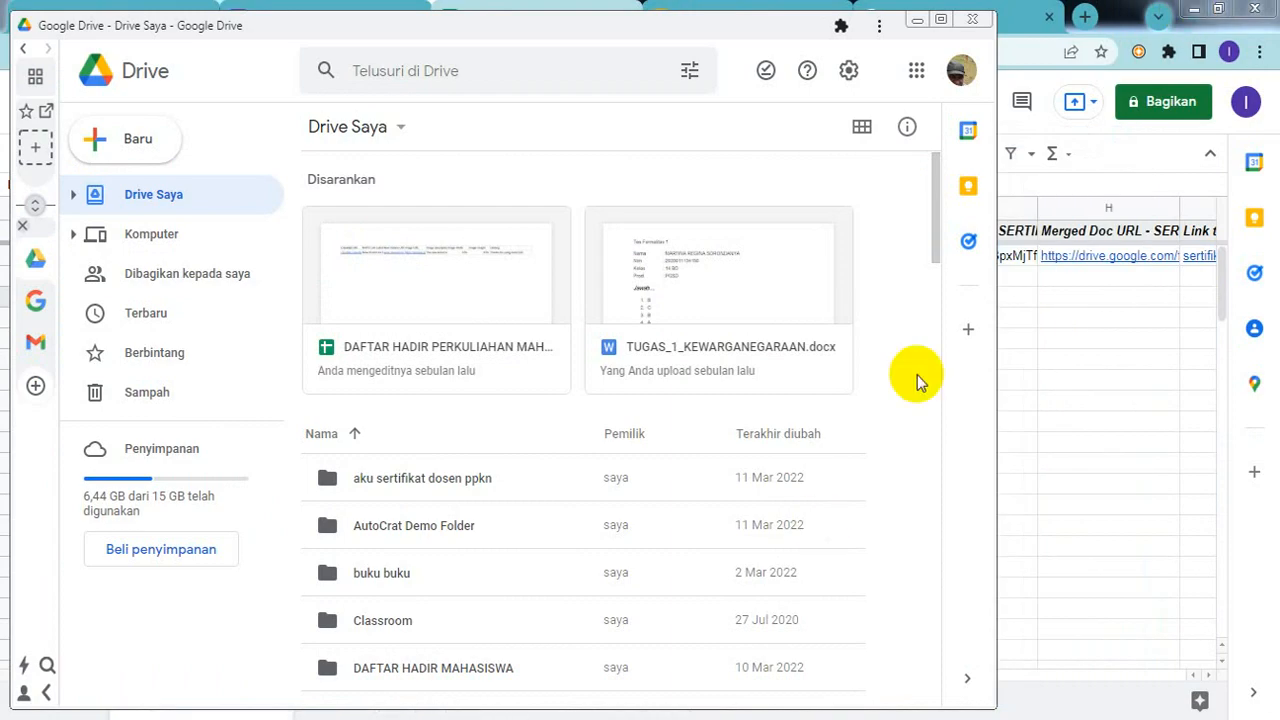
{"action": "left_click", "coordinate": [1103, 340]}
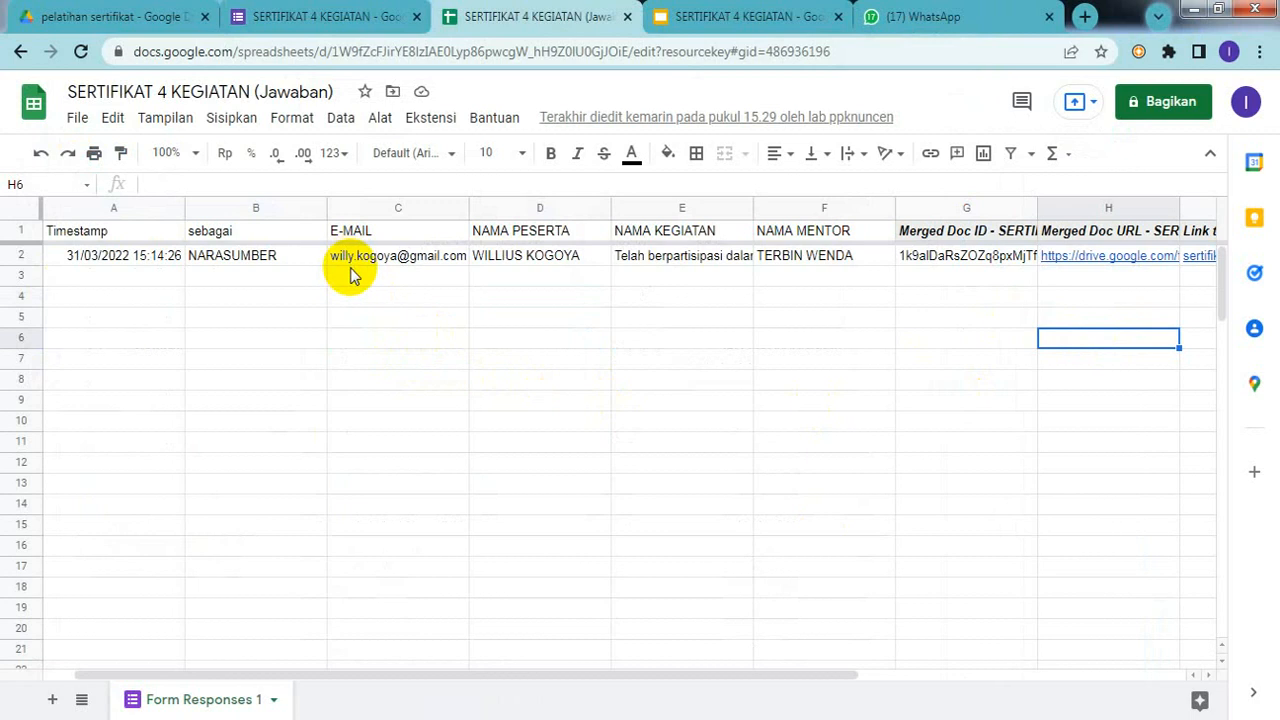
Step: Select the participant's e-mail address in cell C2 to show its contact card
{"action": "left_click", "coordinate": [383, 263]}
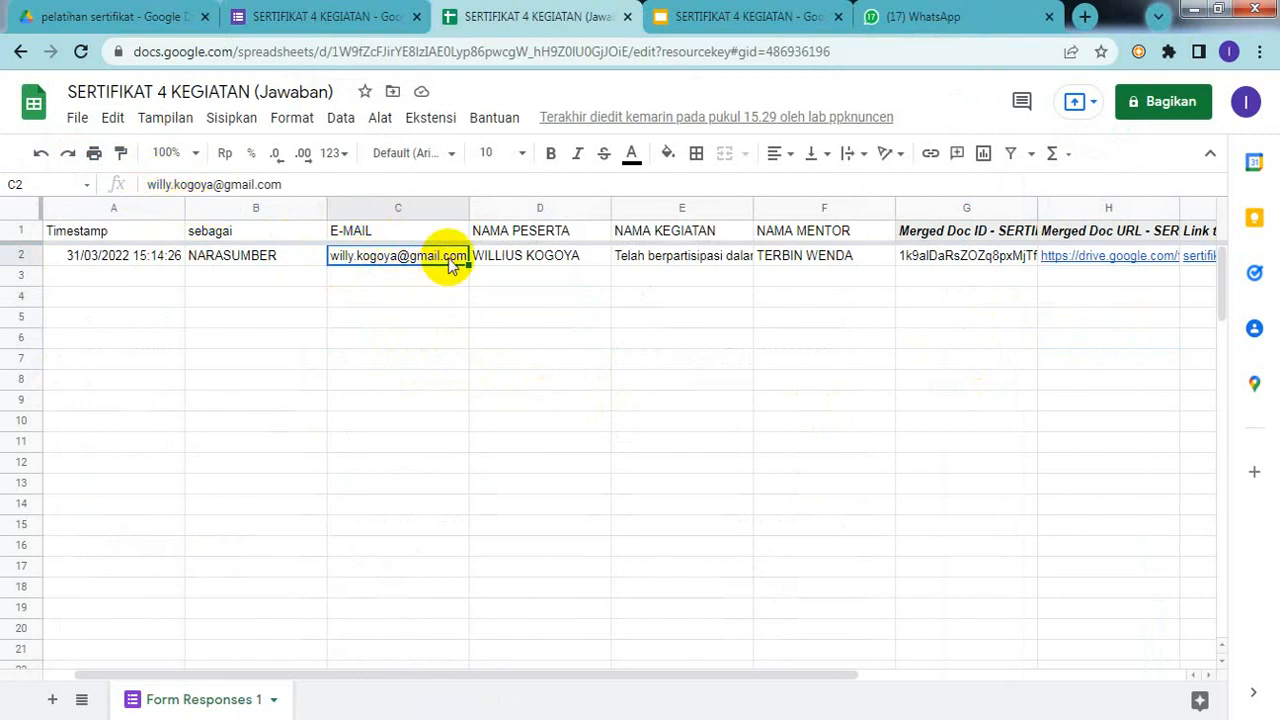
{"action": "mouse_move", "coordinate": [450, 264]}
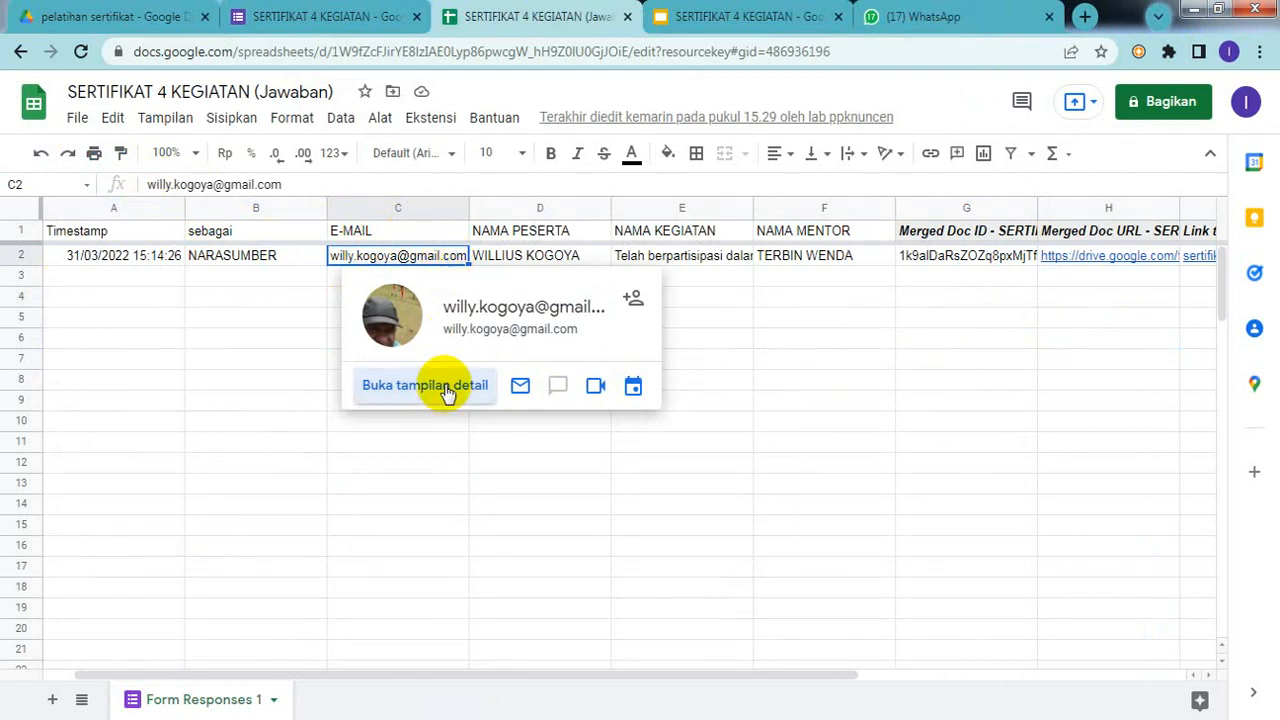
Step: Open the participant's full contact details and review the recent certificate e-mails under Interaksi terkini
{"action": "left_click", "coordinate": [447, 388]}
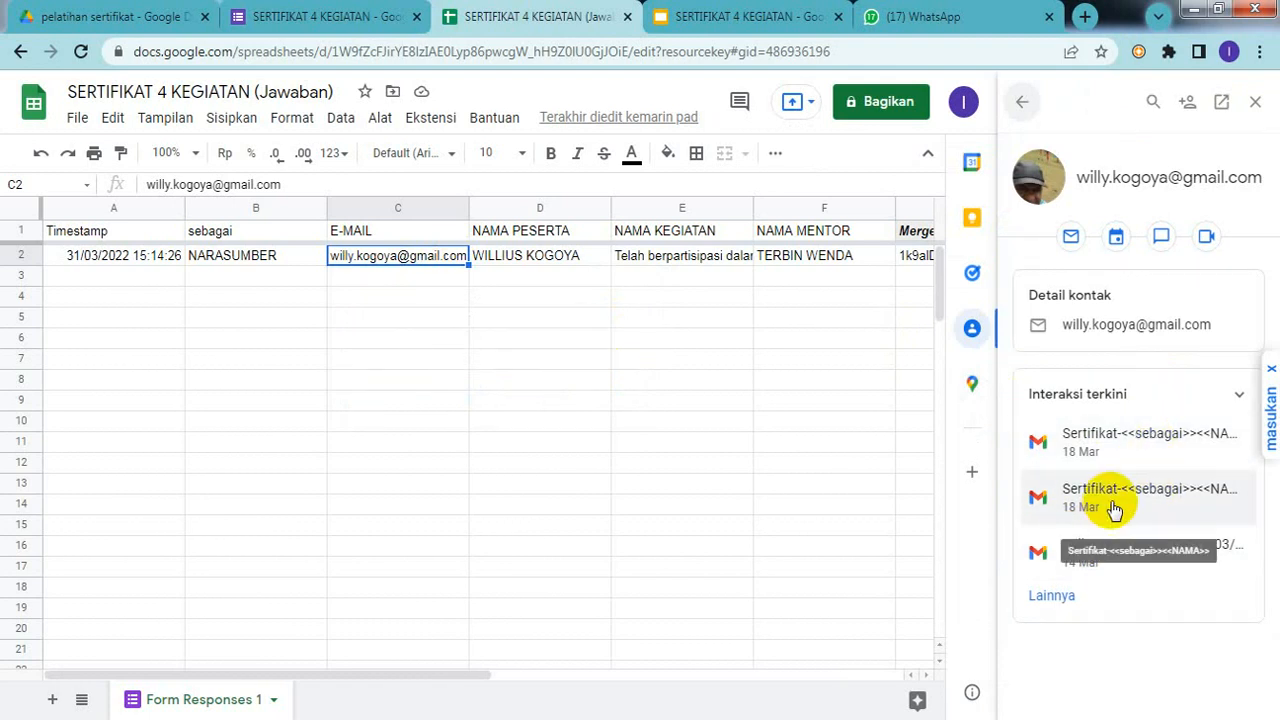
{"action": "left_click", "coordinate": [1170, 396]}
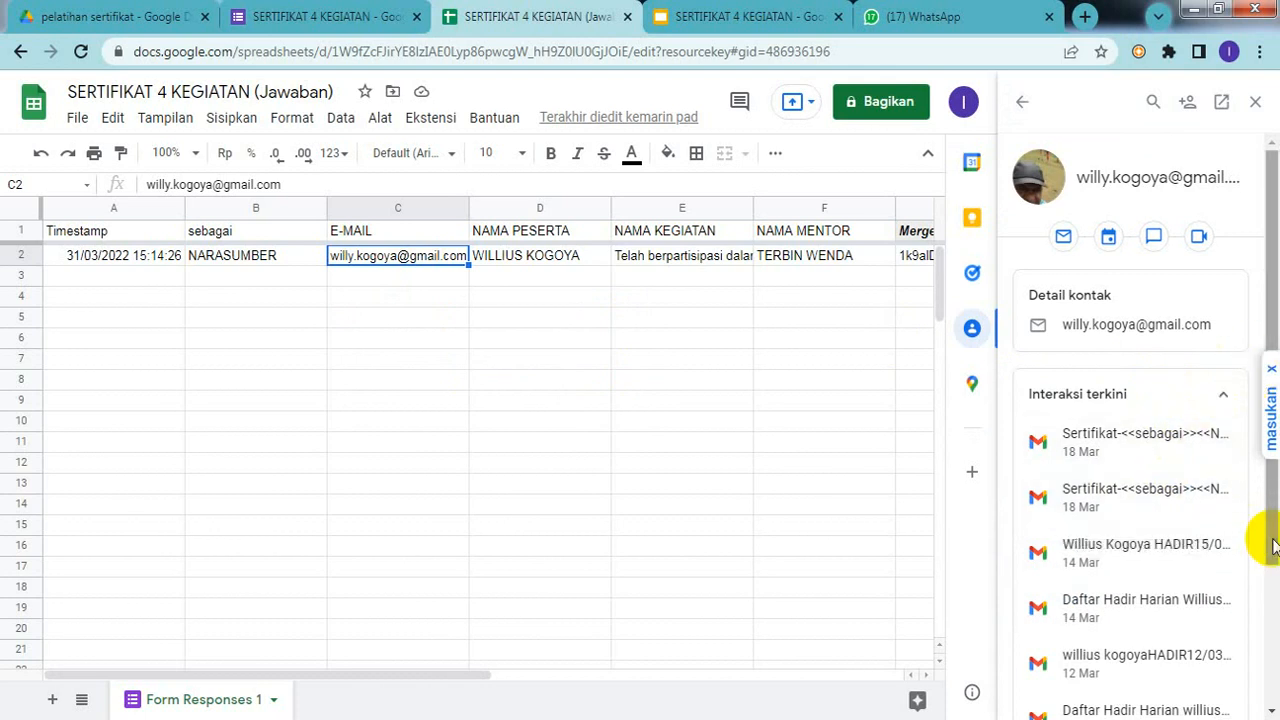
{"action": "left_click_drag", "start_coordinate": [1268, 545], "coordinate": [1218, 398]}
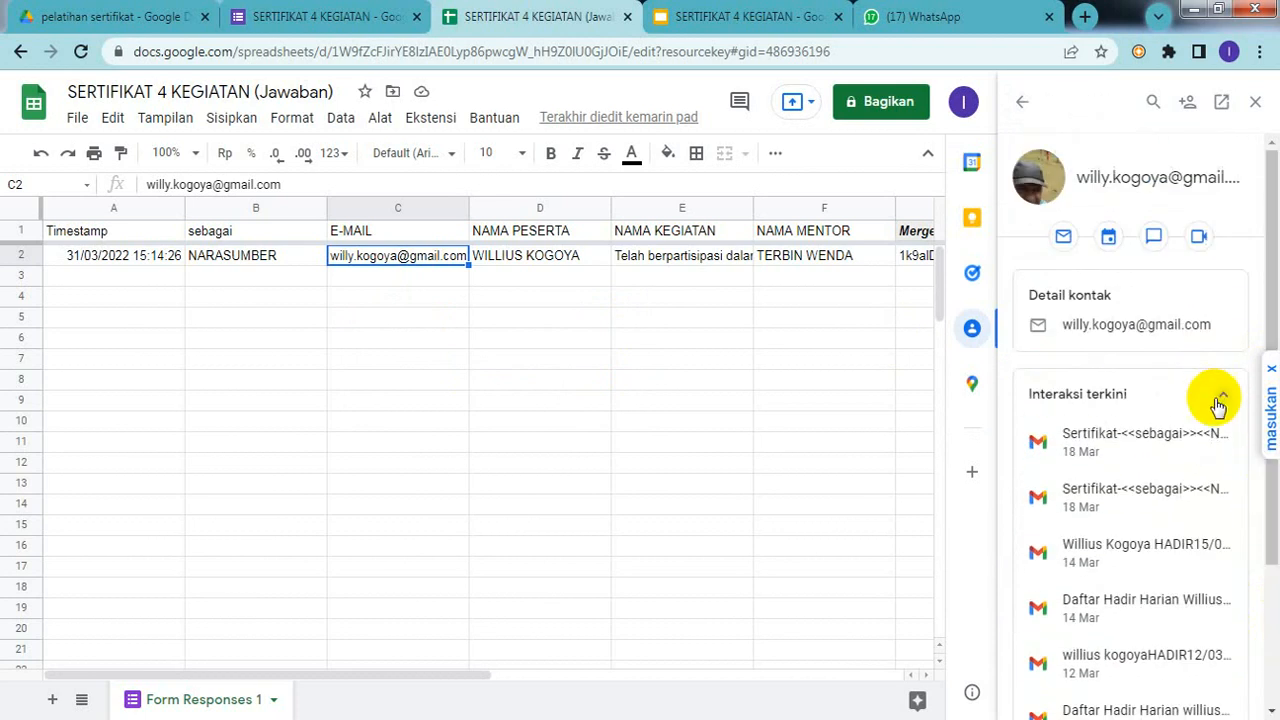
{"action": "left_click", "coordinate": [1218, 403]}
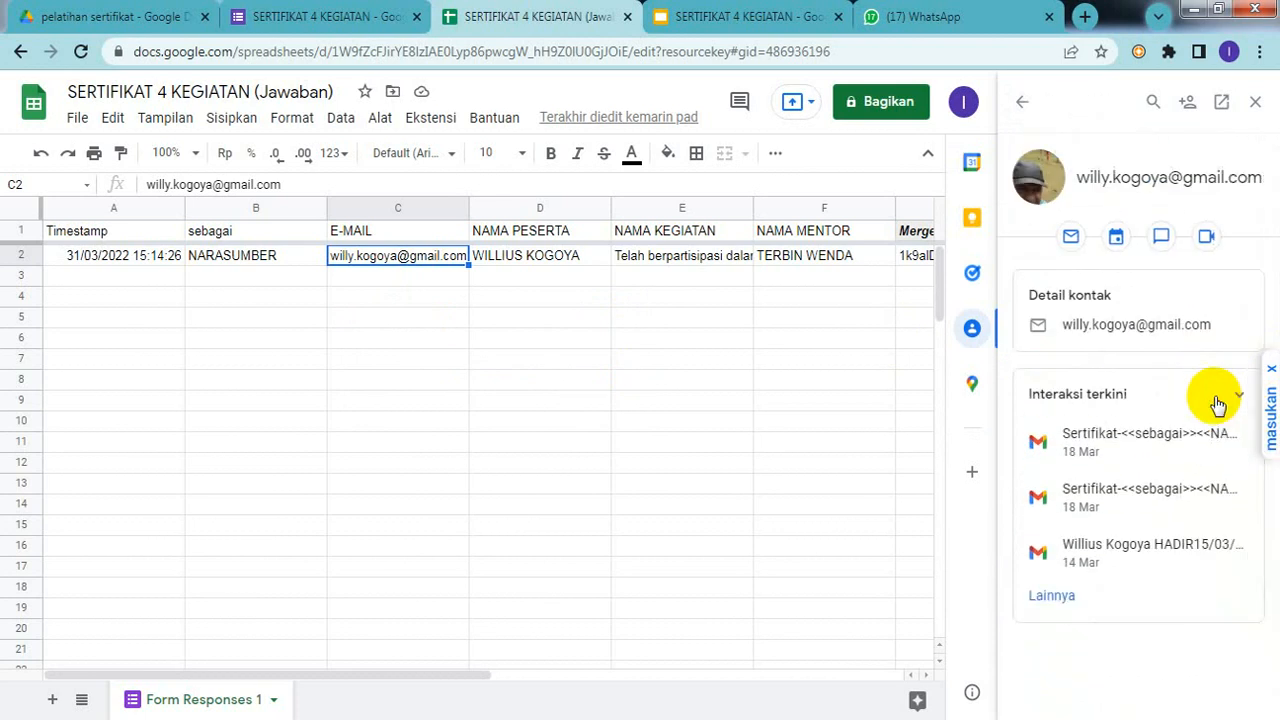
{"action": "left_click", "coordinate": [1218, 403]}
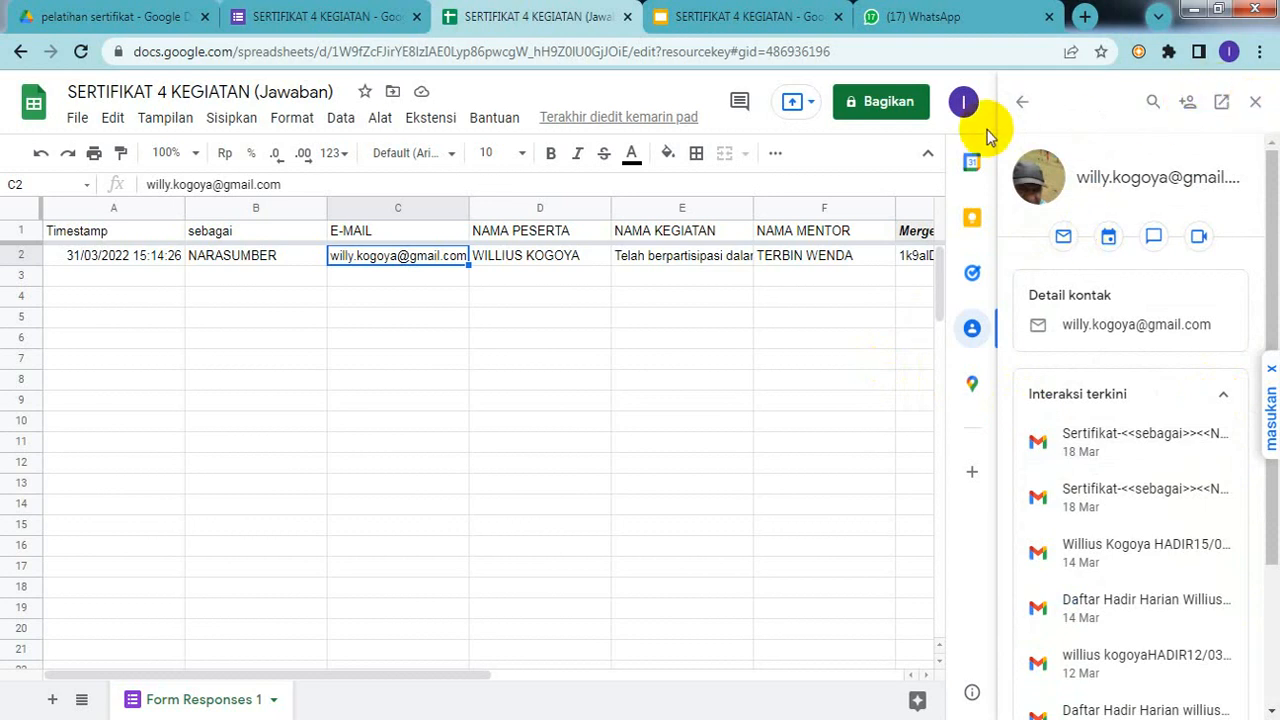
{"action": "left_click", "coordinate": [1025, 103]}
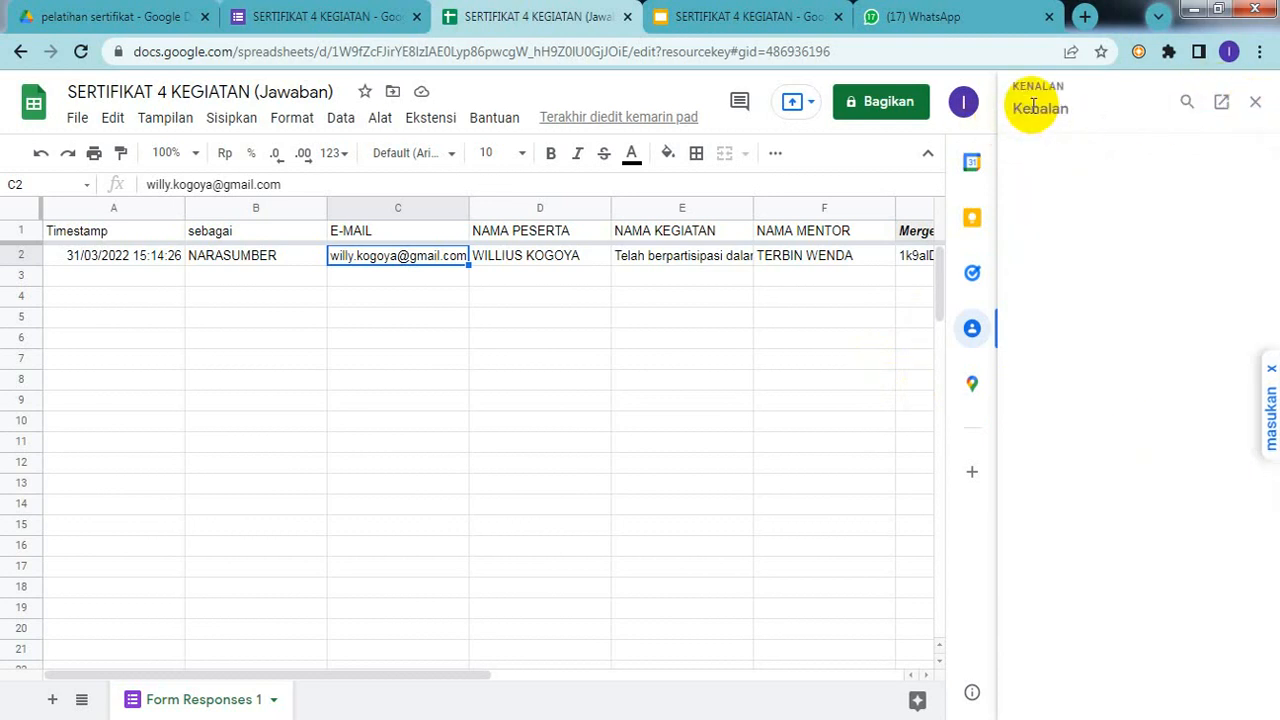
Step: Move off the e-mail cell by selecting several empty cells in the response sheet
{"action": "left_click", "coordinate": [804, 378]}
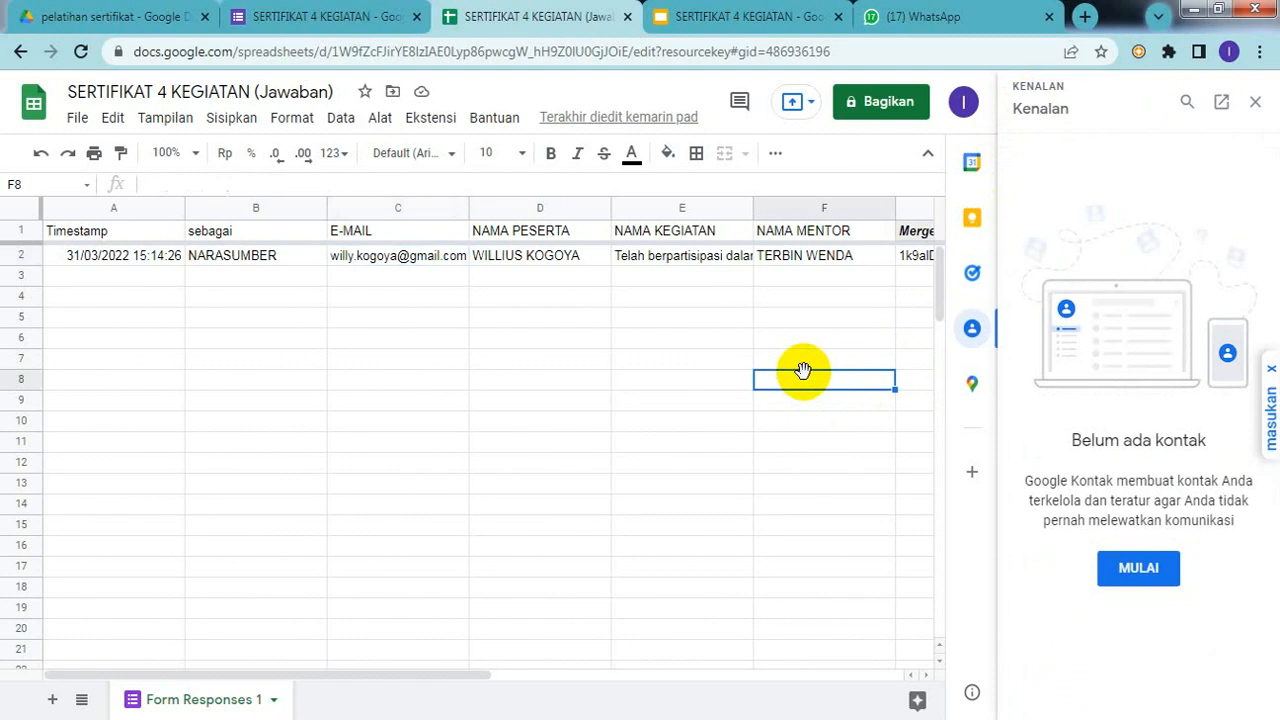
{"action": "left_click", "coordinate": [770, 297]}
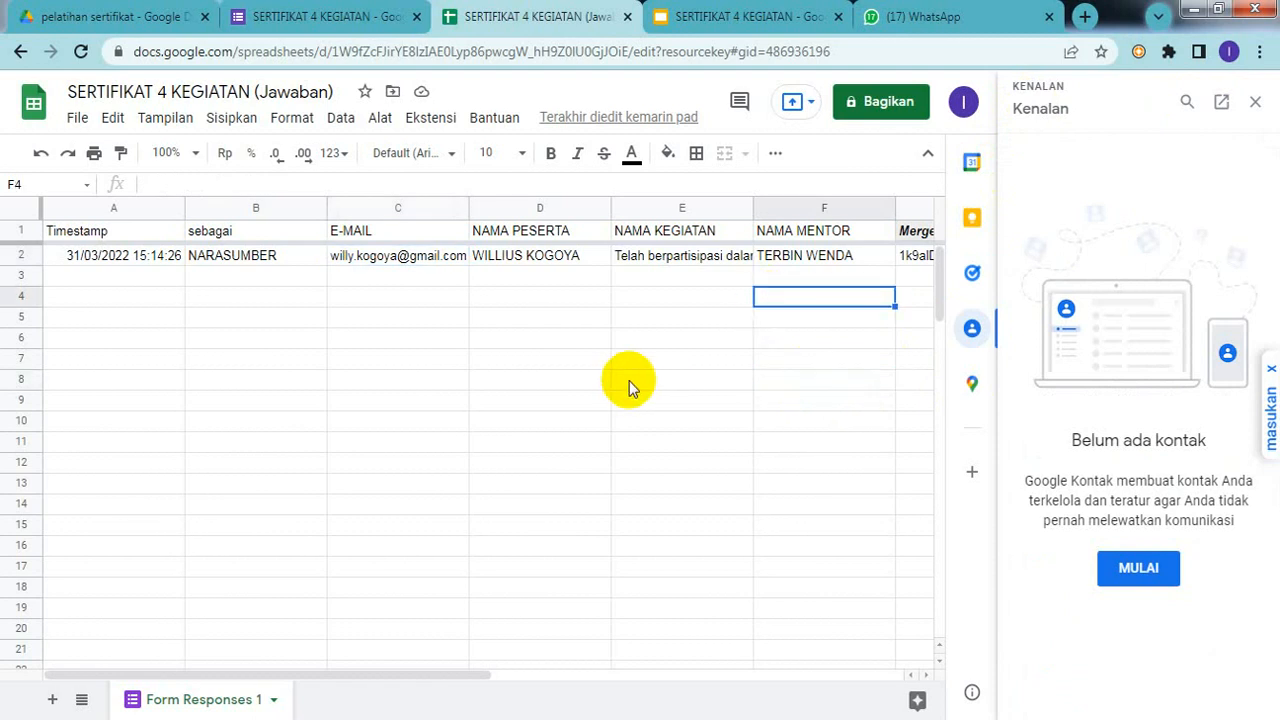
{"action": "left_click", "coordinate": [680, 338]}
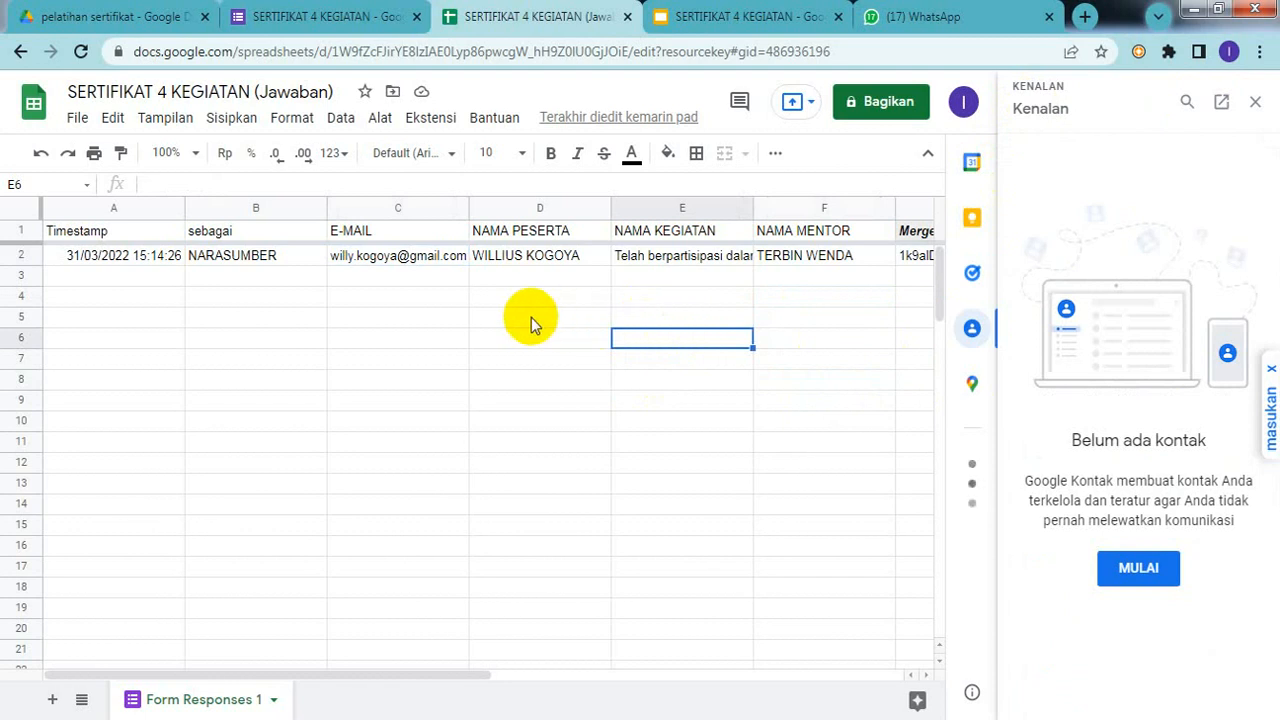
{"action": "left_click", "coordinate": [500, 320]}
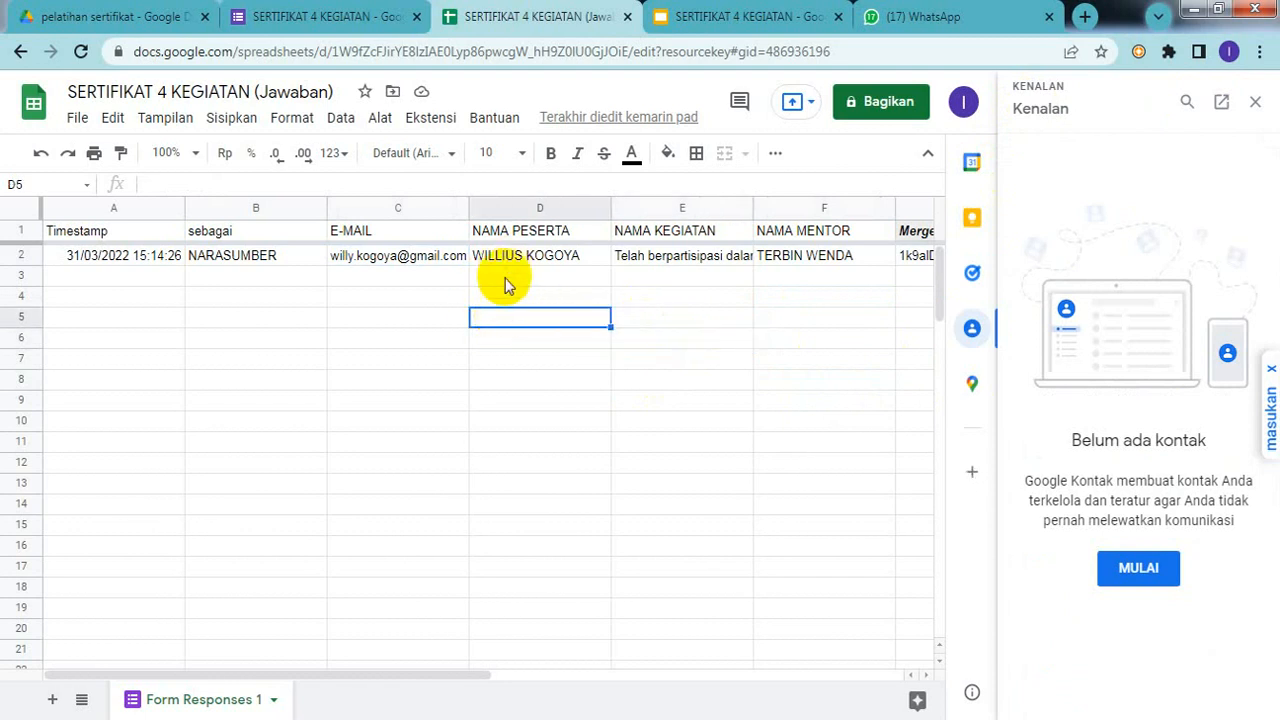
{"action": "left_click", "coordinate": [503, 294]}
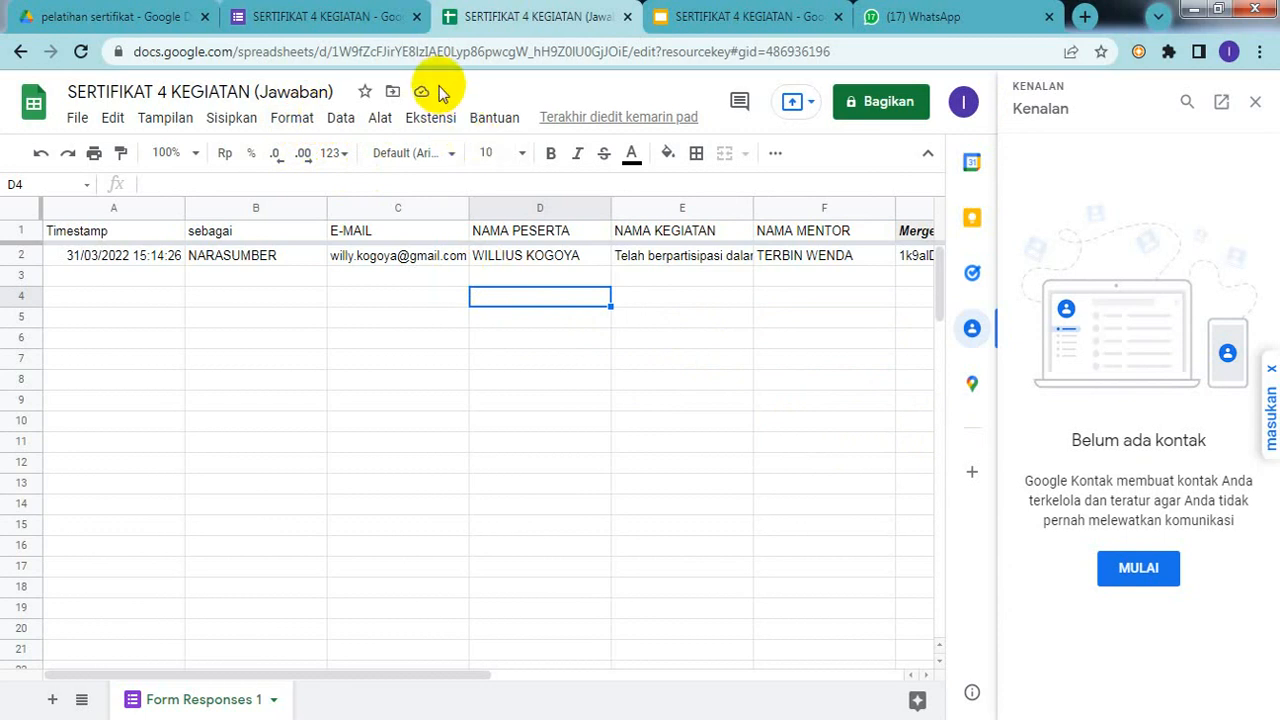
Step: Launch AutoCrat from Ekstensi > Autocrat > Launch
{"action": "left_click", "coordinate": [432, 120]}
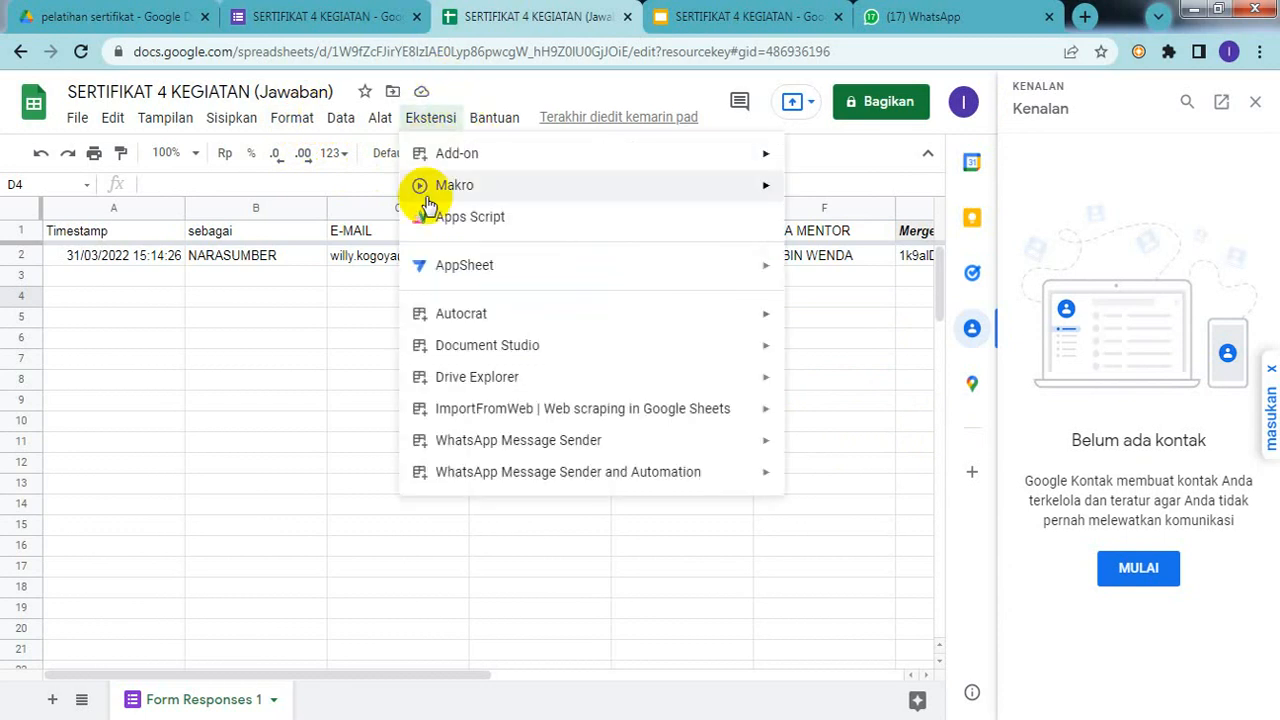
{"action": "mouse_move", "coordinate": [460, 313]}
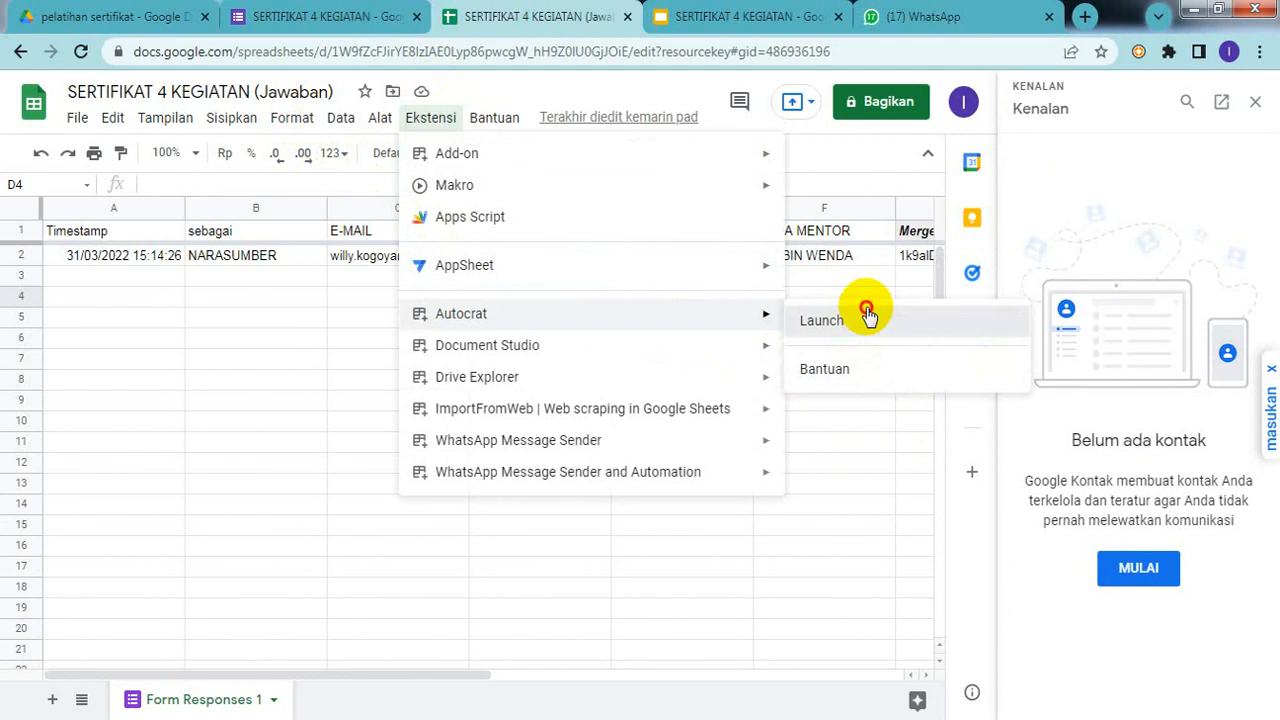
{"action": "left_click", "coordinate": [868, 316]}
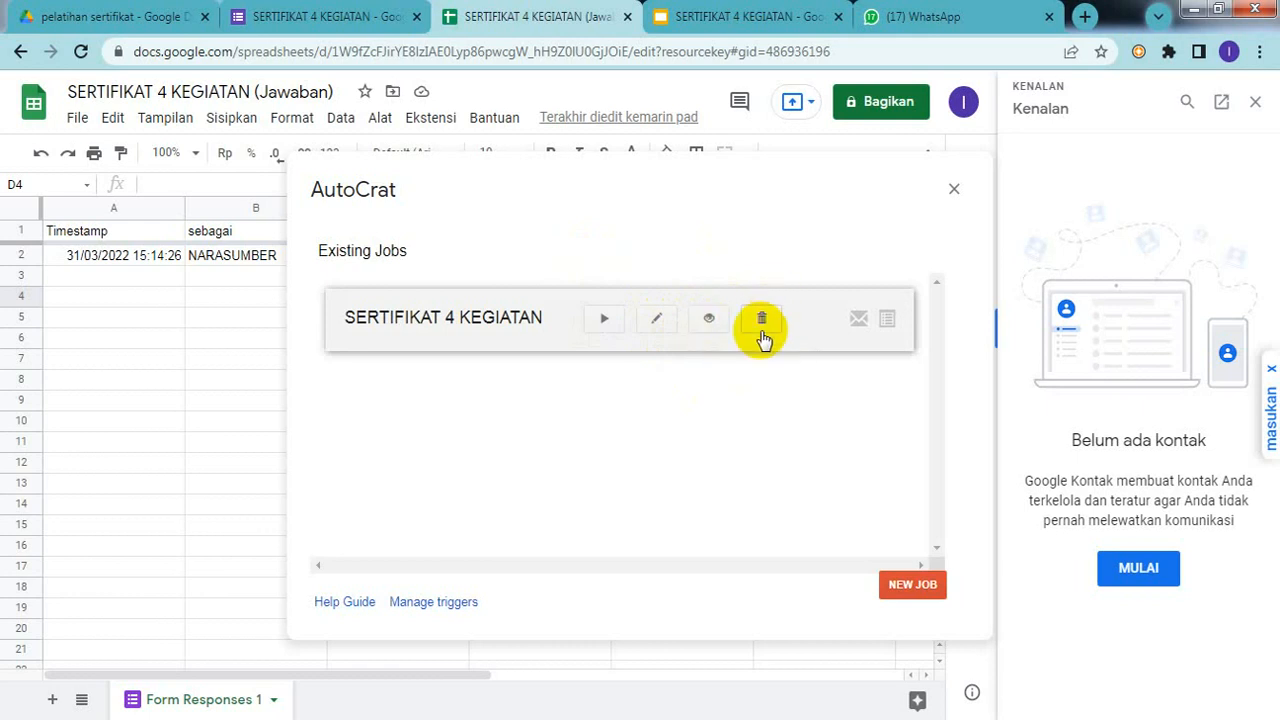
Step: Preview the SERTIFIKAT 4 KEGIATAN job details: PDF output, form trigger, e-mail. Then close AutoCrat
{"action": "left_click", "coordinate": [711, 322]}
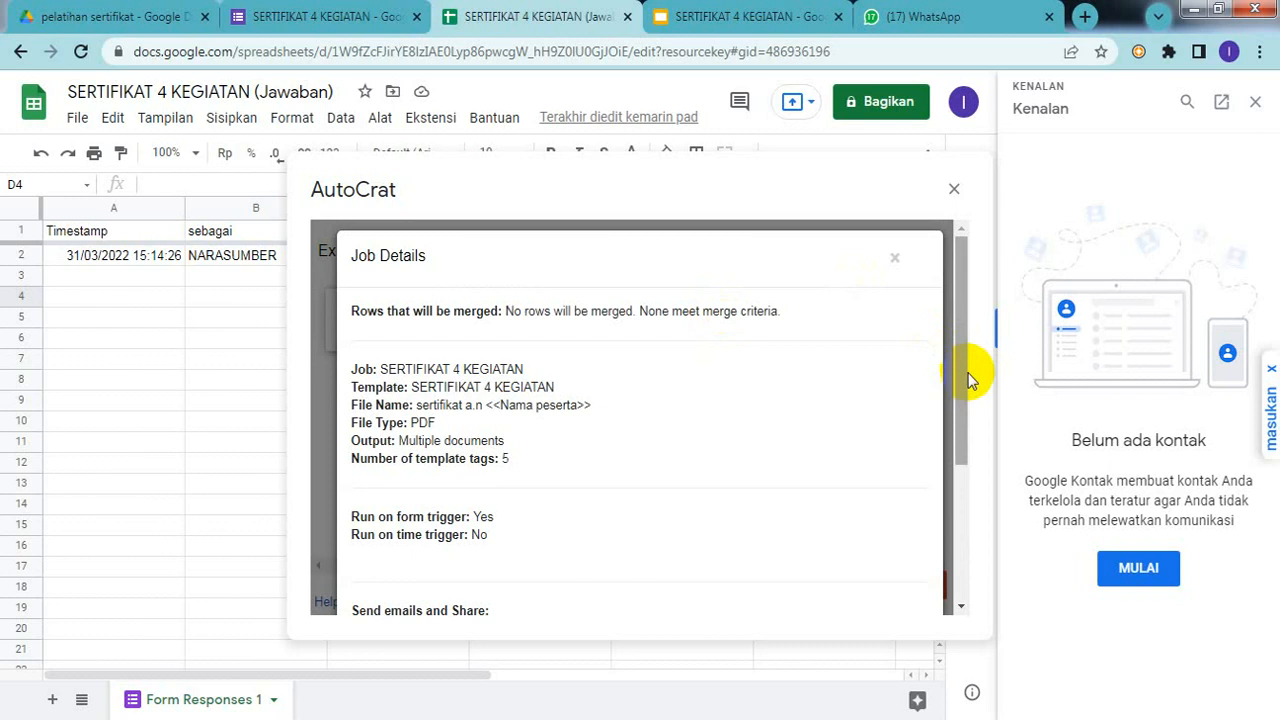
{"action": "left_click_drag", "start_coordinate": [968, 378], "coordinate": [965, 500]}
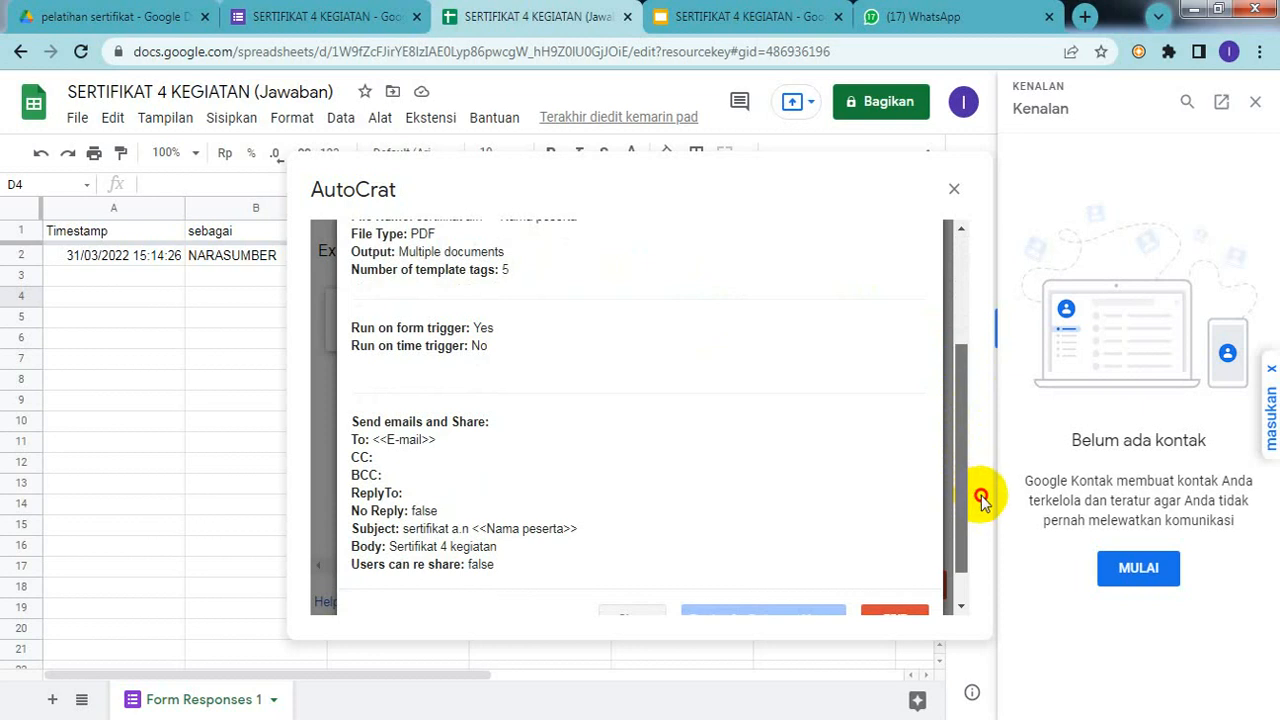
{"action": "key", "text": "ctrl+a"}
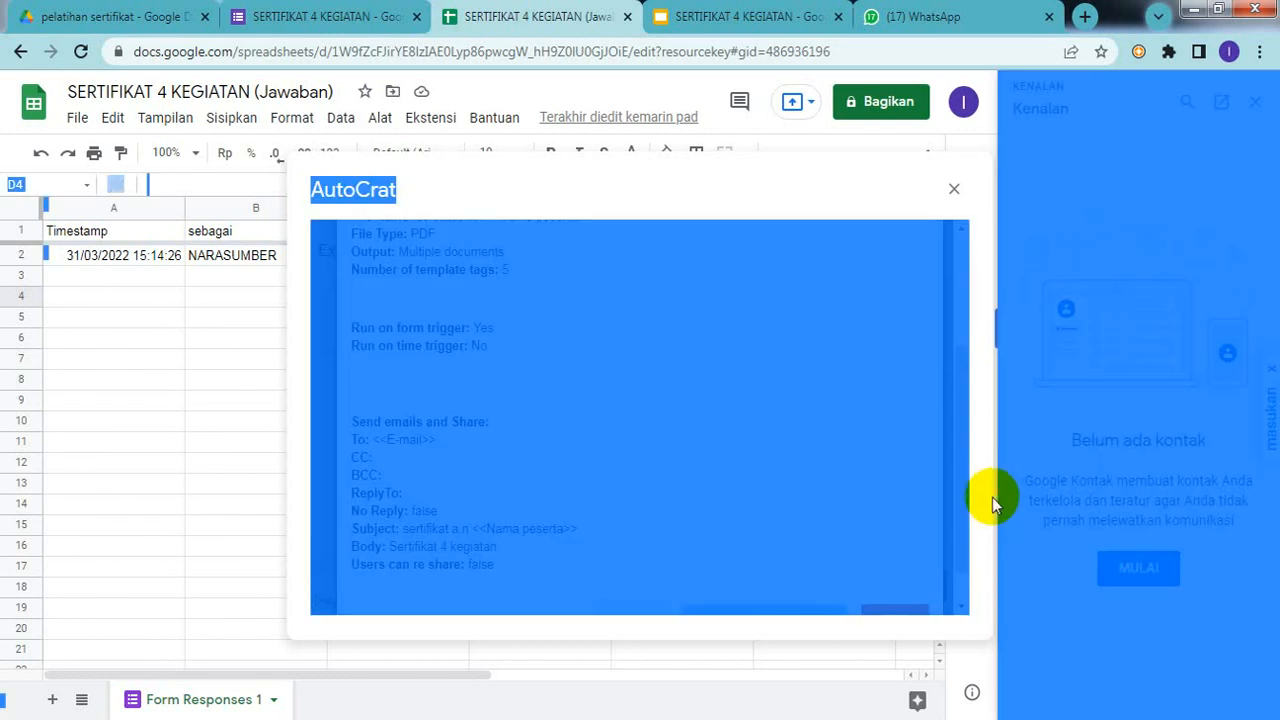
{"action": "left_click", "coordinate": [738, 410]}
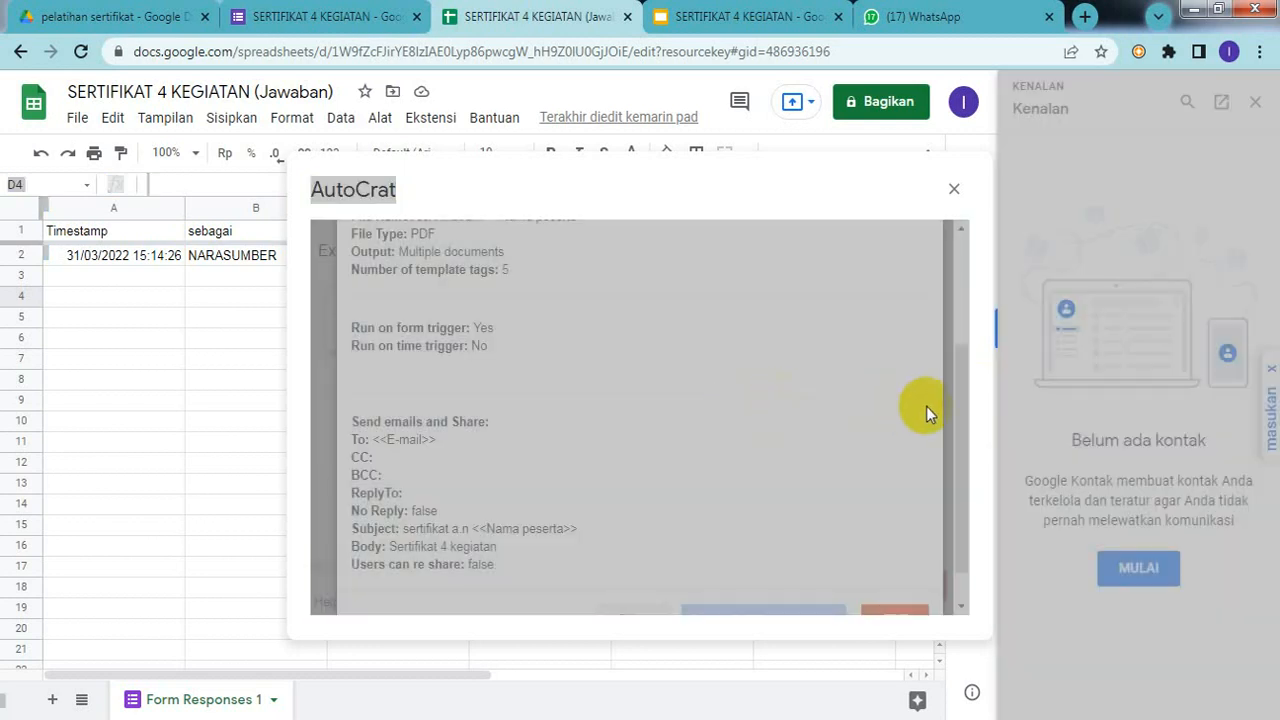
{"action": "left_click_drag", "start_coordinate": [958, 303], "coordinate": [953, 496]}
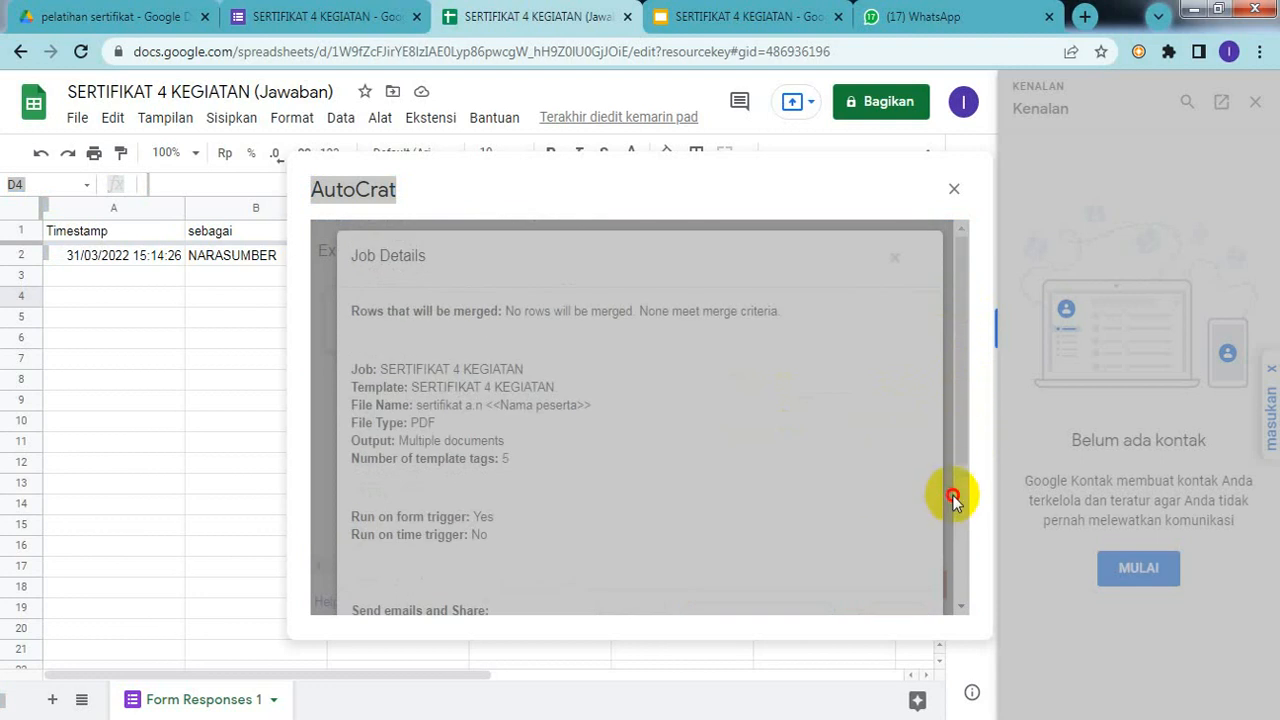
{"action": "left_click", "coordinate": [954, 190]}
{"action": "left_click", "coordinate": [771, 333]}
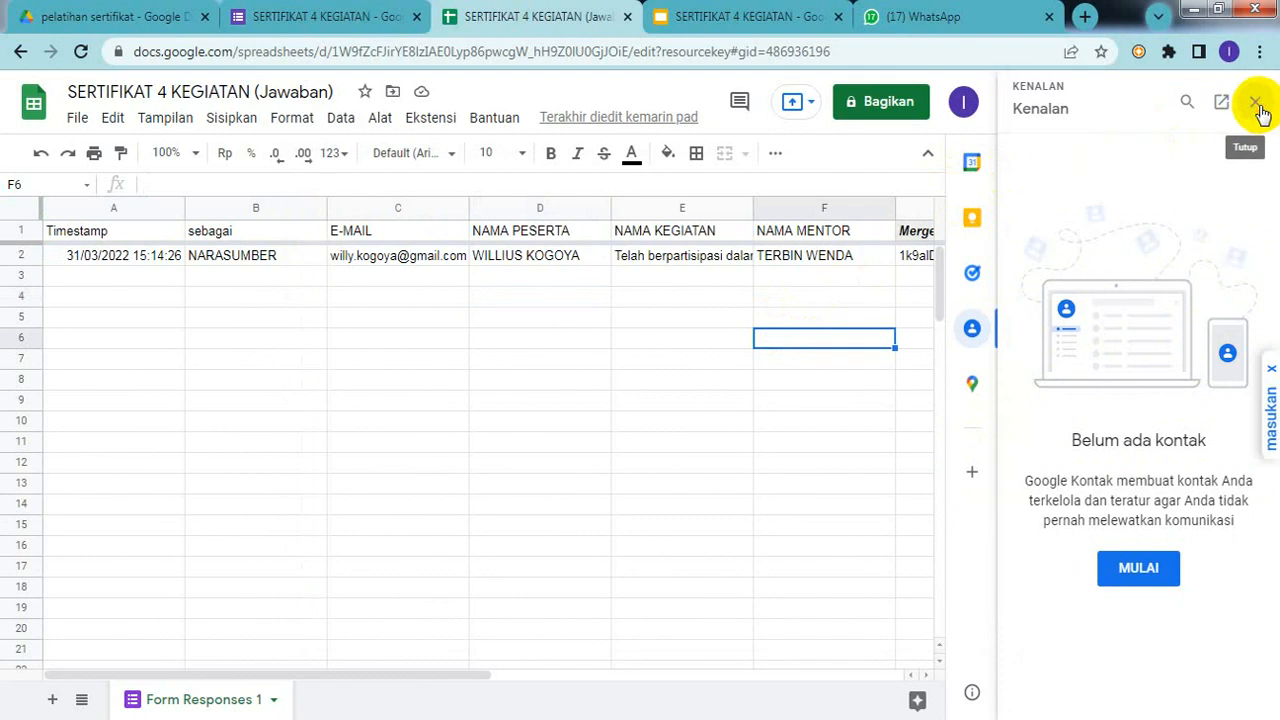
Step: Close the Contacts panel beside the response sheet
{"action": "left_click", "coordinate": [1256, 104]}
{"action": "left_click", "coordinate": [640, 438]}
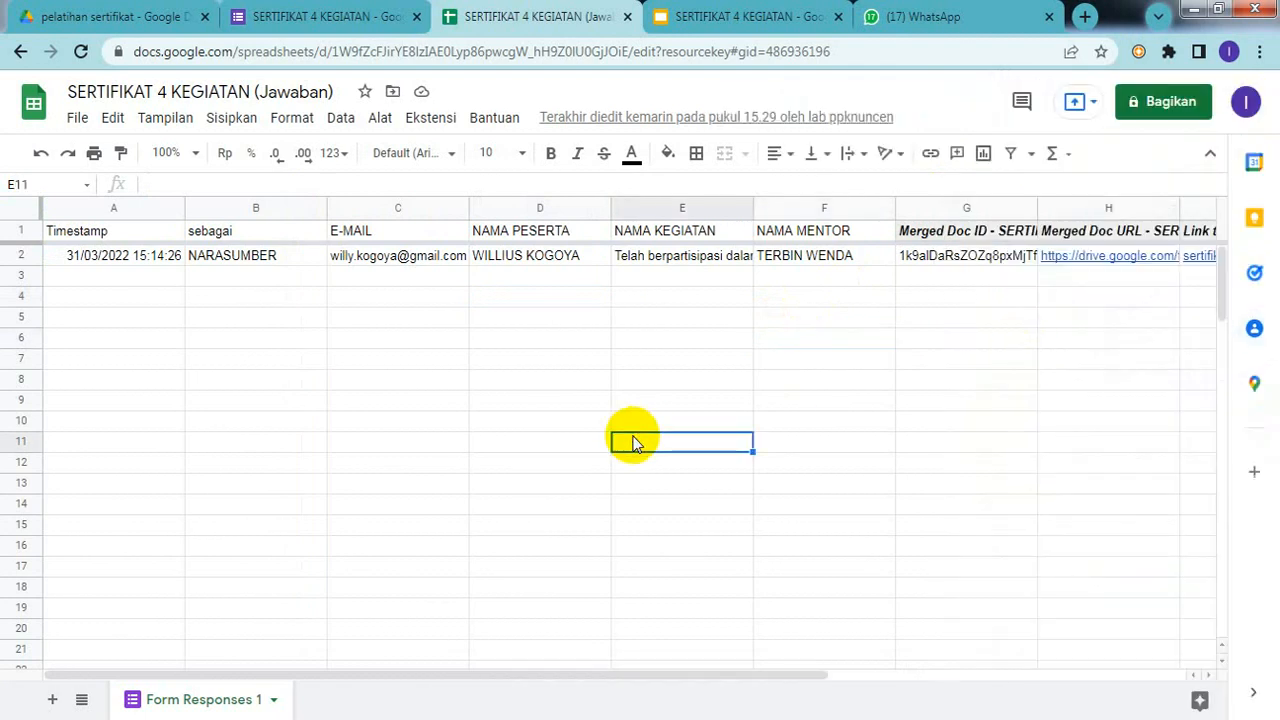
{"action": "left_click", "coordinate": [606, 317]}
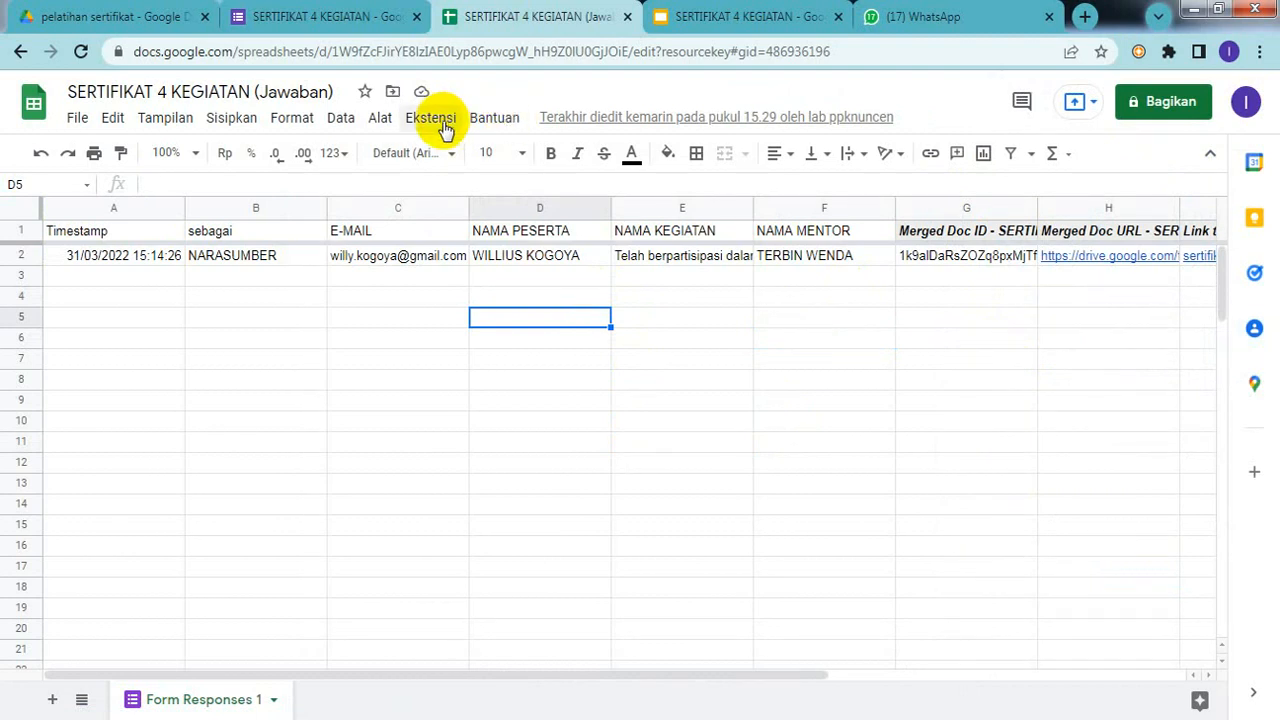
Step: Relaunch AutoCrat and delete the SERTIFIKAT 4 KEGIATAN job
{"action": "left_click", "coordinate": [442, 121]}
{"action": "mouse_move", "coordinate": [720, 314]}
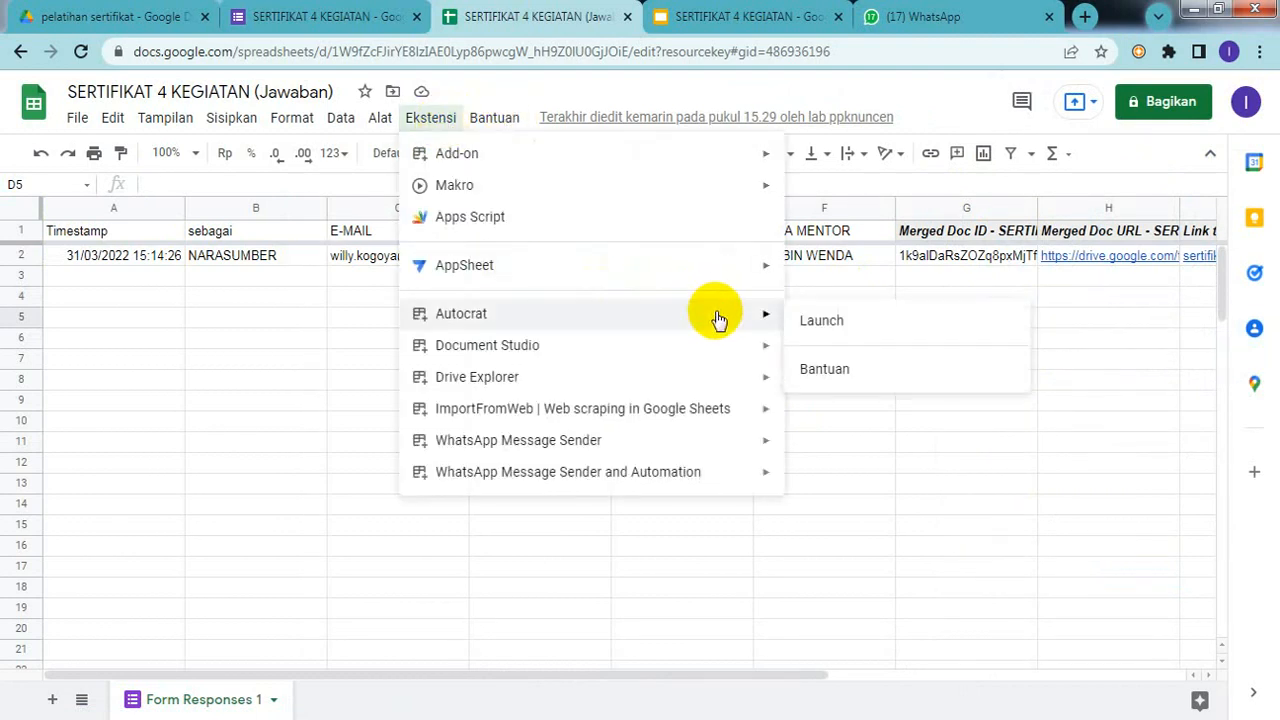
{"action": "left_click", "coordinate": [850, 338]}
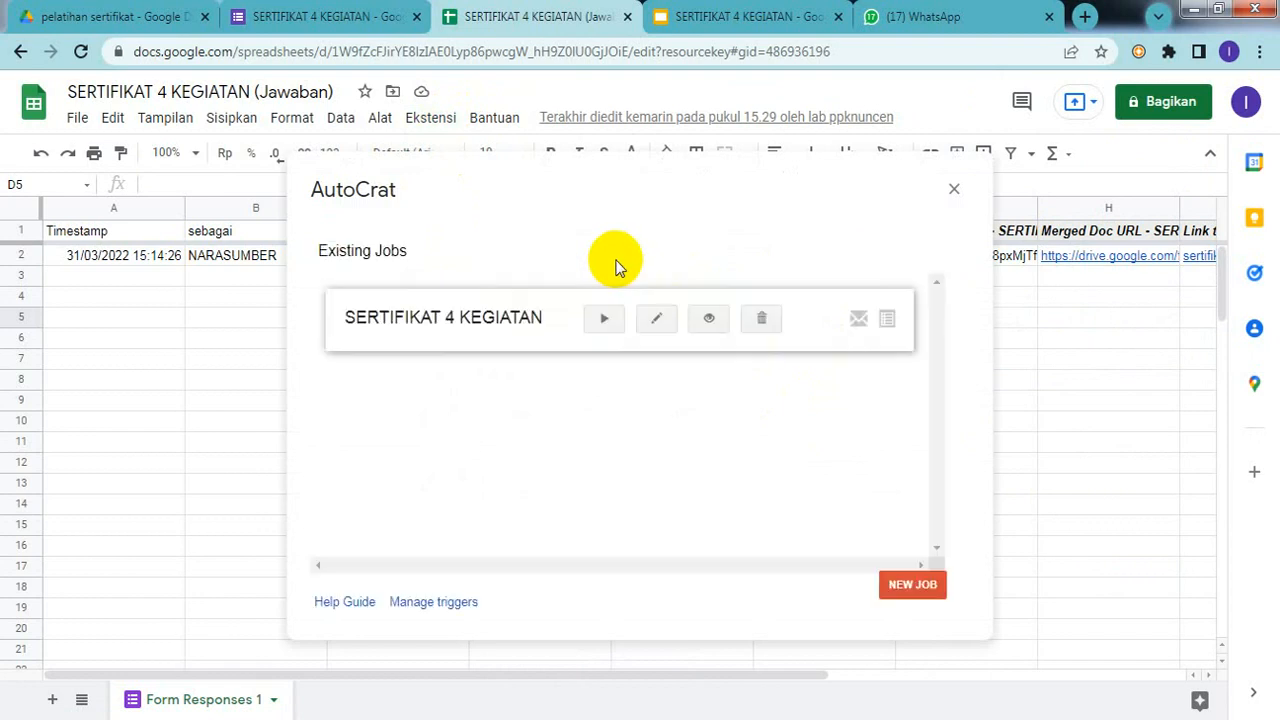
{"action": "left_click", "coordinate": [766, 320]}
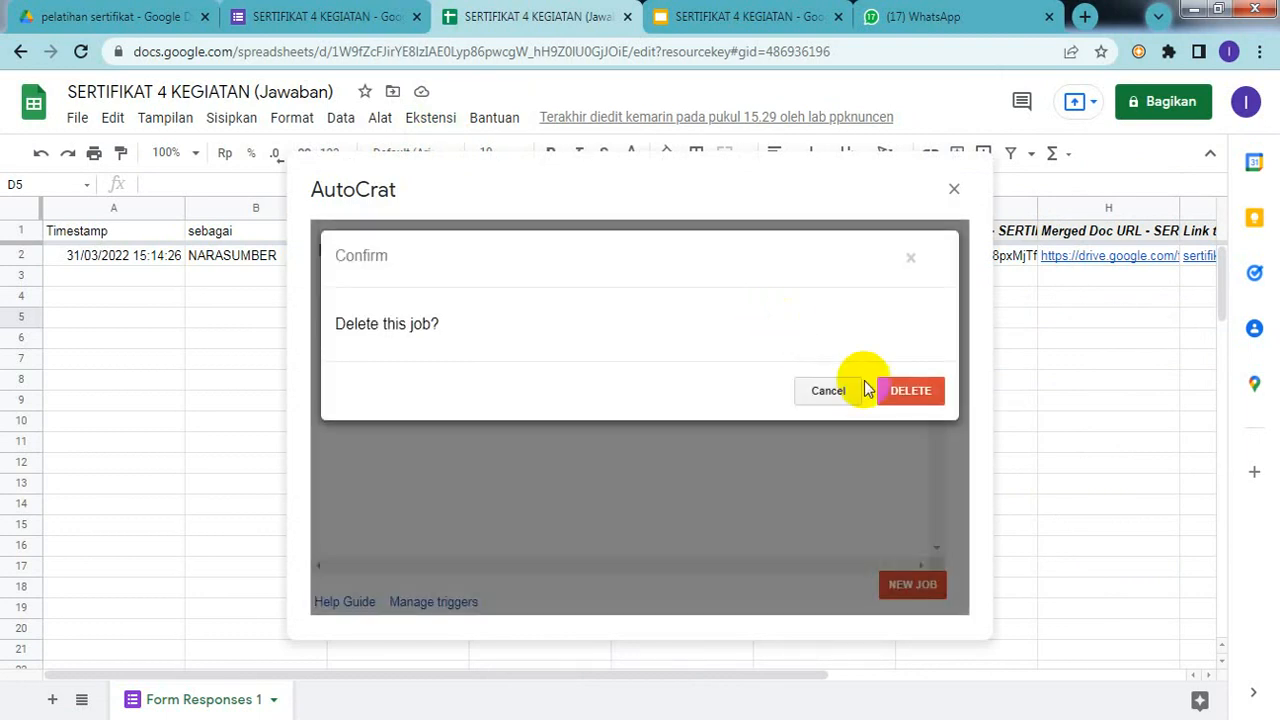
{"action": "left_click", "coordinate": [908, 392]}
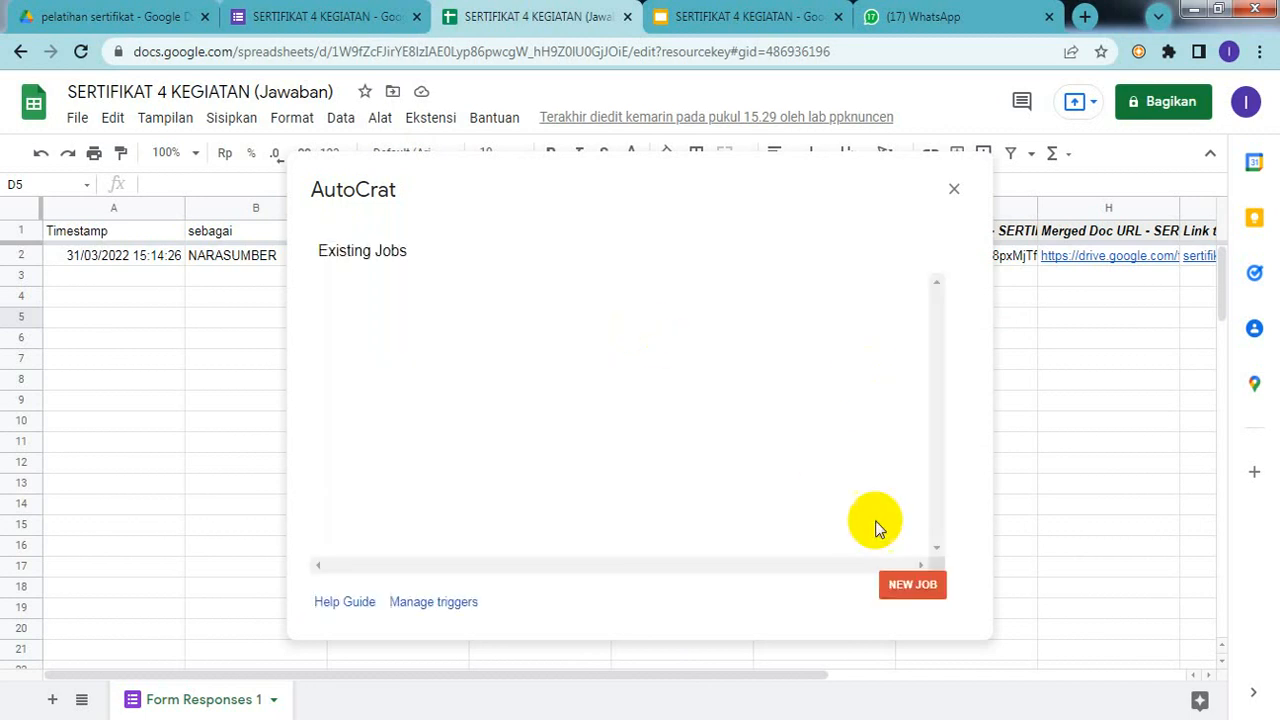
Step: Create a new AutoCrat job named 'sertifikat 4 kegiatan'
{"action": "left_click", "coordinate": [910, 590]}
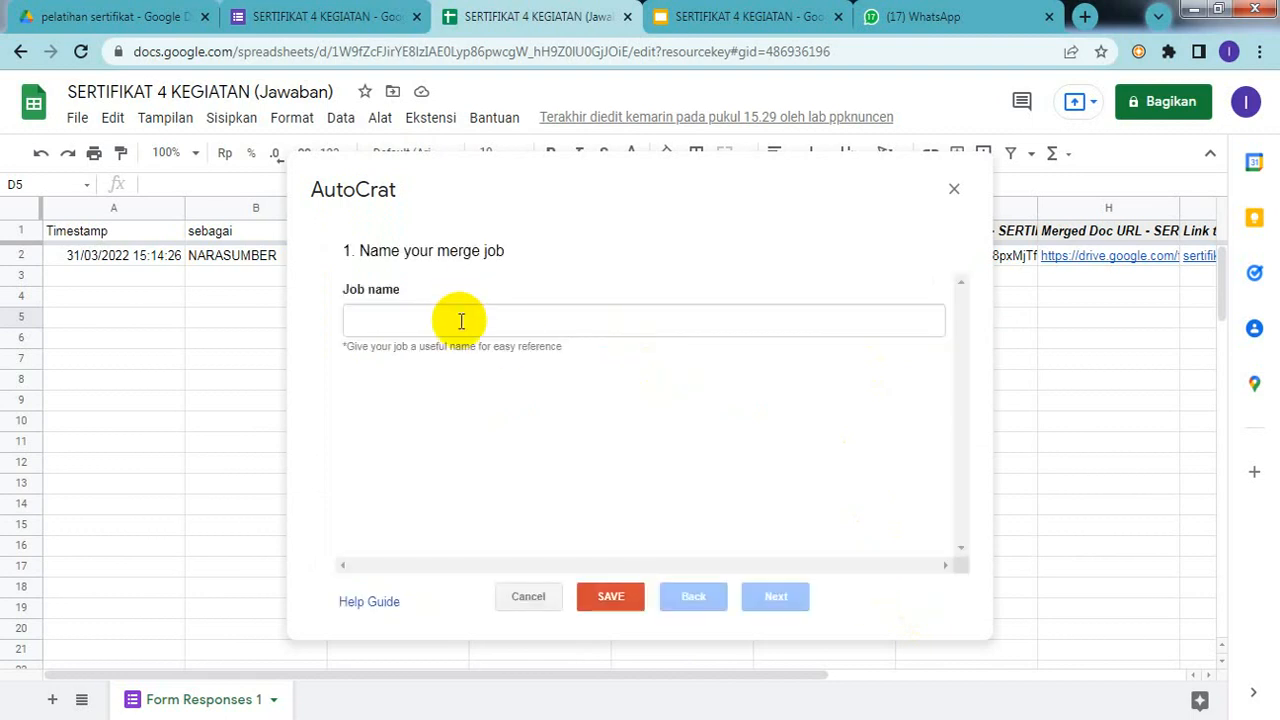
{"action": "left_click", "coordinate": [463, 321]}
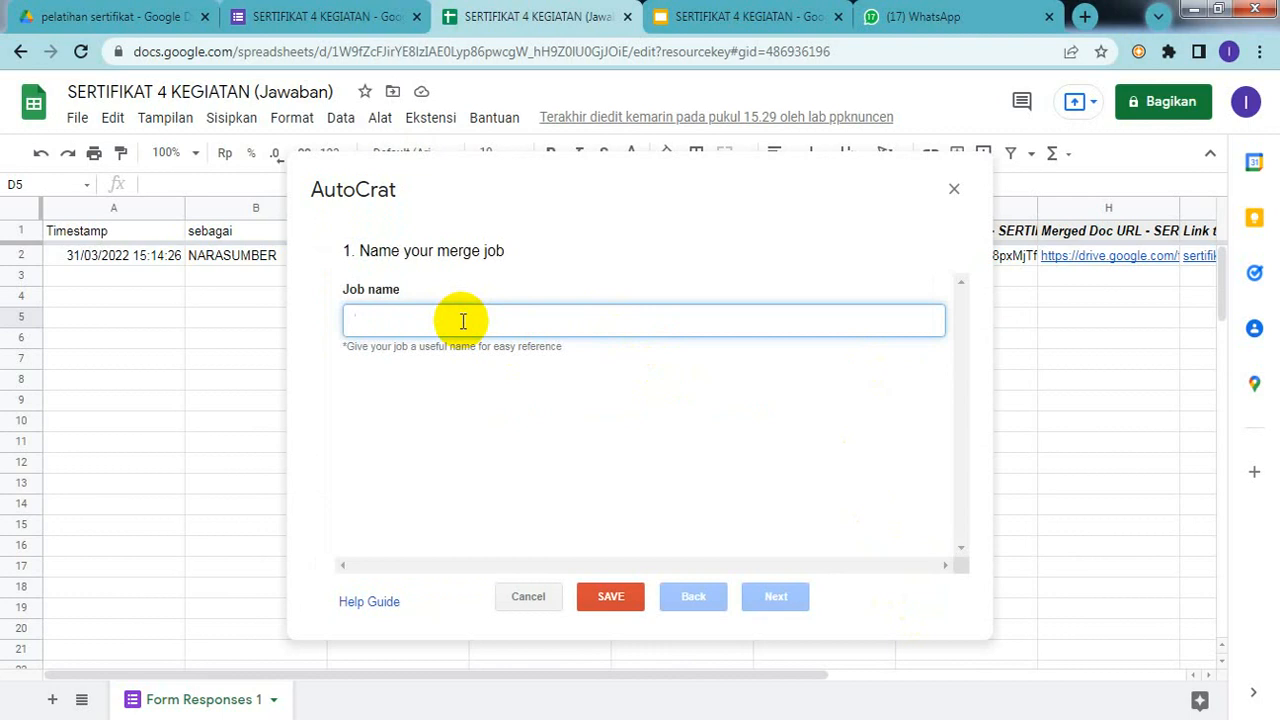
{"action": "type", "text": "sertifikat 4"}
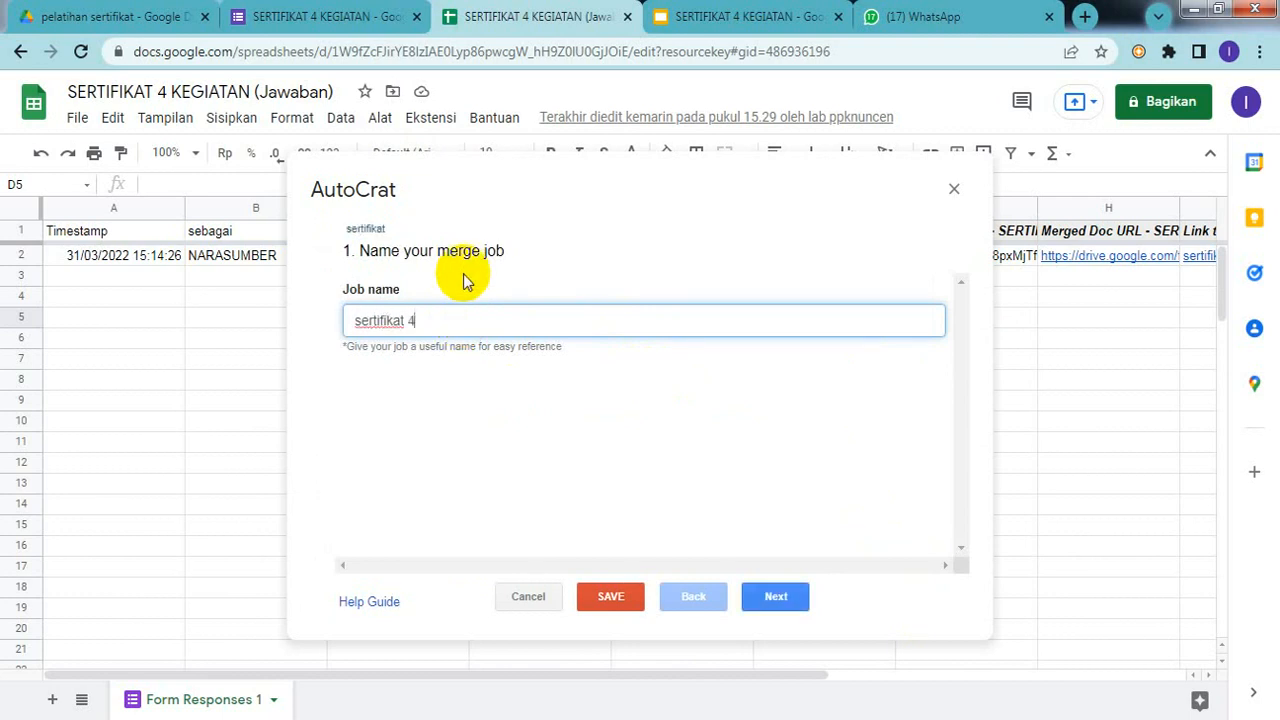
{"action": "type", "text": " kegiat"}
{"action": "left_click", "coordinate": [463, 281]}
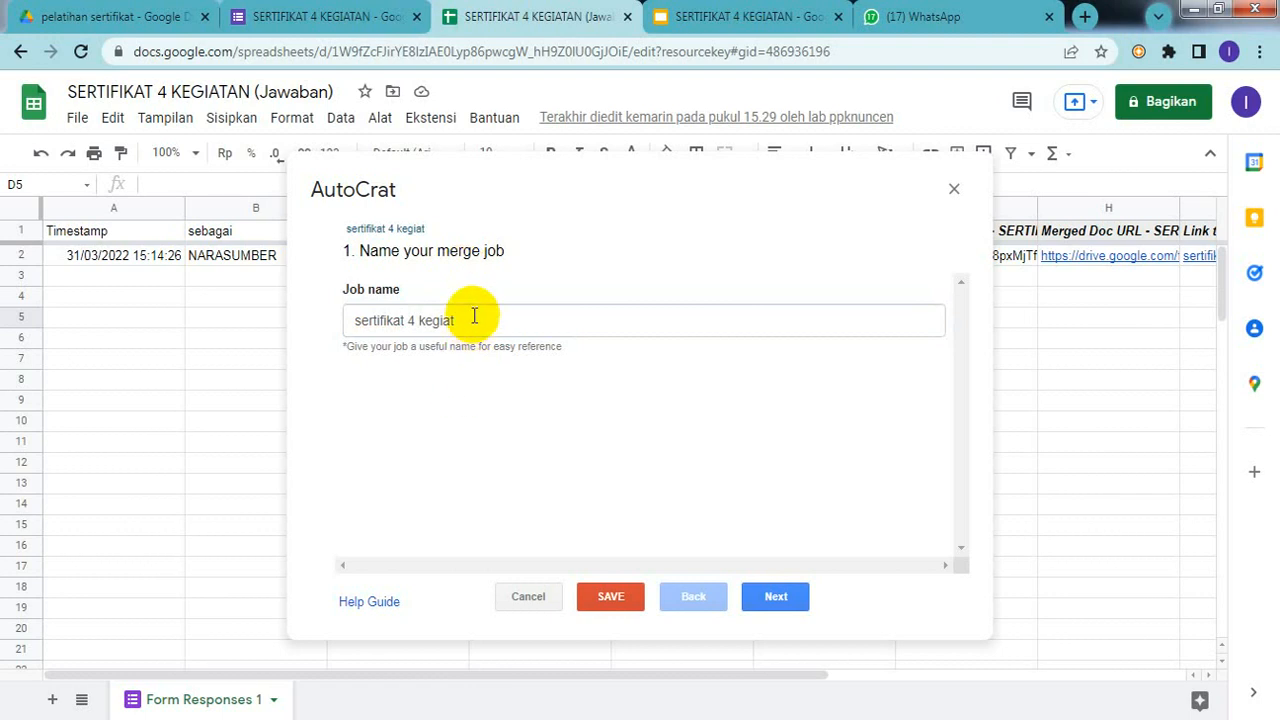
{"action": "left_click", "coordinate": [474, 317]}
{"action": "type", "text": "an"}
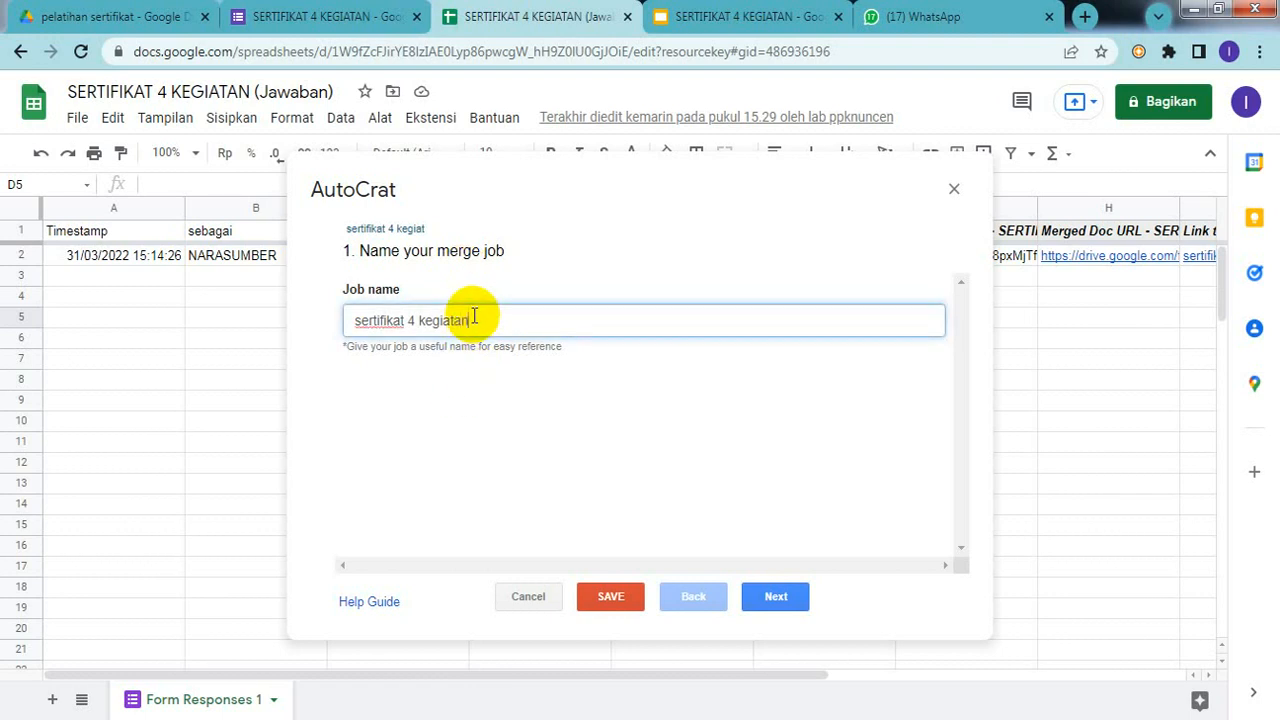
Step: Choose the SERTIFIKAT 4 KEGIATAN slides file from Drive as the job's template
{"action": "left_click", "coordinate": [774, 606]}
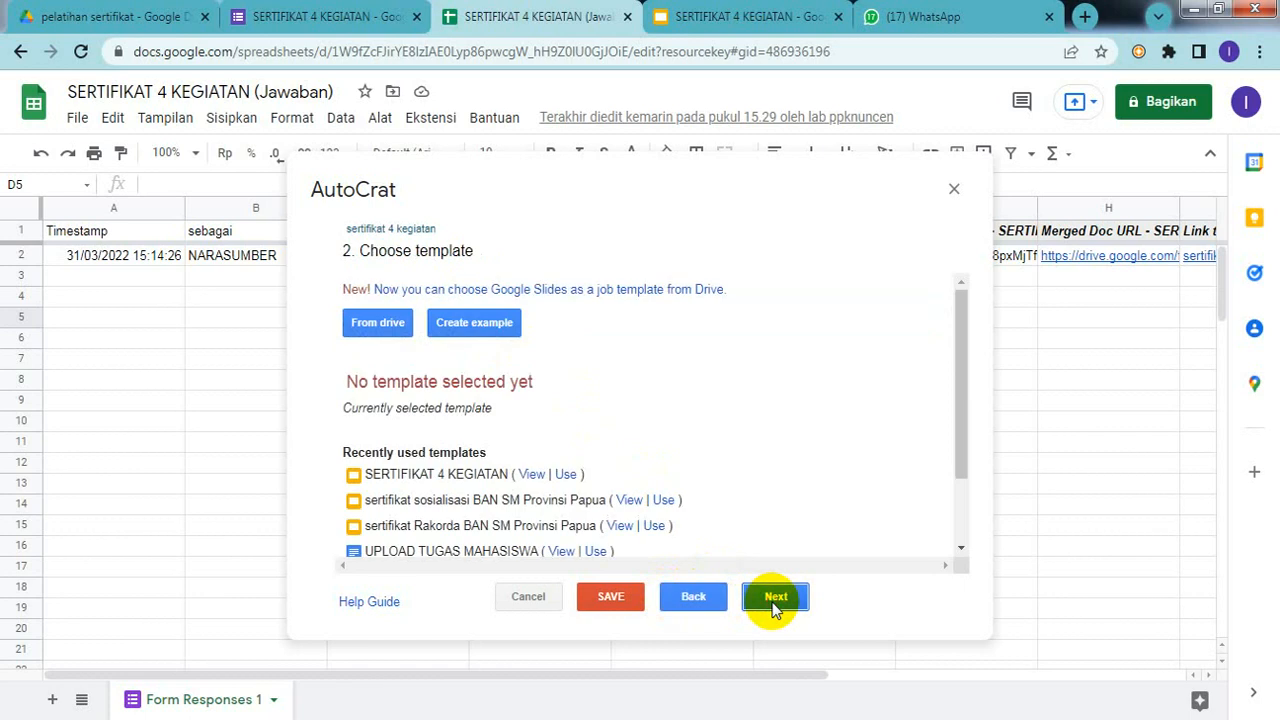
{"action": "left_click", "coordinate": [374, 322]}
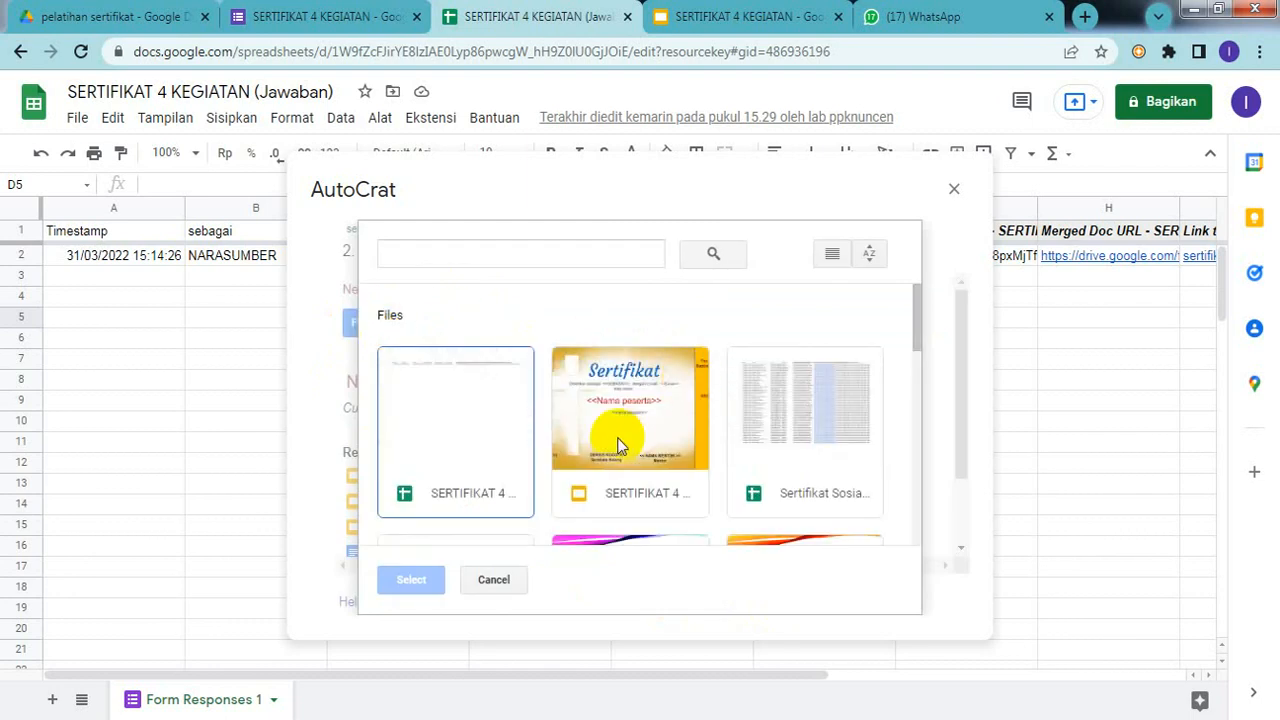
{"action": "left_click", "coordinate": [618, 445]}
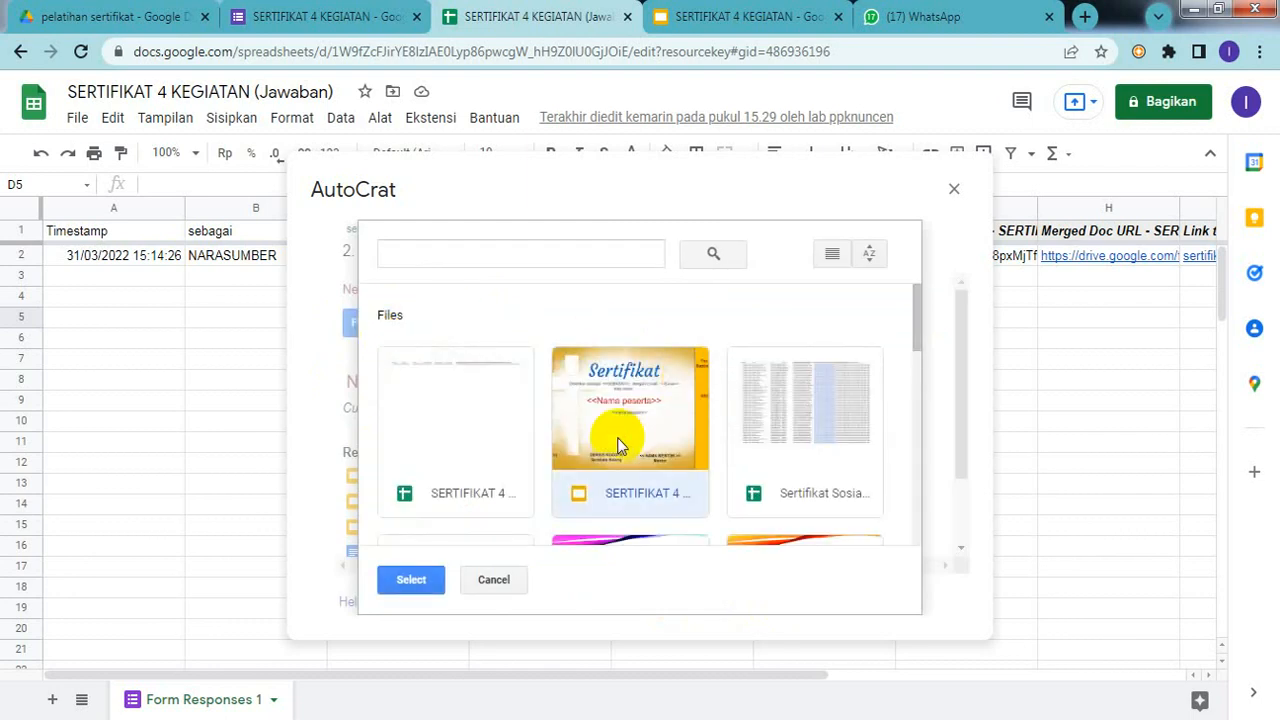
{"action": "left_click", "coordinate": [422, 580]}
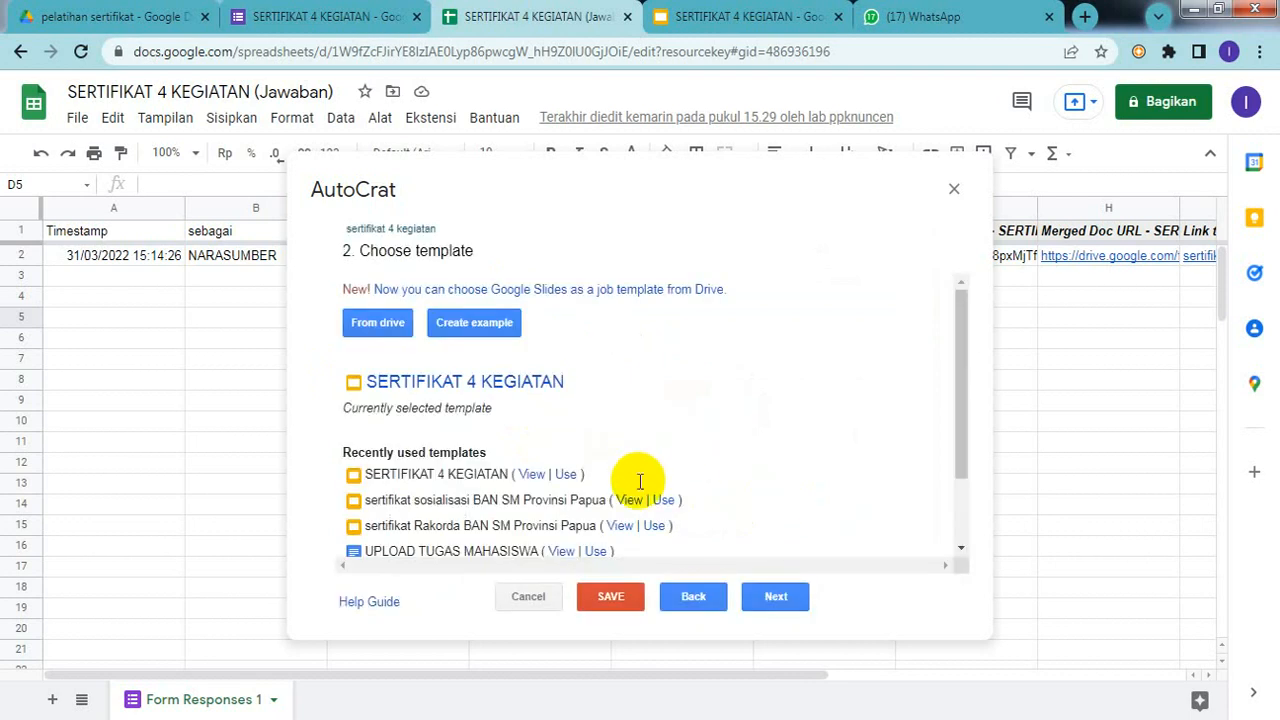
Step: Map the SEBAGAI, E-mail and Nama peserta tags to the sebagai, E-MAIL and NAMA PESERTA columns
{"action": "left_click", "coordinate": [774, 604]}
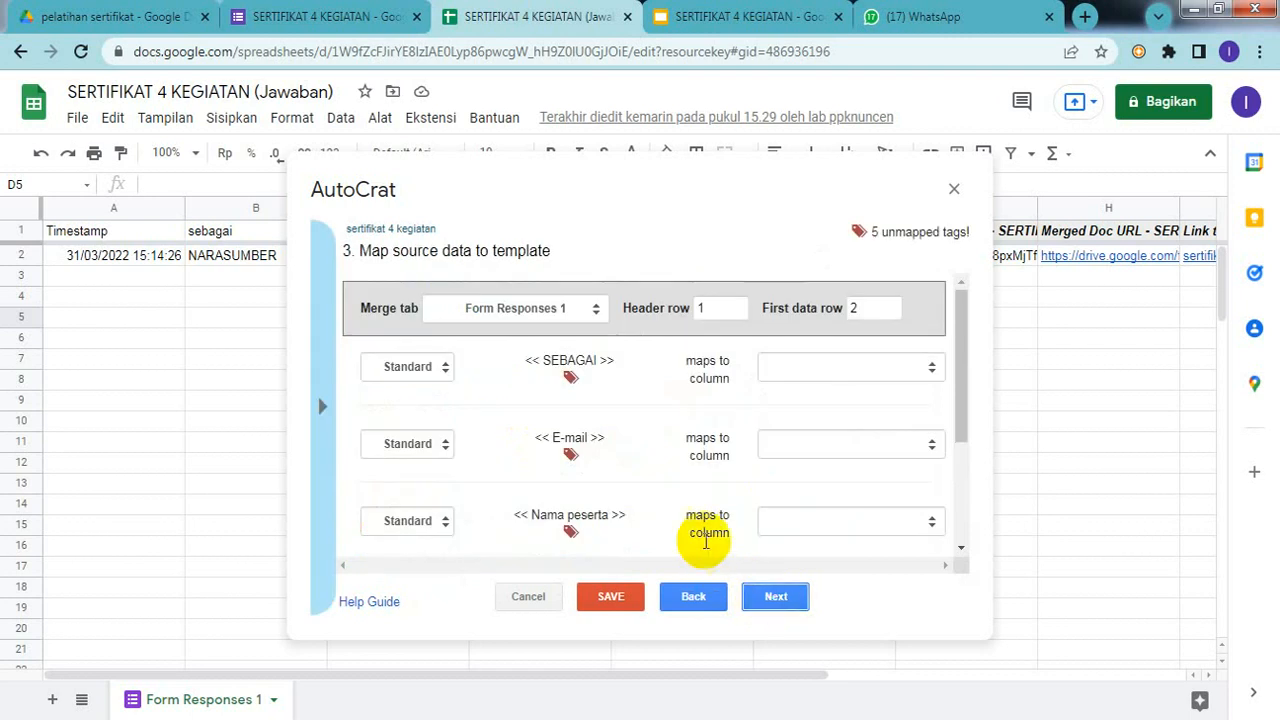
{"action": "left_click", "coordinate": [821, 368]}
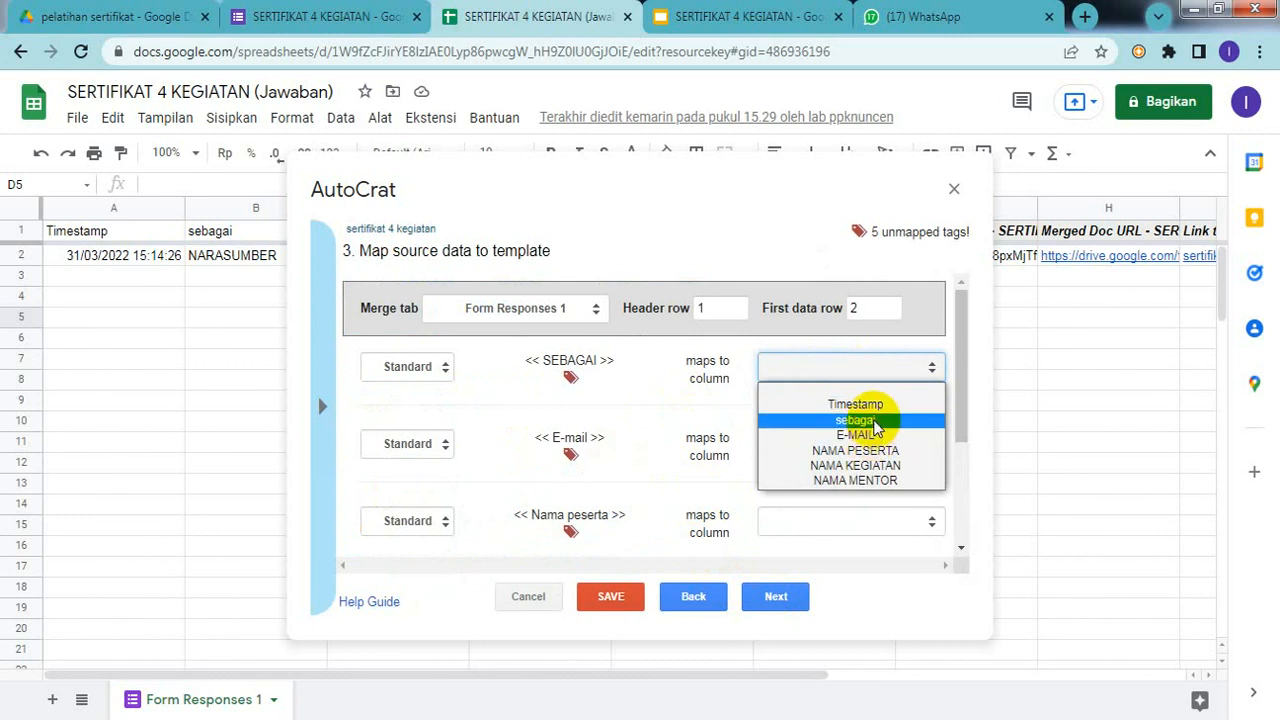
{"action": "left_click", "coordinate": [866, 420]}
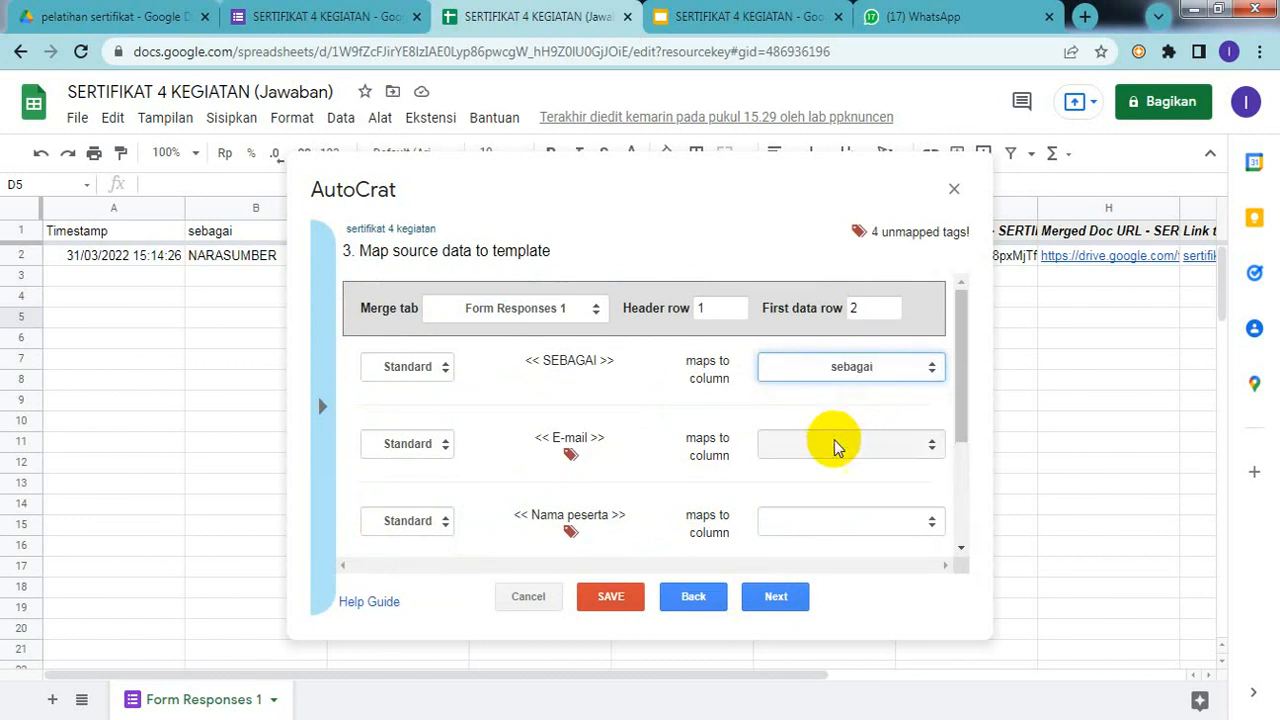
{"action": "left_click", "coordinate": [838, 448]}
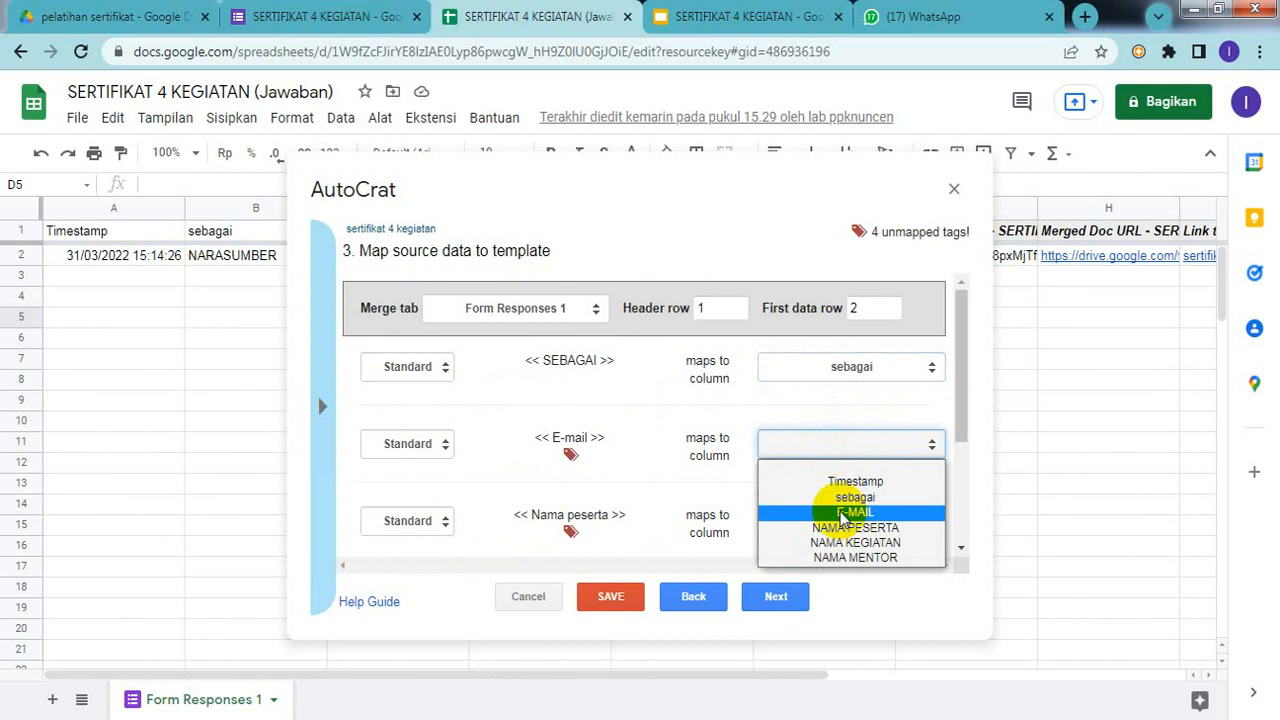
{"action": "left_click", "coordinate": [843, 513]}
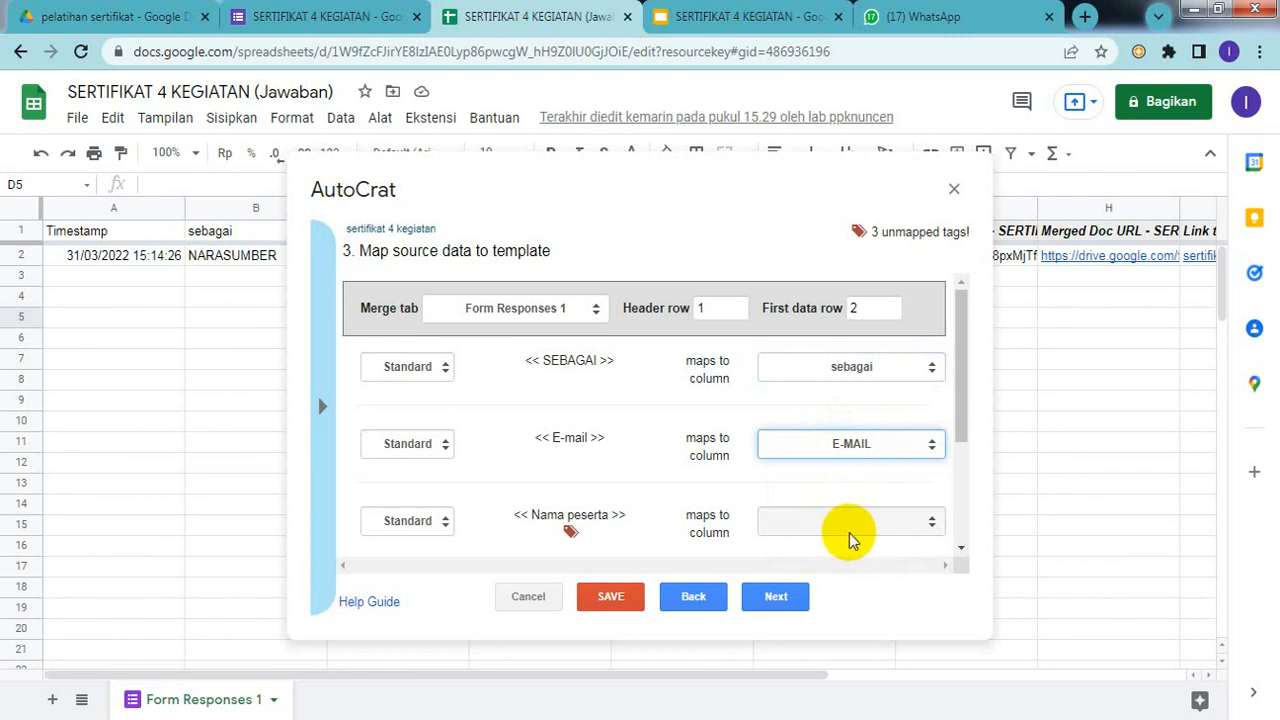
{"action": "left_click", "coordinate": [871, 539]}
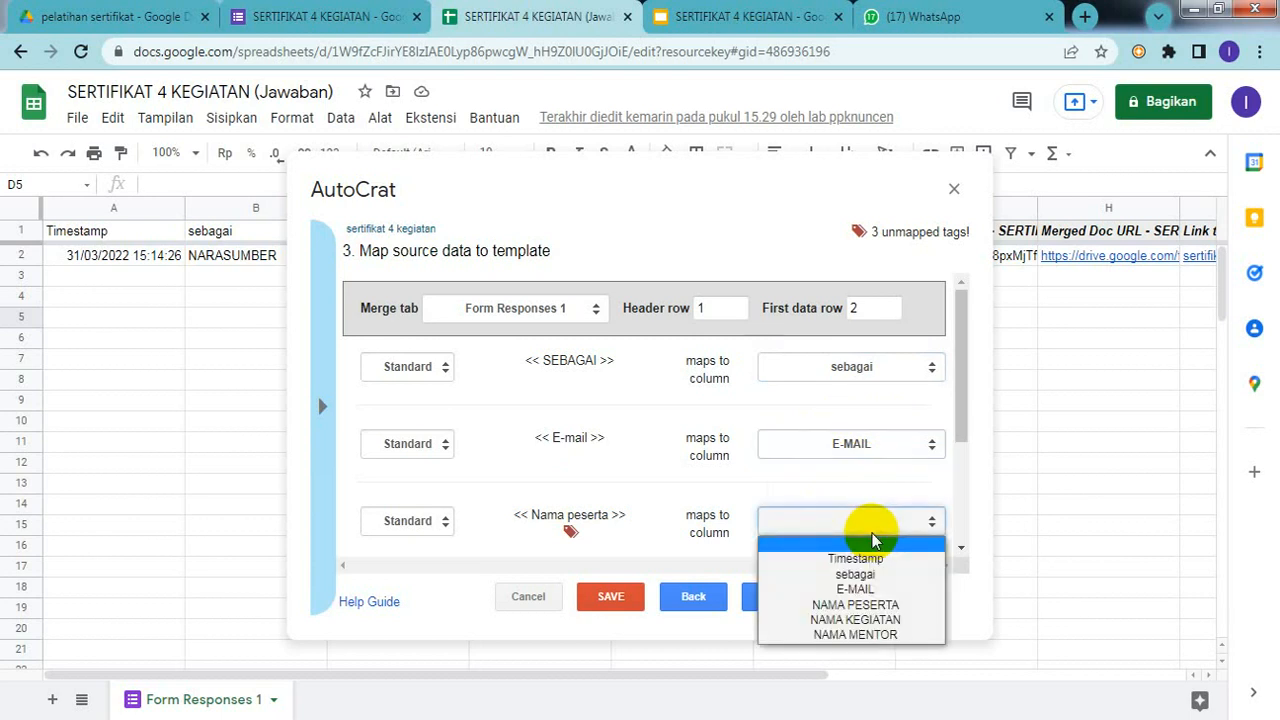
{"action": "left_click", "coordinate": [865, 608]}
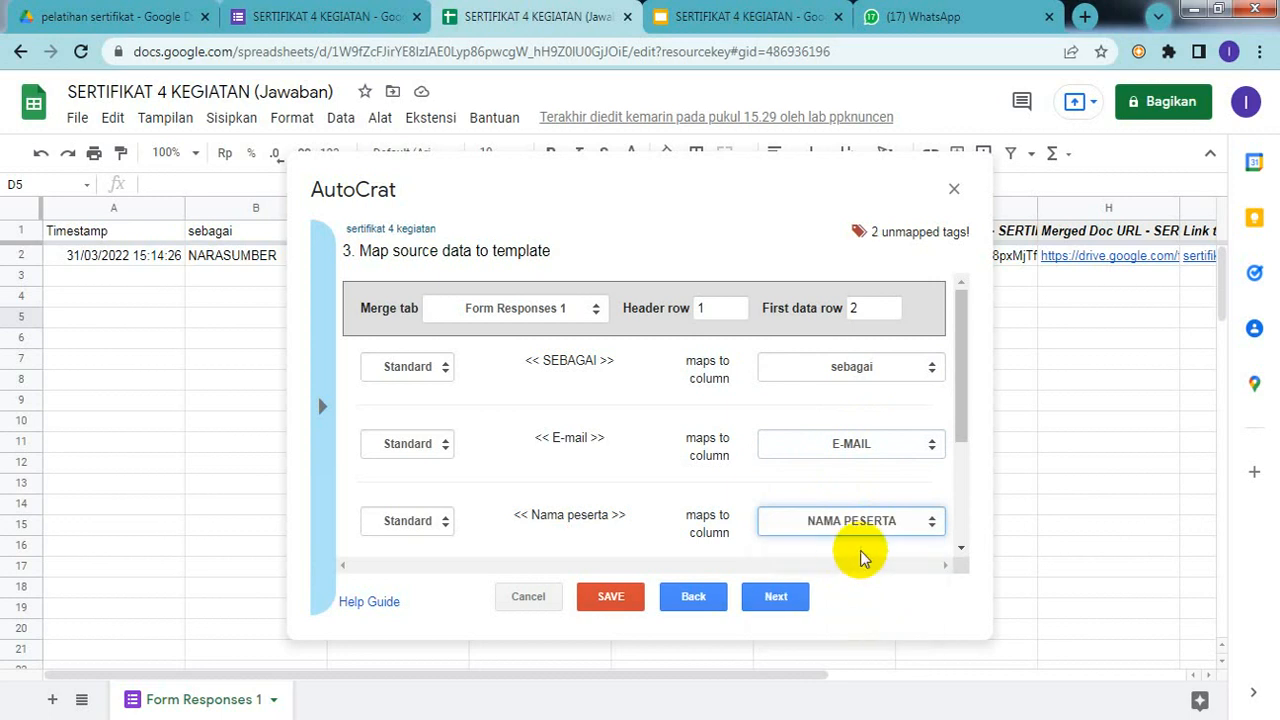
Step: Map the nama kegiatan and NAMA MENTOR tags to the NAMA KEGIATAN and NAMA MENTOR columns
{"action": "left_click_drag", "start_coordinate": [960, 392], "coordinate": [963, 506]}
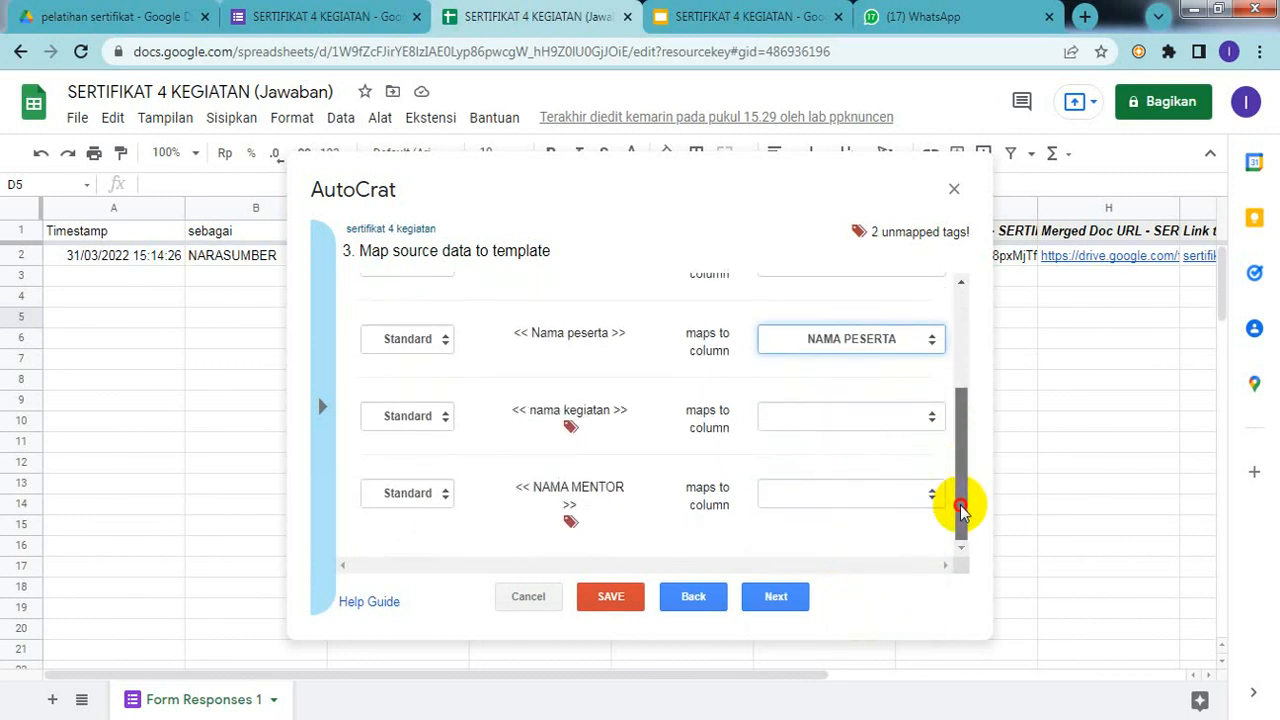
{"action": "left_click", "coordinate": [848, 418]}
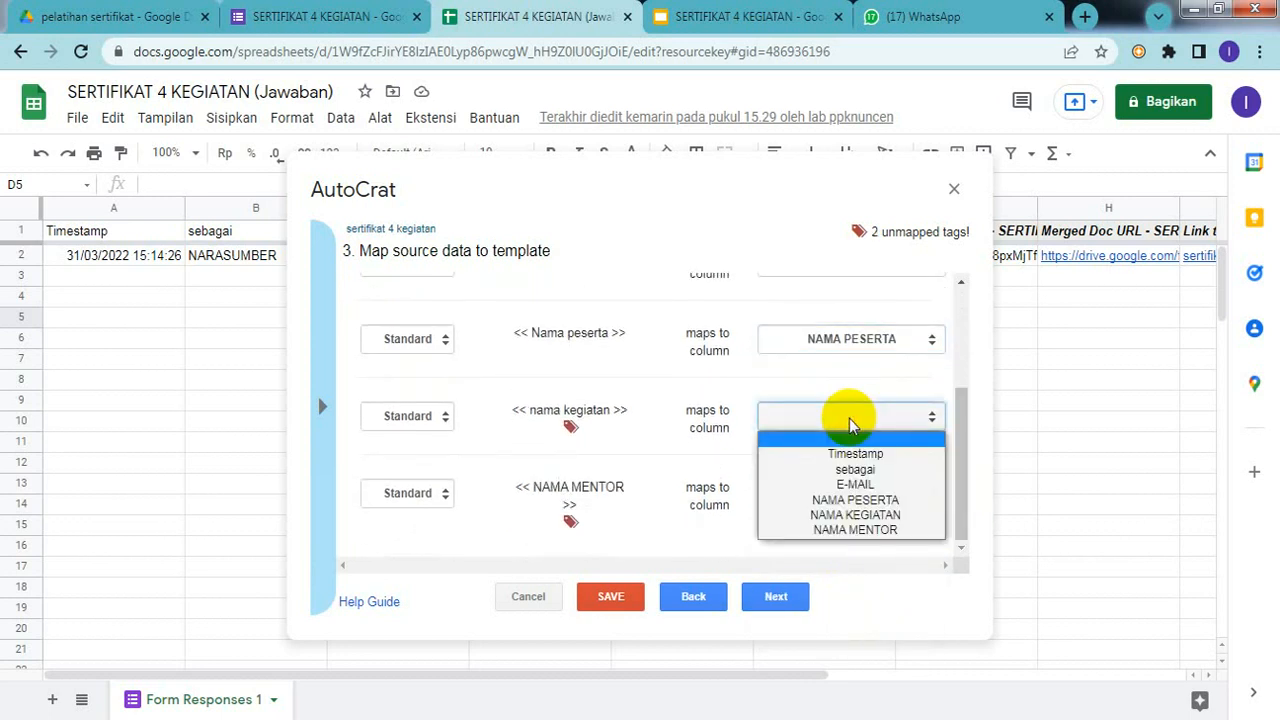
{"action": "left_click", "coordinate": [855, 520]}
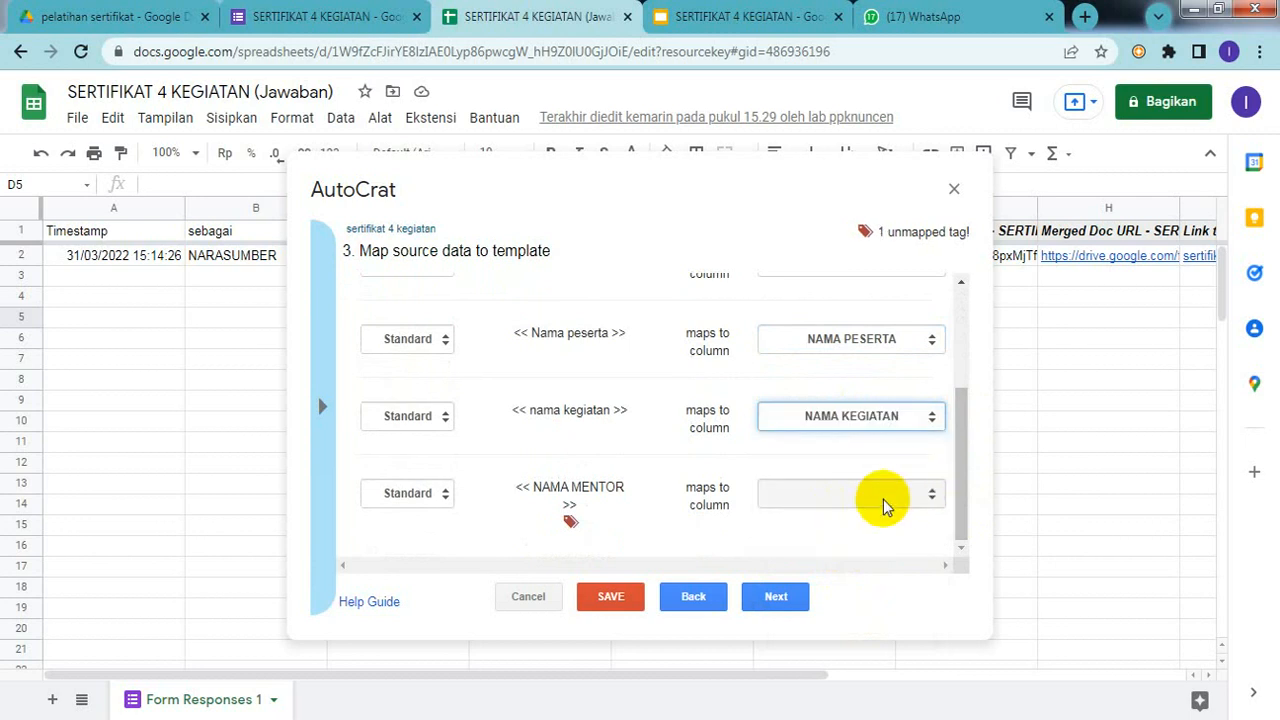
{"action": "left_click", "coordinate": [883, 492]}
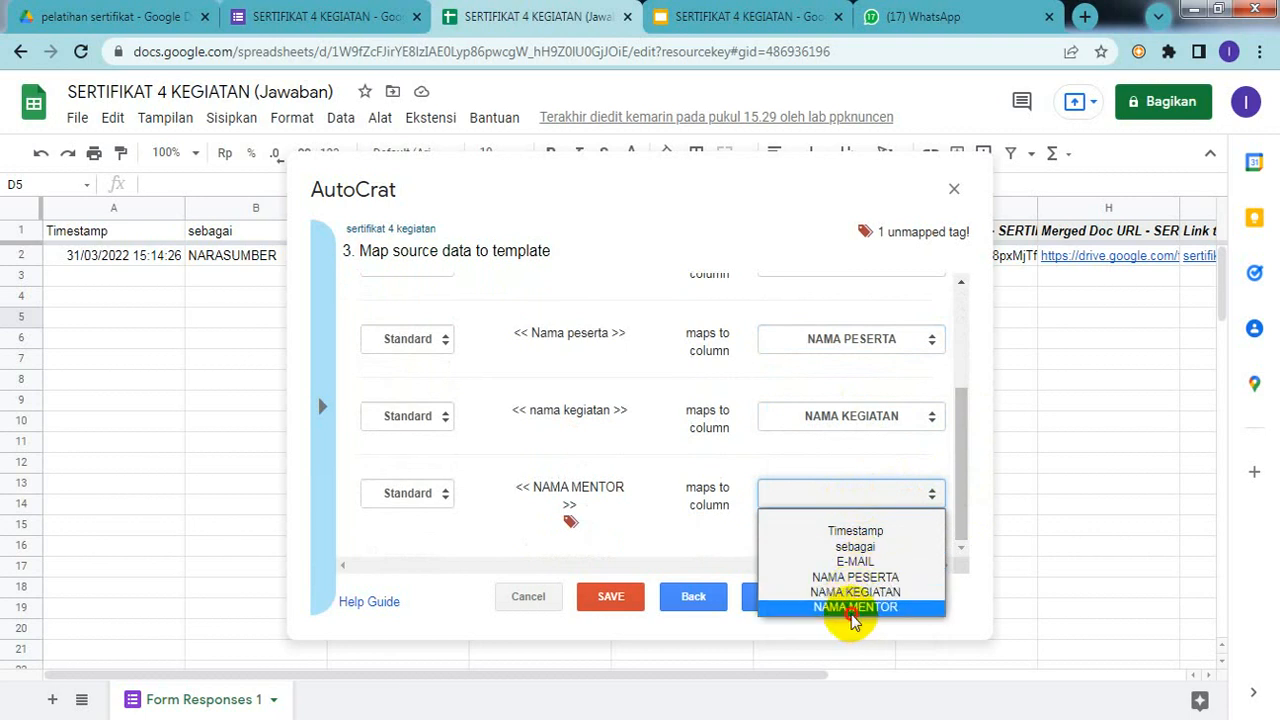
{"action": "left_click", "coordinate": [852, 610]}
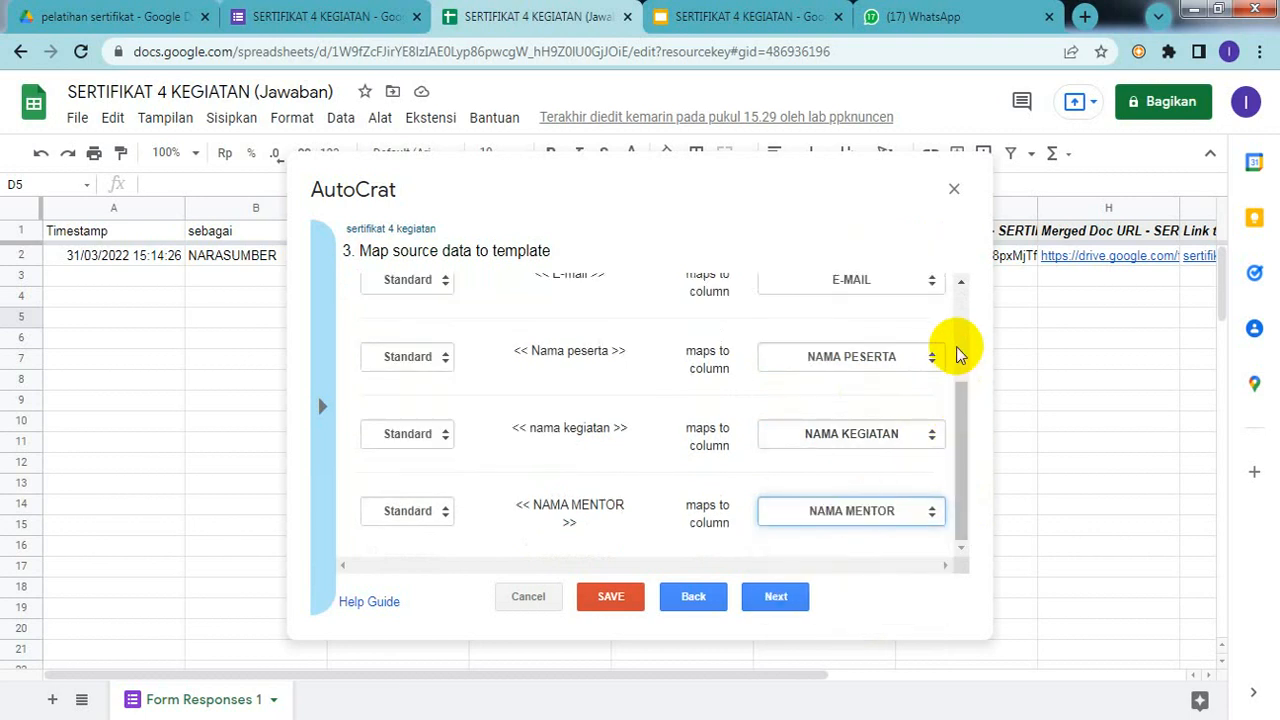
{"action": "scroll", "coordinate": [957, 355], "scroll_direction": "up", "scroll_amount": 5}
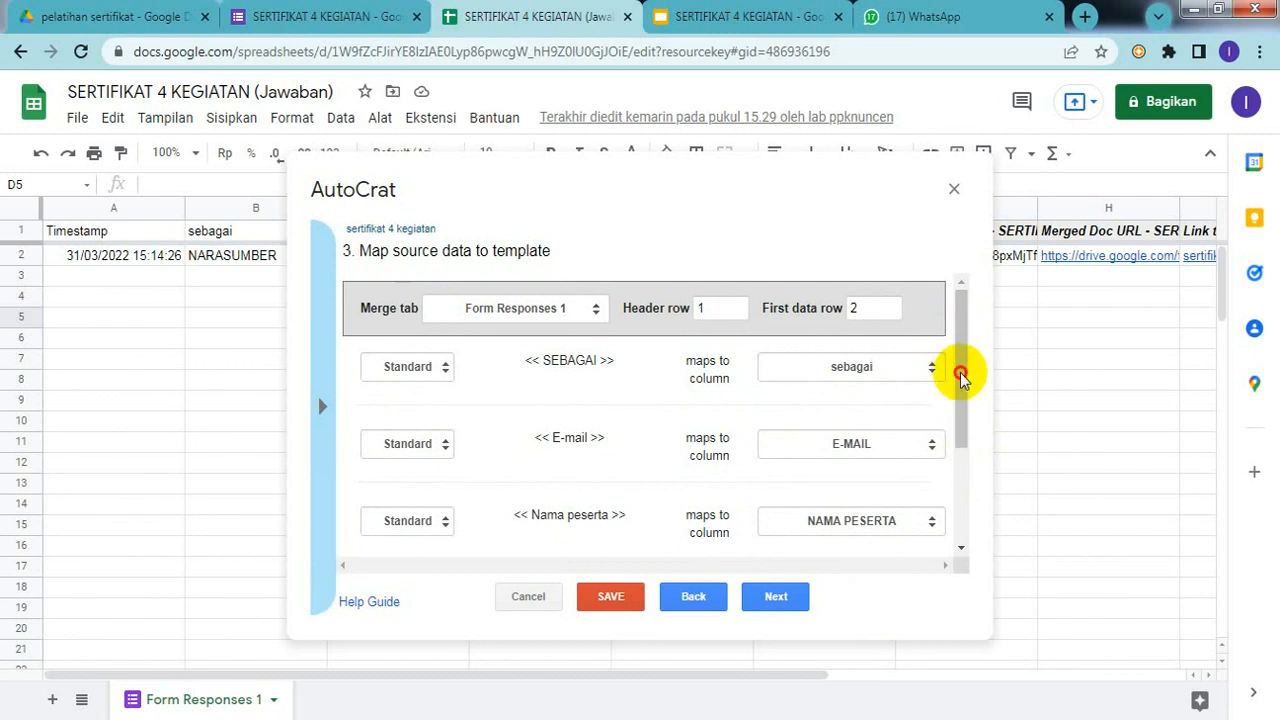
{"action": "left_click_drag", "start_coordinate": [963, 371], "coordinate": [962, 553]}
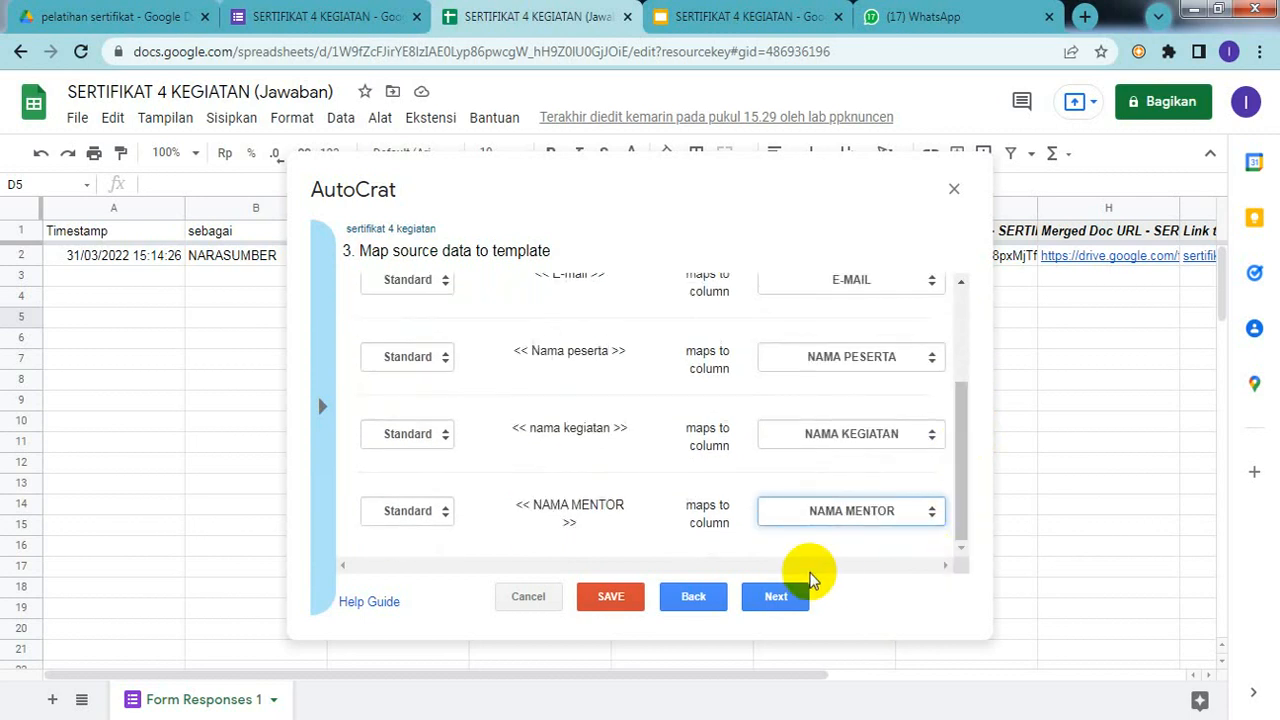
{"action": "left_click", "coordinate": [765, 597]}
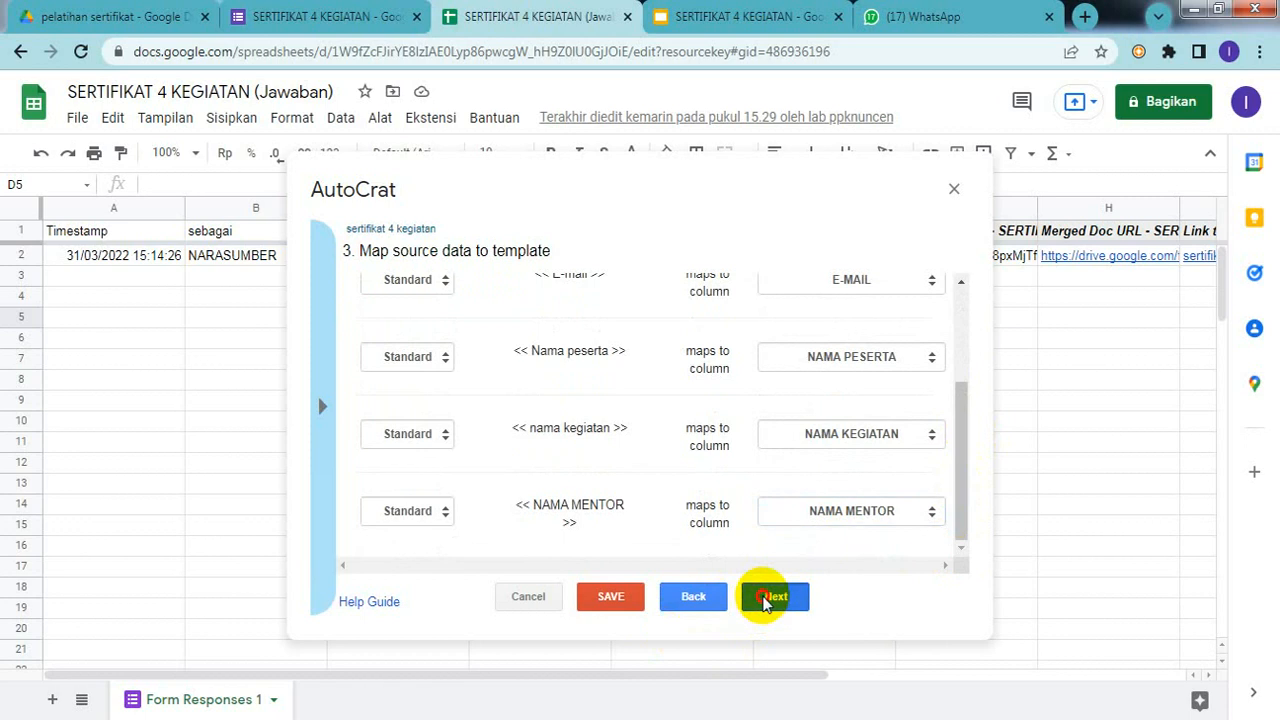
Step: Name the output files 'sertifikat 4 kegiatan' and set the file type to PDF
{"action": "left_click", "coordinate": [386, 316]}
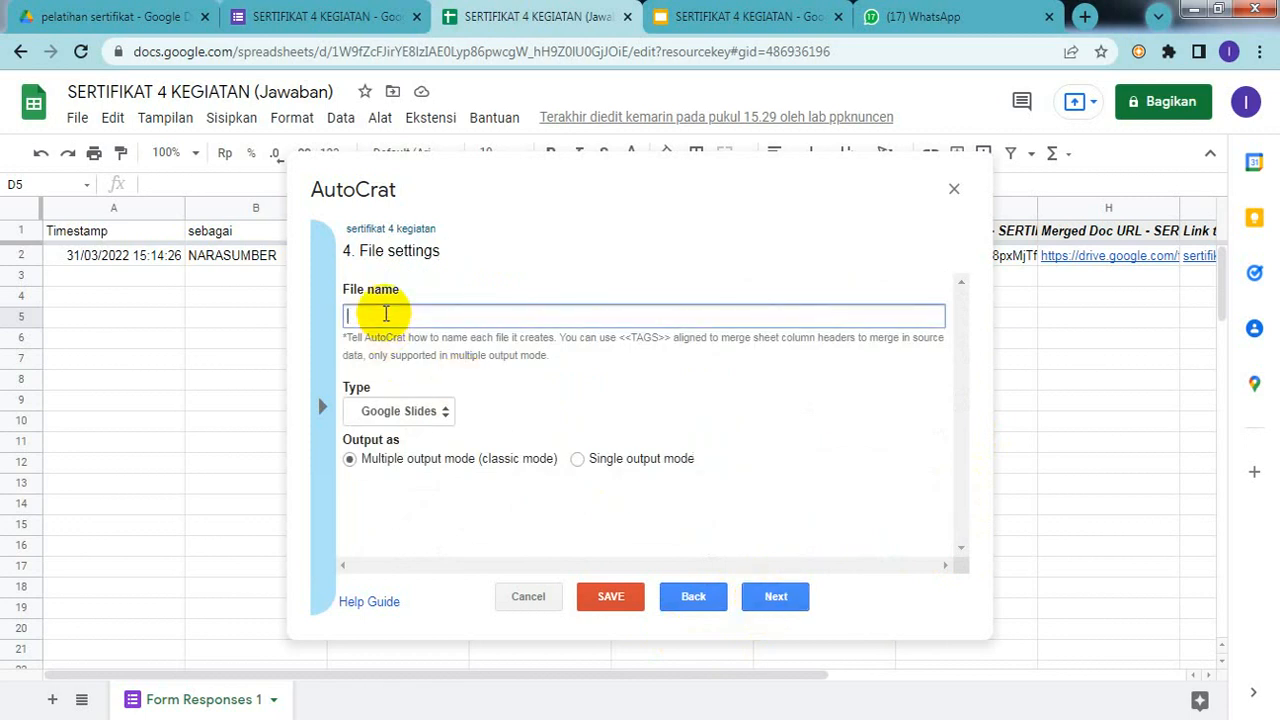
{"action": "type", "text": "serti"}
{"action": "type", "text": "fikat"}
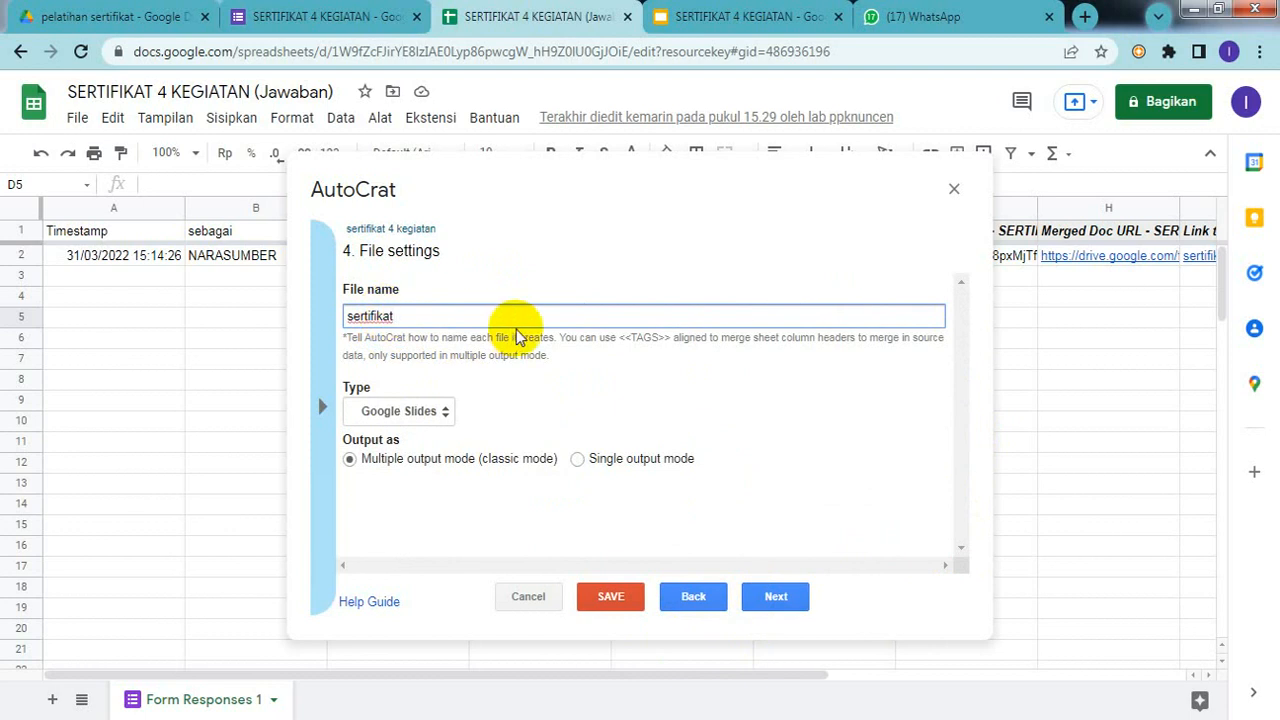
{"action": "type", "text": " 4 kegiatan"}
{"action": "left_click", "coordinate": [445, 414]}
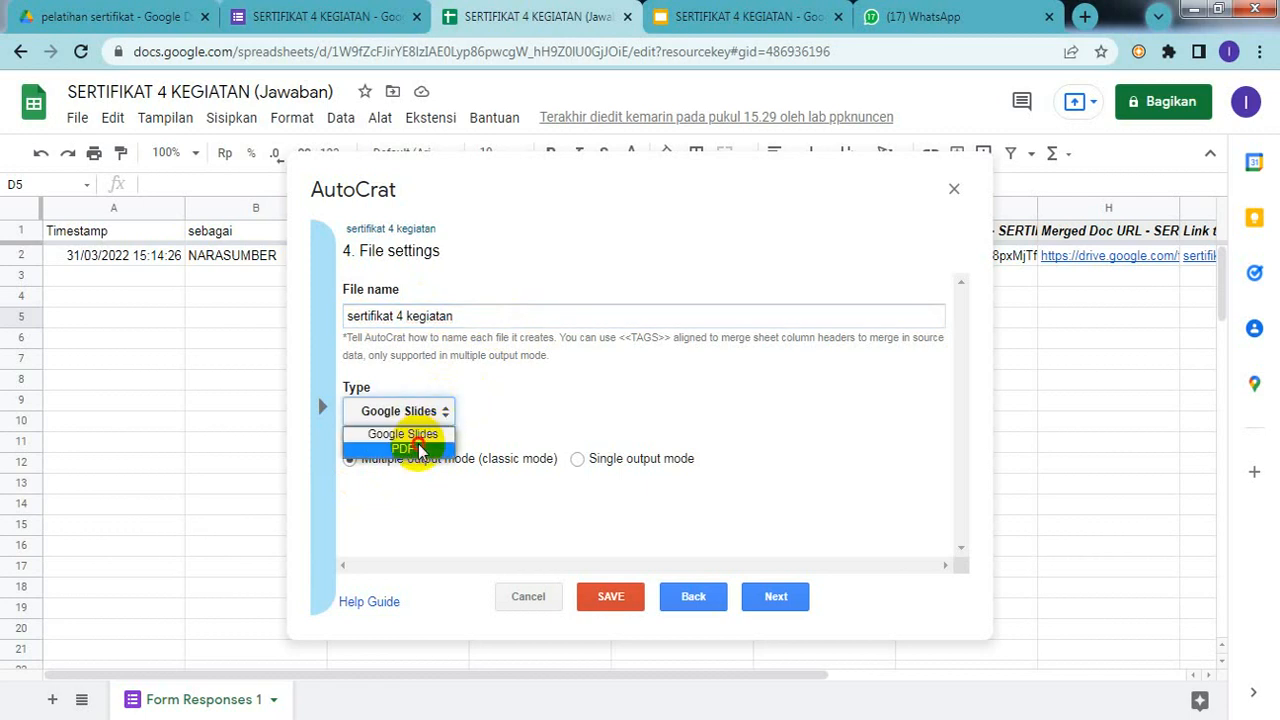
{"action": "left_click", "coordinate": [420, 449]}
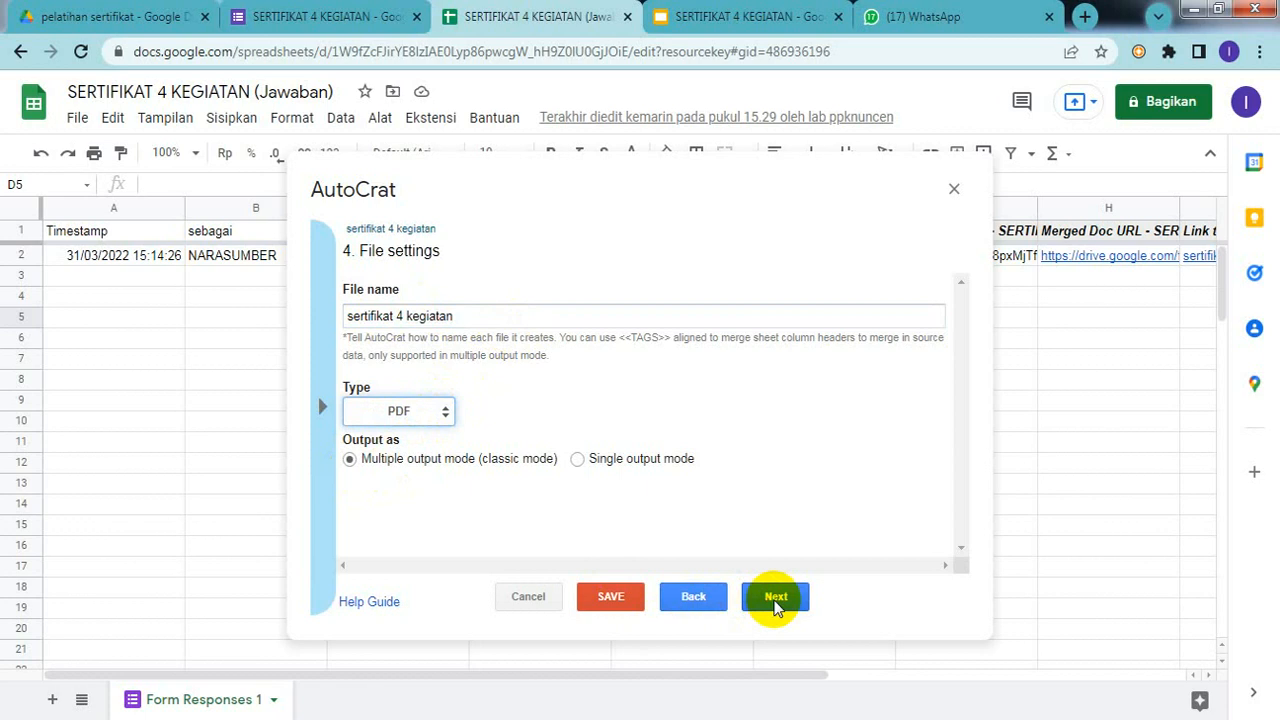
Step: Advance the AutoCrat job past the destination folder, dynamic folder and merge condition steps
{"action": "left_click", "coordinate": [776, 598]}
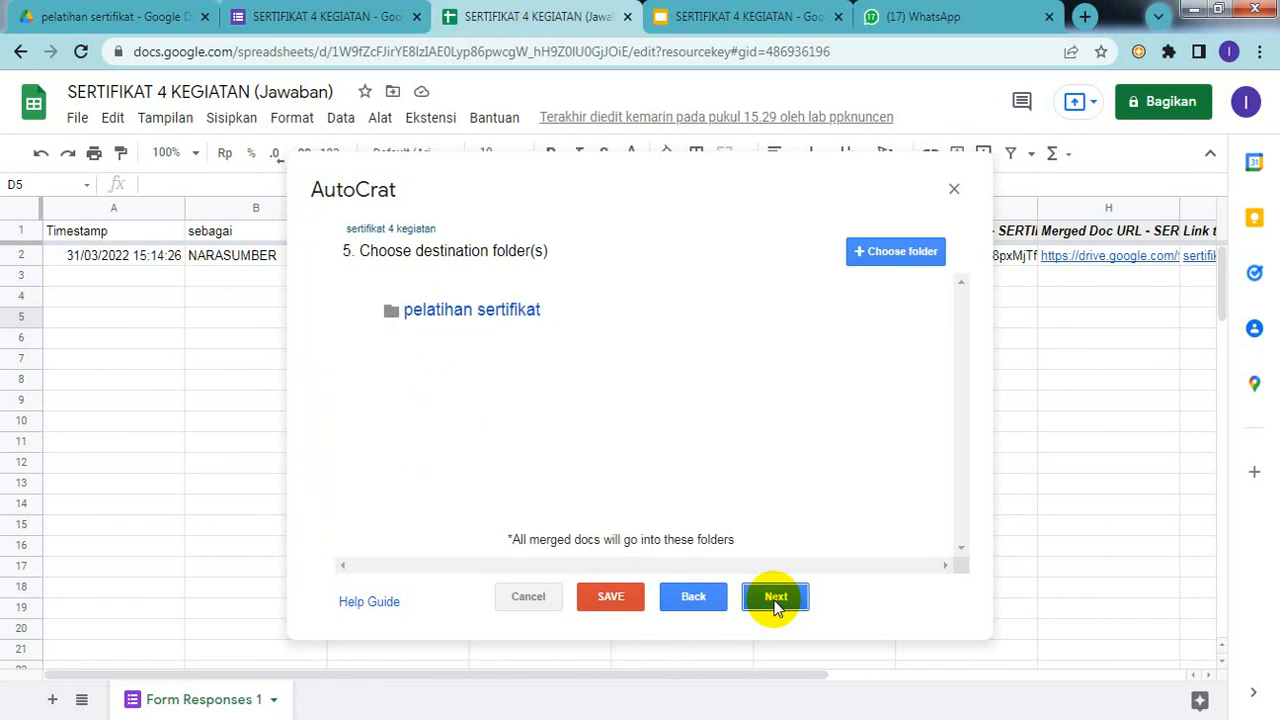
{"action": "left_click", "coordinate": [776, 598]}
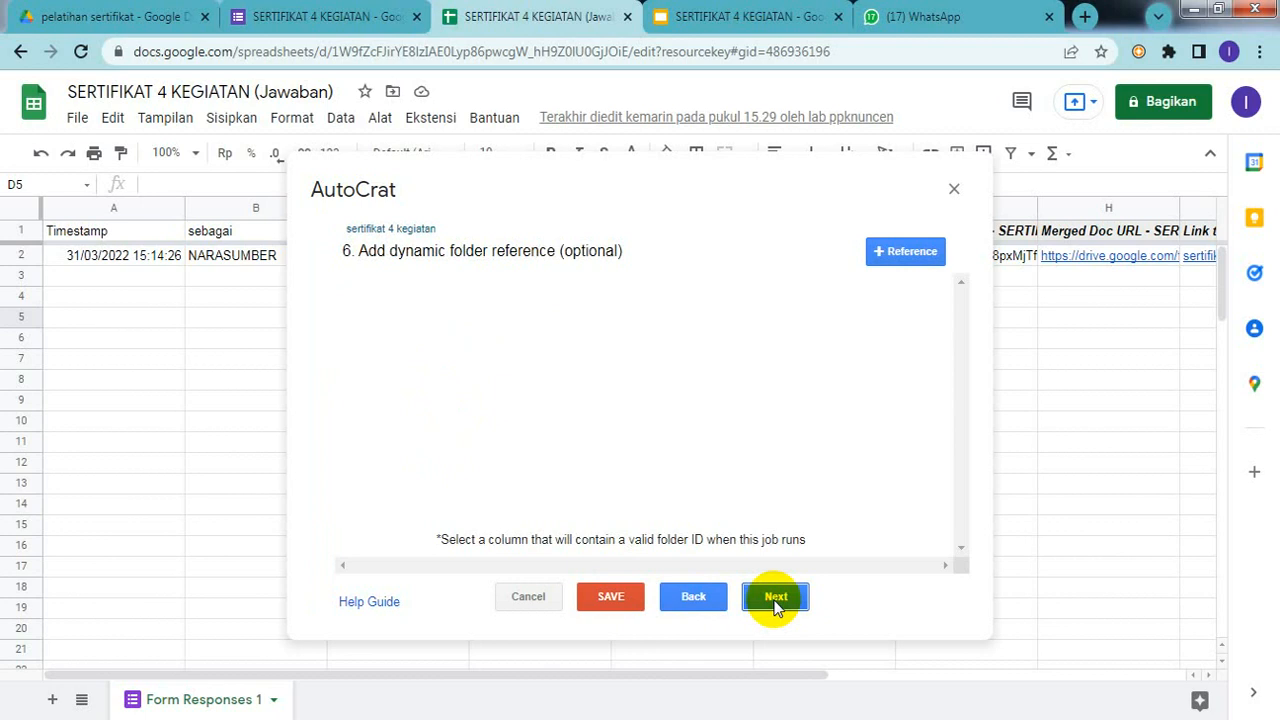
{"action": "left_click", "coordinate": [776, 598]}
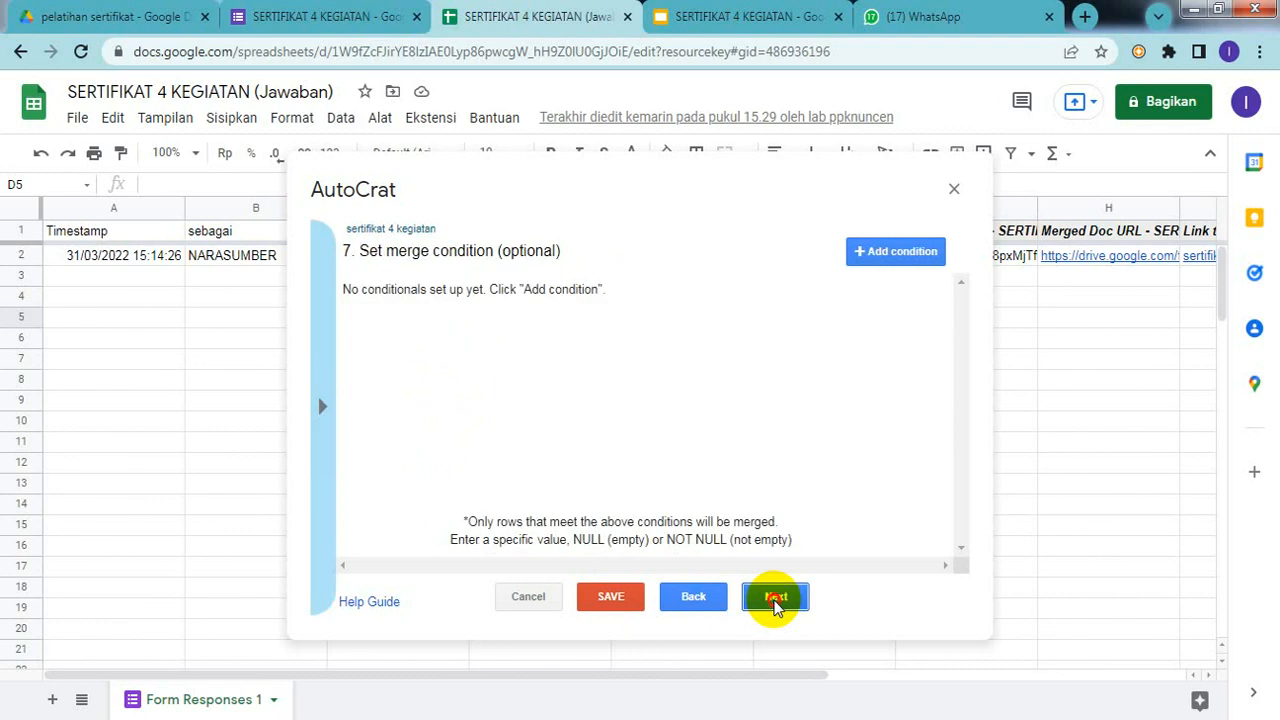
{"action": "left_click", "coordinate": [776, 598]}
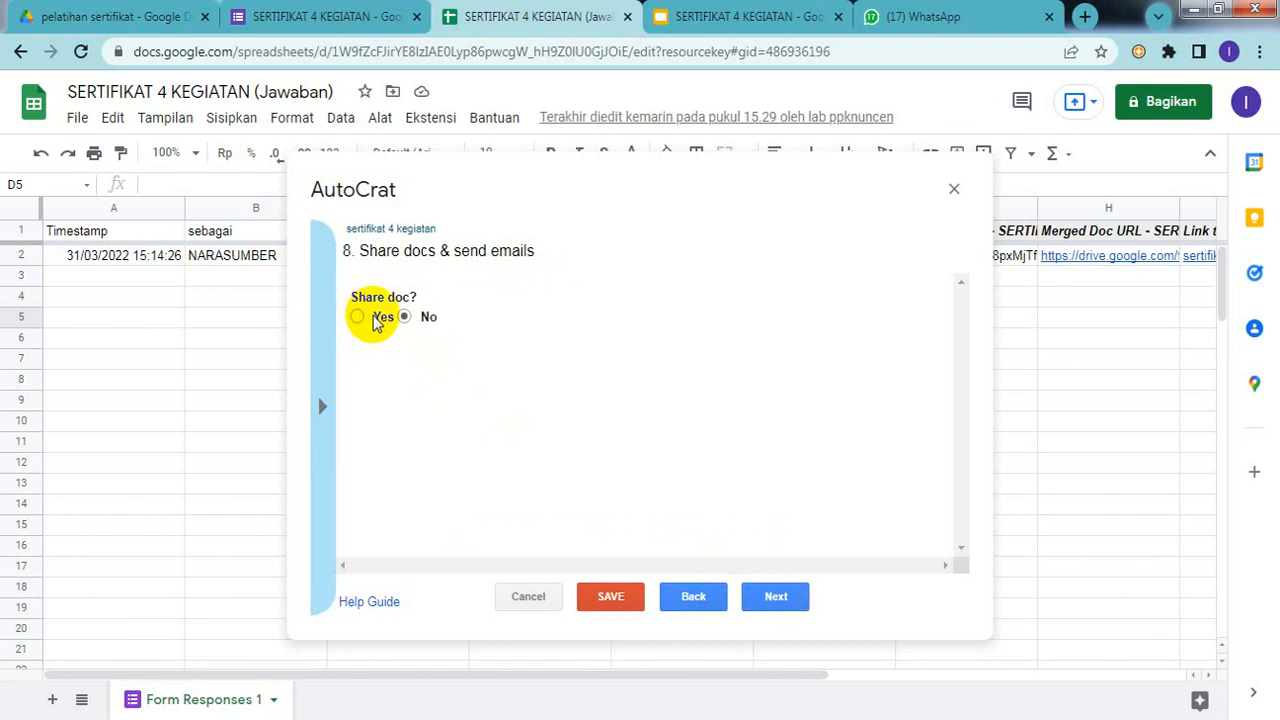
Step: Set Share doc to Yes, select the email To field, then bring up the certificate template in Slides
{"action": "left_click", "coordinate": [360, 318]}
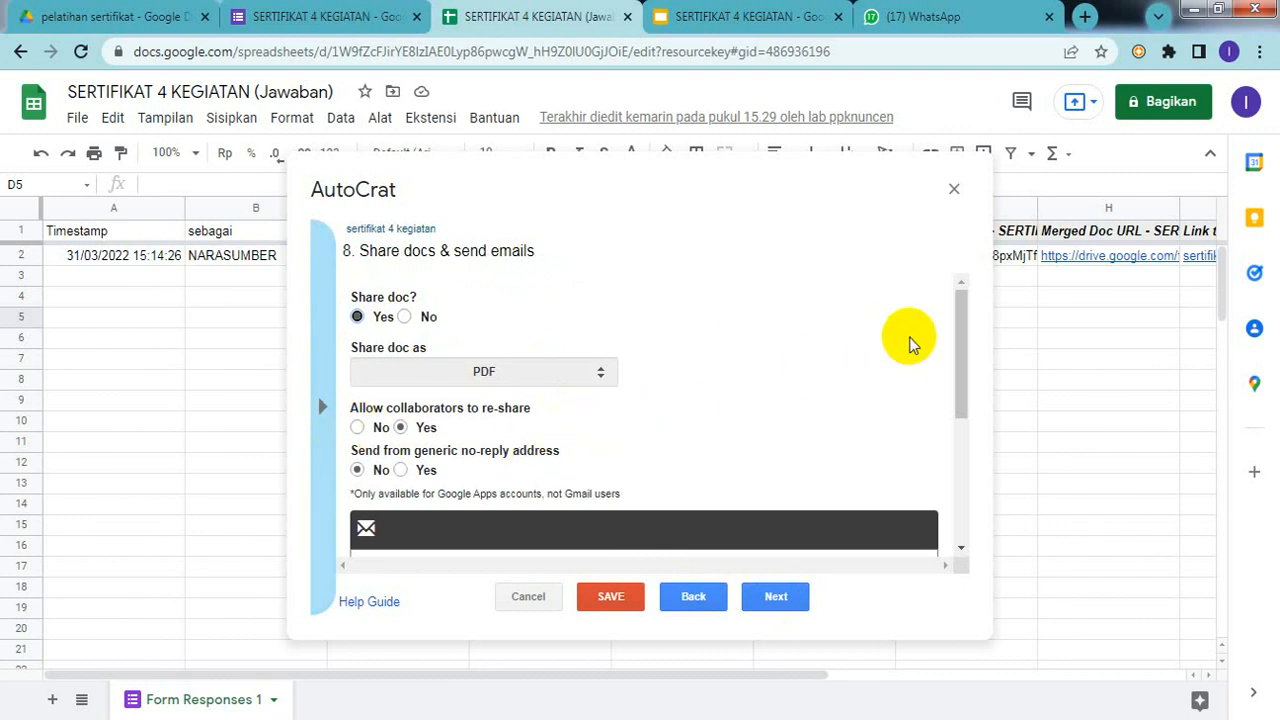
{"action": "left_click_drag", "start_coordinate": [964, 305], "coordinate": [960, 374]}
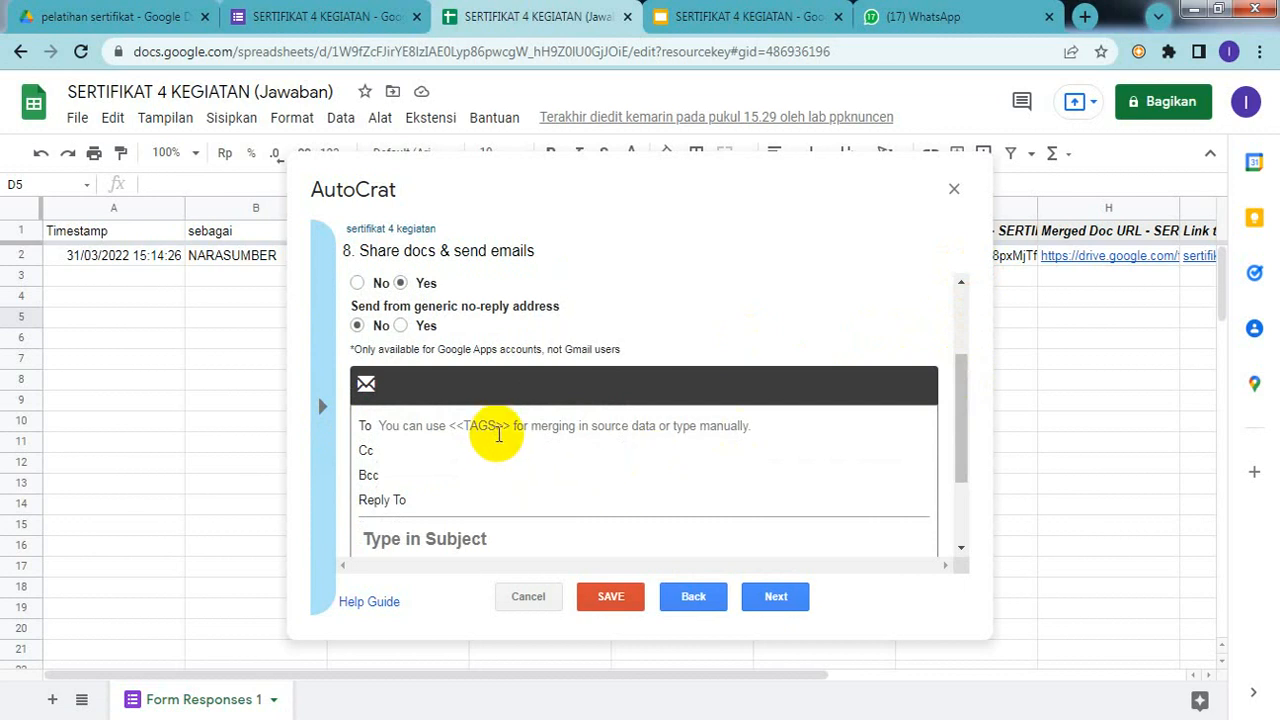
{"action": "left_click", "coordinate": [498, 434]}
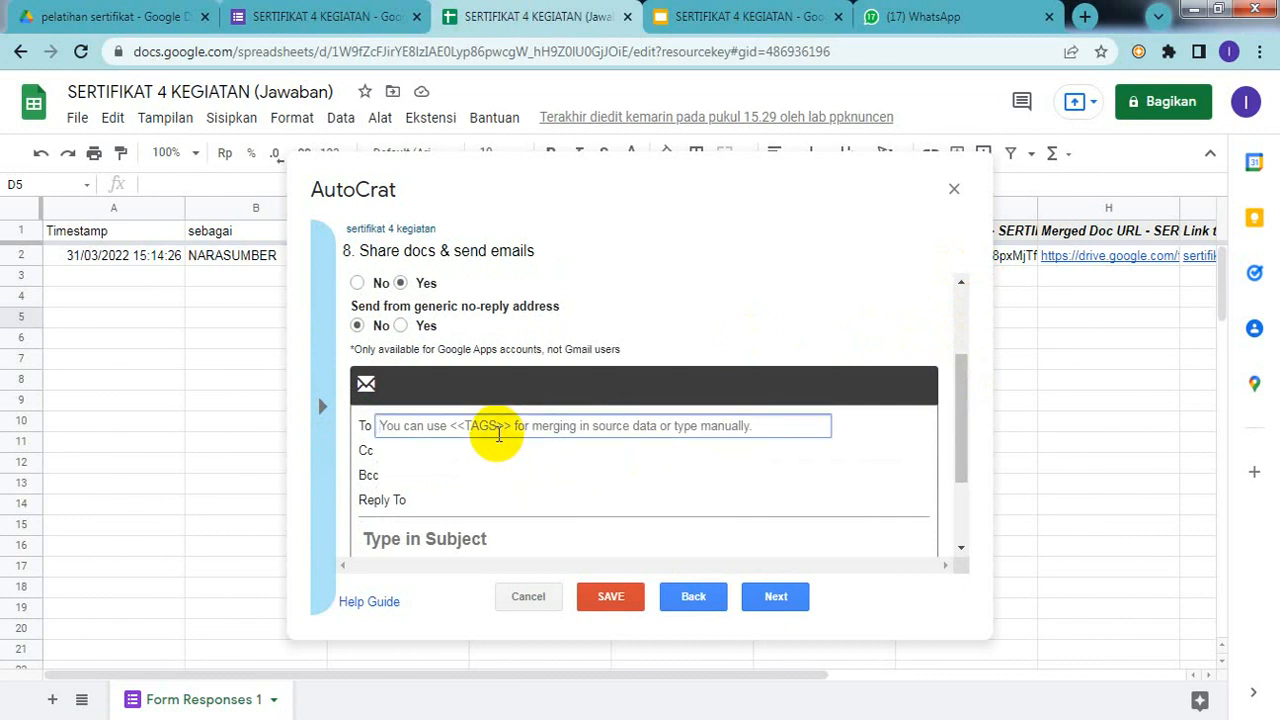
{"action": "left_click", "coordinate": [708, 25]}
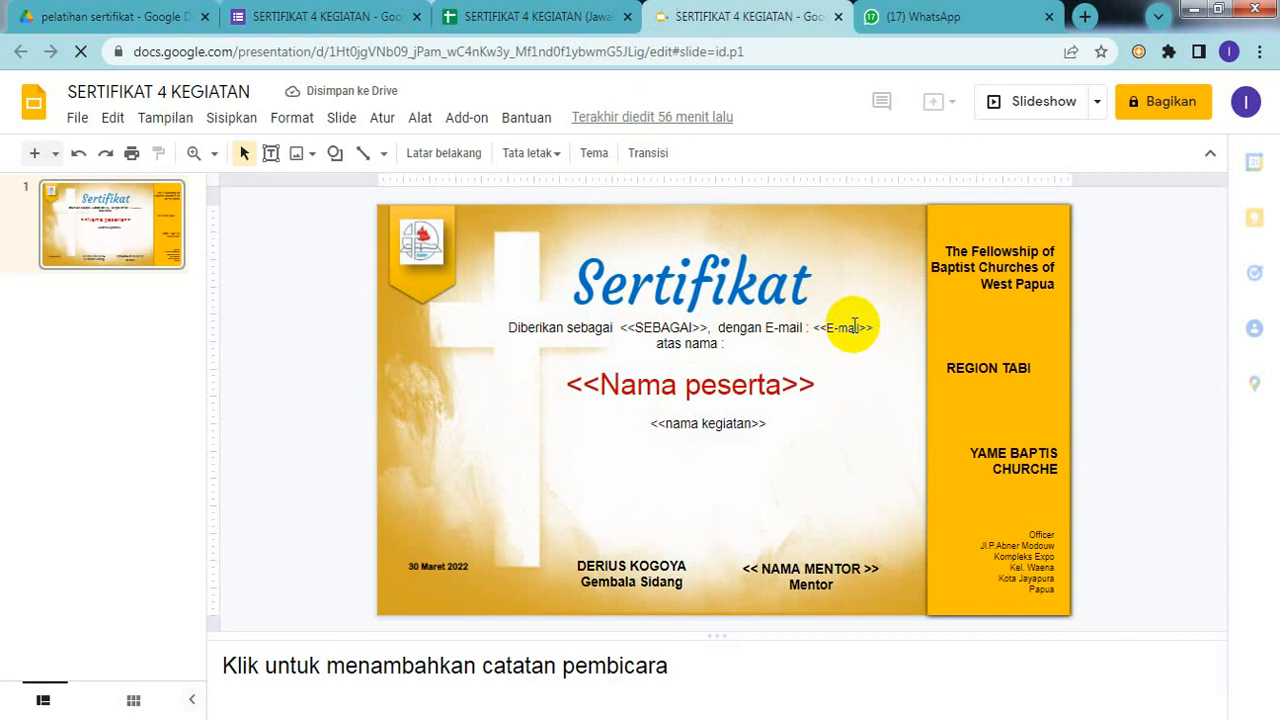
Step: Copy the <<E-mail>> tag from the certificate slide and return to the spreadsheet
{"action": "left_click", "coordinate": [813, 330]}
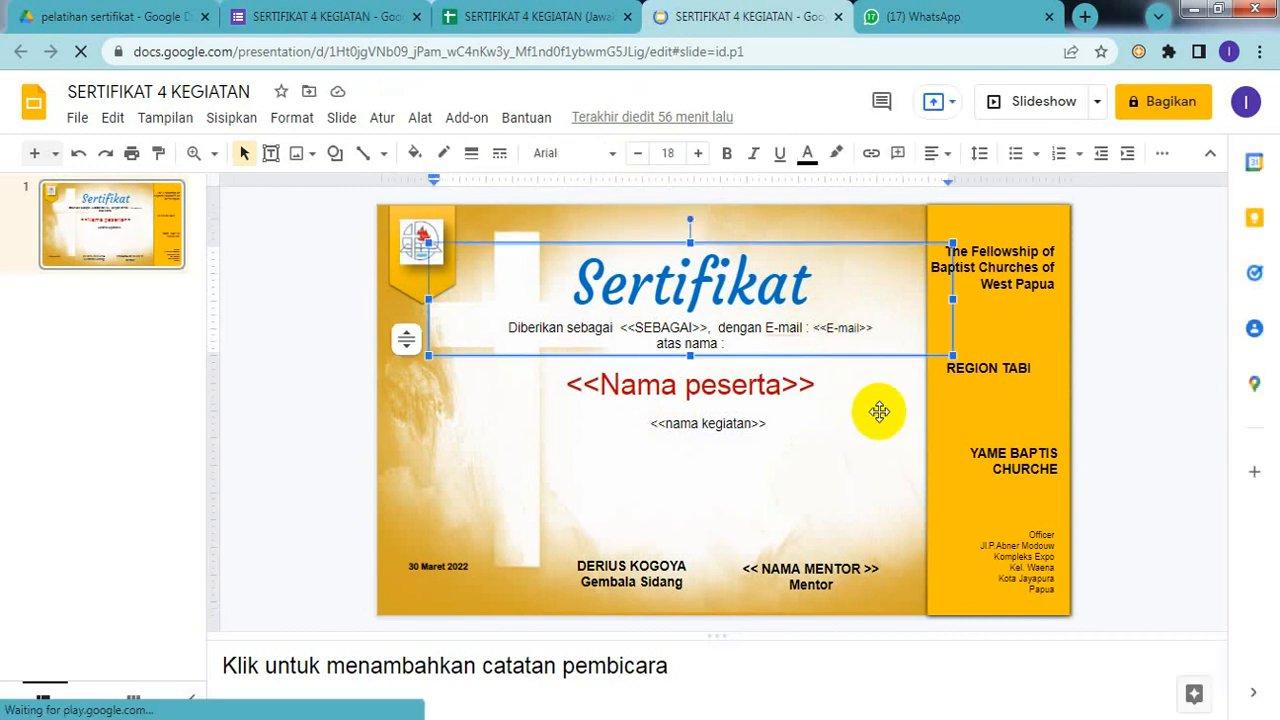
{"action": "key", "text": "shift+Right"}
{"action": "key", "text": "shift+Right"}
{"action": "key", "text": "shift+Right"}
{"action": "key", "text": "shift+Right"}
{"action": "key", "text": "shift+Right"}
{"action": "key", "text": "shift+Right"}
{"action": "key", "text": "shift+Right"}
{"action": "key", "text": "shift+Right"}
{"action": "key", "text": "shift+Right"}
{"action": "key", "text": "shift+Right"}
{"action": "key", "text": "ctrl+c"}
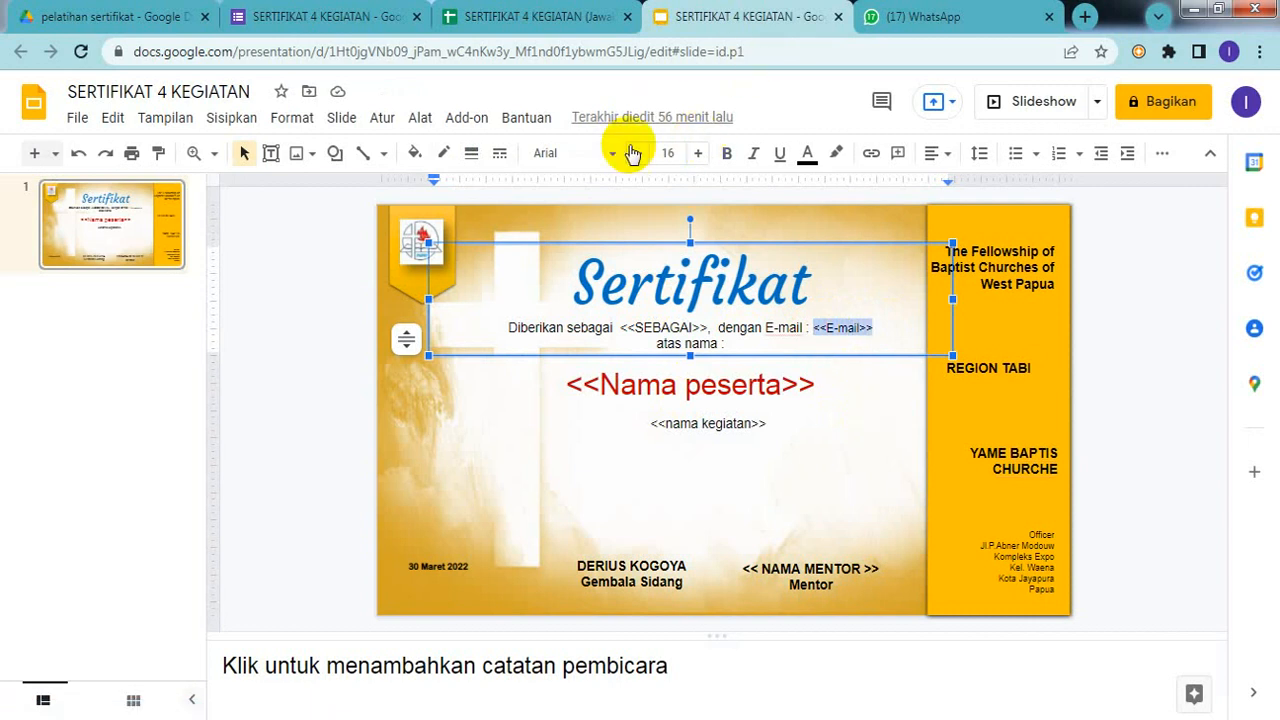
{"action": "left_click", "coordinate": [537, 22]}
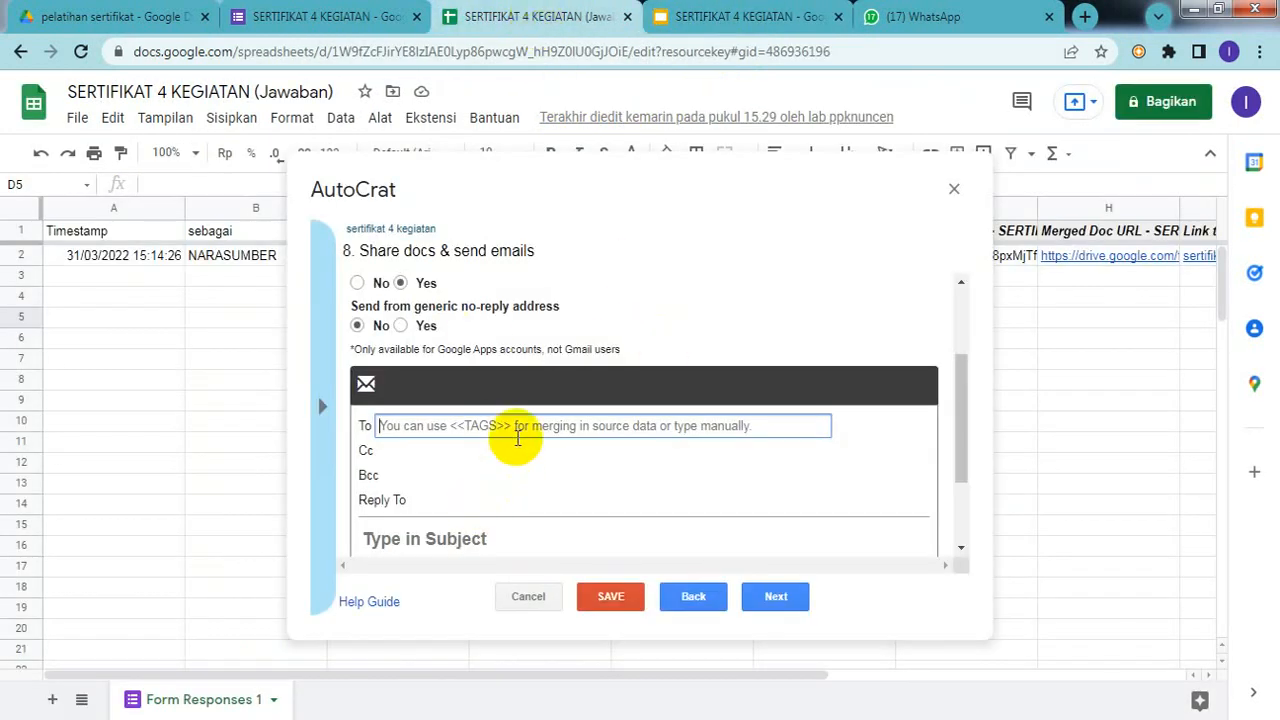
Step: Paste the <<E-mail>> tag into the email To field
{"action": "key", "text": "ctrl+v"}
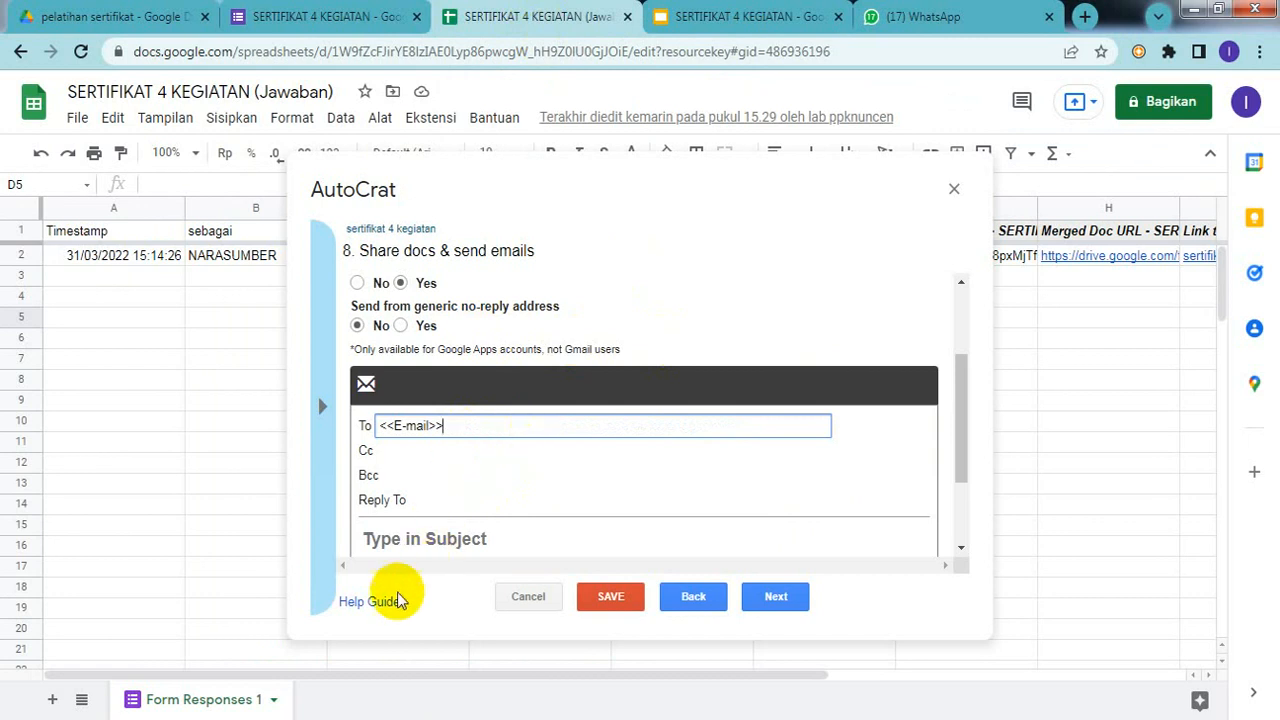
{"action": "left_click", "coordinate": [434, 537]}
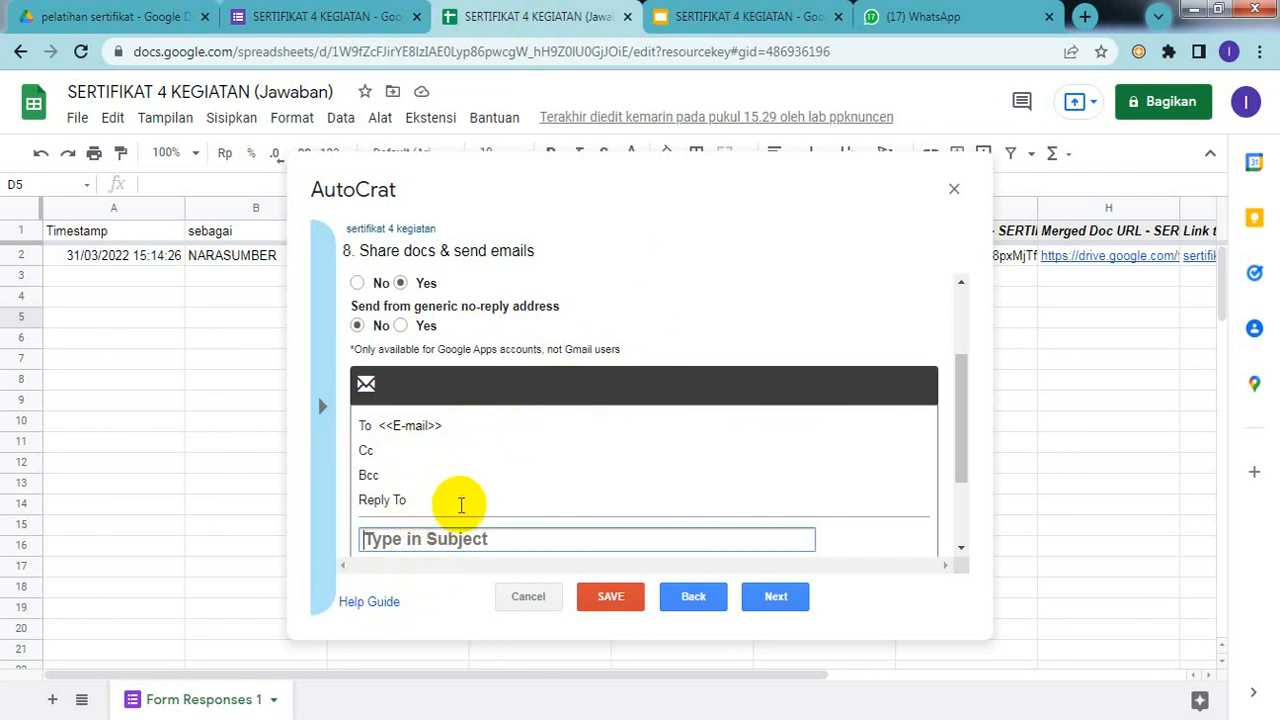
{"action": "left_click", "coordinate": [461, 497]}
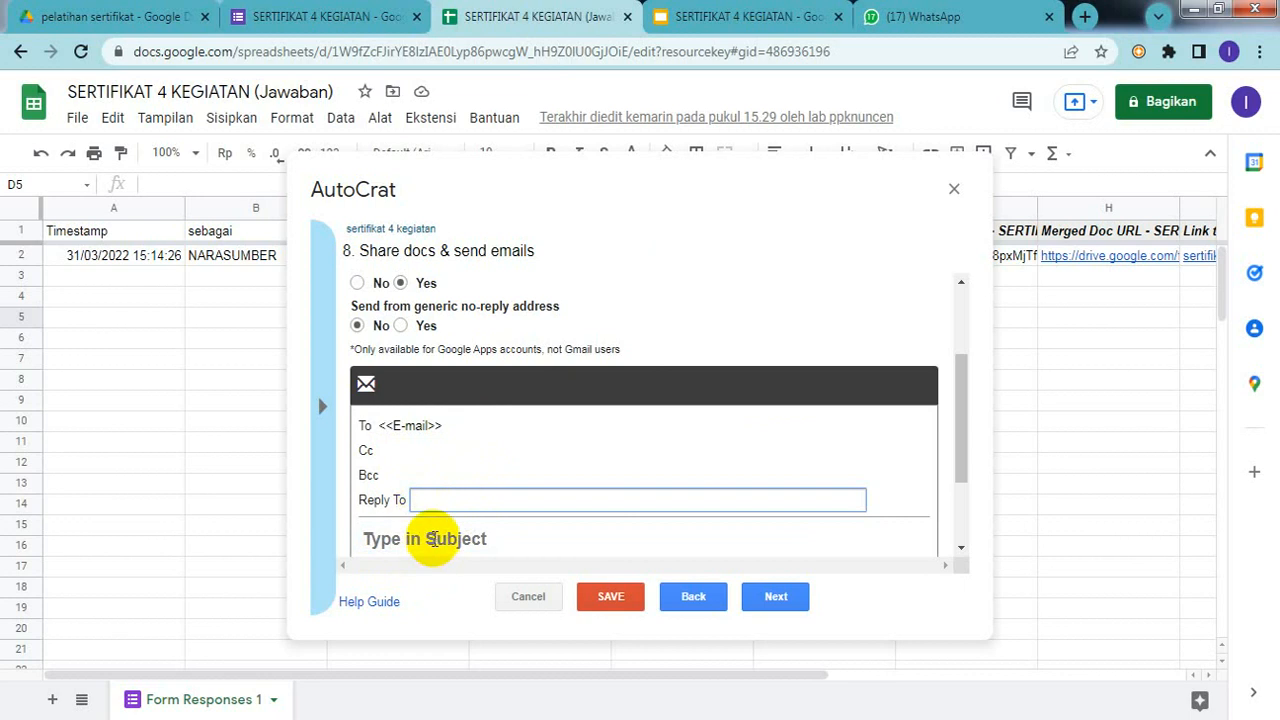
Step: Type 'sertifikat a.n' as the start of the email subject line
{"action": "left_click", "coordinate": [432, 539]}
{"action": "type", "text": "sert"}
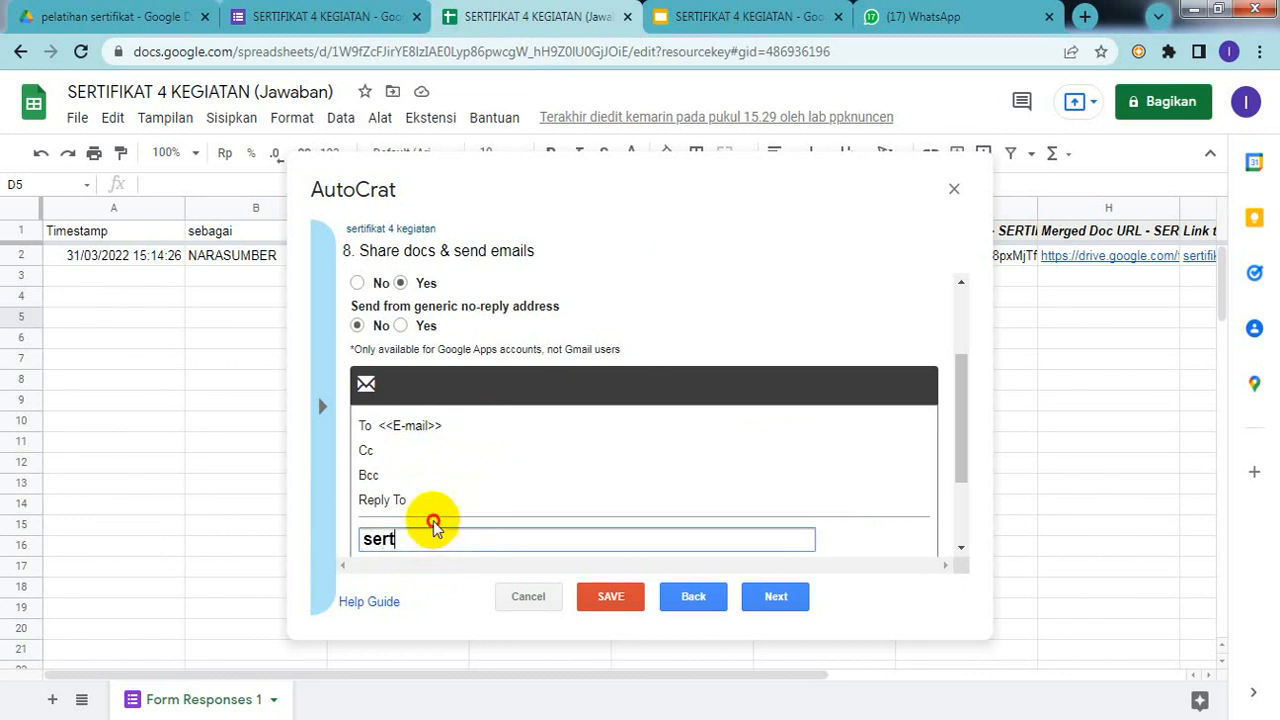
{"action": "left_click", "coordinate": [433, 522]}
{"action": "scroll", "coordinate": [430, 500], "scroll_direction": "down", "scroll_amount": 3}
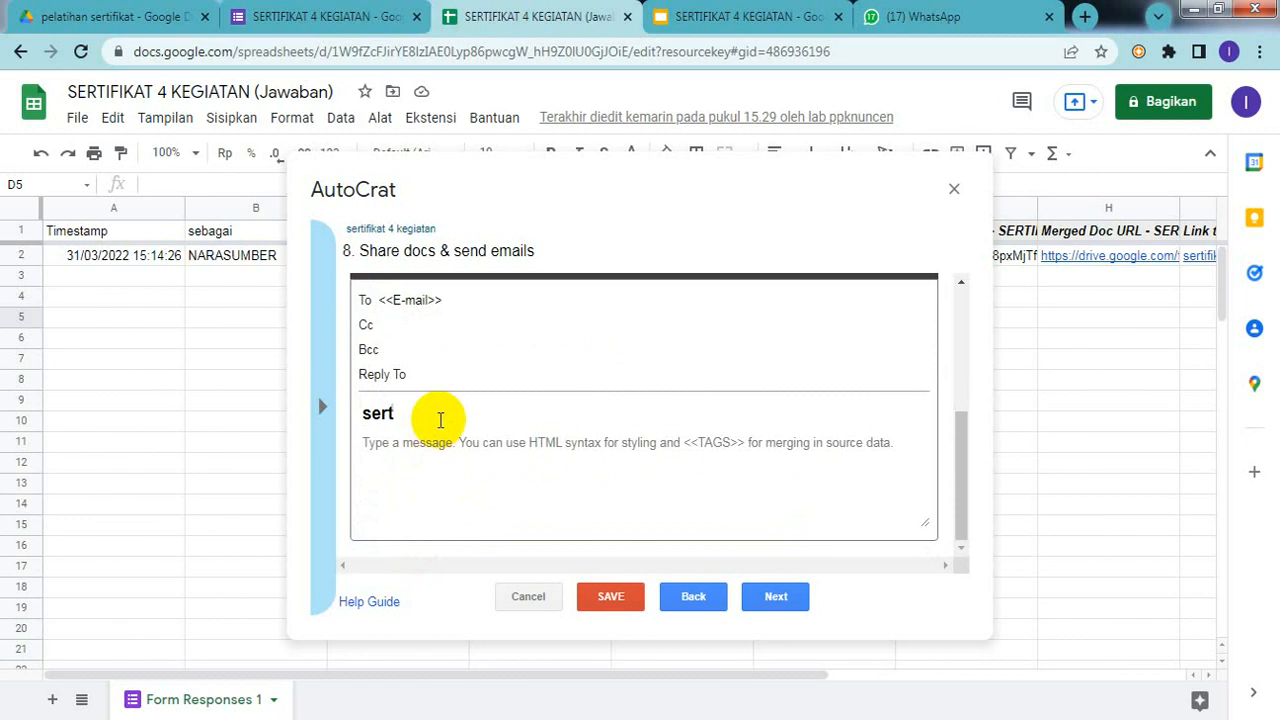
{"action": "left_click", "coordinate": [438, 419]}
{"action": "type", "text": "i"}
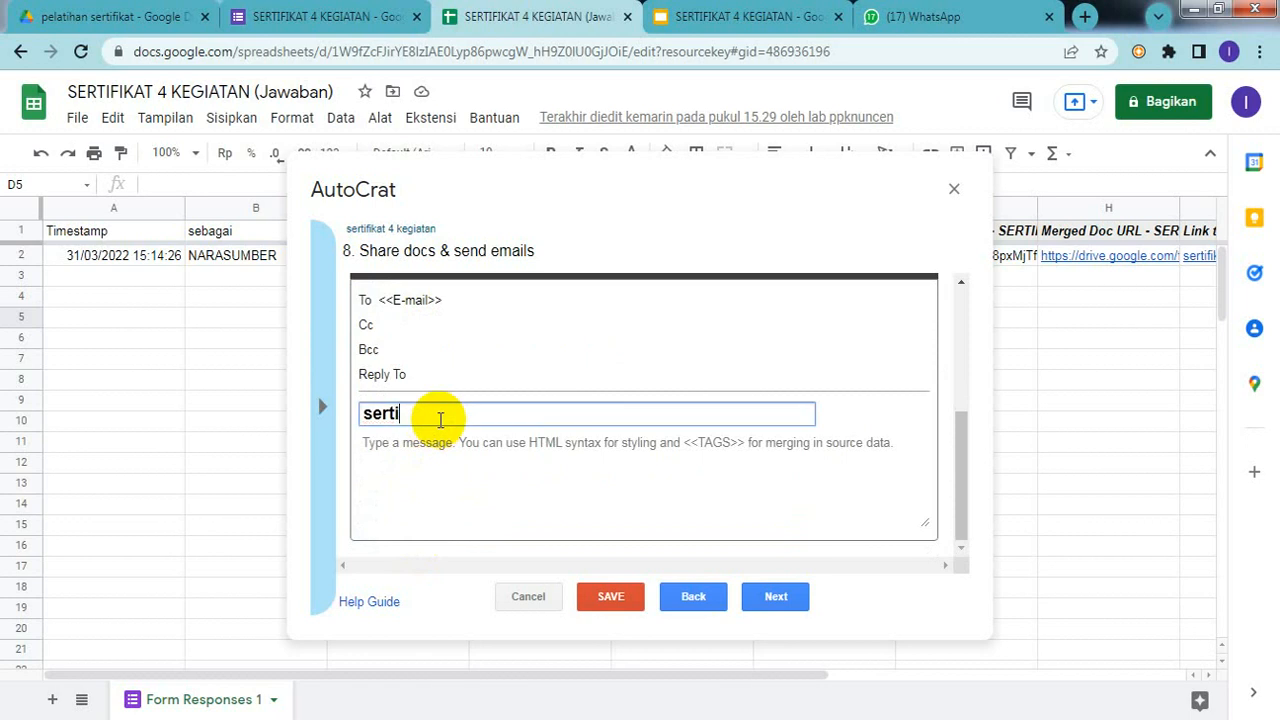
{"action": "type", "text": "fikat a.n"}
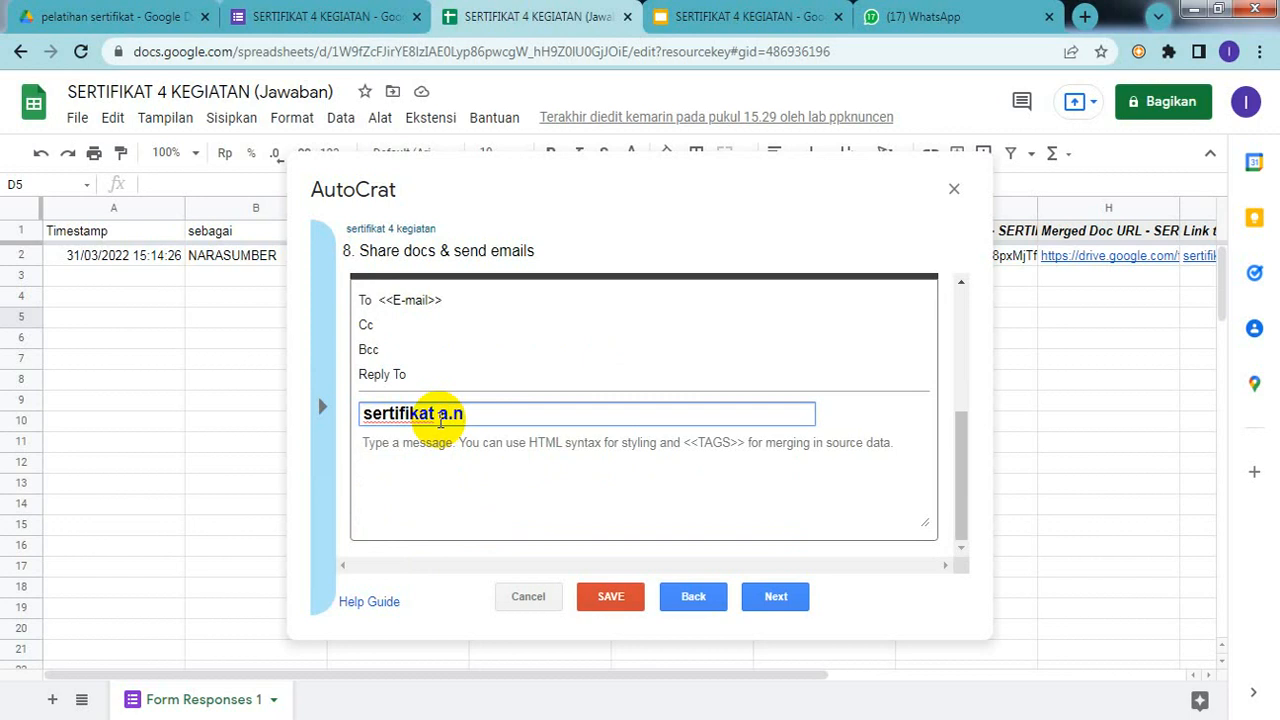
Step: Select the <<Nama peserta>> tag on the certificate slide in Slides
{"action": "left_click", "coordinate": [738, 18]}
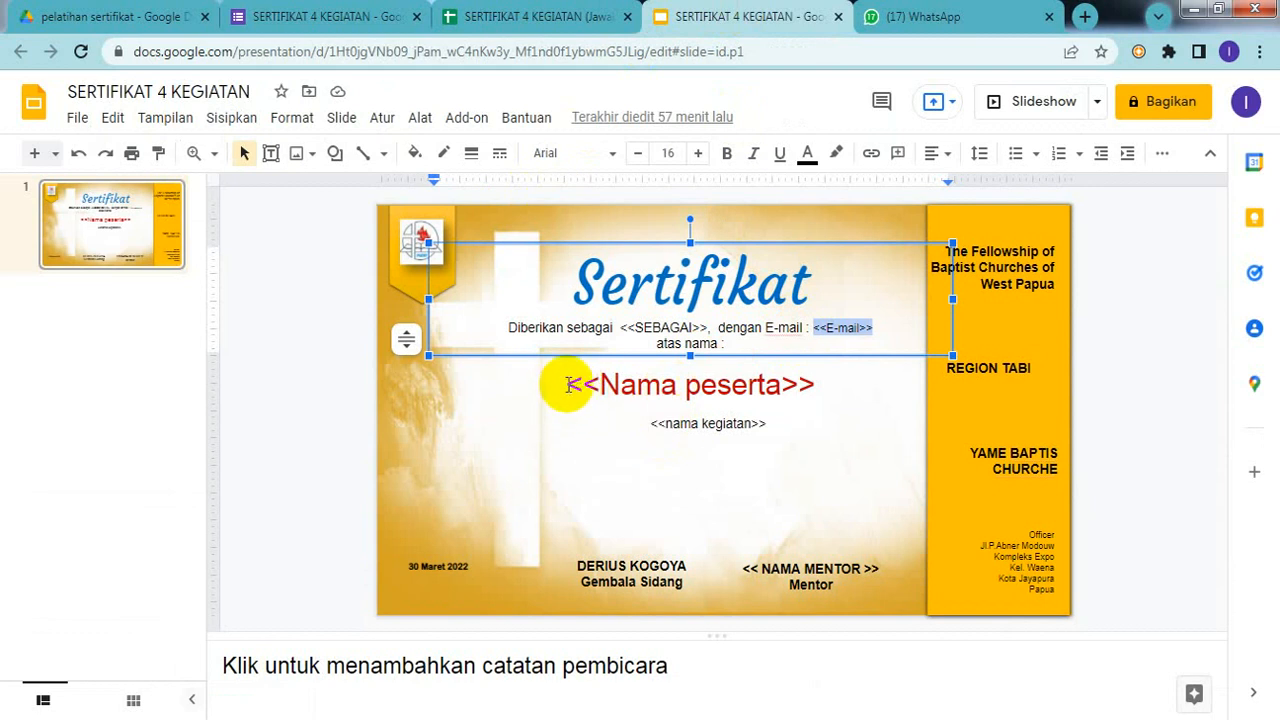
{"action": "left_click", "coordinate": [566, 385]}
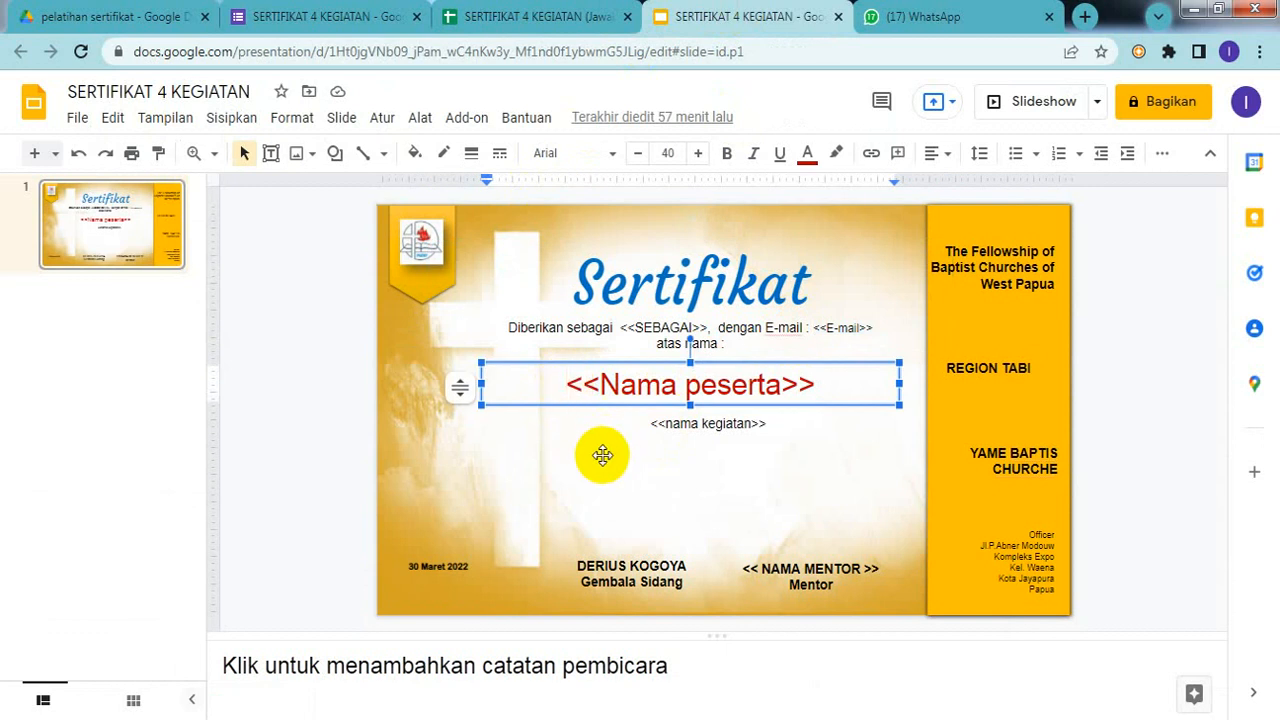
{"action": "key", "text": "shift+Right"}
{"action": "key", "text": "shift+Right"}
{"action": "key", "text": "shift+Right"}
{"action": "key", "text": "shift+Right"}
{"action": "key", "text": "shift+Right"}
{"action": "key", "text": "shift+Right"}
{"action": "key", "text": "shift+Right"}
{"action": "key", "text": "shift+Right"}
{"action": "key", "text": "shift+Right"}
{"action": "key", "text": "shift+Right"}
{"action": "key", "text": "shift+Right"}
{"action": "key", "text": "shift+Right"}
{"action": "key", "text": "shift+Right"}
{"action": "key", "text": "shift+Right"}
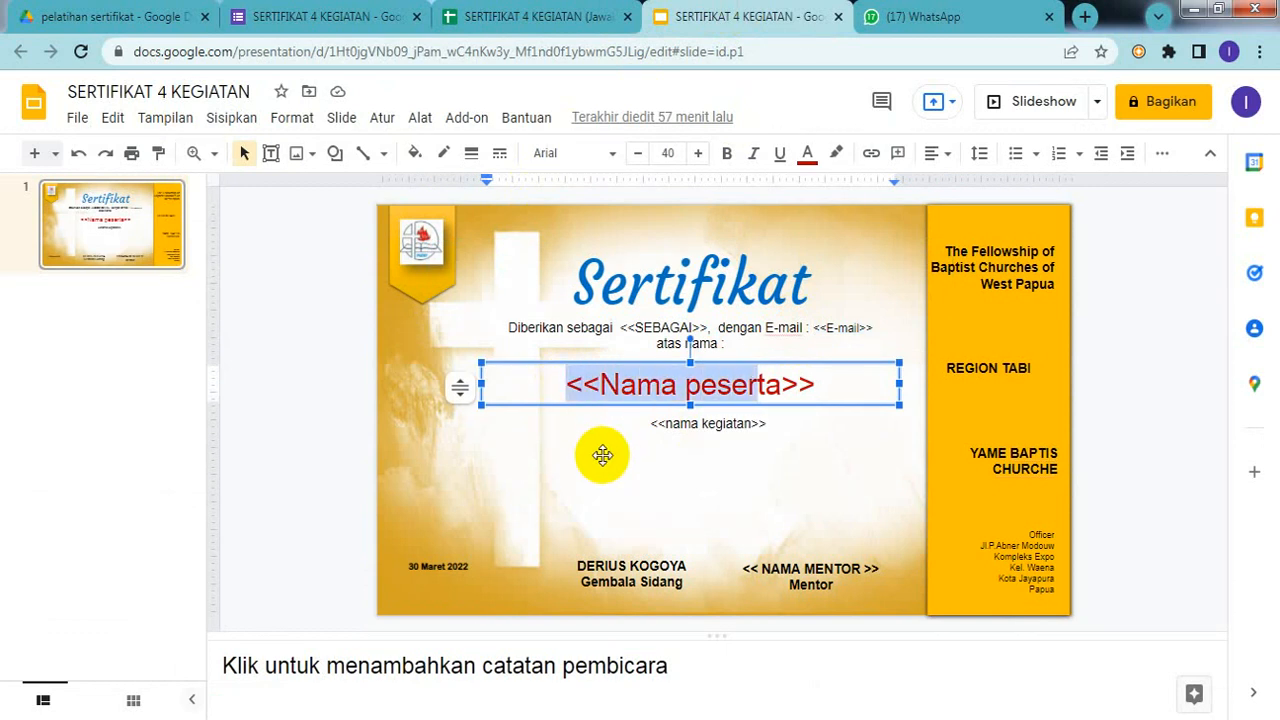
{"action": "key", "text": "shift+Right"}
{"action": "key", "text": "shift+Right"}
{"action": "key", "text": "ctrl+c"}
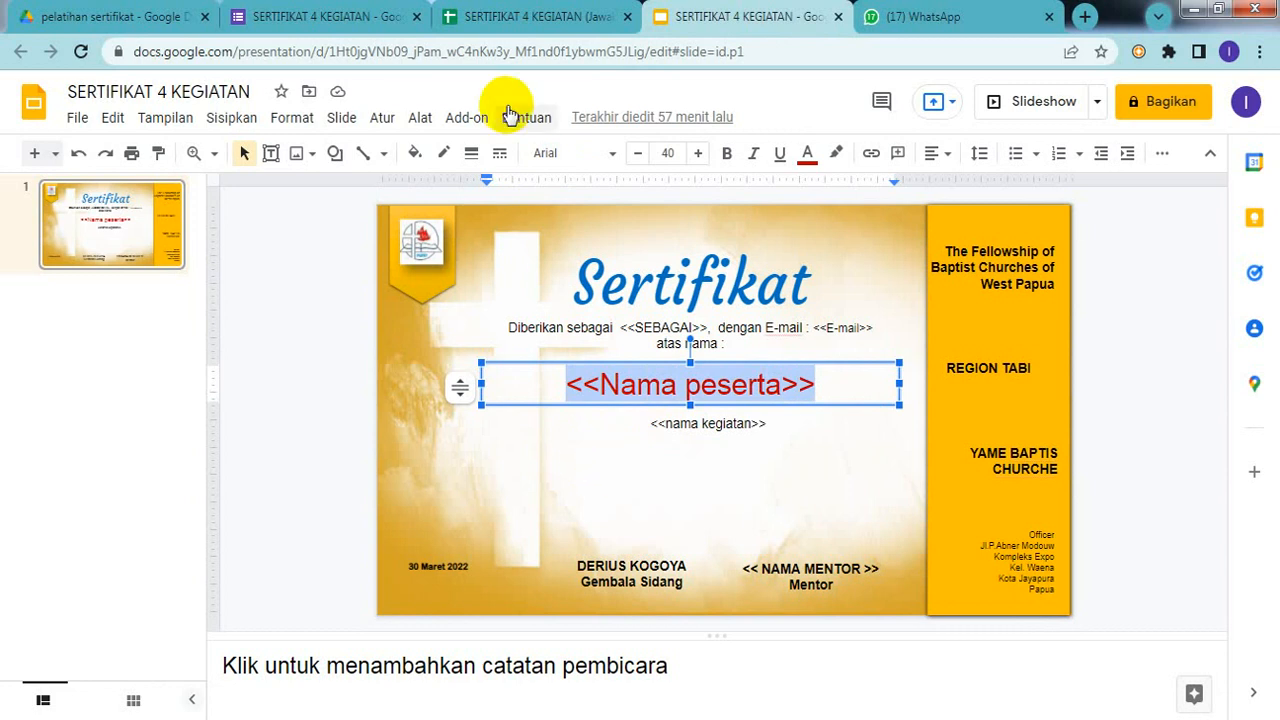
Step: Paste <<Nama peserta>> after 'sertifikat a.n' in the subject and write 'Sertifikat' as the message body
{"action": "left_click", "coordinate": [551, 17]}
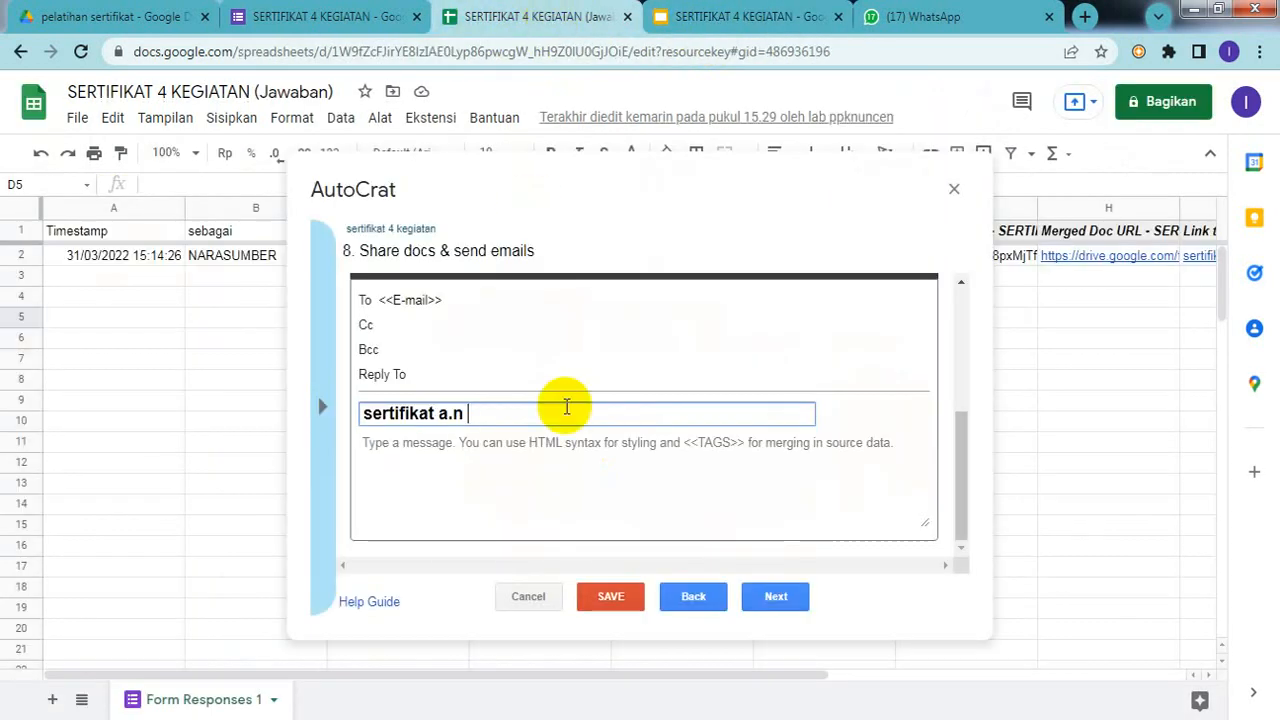
{"action": "key", "text": "ctrl+v"}
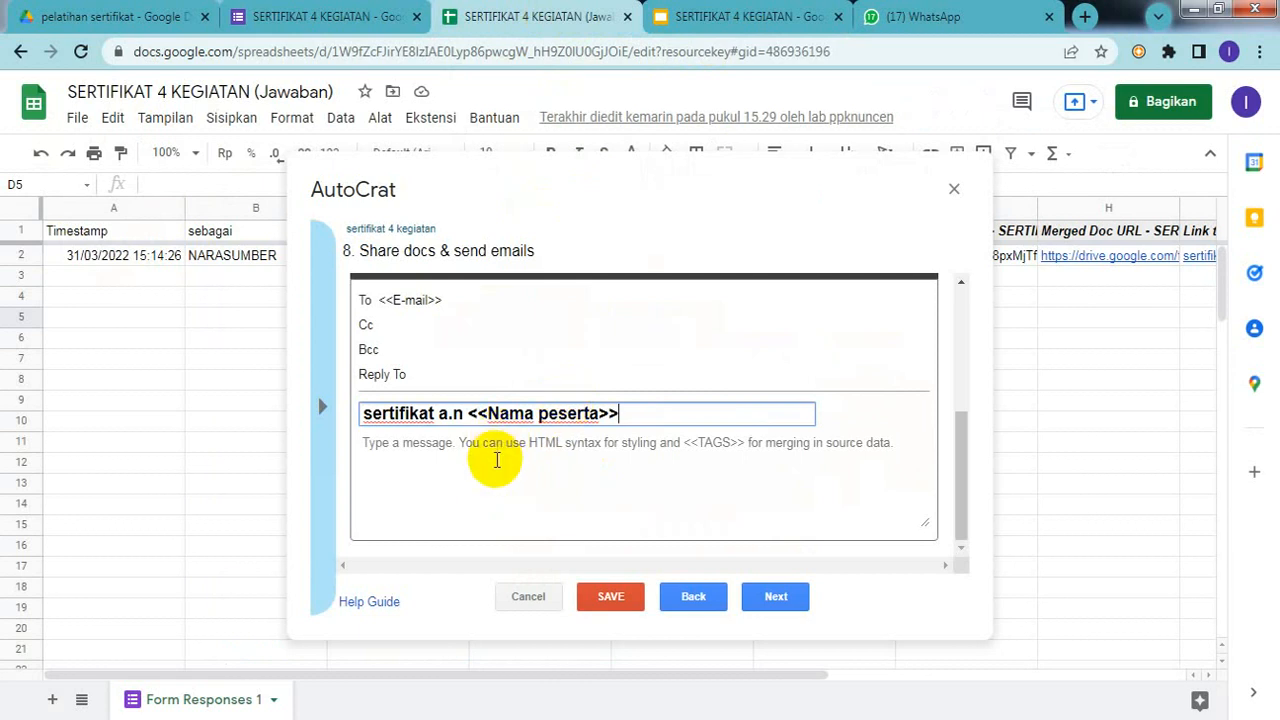
{"action": "left_click", "coordinate": [497, 440]}
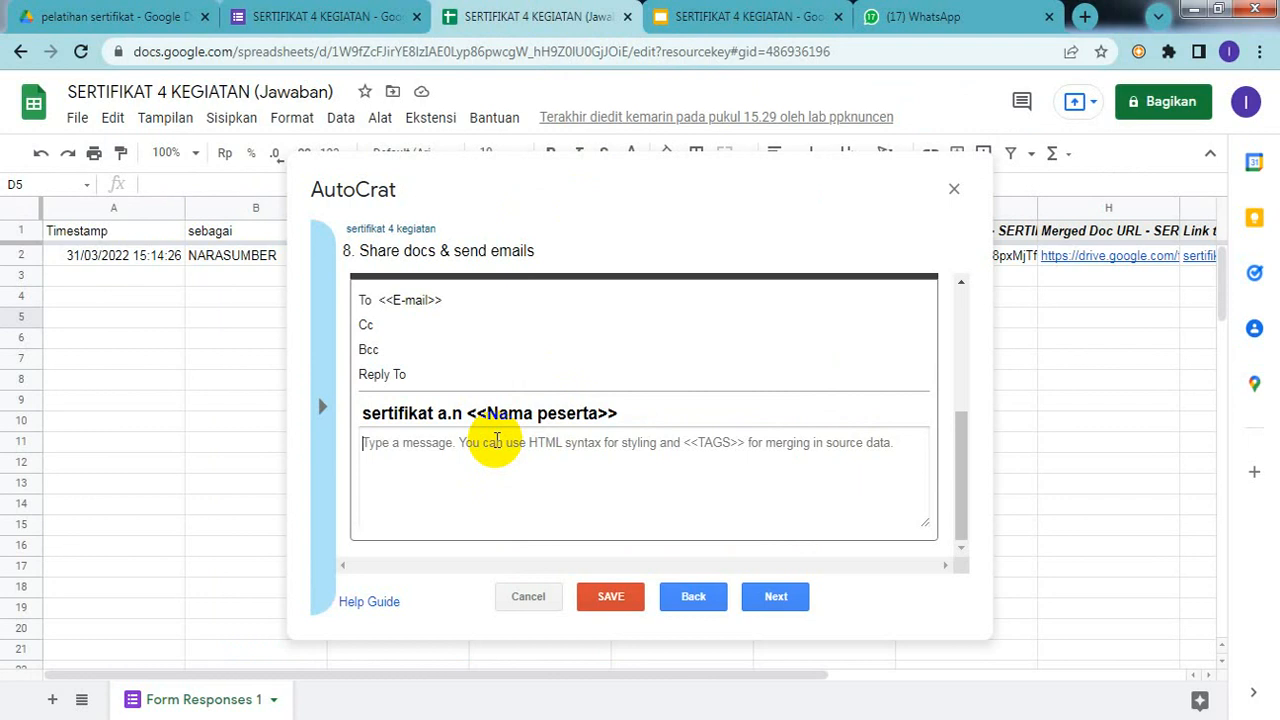
{"action": "type", "text": "Sertifi"}
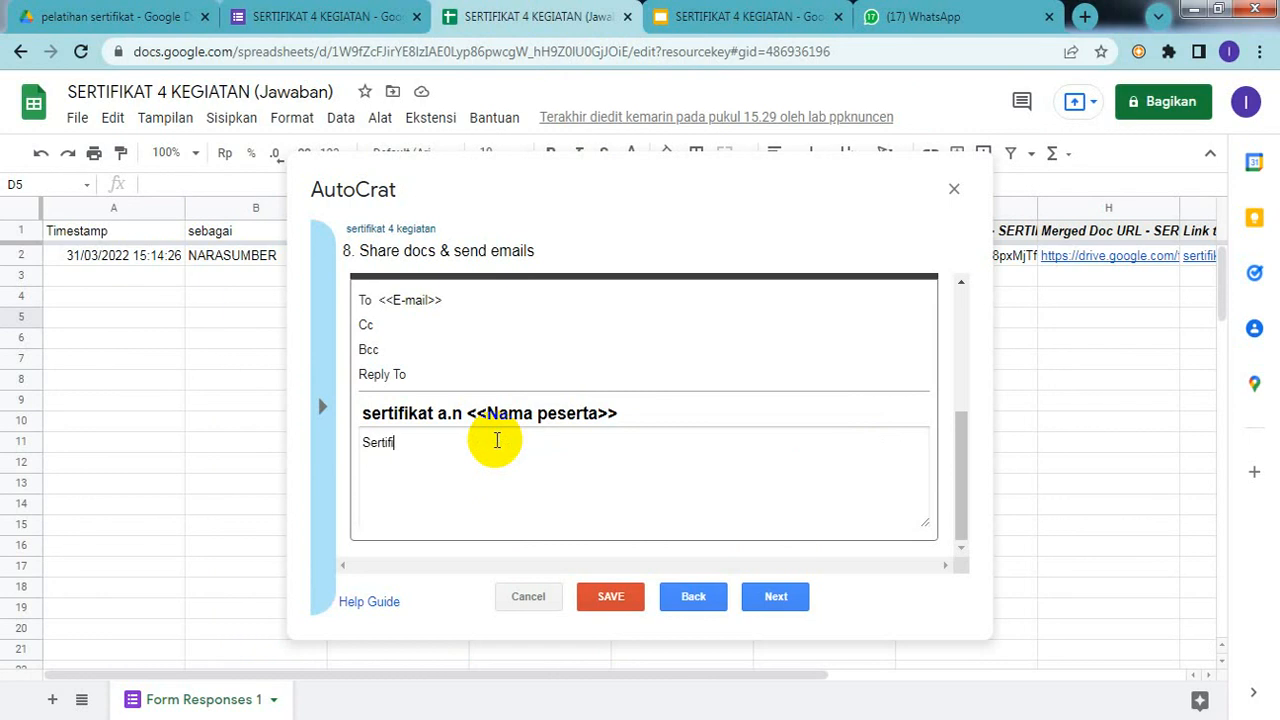
{"action": "type", "text": "kat"}
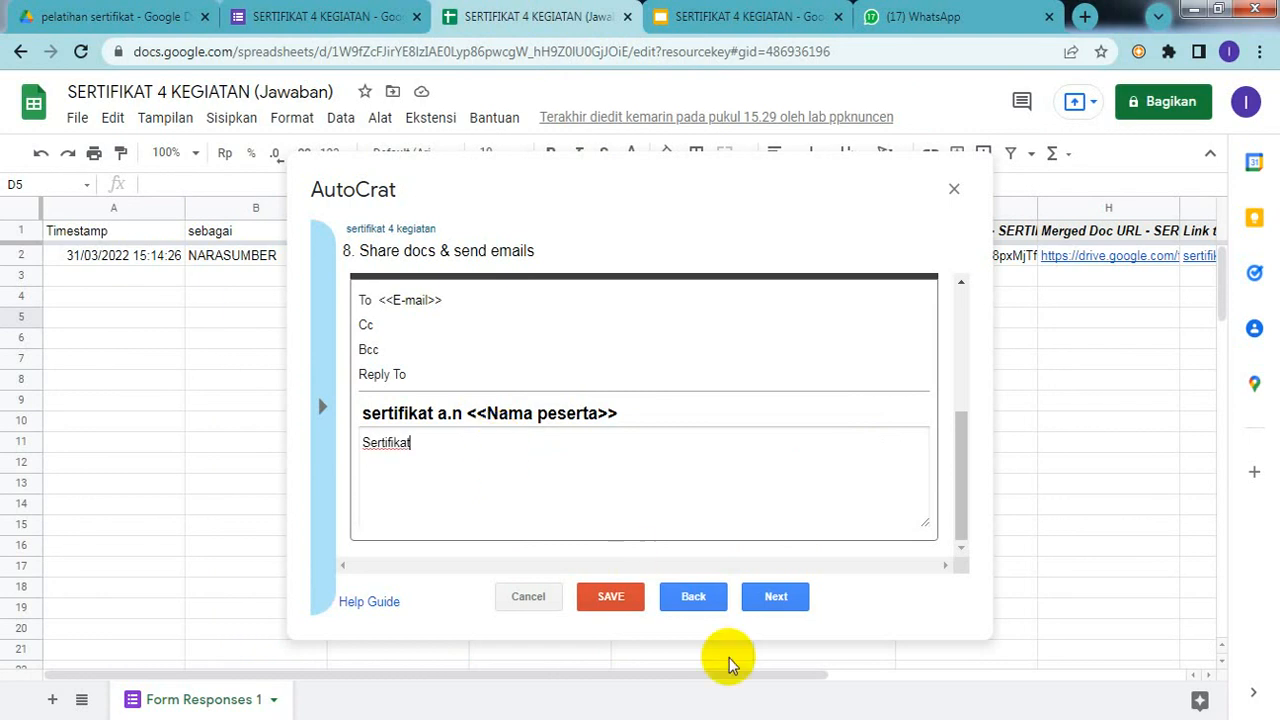
Step: Set Run on form trigger to Yes and save the sertifikat 4 kegiatan job
{"action": "left_click", "coordinate": [772, 598]}
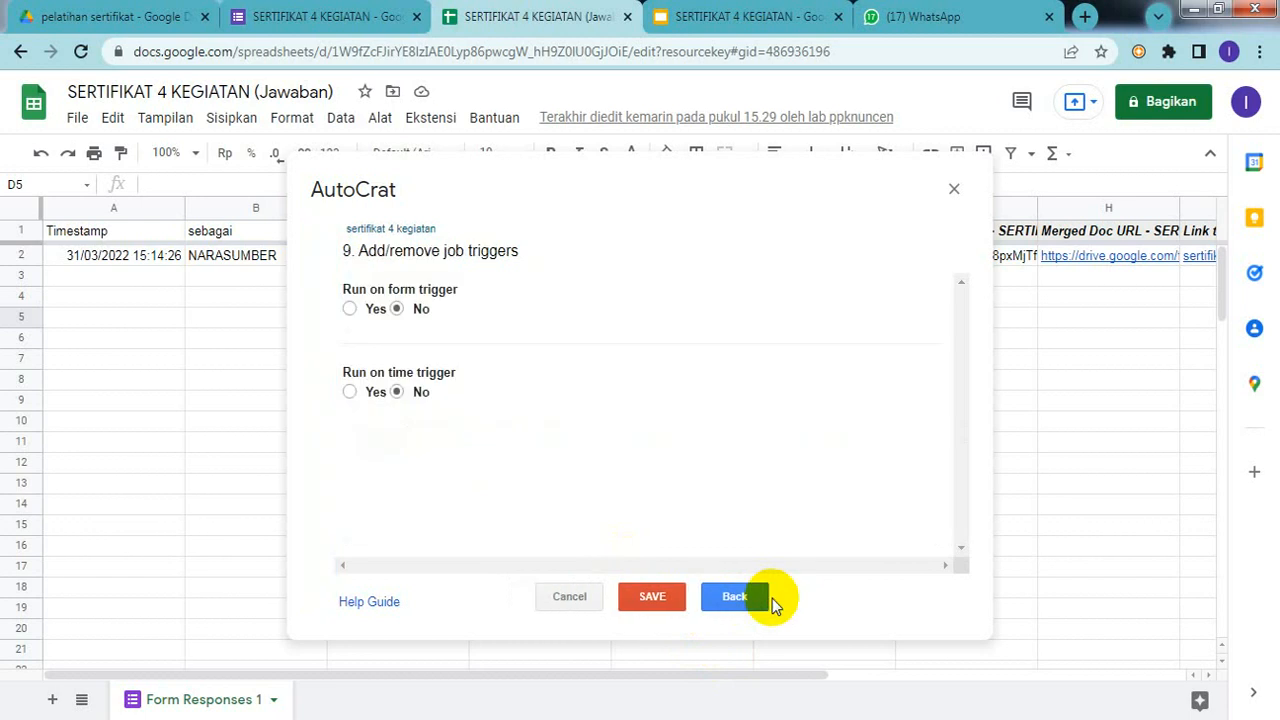
{"action": "left_click", "coordinate": [349, 309]}
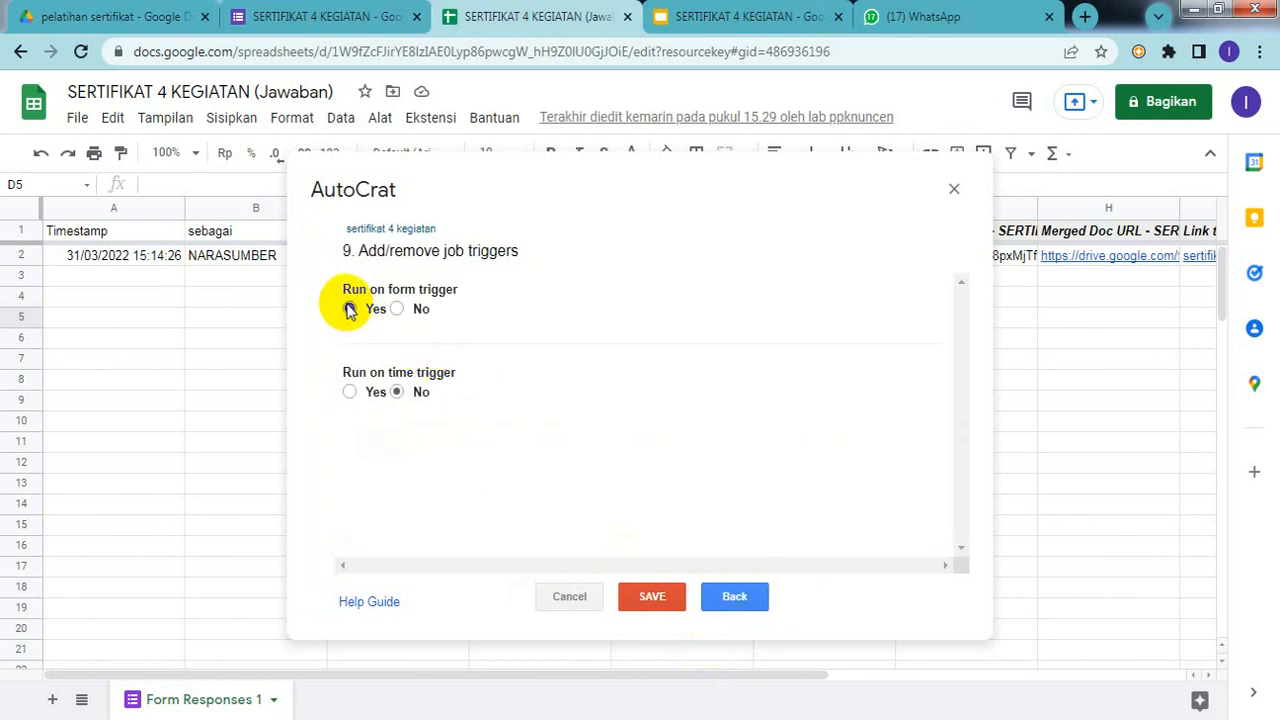
{"action": "left_click", "coordinate": [650, 611]}
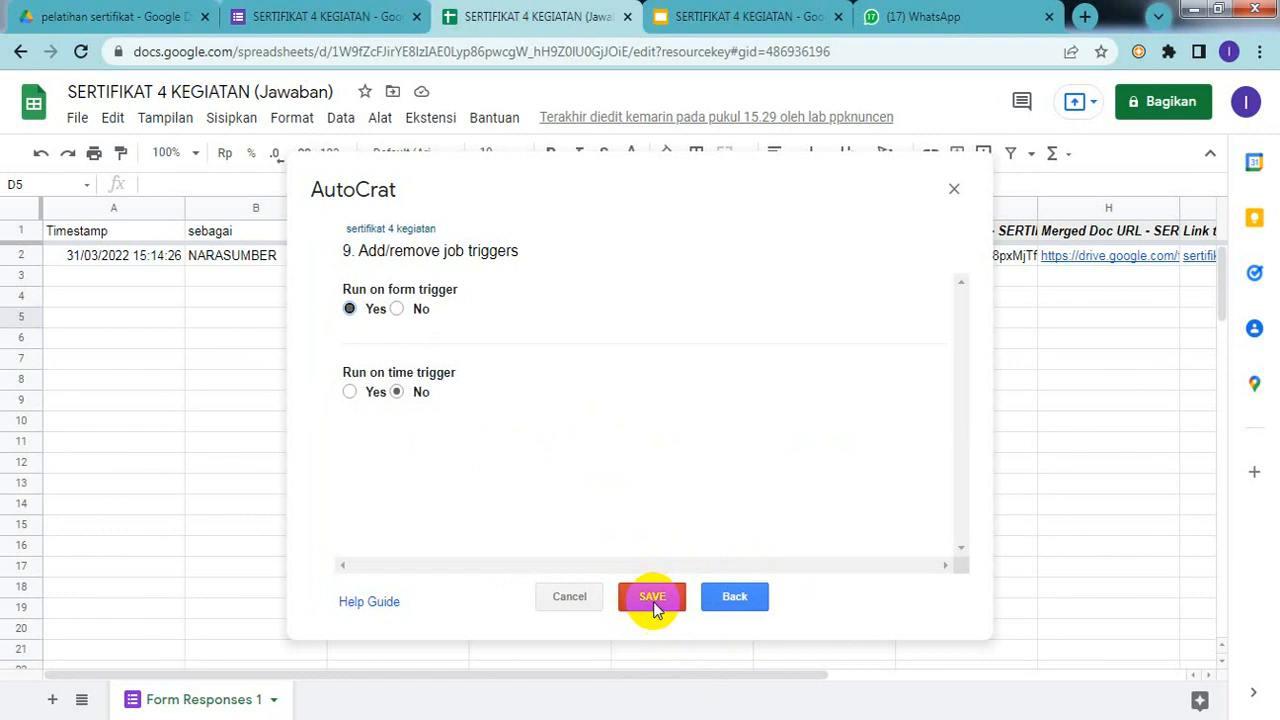
{"action": "left_click", "coordinate": [654, 604]}
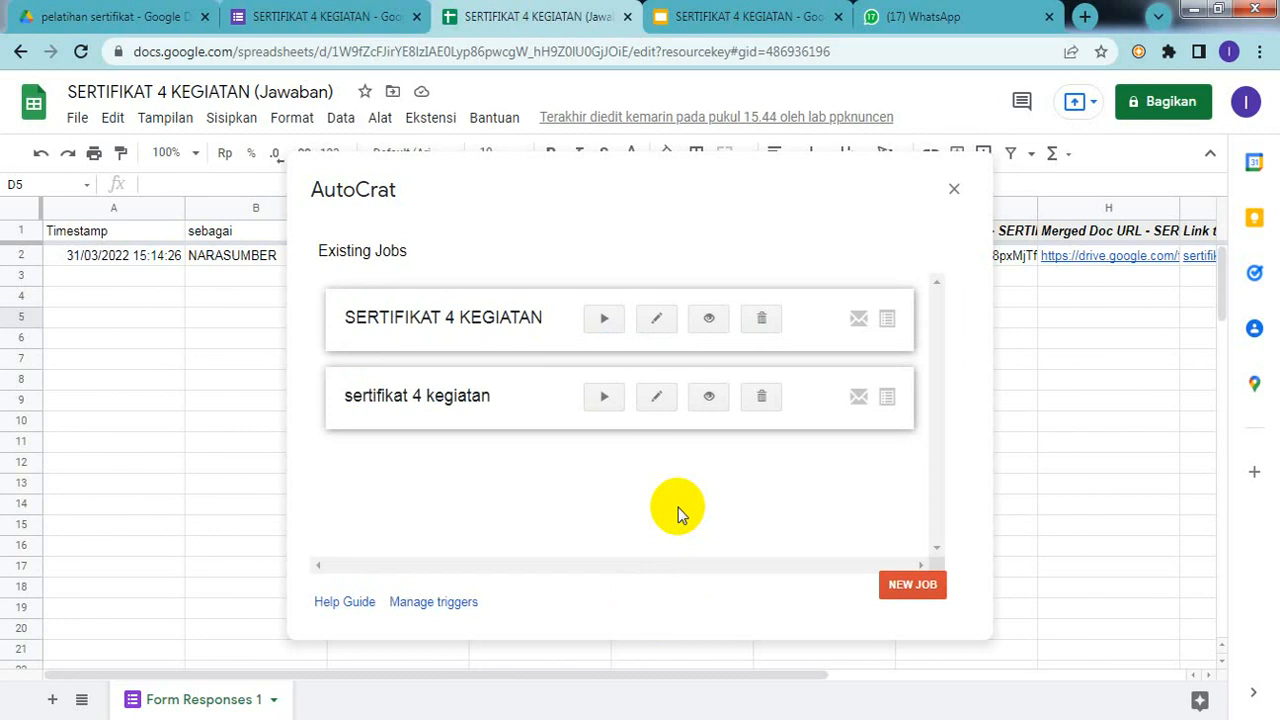
Step: Run the SERTIFIKAT 4 KEGIATAN and sertifikat 4 kegiatan jobs, then close AutoCrat
{"action": "left_click", "coordinate": [603, 330]}
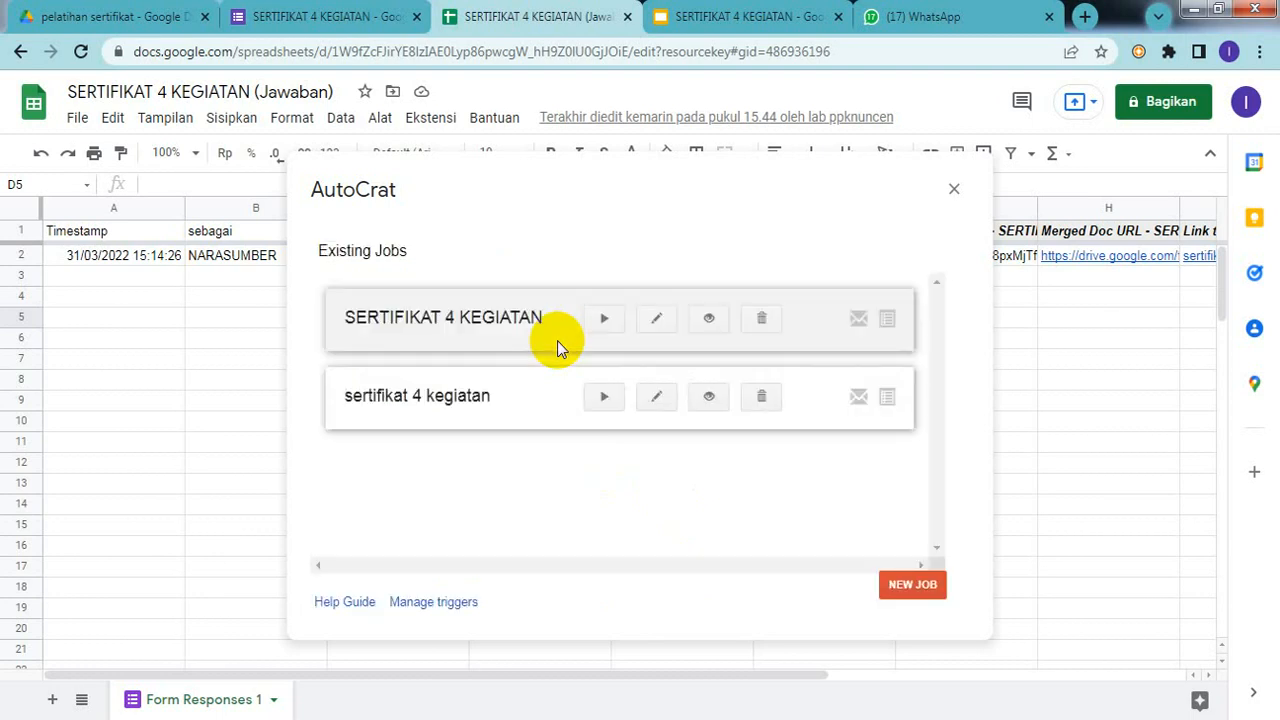
{"action": "left_click", "coordinate": [606, 404]}
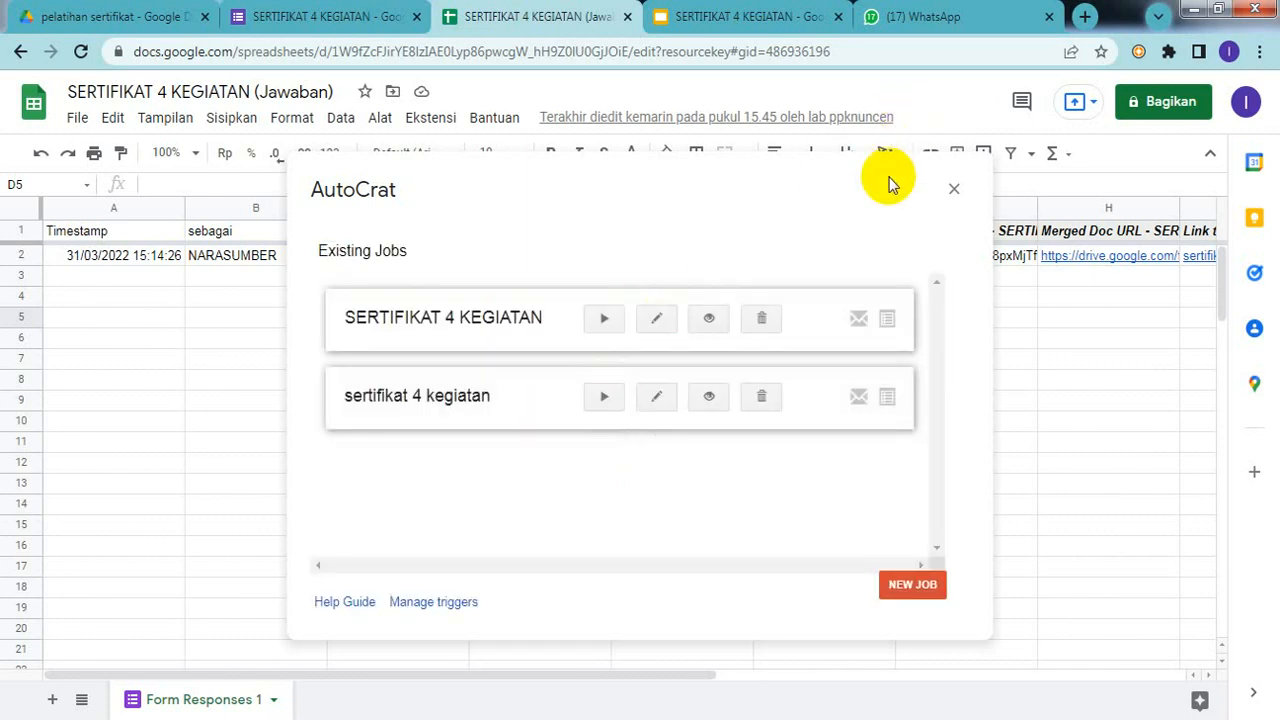
{"action": "left_click", "coordinate": [955, 192]}
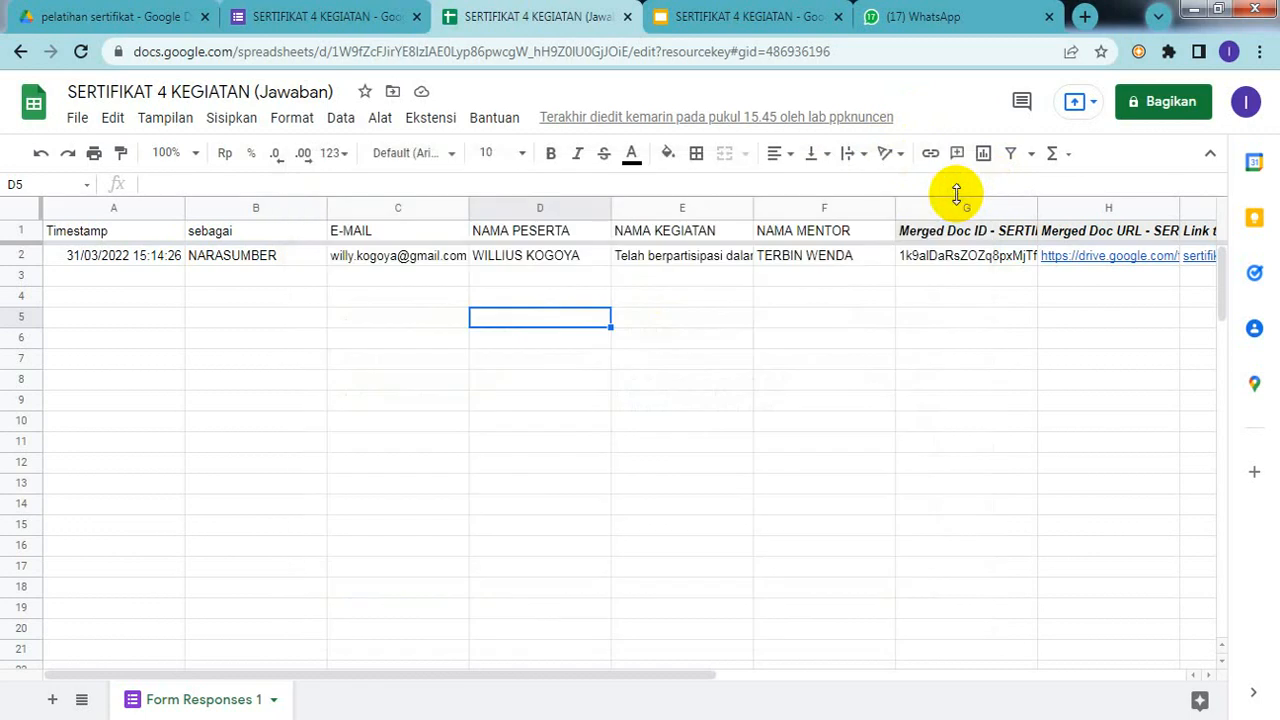
{"action": "left_click", "coordinate": [802, 327]}
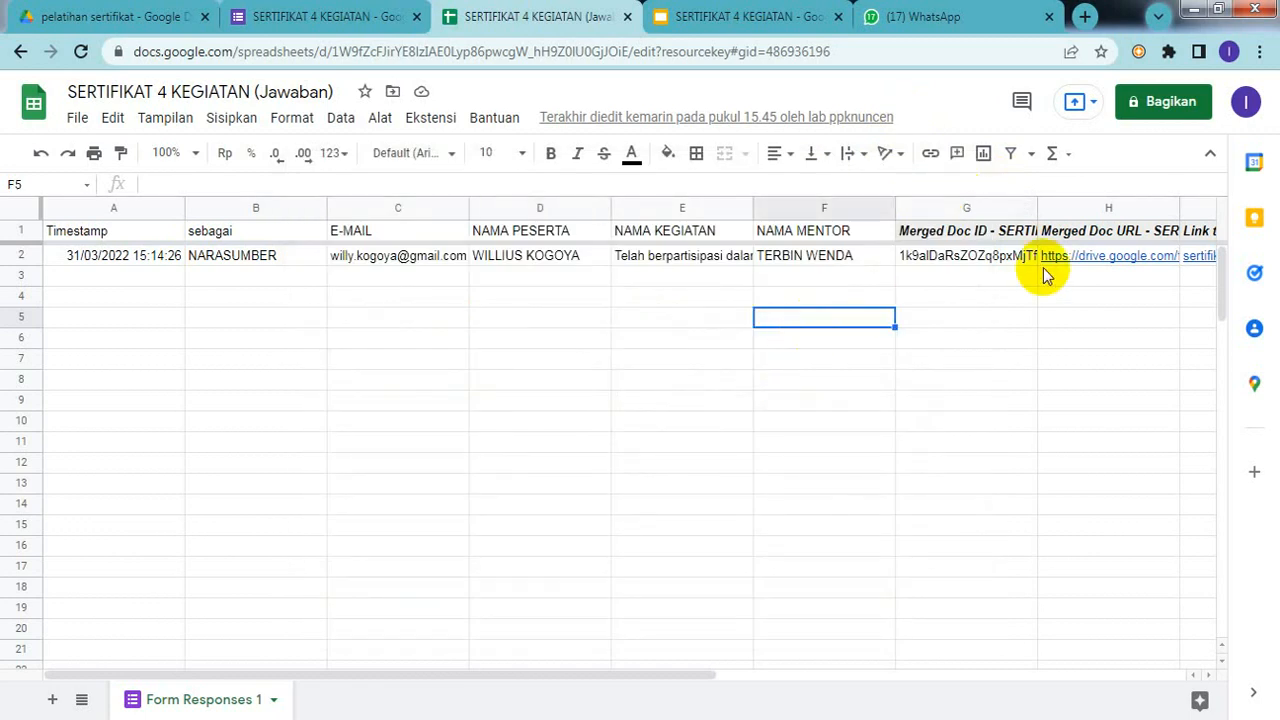
{"action": "mouse_move", "coordinate": [1126, 260]}
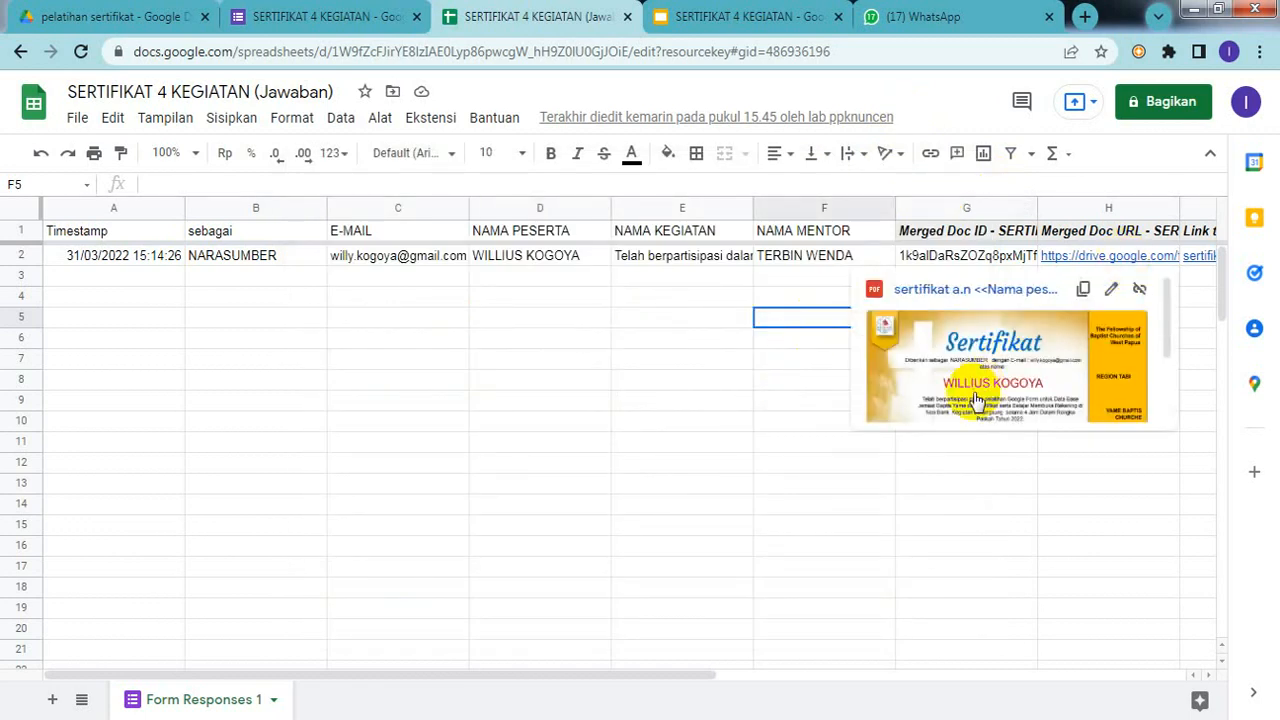
{"action": "left_click", "coordinate": [996, 393]}
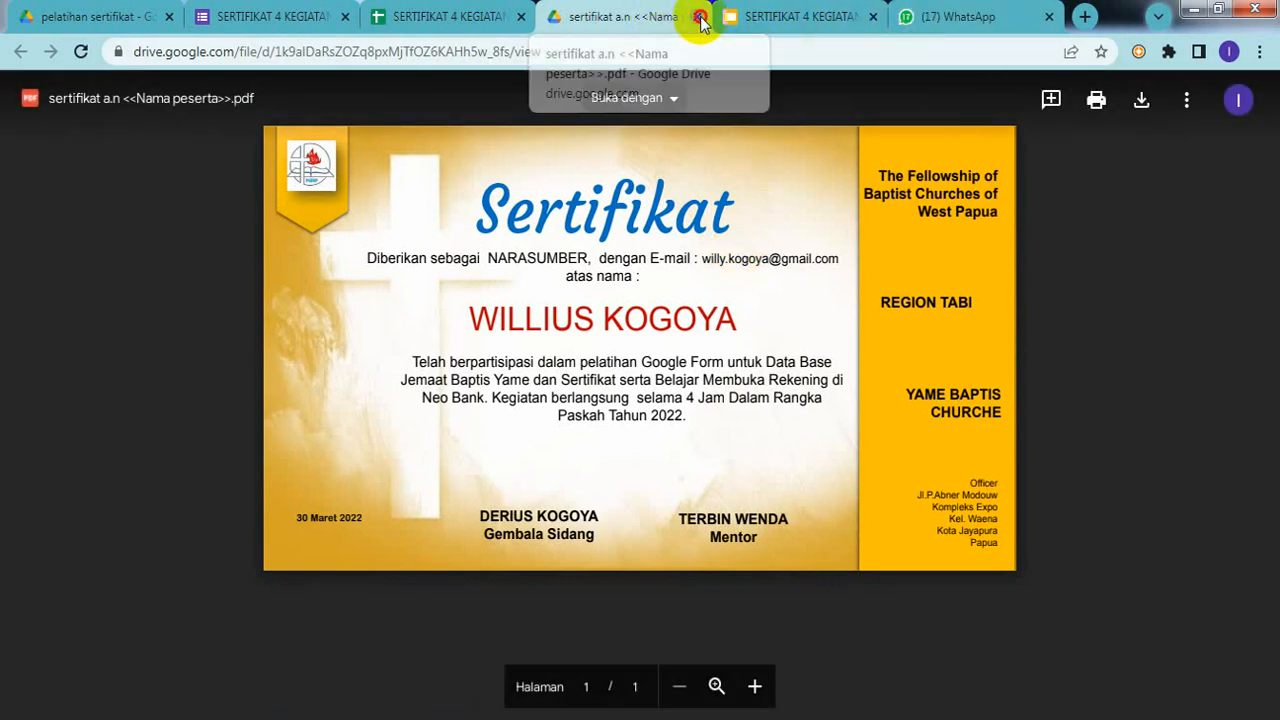
{"action": "left_click", "coordinate": [697, 17]}
{"action": "left_click", "coordinate": [700, 379]}
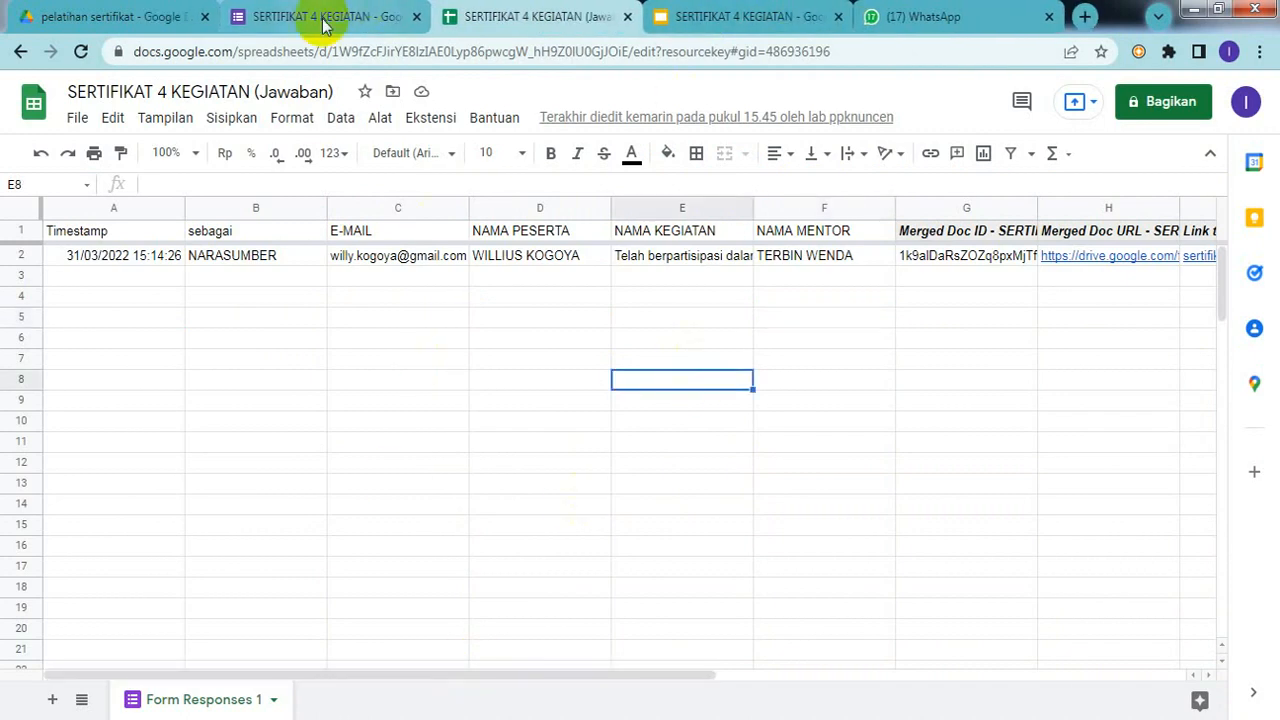
Step: View the pelatihan sertifikat Drive folder and select, then deselect, the generated certificate PDF
{"action": "left_click", "coordinate": [155, 21]}
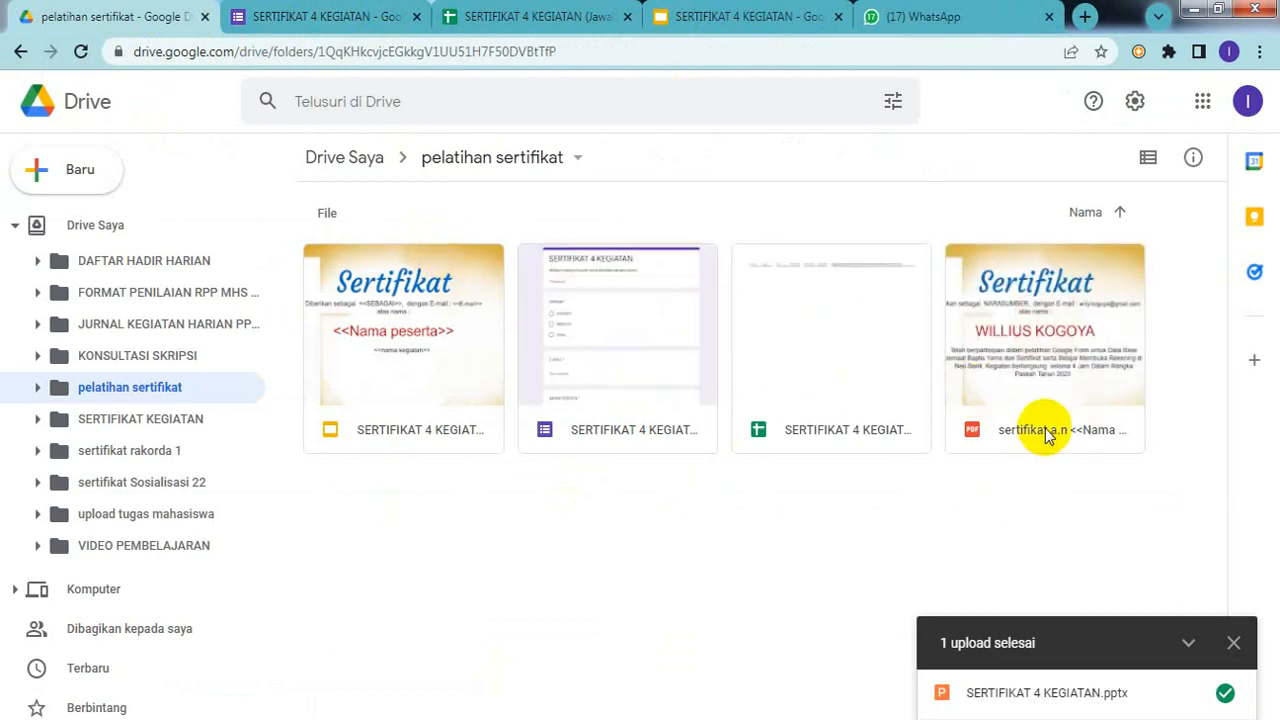
{"action": "left_click", "coordinate": [1086, 398]}
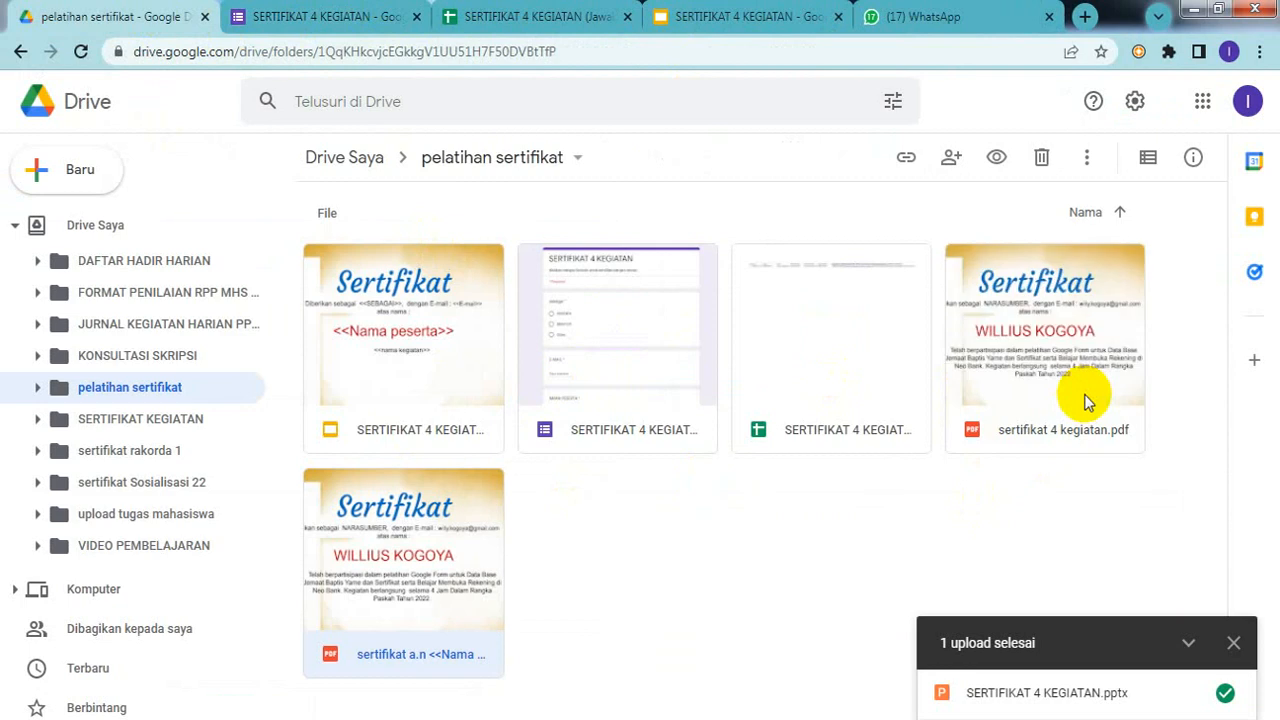
{"action": "left_click", "coordinate": [935, 510]}
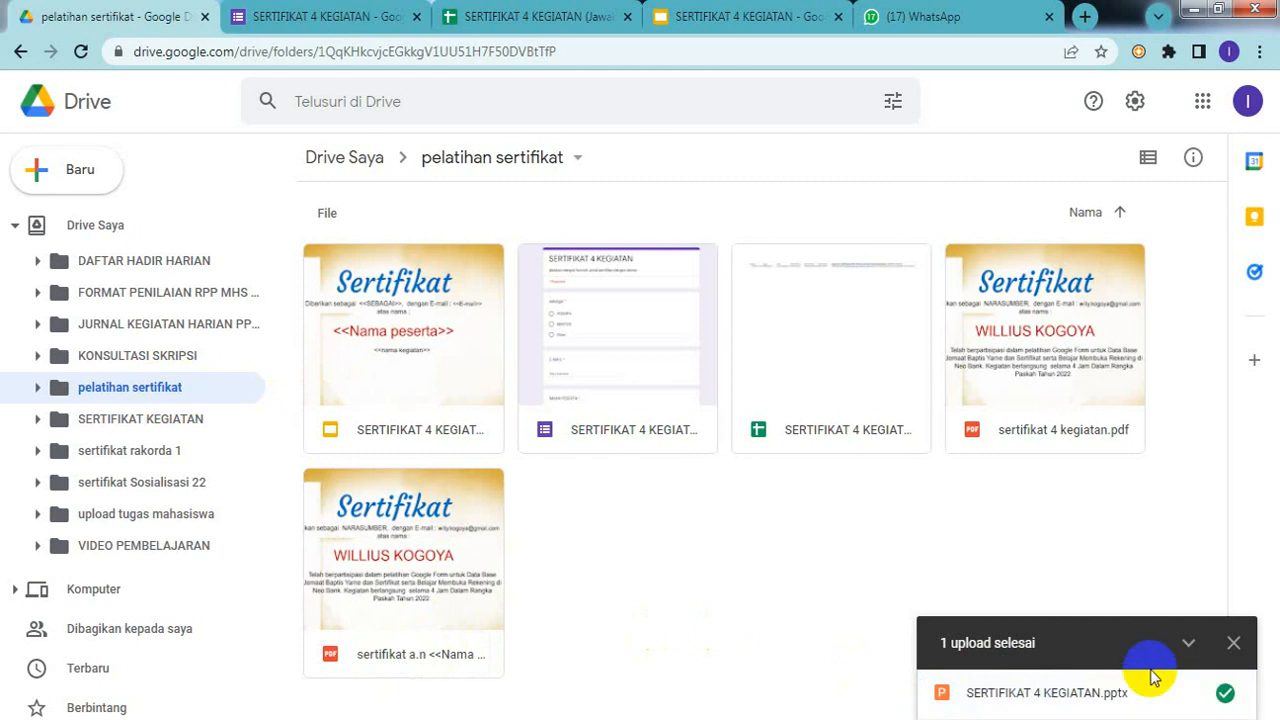
Step: Open the sertifikat Sosialisasi 22 folder and show its files in list view
{"action": "left_click", "coordinate": [460, 488]}
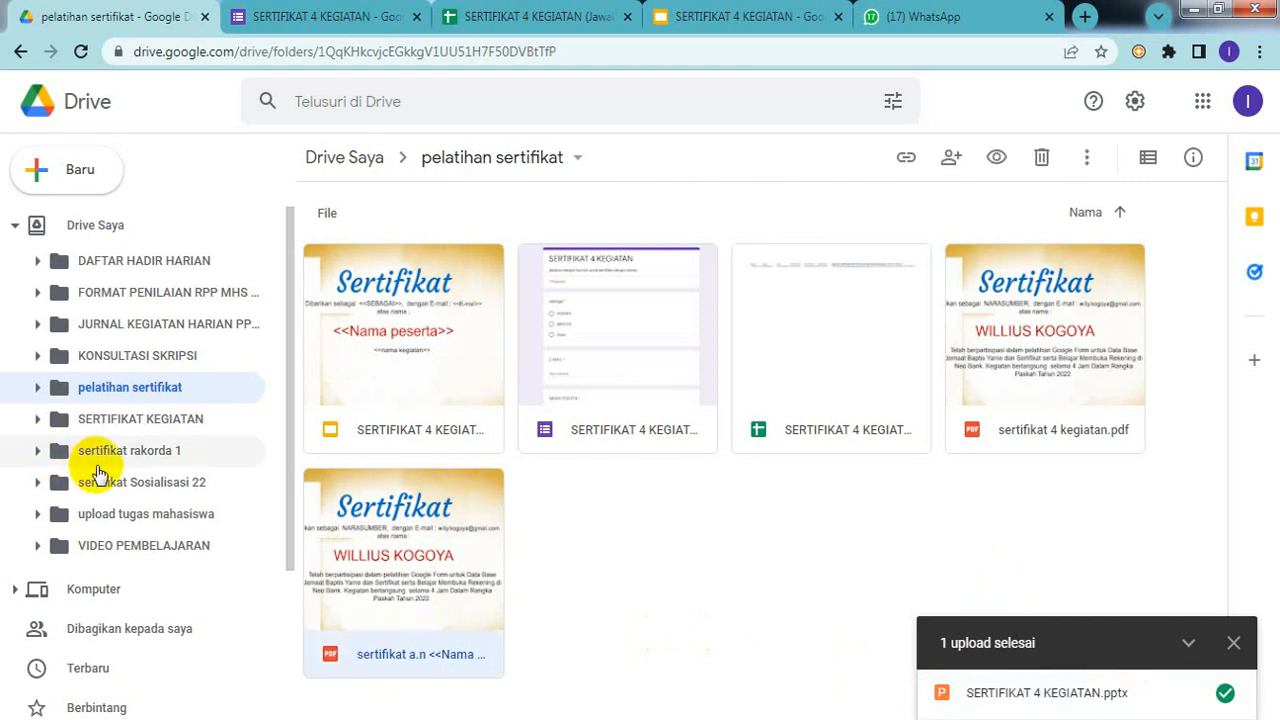
{"action": "left_click", "coordinate": [128, 484]}
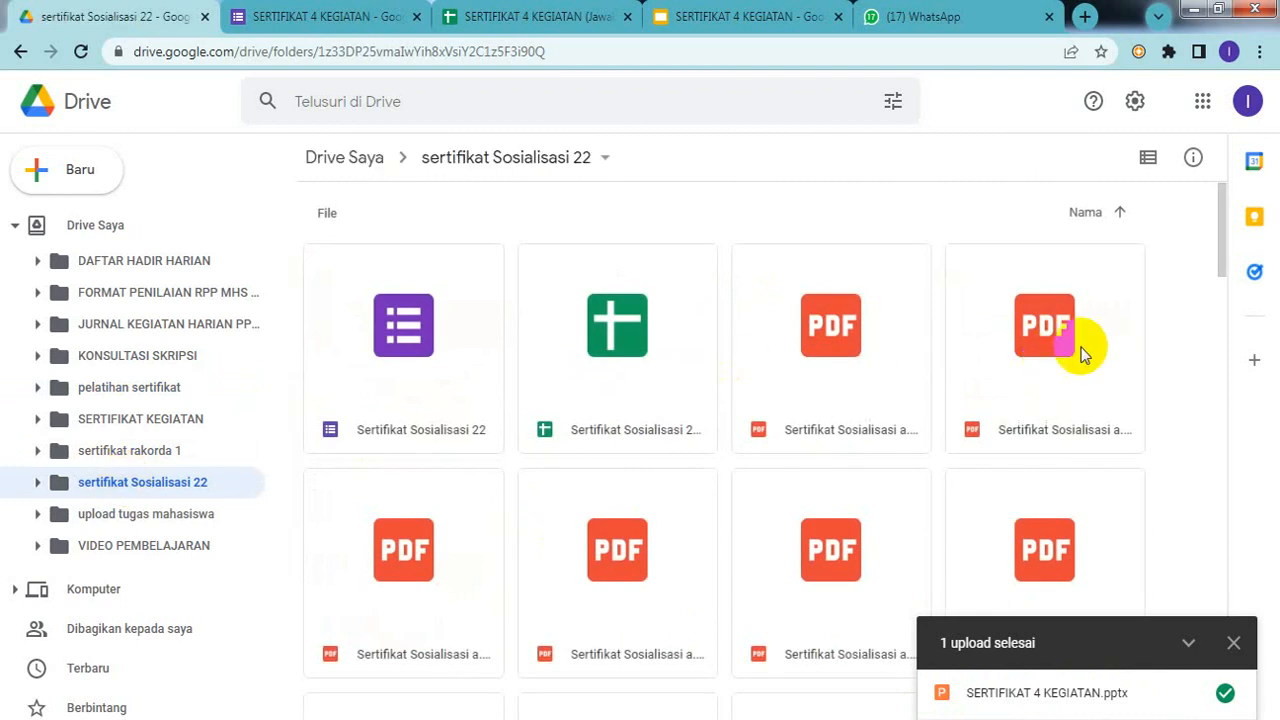
{"action": "left_click_drag", "start_coordinate": [1228, 232], "coordinate": [1234, 366]}
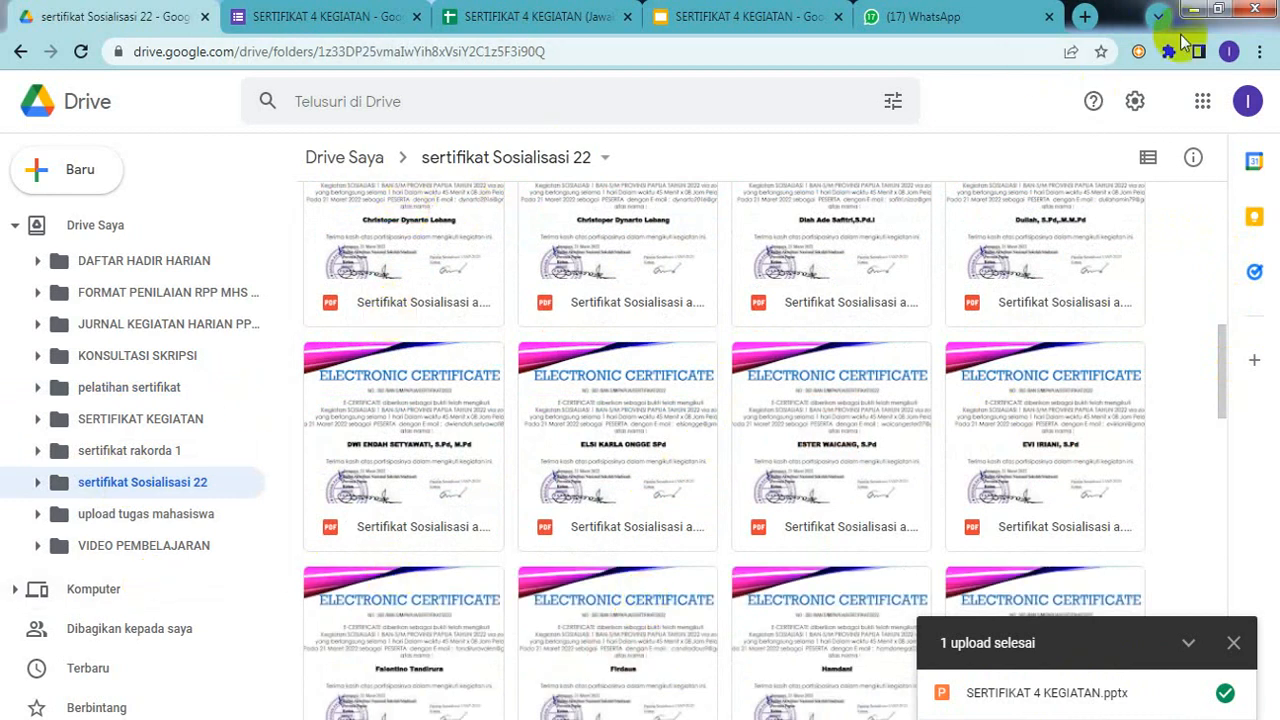
{"action": "left_click", "coordinate": [1147, 160]}
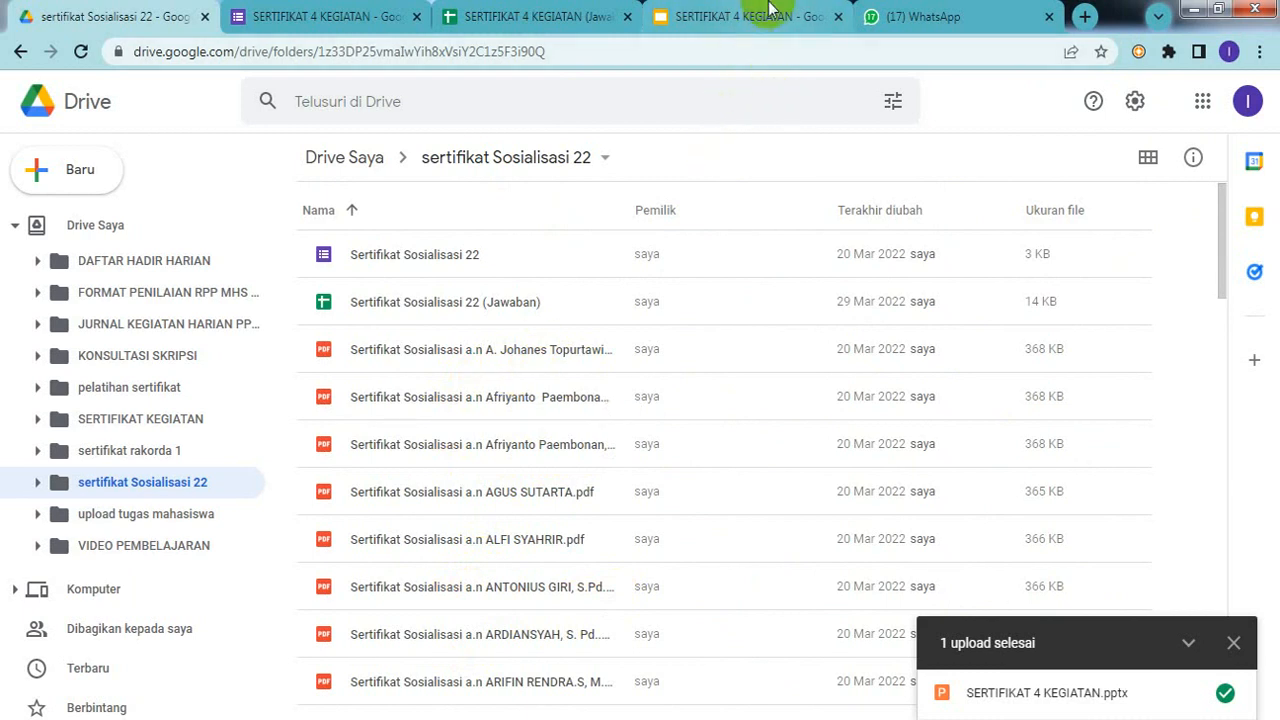
Step: Look over the form's questions in Google Forms, then return to the SERTIFIKAT 4 KEGIATAN (Jawaban) sheet
{"action": "left_click", "coordinate": [323, 20]}
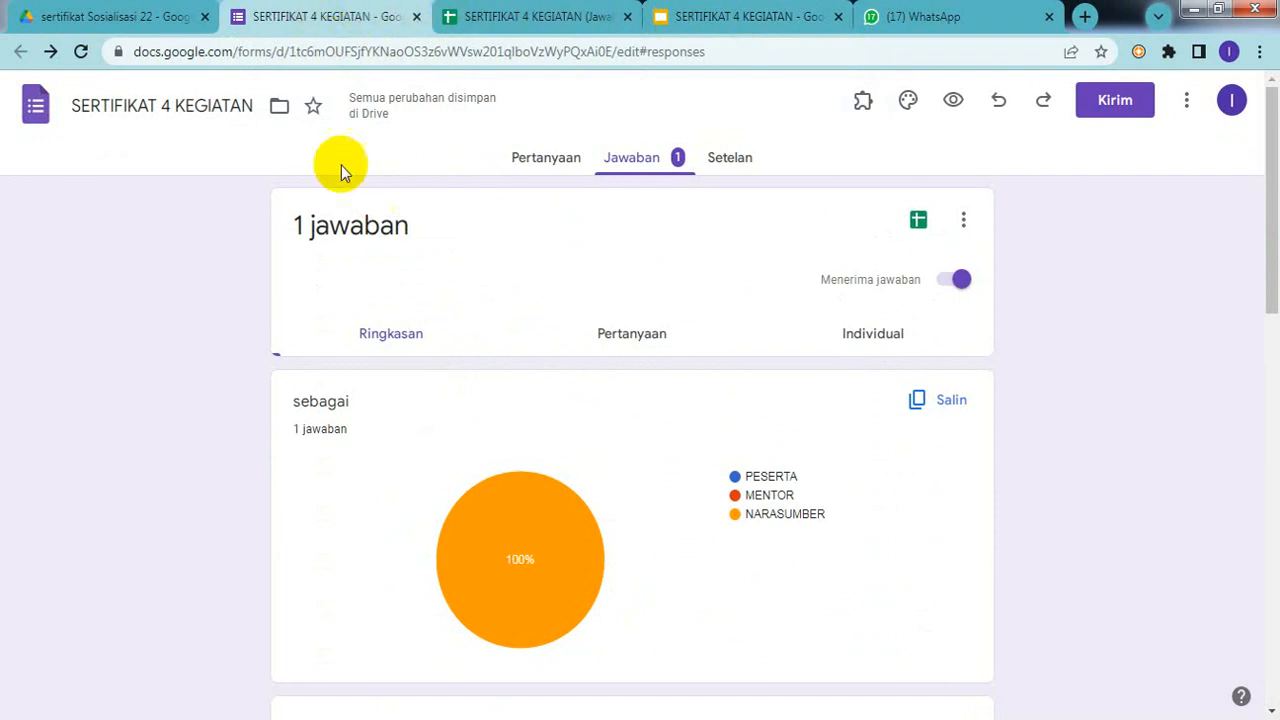
{"action": "left_click", "coordinate": [533, 170]}
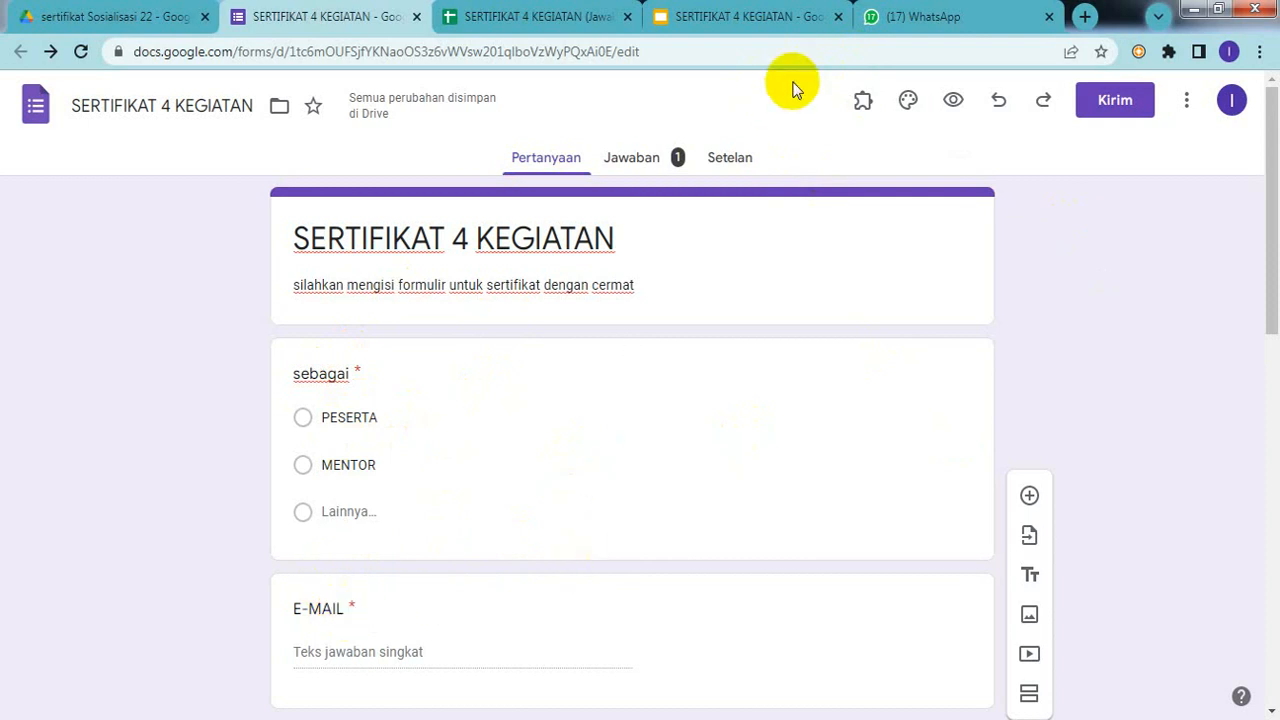
{"action": "left_click", "coordinate": [556, 22]}
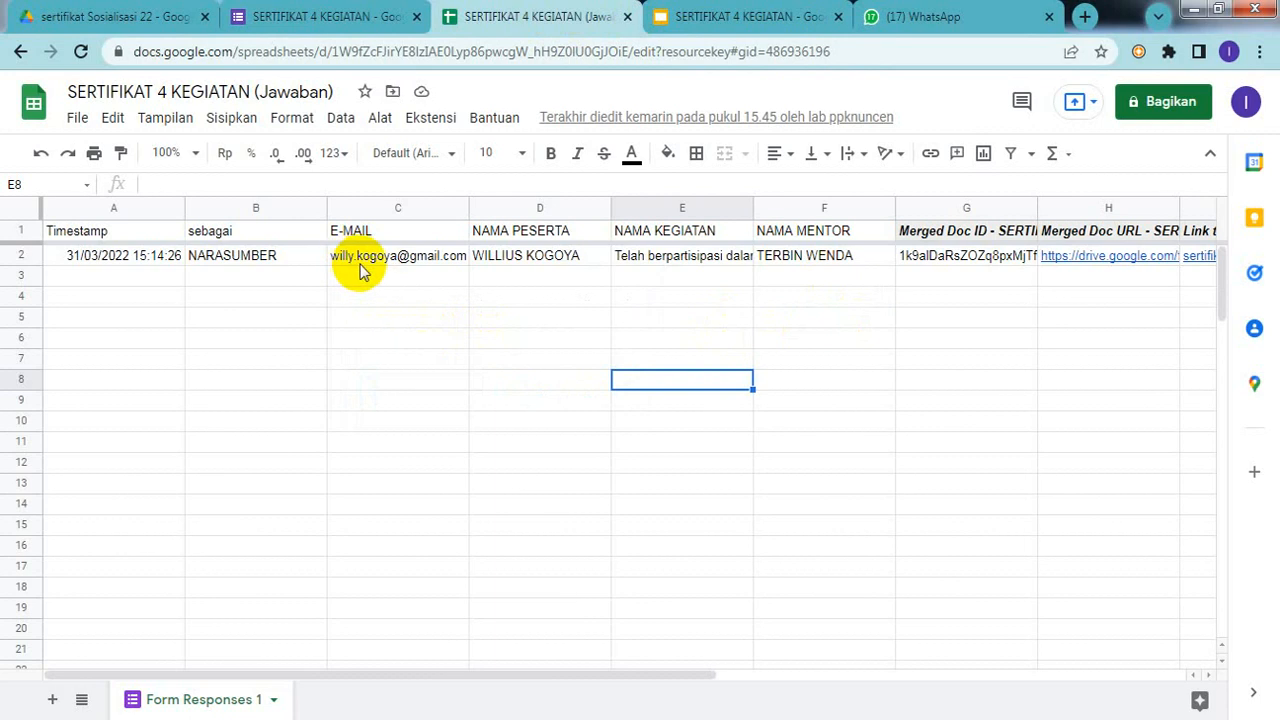
Step: From the e-mail in C2, open the participant's detail view and start a Gmail message to them
{"action": "mouse_move", "coordinate": [360, 272]}
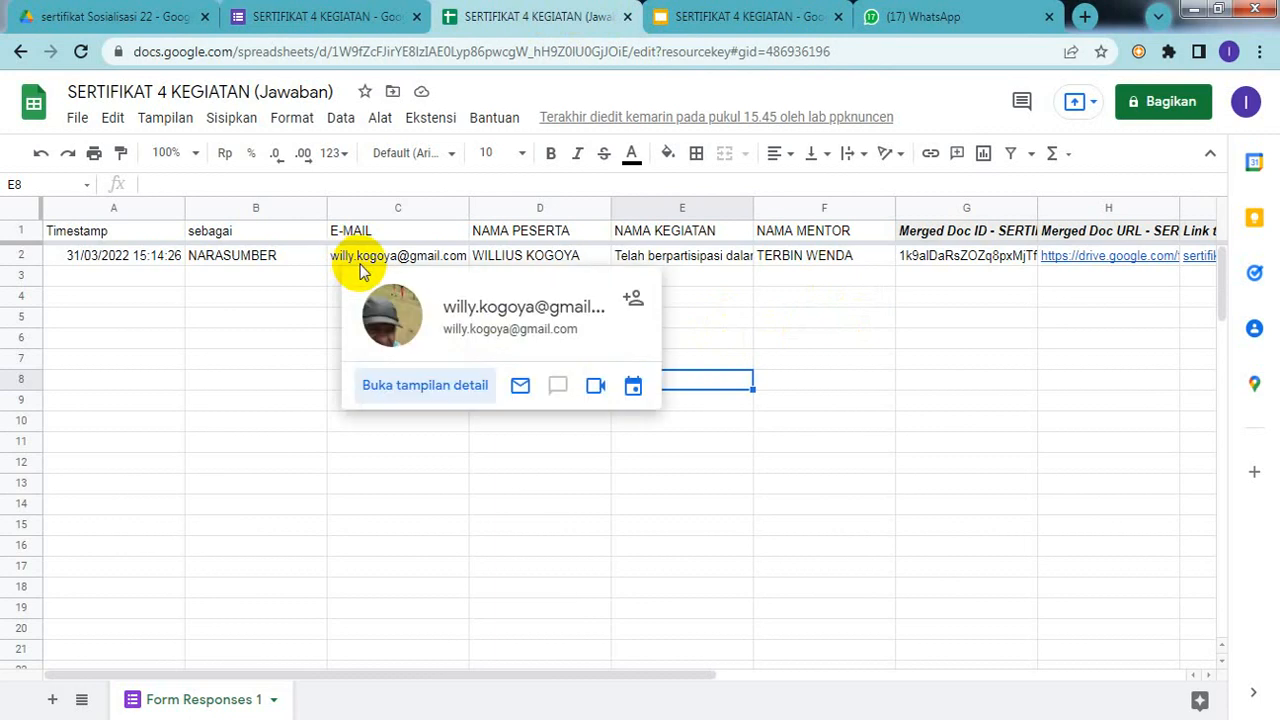
{"action": "left_click", "coordinate": [442, 390]}
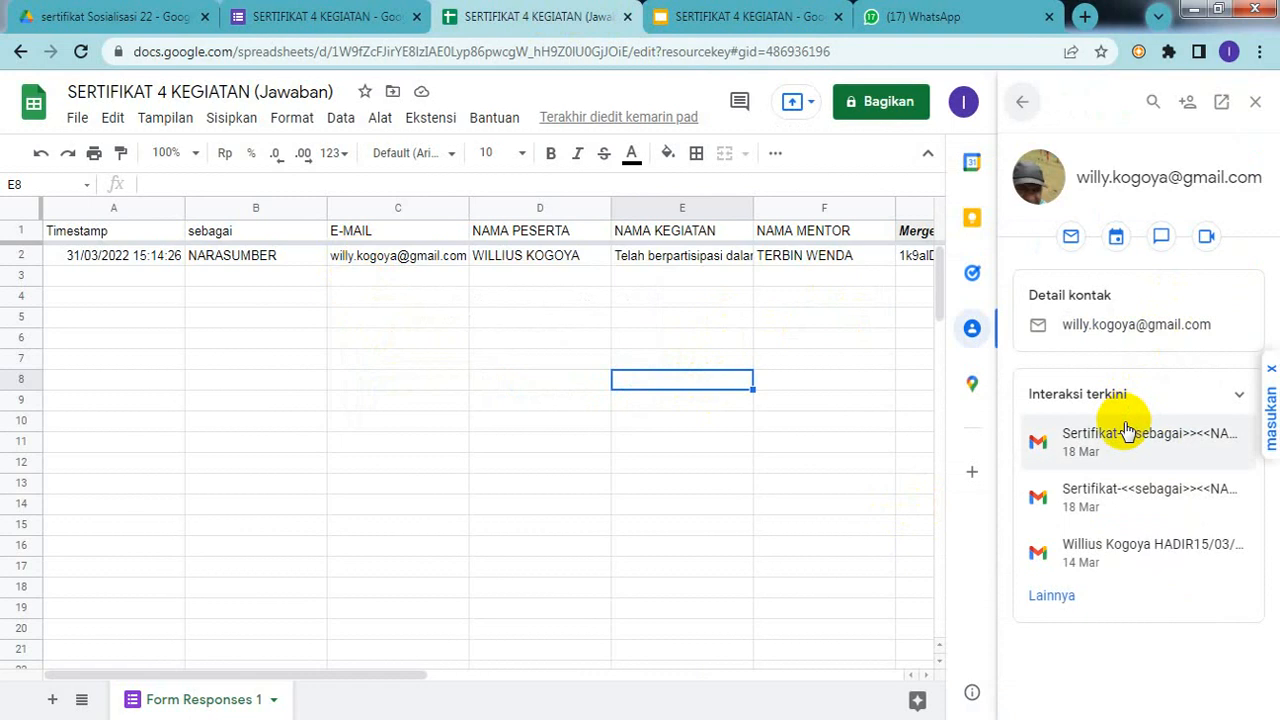
{"action": "left_click", "coordinate": [1094, 324]}
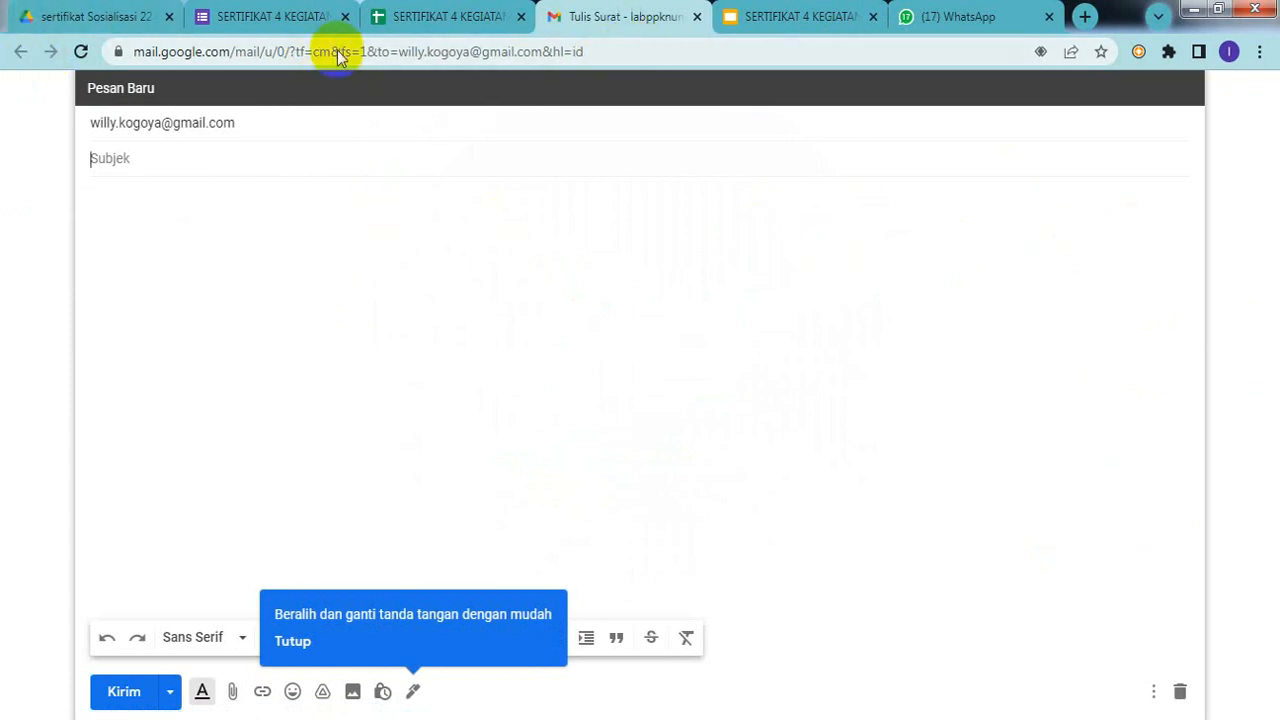
Step: Discard the unsent message, glance at the recent Sertifikat email, then return to Kotak Masuk
{"action": "left_click", "coordinate": [697, 20]}
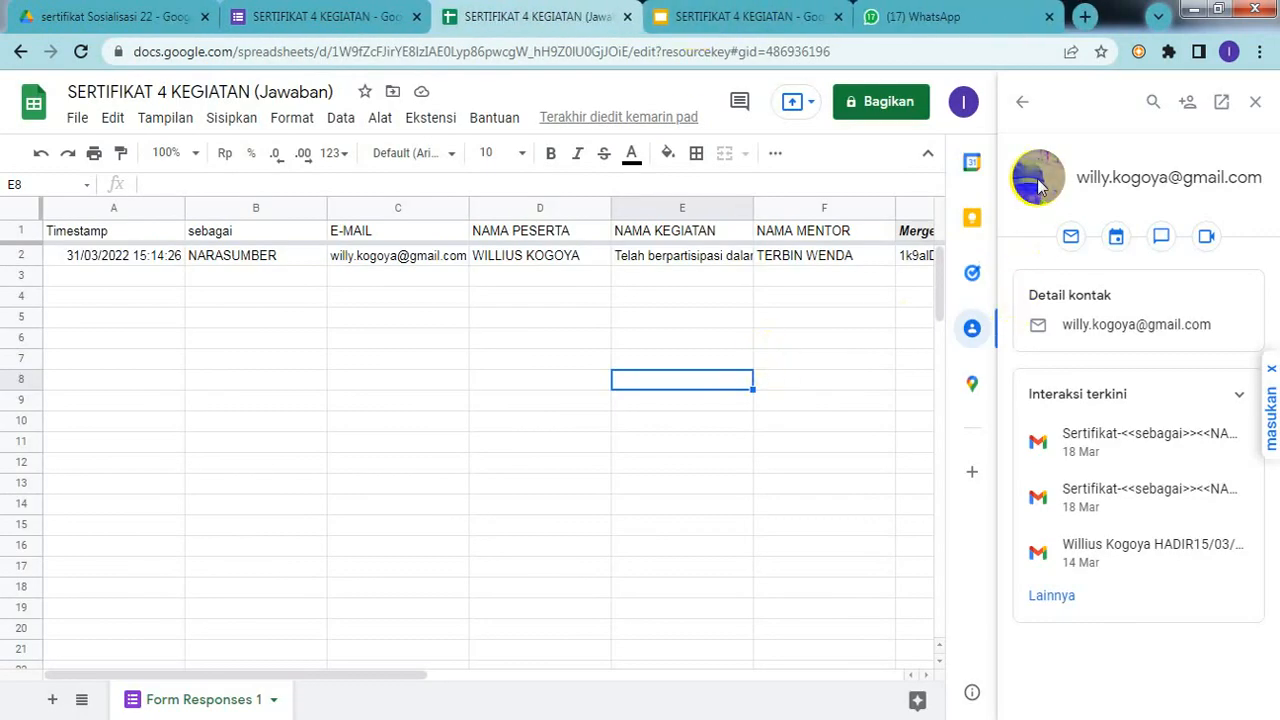
{"action": "left_click", "coordinate": [1121, 430]}
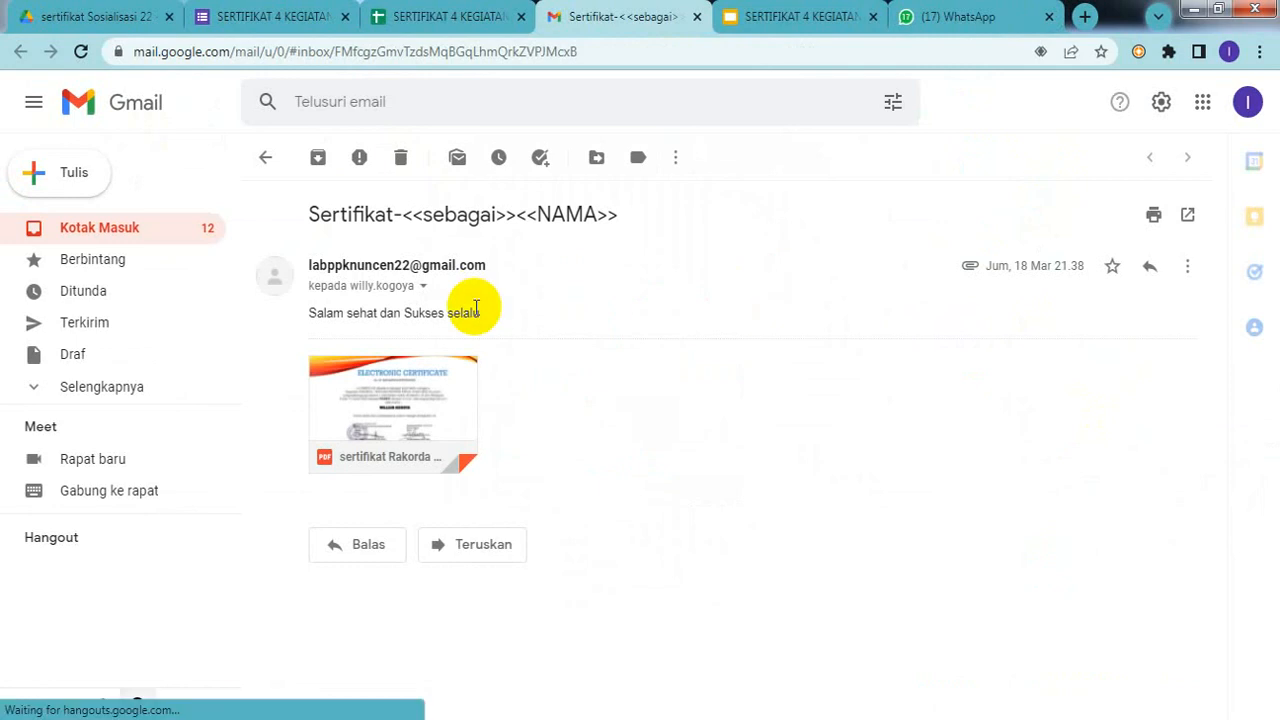
{"action": "left_click", "coordinate": [113, 229]}
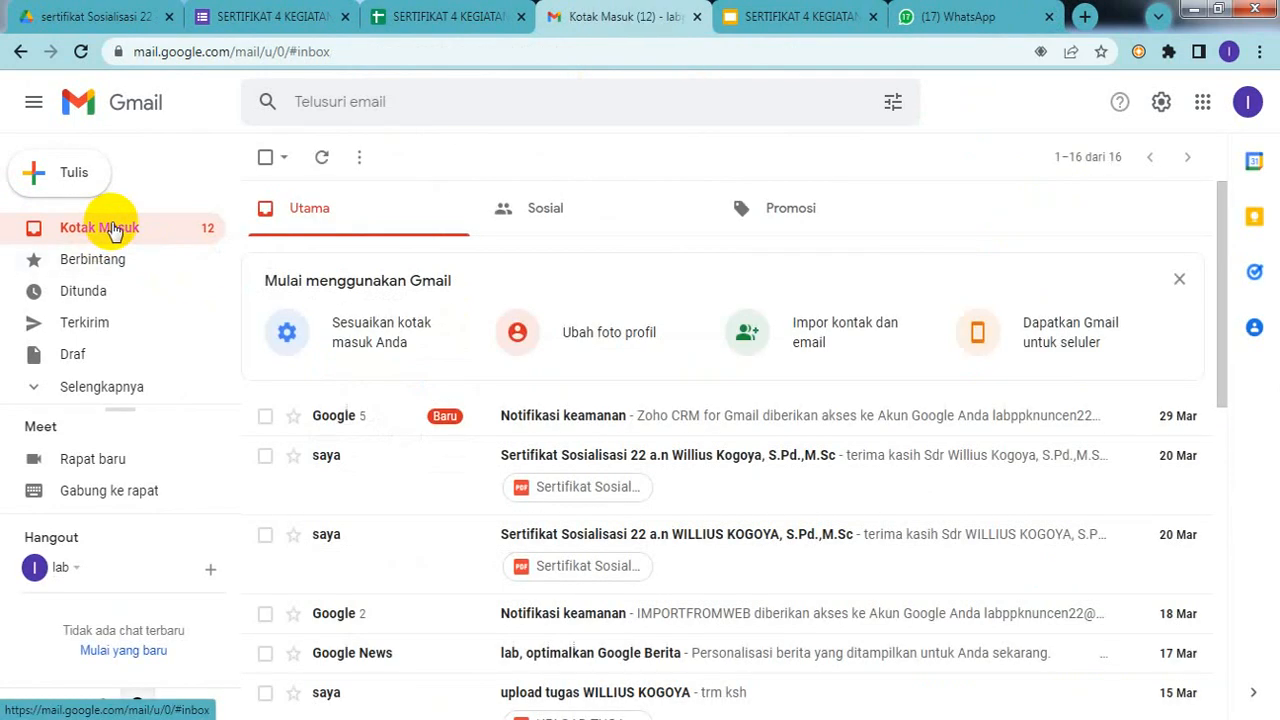
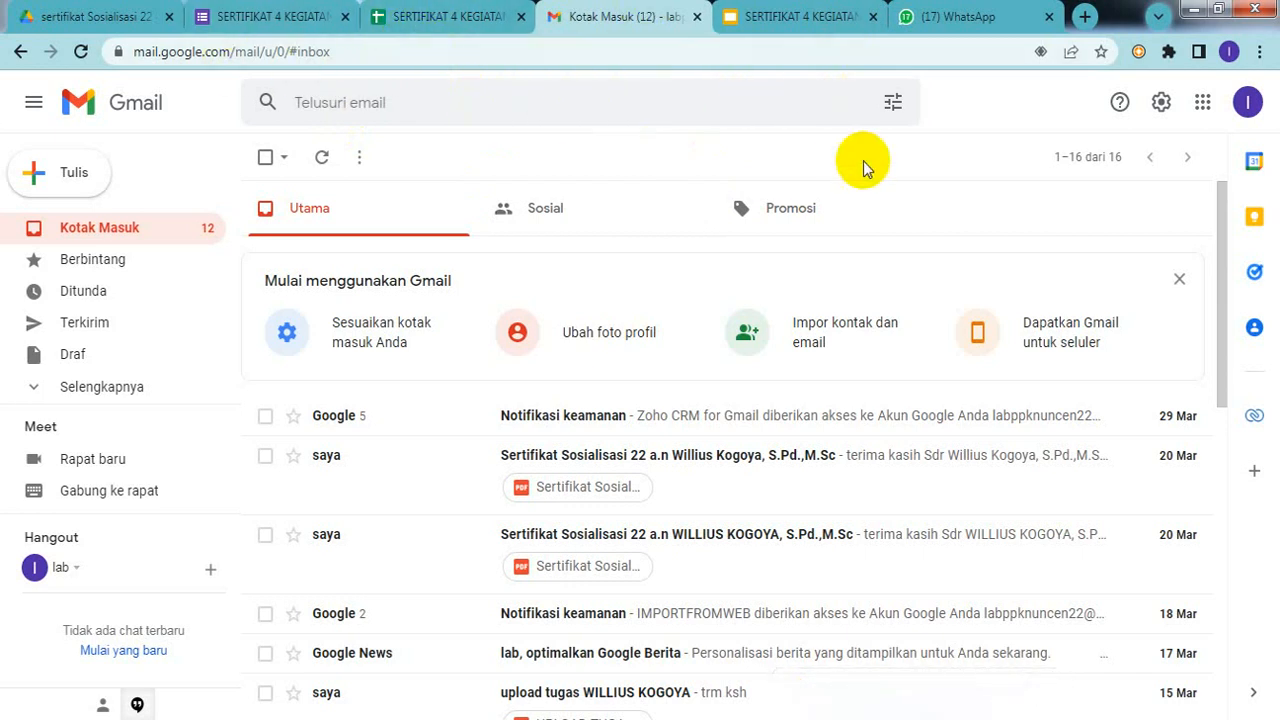
Step: Close the SERTIFIKAT 4 KEGIATAN spreadsheet, inbox, slides and form tabs, returning to the sertifikat Sosialisasi 22 folder
{"action": "left_click", "coordinate": [472, 18]}
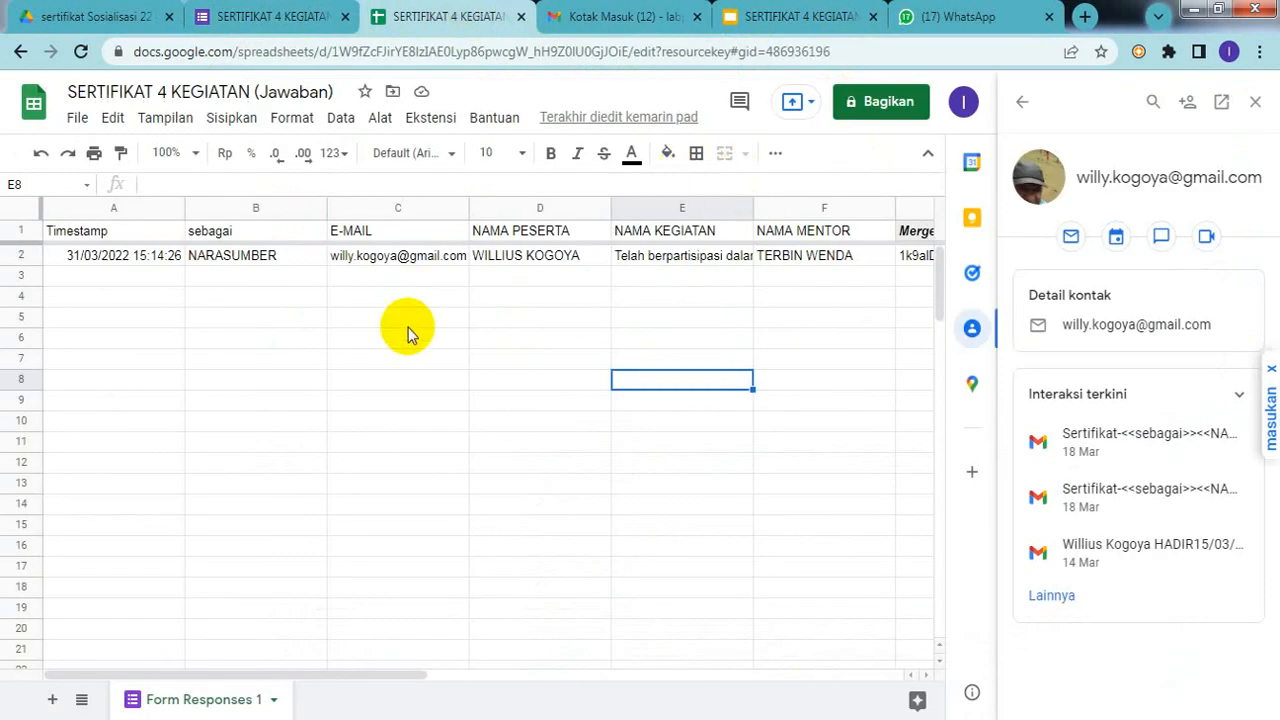
{"action": "left_click", "coordinate": [519, 326]}
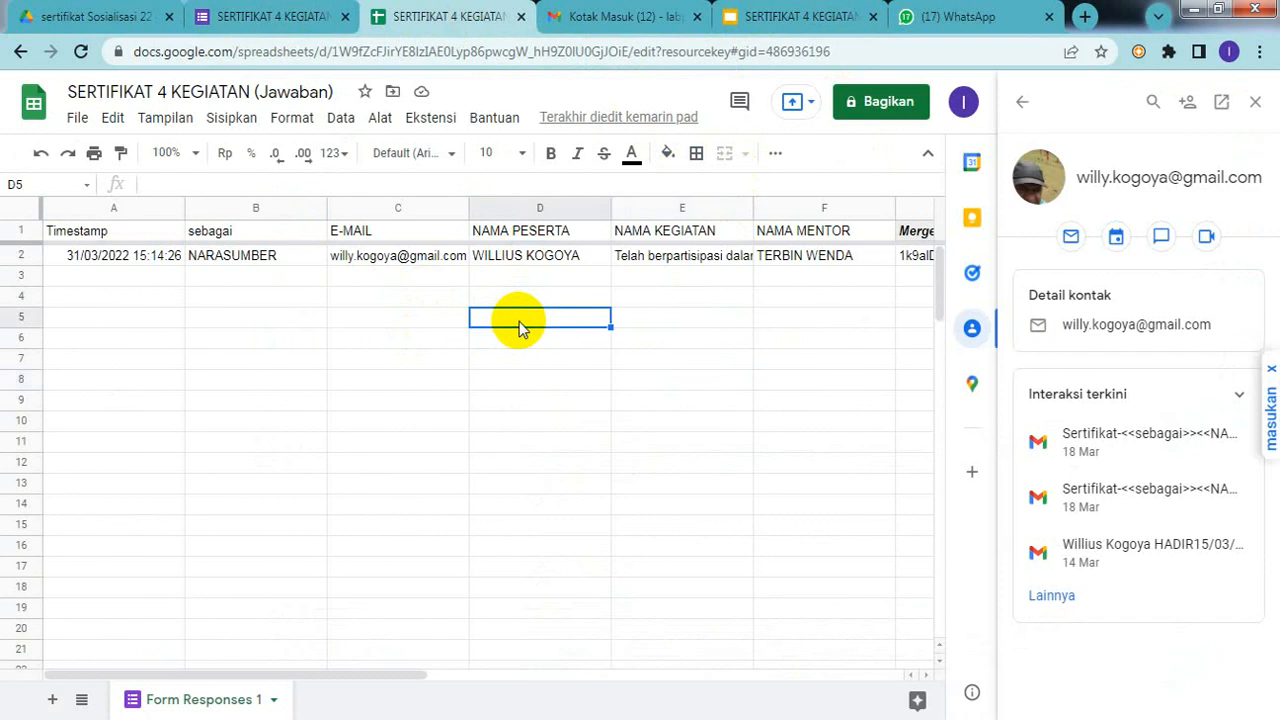
{"action": "left_click", "coordinate": [520, 17]}
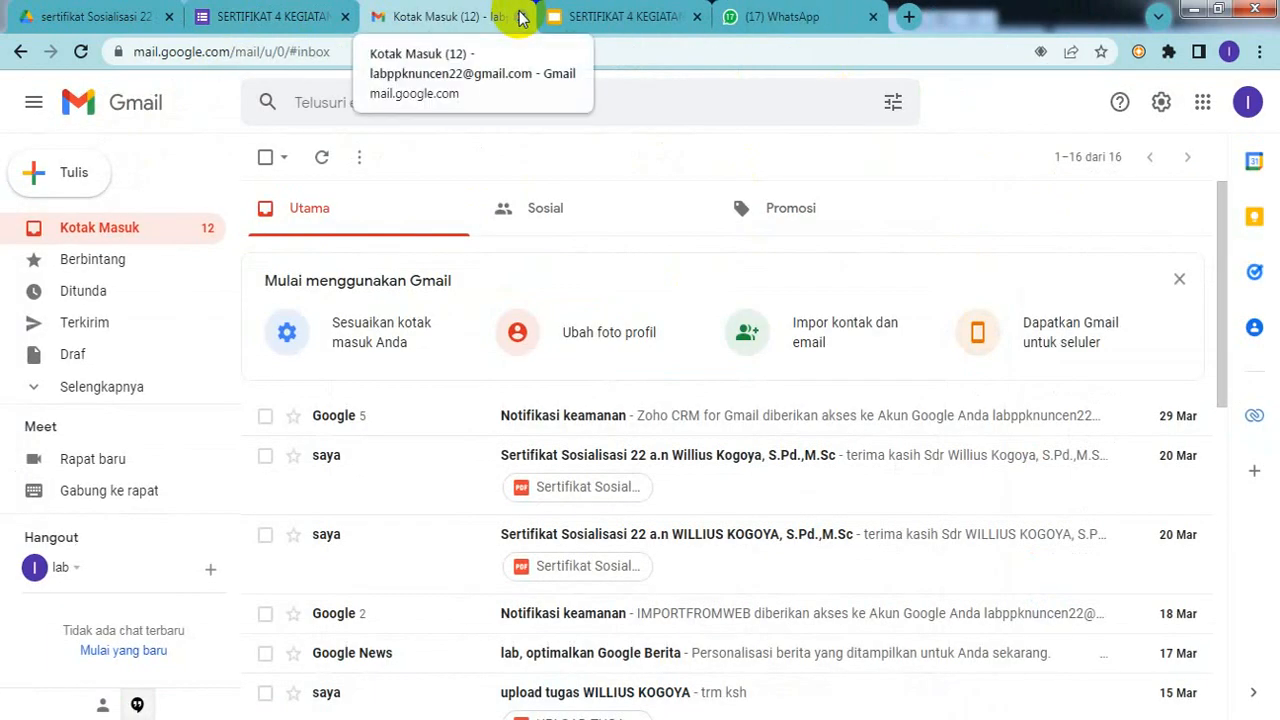
{"action": "left_click", "coordinate": [520, 17]}
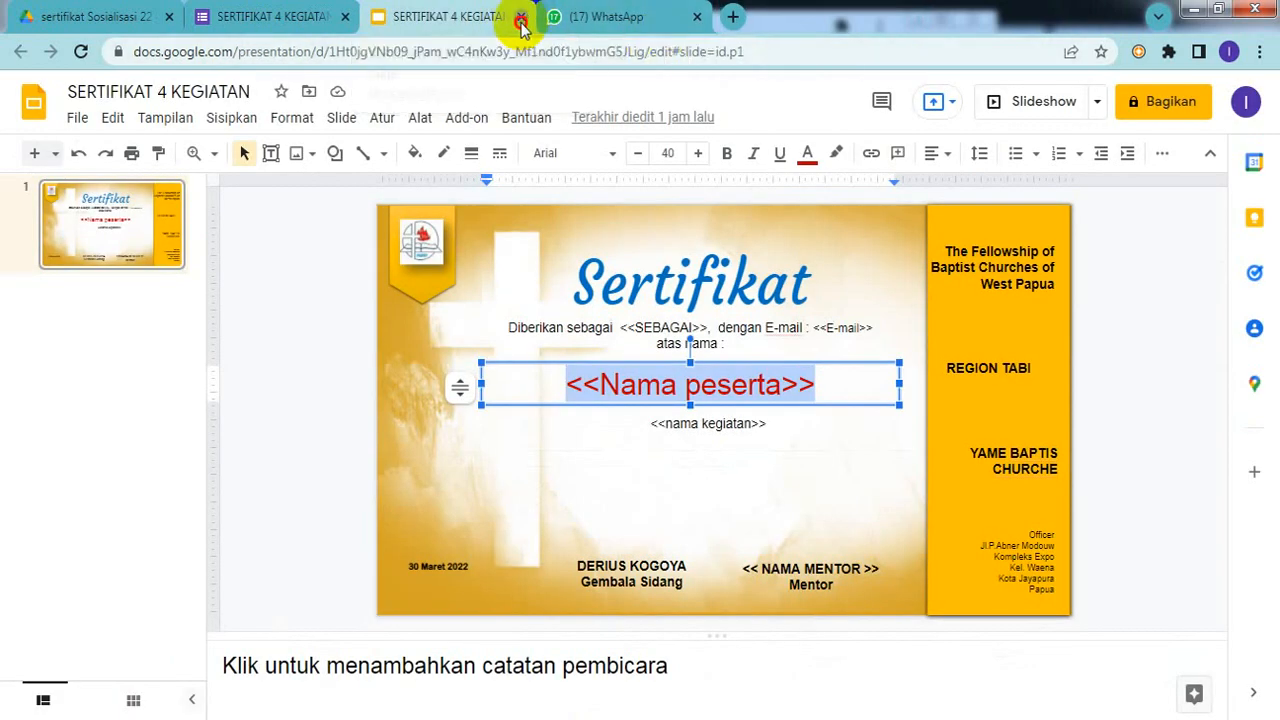
{"action": "left_click", "coordinate": [520, 17]}
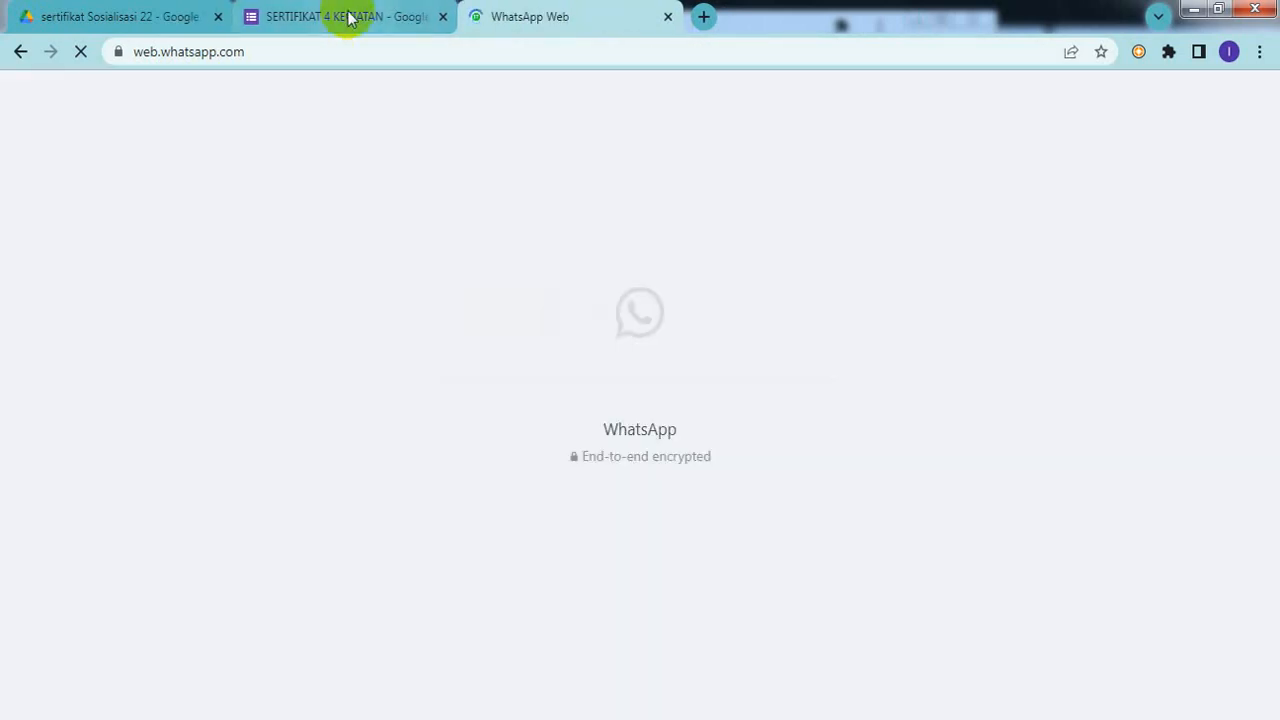
{"action": "left_click", "coordinate": [349, 18]}
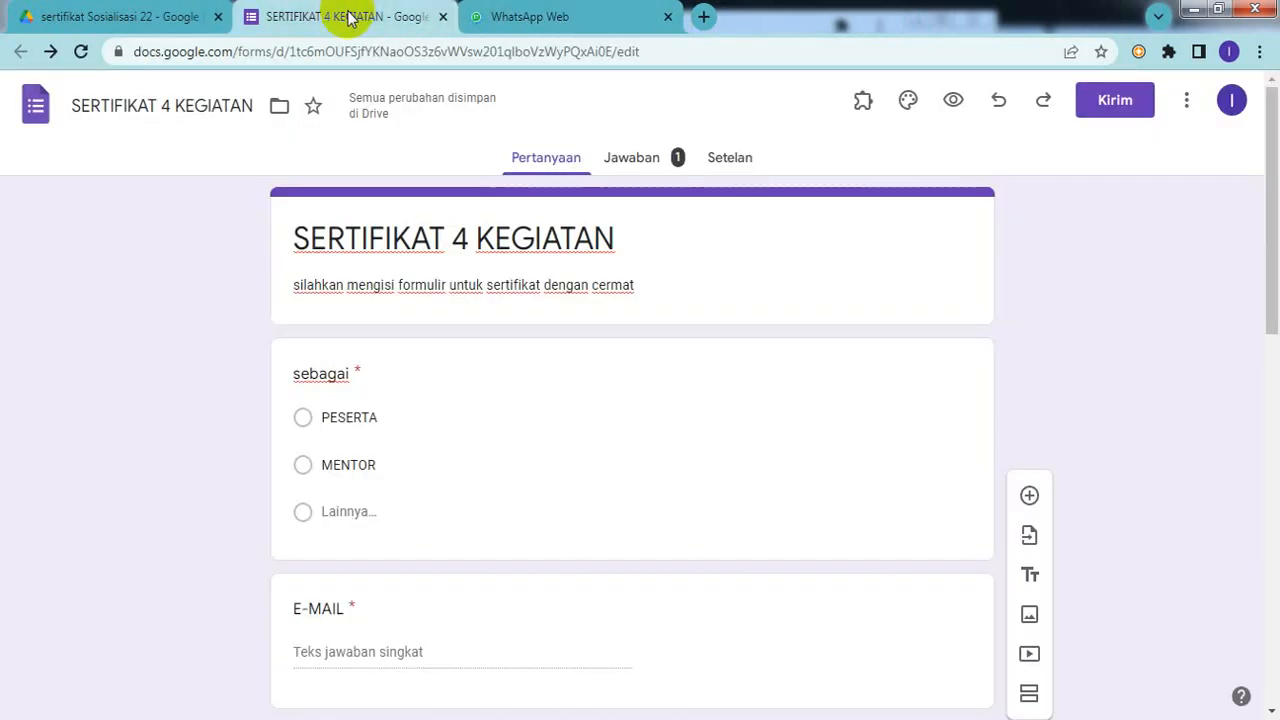
{"action": "left_click", "coordinate": [444, 18]}
{"action": "left_click", "coordinate": [155, 16]}
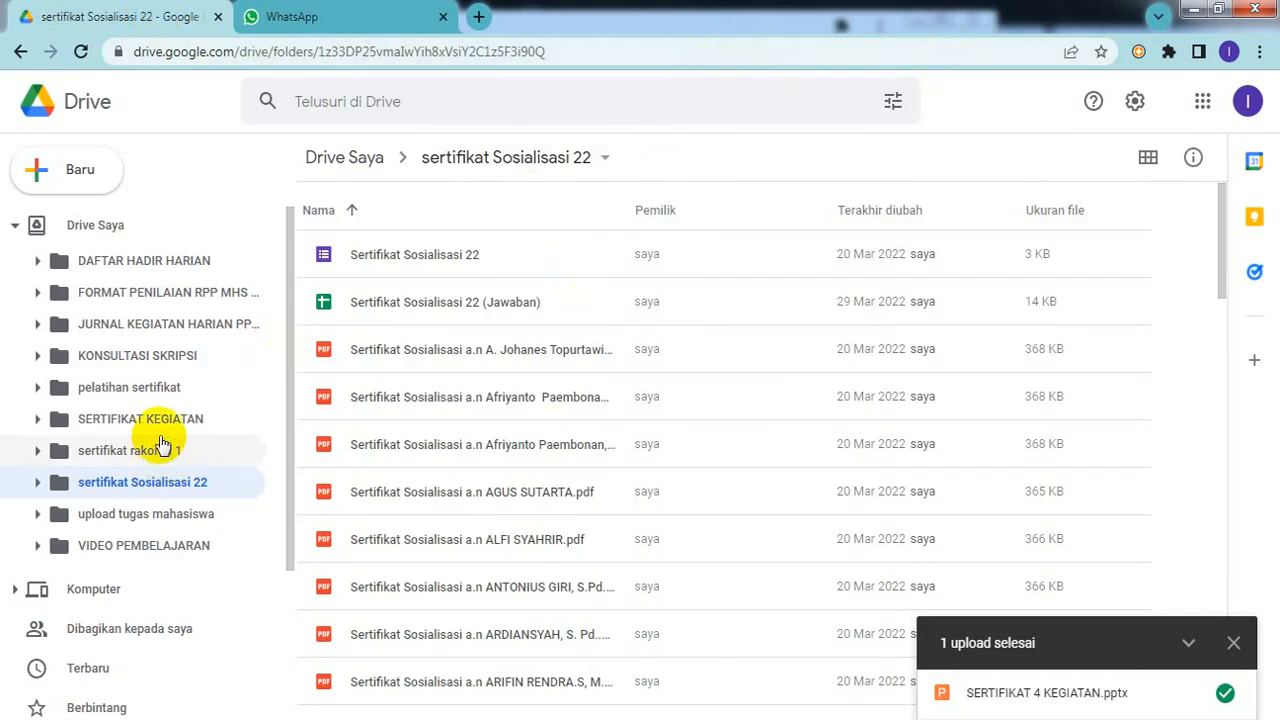
Step: Open the pelatihan sertifikat folder, preview sertifikat 4 kegiatan.pdf, then close the viewer
{"action": "left_click", "coordinate": [160, 390]}
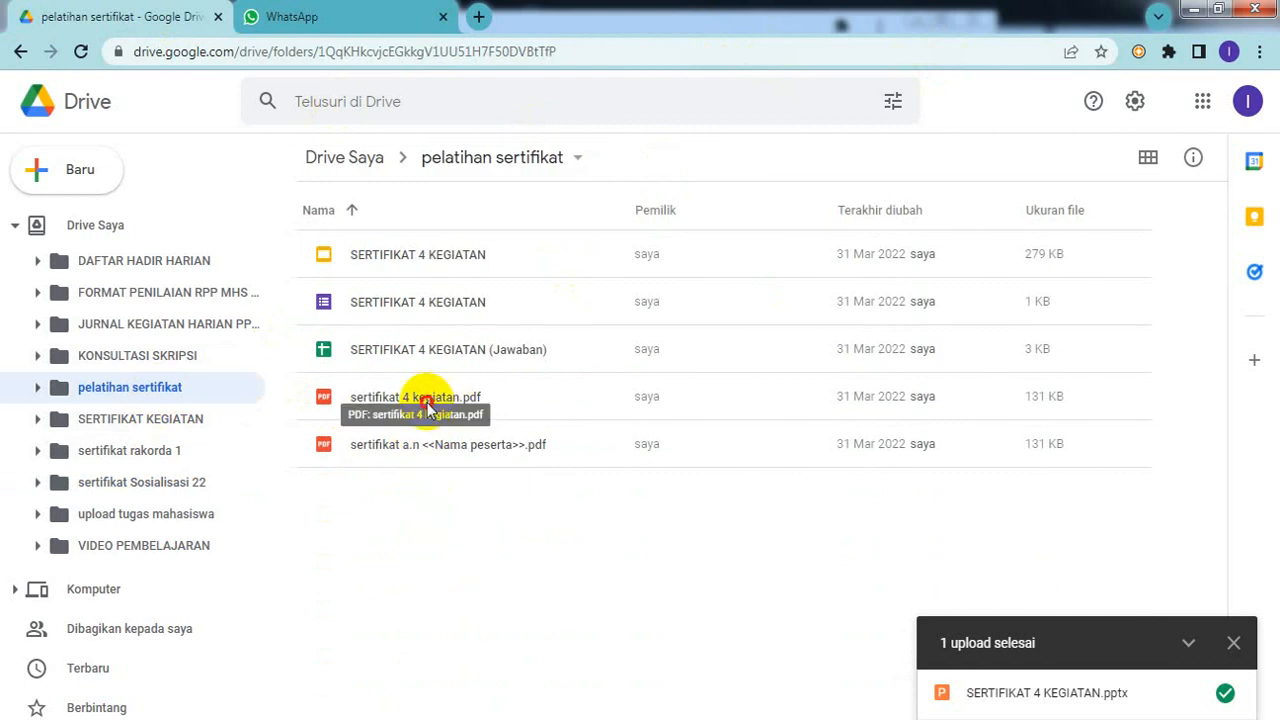
{"action": "double_click", "coordinate": [427, 402]}
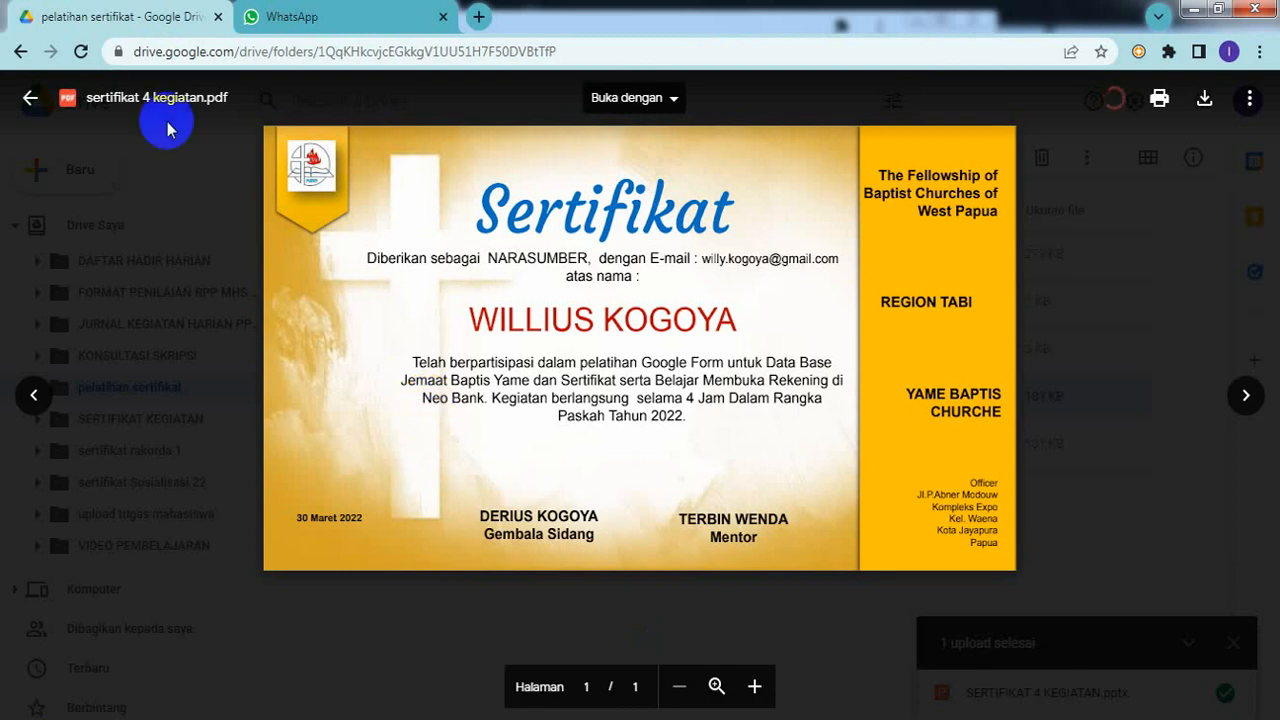
{"action": "left_click", "coordinate": [31, 102]}
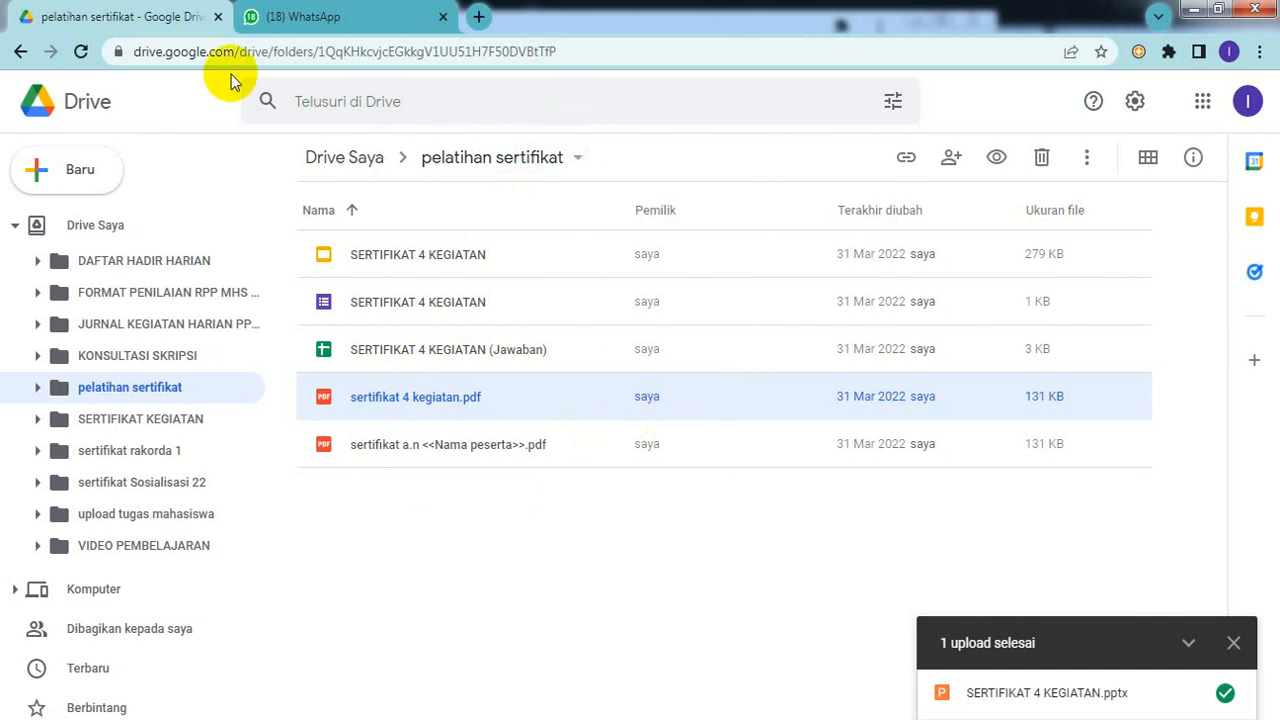
Step: Go back to the previous folder and log out of the current Google account
{"action": "left_click", "coordinate": [19, 51]}
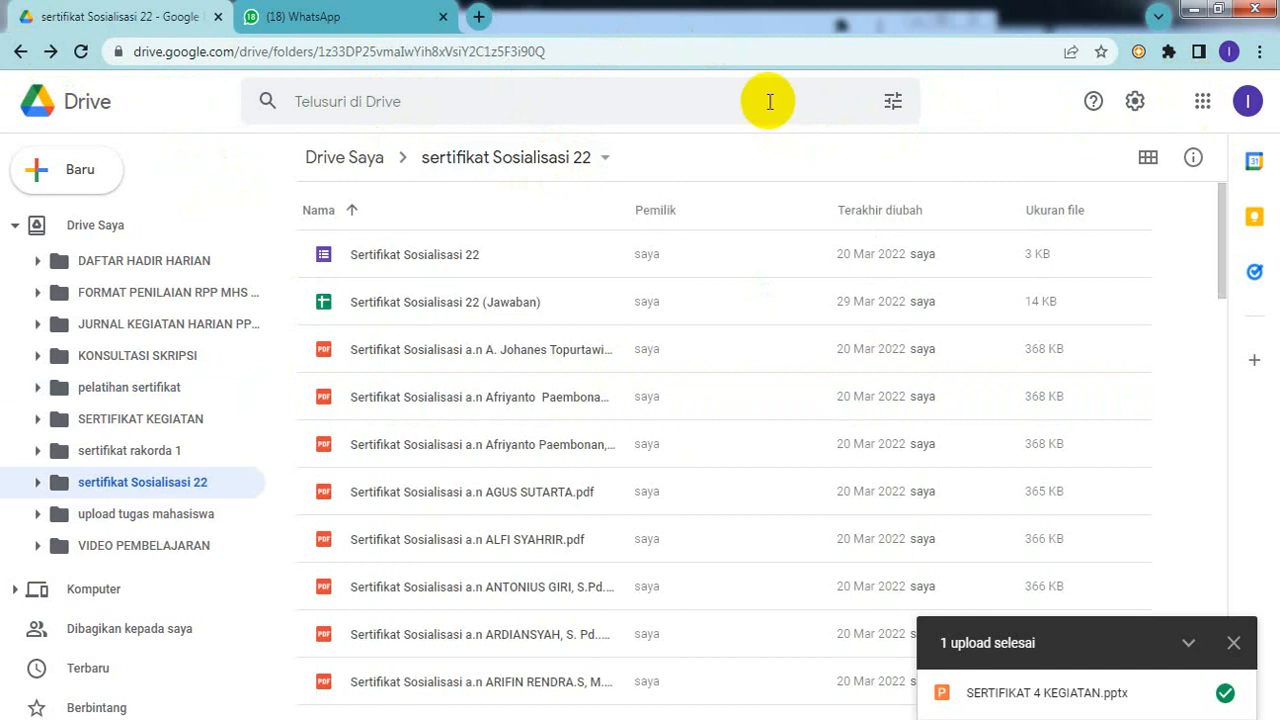
{"action": "left_click", "coordinate": [1250, 108]}
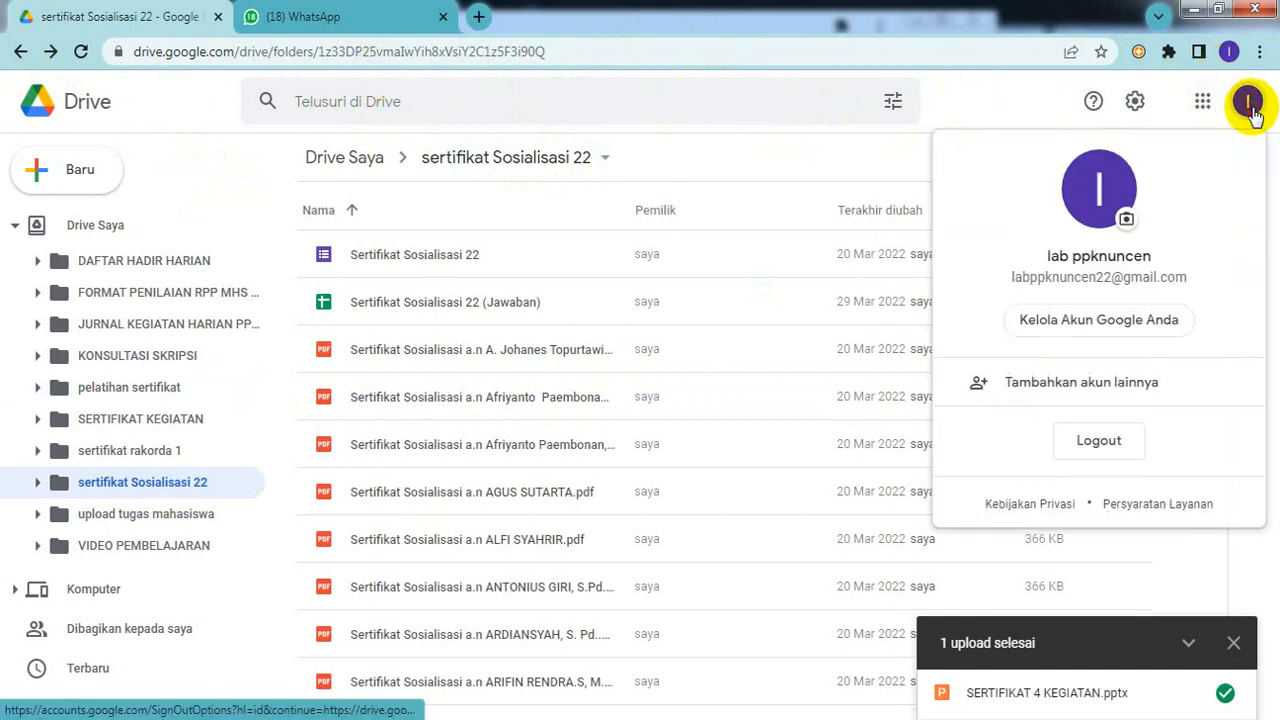
{"action": "left_click", "coordinate": [1102, 442]}
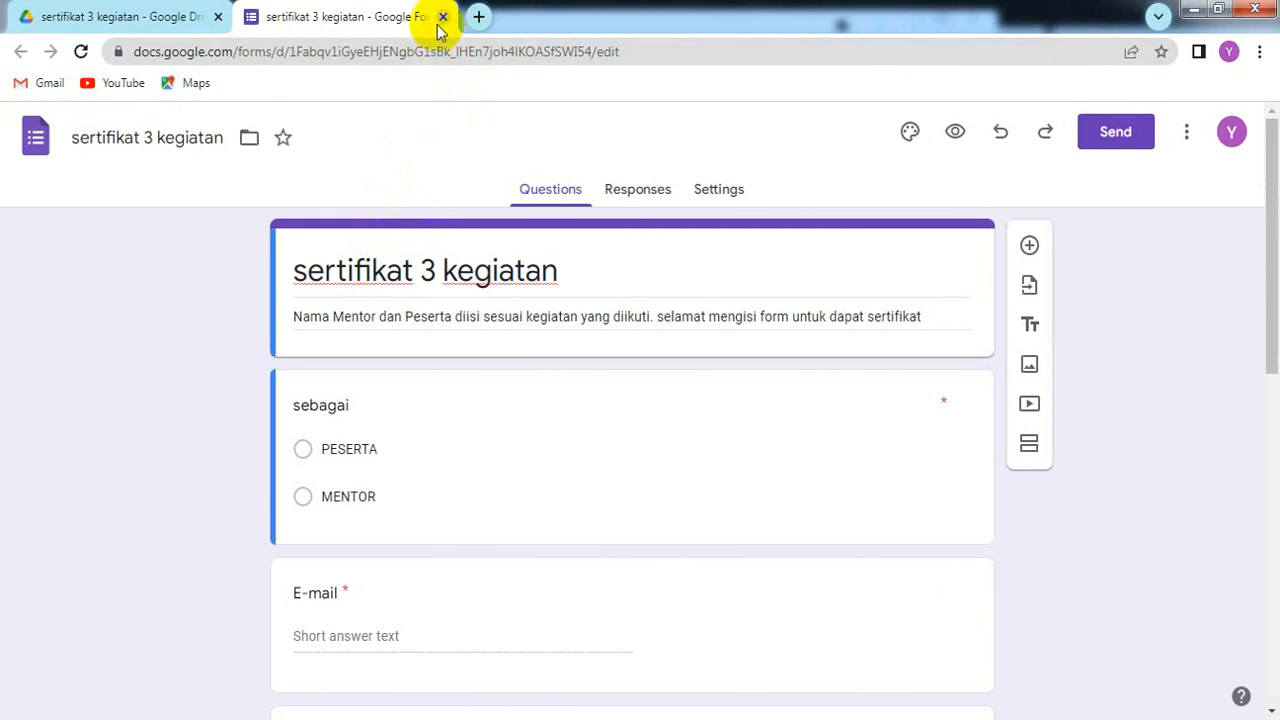
Step: Close the sertifikat 3 kegiatan form and open DATA BASE JEMAAT BAPTIS YAME from My Drive
{"action": "left_click", "coordinate": [442, 18]}
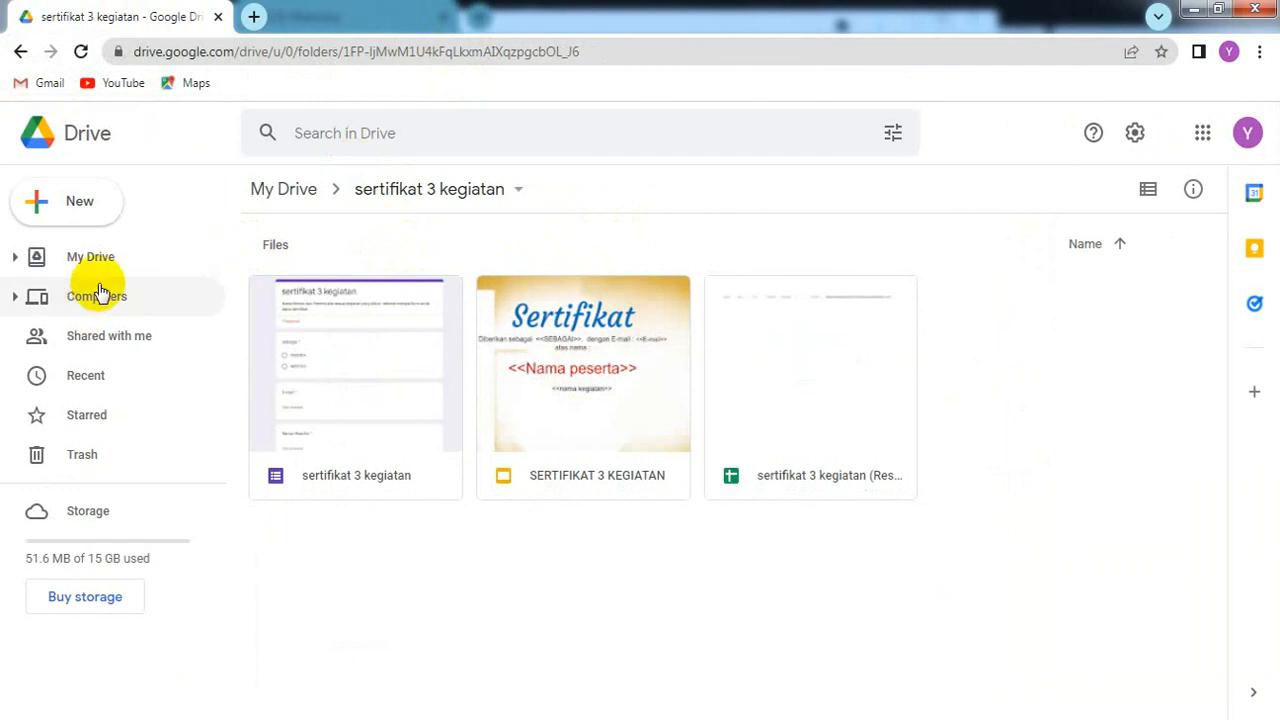
{"action": "left_click", "coordinate": [58, 255]}
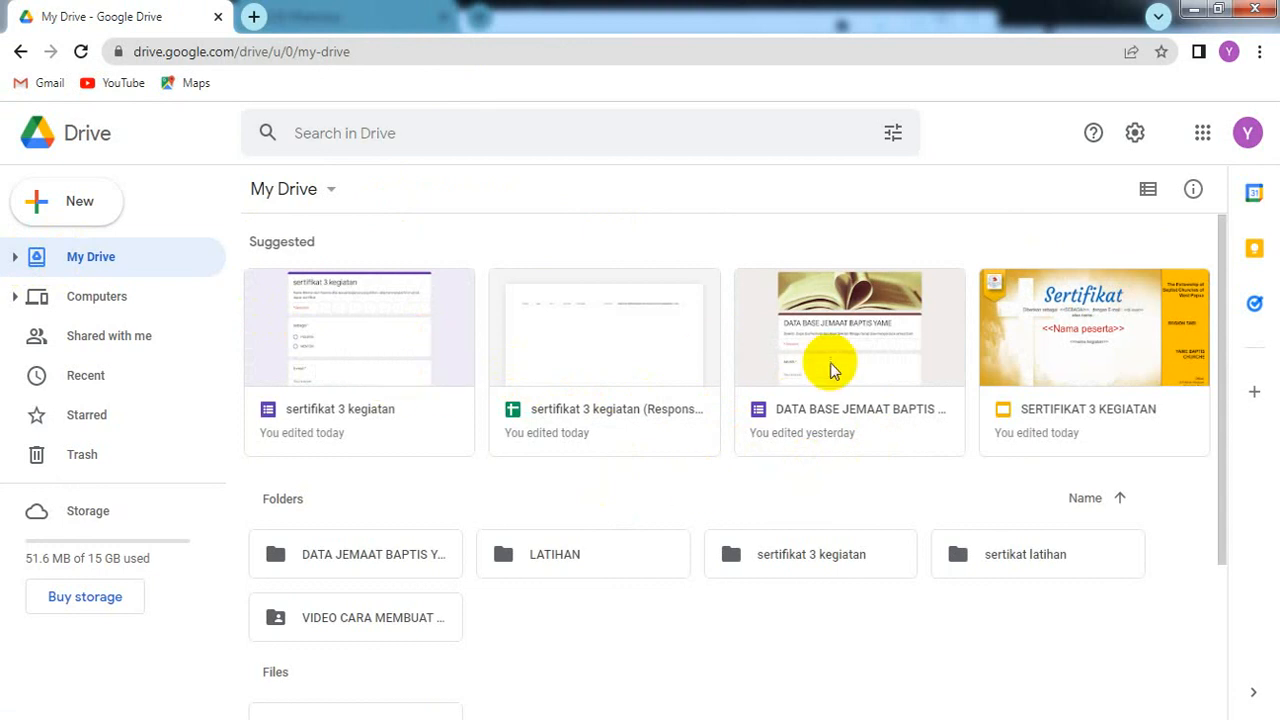
{"action": "left_click", "coordinate": [788, 381]}
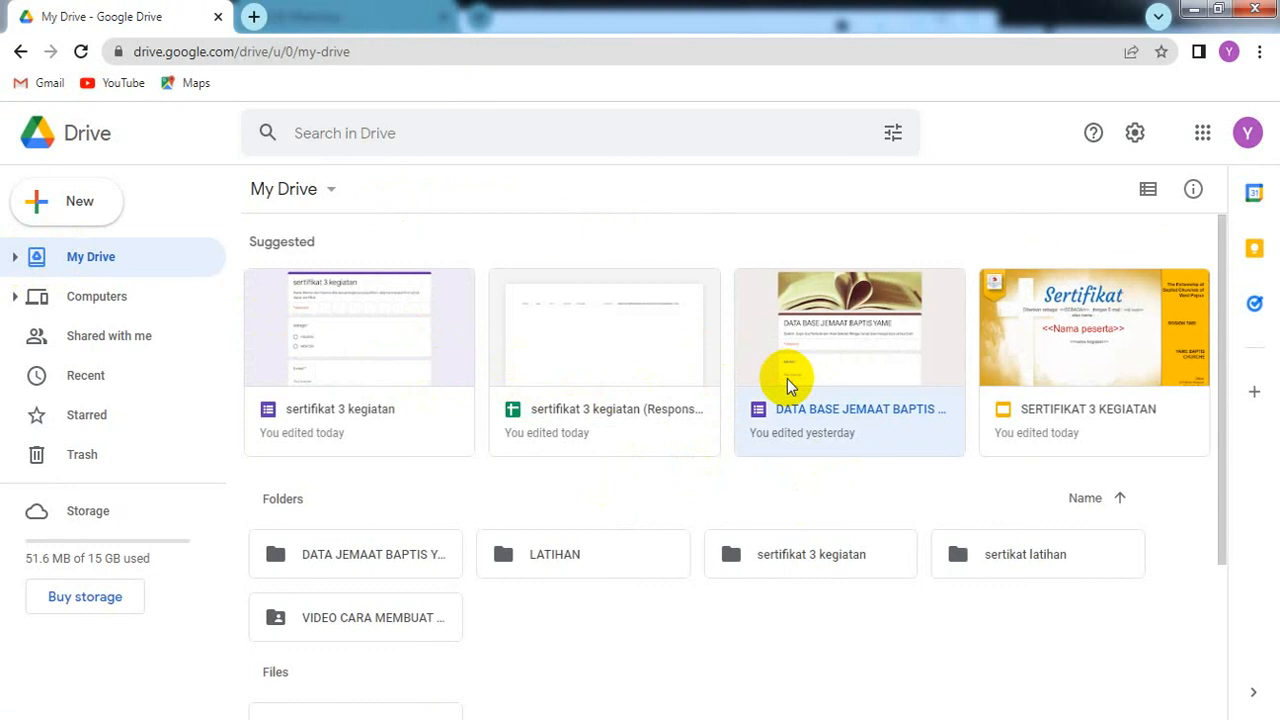
{"action": "double_click", "coordinate": [787, 378]}
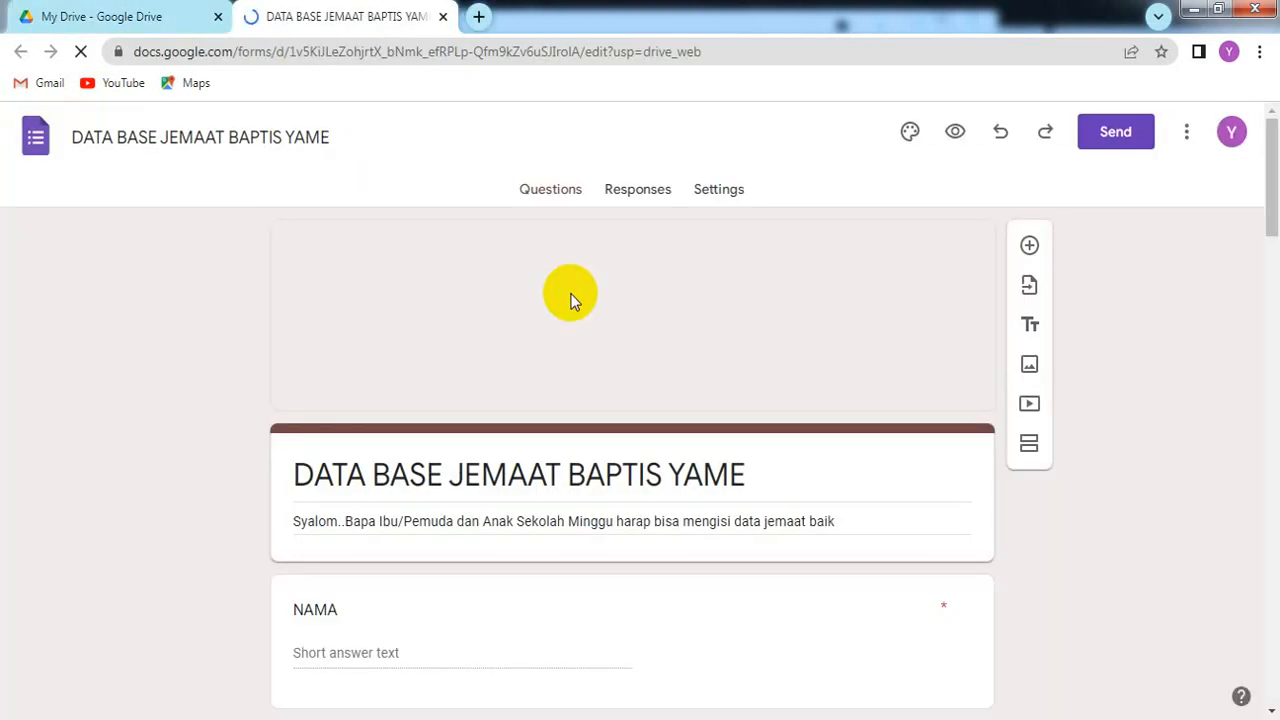
{"action": "left_click", "coordinate": [748, 320]}
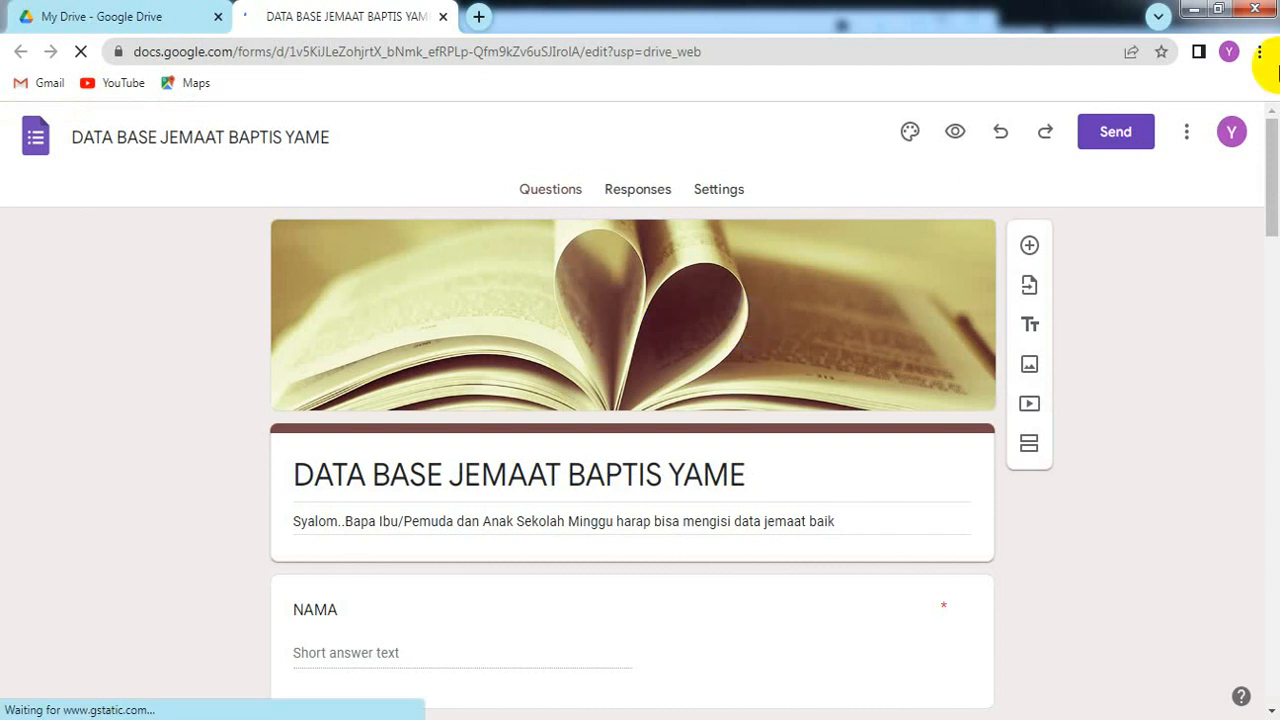
{"action": "left_click_drag", "start_coordinate": [1263, 191], "coordinate": [1275, 228]}
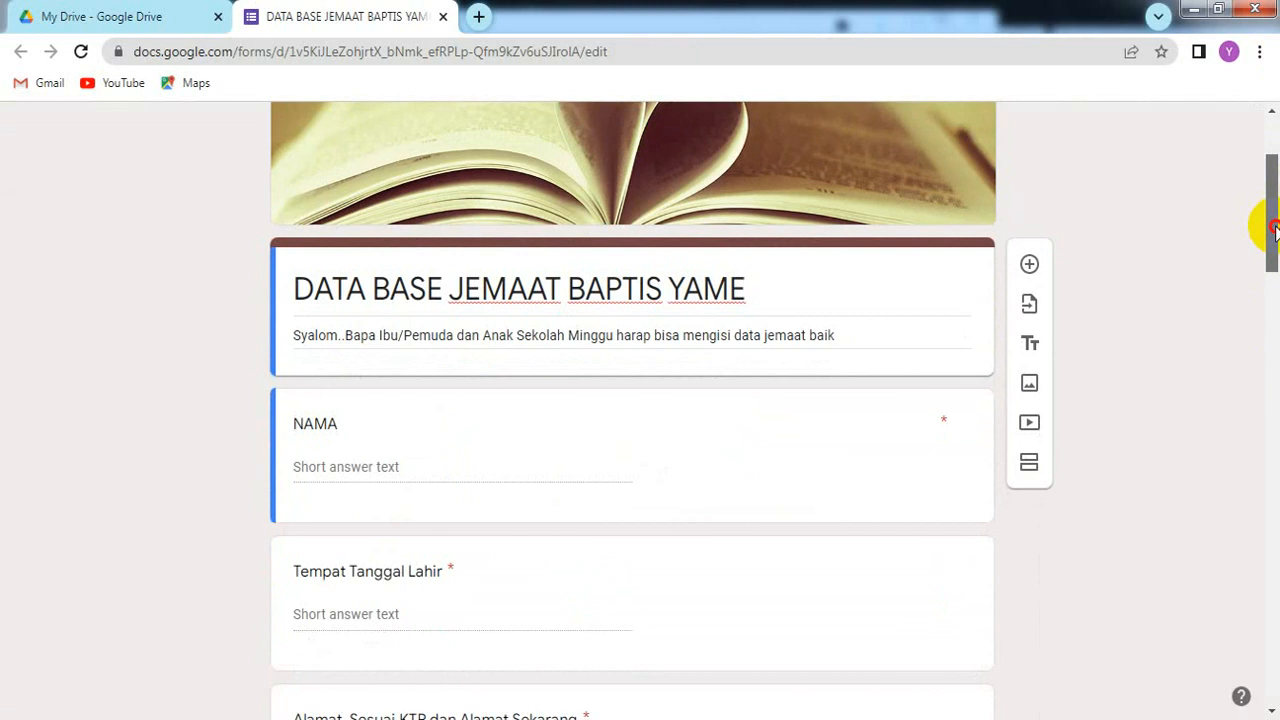
{"action": "left_click_drag", "start_coordinate": [1274, 228], "coordinate": [1274, 376]}
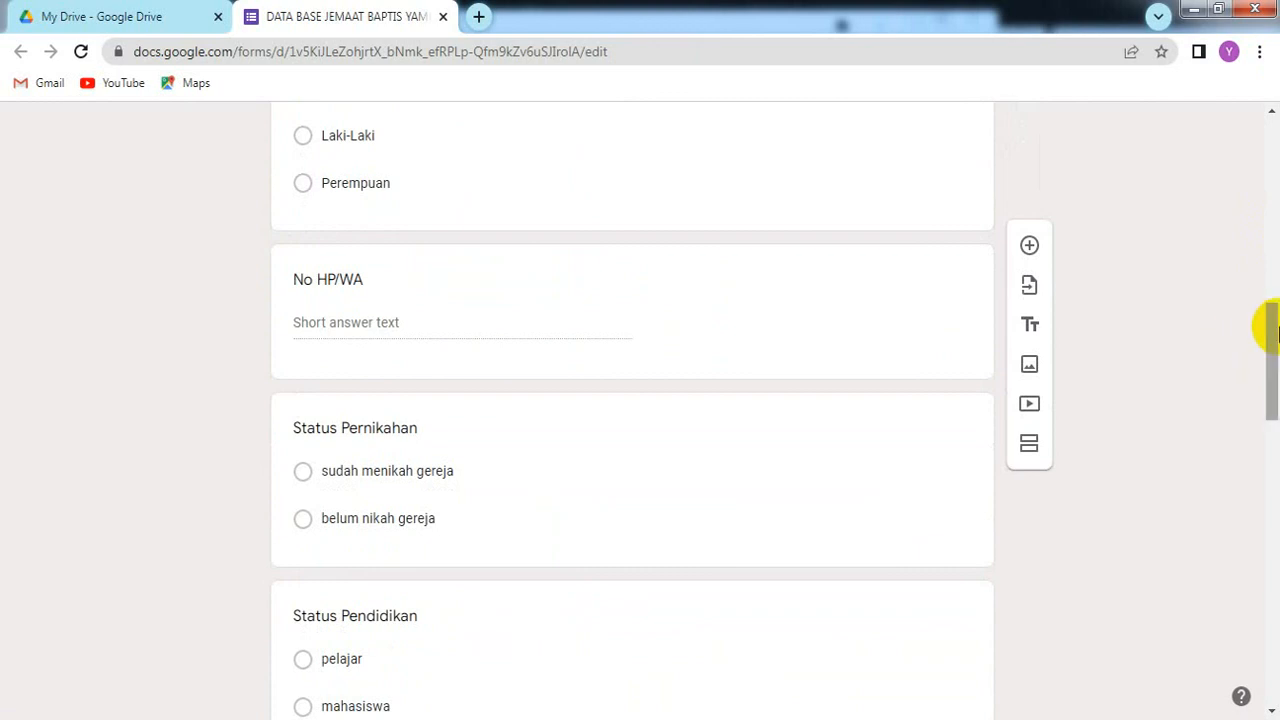
{"action": "left_click_drag", "start_coordinate": [1274, 323], "coordinate": [1275, 618]}
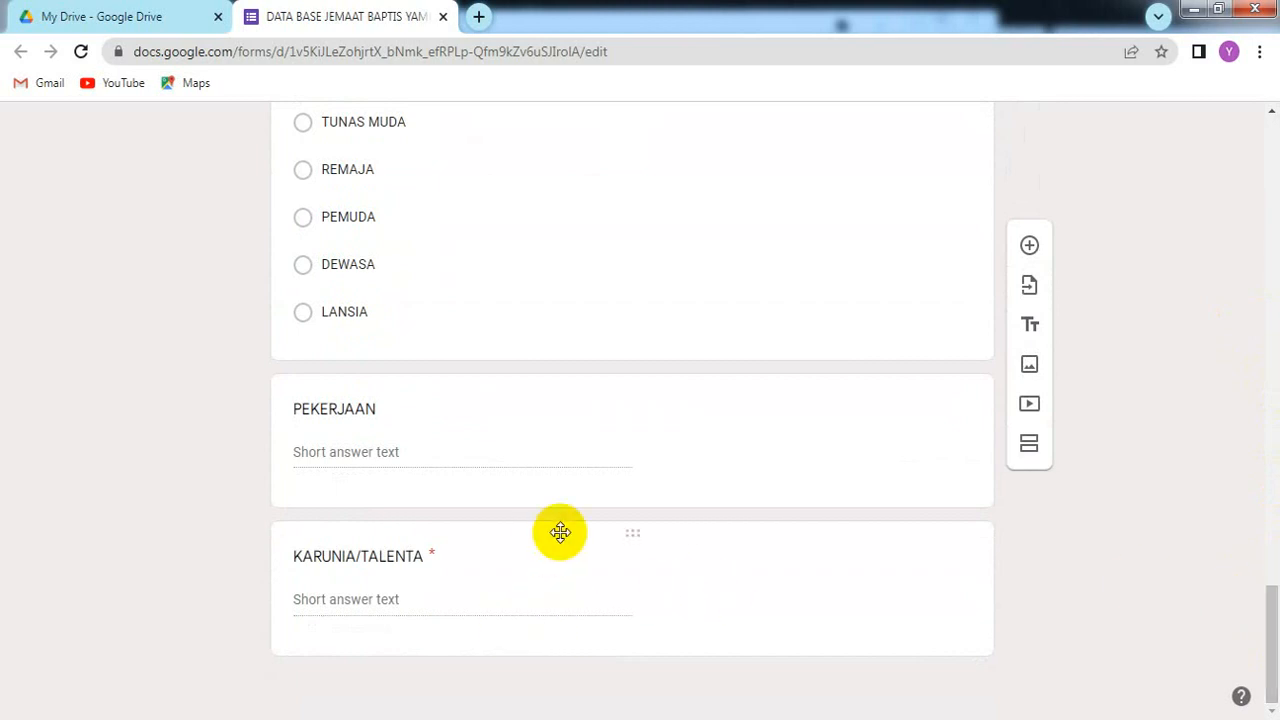
Step: Duplicate the KARUNIA/TALENTA question and retitle the copy 'JABATAN DI GEREJA'
{"action": "left_click", "coordinate": [463, 565]}
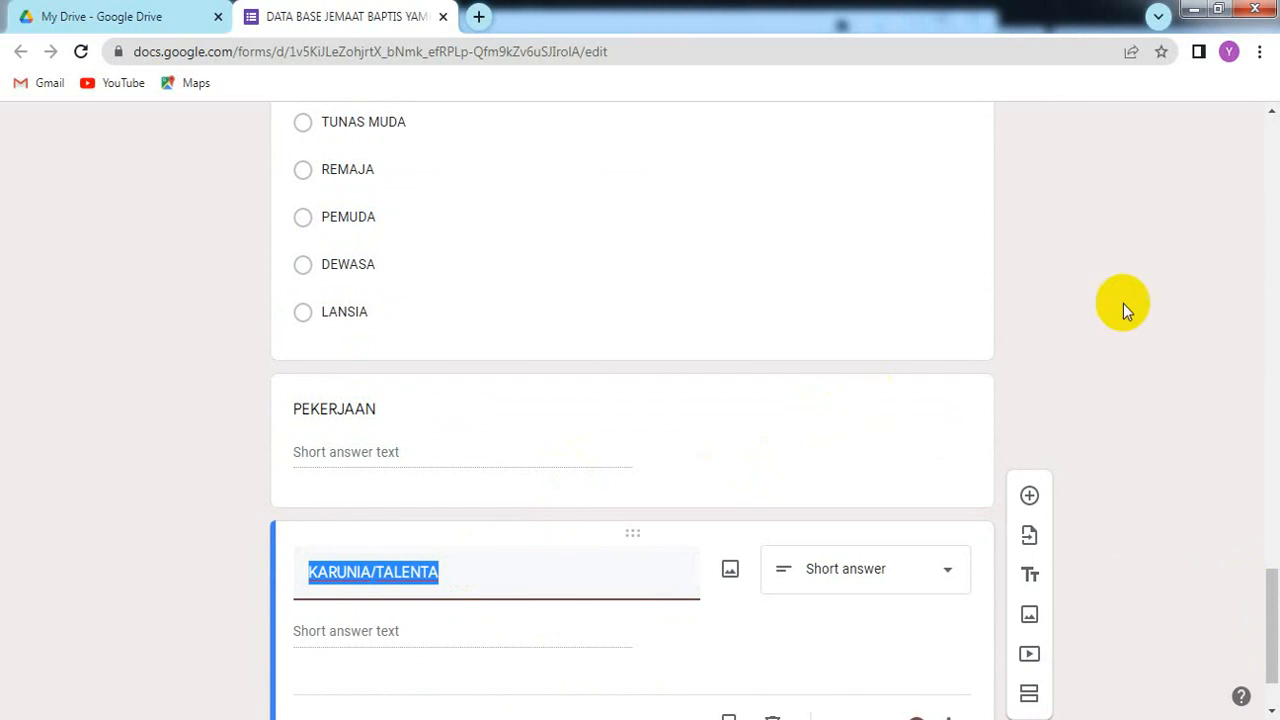
{"action": "left_click_drag", "start_coordinate": [1257, 594], "coordinate": [1275, 655]}
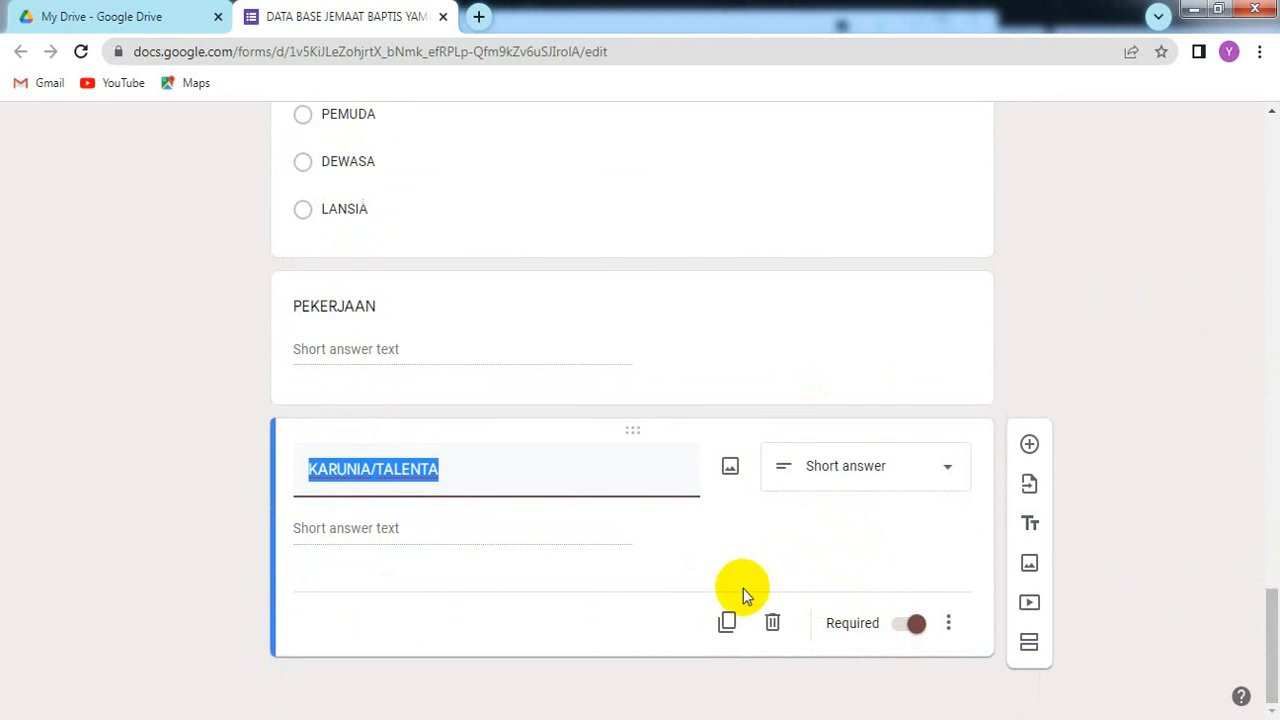
{"action": "left_click", "coordinate": [724, 625]}
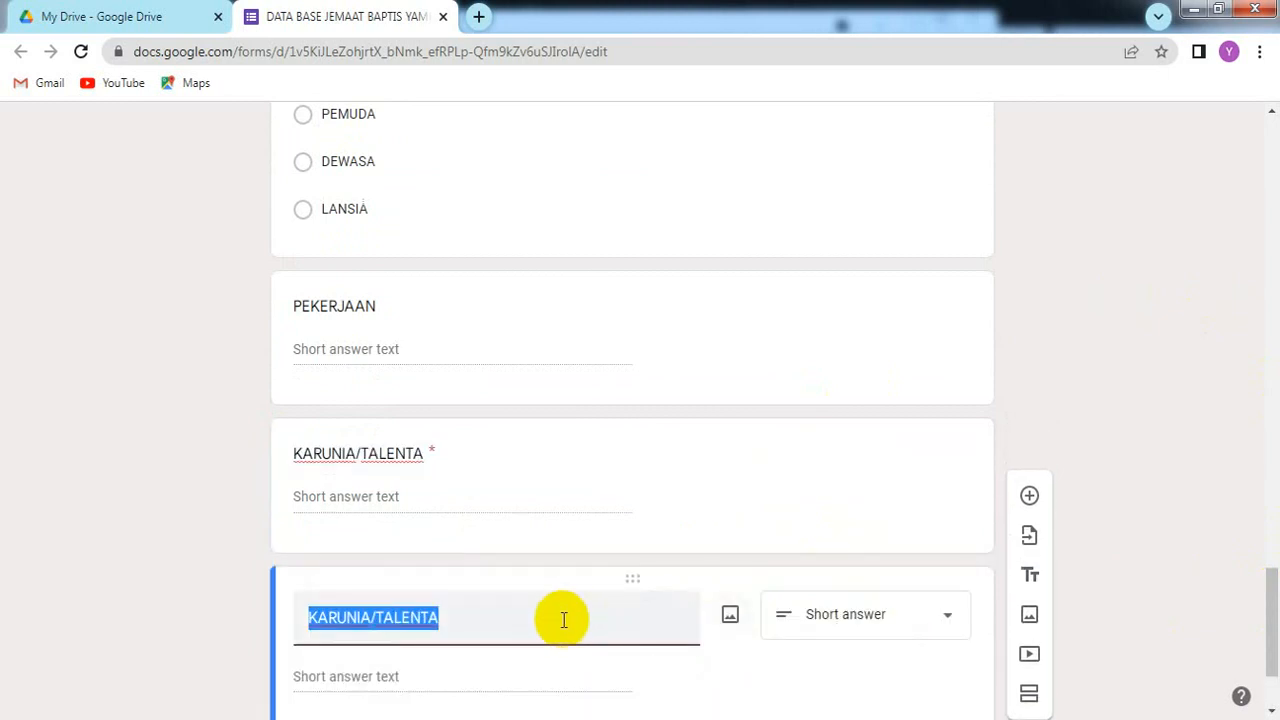
{"action": "type", "text": "ja"}
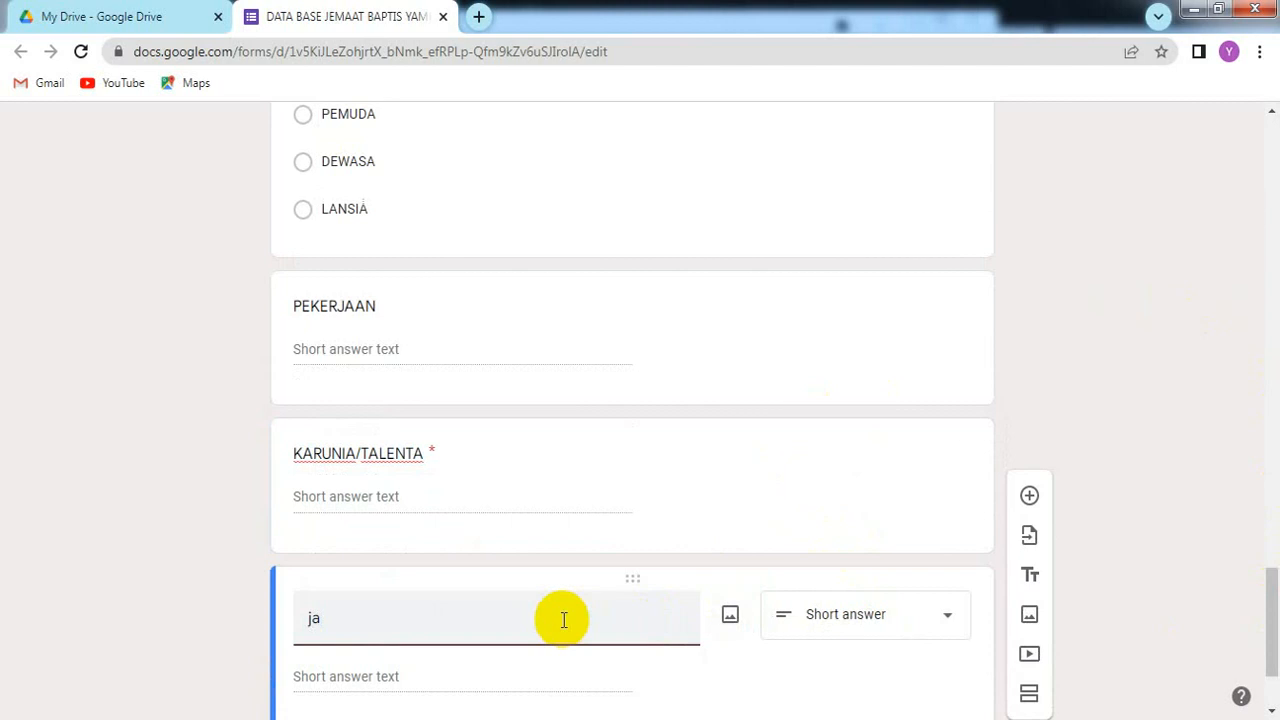
{"action": "key", "text": "BackSpace"}
{"action": "key", "text": "BackSpace"}
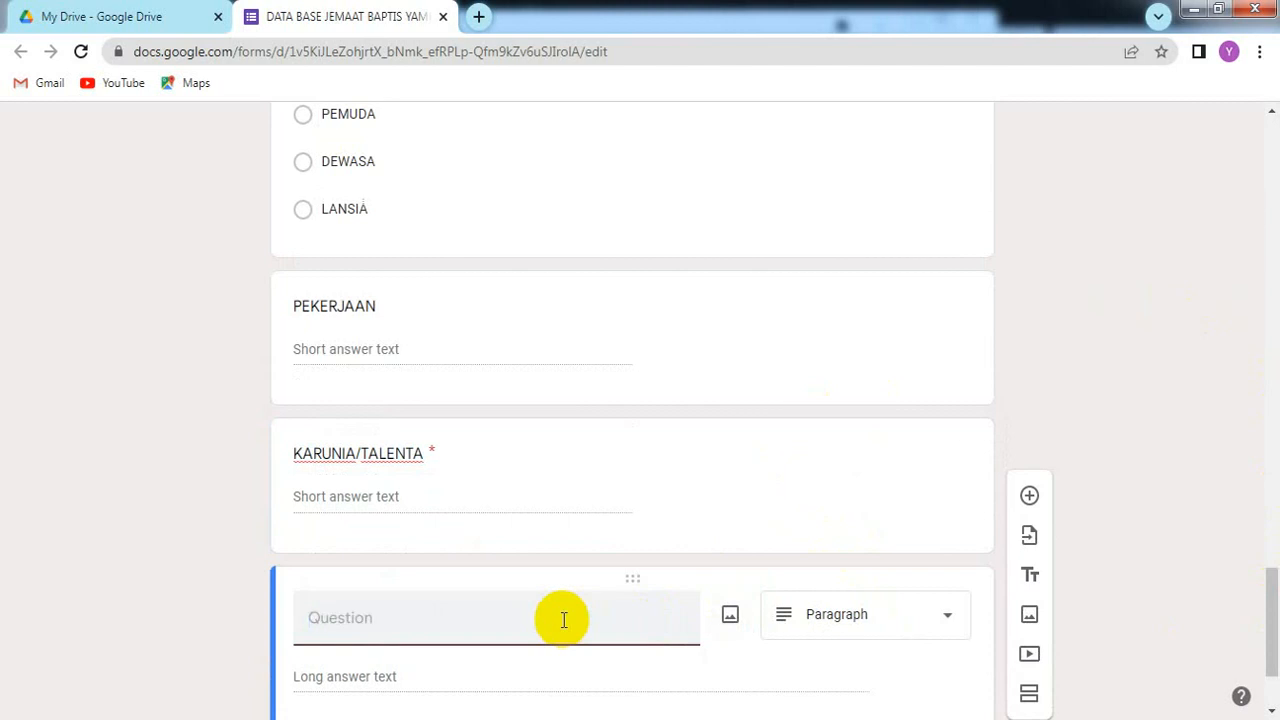
{"action": "type", "text": "JABATAN"}
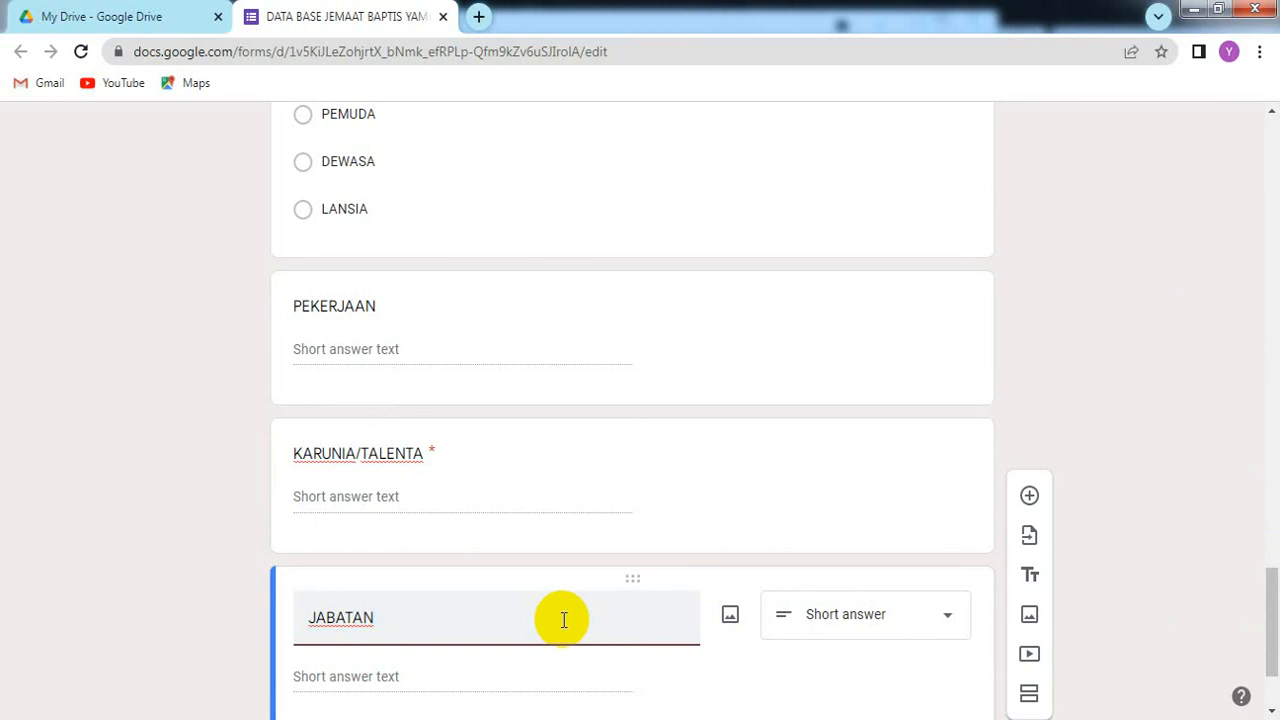
{"action": "type", "text": "DI GEREJA"}
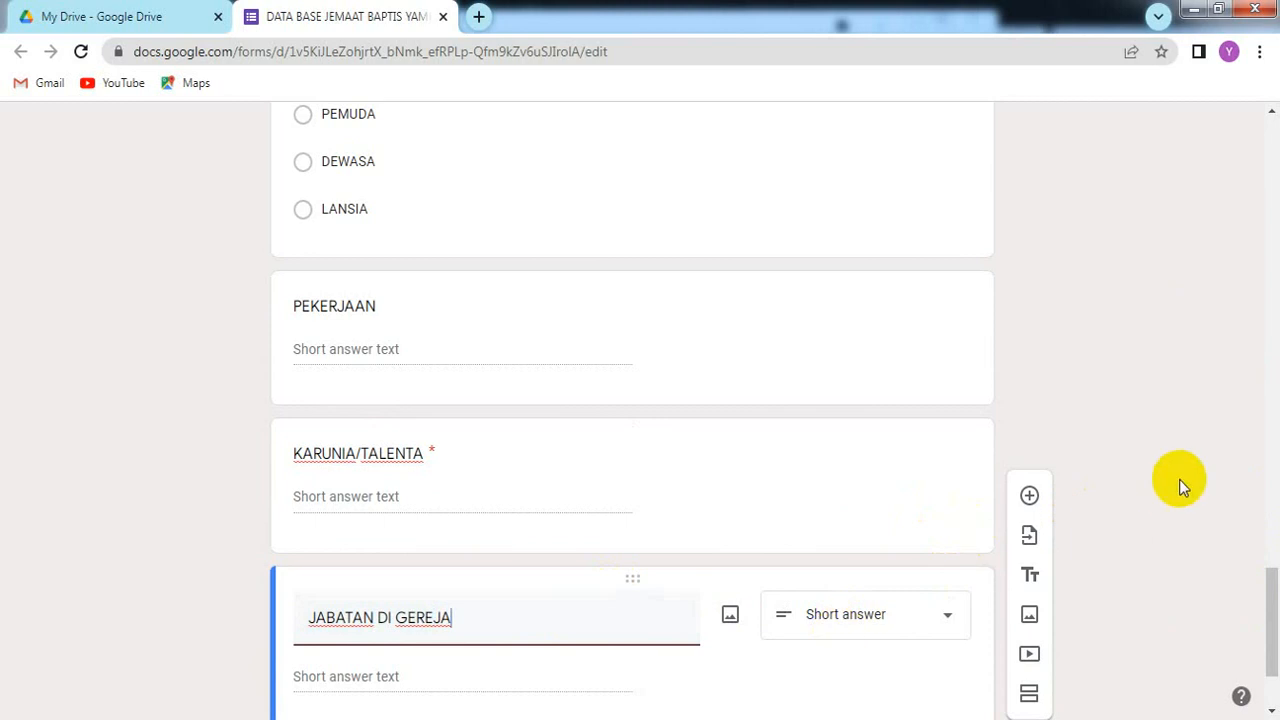
{"action": "scroll", "coordinate": [1268, 620], "scroll_direction": "down", "scroll_amount": 3}
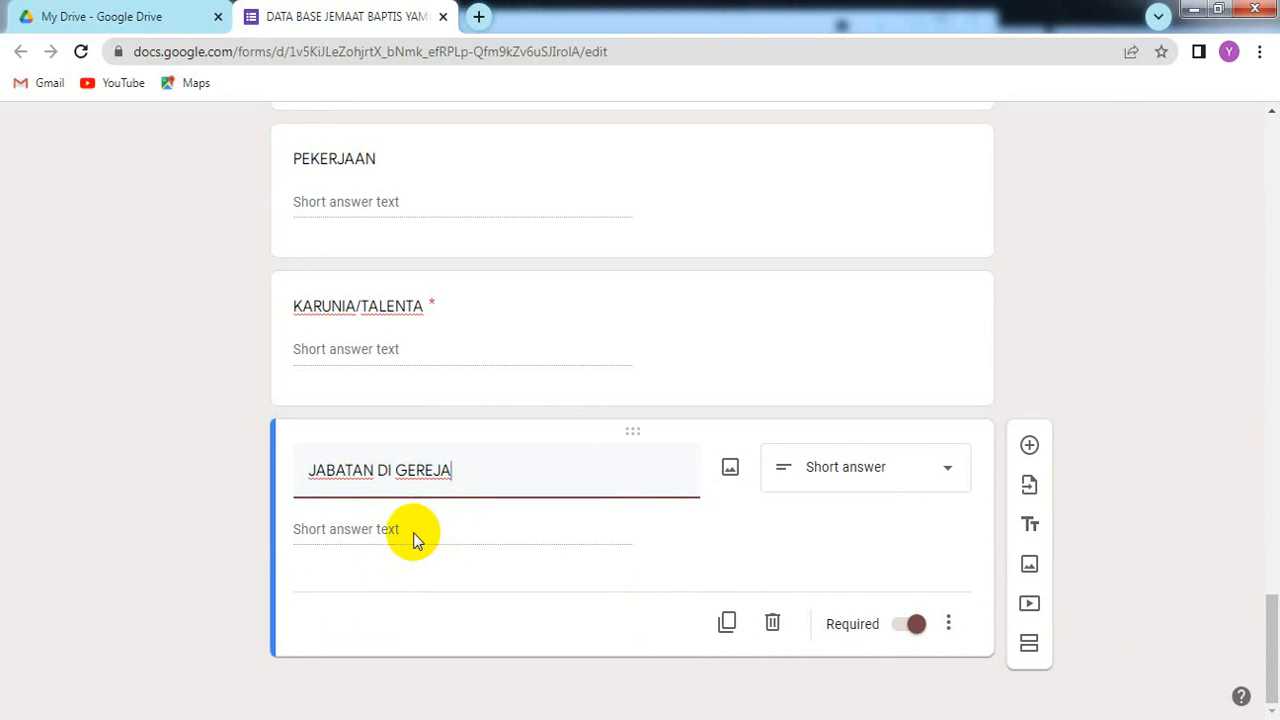
Step: Reload the form and scroll down to confirm the required JABATAN DI GEREJA question is last
{"action": "left_click", "coordinate": [81, 53]}
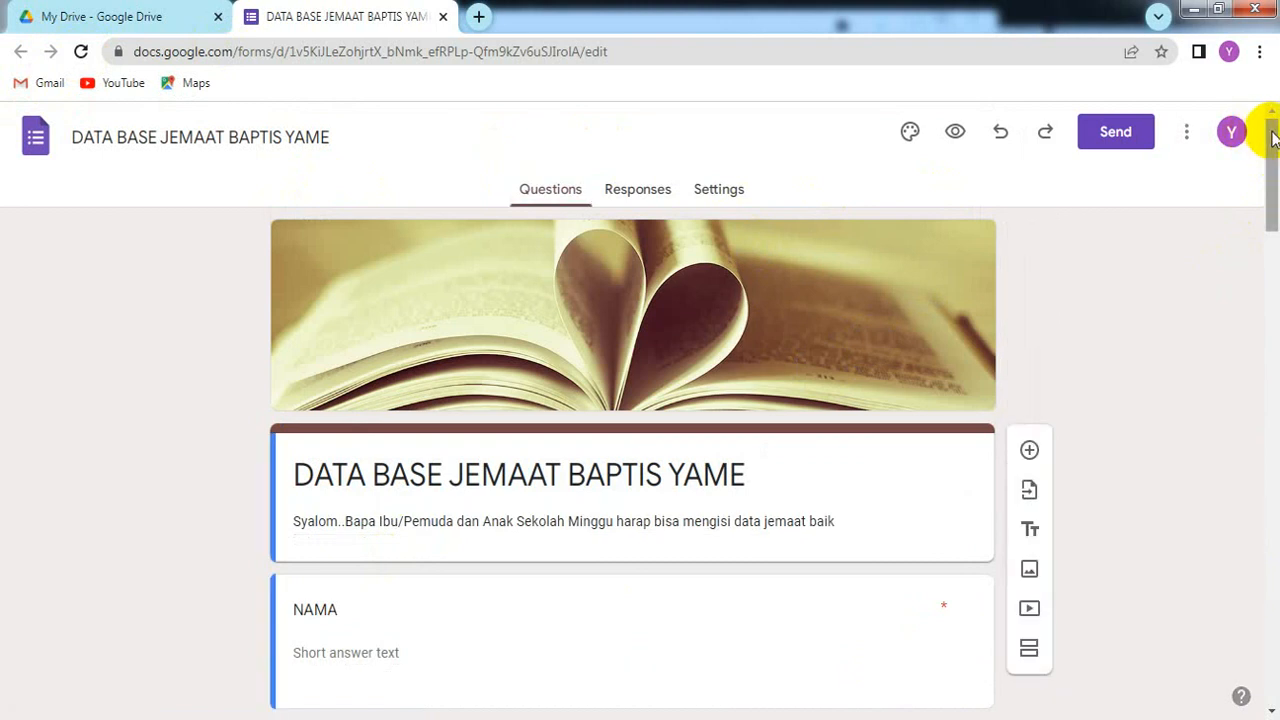
{"action": "left_click_drag", "start_coordinate": [1272, 138], "coordinate": [1275, 238]}
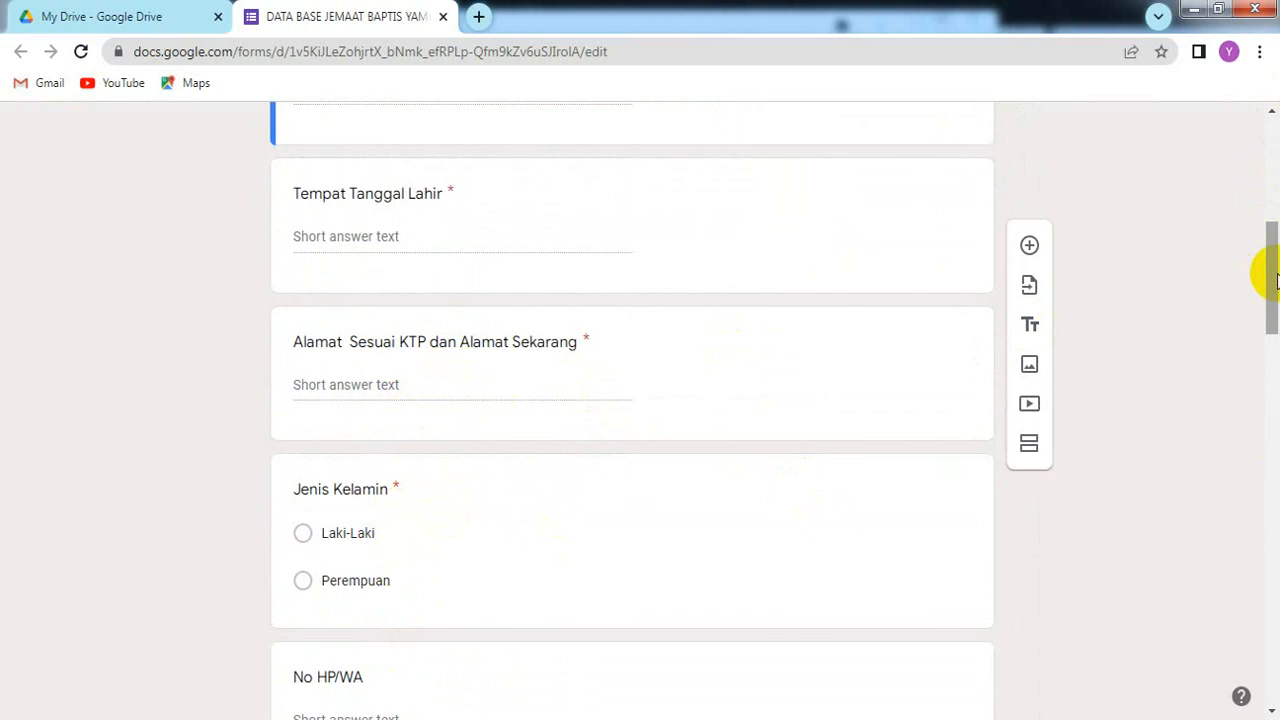
{"action": "left_click_drag", "start_coordinate": [1275, 280], "coordinate": [1276, 345]}
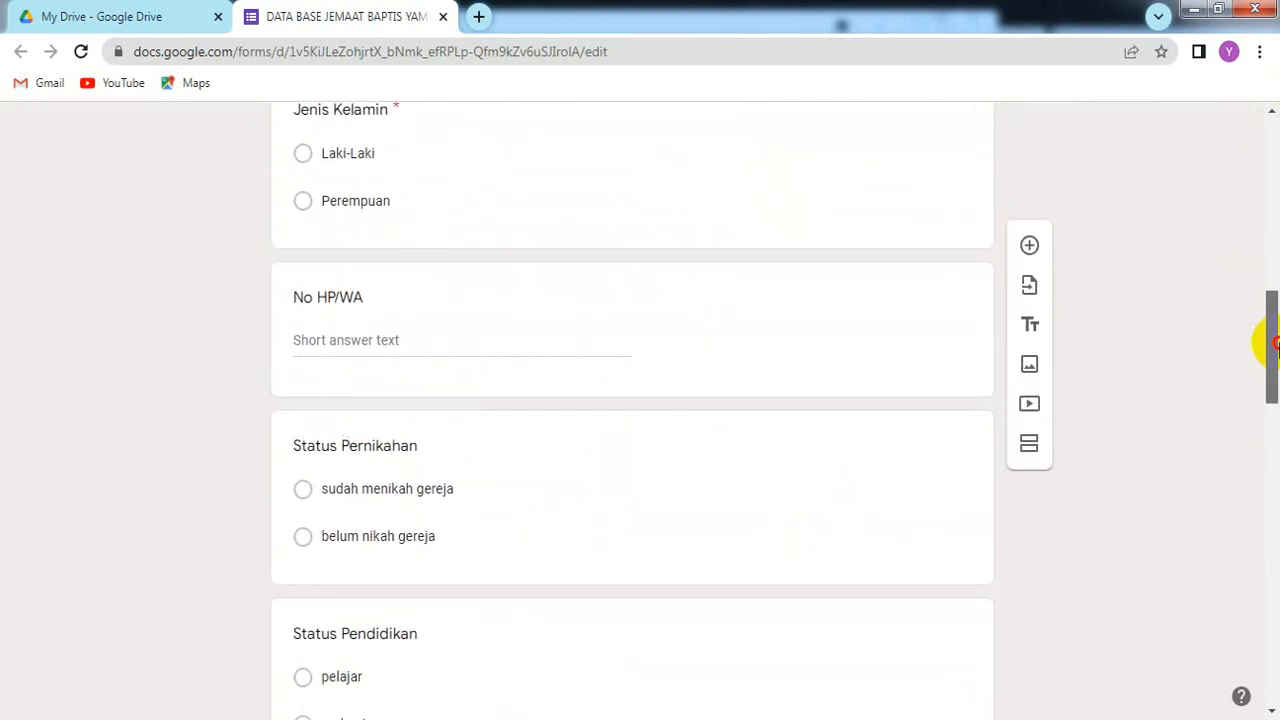
{"action": "left_click_drag", "start_coordinate": [1275, 345], "coordinate": [1277, 388]}
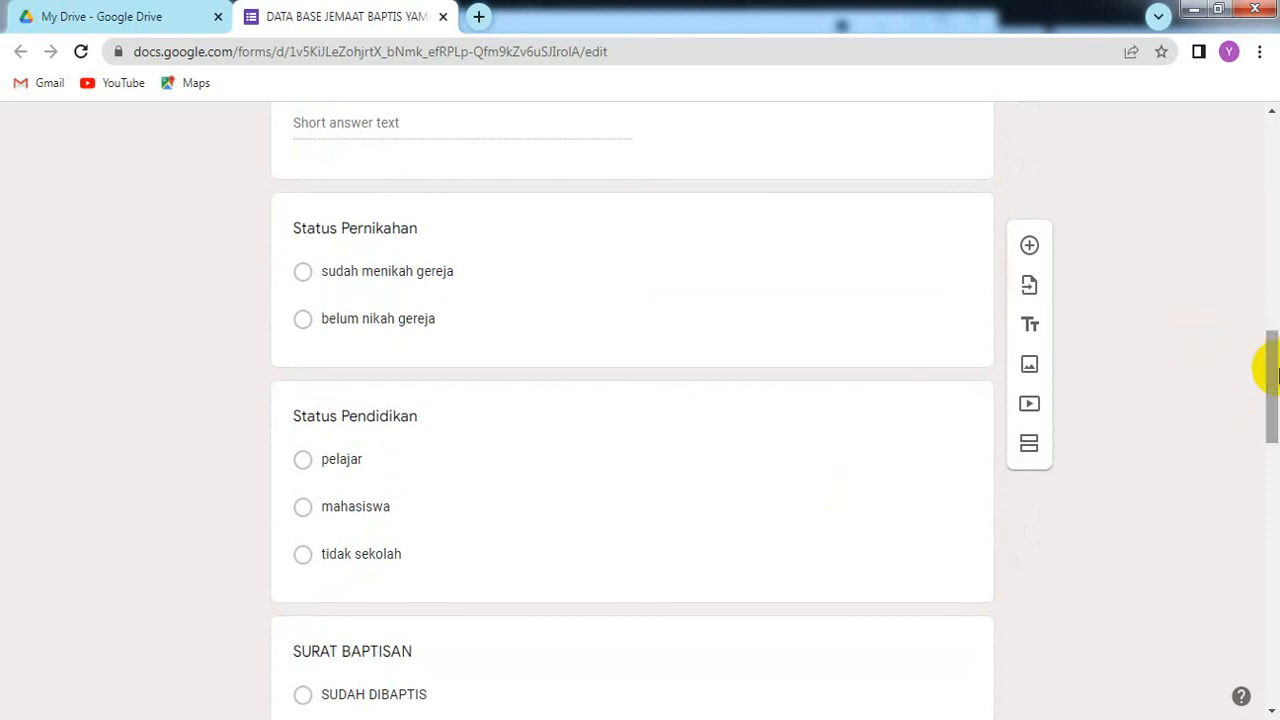
{"action": "left_click_drag", "start_coordinate": [1275, 373], "coordinate": [1276, 644]}
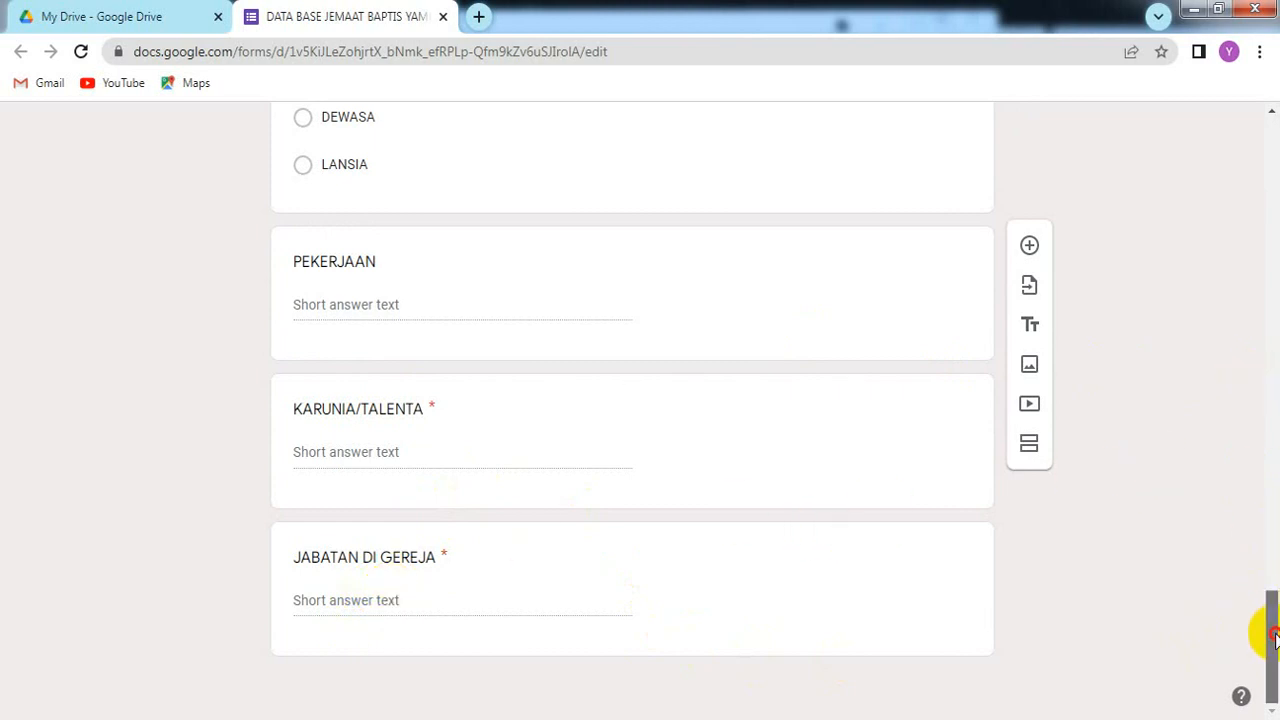
{"action": "mouse_move", "coordinate": [1274, 650]}
{"action": "left_mouse_down"}
{"action": "mouse_move", "coordinate": [1274, 535]}
{"action": "mouse_move", "coordinate": [1262, 671]}
{"action": "left_mouse_up"}
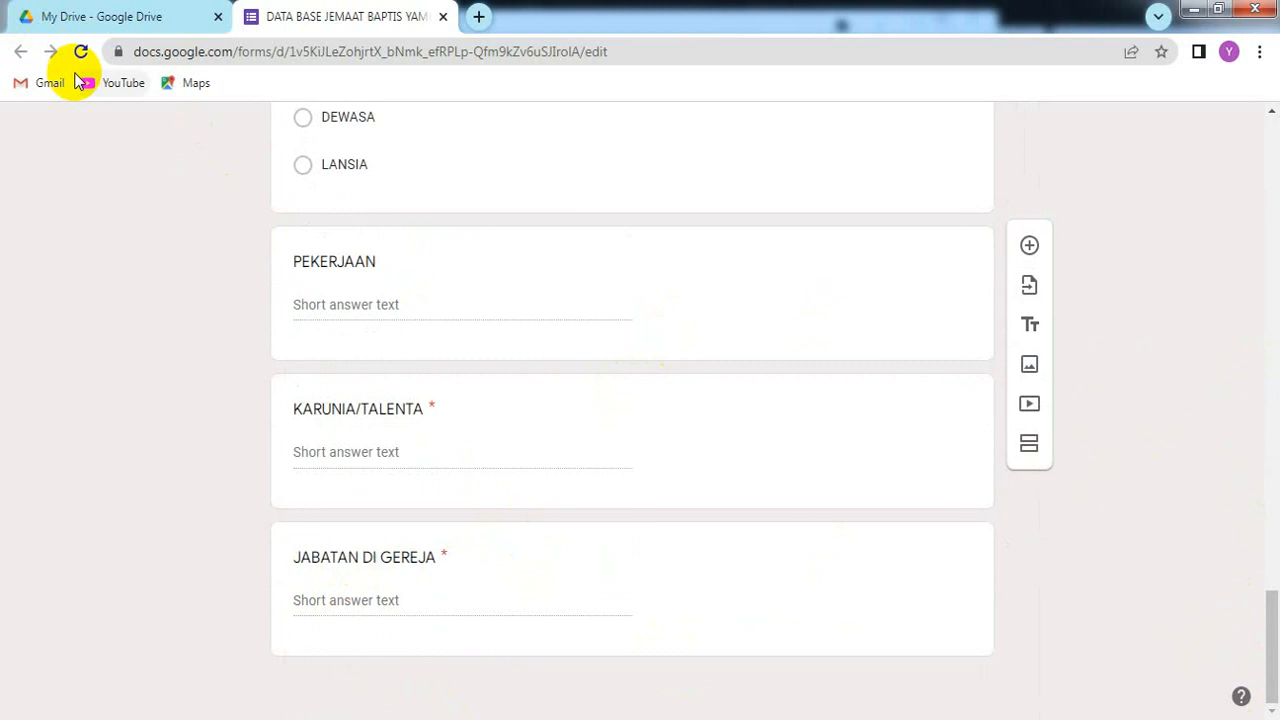
Step: Reload the page and view the Responses summary showing 12 responses
{"action": "left_click", "coordinate": [81, 51]}
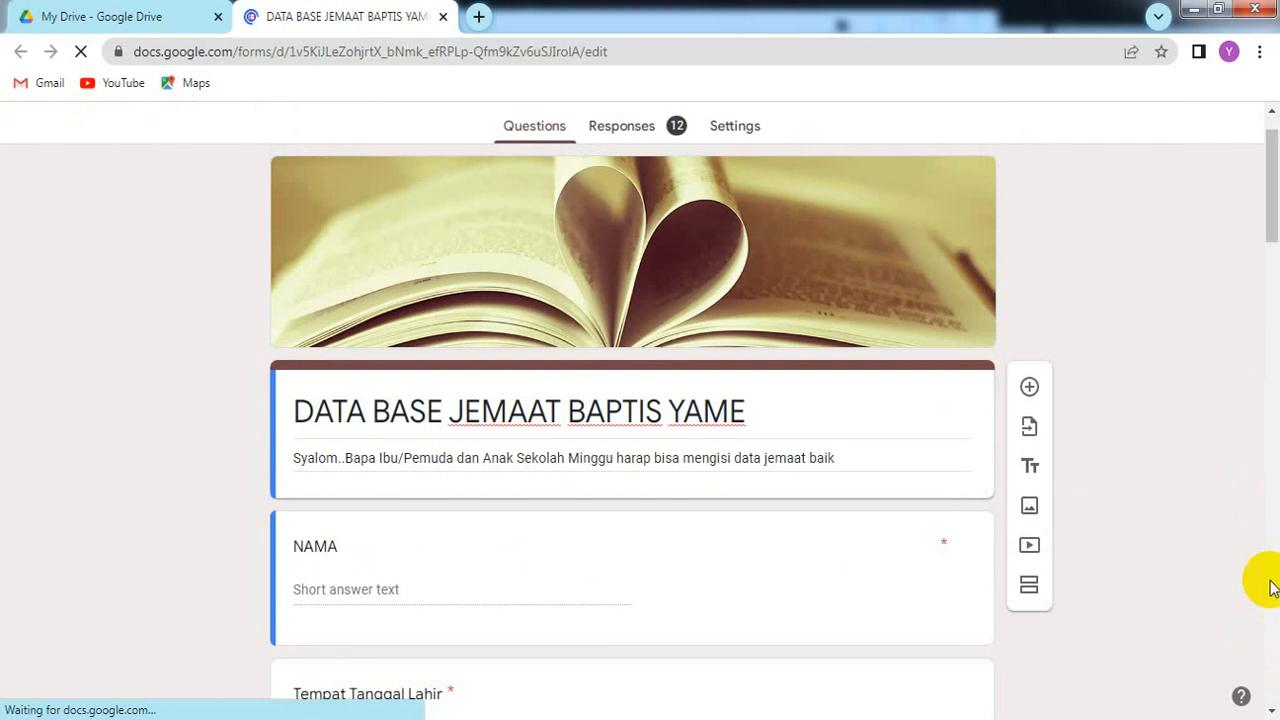
{"action": "left_click", "coordinate": [630, 126]}
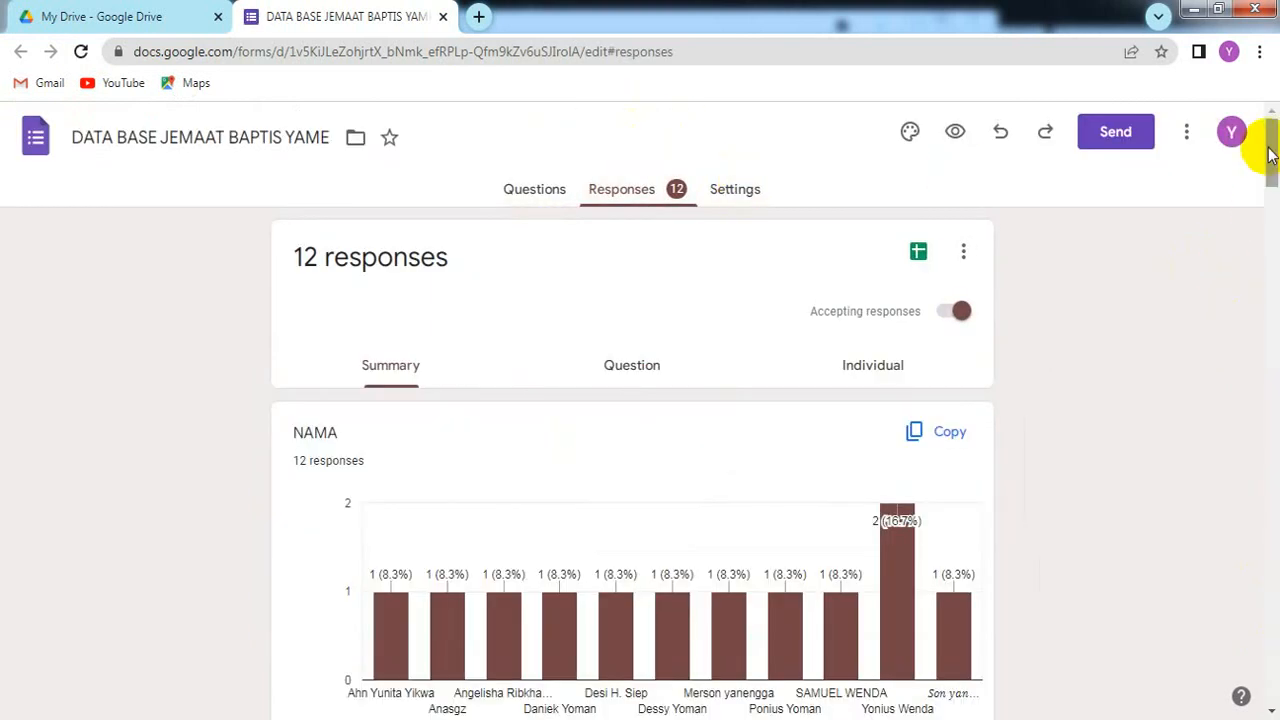
{"action": "left_click_drag", "start_coordinate": [1270, 147], "coordinate": [1270, 209]}
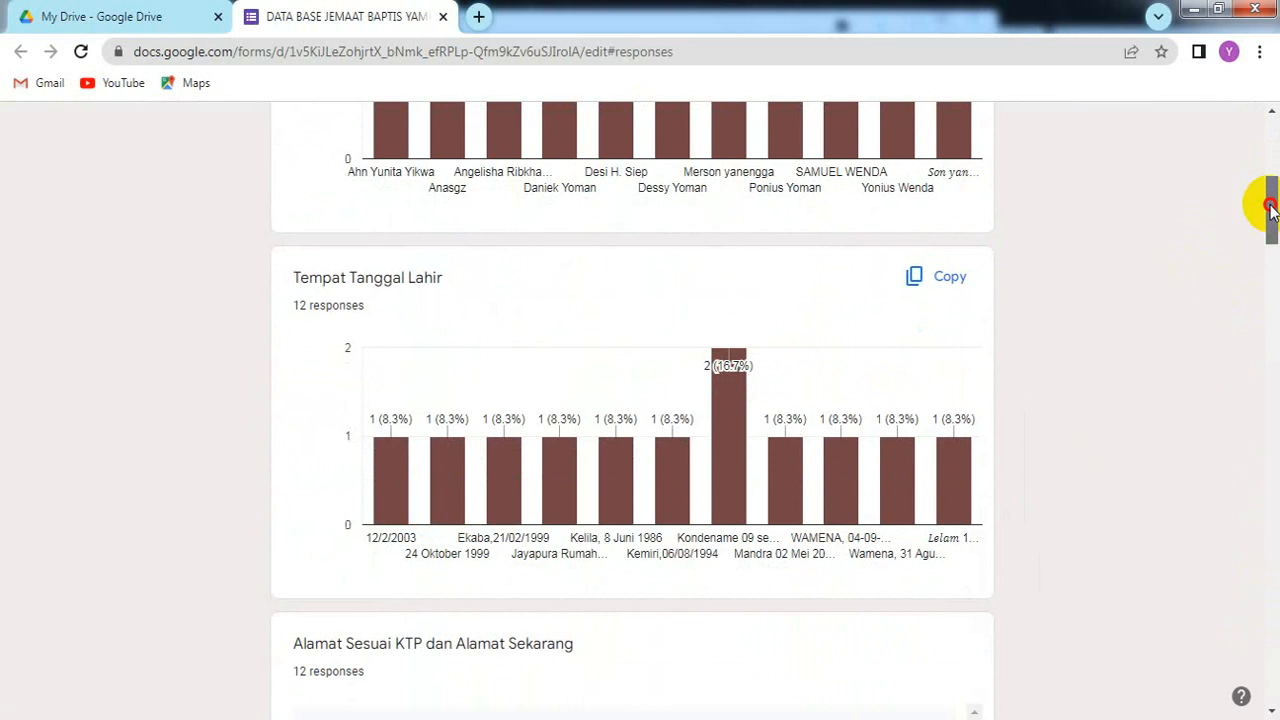
{"action": "left_click_drag", "start_coordinate": [1270, 207], "coordinate": [1266, 149]}
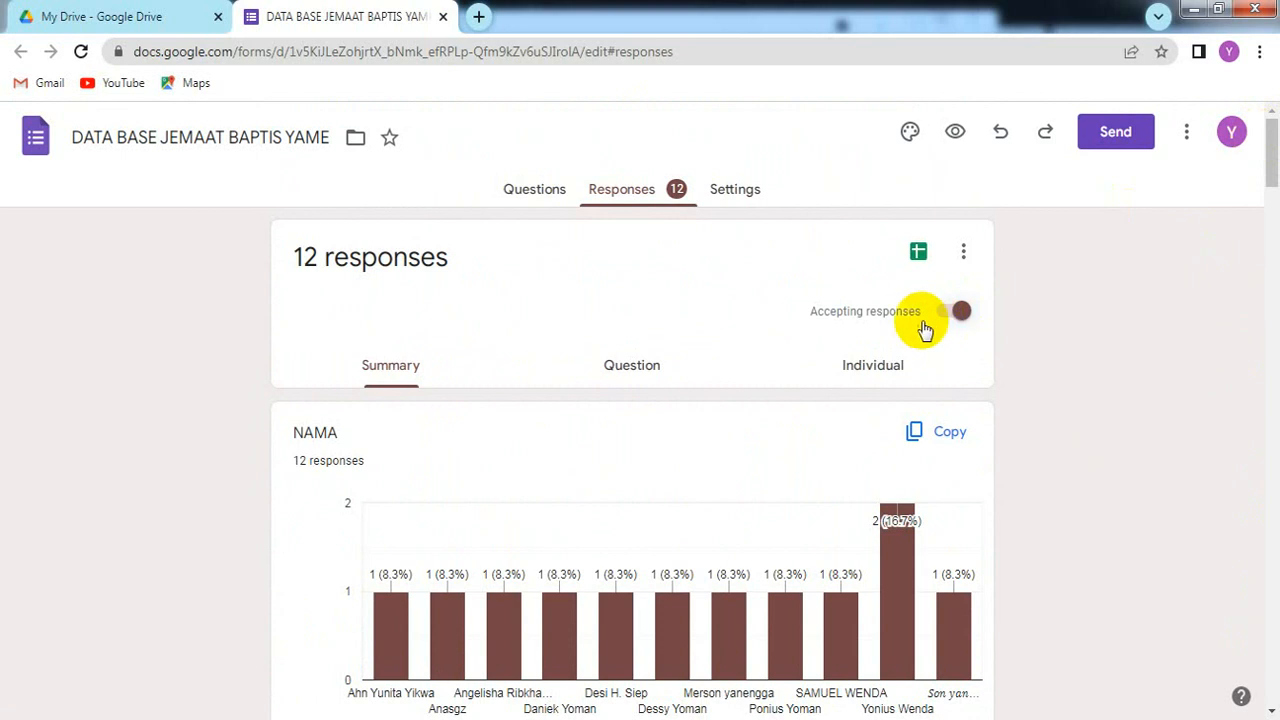
Step: Open the linked responses spreadsheet and move right along row 14 to the newest columns
{"action": "left_click", "coordinate": [918, 256]}
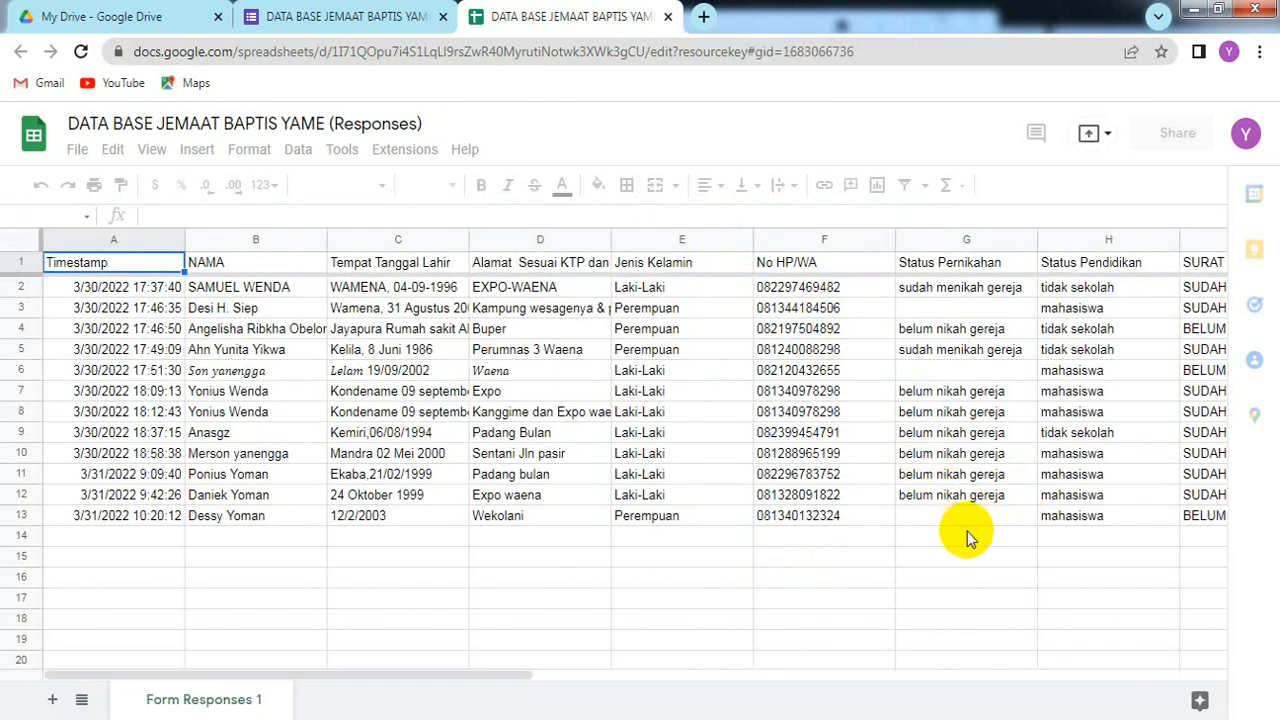
{"action": "left_click", "coordinate": [920, 545]}
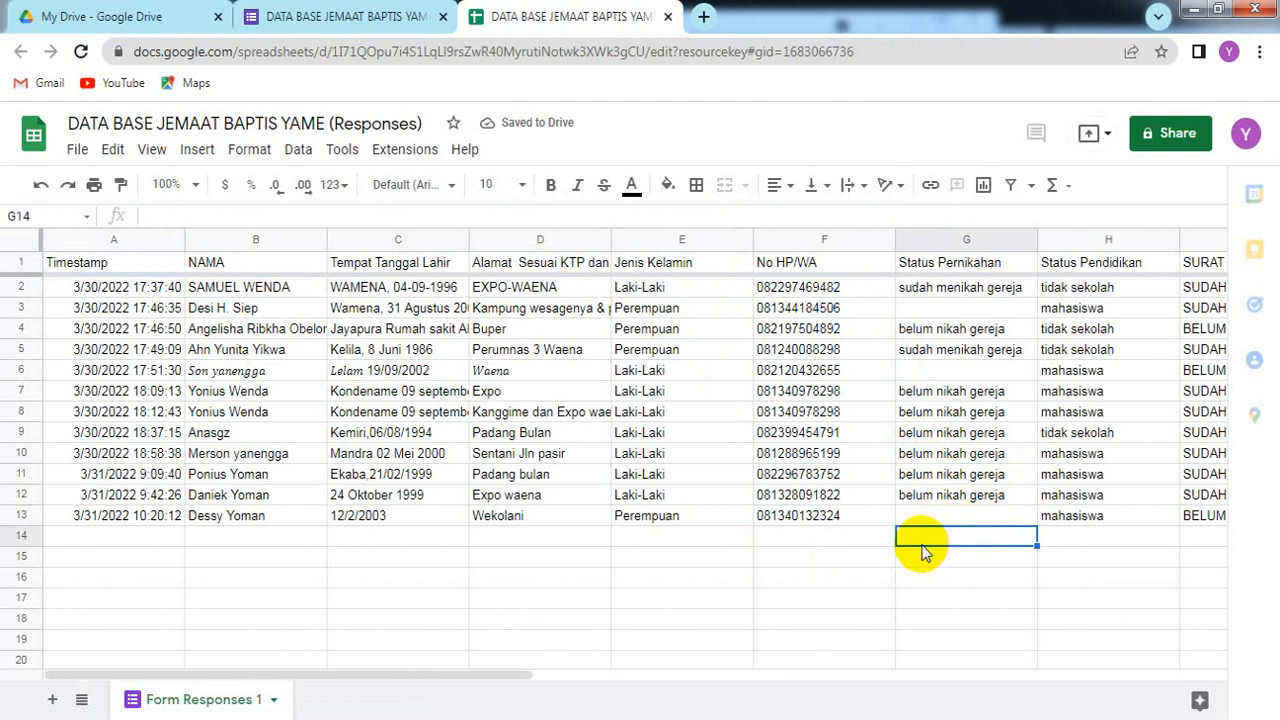
{"action": "key", "text": "Right"}
{"action": "key", "text": "Right"}
{"action": "key", "text": "Right"}
{"action": "key", "text": "Right"}
{"action": "key", "text": "Right"}
{"action": "key", "text": "Right"}
{"action": "key", "text": "Right"}
{"action": "key", "text": "Right"}
{"action": "key", "text": "Right"}
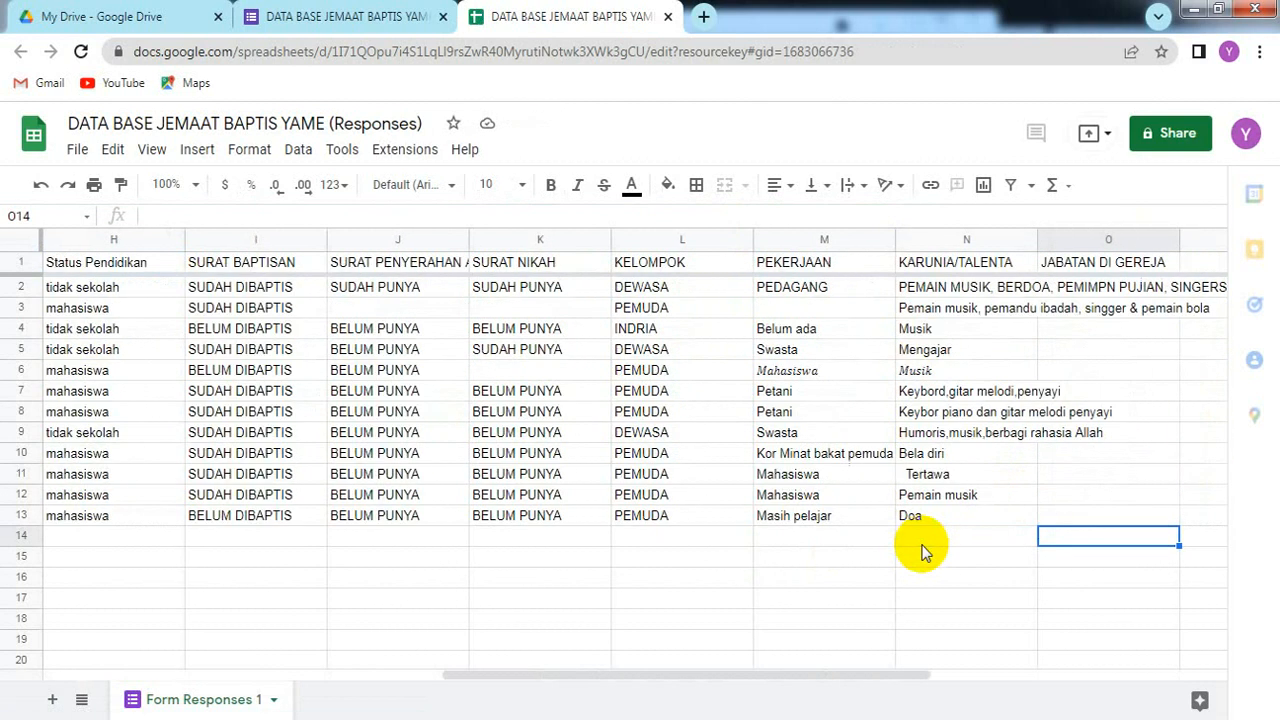
{"action": "key", "text": "Right"}
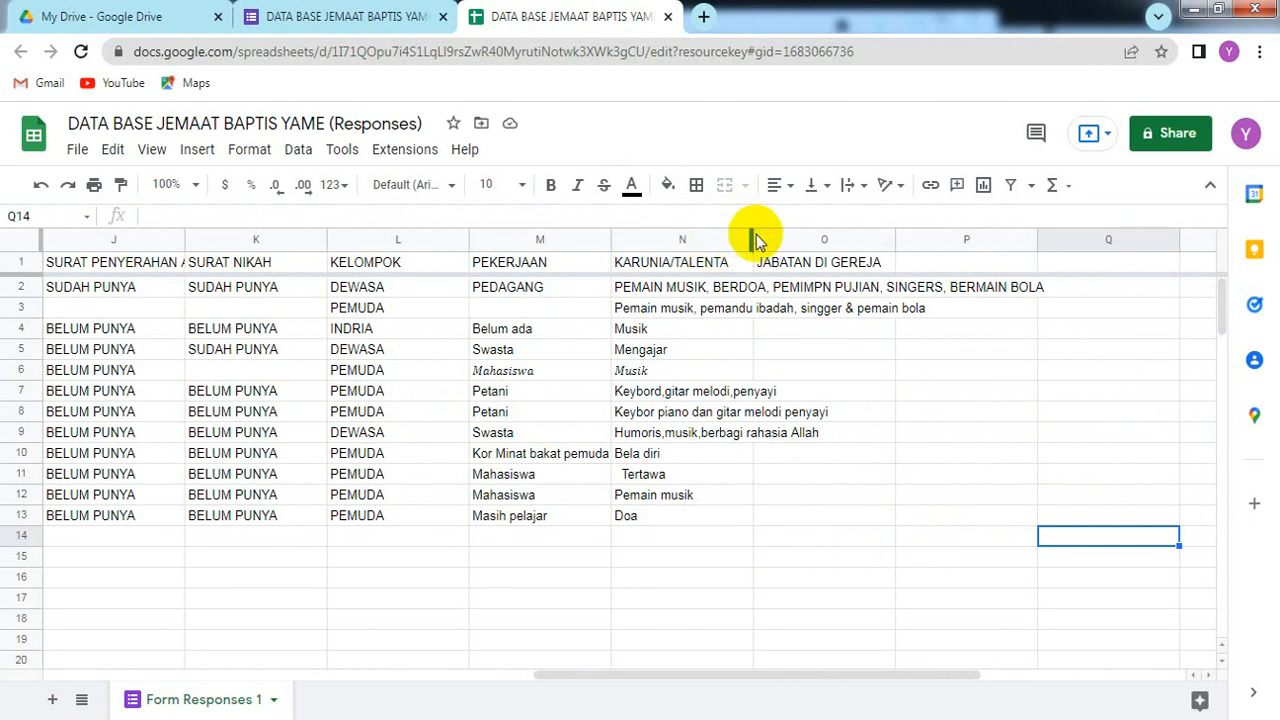
Step: Widen the KARUNIA/TALENTA column N so column O, JABATAN DI GEREJA, shows
{"action": "left_click_drag", "start_coordinate": [751, 236], "coordinate": [908, 216]}
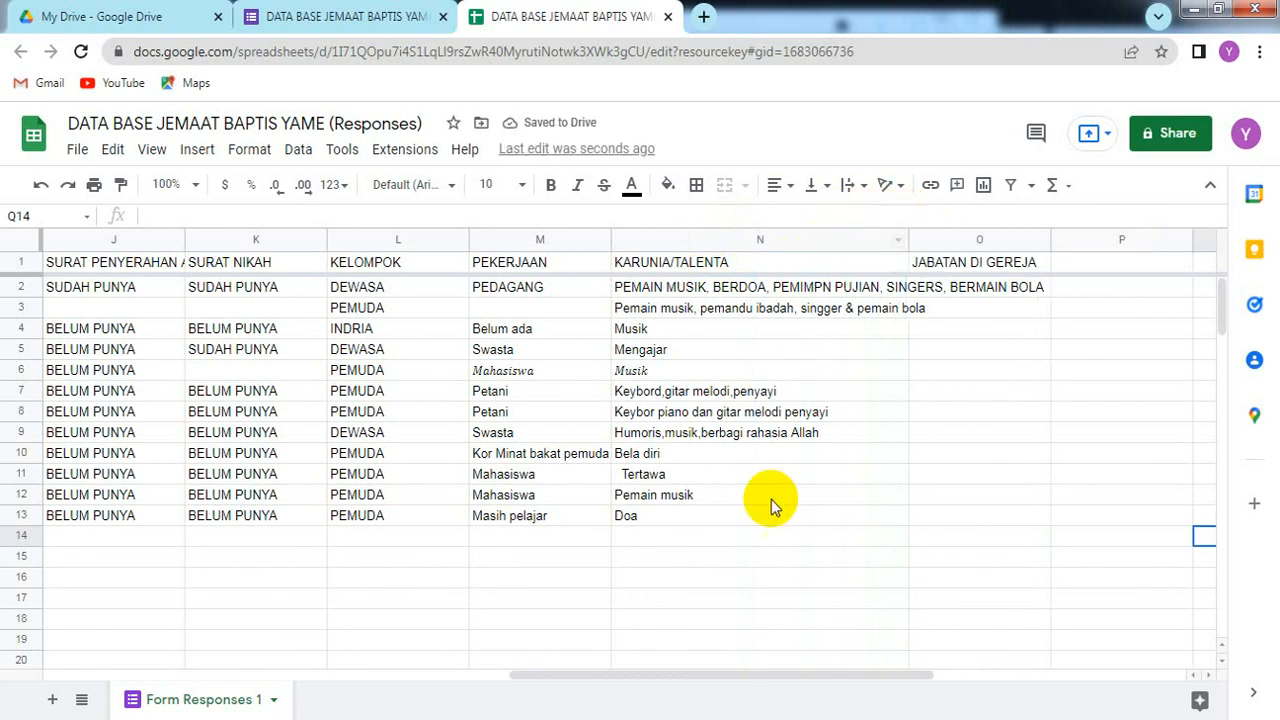
{"action": "left_click", "coordinate": [784, 552]}
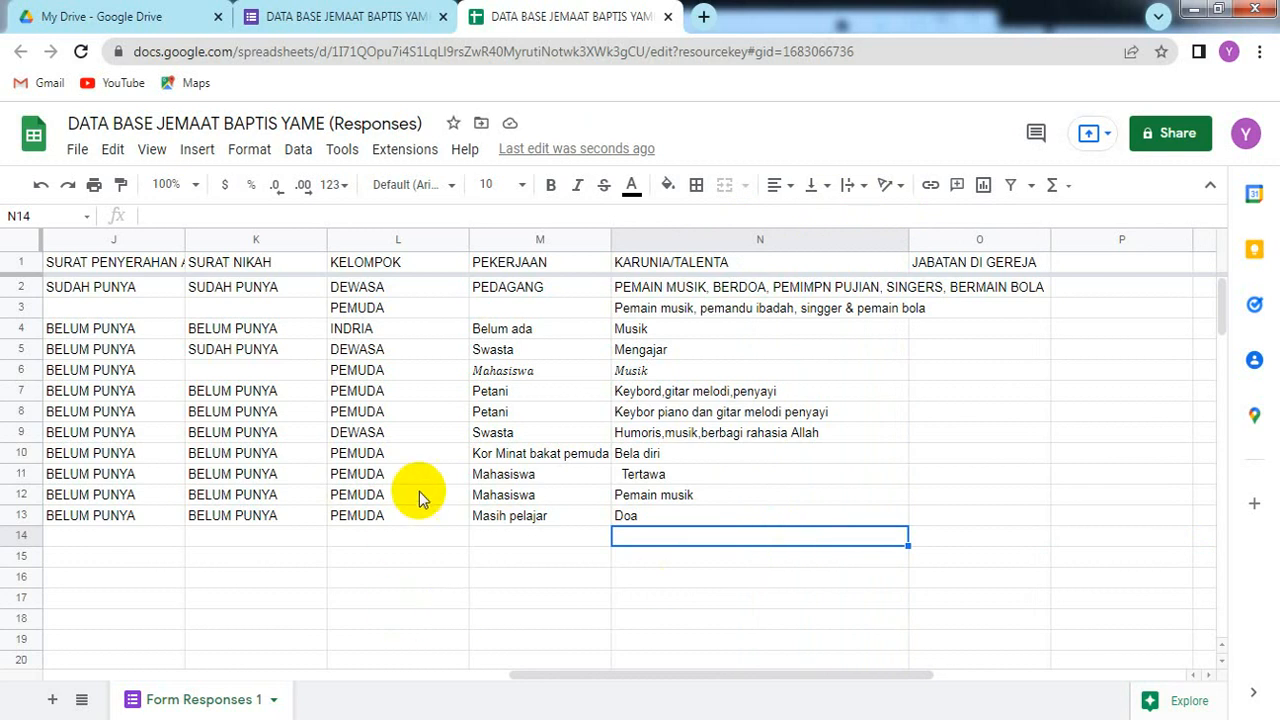
{"action": "left_click", "coordinate": [426, 550]}
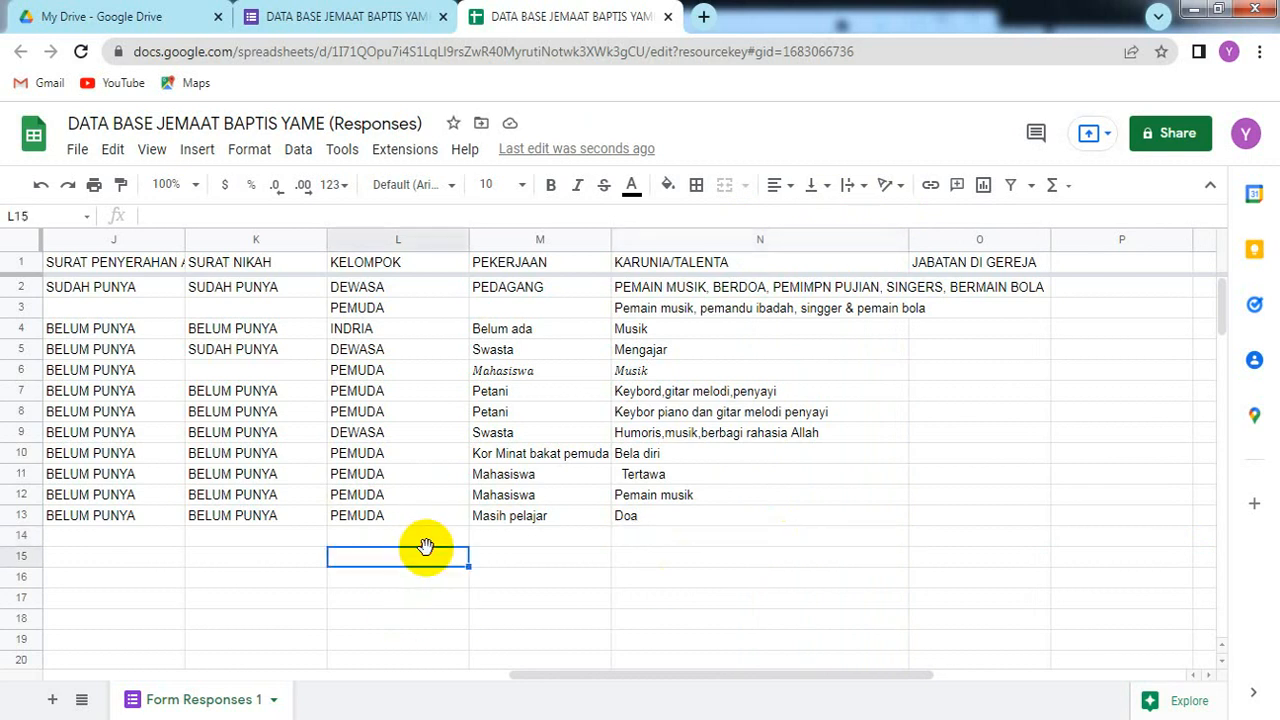
{"action": "key", "text": "Left"}
{"action": "key", "text": "Left"}
{"action": "key", "text": "Left"}
{"action": "key", "text": "Left"}
{"action": "key", "text": "Left"}
{"action": "key", "text": "Left"}
{"action": "key", "text": "Left"}
{"action": "key", "text": "Left"}
{"action": "key", "text": "Left"}
{"action": "key", "text": "Left"}
{"action": "key", "text": "Left"}
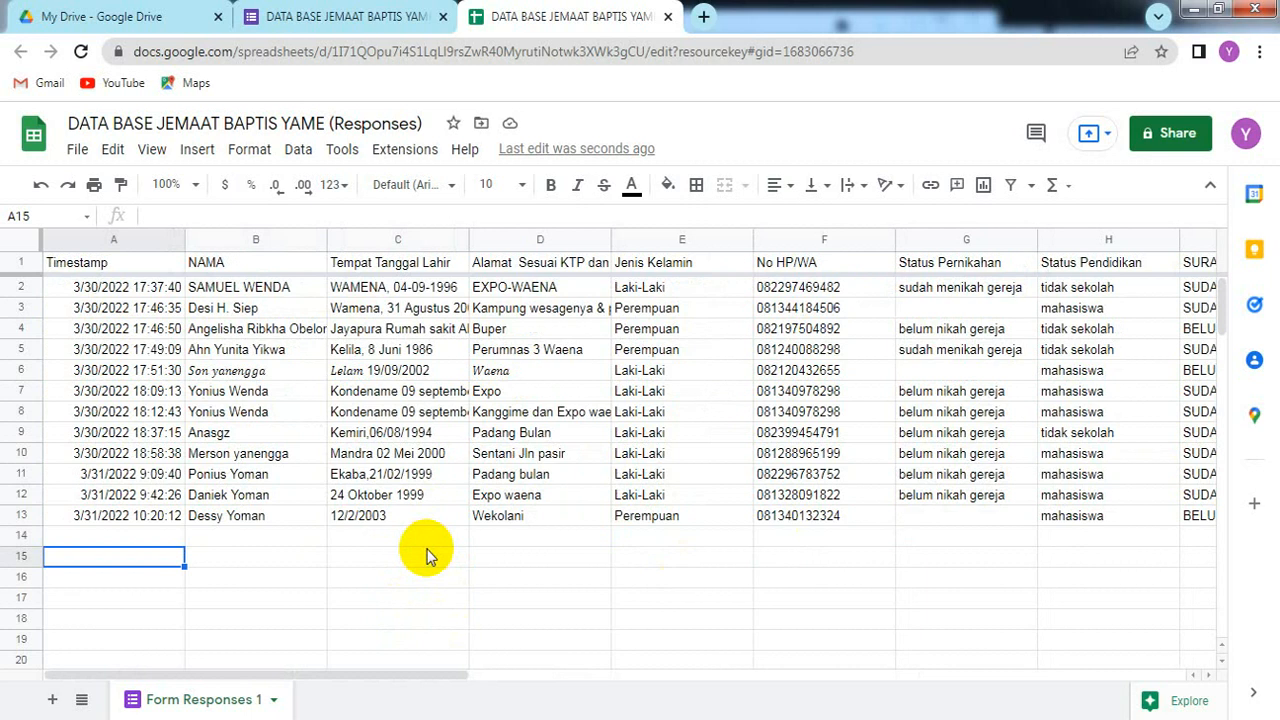
{"action": "left_click", "coordinate": [669, 564]}
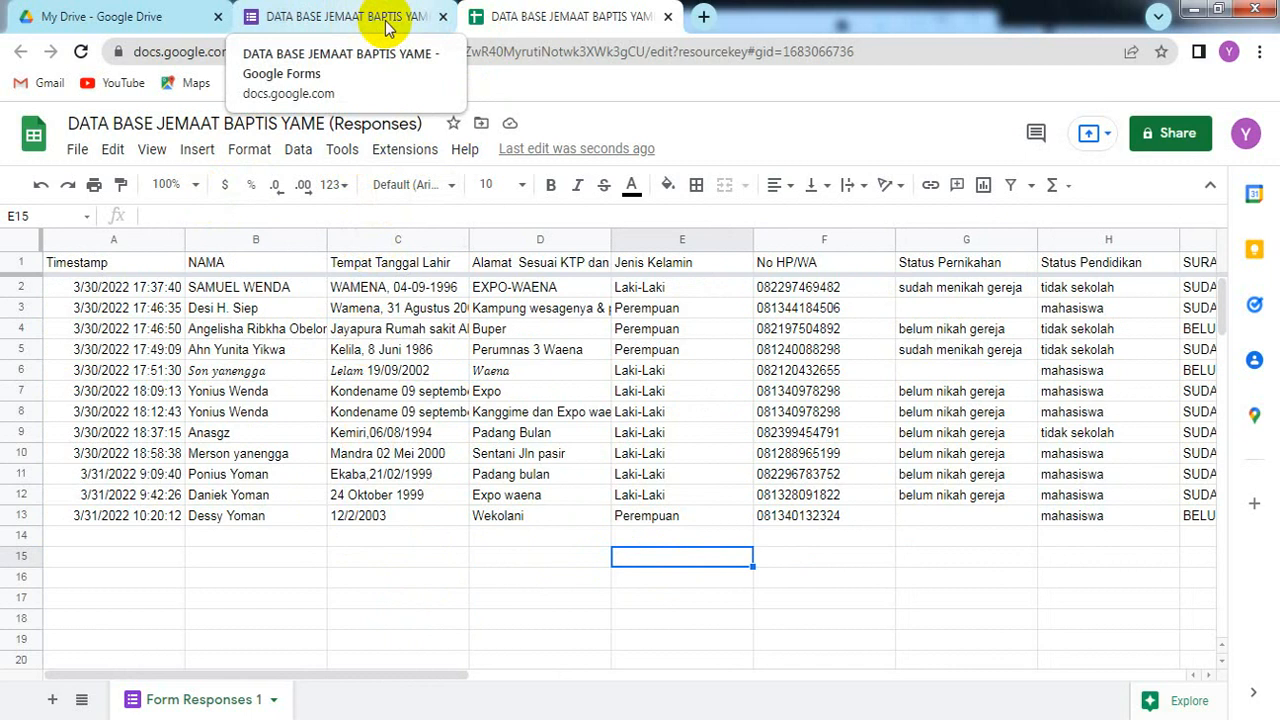
Step: Close the responses spreadsheet and scroll through the 12-response summary, back to the top
{"action": "left_click", "coordinate": [667, 18]}
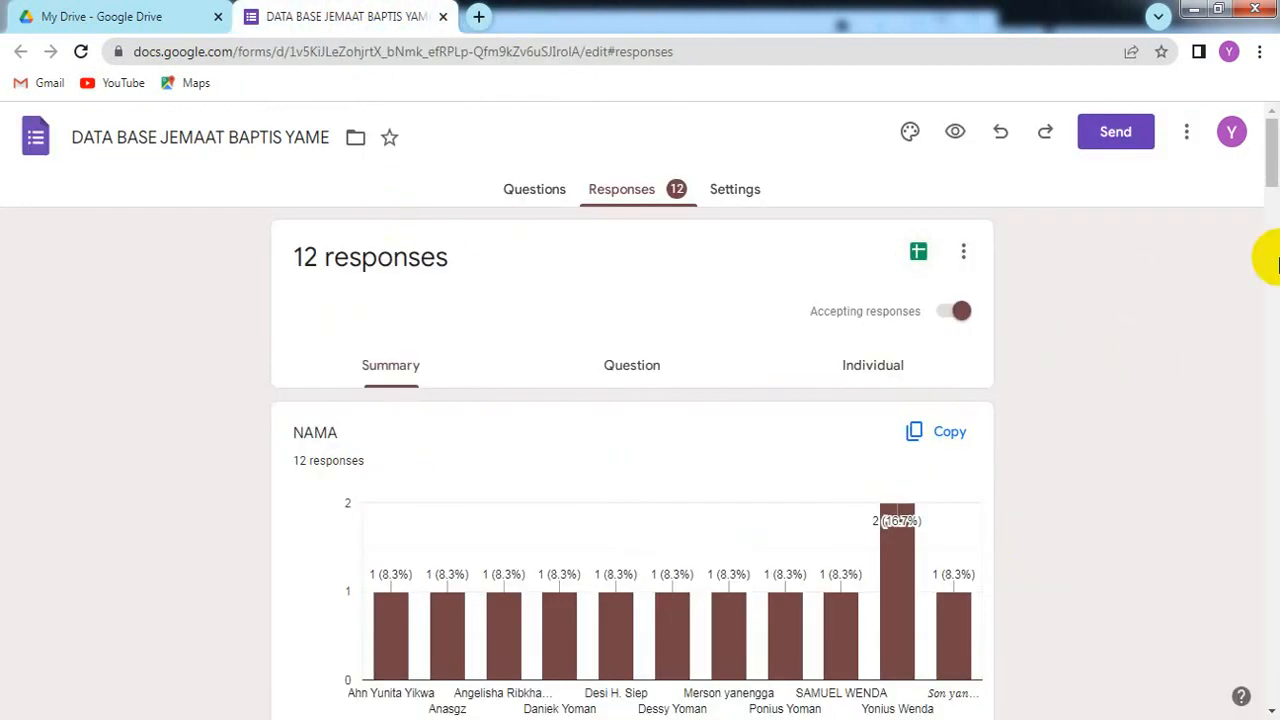
{"action": "left_click_drag", "start_coordinate": [1274, 163], "coordinate": [1275, 315]}
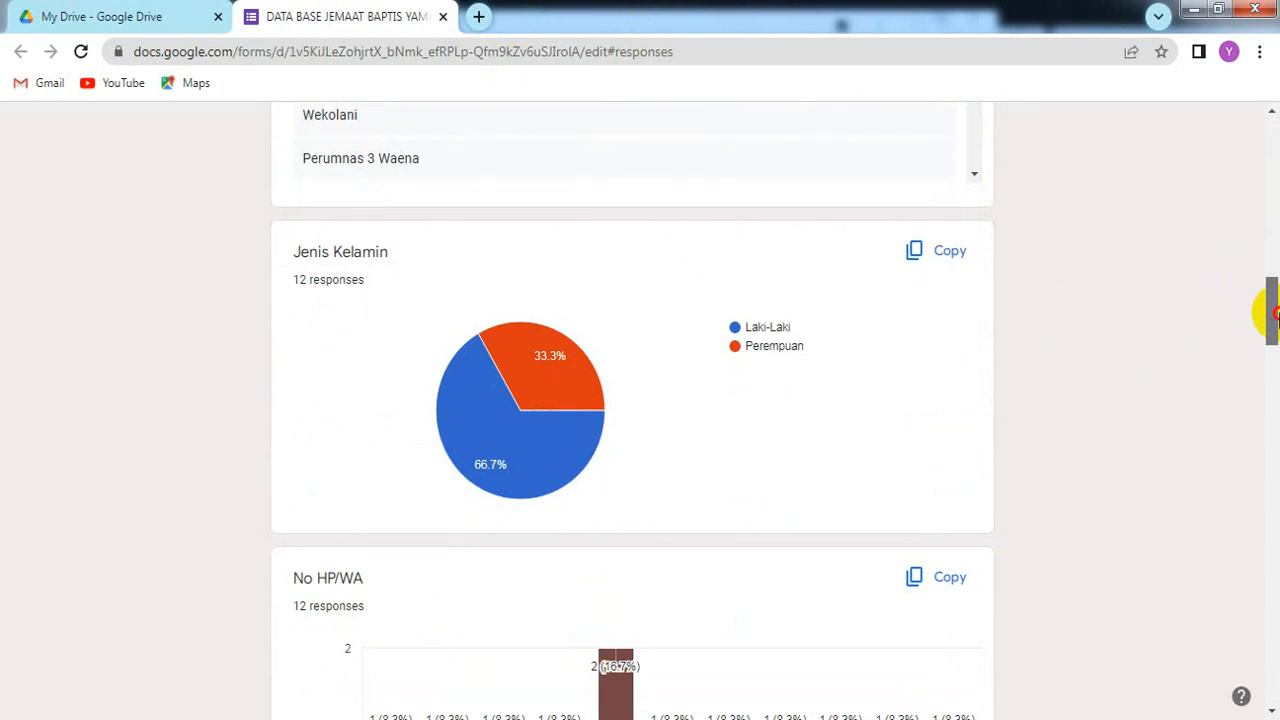
{"action": "left_click_drag", "start_coordinate": [1277, 315], "coordinate": [1277, 340]}
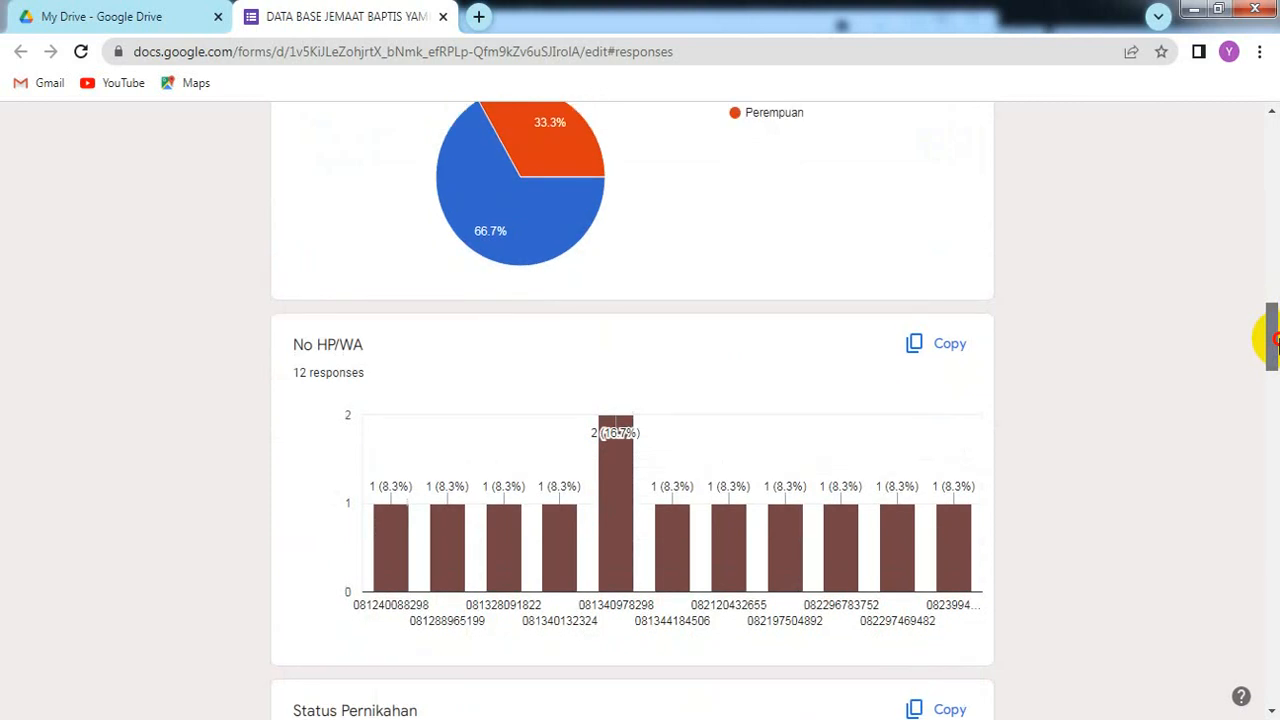
{"action": "left_click_drag", "start_coordinate": [1277, 342], "coordinate": [1277, 393]}
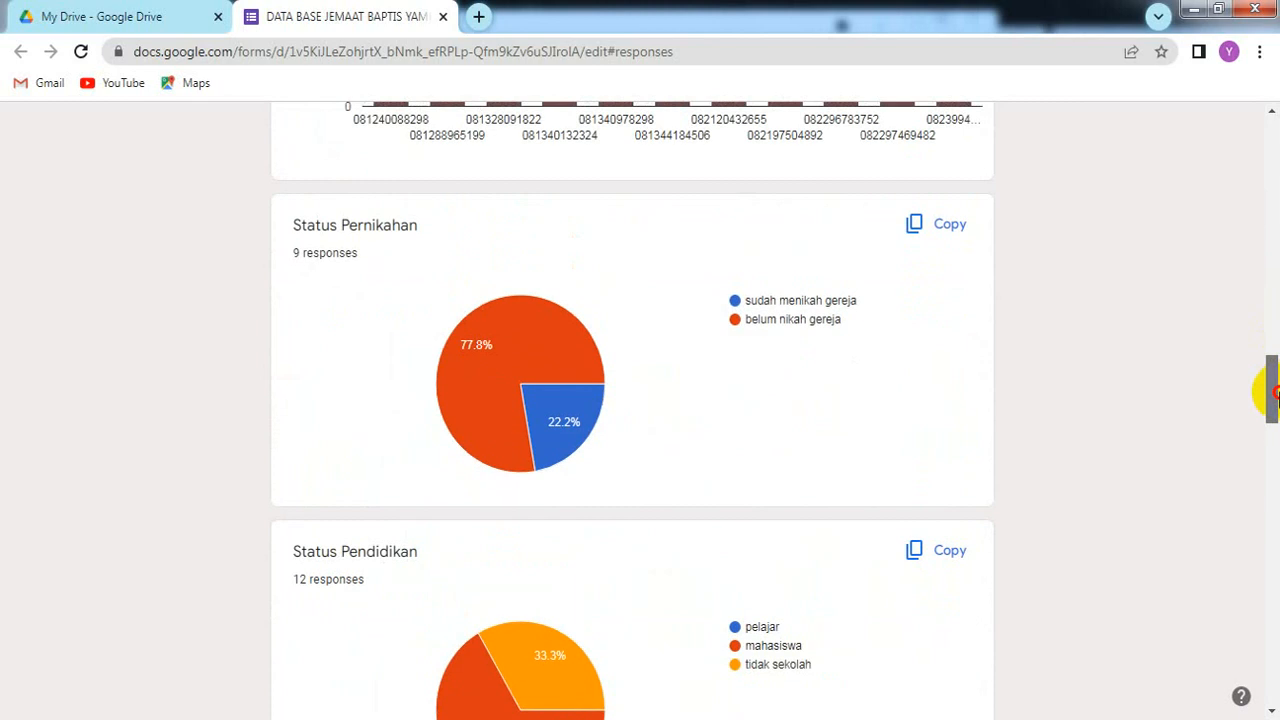
{"action": "left_click_drag", "start_coordinate": [1277, 393], "coordinate": [1268, 603]}
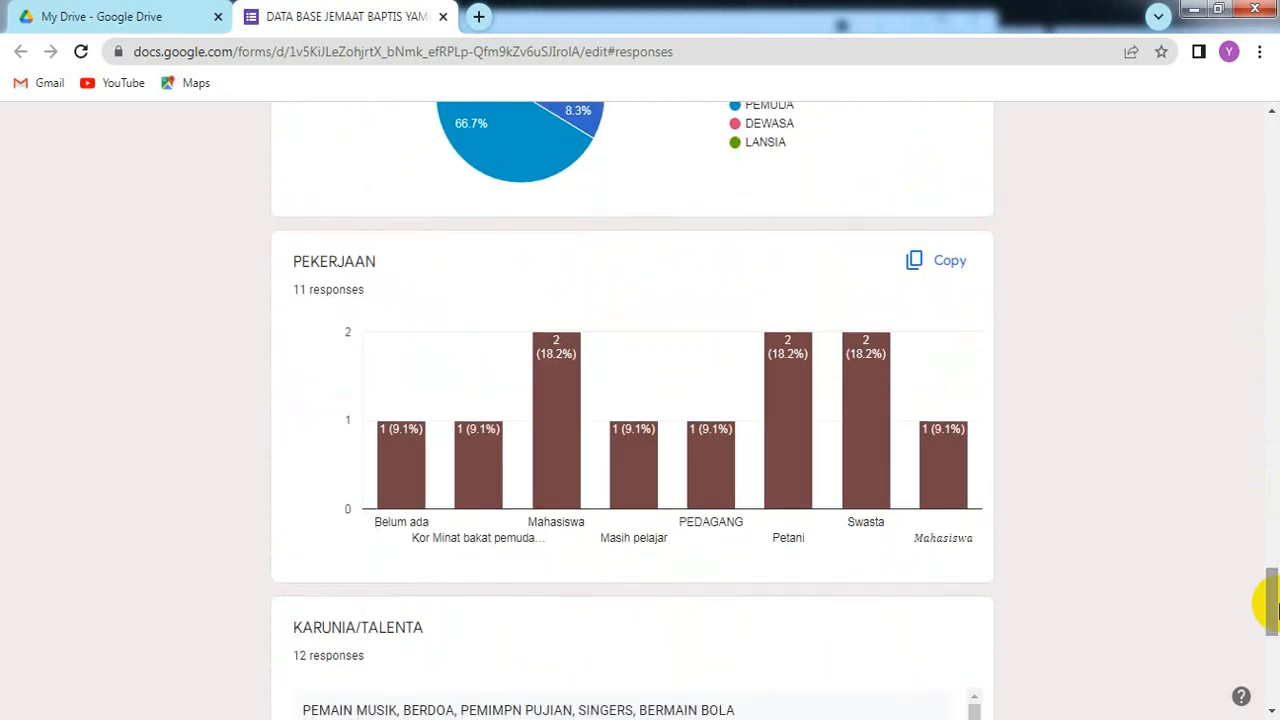
{"action": "left_click_drag", "start_coordinate": [1268, 588], "coordinate": [1246, 157]}
{"action": "left_click_drag", "start_coordinate": [1268, 228], "coordinate": [1268, 128]}
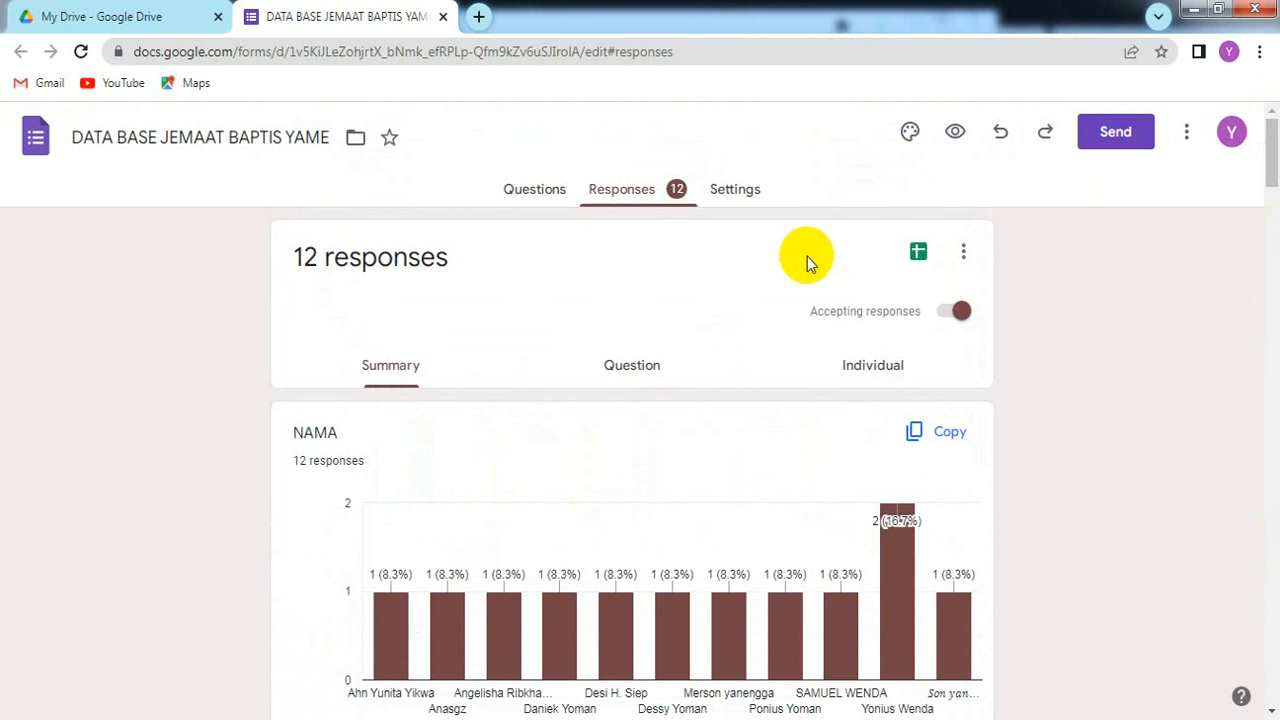